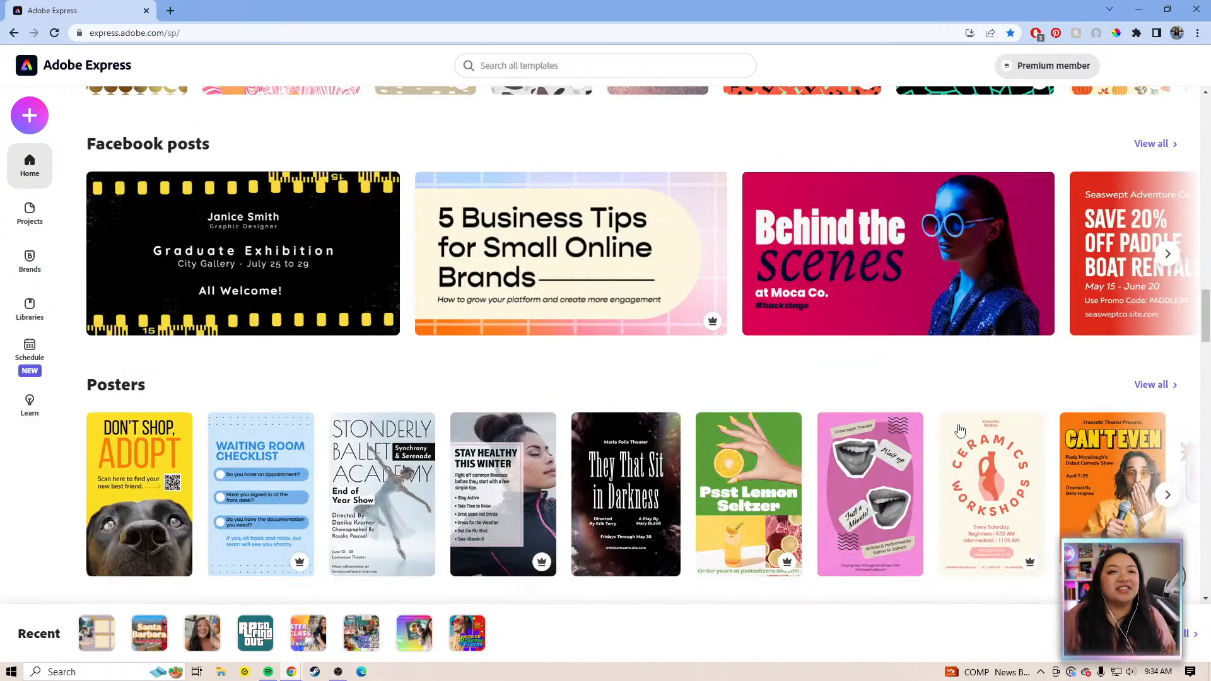
- Look through the template categories and project types offered on the home page
scroll(958, 430, "down", 11)
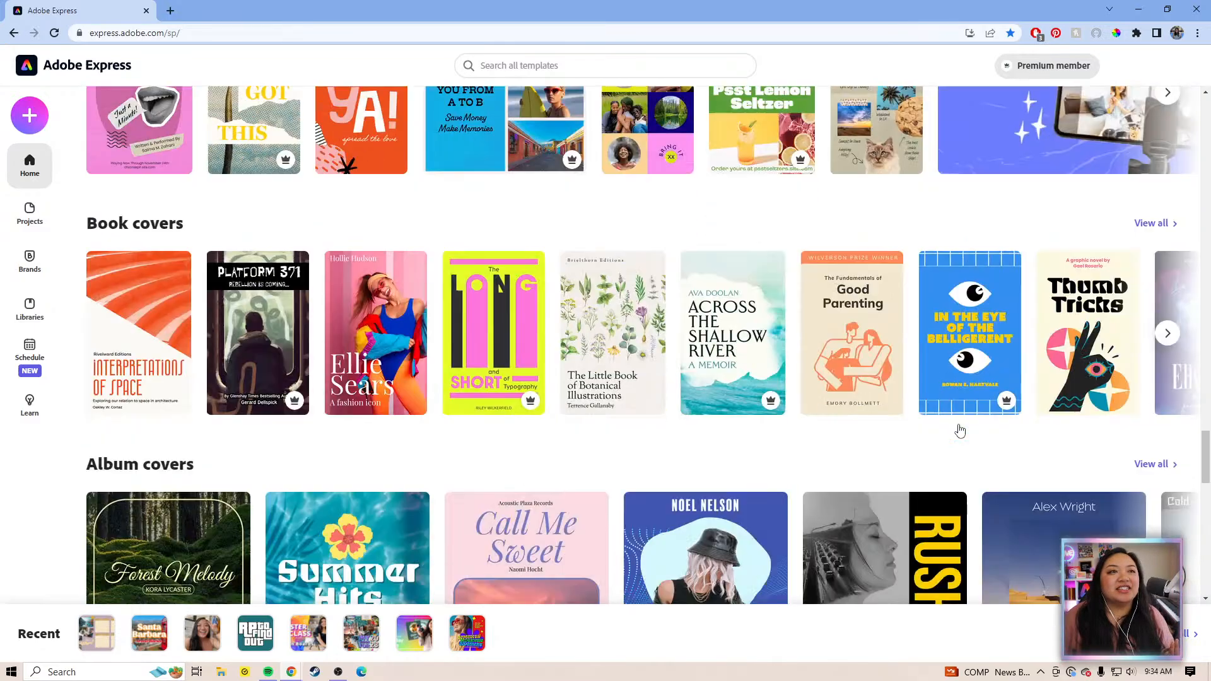
scroll(960, 430, "down", 9)
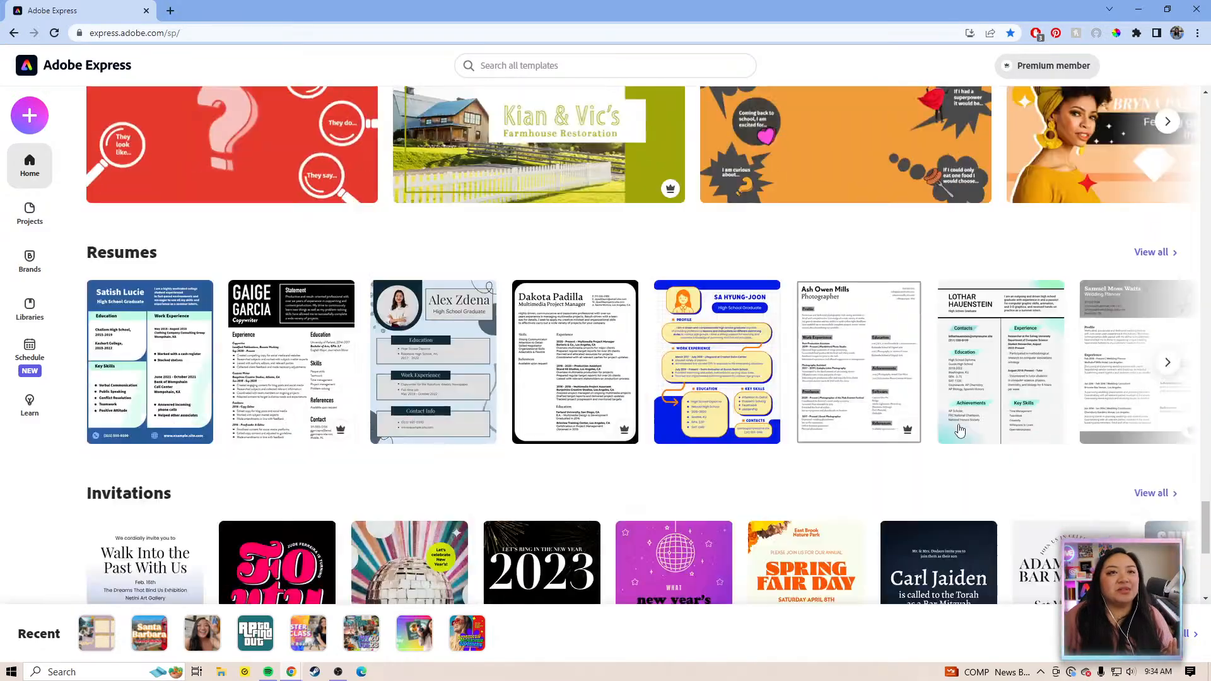
scroll(959, 430, "up", 9)
scroll(959, 430, "up", 20)
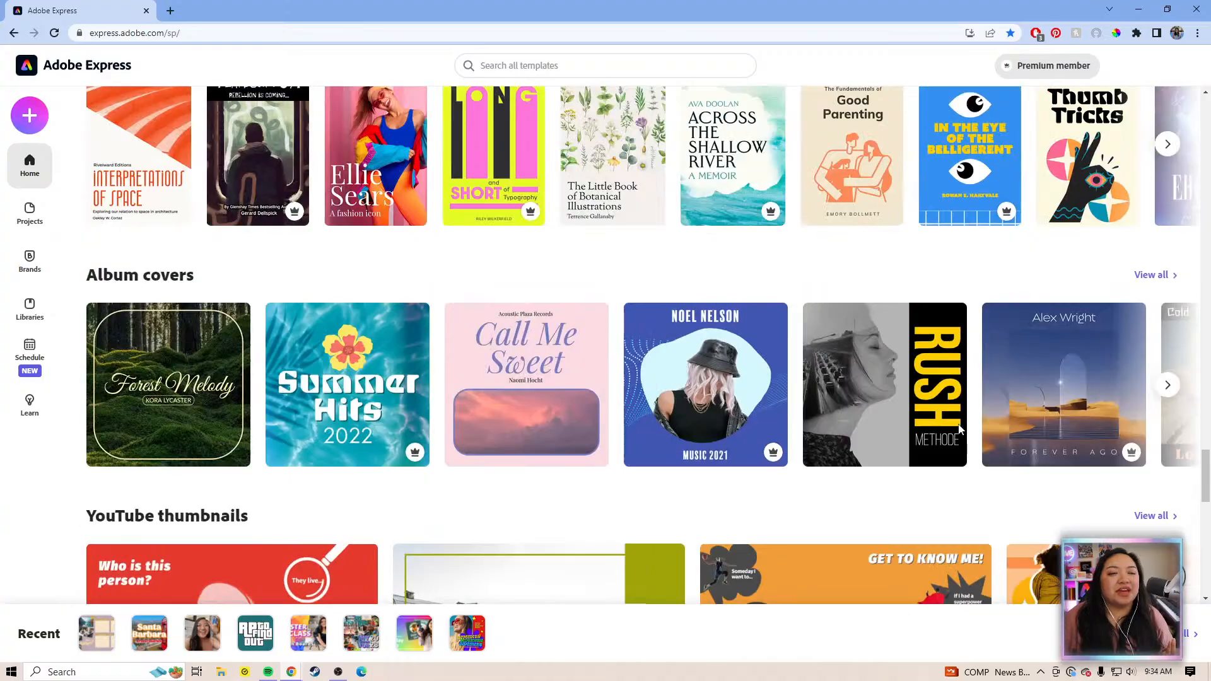
scroll(960, 429, "up", 20)
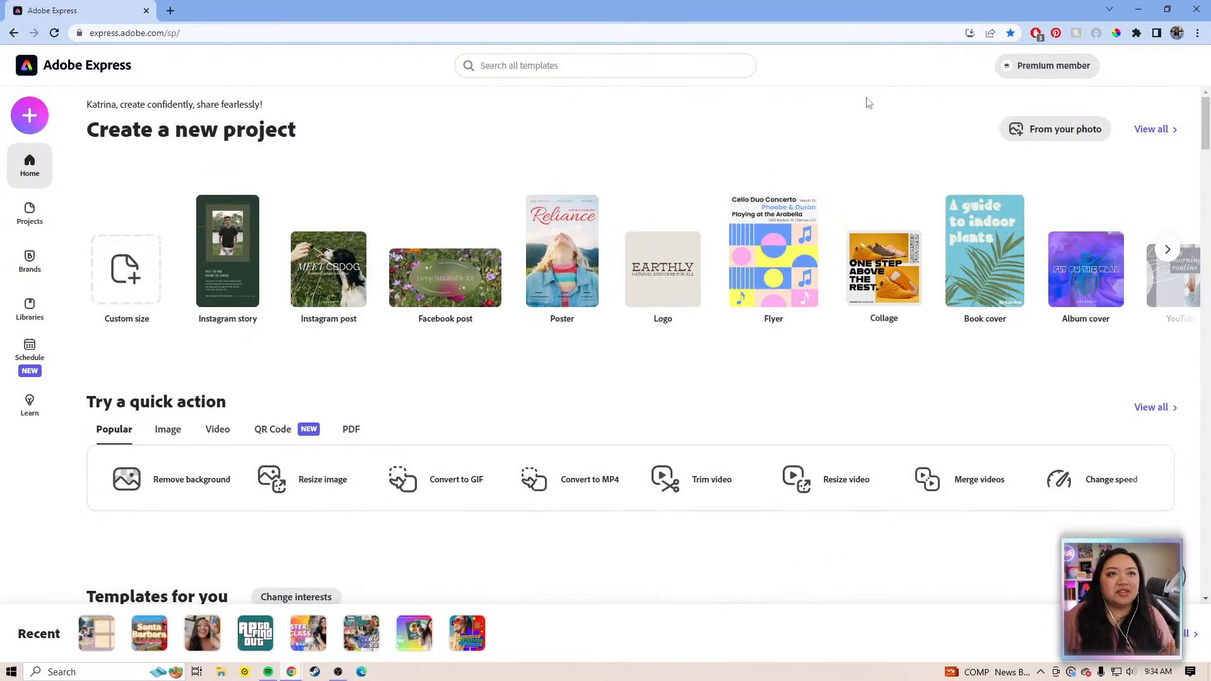
scroll(869, 180, "down", 5)
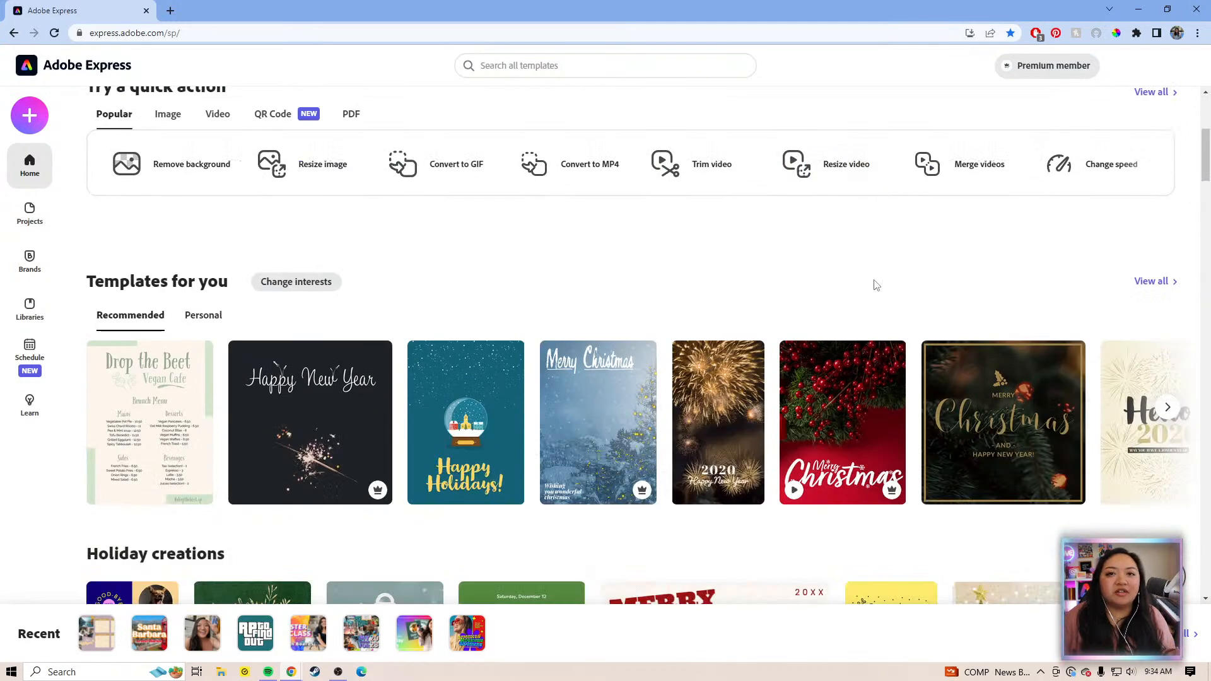
scroll(861, 291, "up", 5)
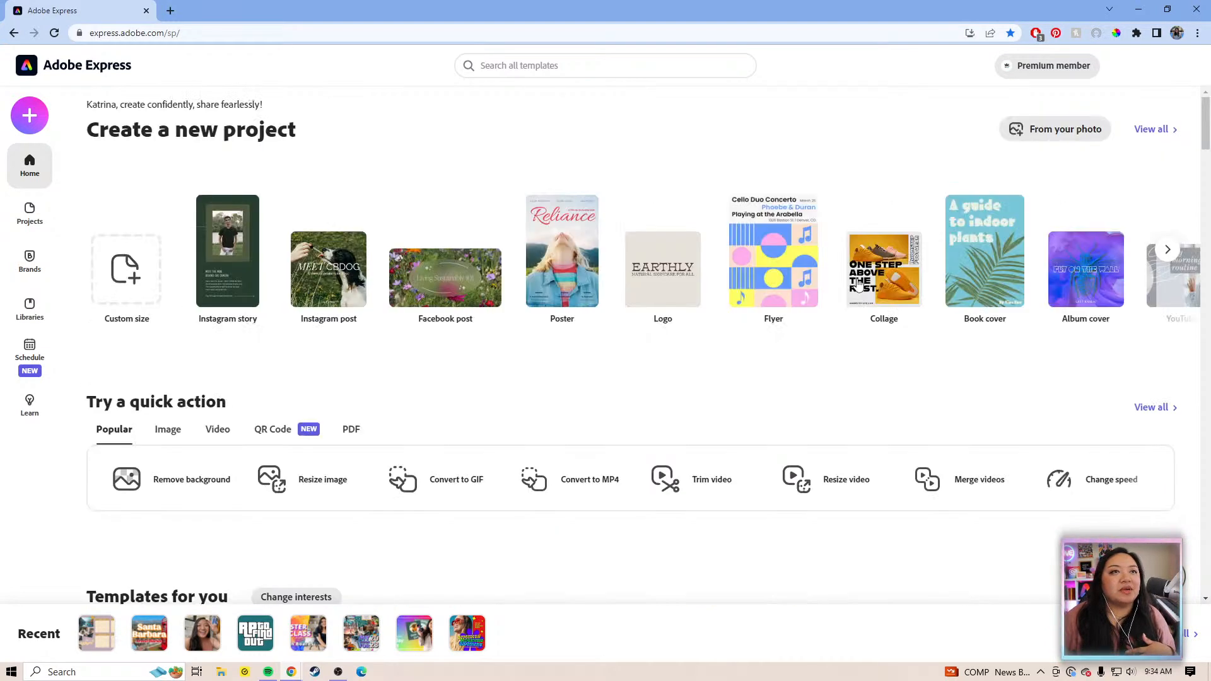
- Remove the previous template searches "planner" and "vision boards" from the search history
left_click(612, 70)
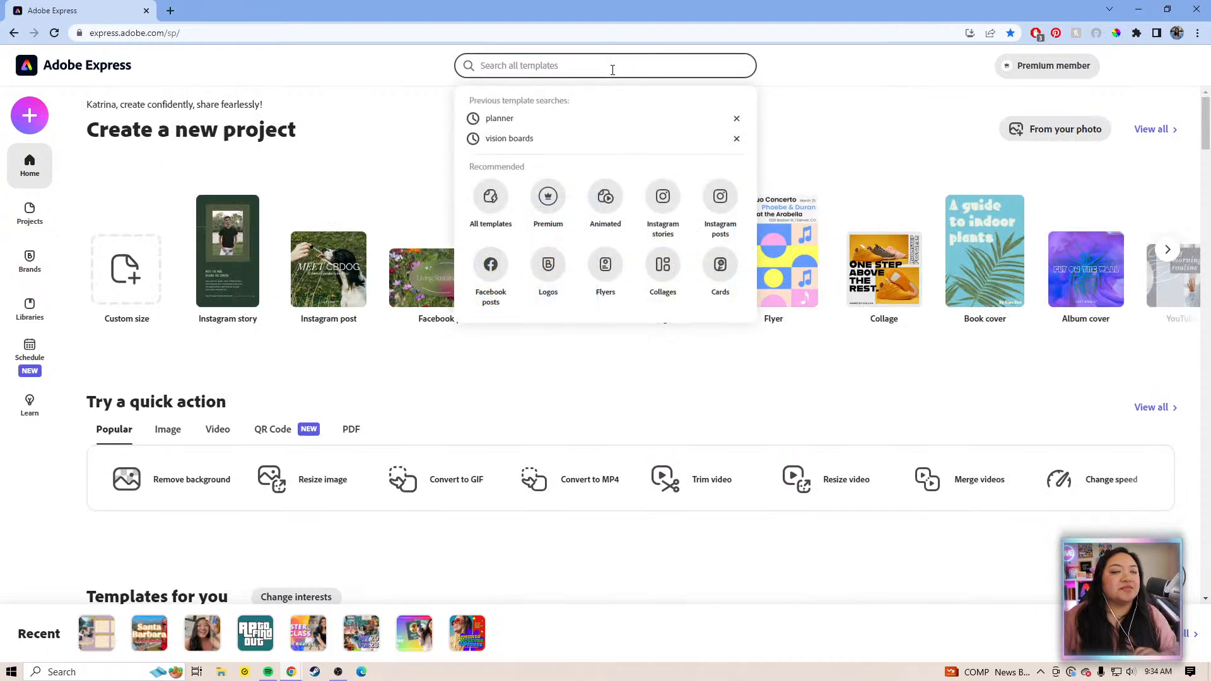
left_click(736, 119)
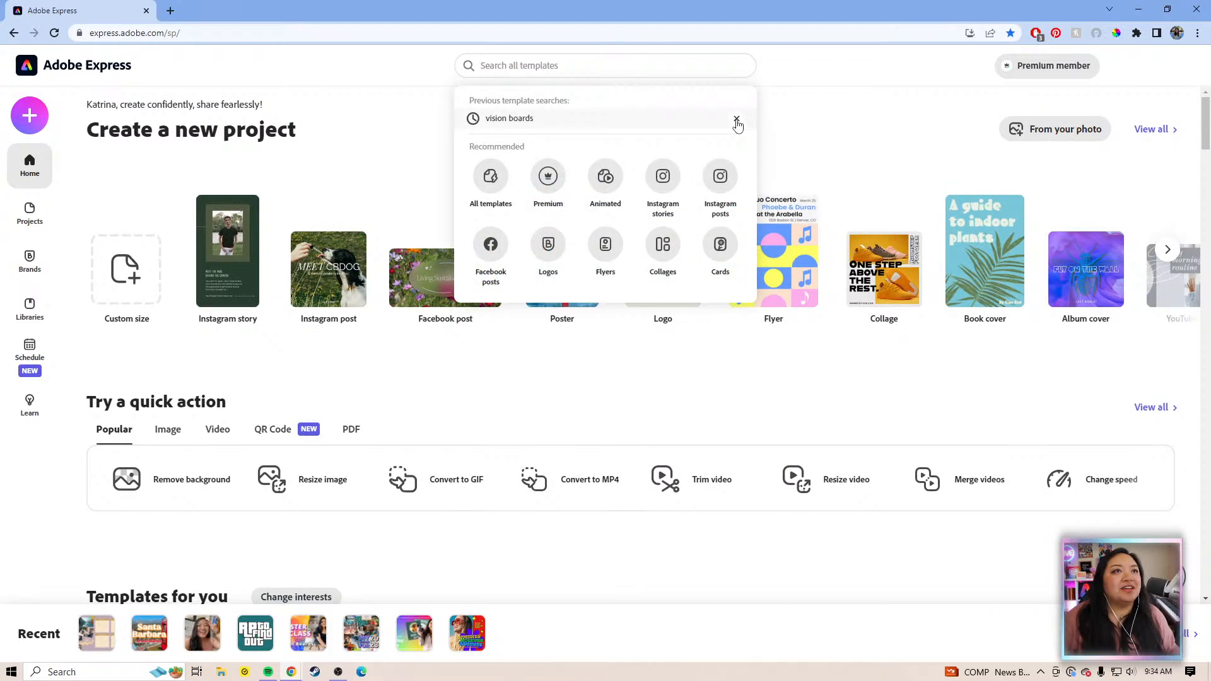
left_click(736, 119)
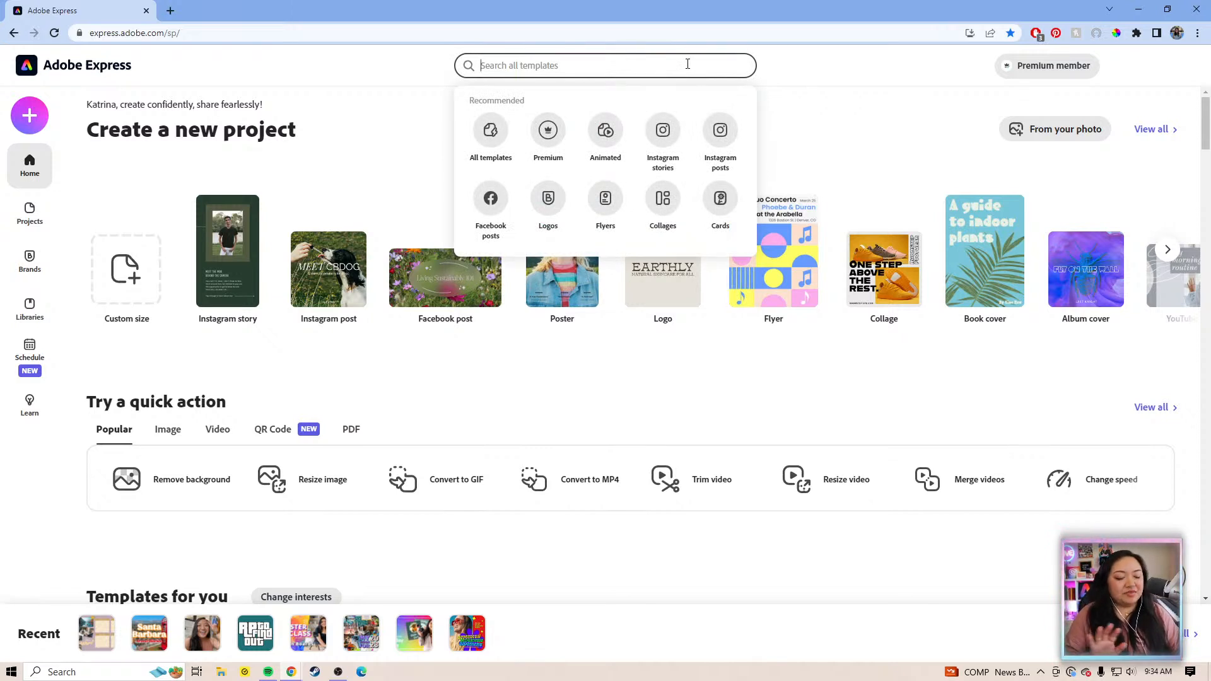
type("digital planner")
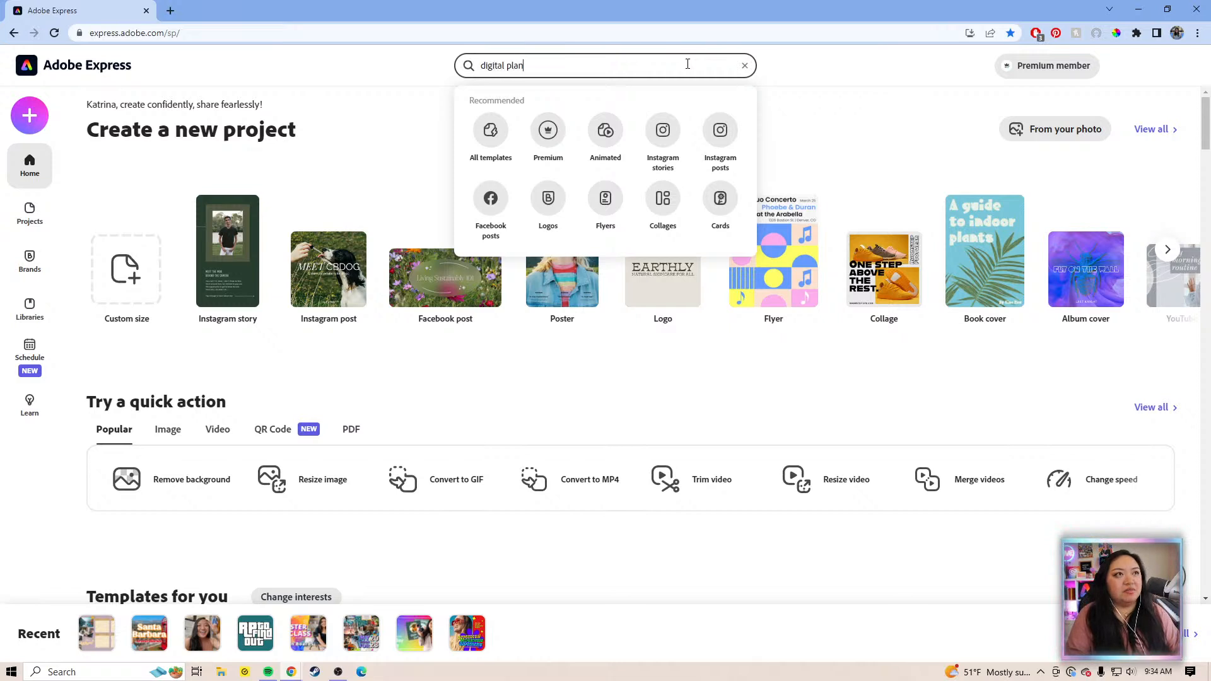
key("BackSpace")
key("BackSpace")
key("BackSpace")
key("BackSpace")
key("BackSpace")
key("BackSpace")
key("BackSpace")
key("BackSpace")
key("BackSpace")
key("BackSpace")
key("BackSpace")
key("BackSpace")
key("BackSpace")
key("BackSpace")
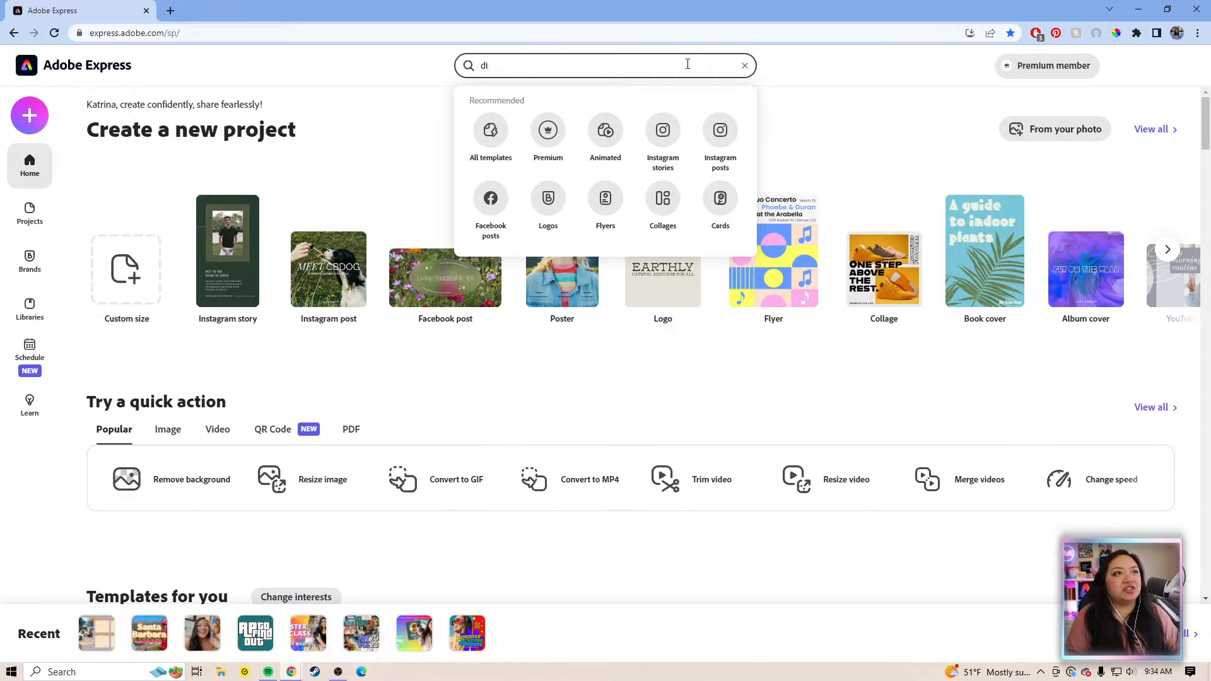
- Try to search all templates for "planner", and reload the results page
type("planner")
key("Return")
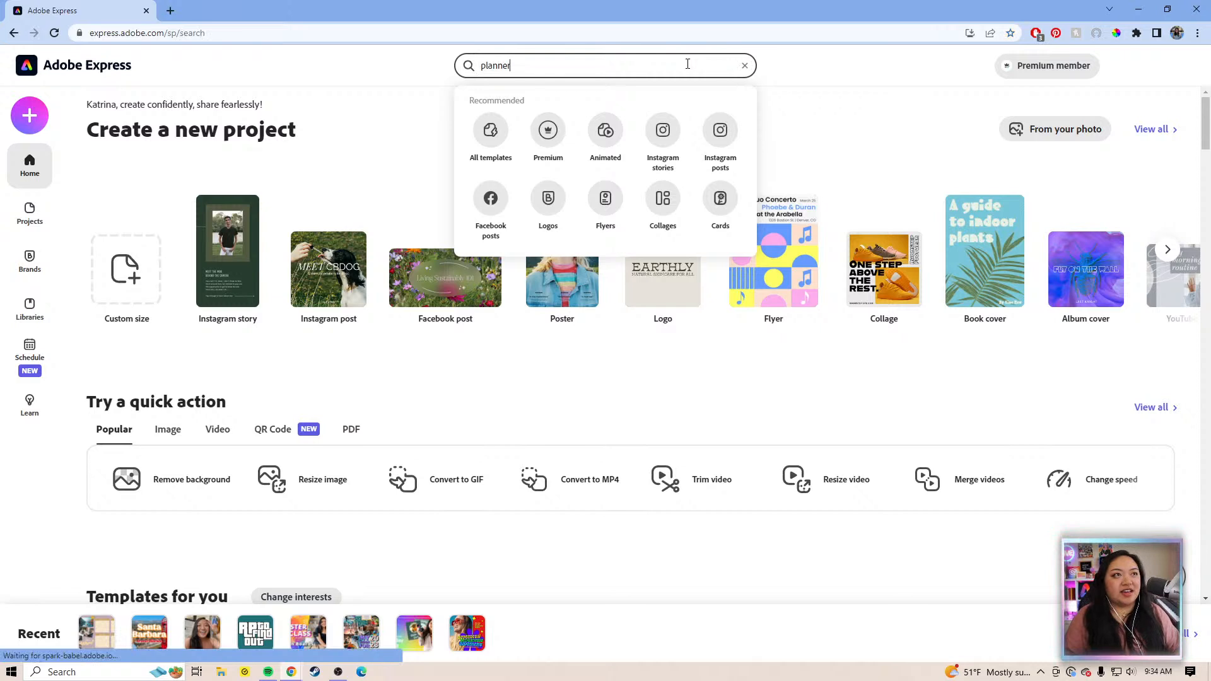
left_click(918, 147)
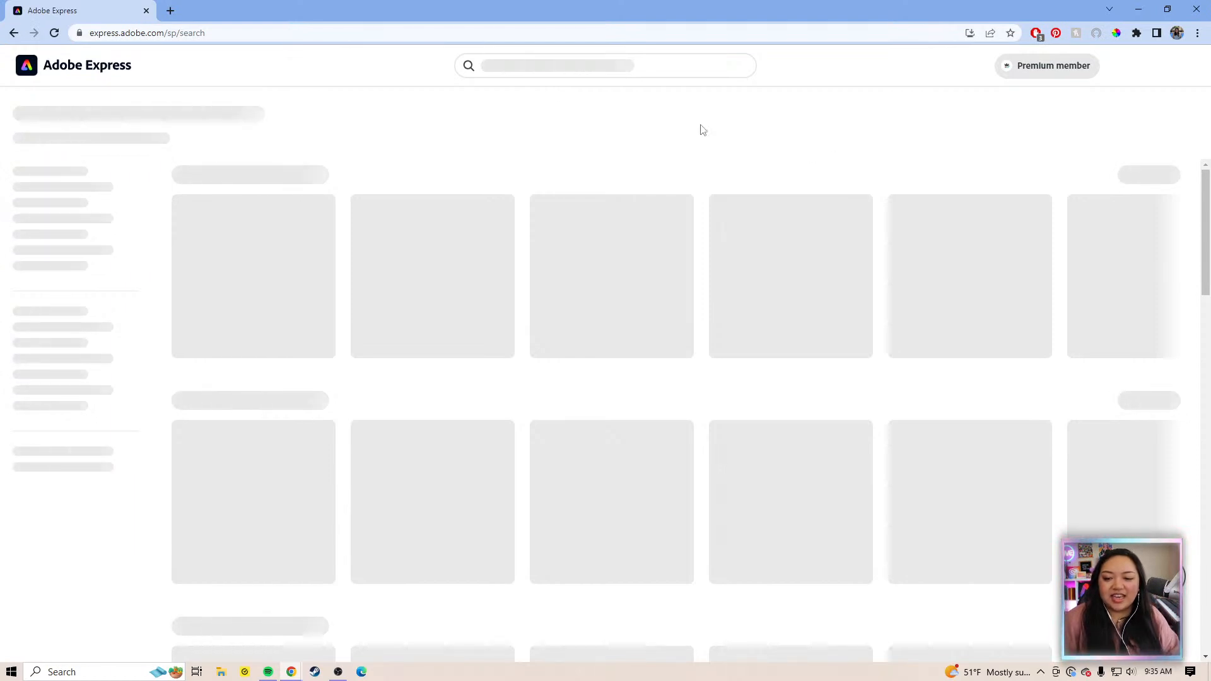
left_click(54, 33)
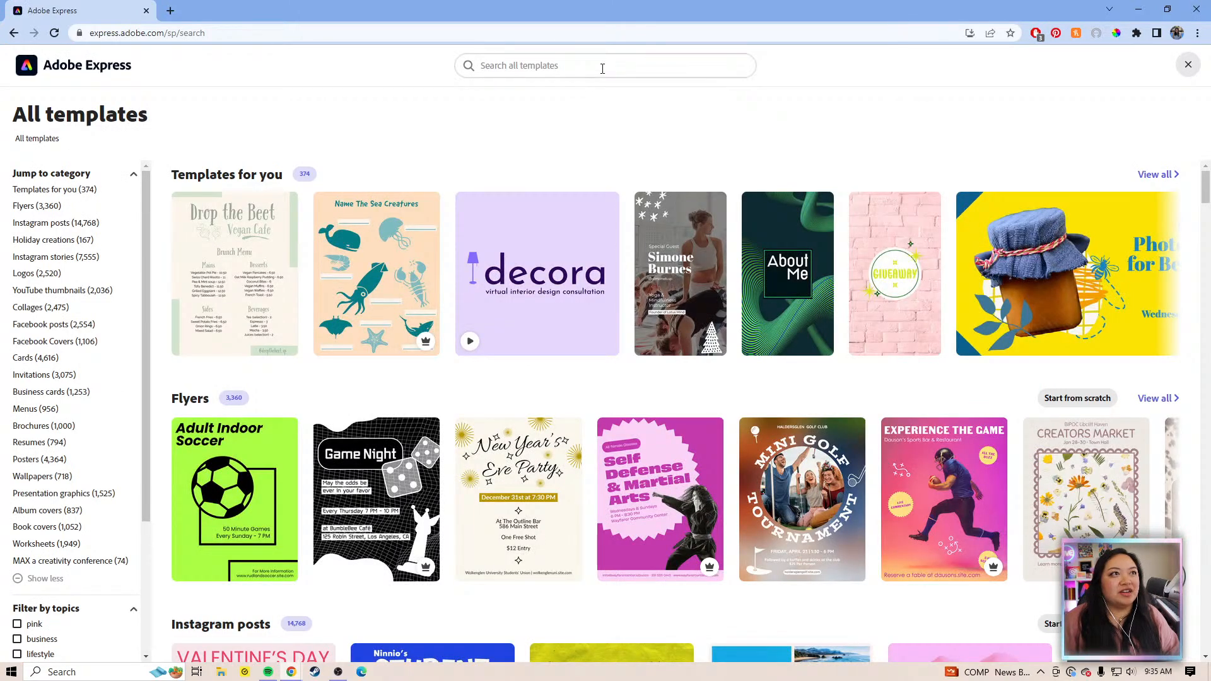
- Search all templates for "planner"
left_click(600, 69)
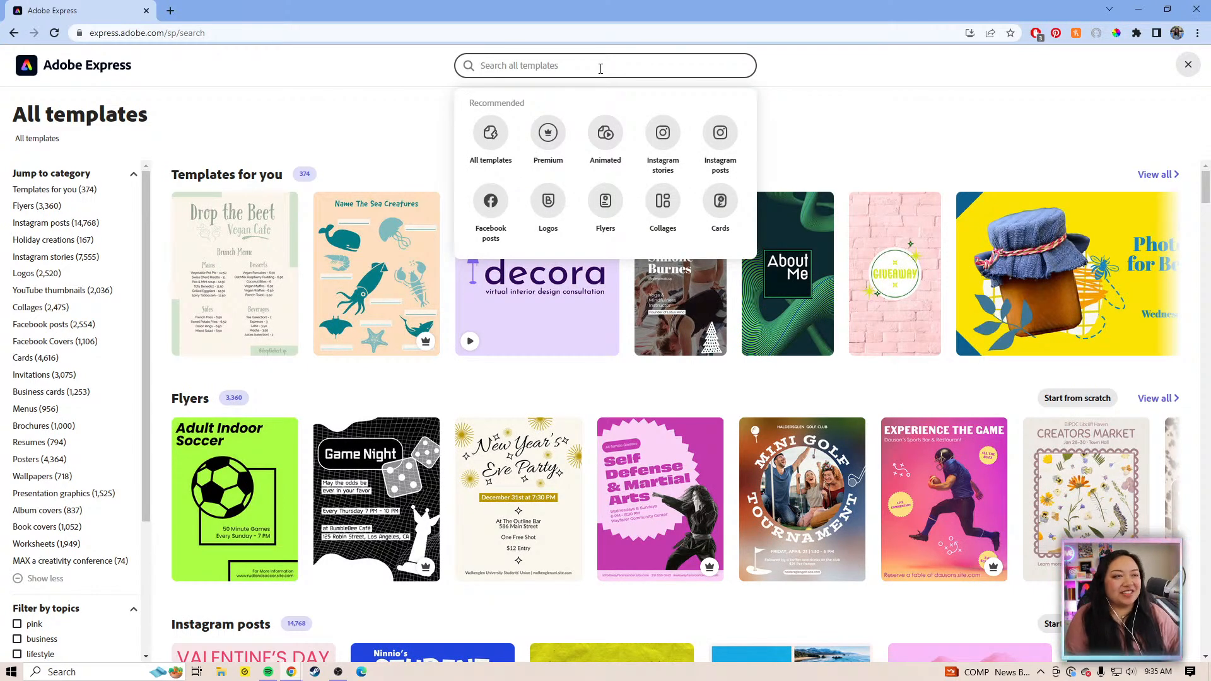
type("d")
key("BackSpace")
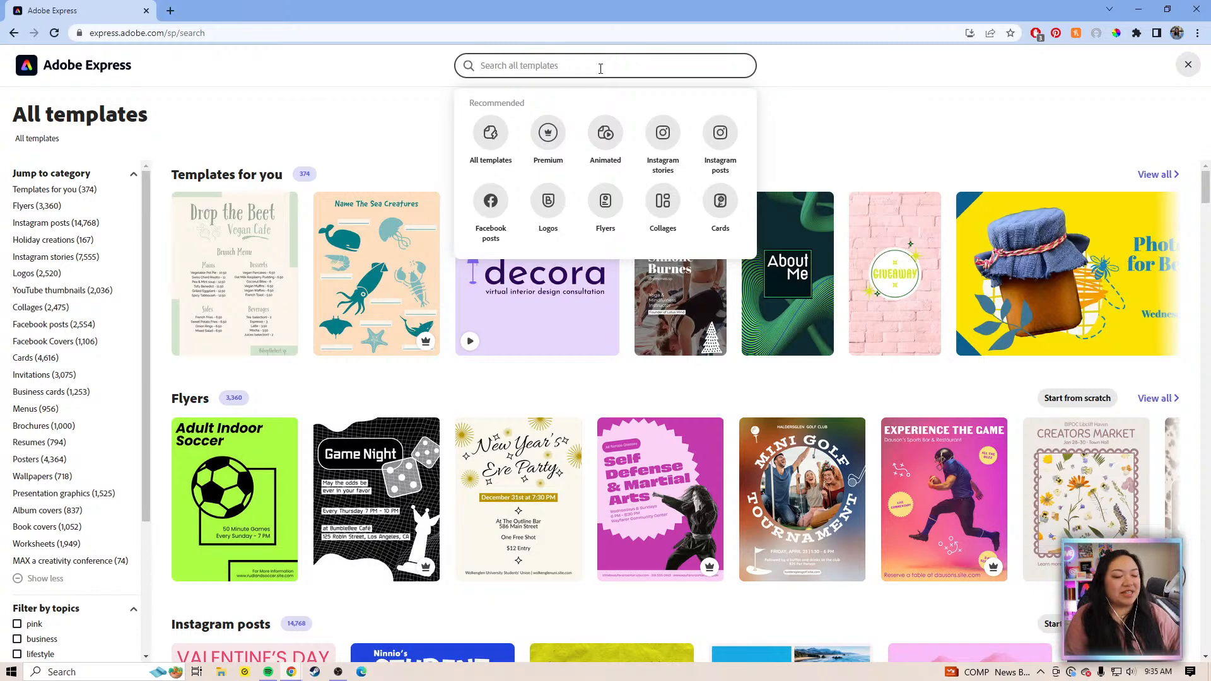
type("planner")
key("Return")
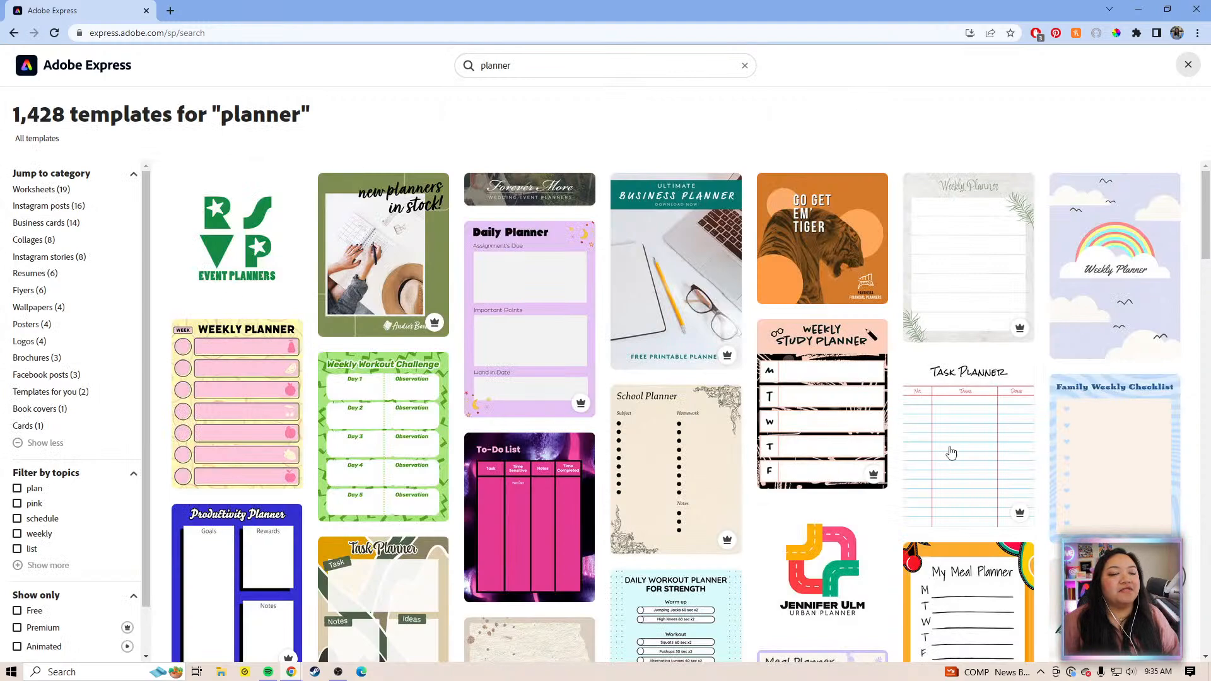
- Look through the planner template results for layout and style ideas, and return to the start of the list
scroll(971, 498, "down", 2)
scroll(983, 520, "down", 6)
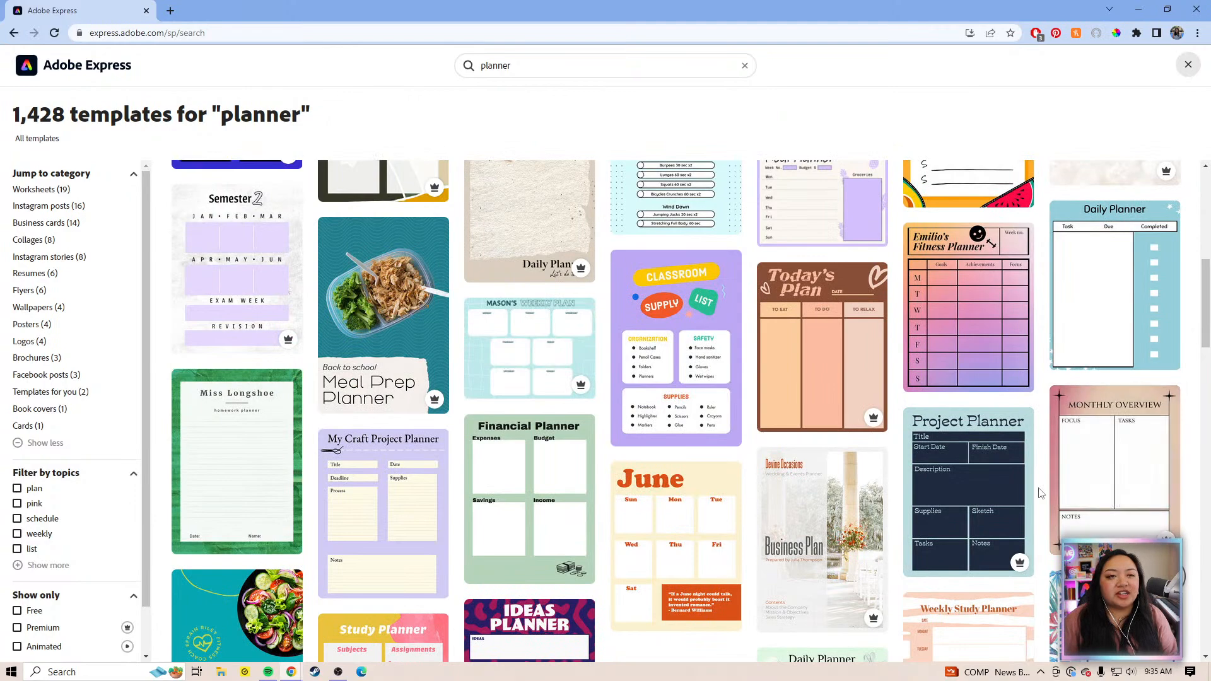
scroll(1039, 494, "down", 5)
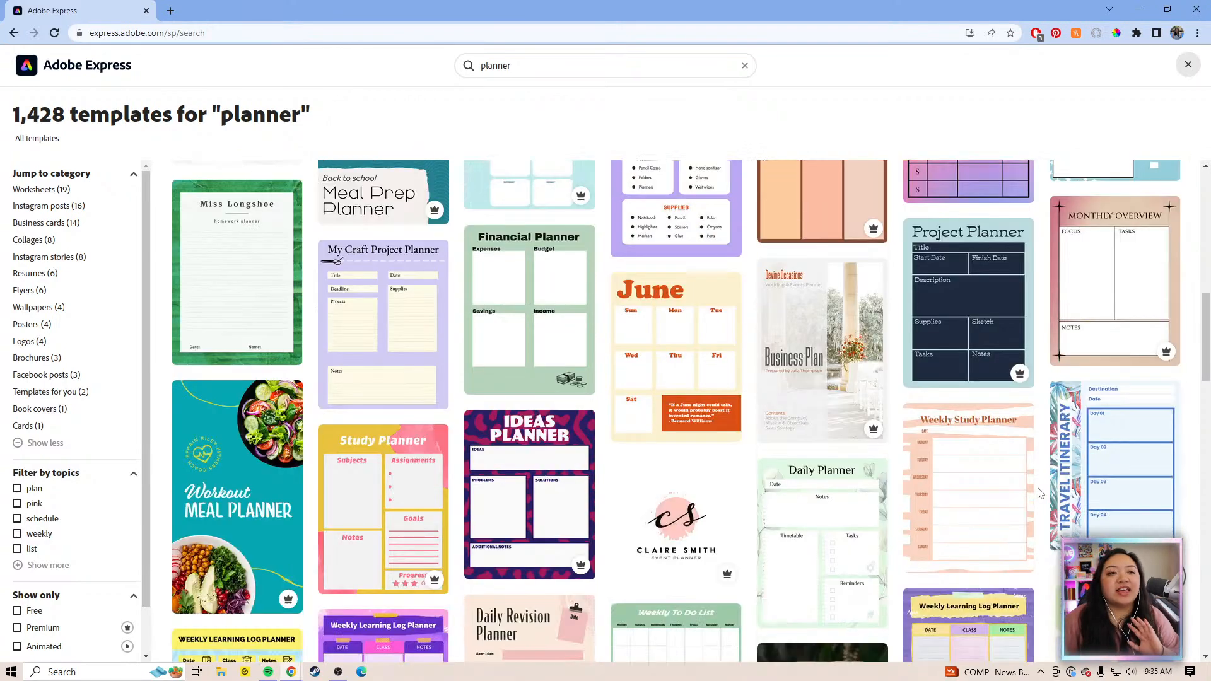
scroll(1039, 493, "down", 6)
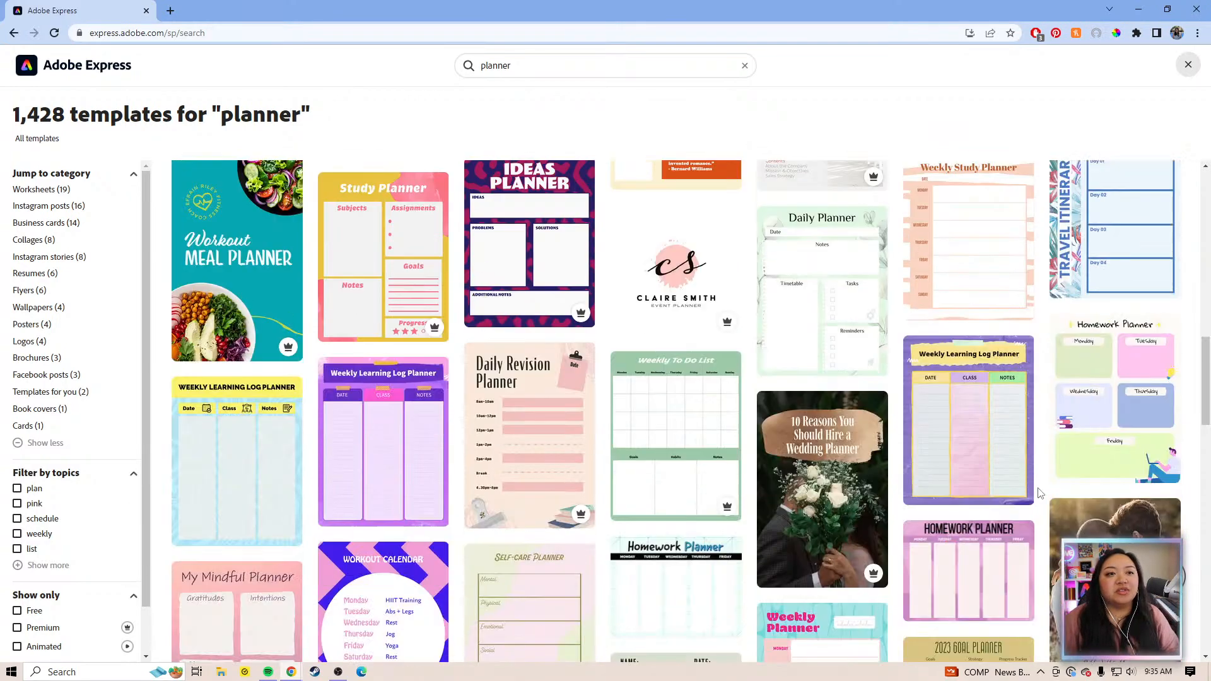
scroll(1039, 493, "down", 2)
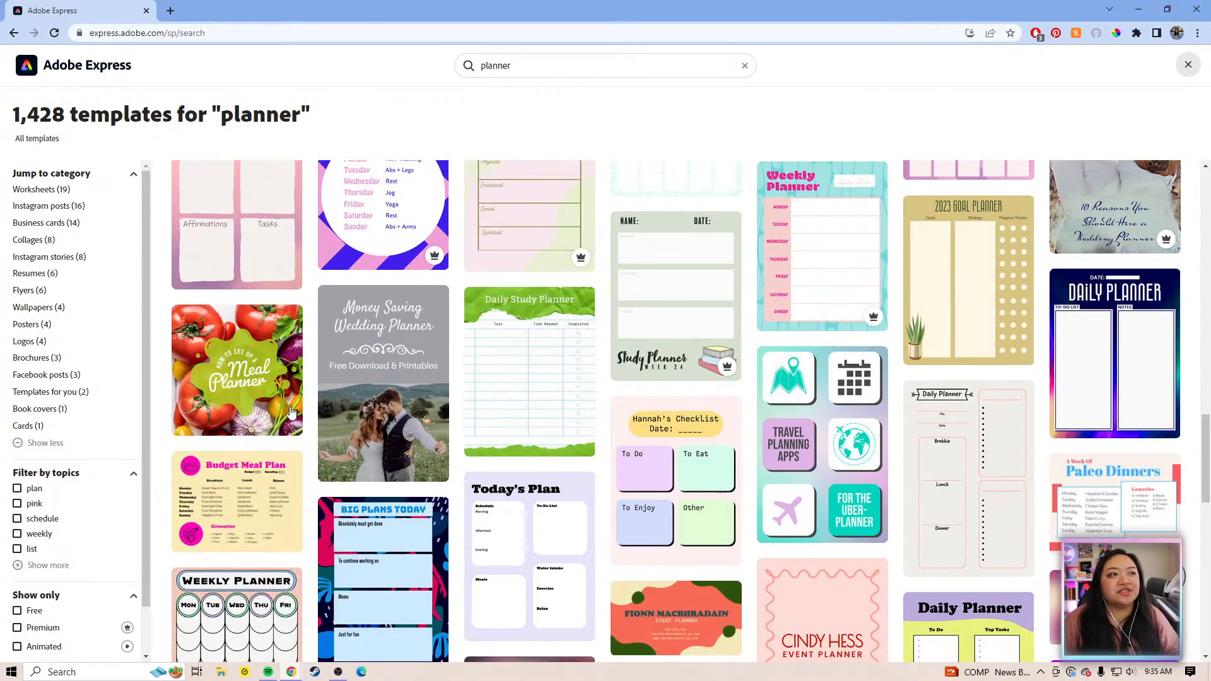
scroll(253, 496, "down", 6)
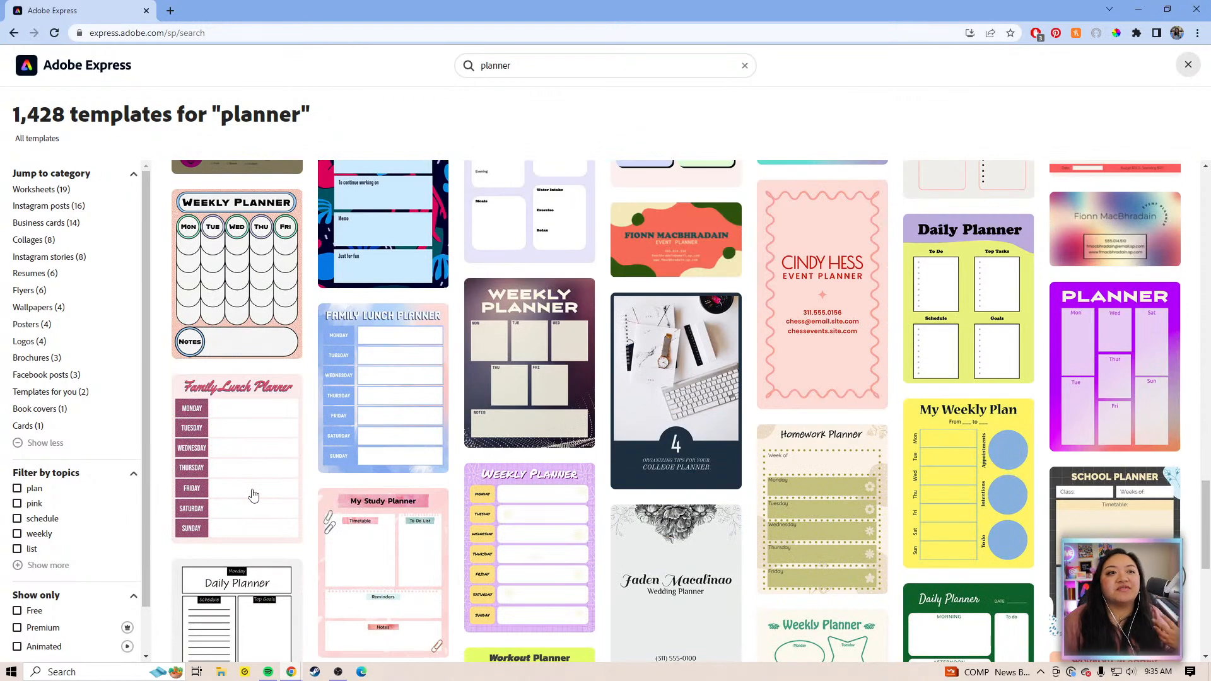
scroll(253, 496, "down", 7)
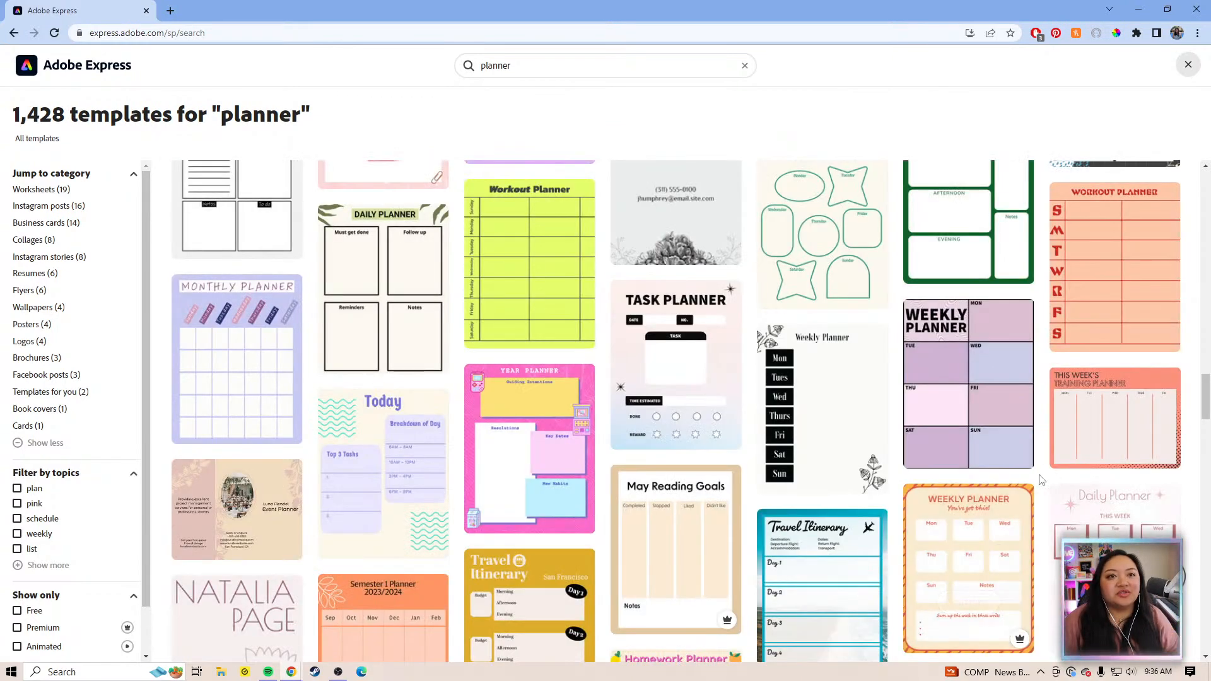
scroll(1041, 480, "down", 8)
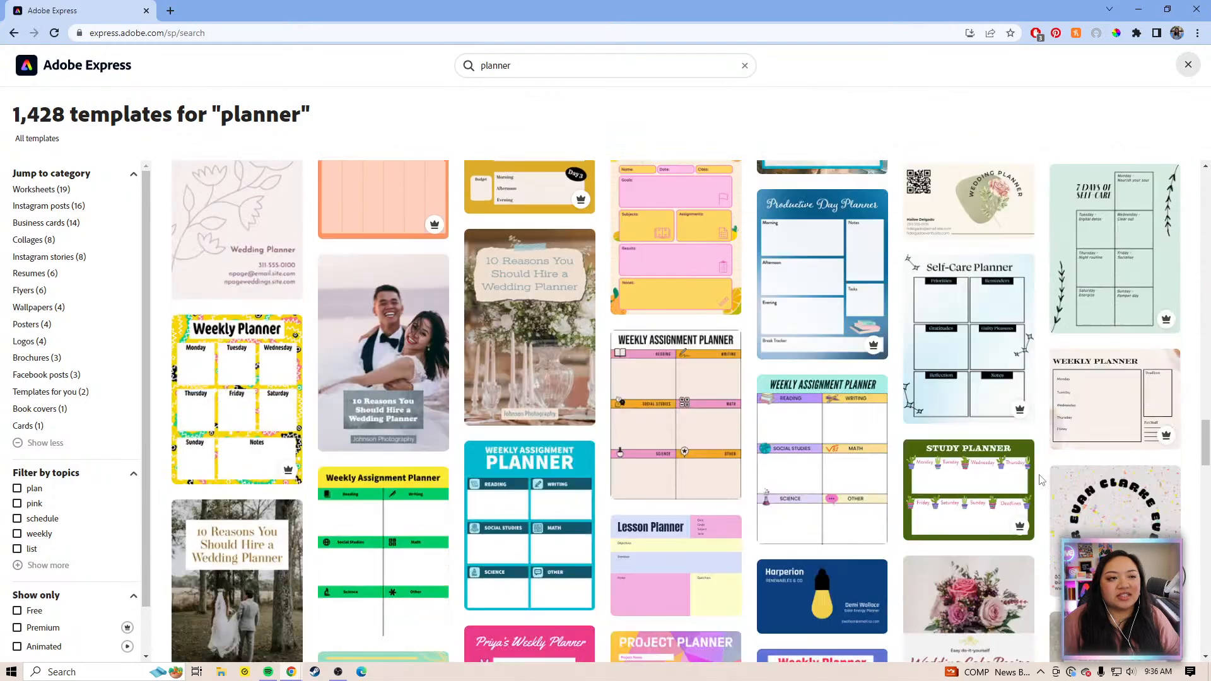
scroll(1040, 480, "down", 4)
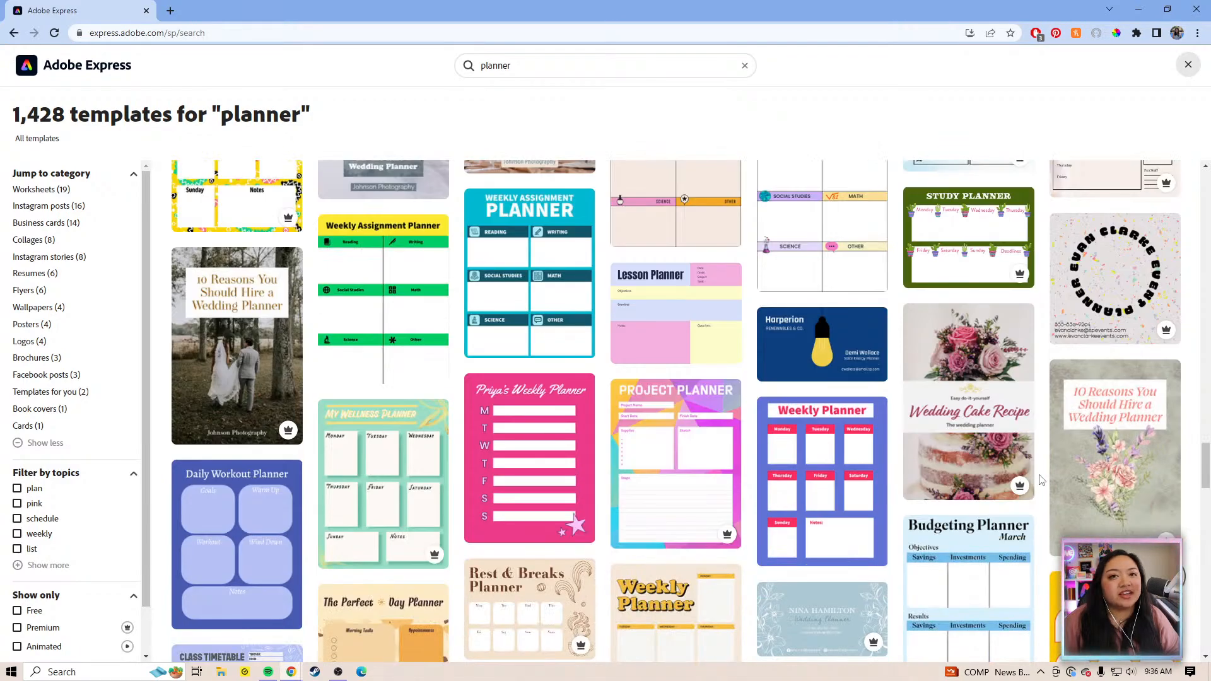
scroll(1040, 481, "down", 5)
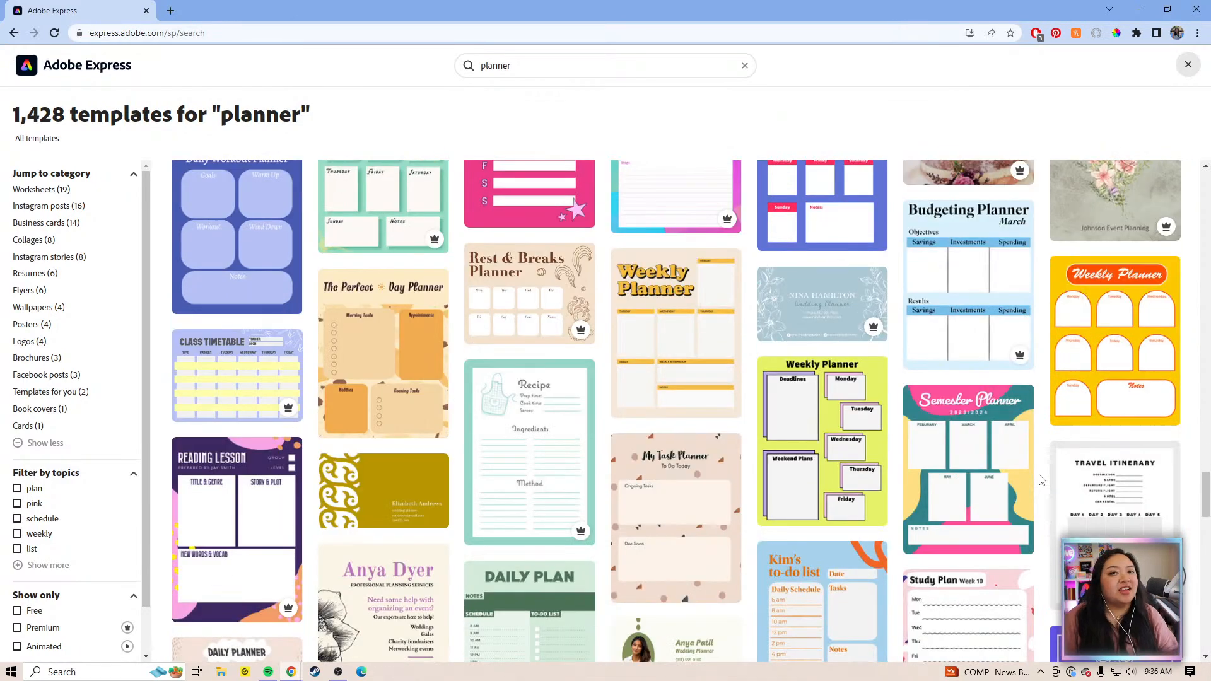
scroll(1036, 483, "down", 2)
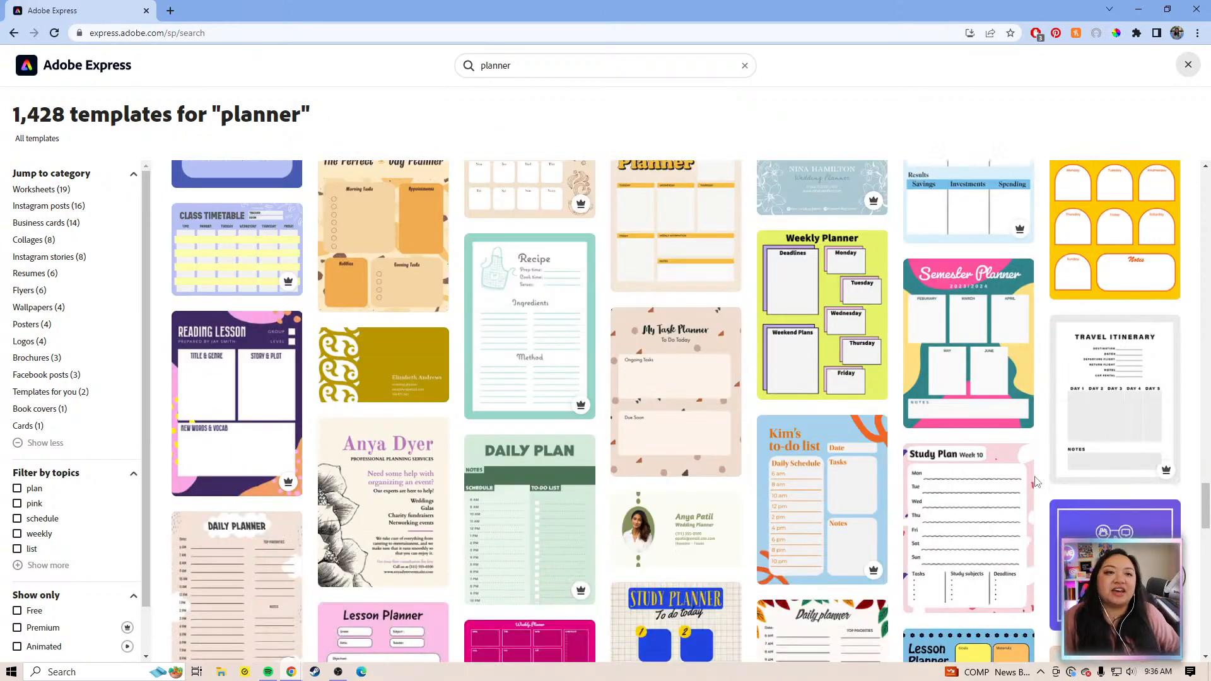
scroll(1037, 482, "down", 6)
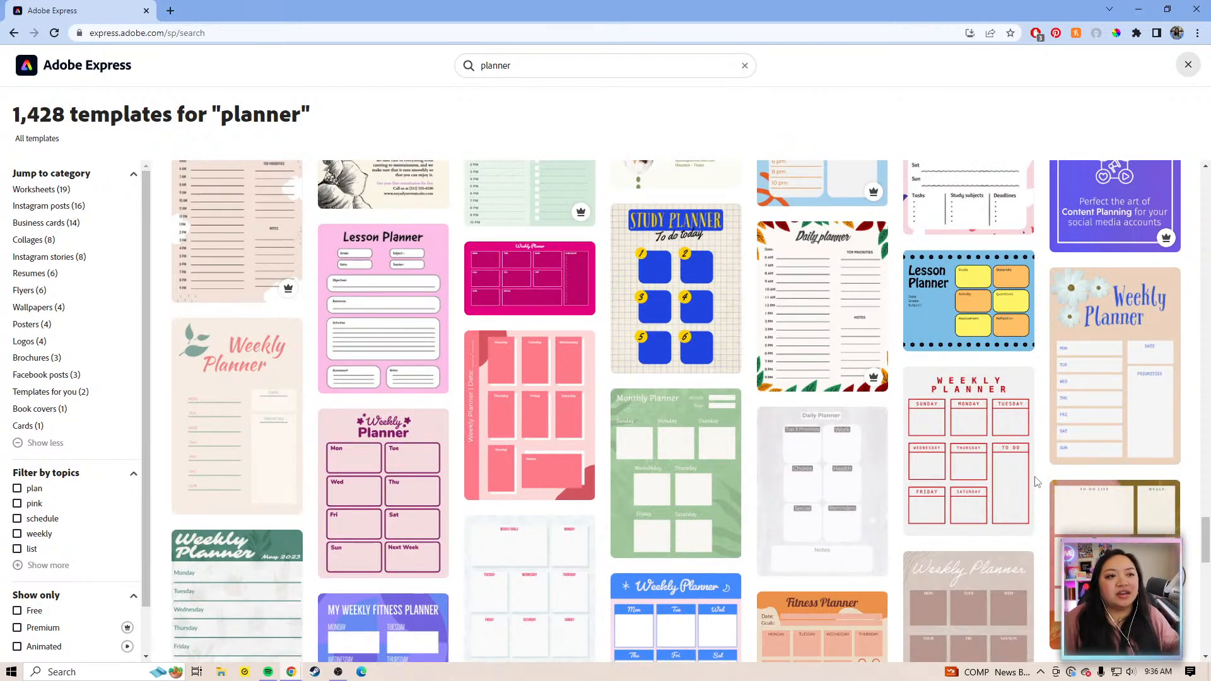
scroll(1037, 483, "down", 3)
scroll(1037, 483, "up", 20)
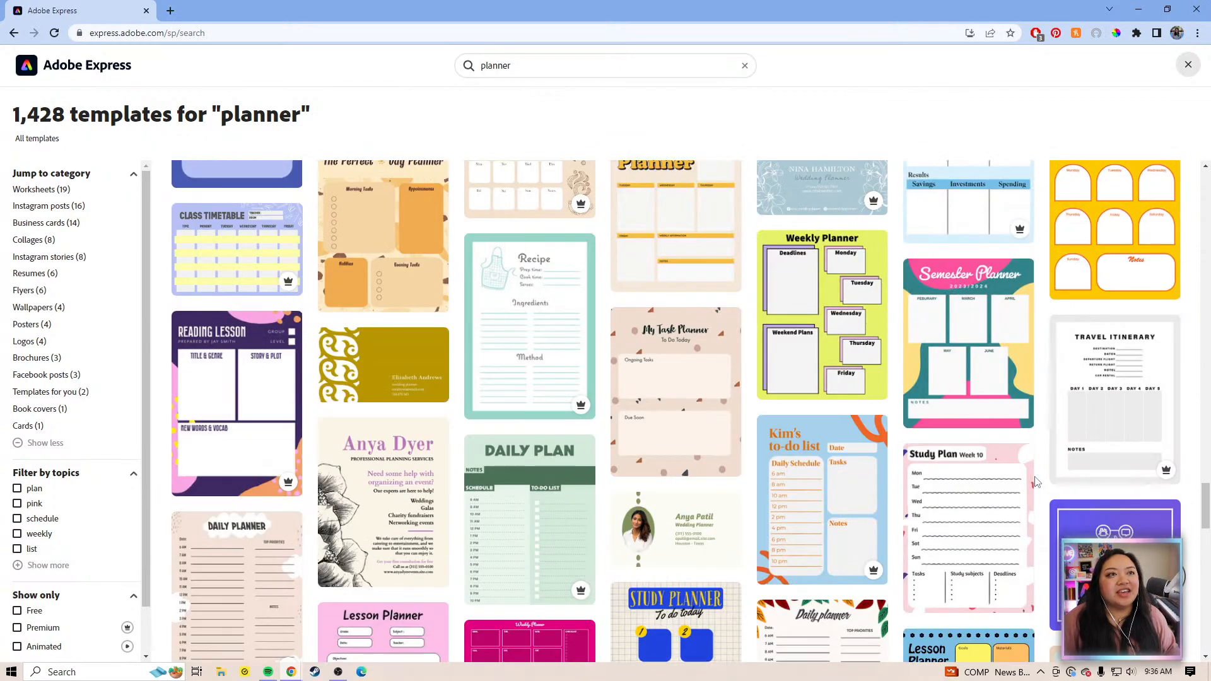
scroll(1036, 483, "up", 15)
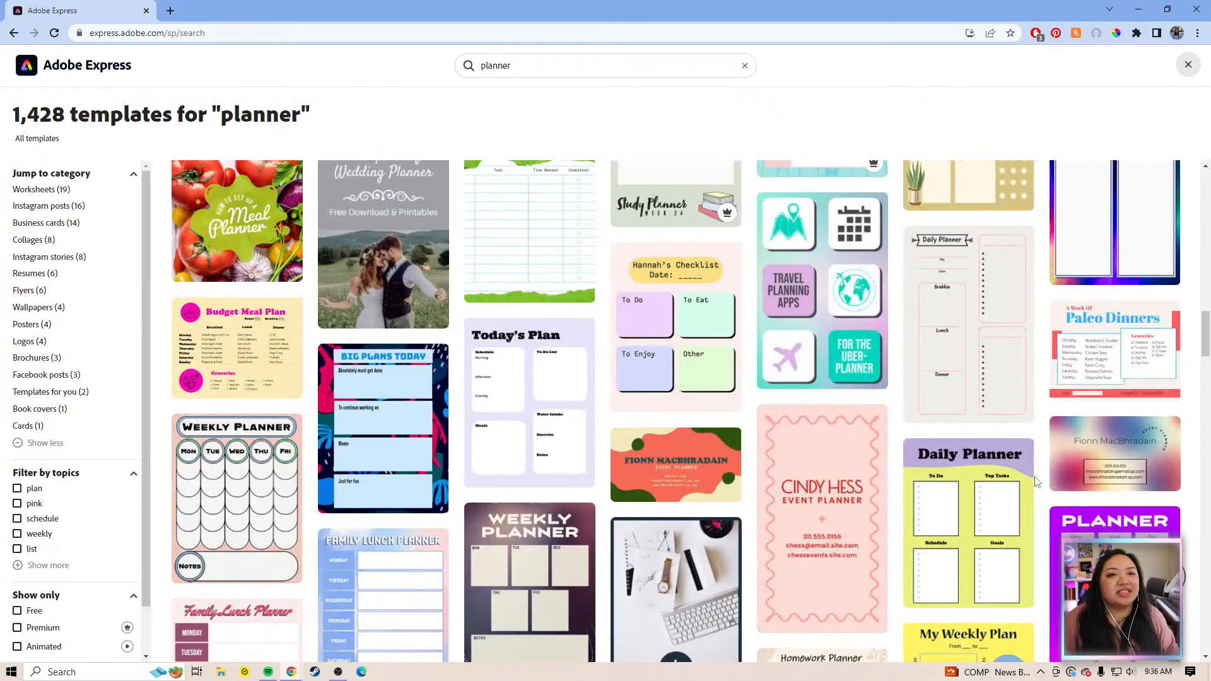
scroll(1037, 483, "up", 10)
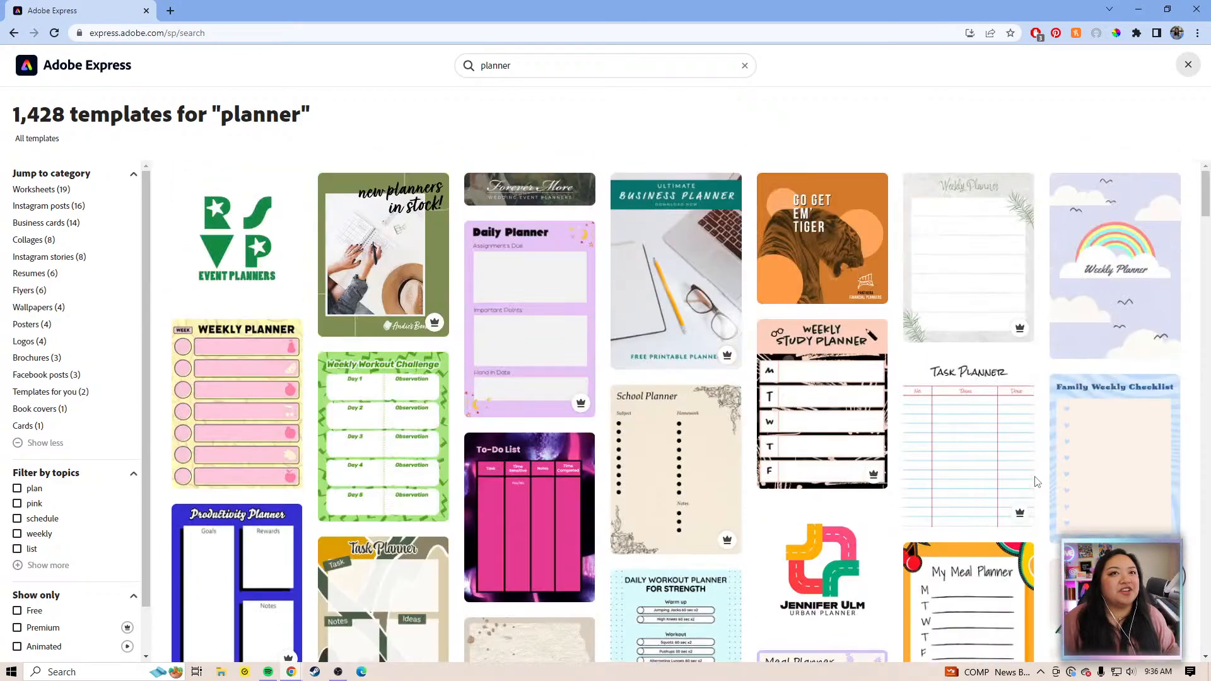
- Create a new blank custom-size project using the Letter print size, and close the template suggestions
left_click(21, 71)
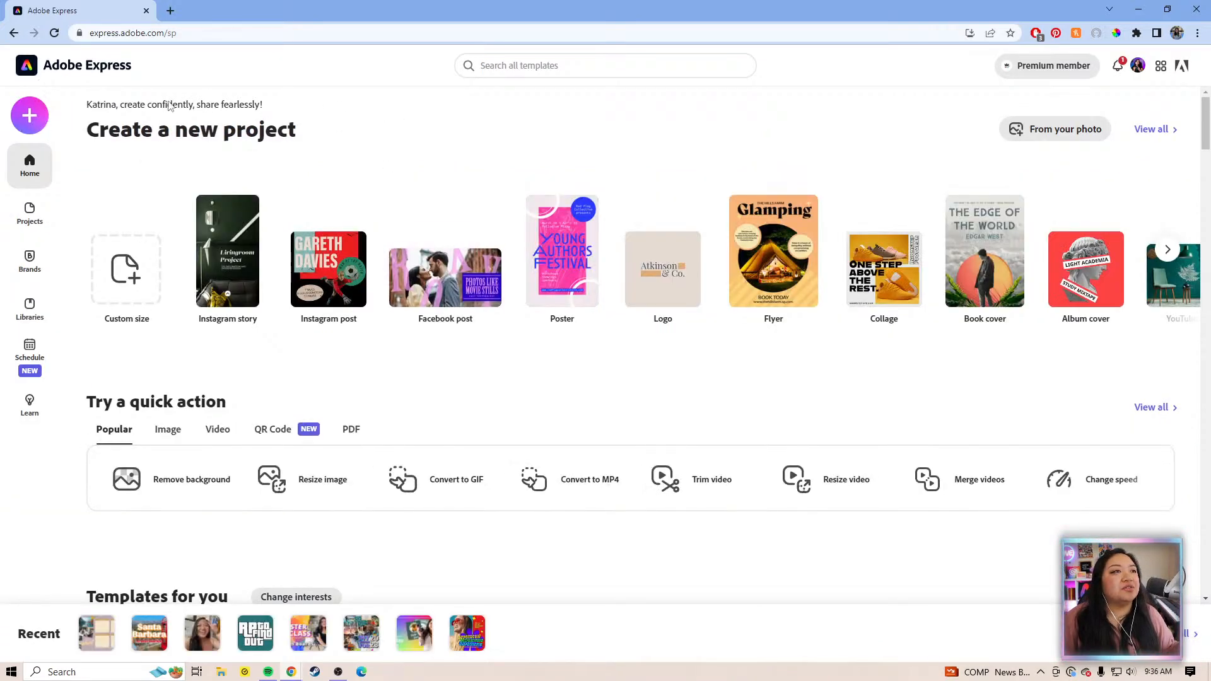
left_click(27, 115)
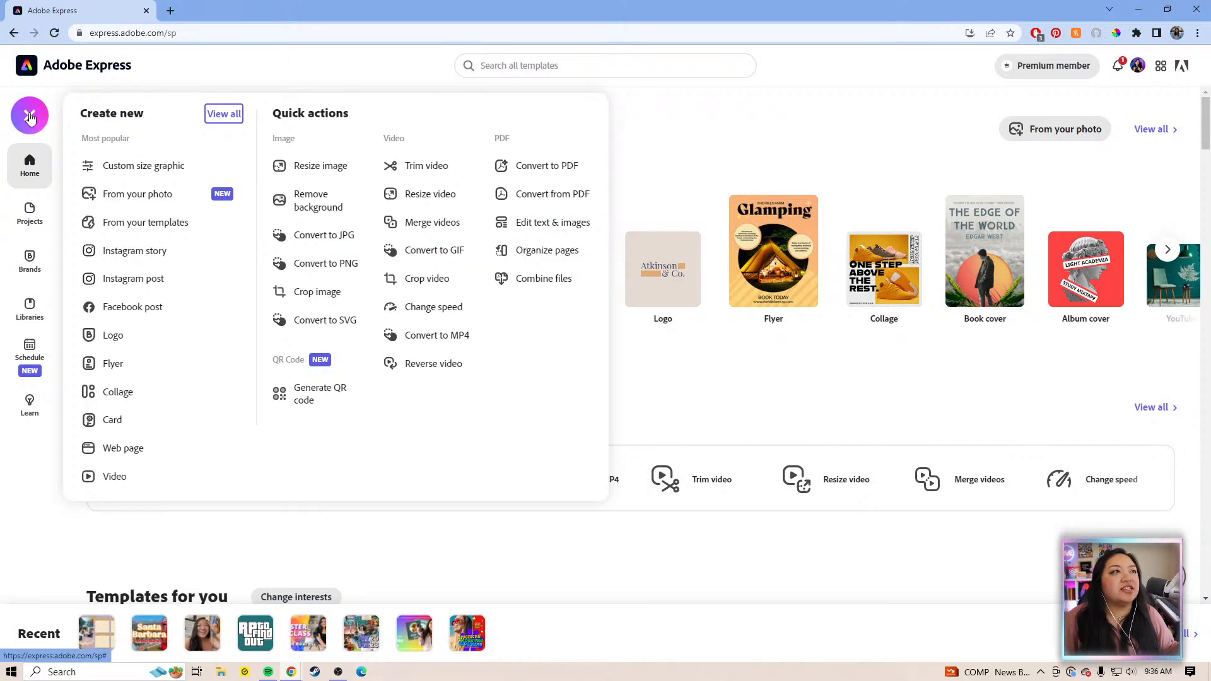
left_click(124, 166)
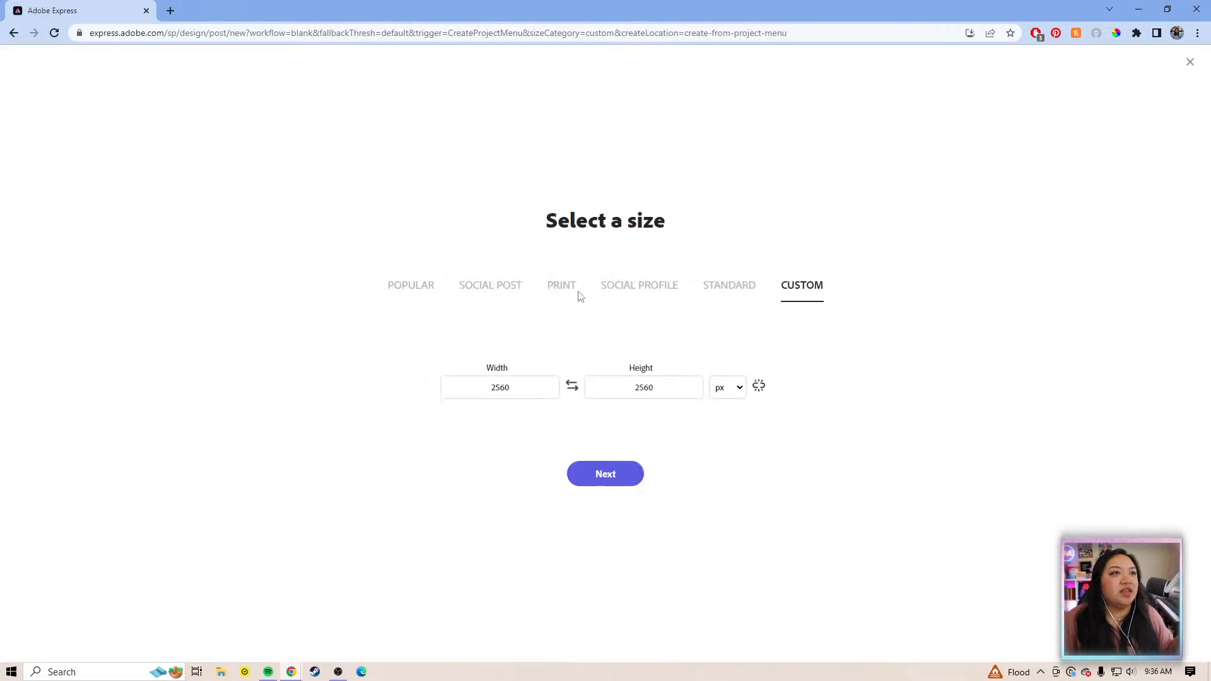
left_click(561, 298)
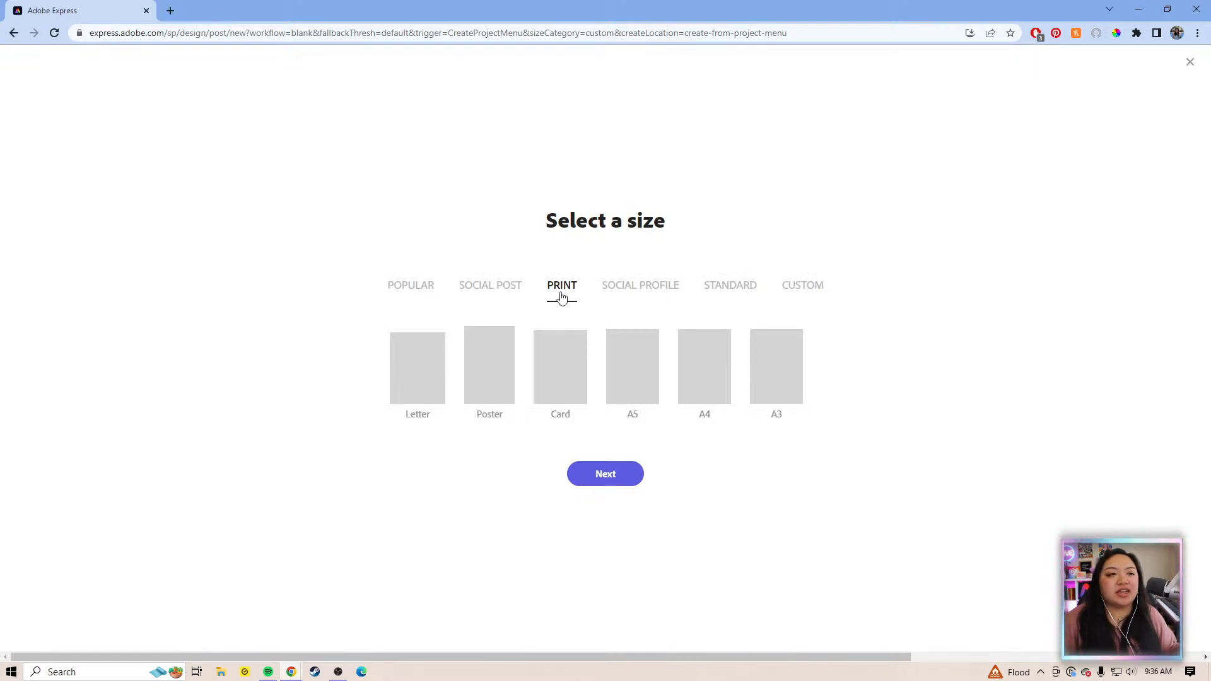
left_click(425, 382)
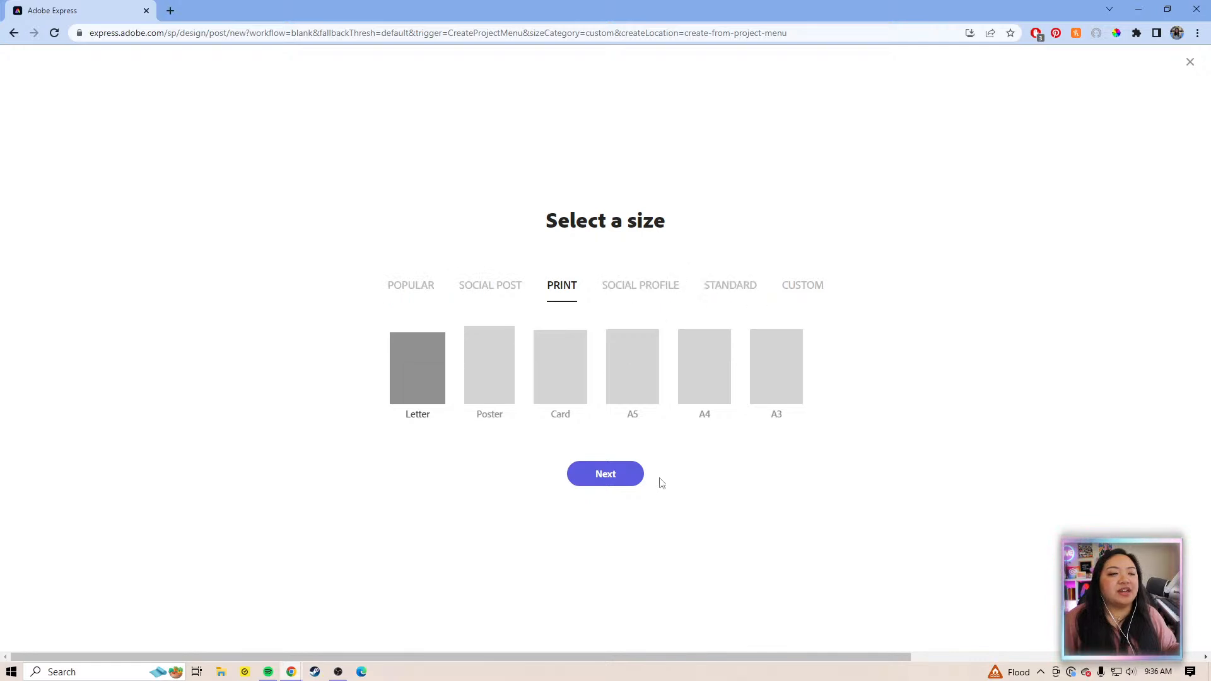
left_click(629, 485)
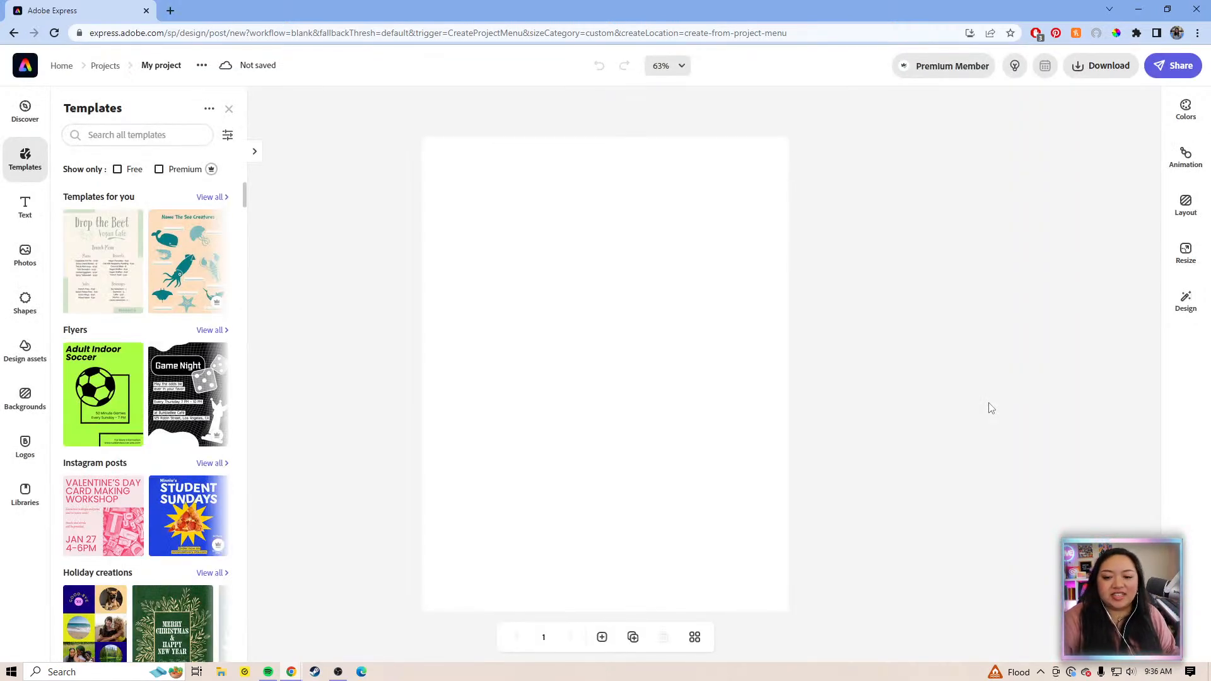
left_click(989, 403)
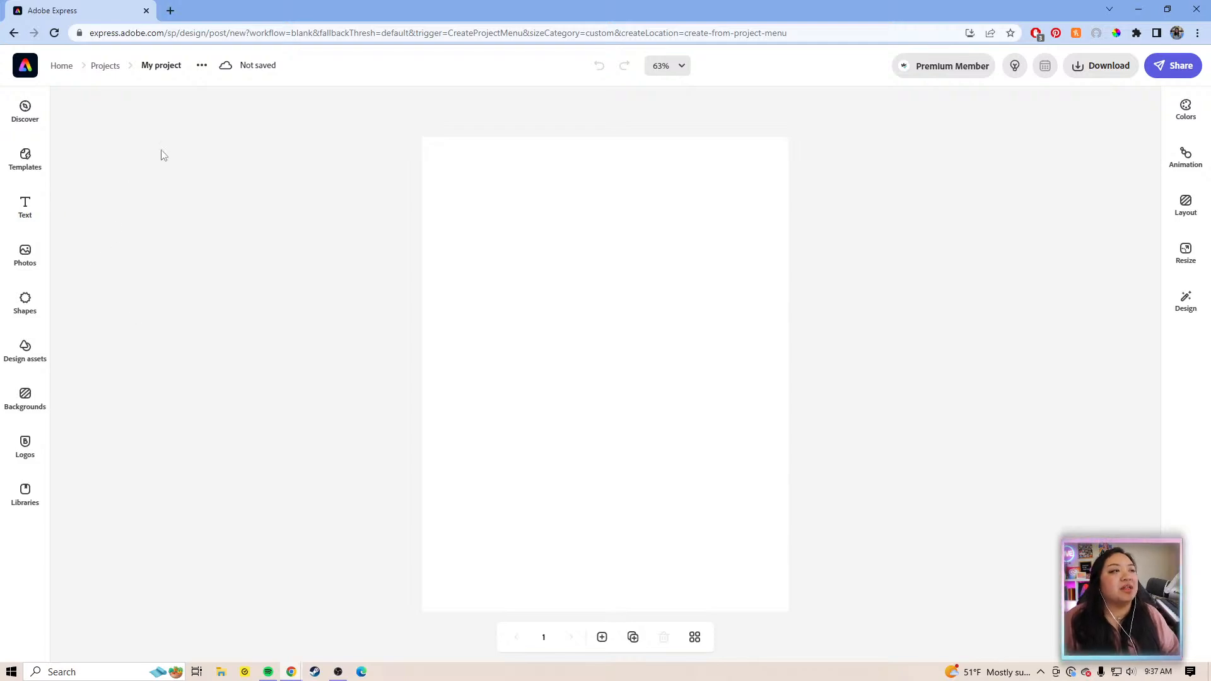
- Look through the ready-made text design categories, from Social to Education, for styles that suit a planner
left_click(34, 221)
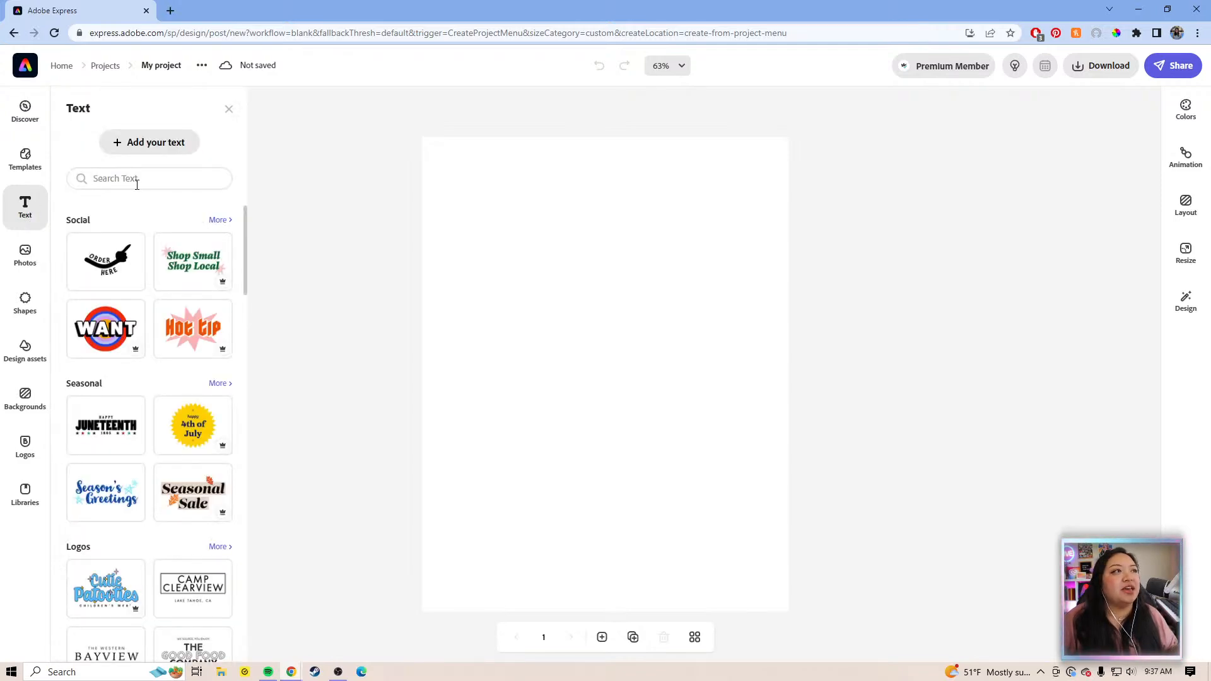
left_click(168, 186)
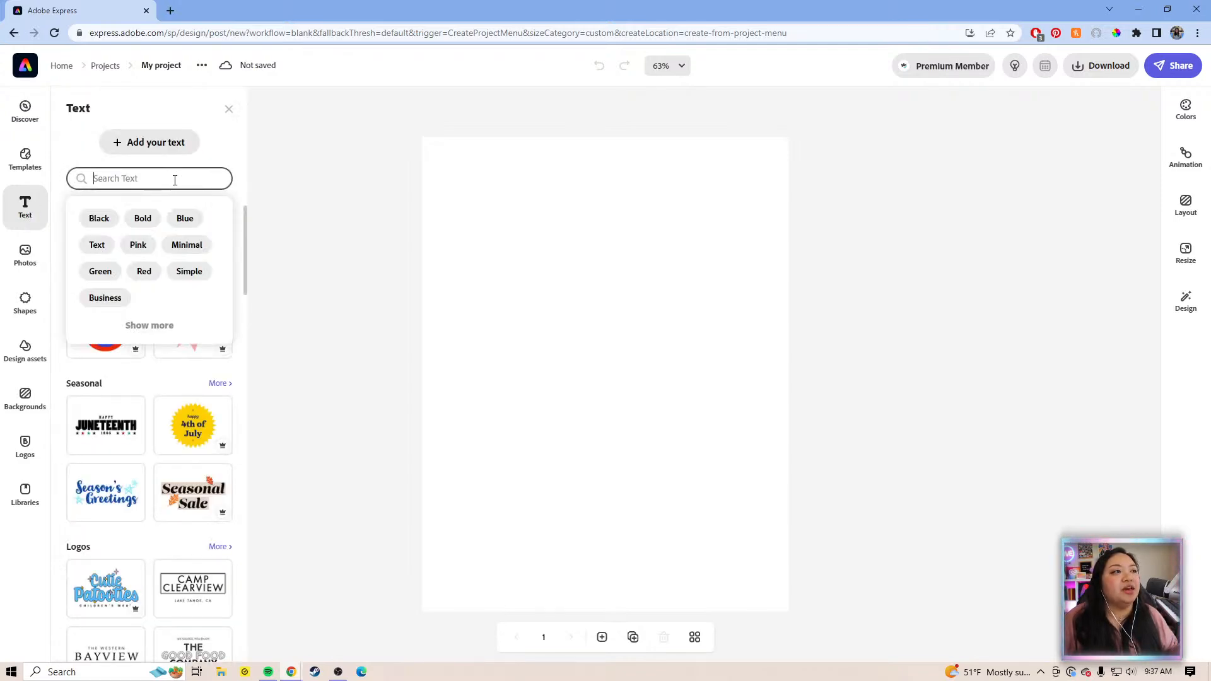
left_click(218, 154)
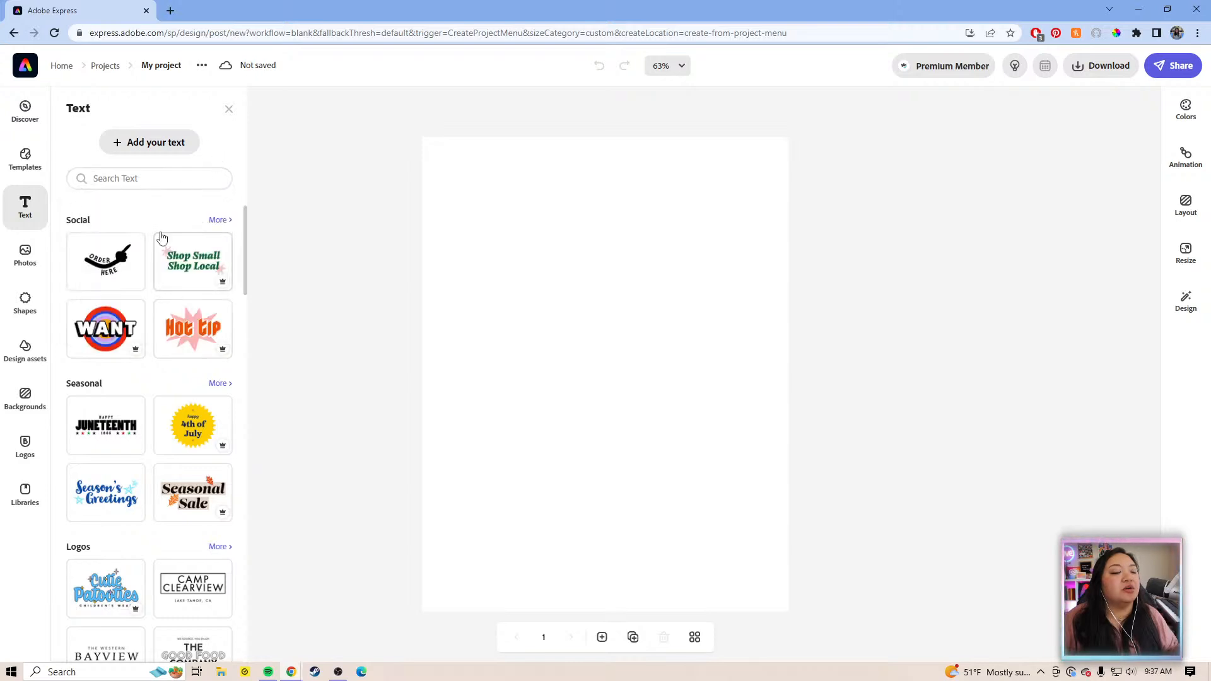
scroll(169, 458, "down", 5)
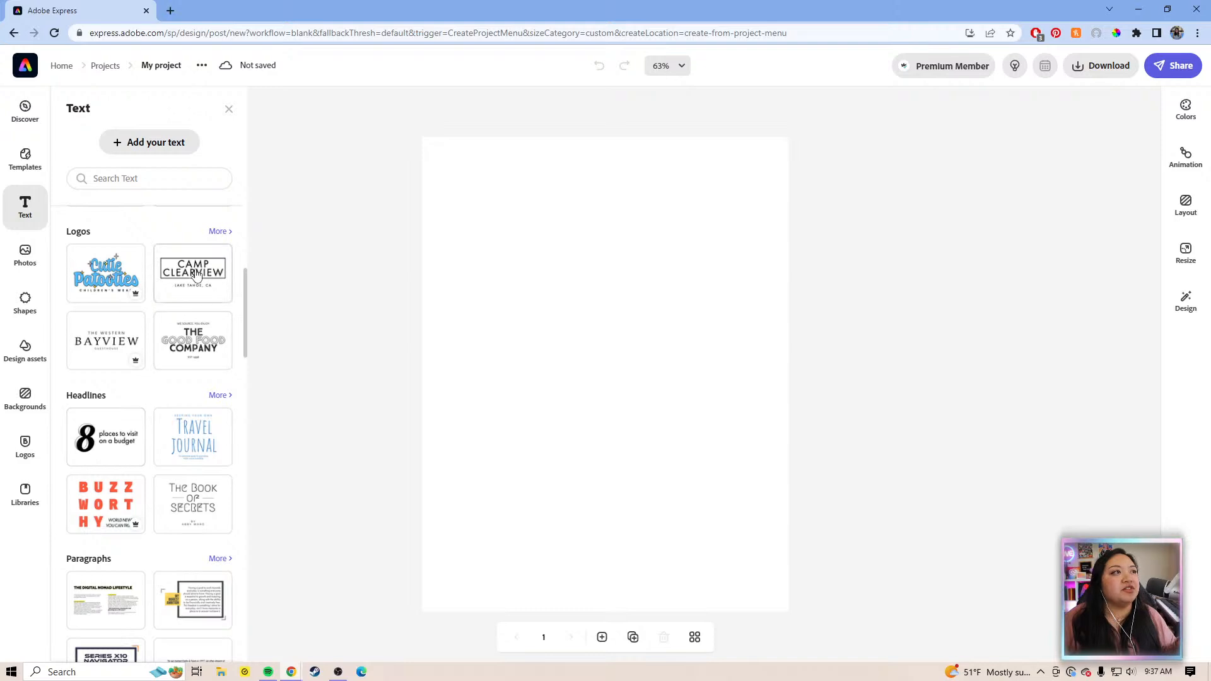
scroll(137, 495, "down", 9)
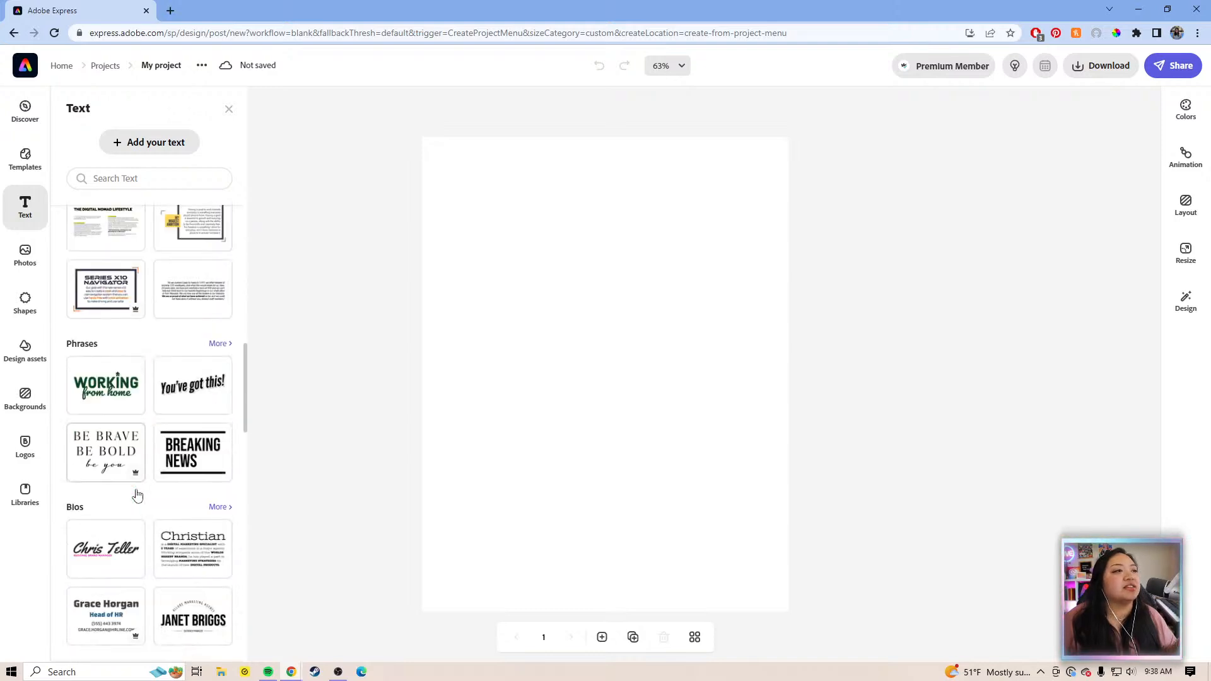
scroll(137, 495, "down", 4)
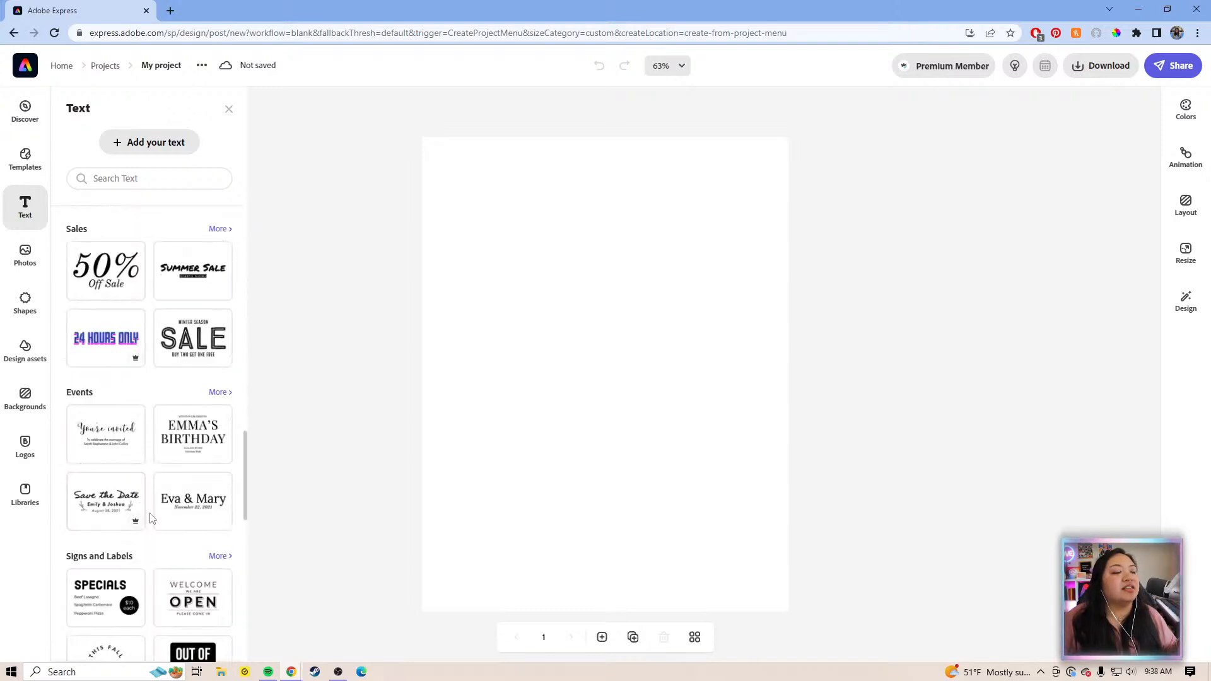
scroll(108, 409, "down", 2)
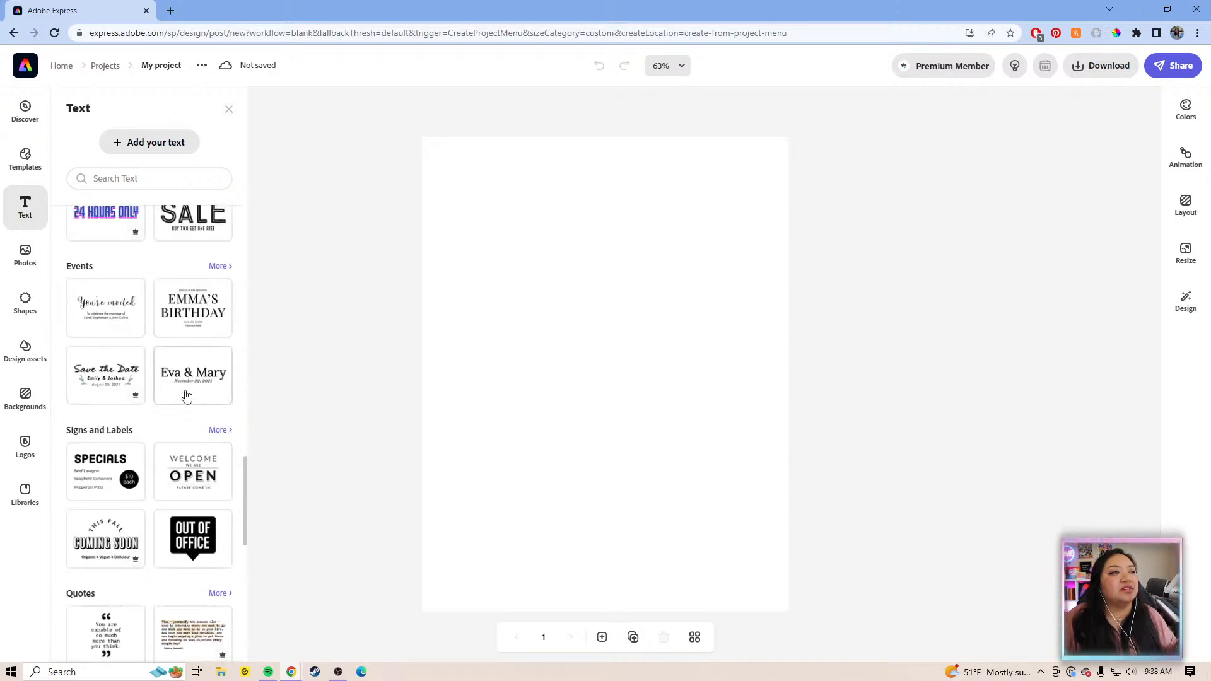
scroll(108, 409, "down", 5)
scroll(177, 454, "down", 1)
scroll(171, 435, "up", 1)
scroll(160, 403, "down", 2)
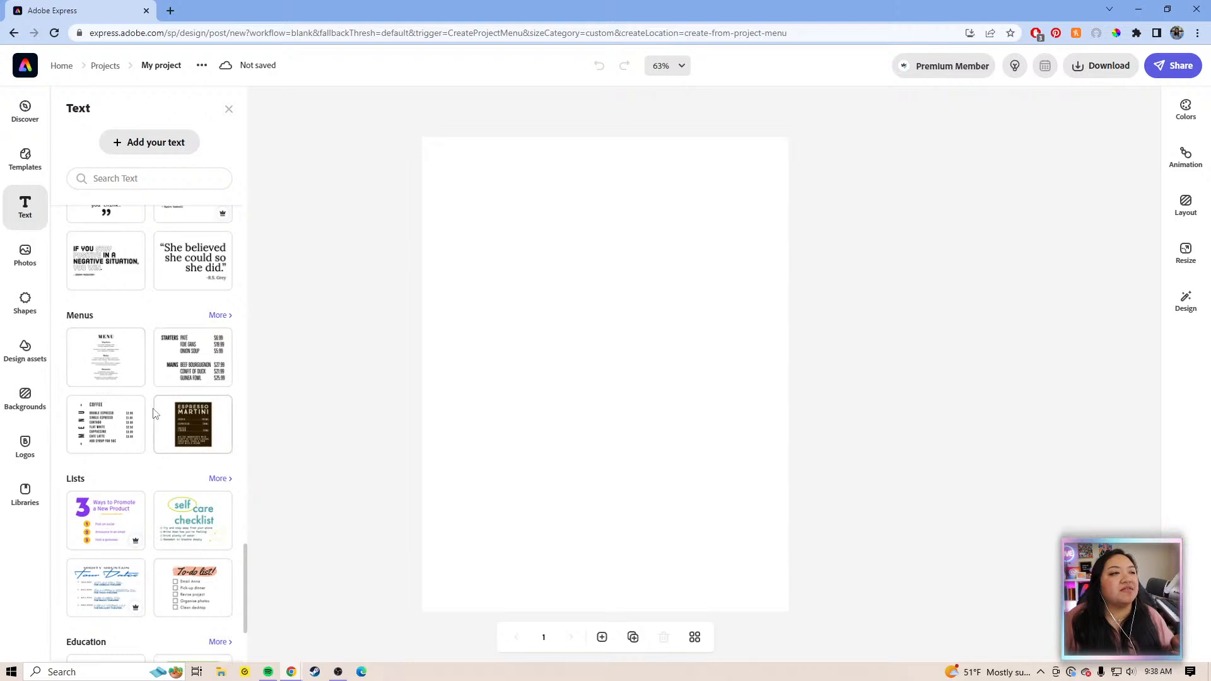
scroll(151, 419, "down", 2)
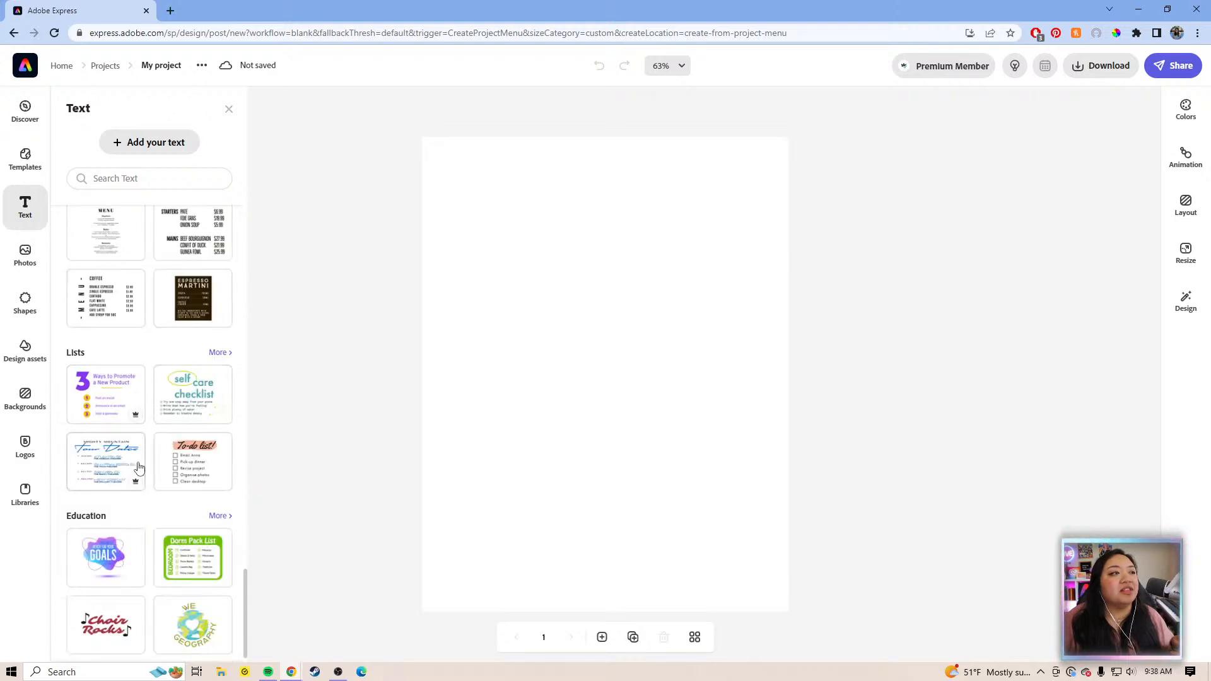
- Look through all the Lists text designs, and return to the start of the text design categories
left_click(218, 352)
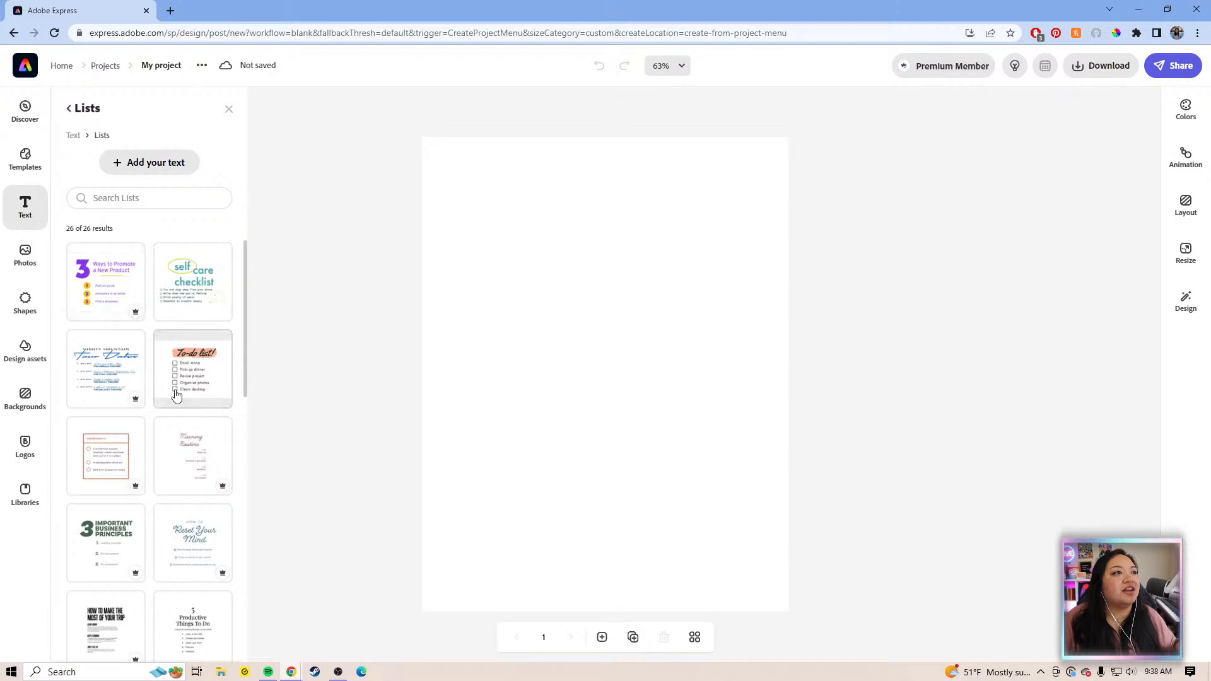
scroll(176, 393, "down", 4)
scroll(176, 394, "down", 7)
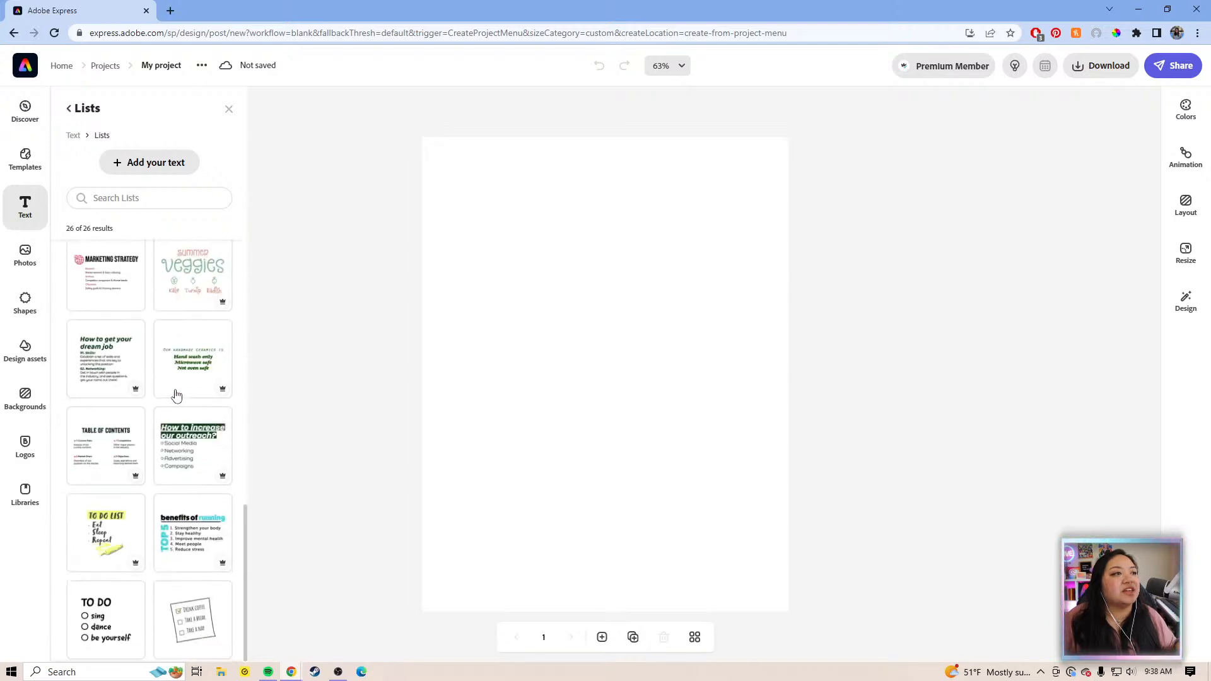
scroll(170, 419, "up", 11)
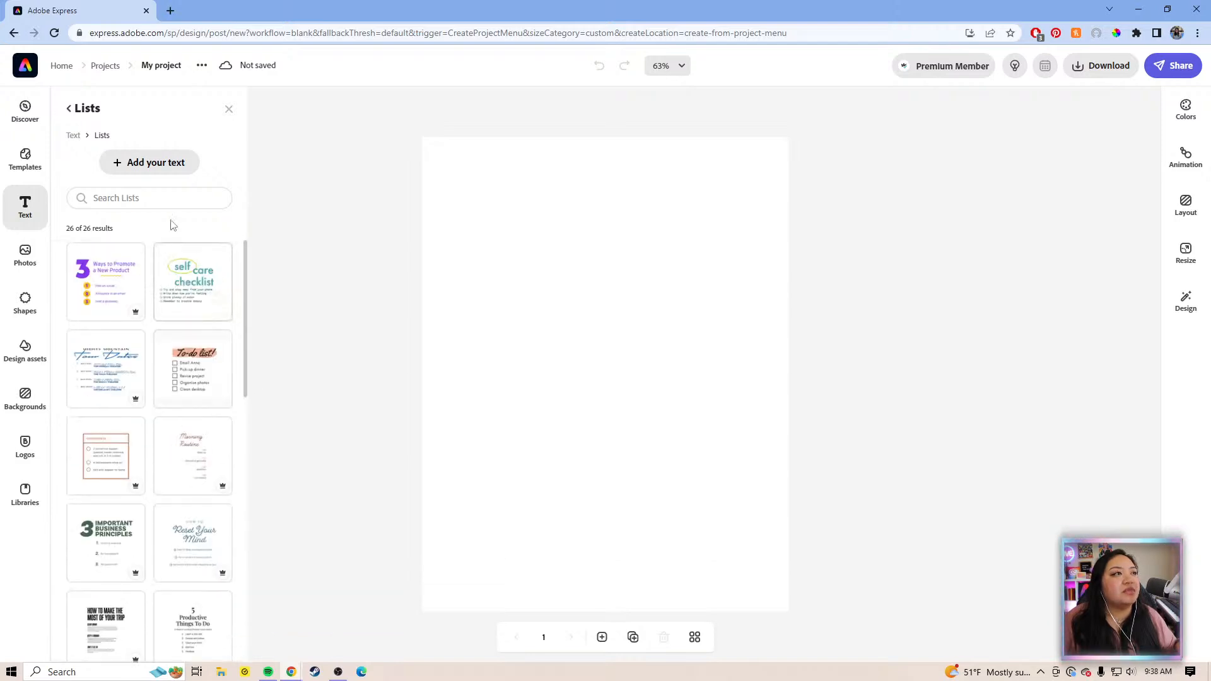
left_click(74, 135)
scroll(132, 392, "up", 18)
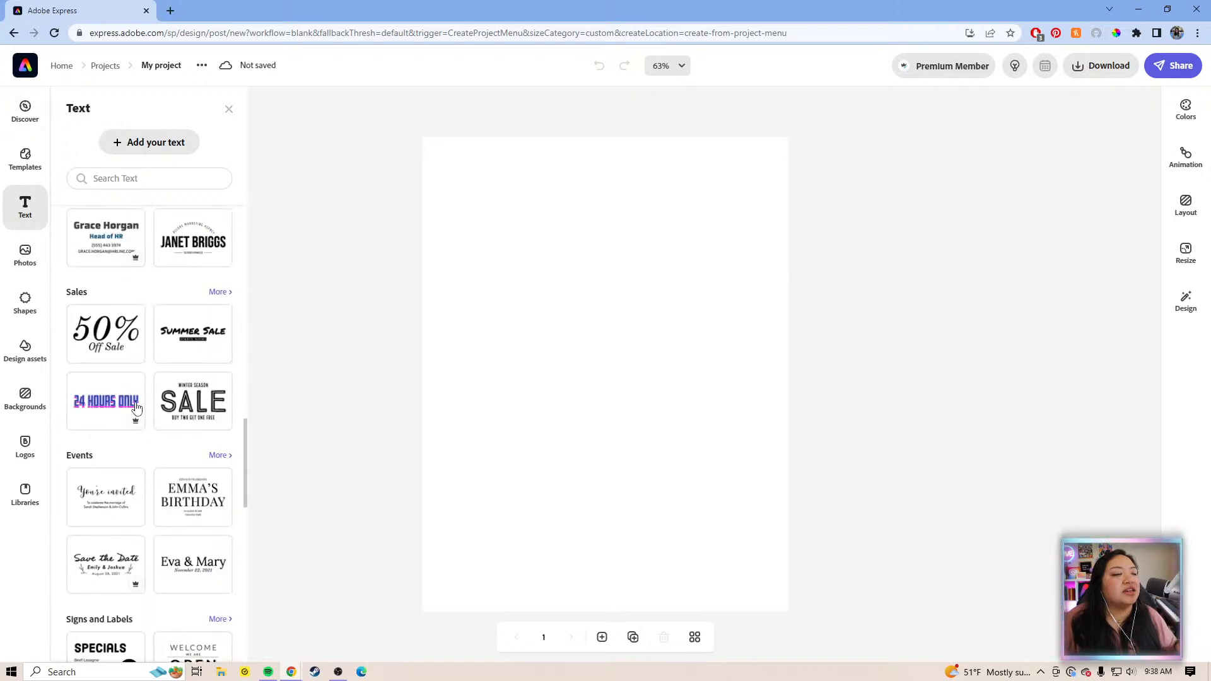
scroll(136, 407, "up", 10)
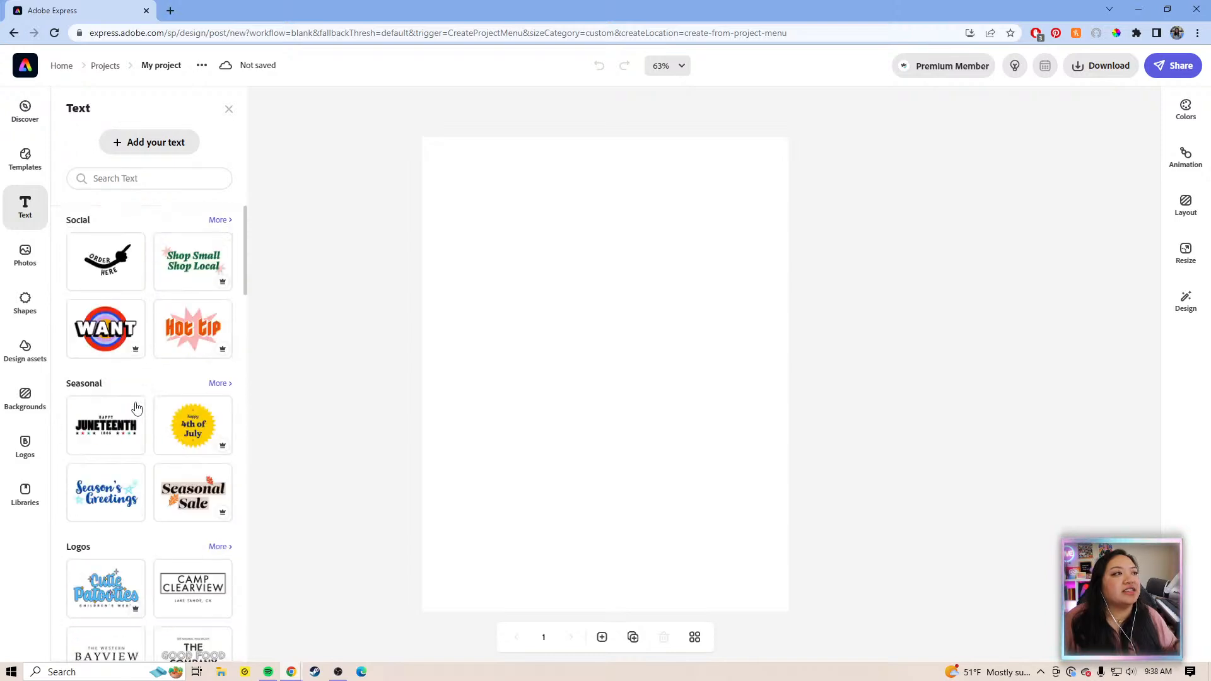
- Add the "Cutie Patooties" design from the Logos text designs and move it to the upper part of the page
scroll(108, 386, "down", 2)
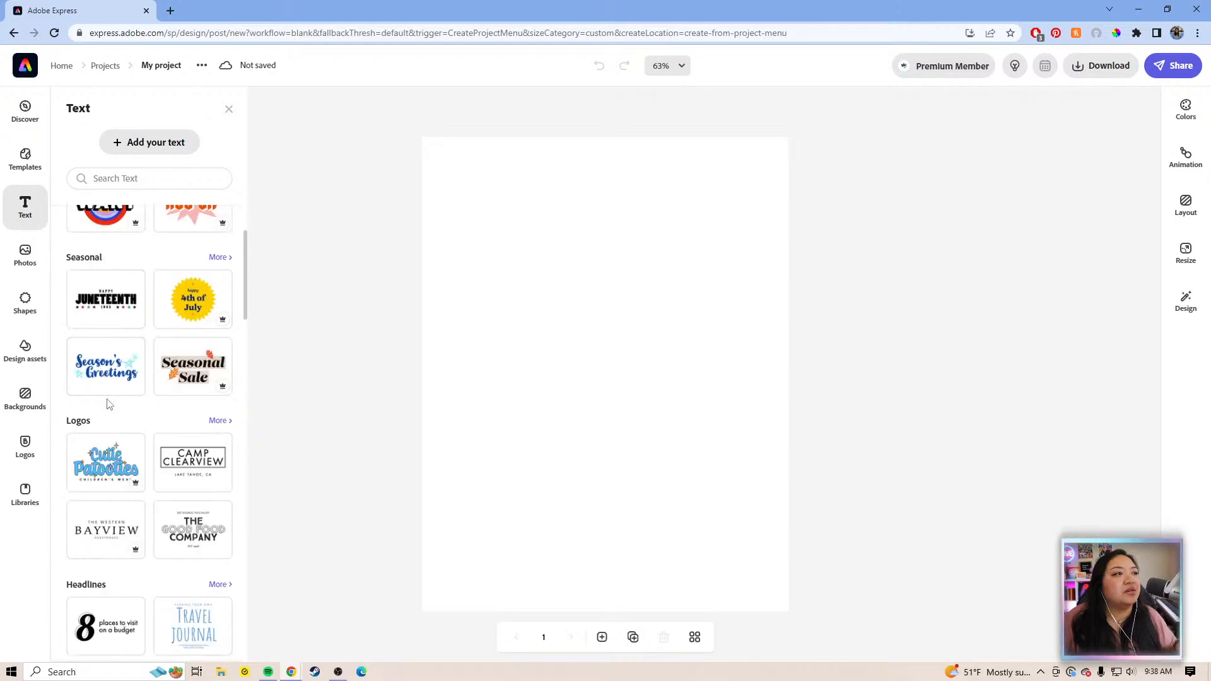
scroll(145, 422, "down", 3)
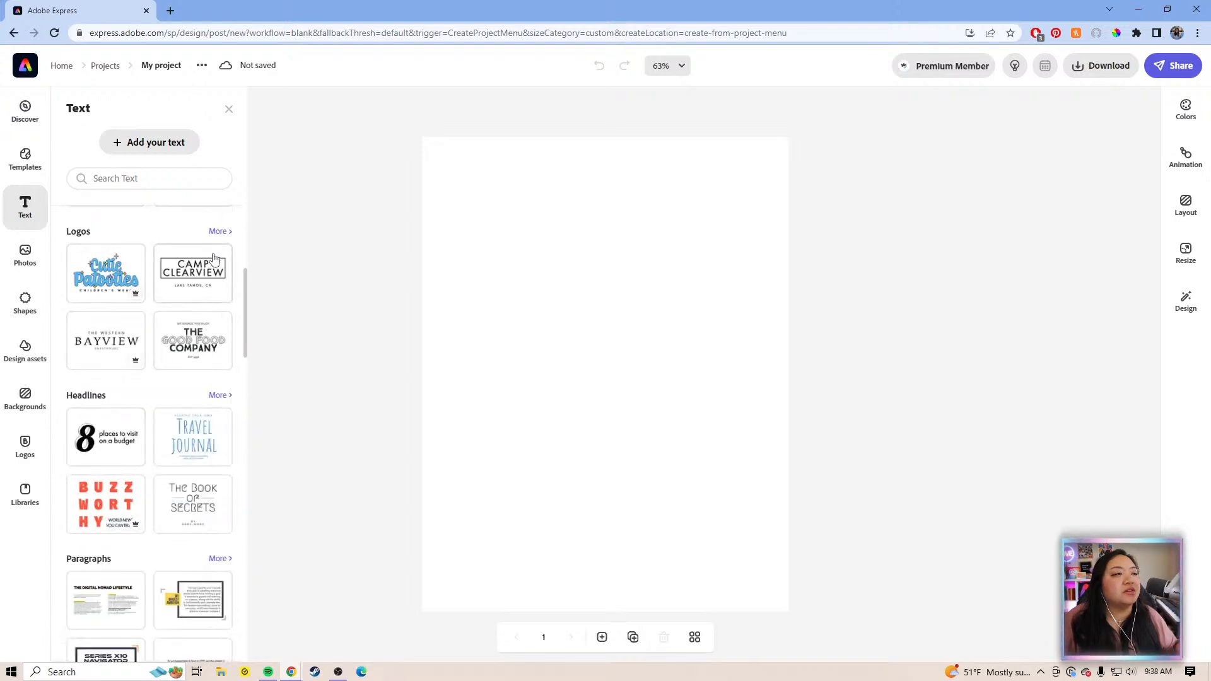
left_click(216, 232)
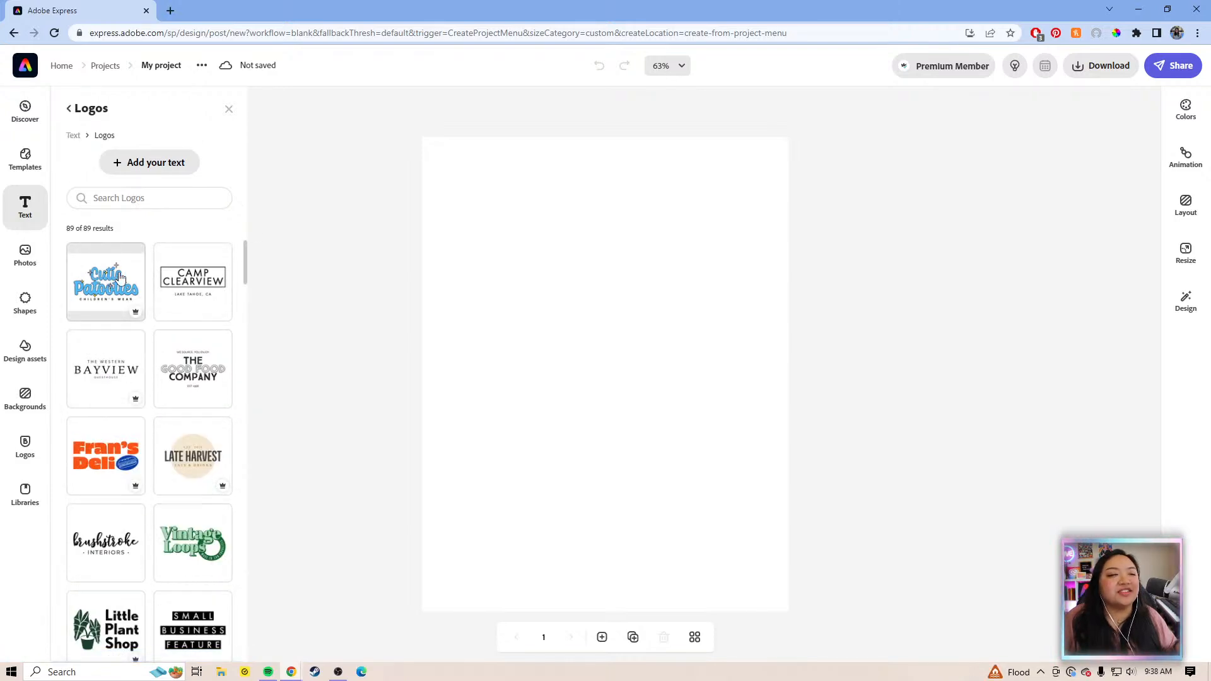
left_click(130, 250)
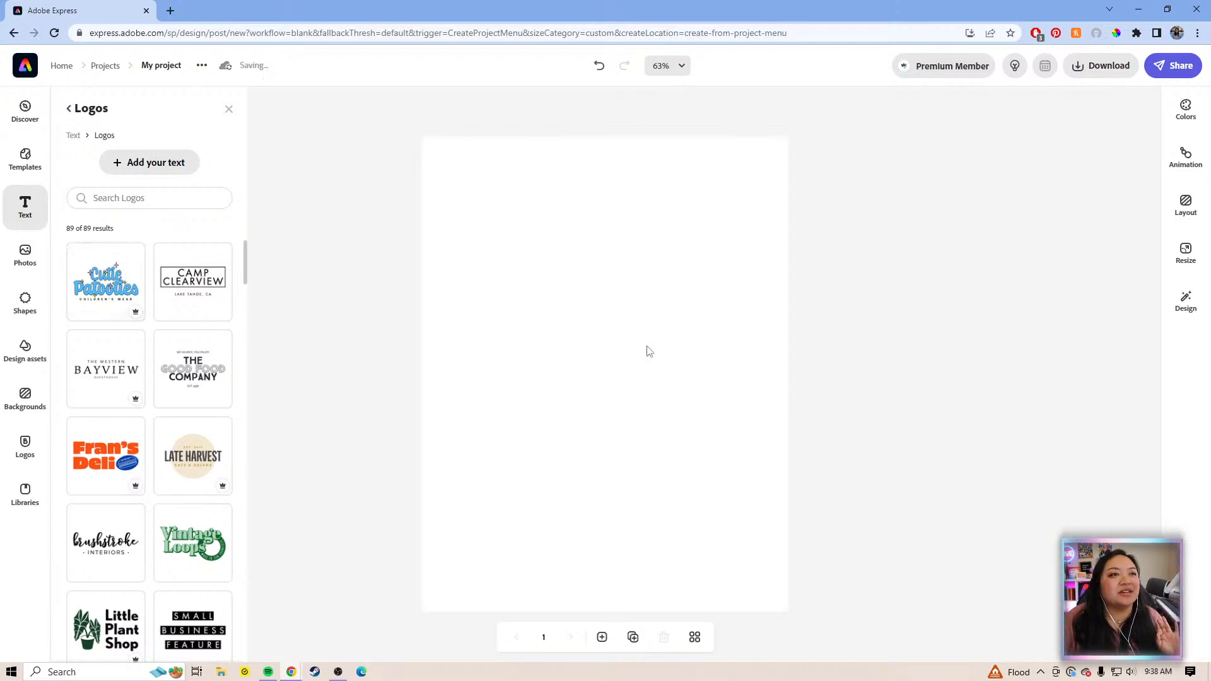
left_click(639, 416)
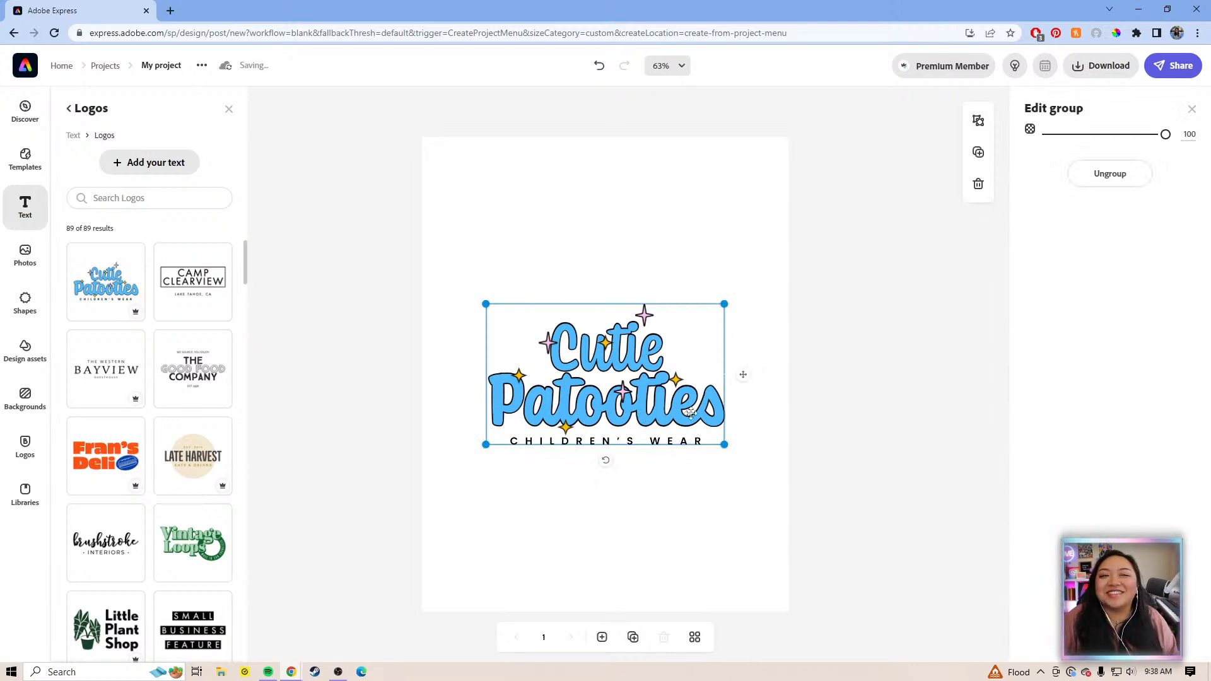
left_click_drag(666, 415, 656, 264)
left_click(813, 350)
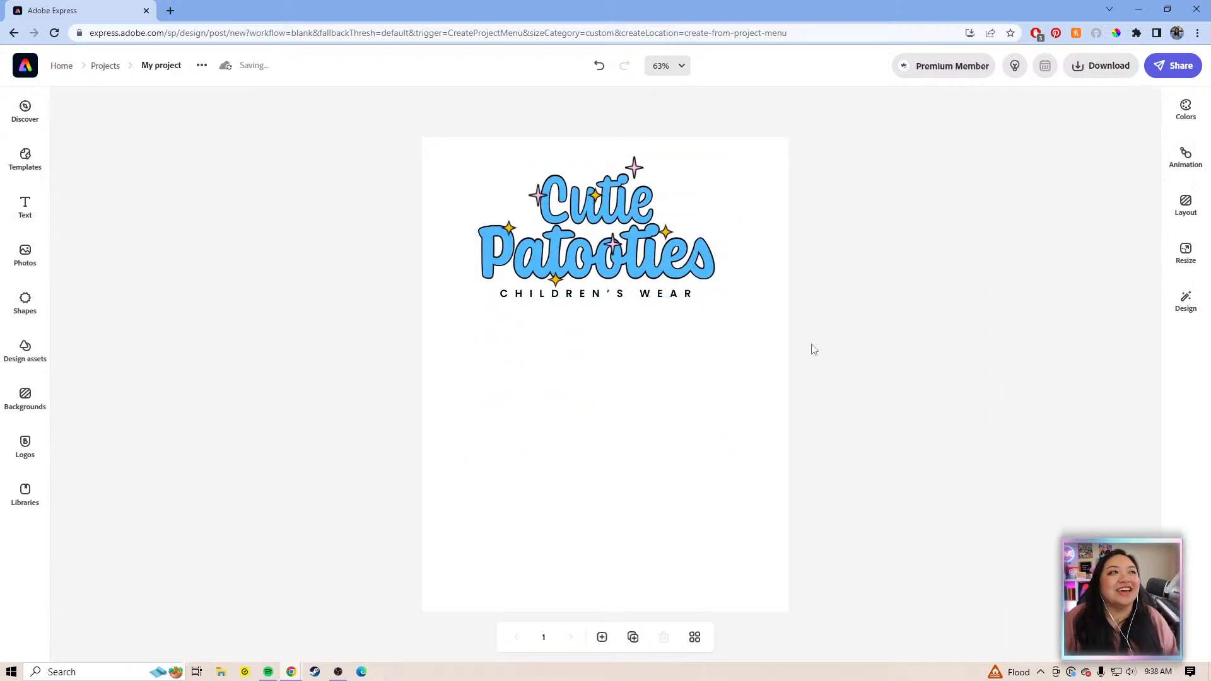
- Ungroup the "Cutie Patooties" design so its words and stars are separate objects
left_click(681, 228)
left_click(601, 218)
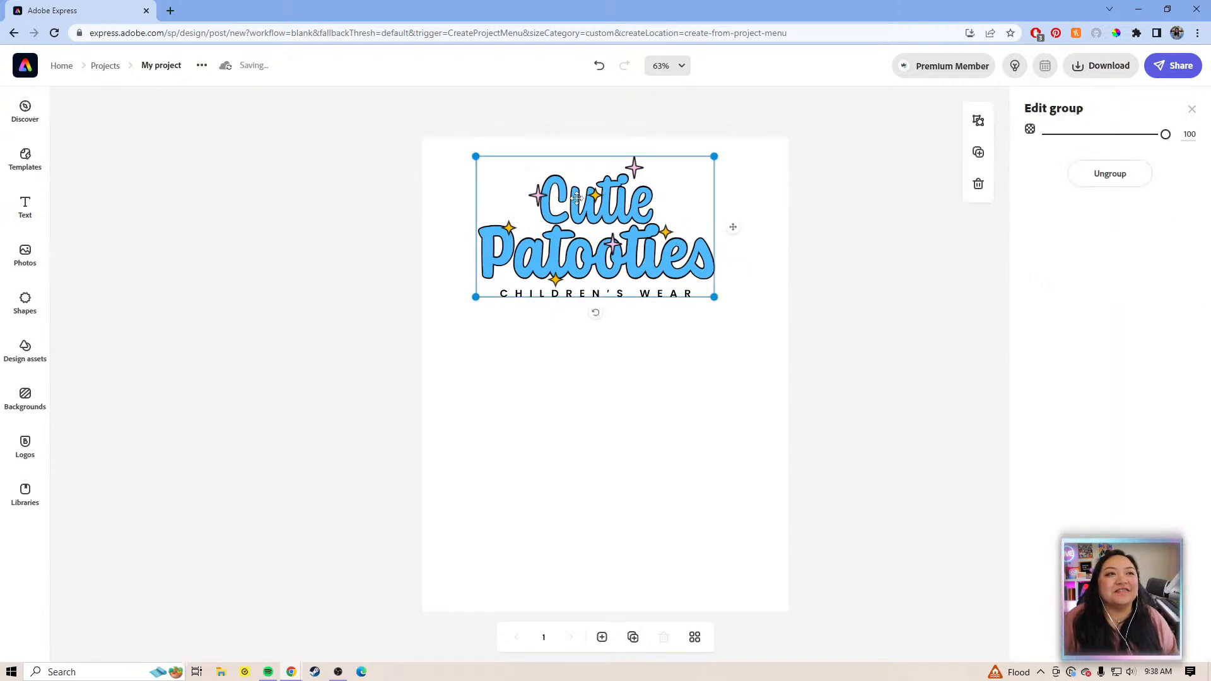
left_click(1108, 174)
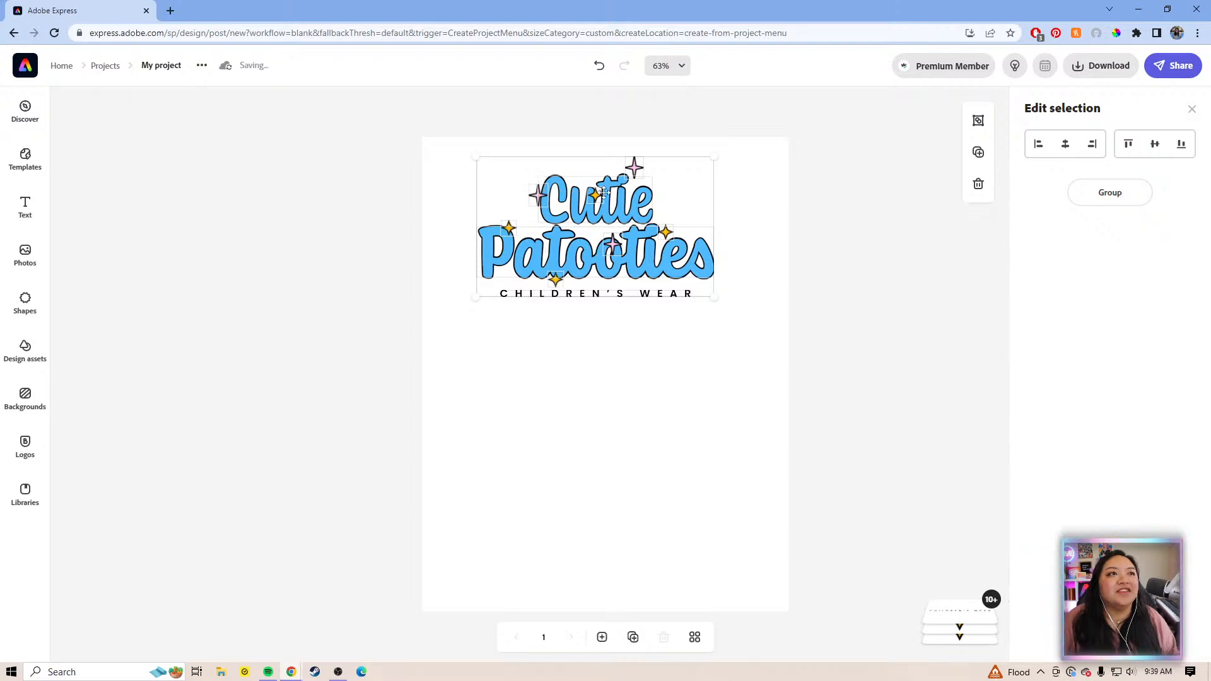
left_click(891, 289)
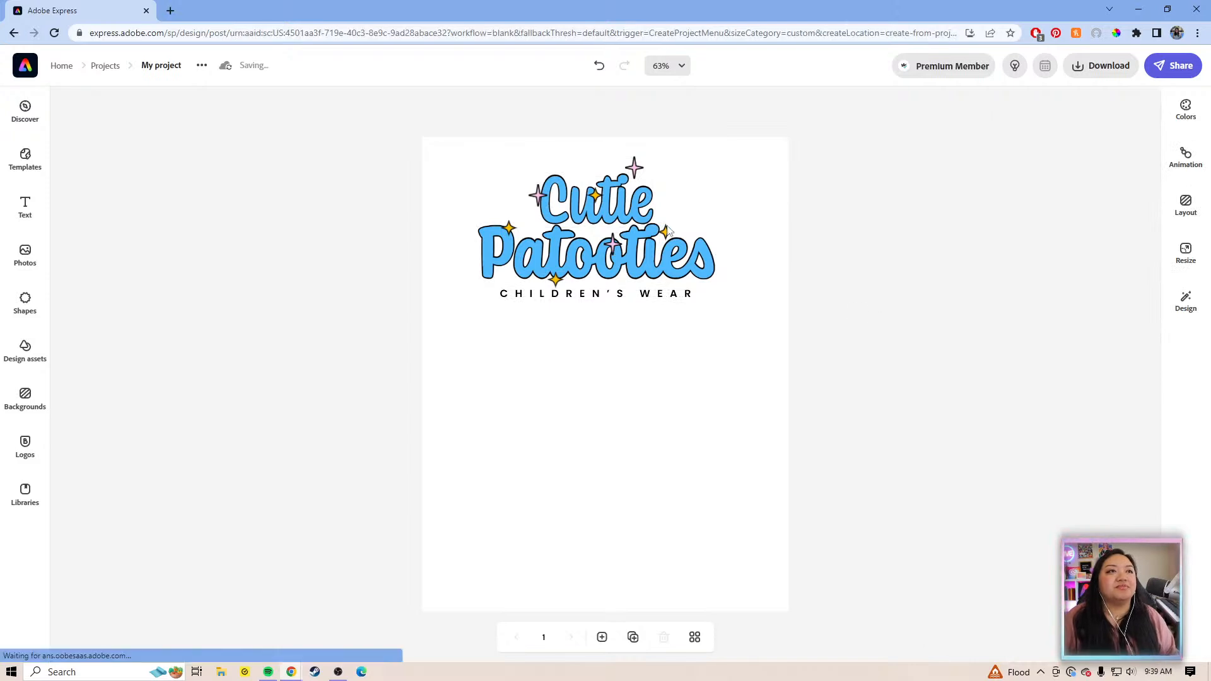
- Place the words "Cutie" and "Patooties" side by side on one line near the page's upper edge
left_click(609, 208)
left_click_drag(624, 205, 535, 211)
left_click_drag(629, 270, 700, 218)
left_click(511, 205)
left_click(510, 135)
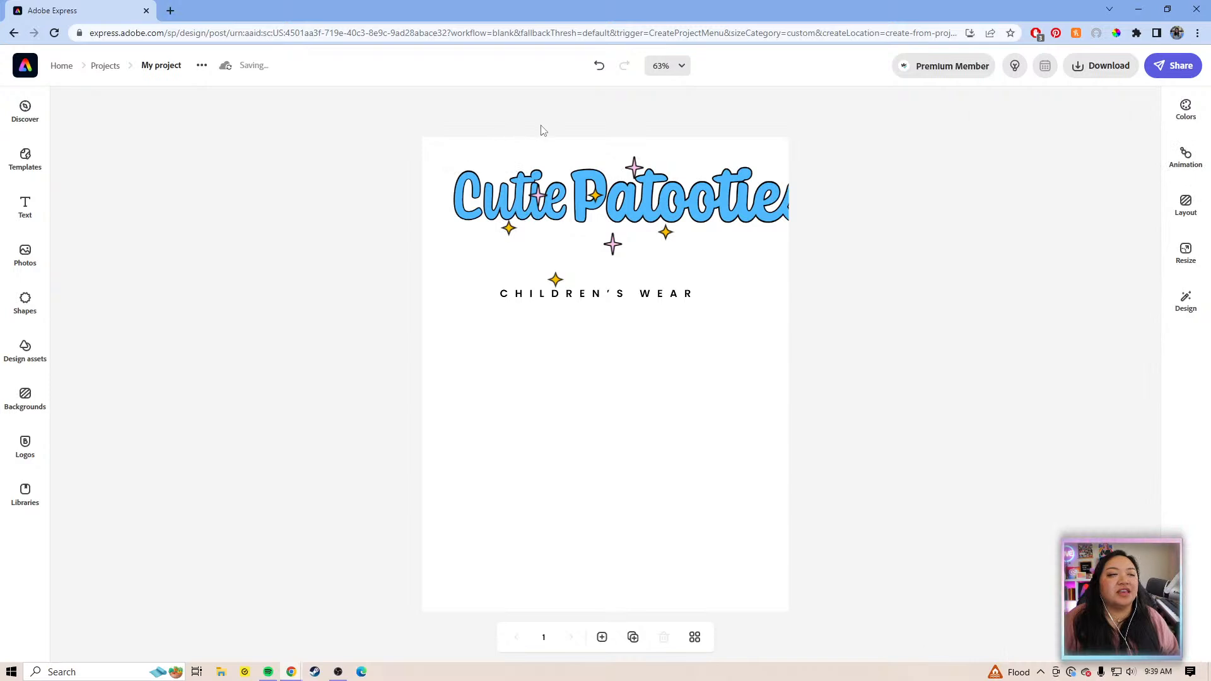
- Scale the words "Cutie" and "Patooties" down together to fit the page width, and group them
left_click_drag(543, 154, 599, 190)
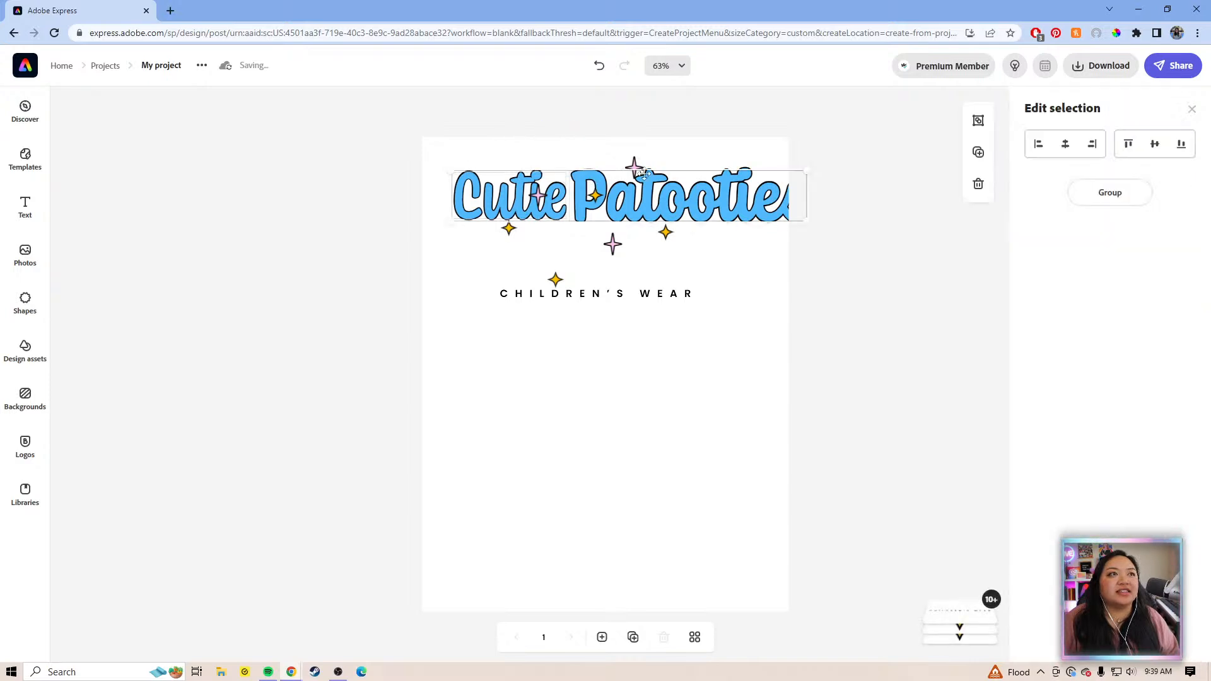
left_click_drag(808, 169, 690, 195)
left_click(1077, 188)
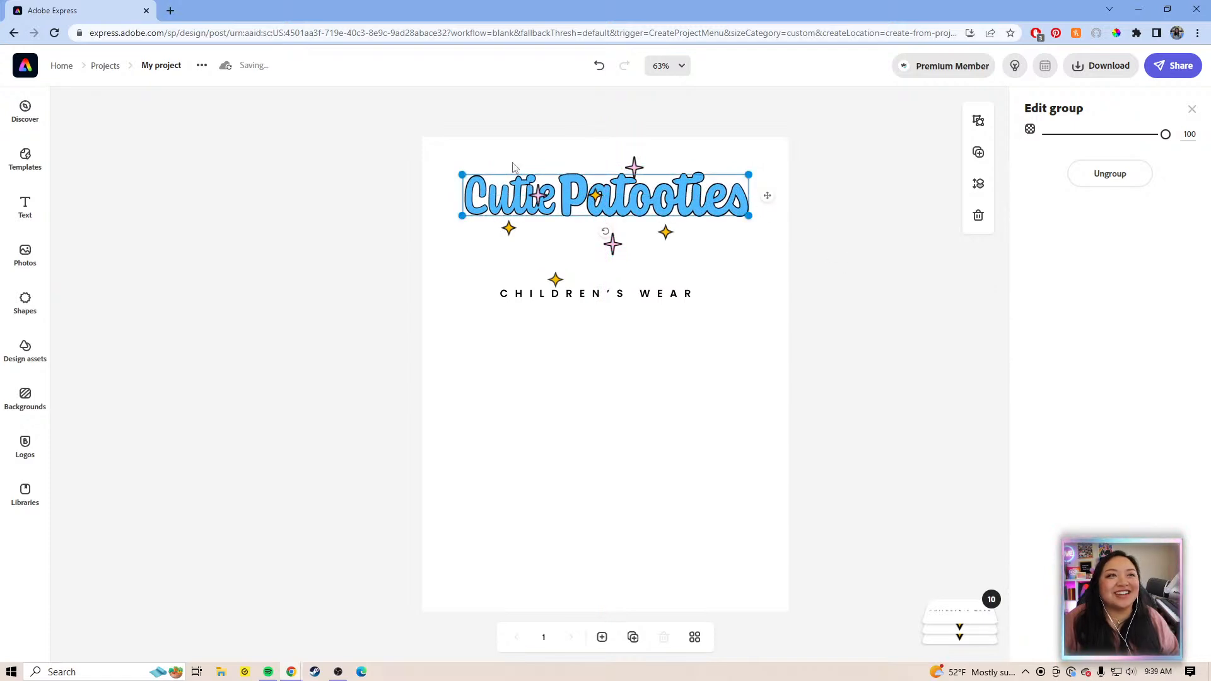
- Move the three stars overlapping "Cutie Patooties" off the lettering into the empty space below it
double_click(539, 194)
left_click_drag(535, 194, 482, 266)
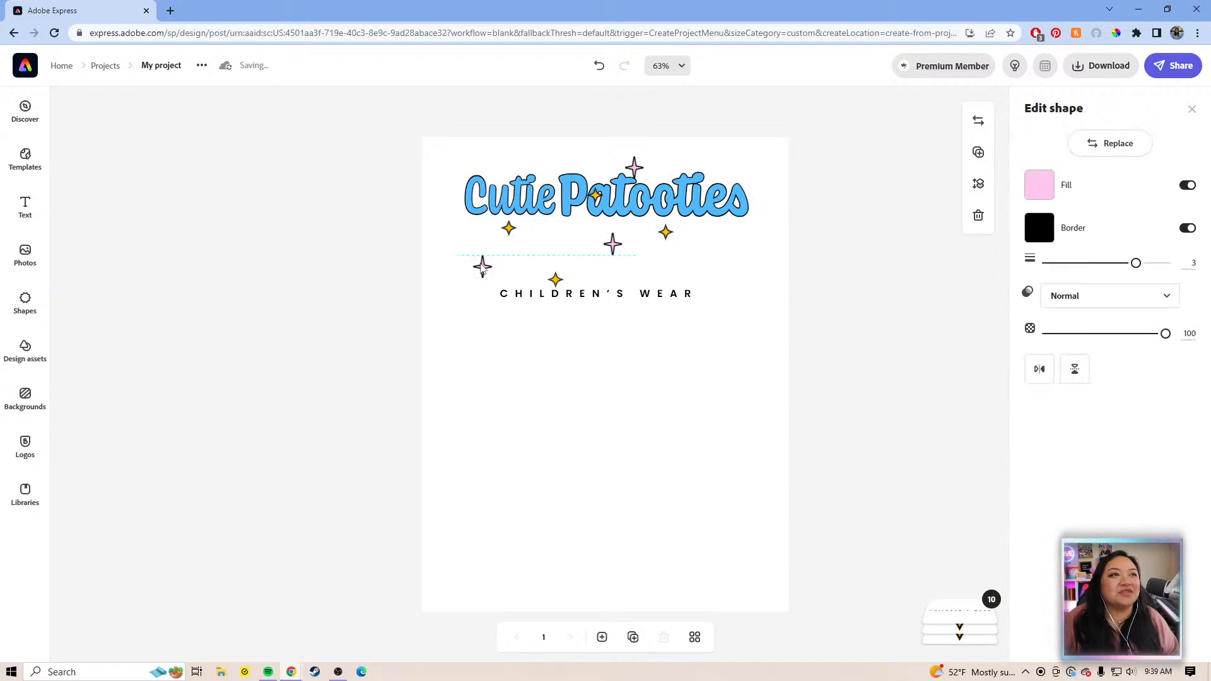
left_click(594, 195)
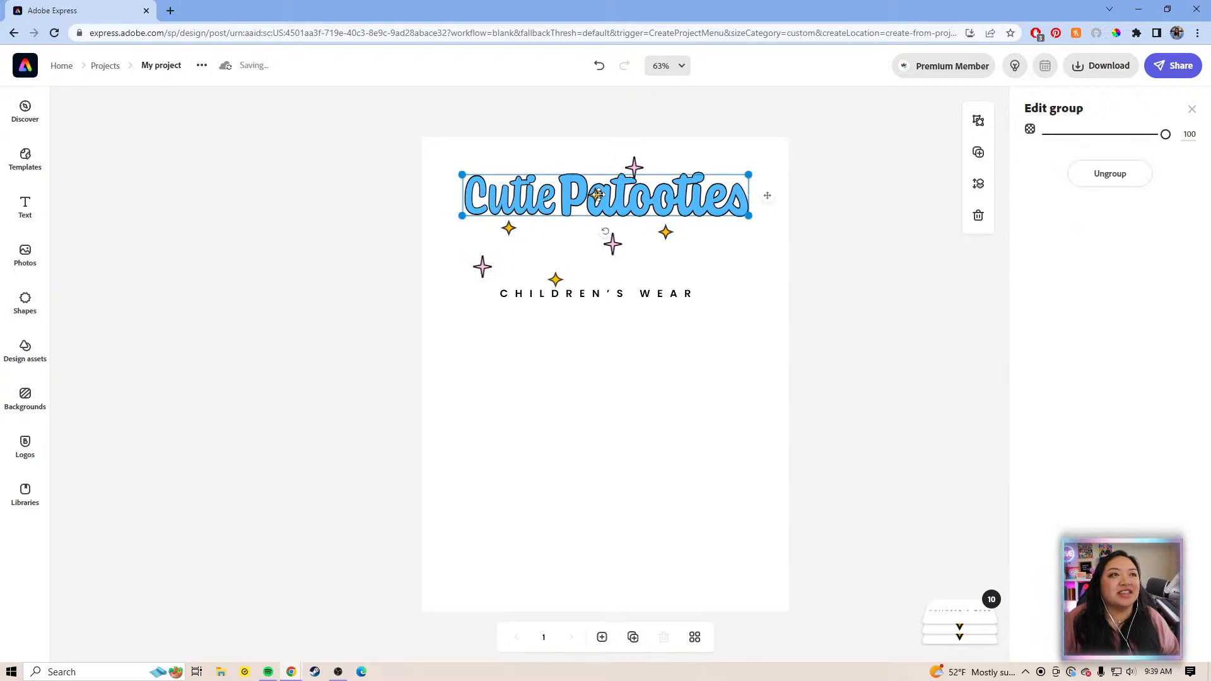
left_click(598, 194)
left_click_drag(595, 194, 564, 244)
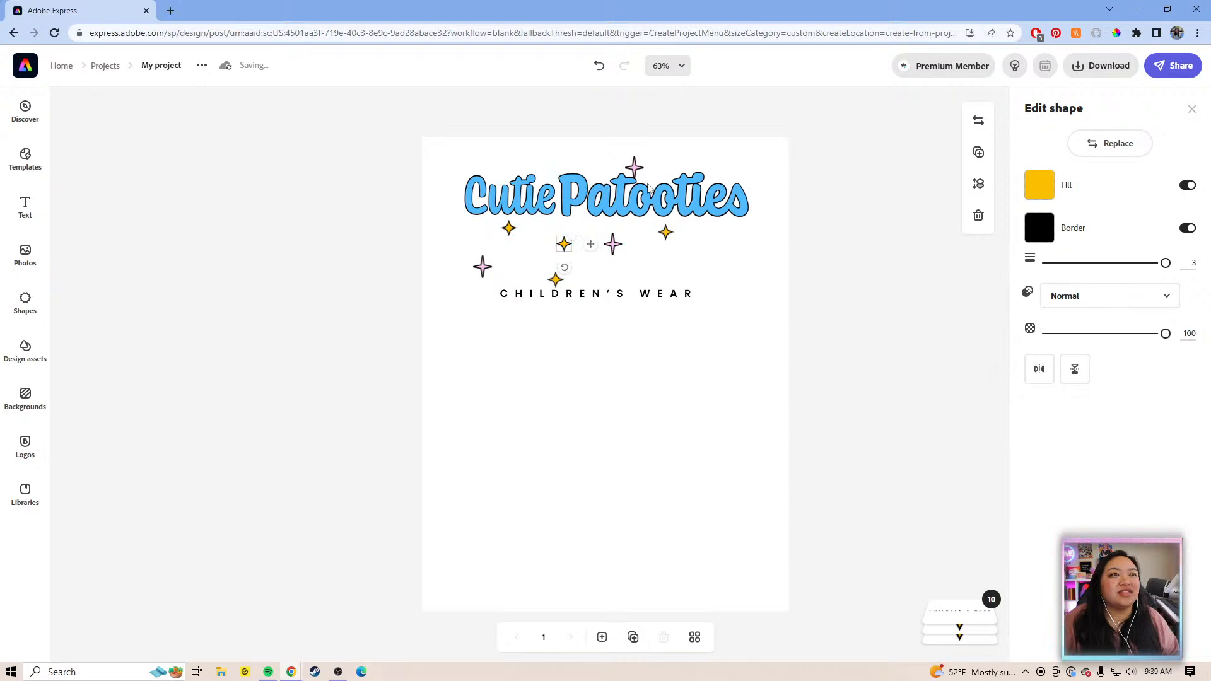
left_click(629, 170)
left_click(634, 167)
left_click_drag(661, 168, 746, 253)
- Ungroup the "Cutie Patooties" title and delete the word "Cutie"
left_click(734, 216)
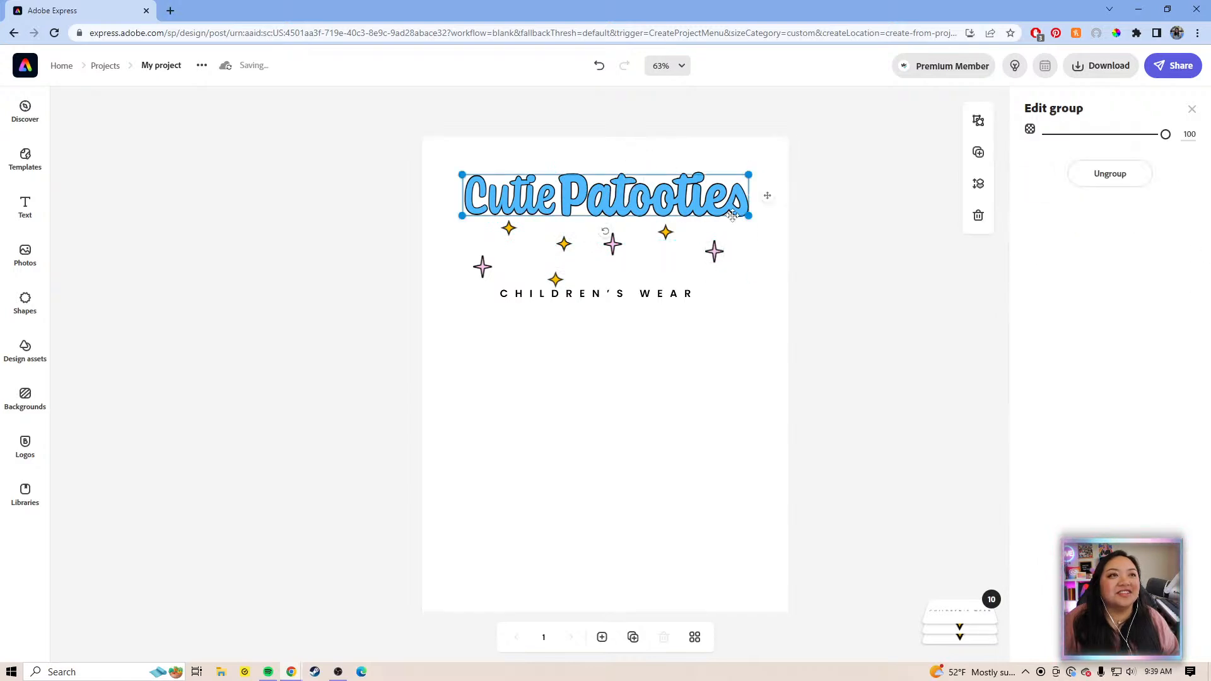
left_click(1111, 181)
left_click(900, 319)
left_click(506, 200)
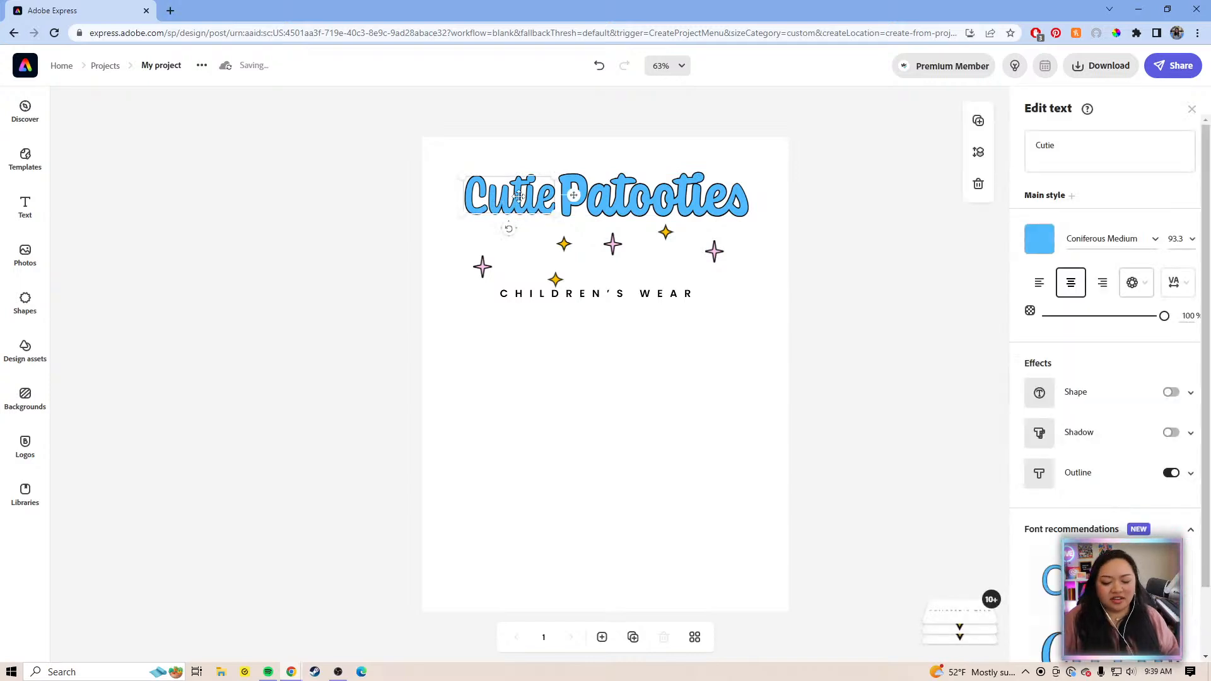
left_click(640, 202)
left_click(478, 196)
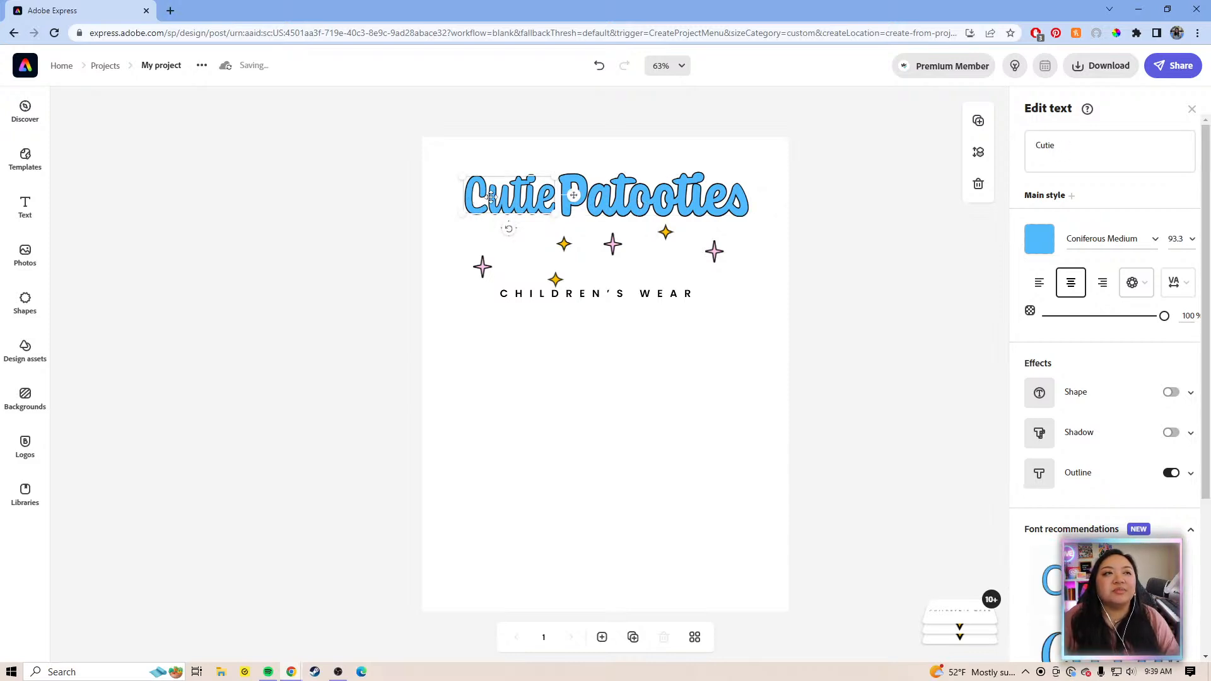
key("Delete")
- Replace the text "Patooties" with "Task List" and center it near the page's upper edge
left_click_drag(671, 204, 588, 196)
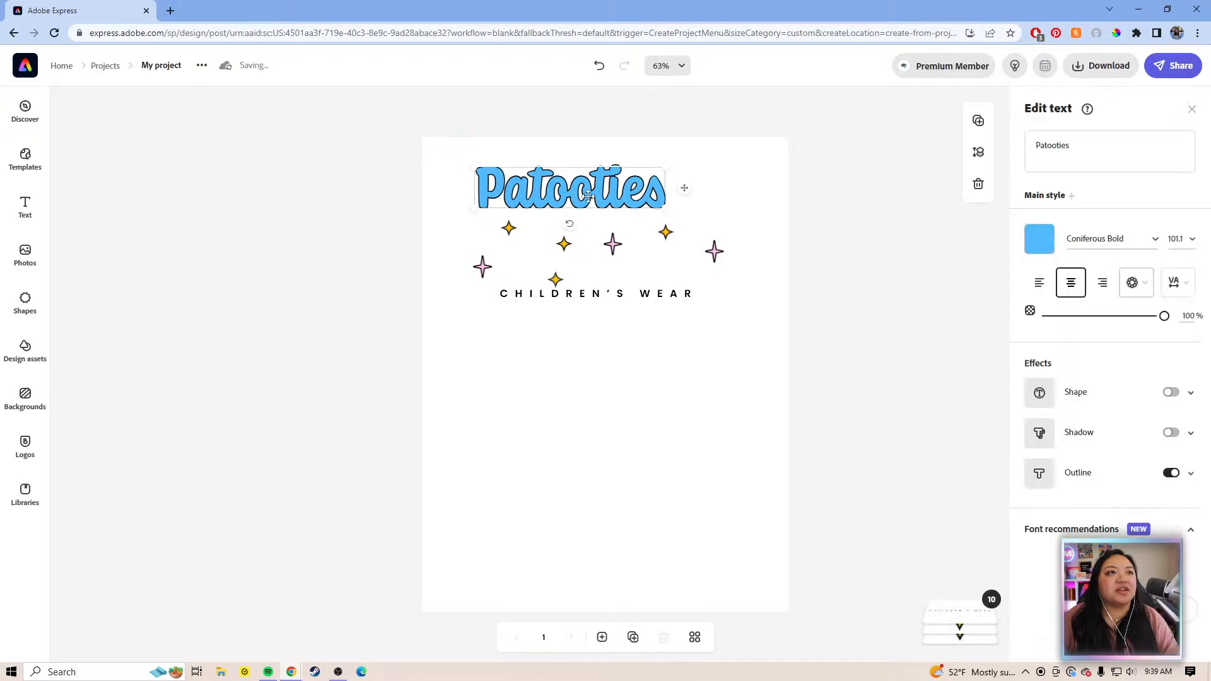
left_click_drag(1103, 148, 995, 138)
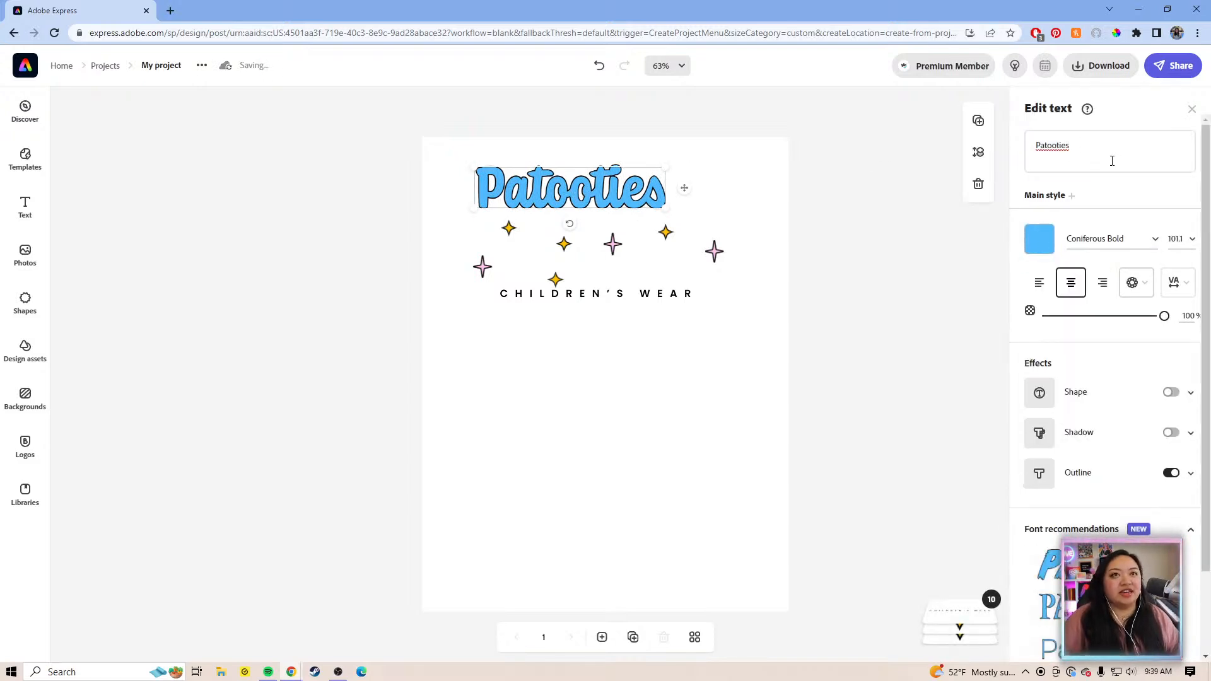
double_click(1095, 143)
type("Ta")
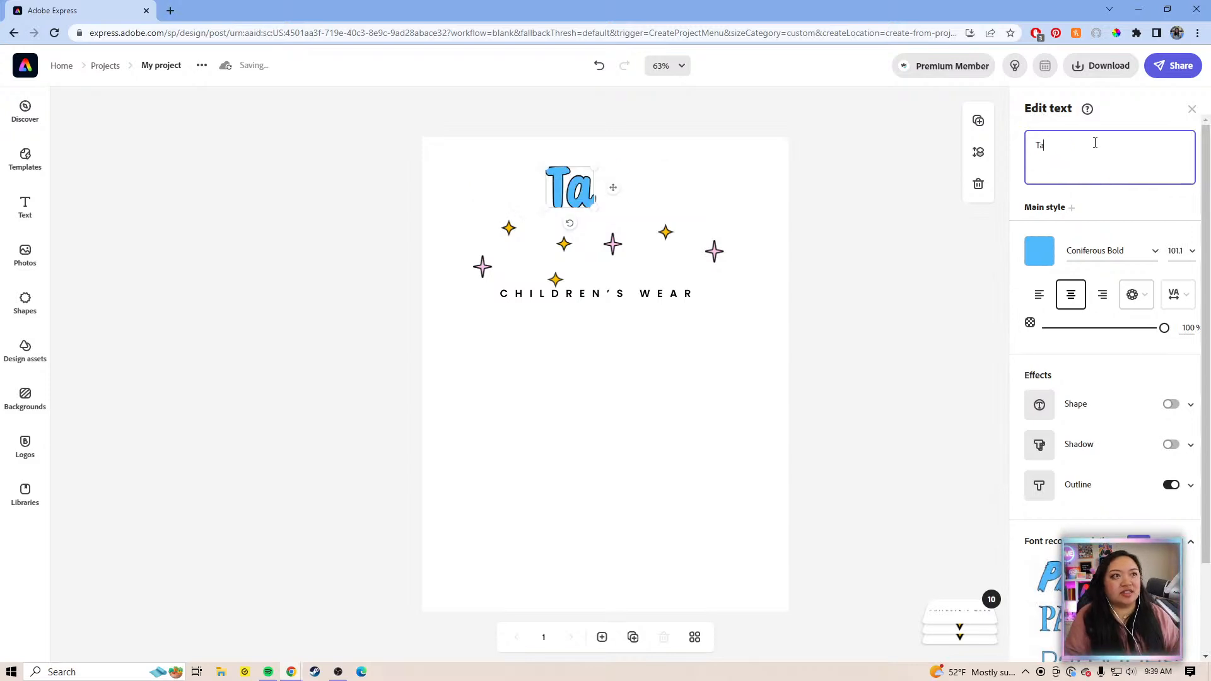
type("sk List")
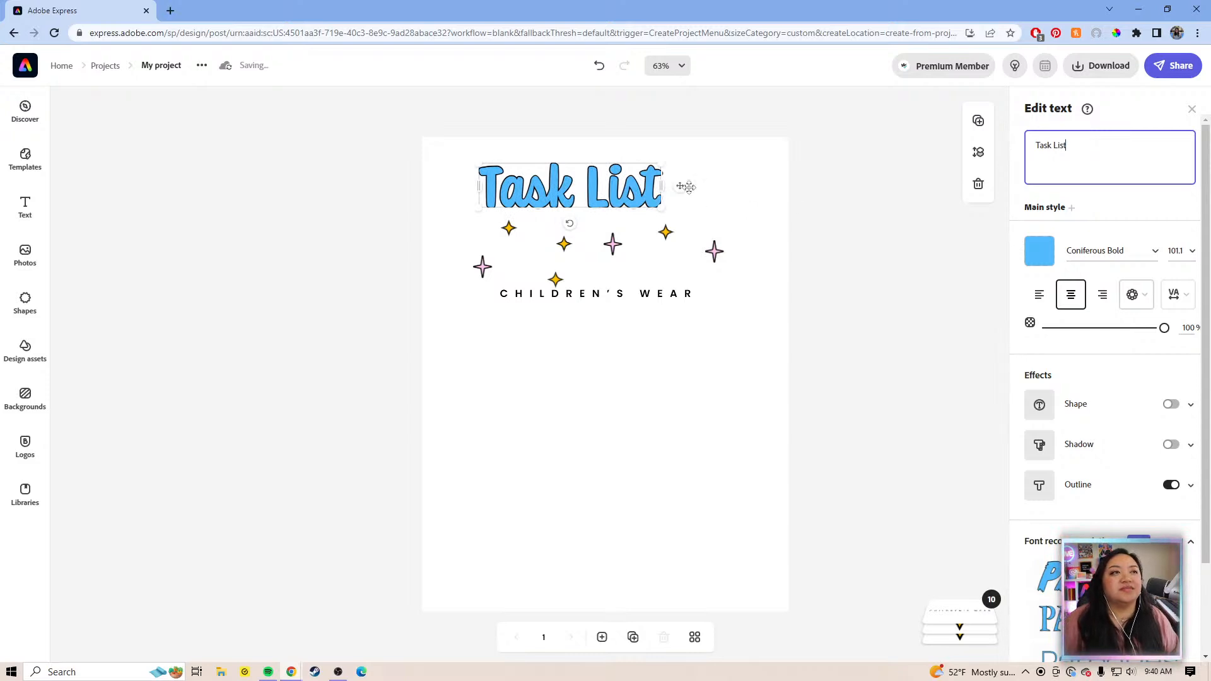
left_click_drag(693, 187, 718, 195)
left_click(872, 257)
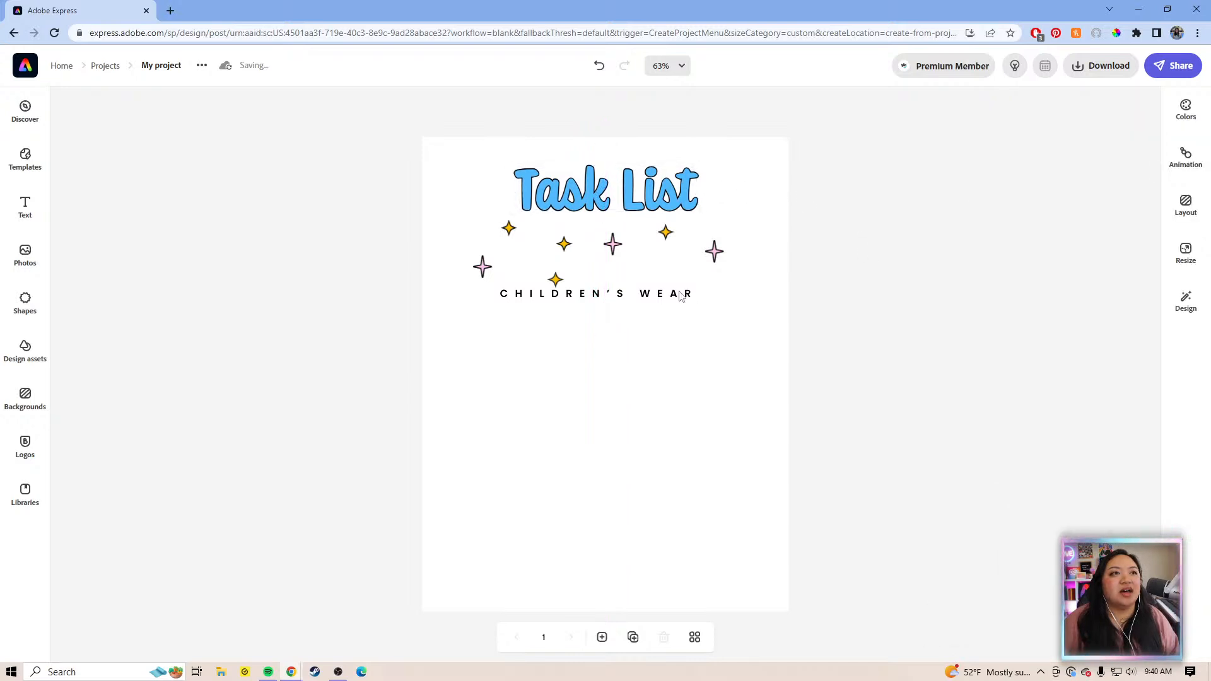
- Move "Children's Wear" down to mid-page and scatter the yellow and pink stars over the "Task List" title
left_click_drag(675, 298, 625, 386)
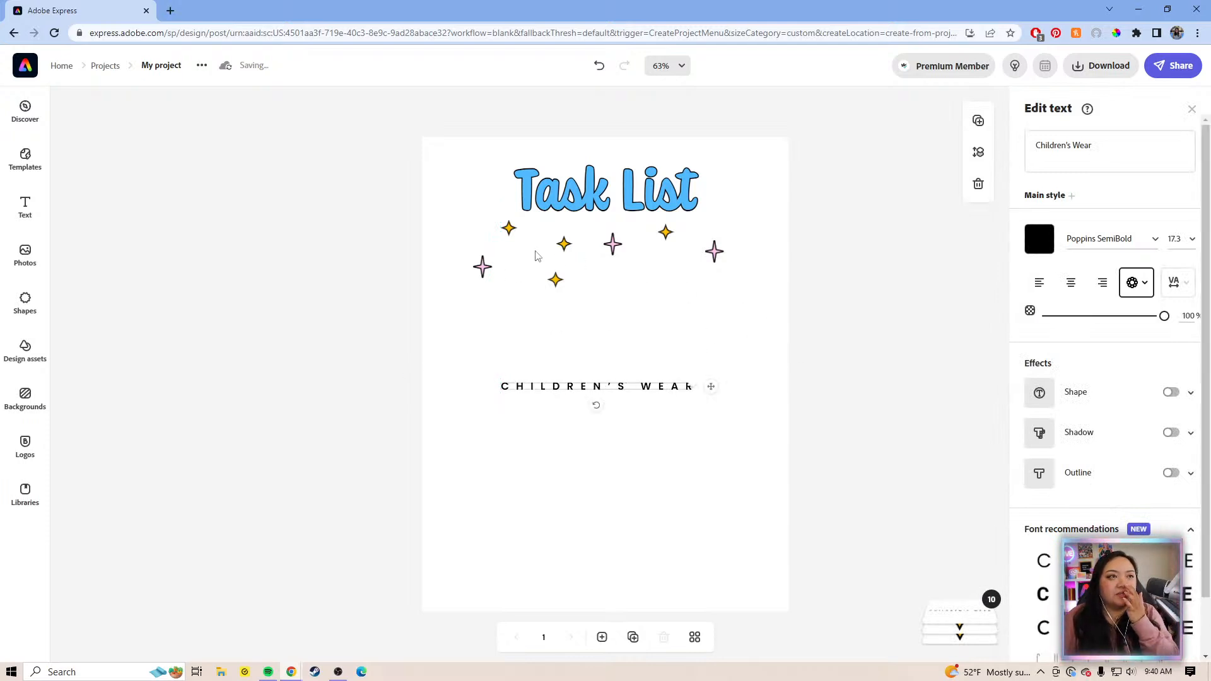
left_click_drag(514, 234, 532, 177)
left_click_drag(484, 270, 524, 217)
left_click_drag(559, 284, 592, 208)
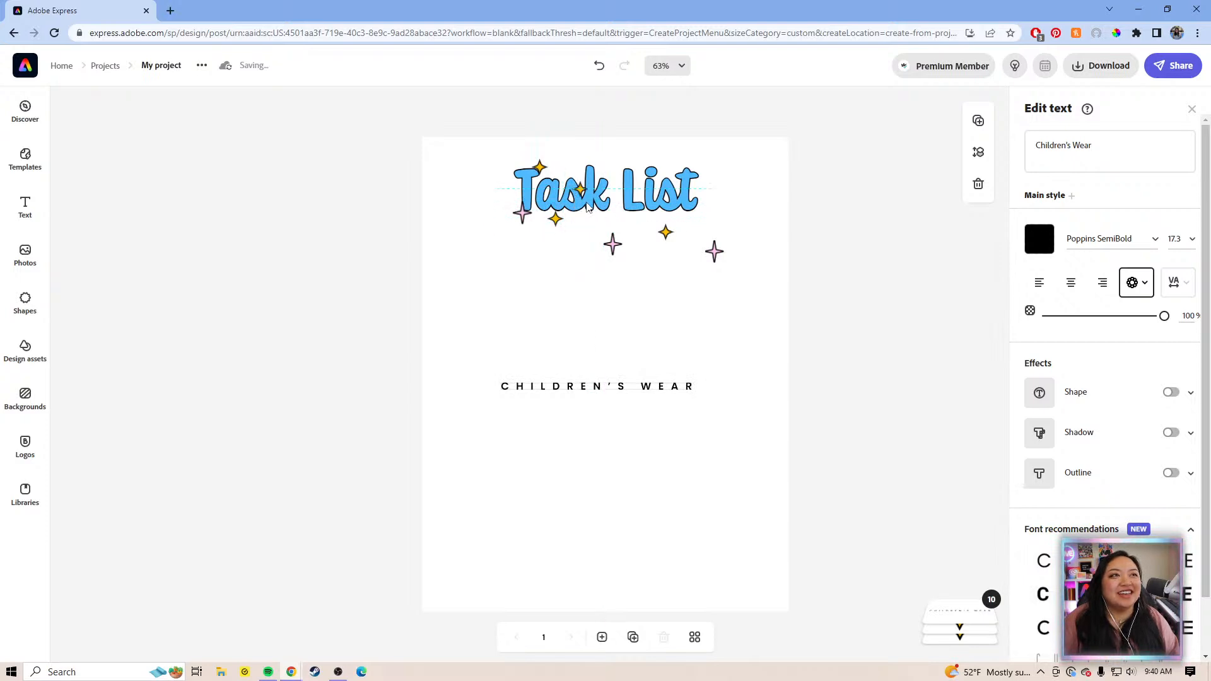
left_click_drag(616, 252, 609, 181)
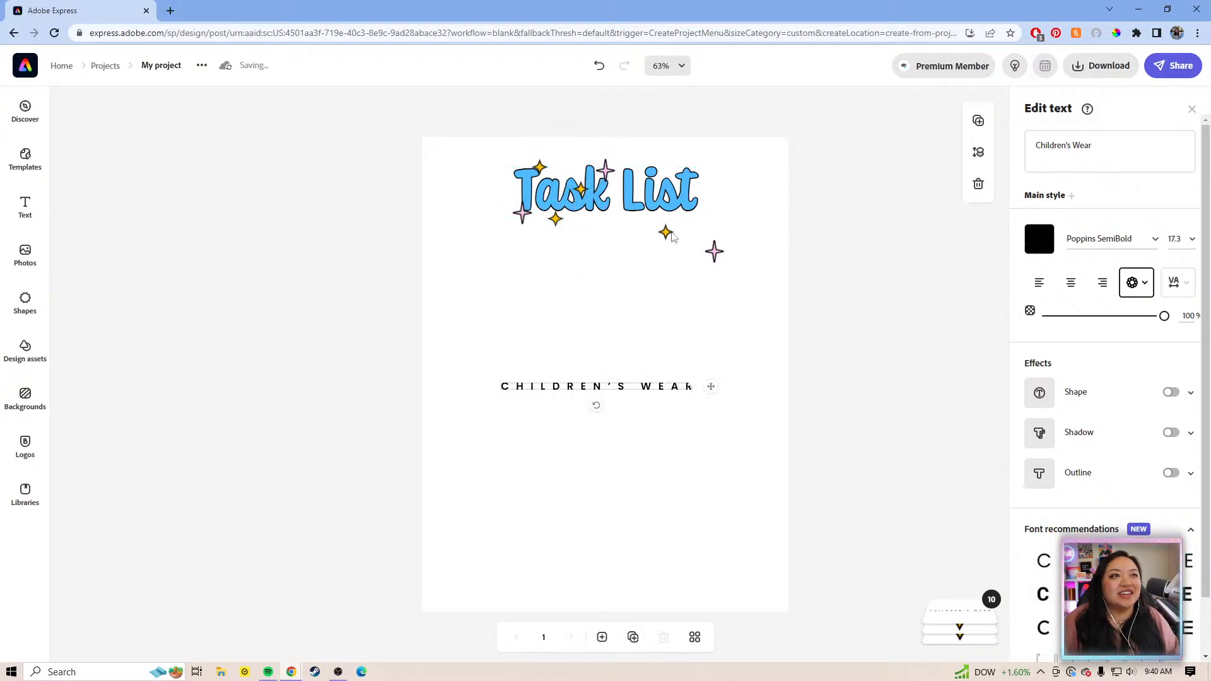
left_click_drag(661, 224, 619, 200)
left_click_drag(719, 256, 674, 181)
mouse_move(628, 215)
left_mouse_down()
mouse_move(643, 203)
mouse_move(600, 208)
mouse_move(616, 209)
left_mouse_up()
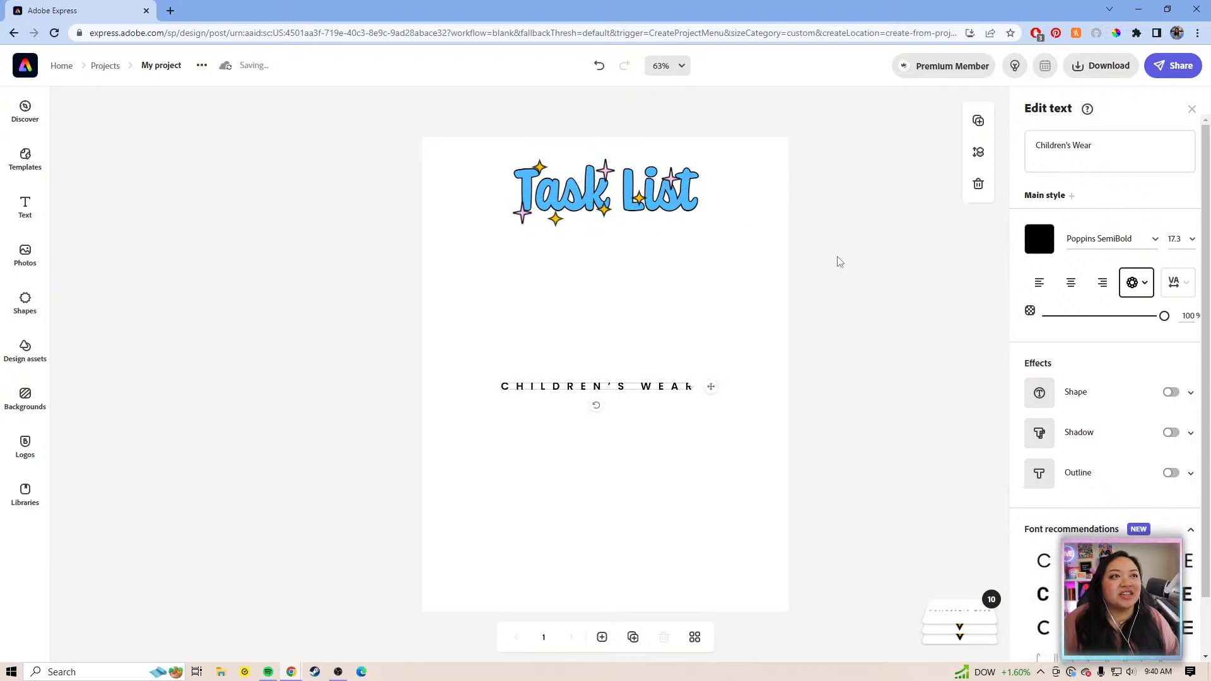
- Enlarge the "Task List" title together with its stars slightly and shift it a little toward the page's left edge
left_click(786, 221)
left_click_drag(908, 276, 523, 183)
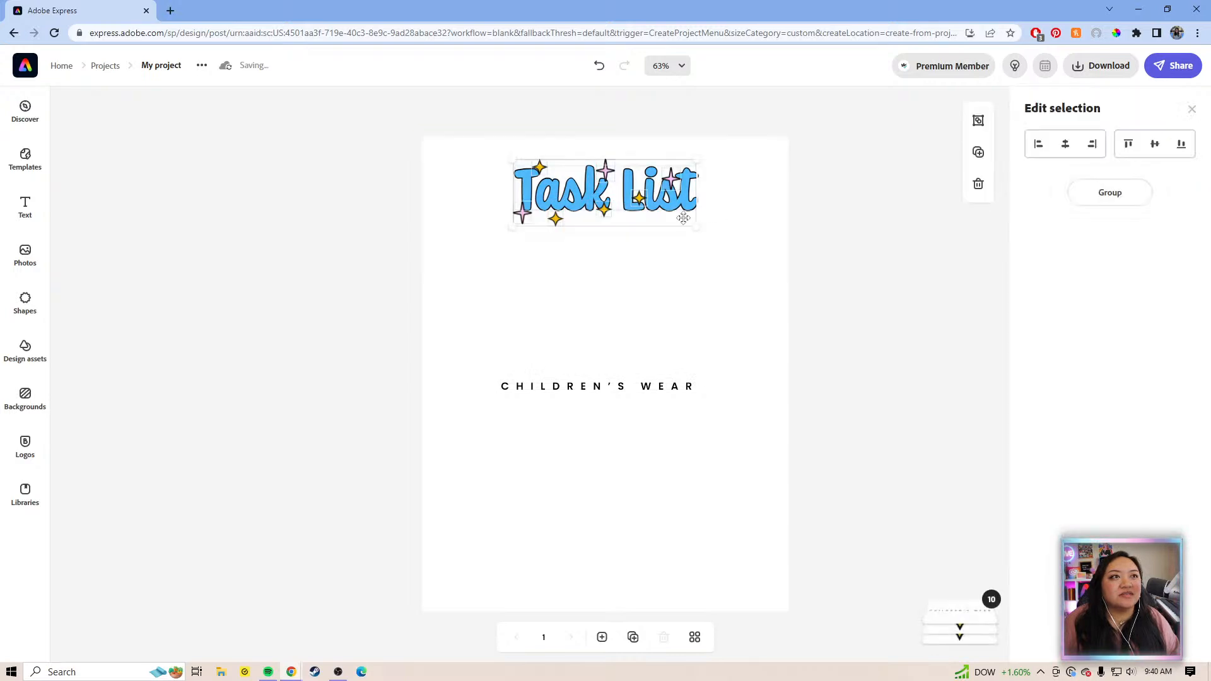
left_click_drag(695, 228, 723, 238)
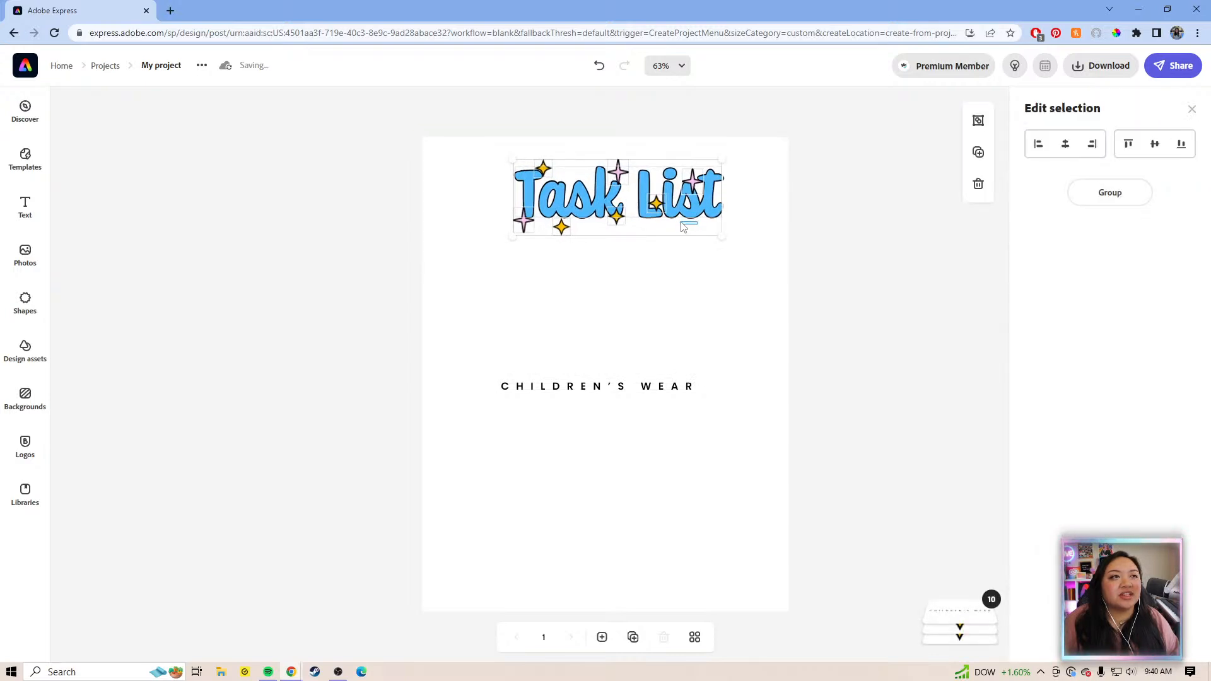
left_click_drag(777, 252, 446, 151)
left_click_drag(607, 204, 604, 203)
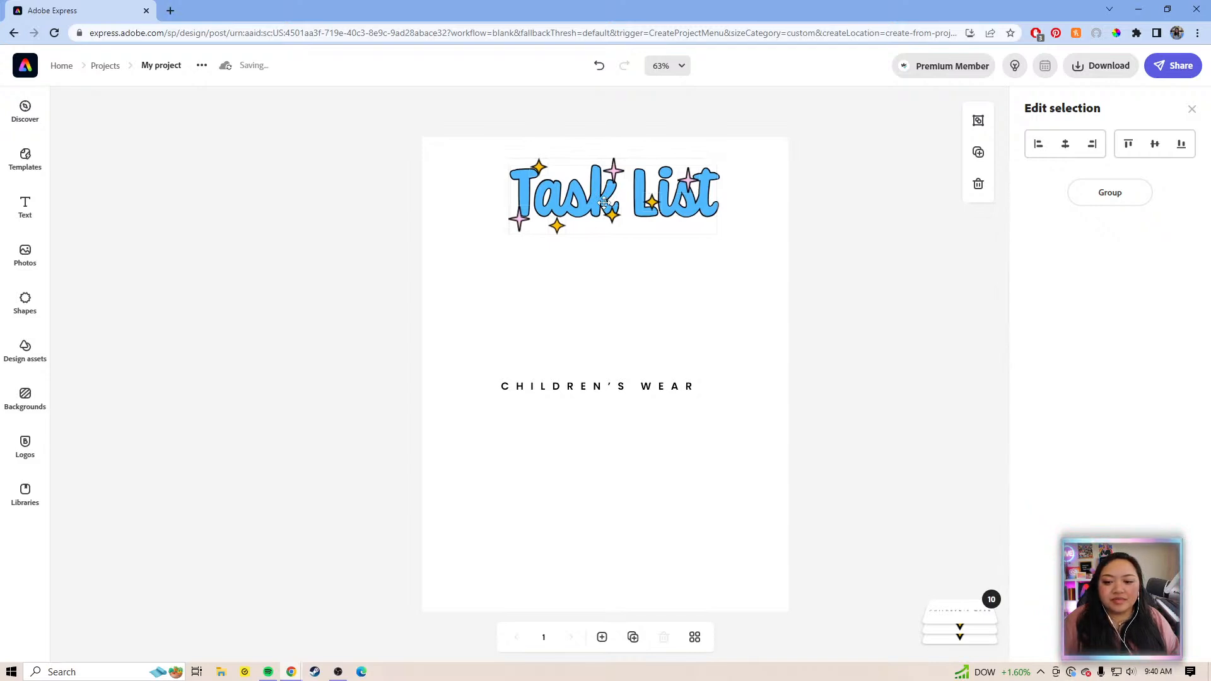
- Rearrange the yellow stars so one sits below the end of "List", and nudge a pink star between the two words
left_click(857, 269)
left_click_drag(565, 229, 709, 228)
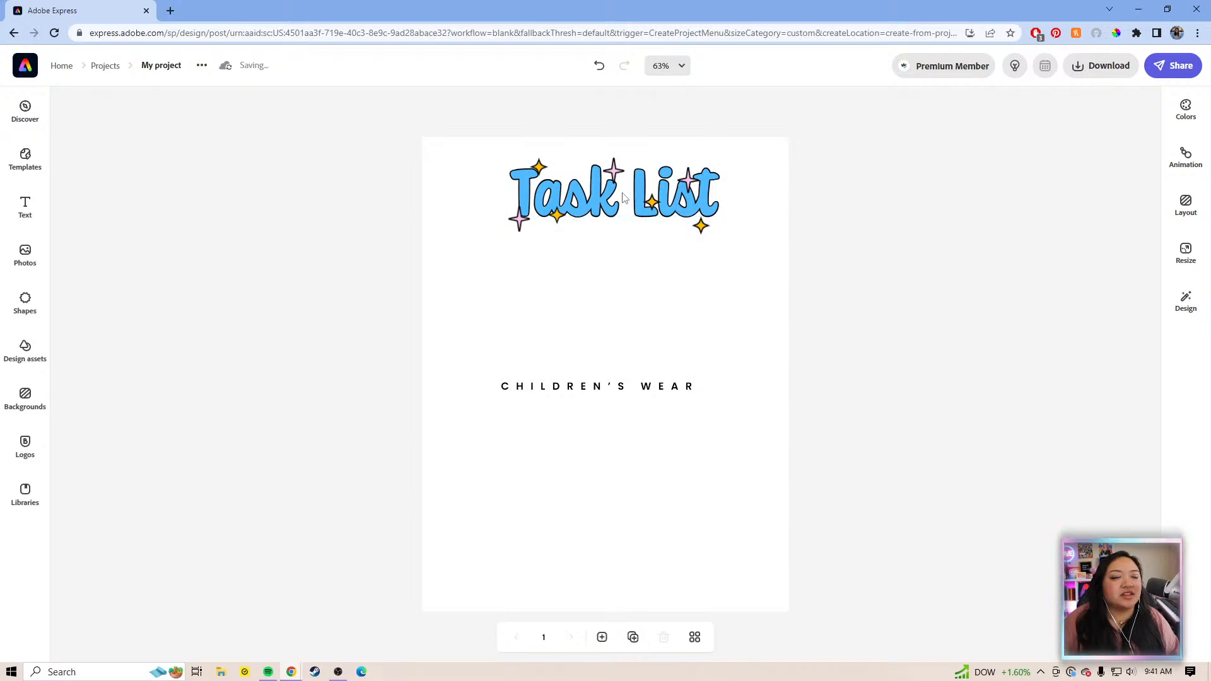
left_click_drag(615, 178, 623, 177)
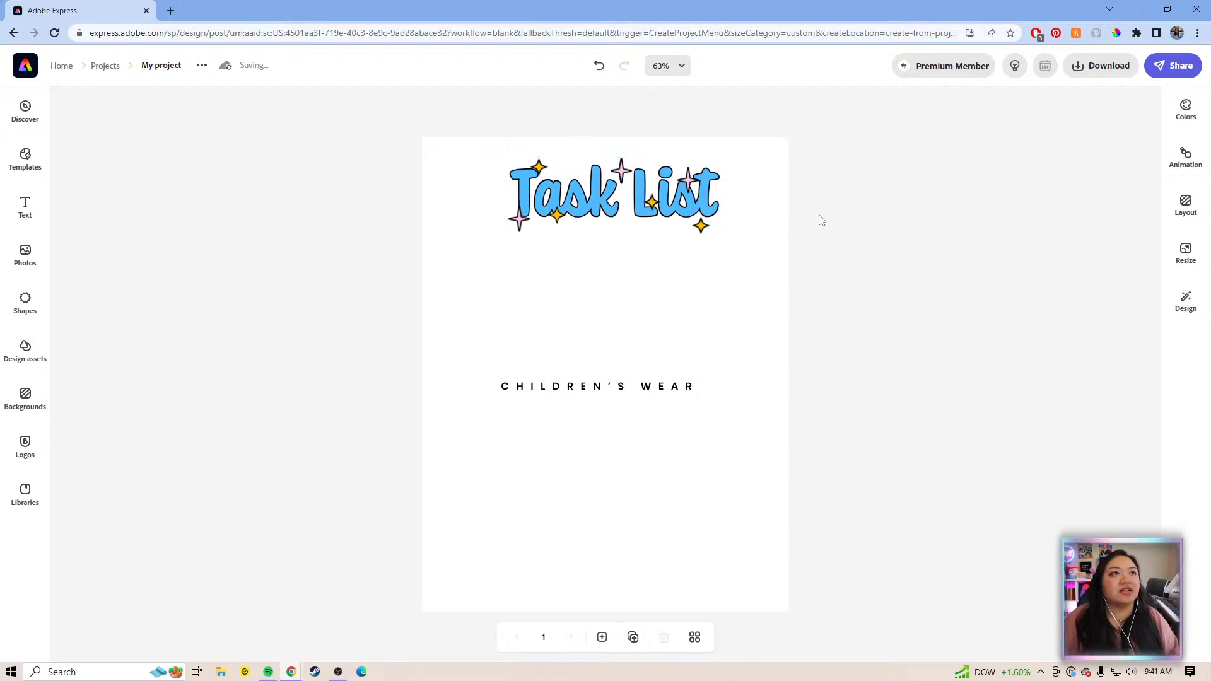
- Place "Children's Wear" beneath the title, and group the "Task List" text with its stars and center the group horizontally
left_click_drag(629, 387, 627, 254)
left_click_drag(897, 246, 441, 162)
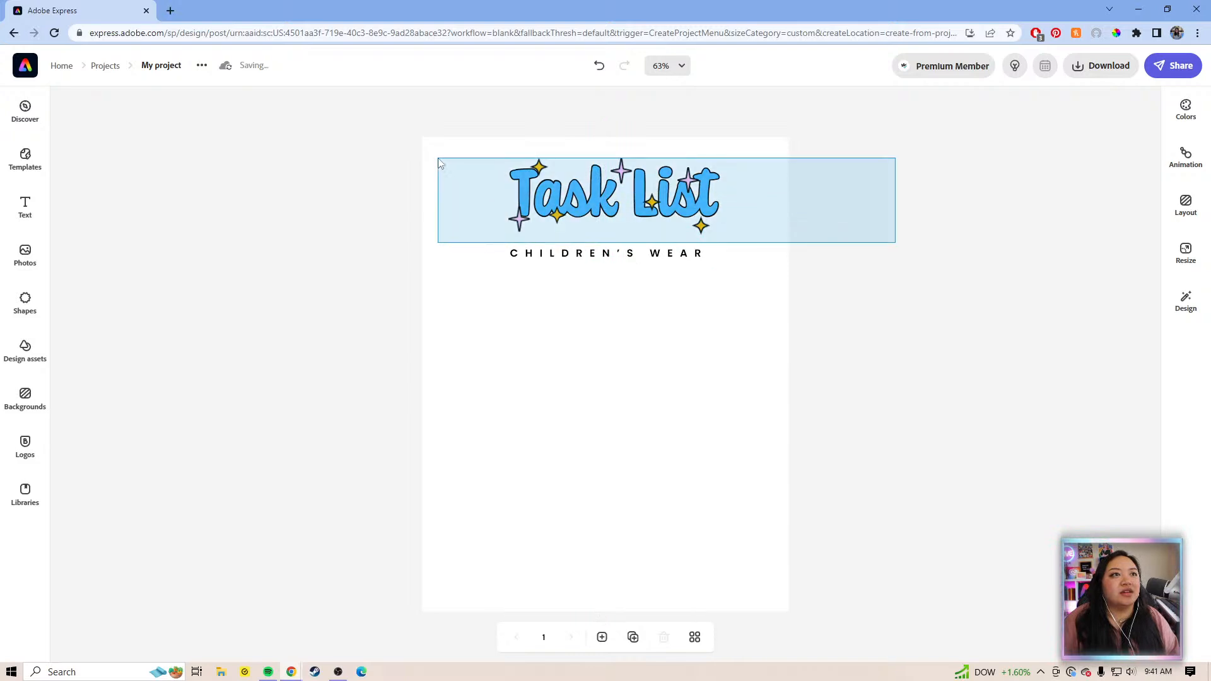
left_click(1105, 193)
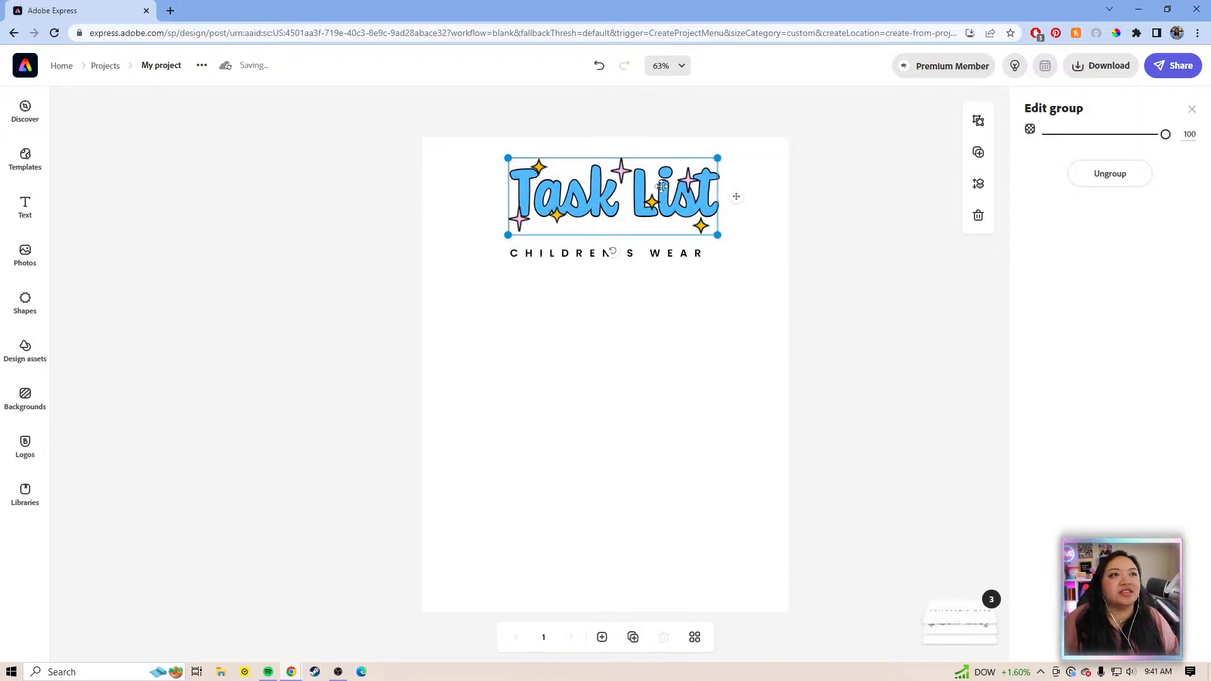
left_click_drag(669, 191, 661, 191)
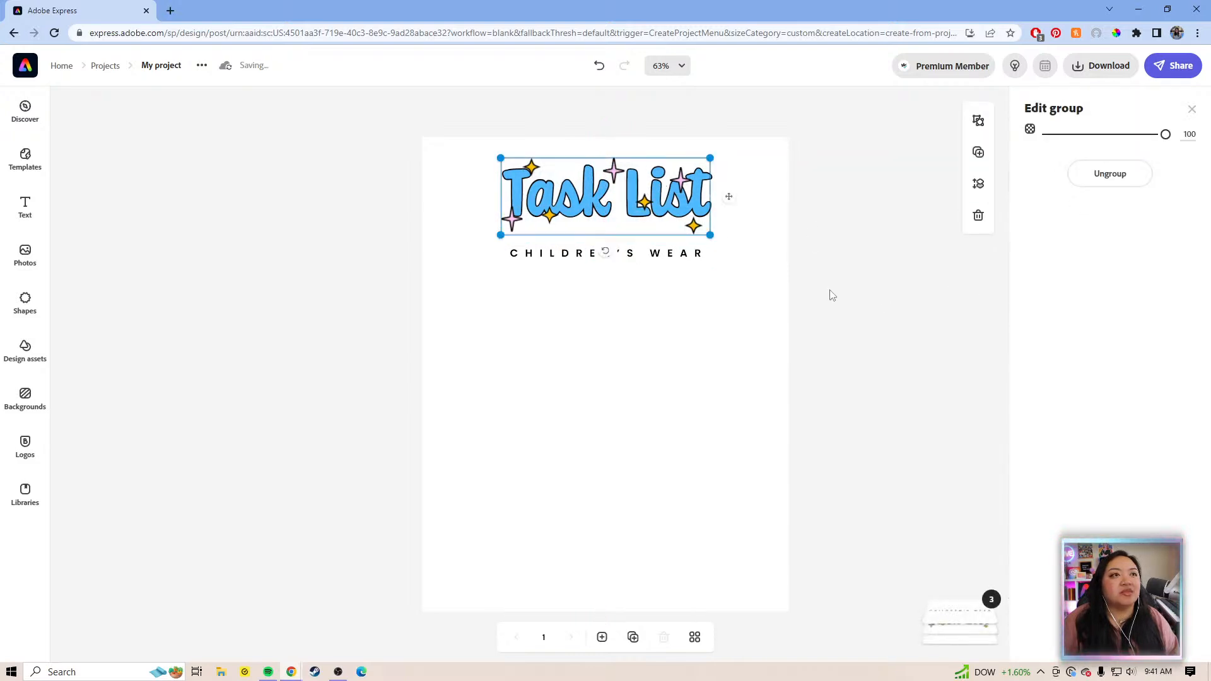
- Move the "Children's Wear" text slightly closer to the underside of the "Task List" title
left_click(676, 256)
left_click_drag(672, 254, 672, 247)
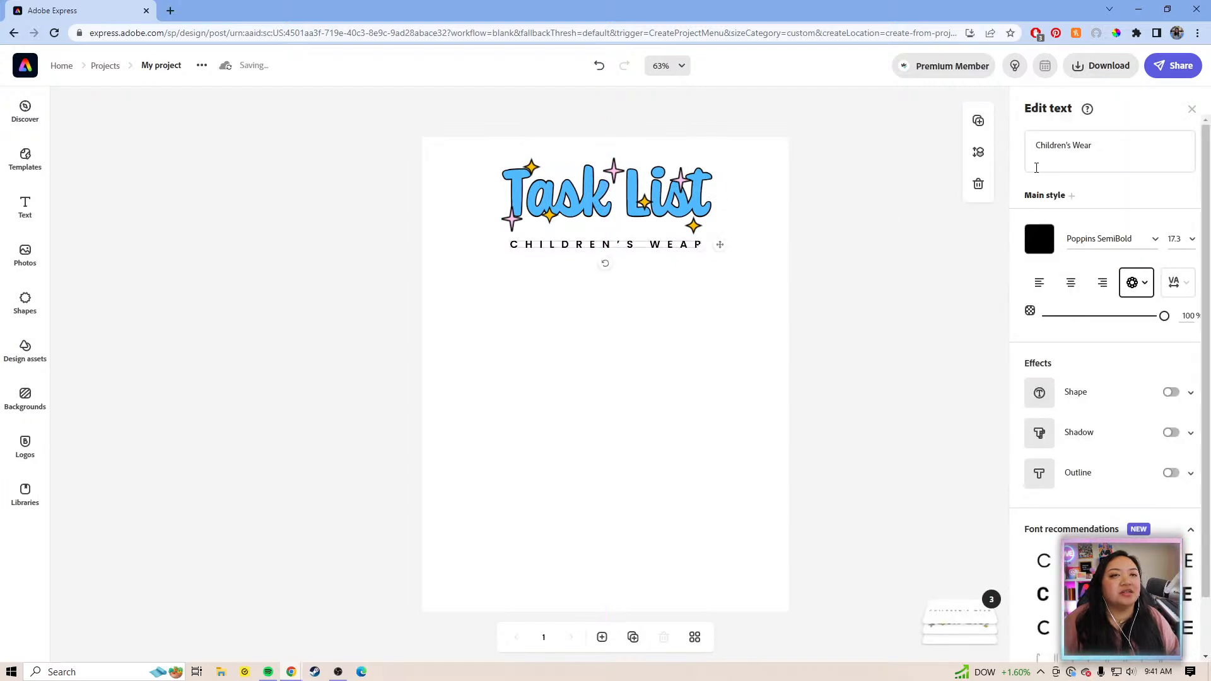
left_click(1112, 155)
left_click_drag(1112, 154, 1047, 138)
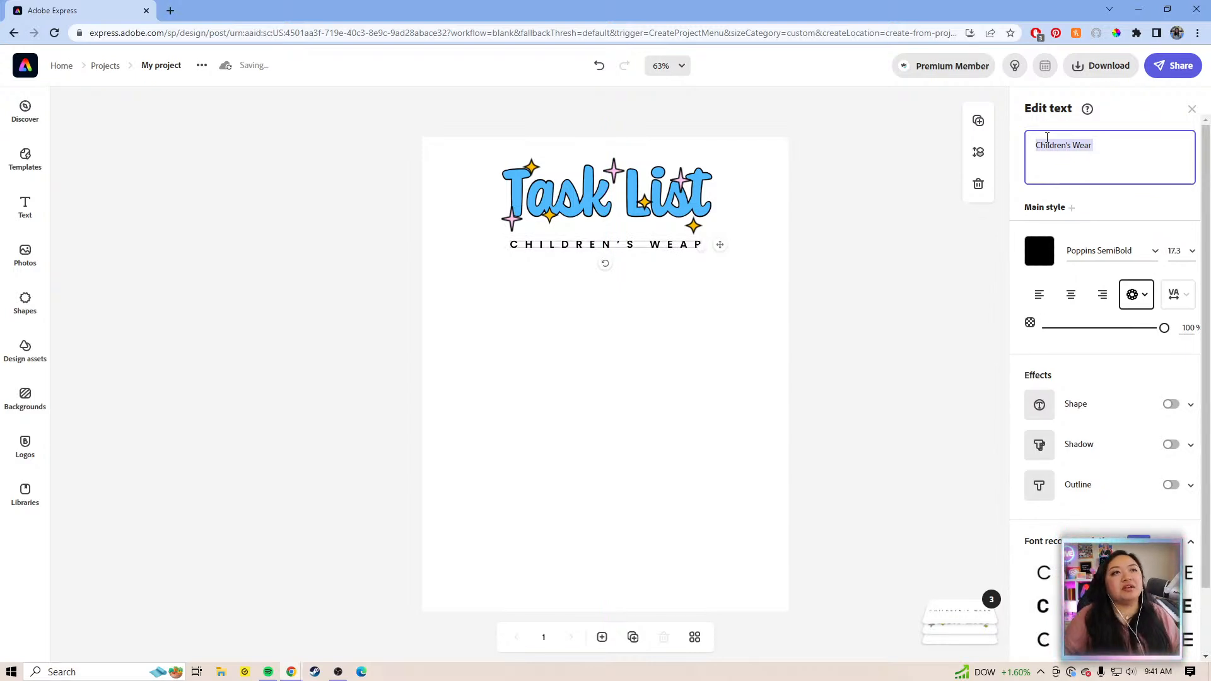
left_click(848, 292)
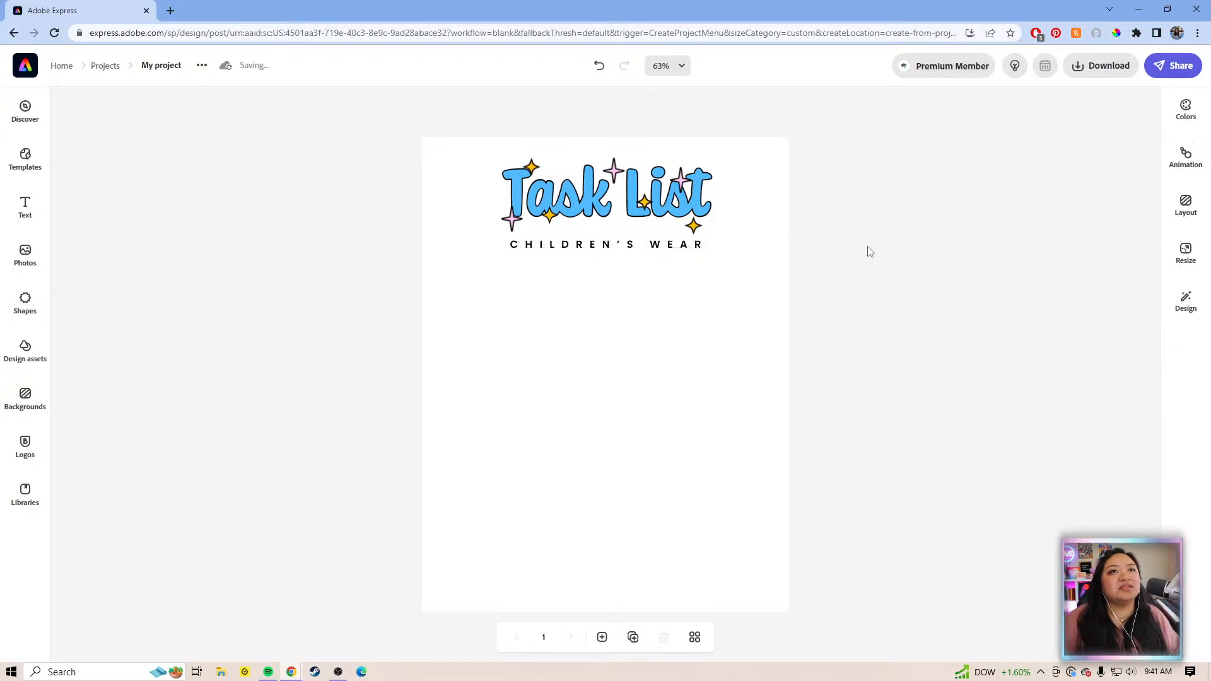
- Place the "Children's Wear" text at the page's left margin below the title and change its wording to "Personal"
left_click(620, 260)
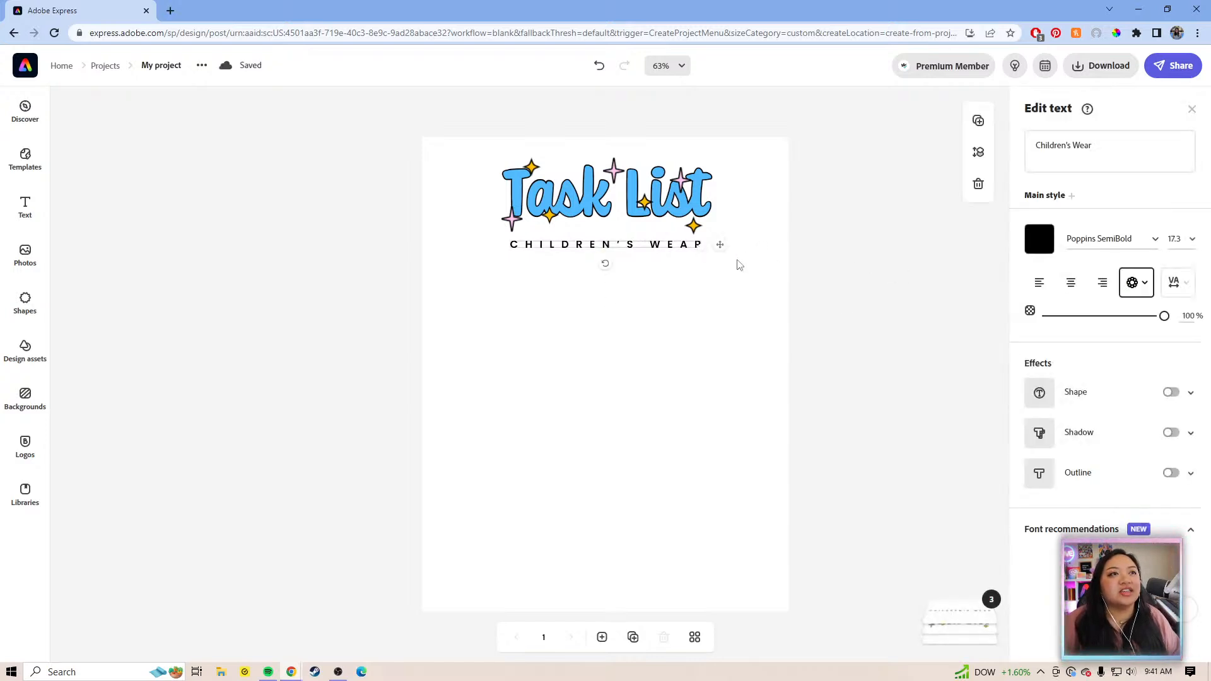
left_click_drag(719, 244, 662, 265)
left_click(1120, 155)
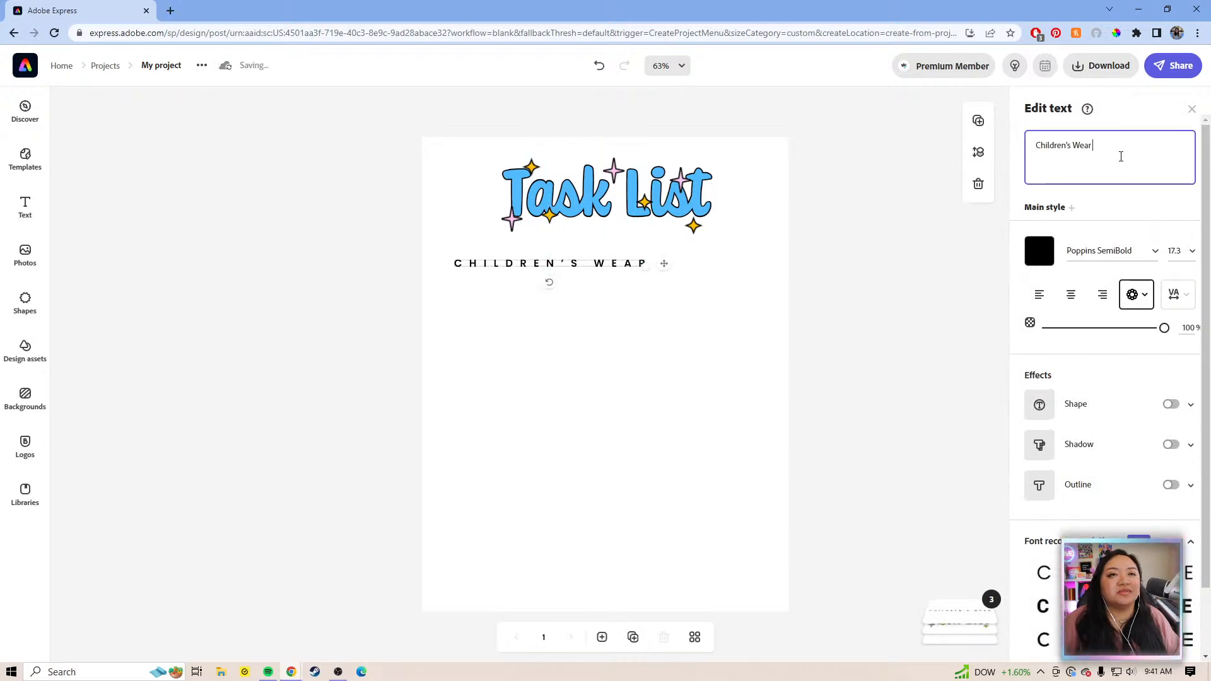
left_click_drag(1124, 146, 1034, 145)
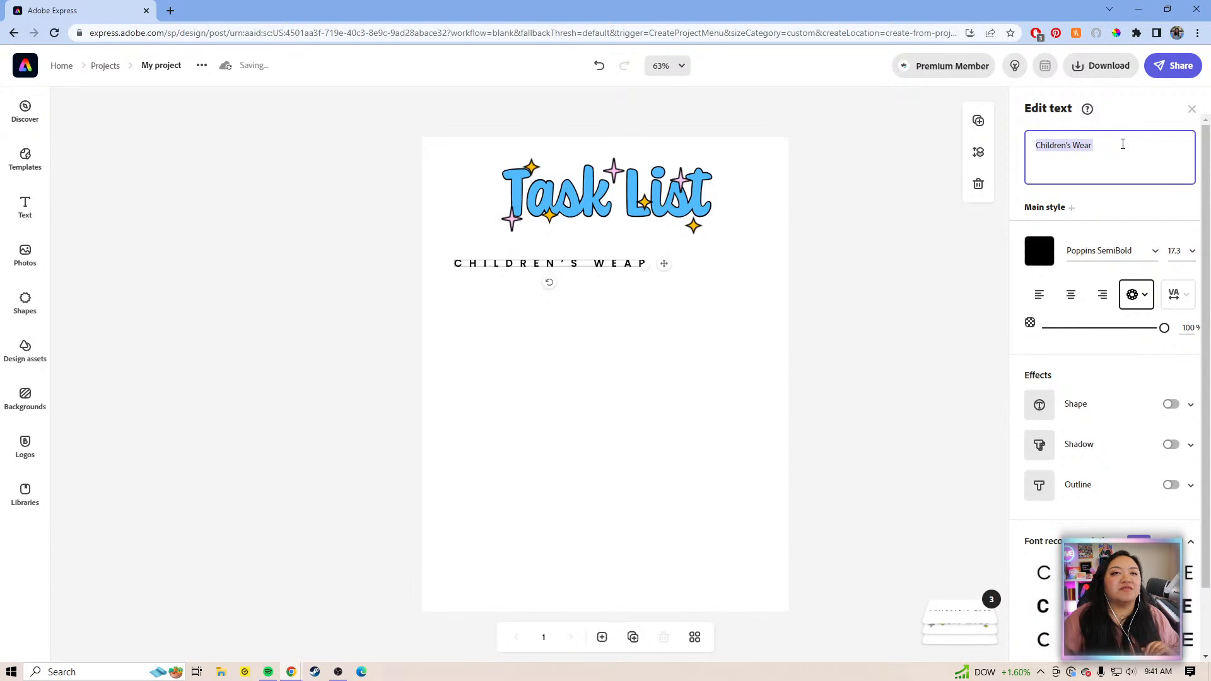
left_click_drag(1127, 147, 1034, 144)
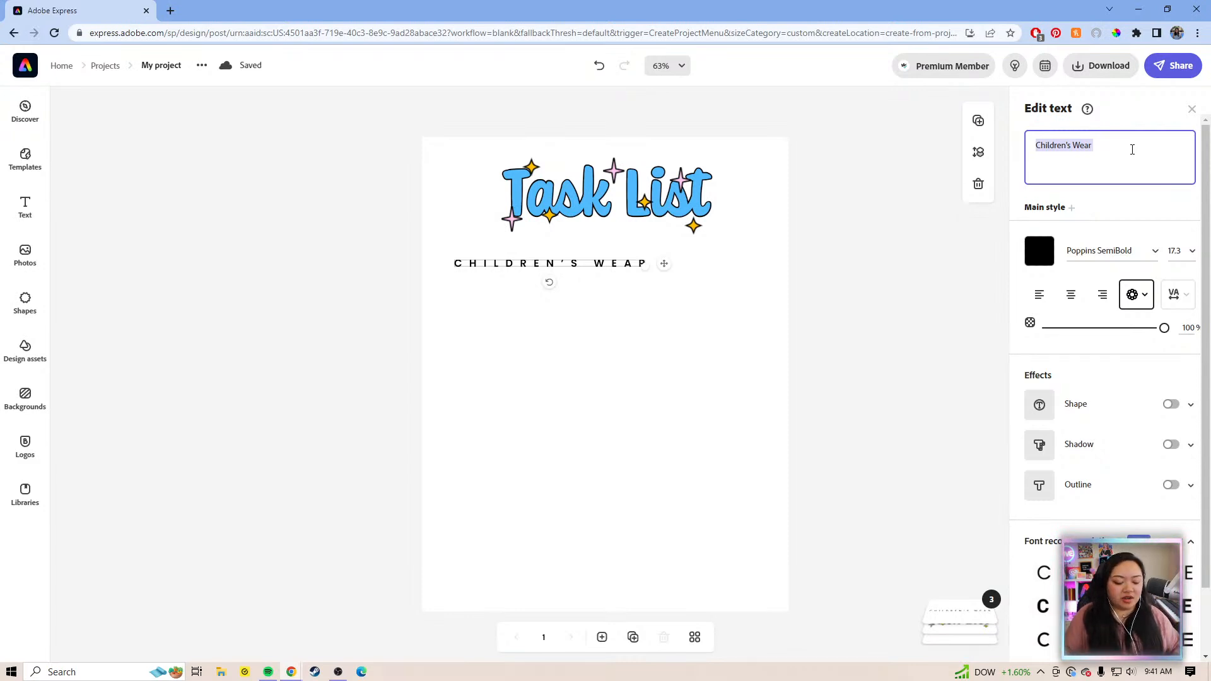
type("P")
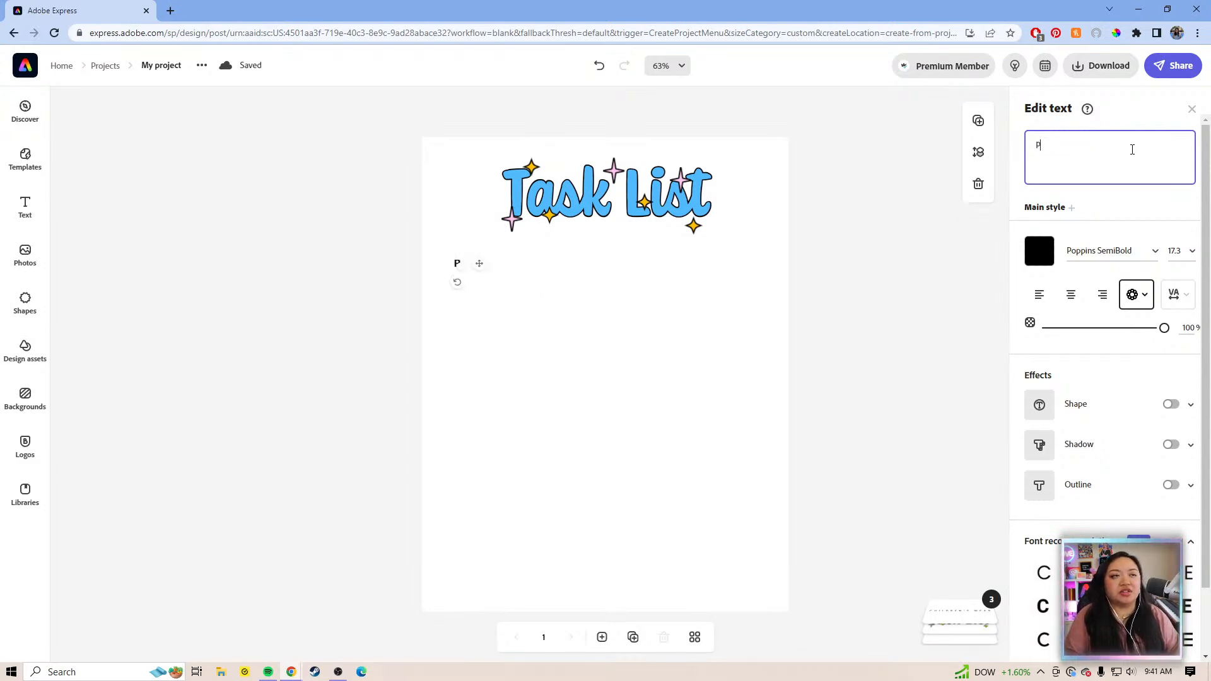
type("ersonal")
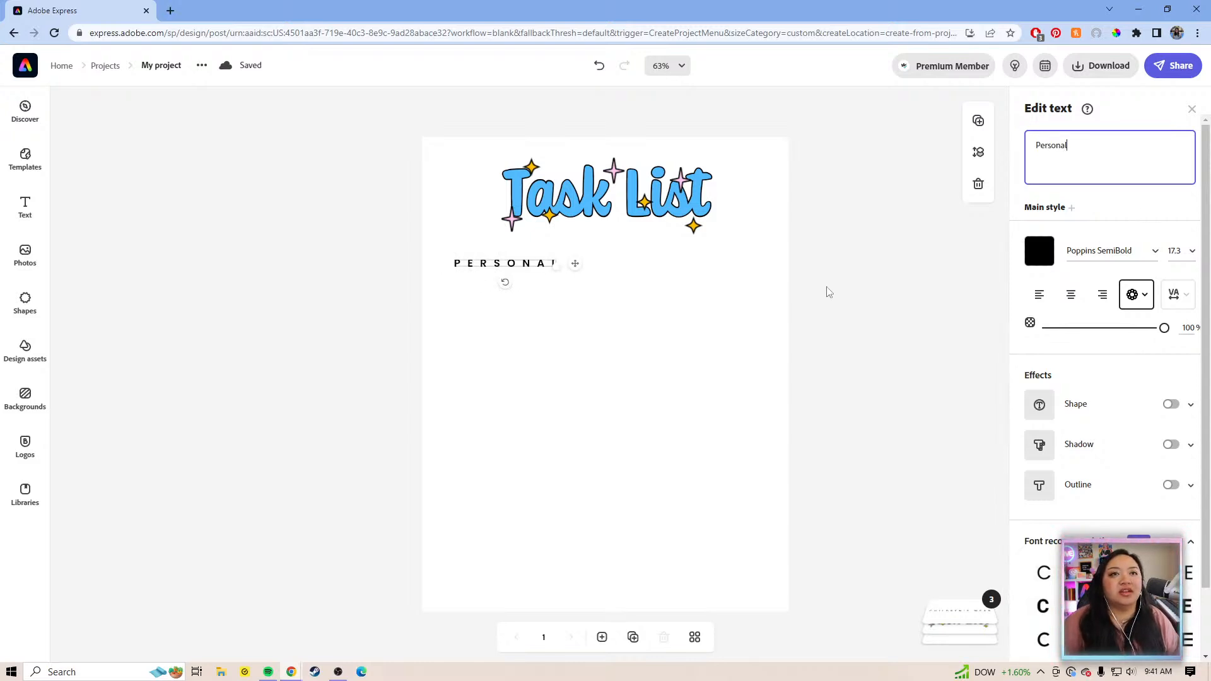
left_click(596, 272)
left_click_drag(595, 268, 583, 268)
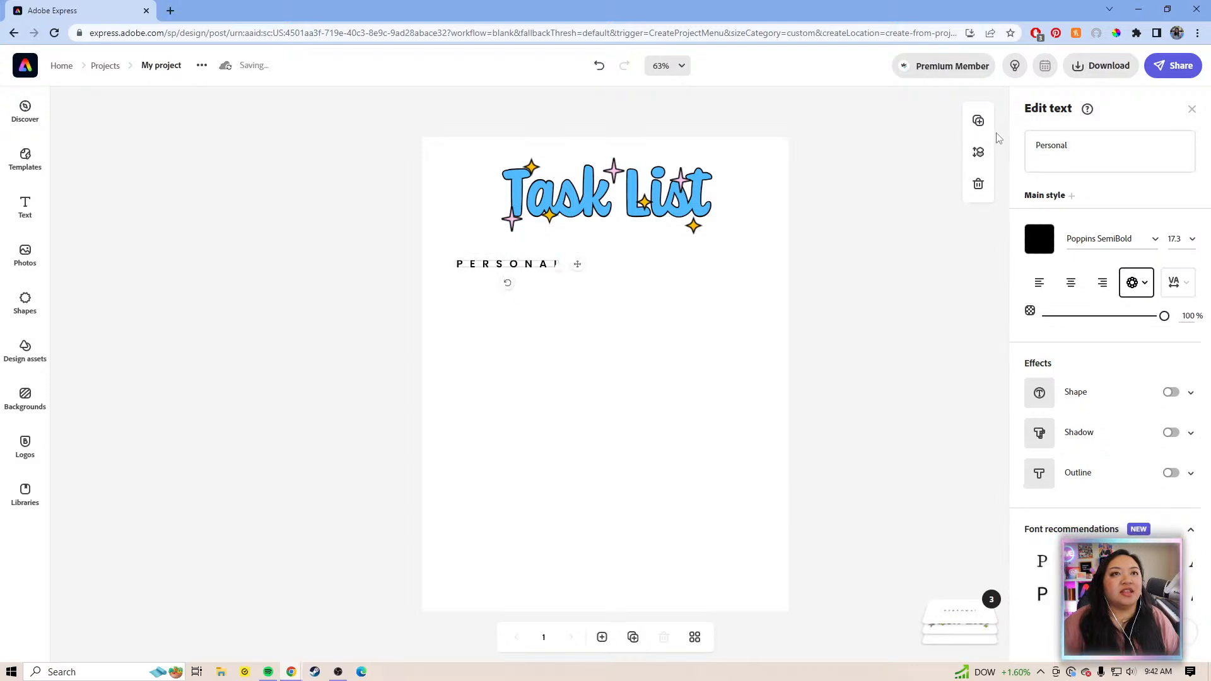
- Duplicate the "Personal" heading, place the copy left-aligned in the lower half of the page, and change it to "Work"
left_click(979, 121)
left_click_drag(589, 274, 578, 443)
left_click(1084, 144)
left_click_drag(1084, 145, 1033, 145)
type("Work")
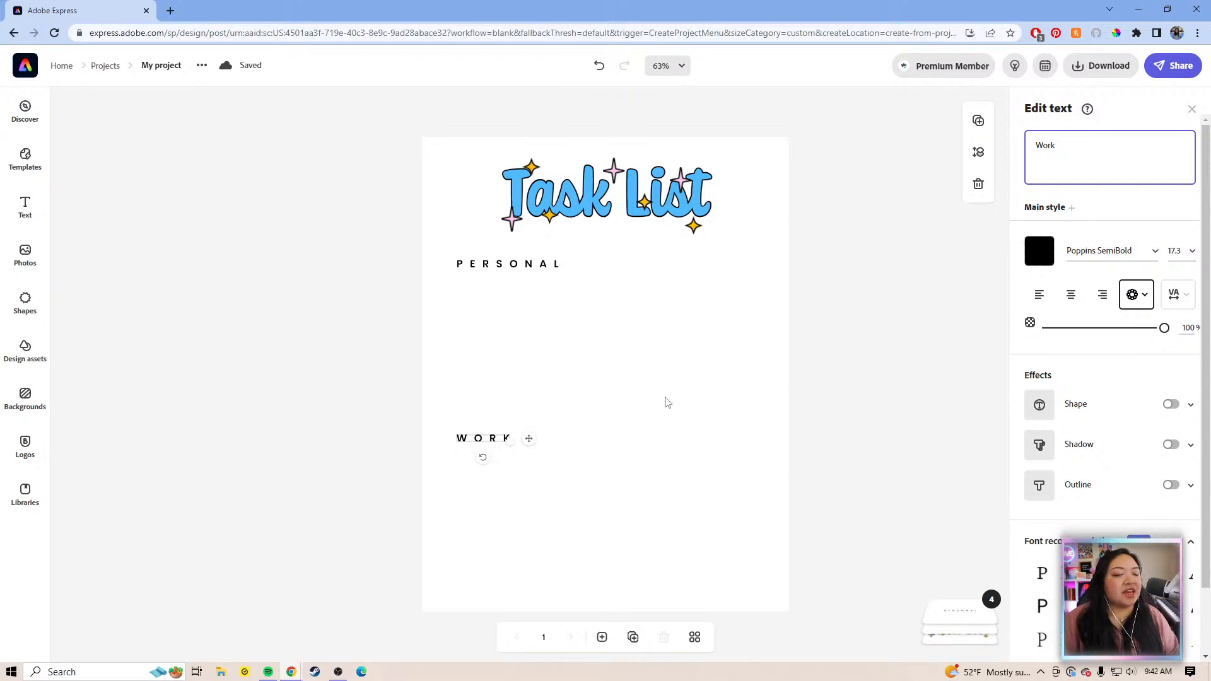
left_click(722, 410)
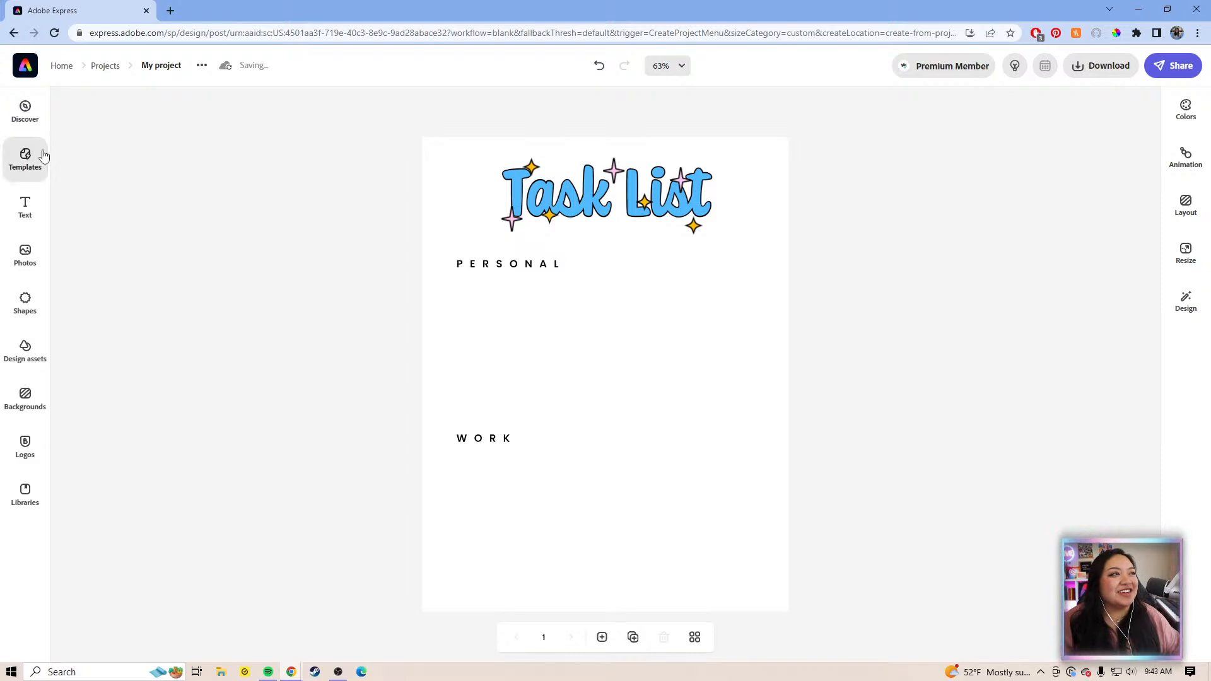
- Add a straight horizontal line from the basic shapes to the page
left_click(26, 207)
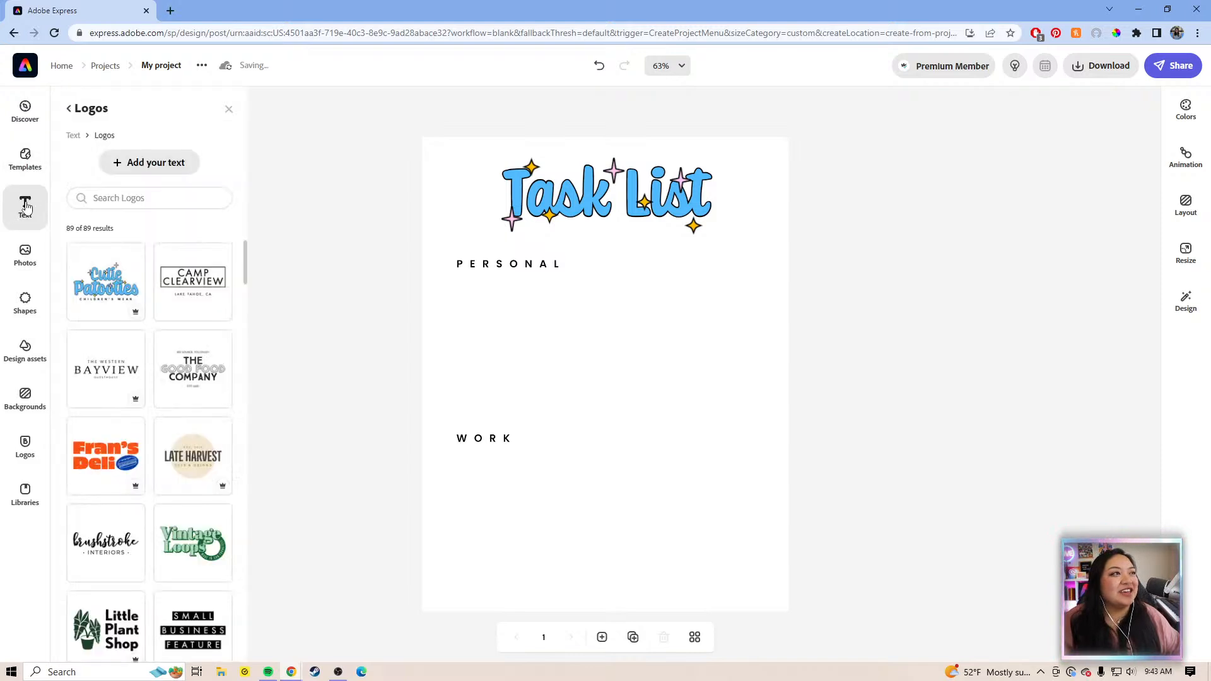
left_click(31, 263)
left_click(35, 306)
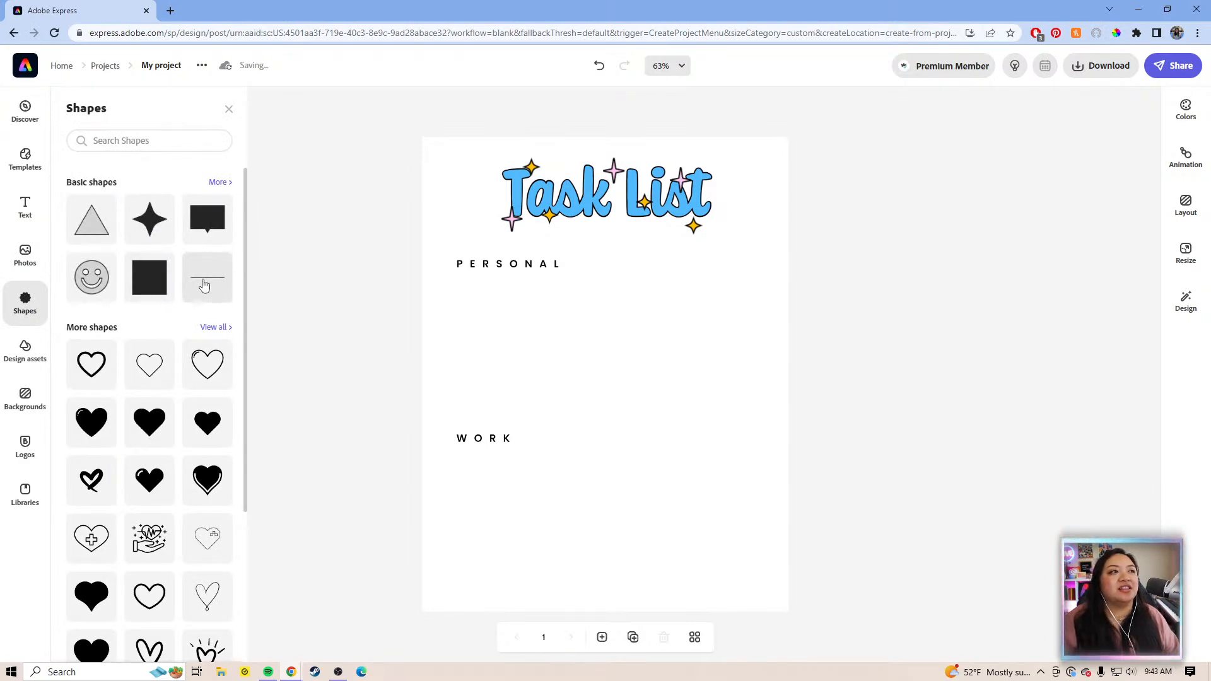
left_click(204, 285)
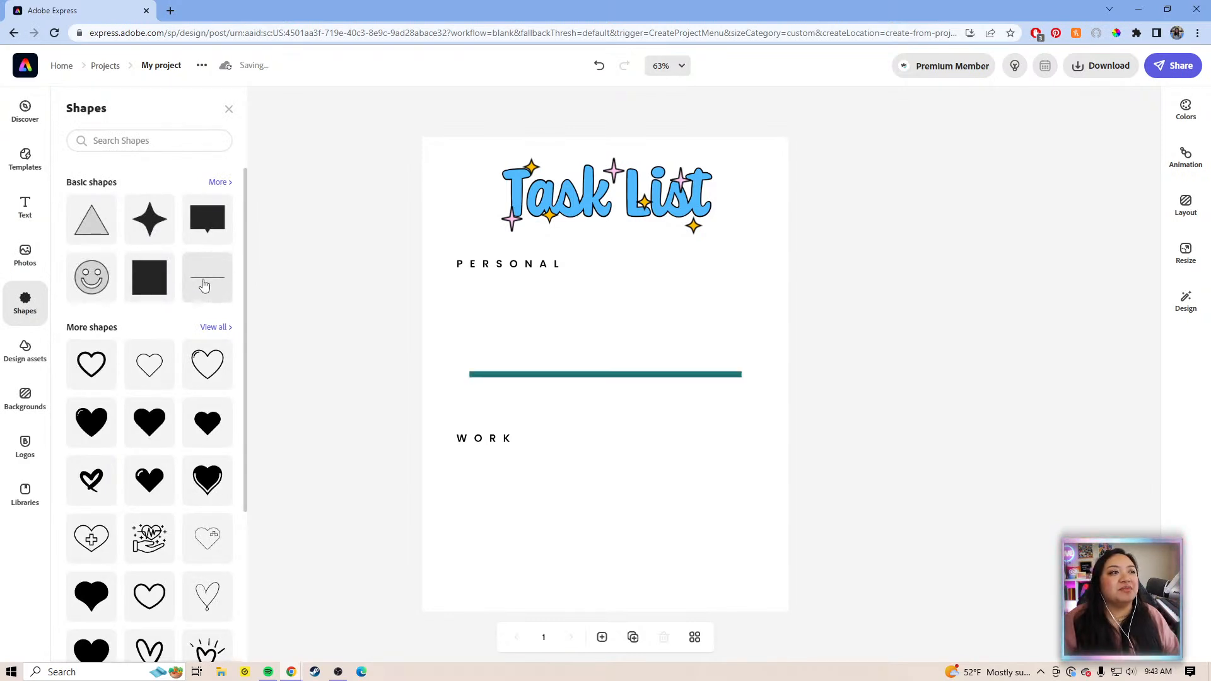
- Set the new line's thickness to 4 and its color to black
left_click(490, 373)
left_click_drag(1051, 220, 1040, 223)
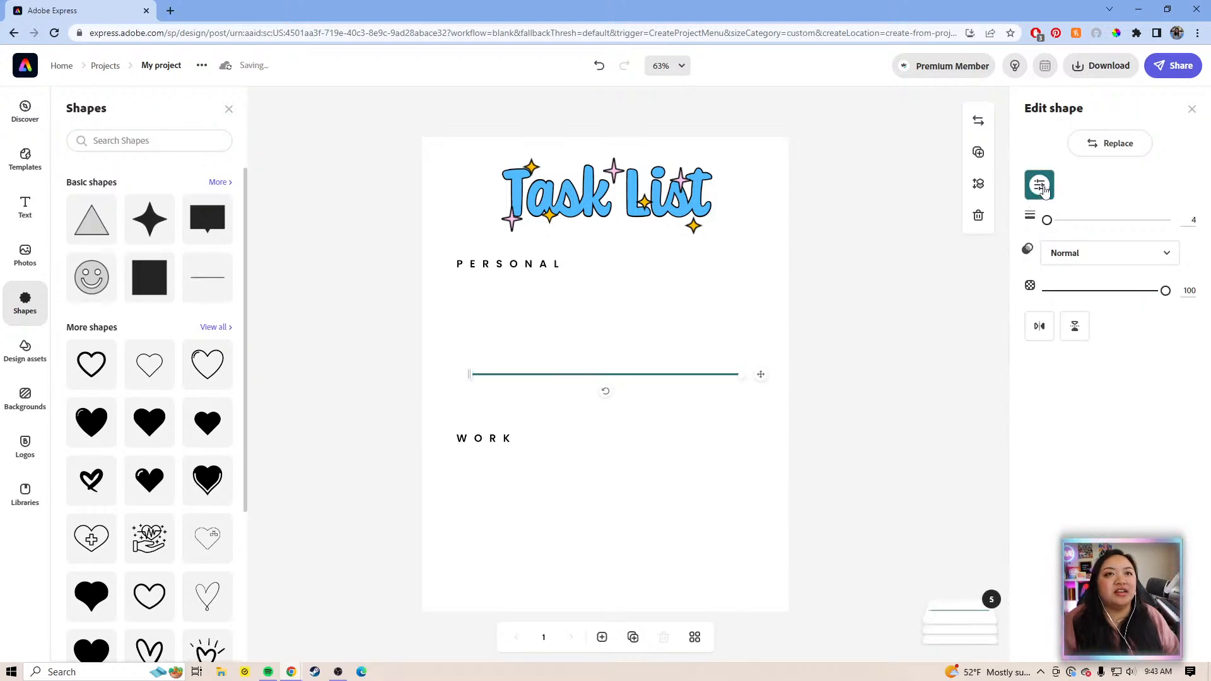
left_click(1040, 185)
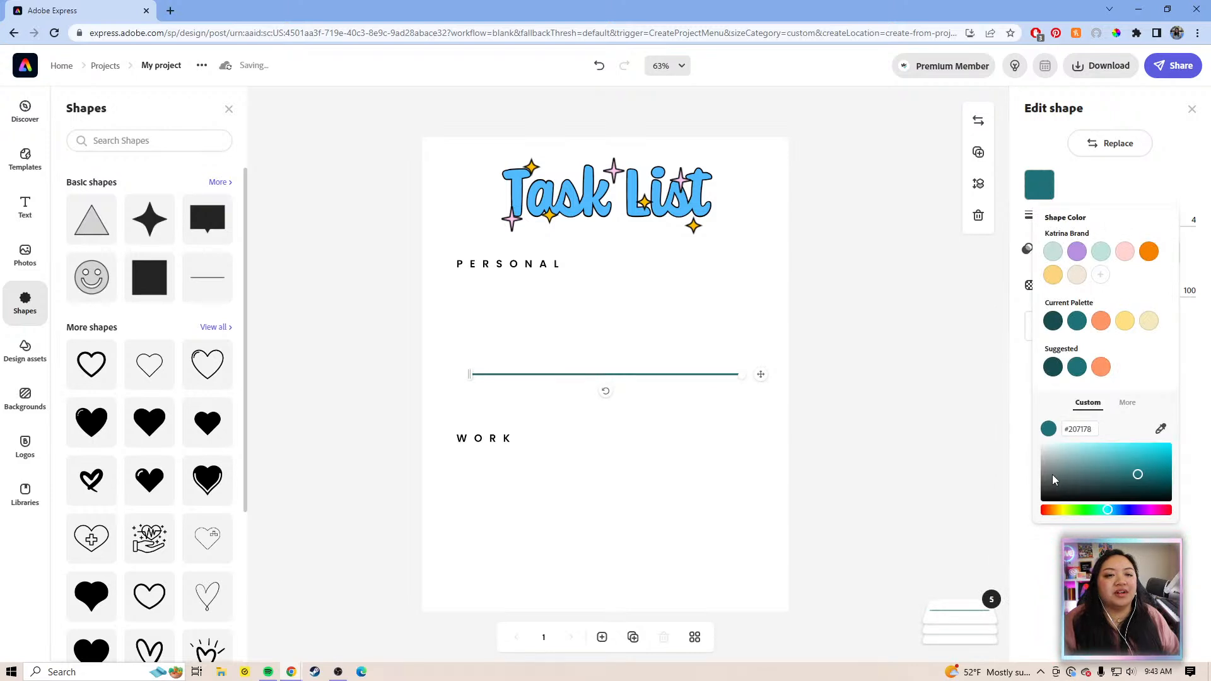
left_click(1067, 487)
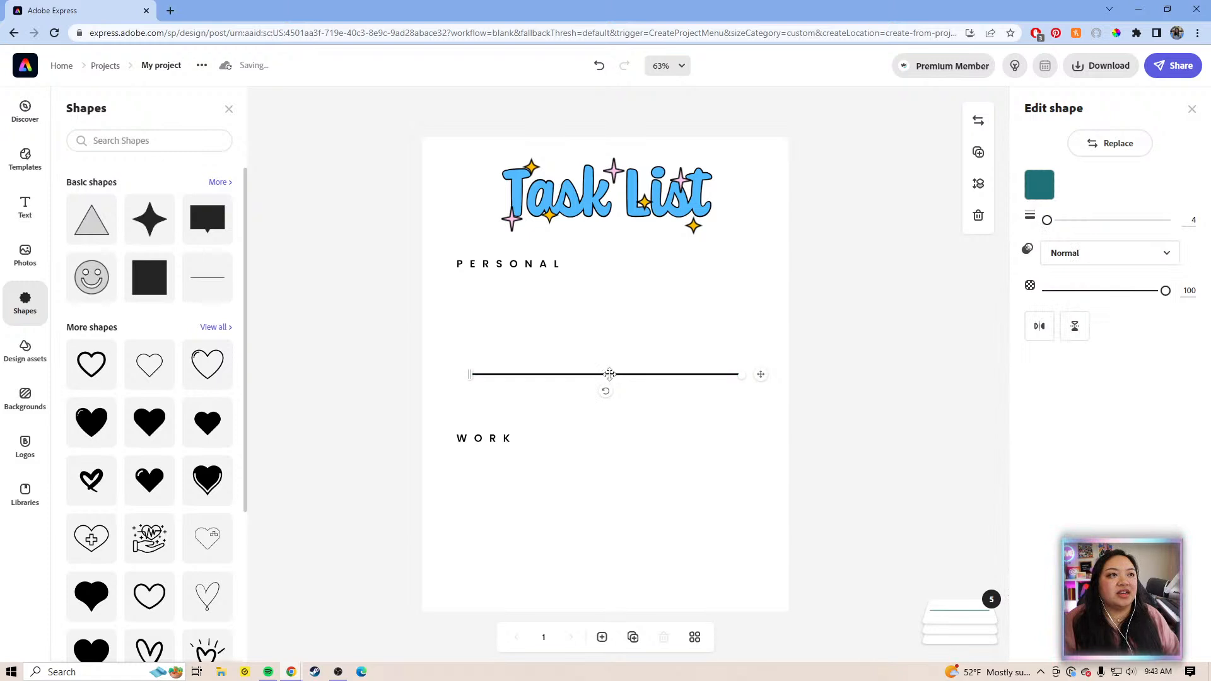
- Move the line beneath the "Personal" heading, leaving room for a checkbox before its left end
left_click_drag(617, 368, 609, 304)
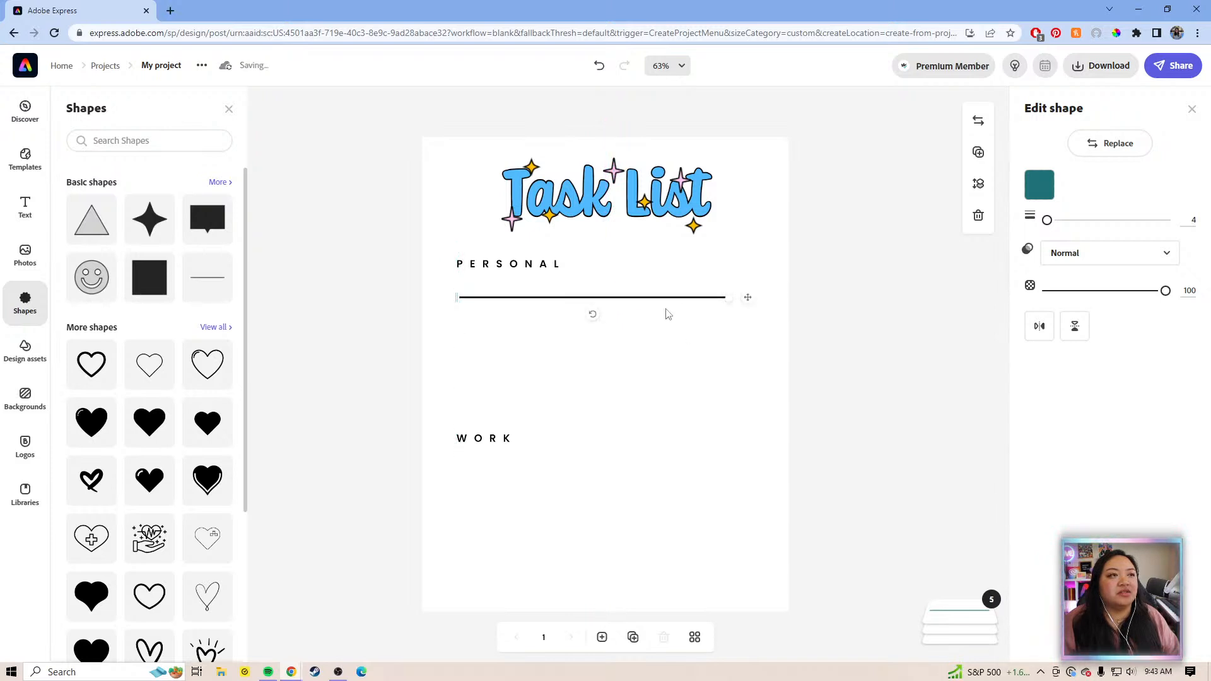
left_click(649, 302)
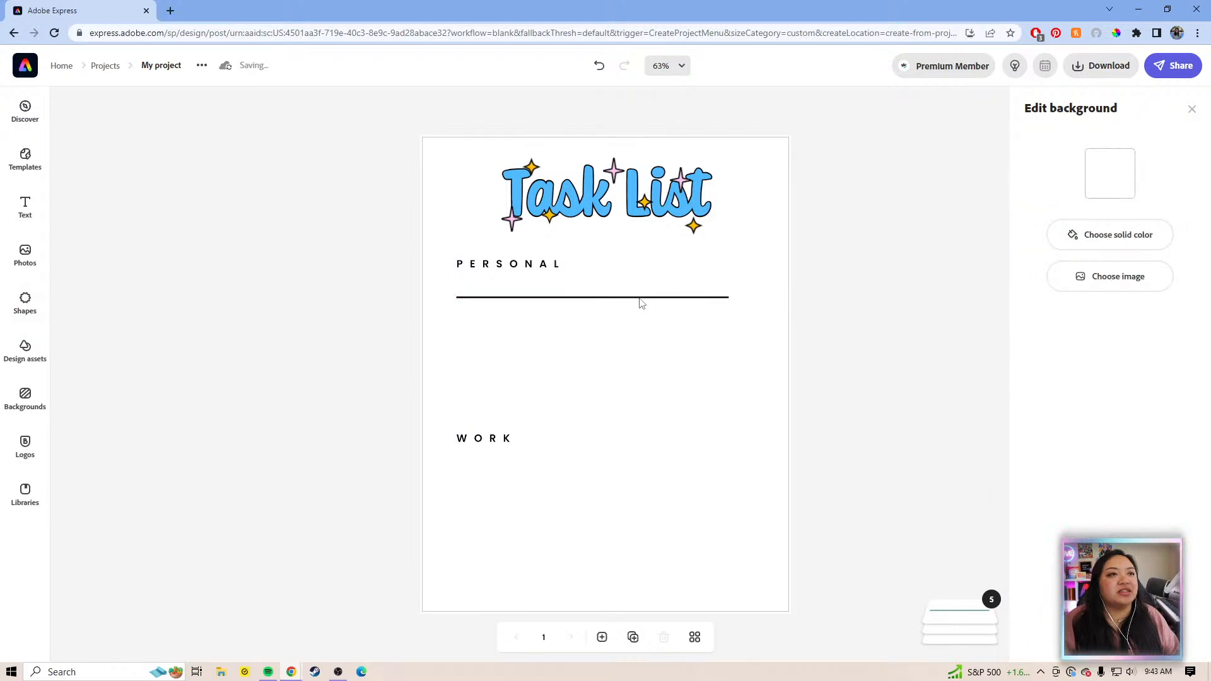
left_click(642, 300)
left_click_drag(748, 298, 770, 301)
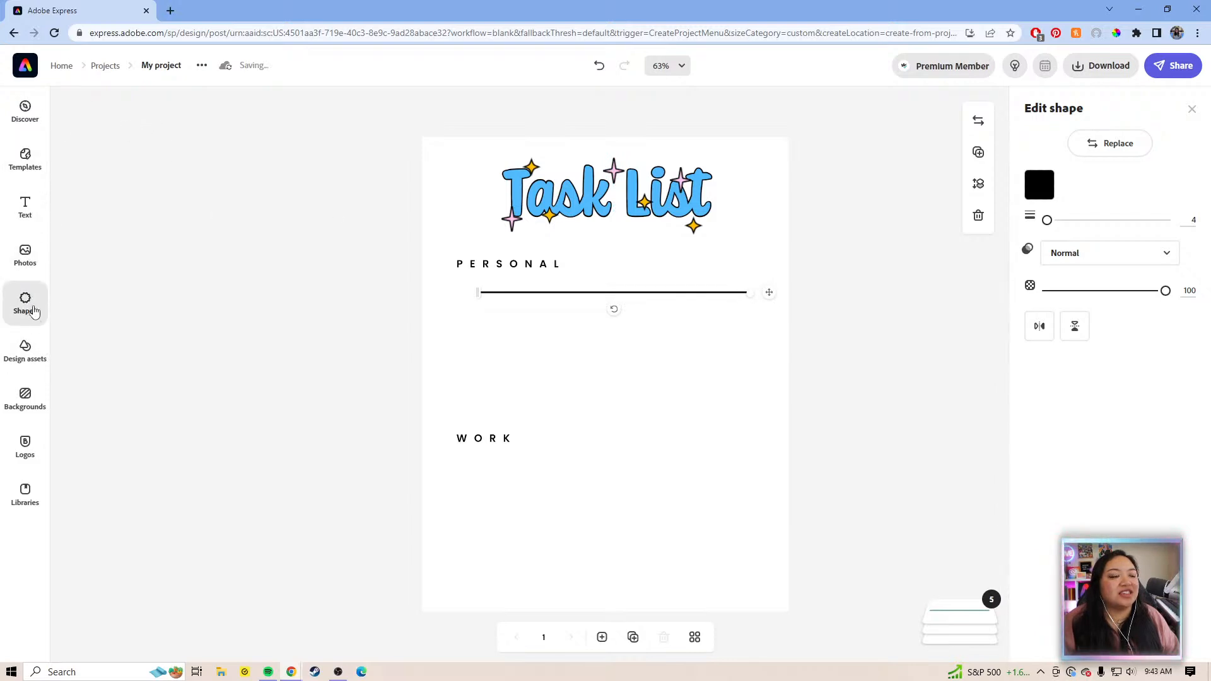
- Add a bordered square from the rectangle shapes and shrink it to about two thirds of its inserted width
left_click(31, 308)
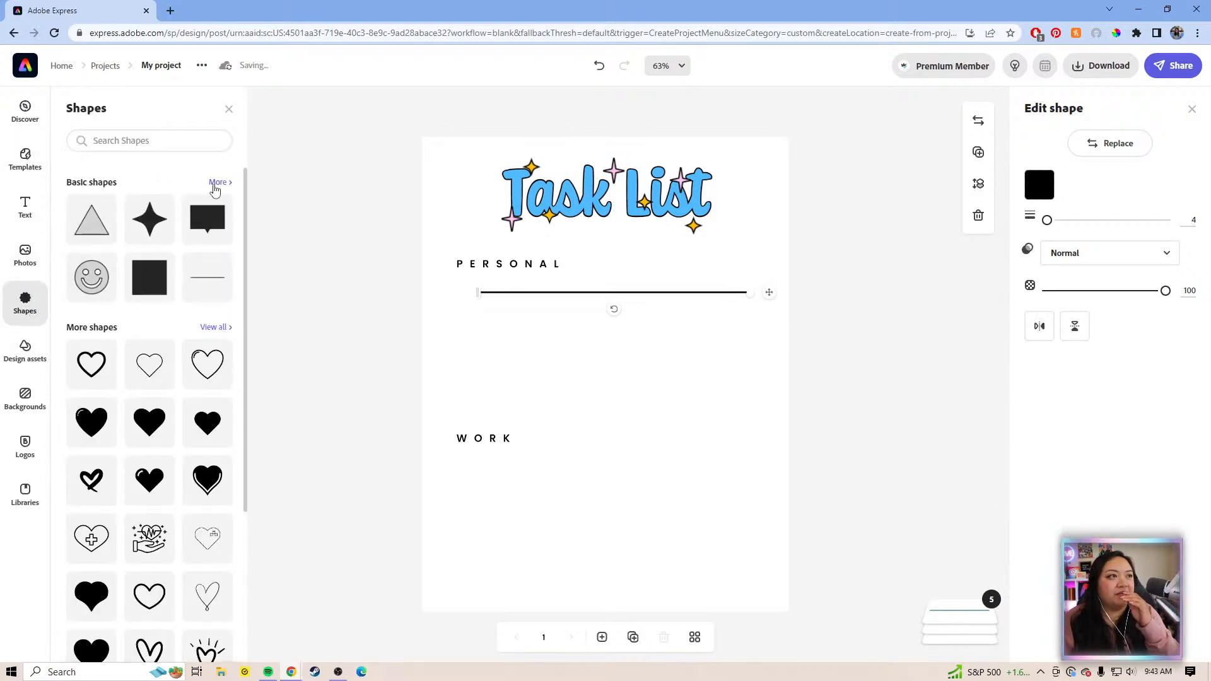
left_click(218, 182)
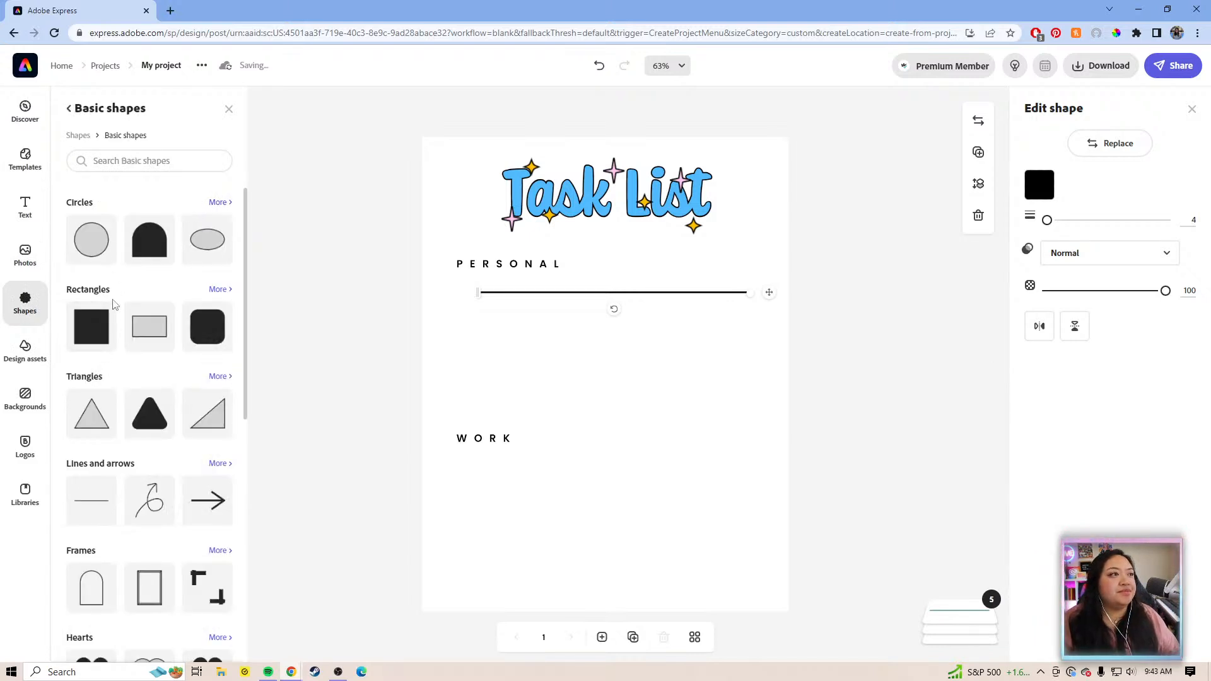
left_click(218, 289)
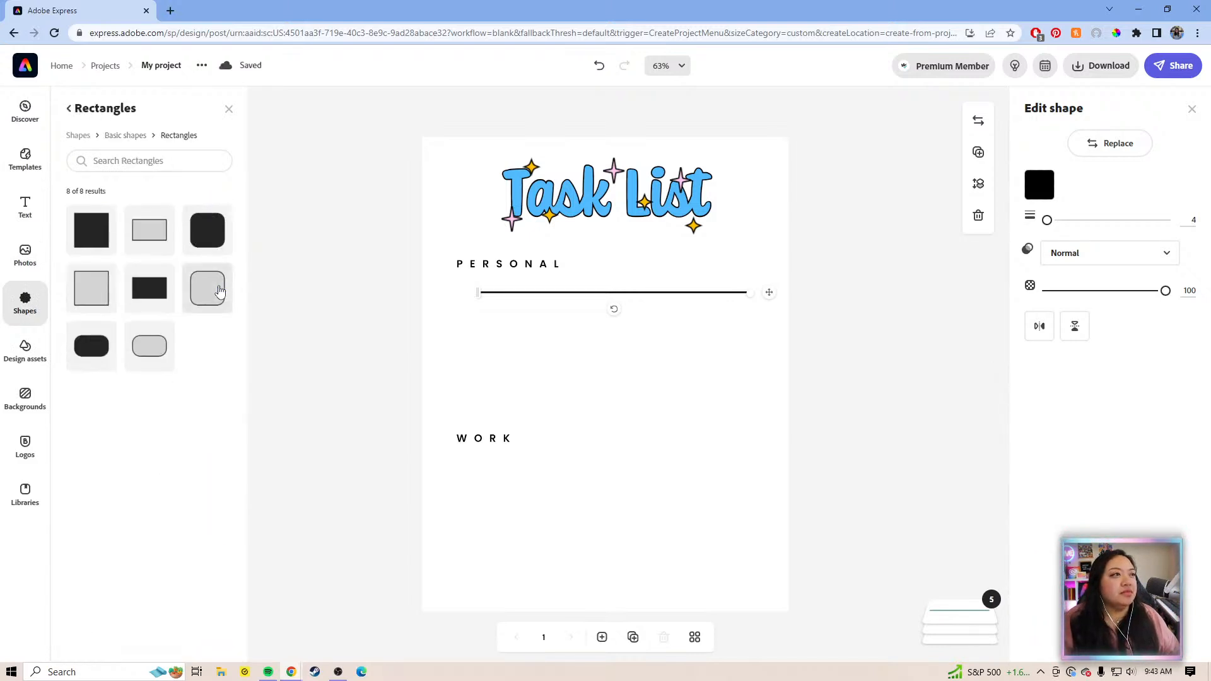
left_click(94, 303)
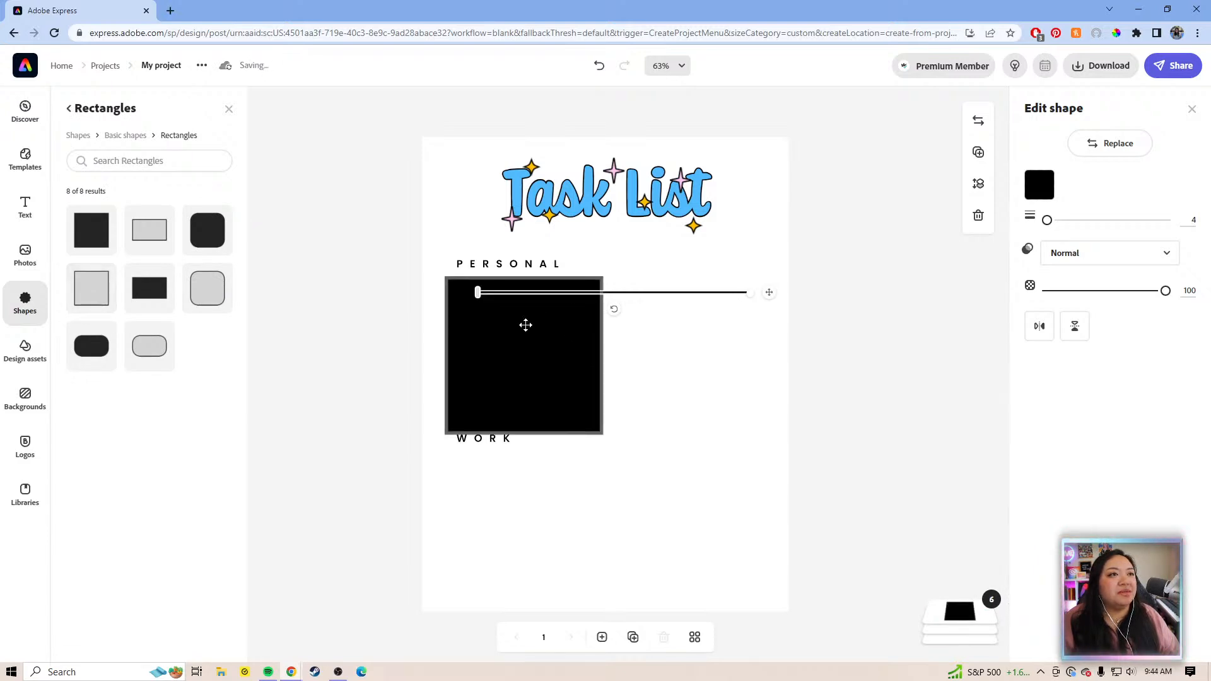
left_click(530, 314)
left_click_drag(602, 276, 549, 330)
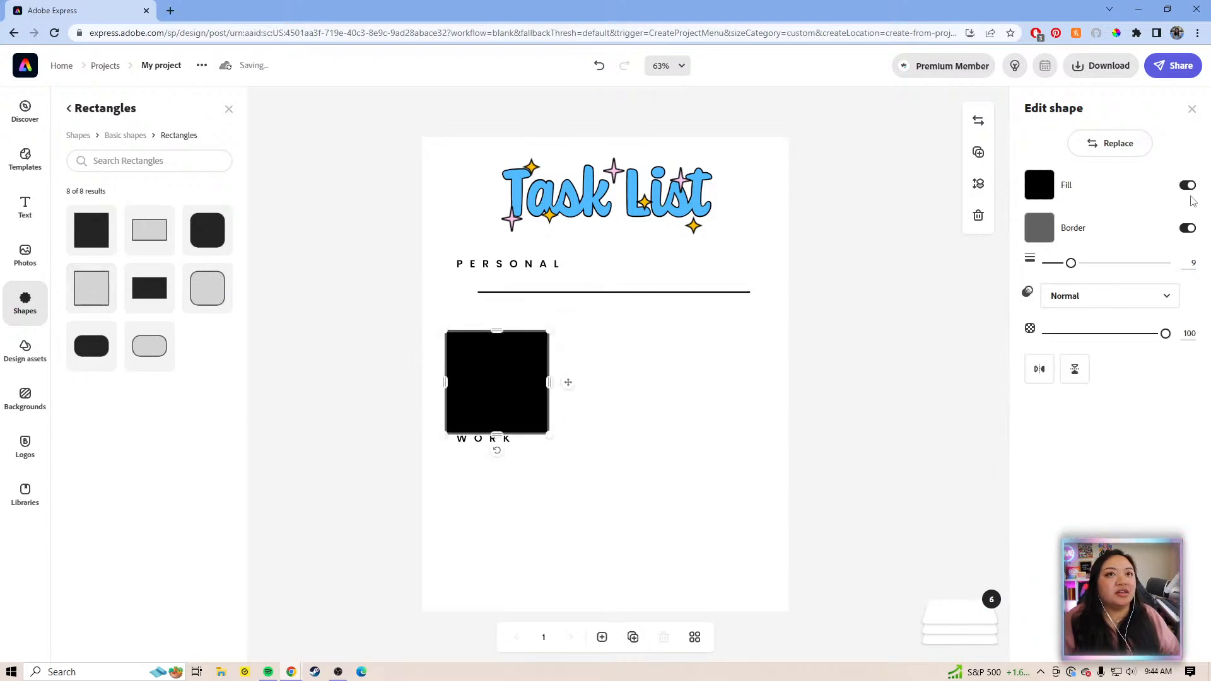
- Turn off the square's fill and give it a black border
left_click(1186, 186)
left_click(1187, 228)
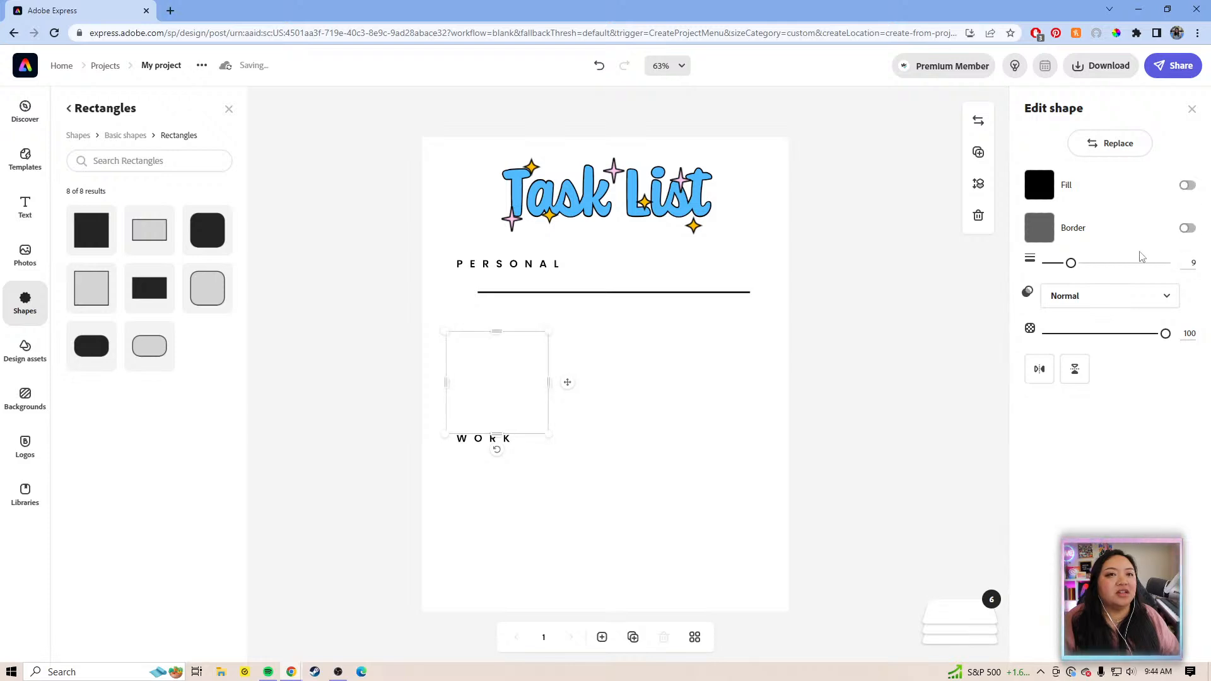
left_click(1187, 229)
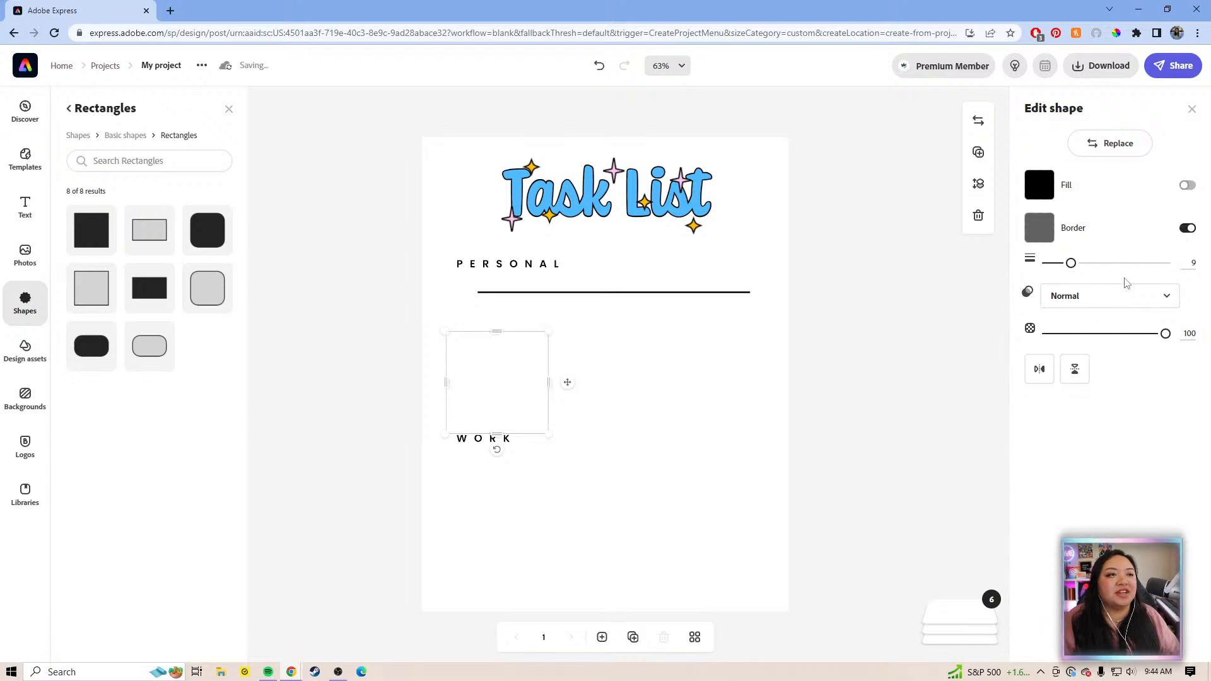
left_click(1053, 234)
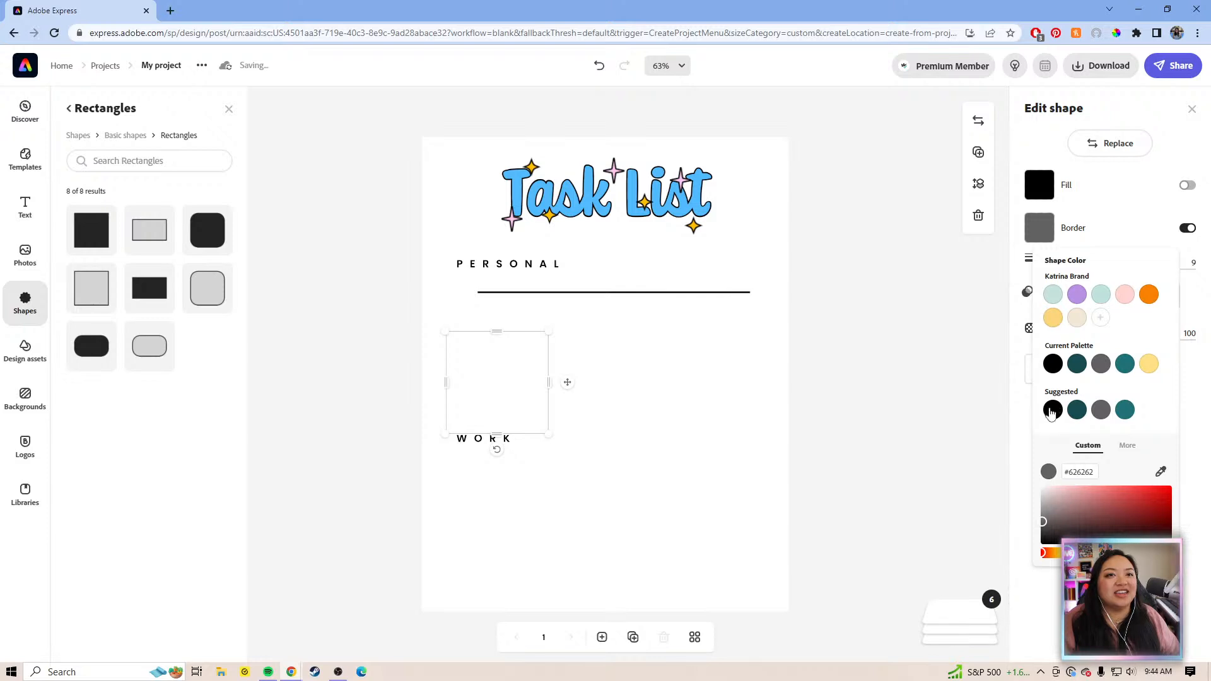
- Shrink the square to checkbox size at the left margin under "Personal" and align the line beside its lower edge
left_click_drag(549, 330, 495, 299)
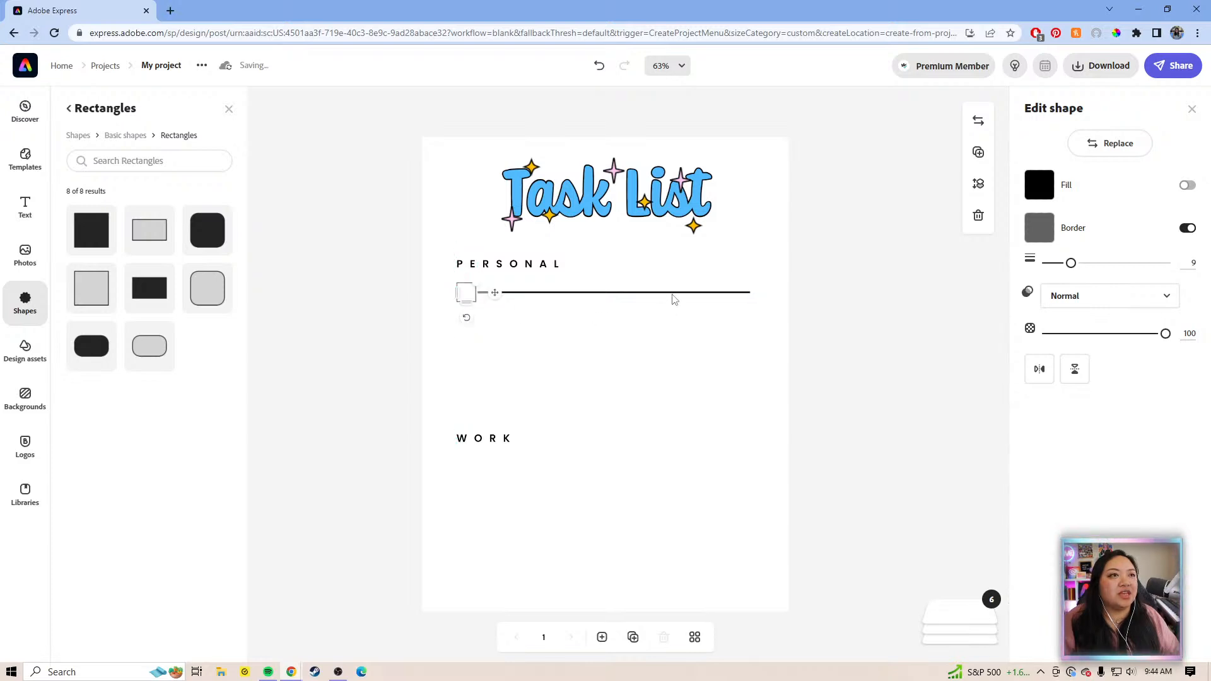
left_click(673, 294)
left_click_drag(768, 296, 776, 309)
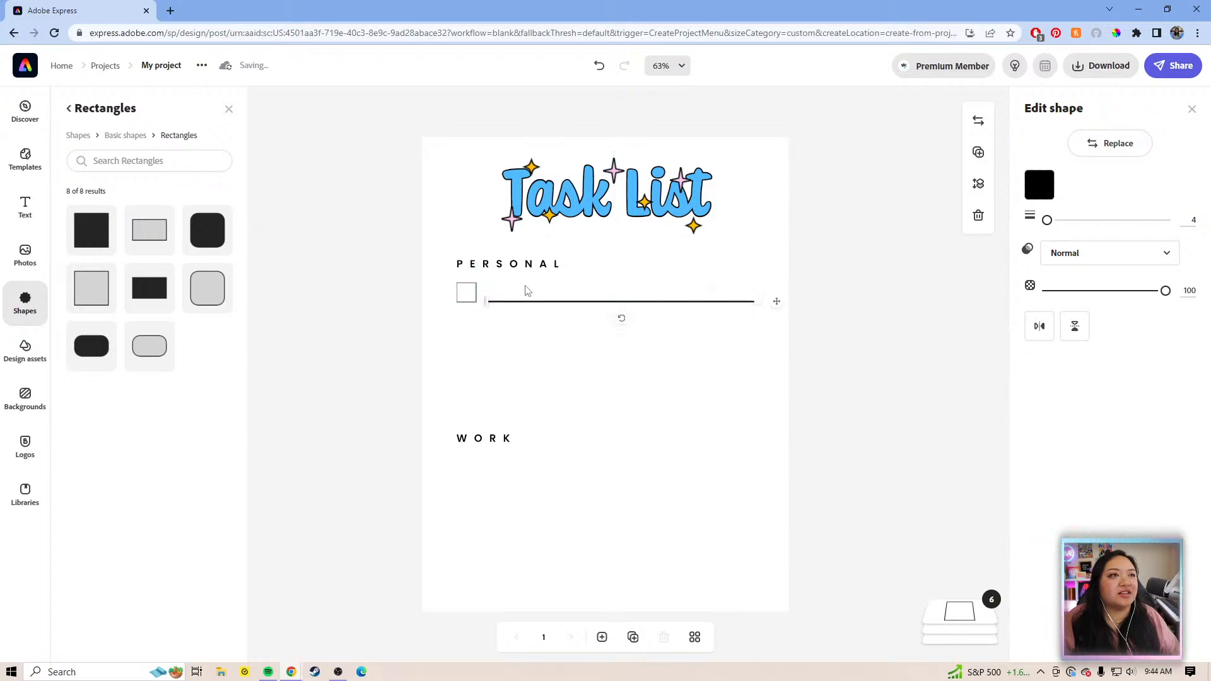
left_click(469, 292)
left_click_drag(476, 283, 476, 283)
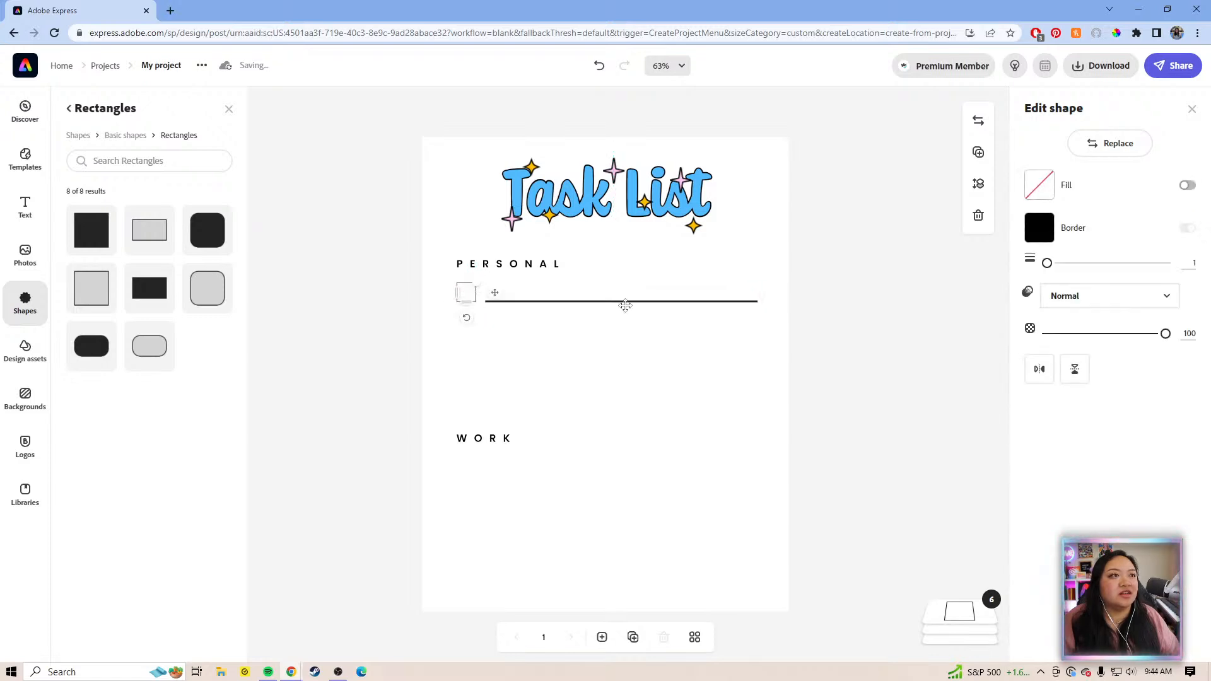
- Group the checkbox with its line, scale the group down slightly, and position it under the "Personal" heading
left_click(656, 305)
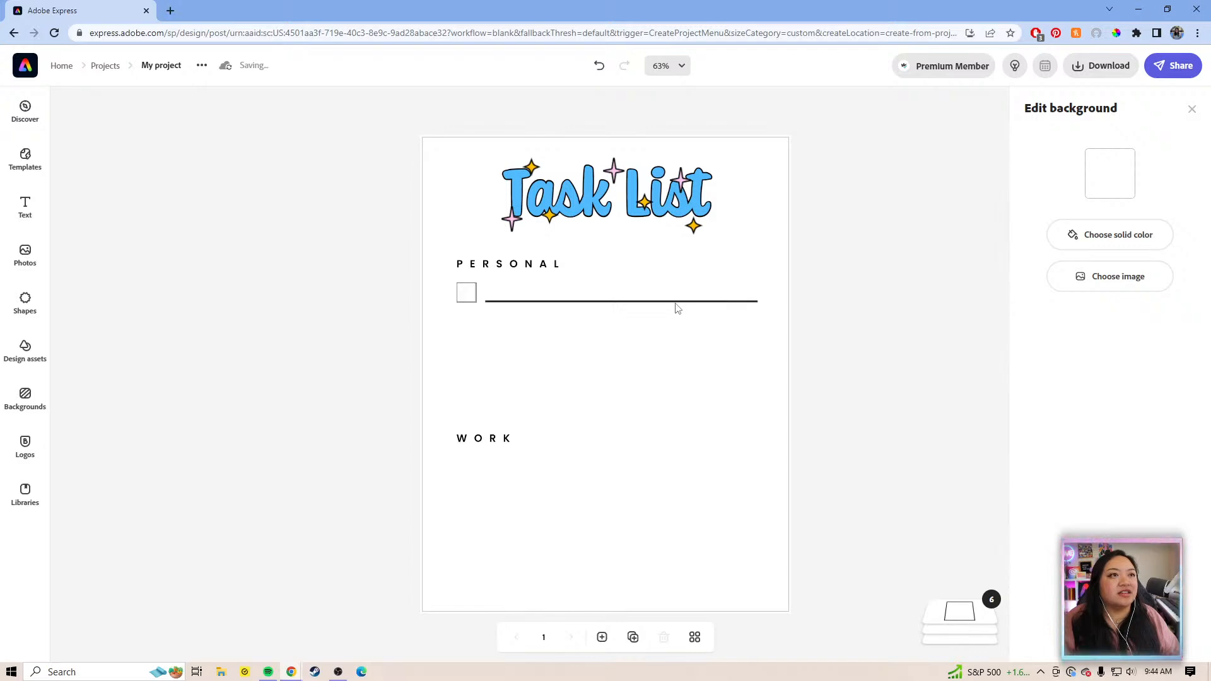
left_click(677, 307)
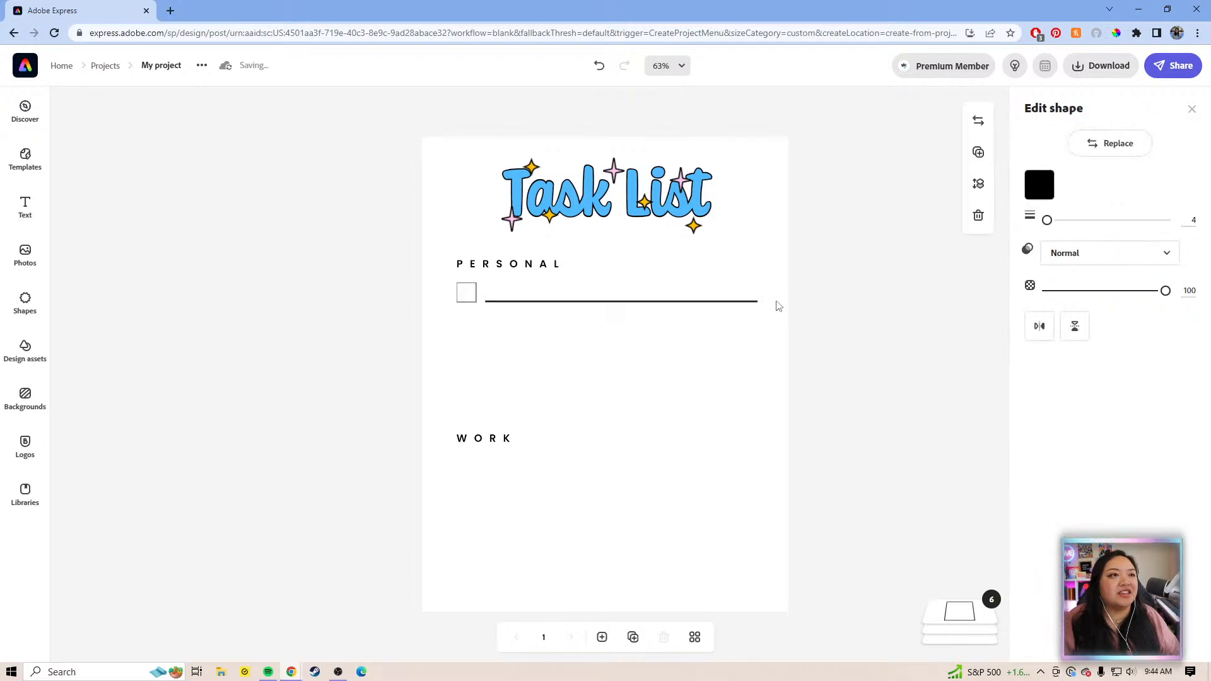
left_click_drag(849, 305, 418, 281)
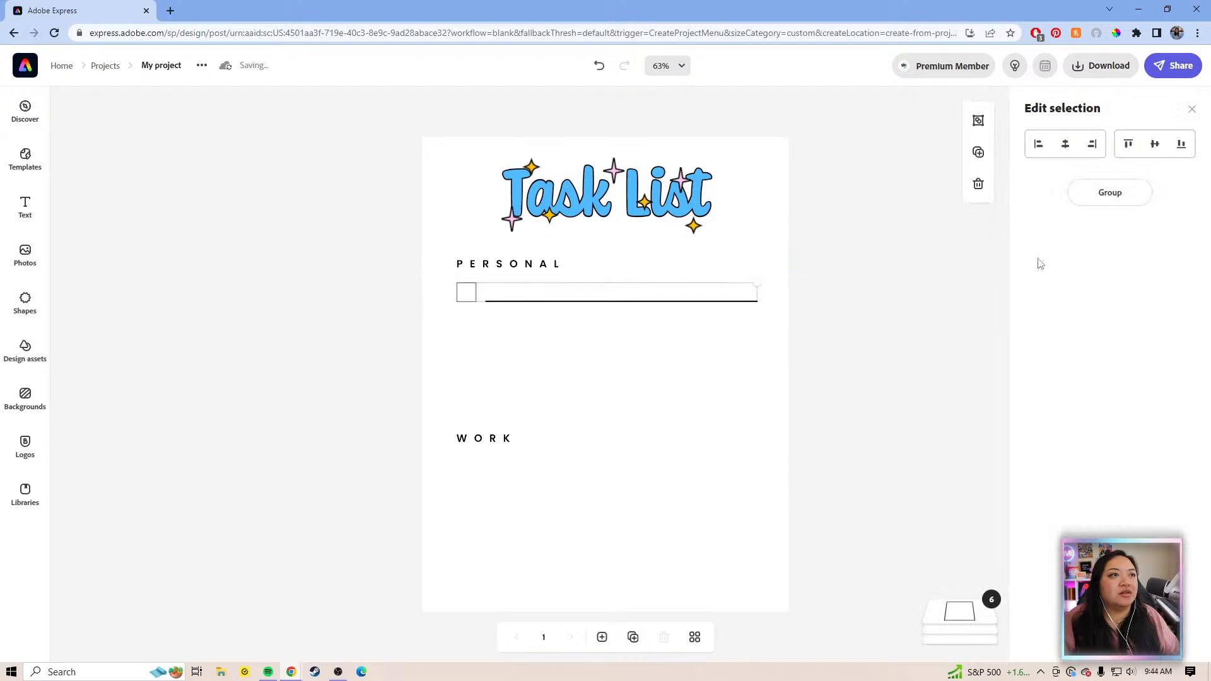
left_click(1081, 199)
left_click_drag(756, 283, 735, 282)
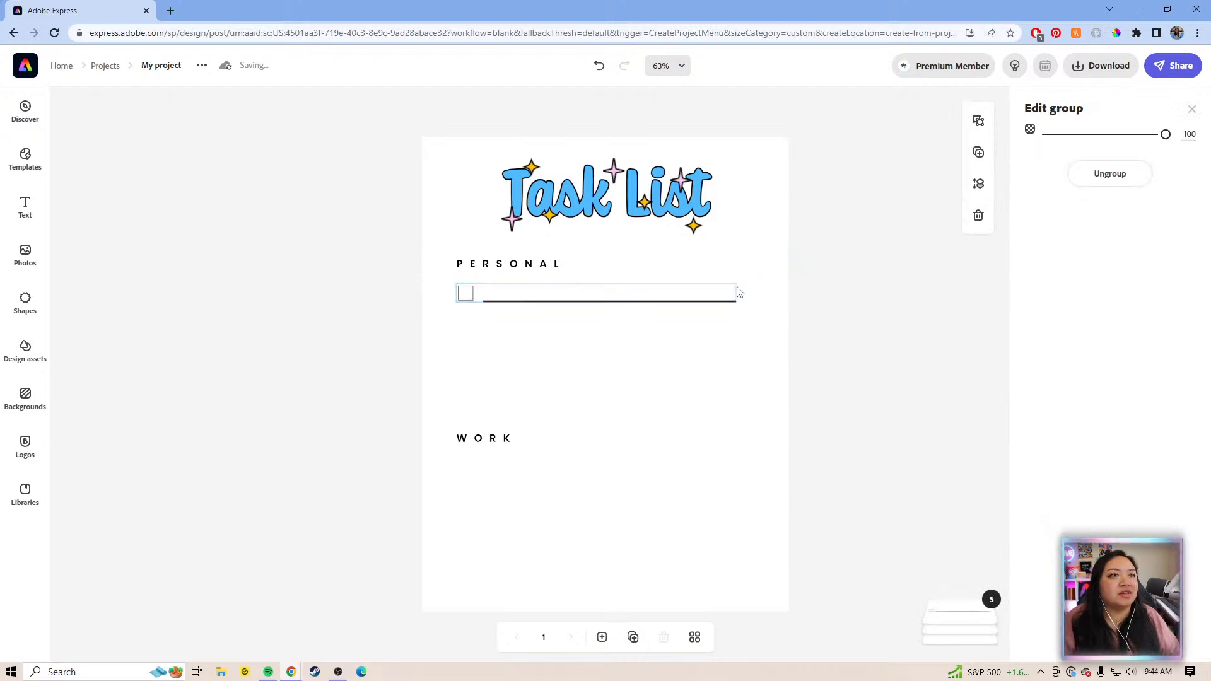
left_click_drag(735, 286, 721, 284)
left_click(789, 302)
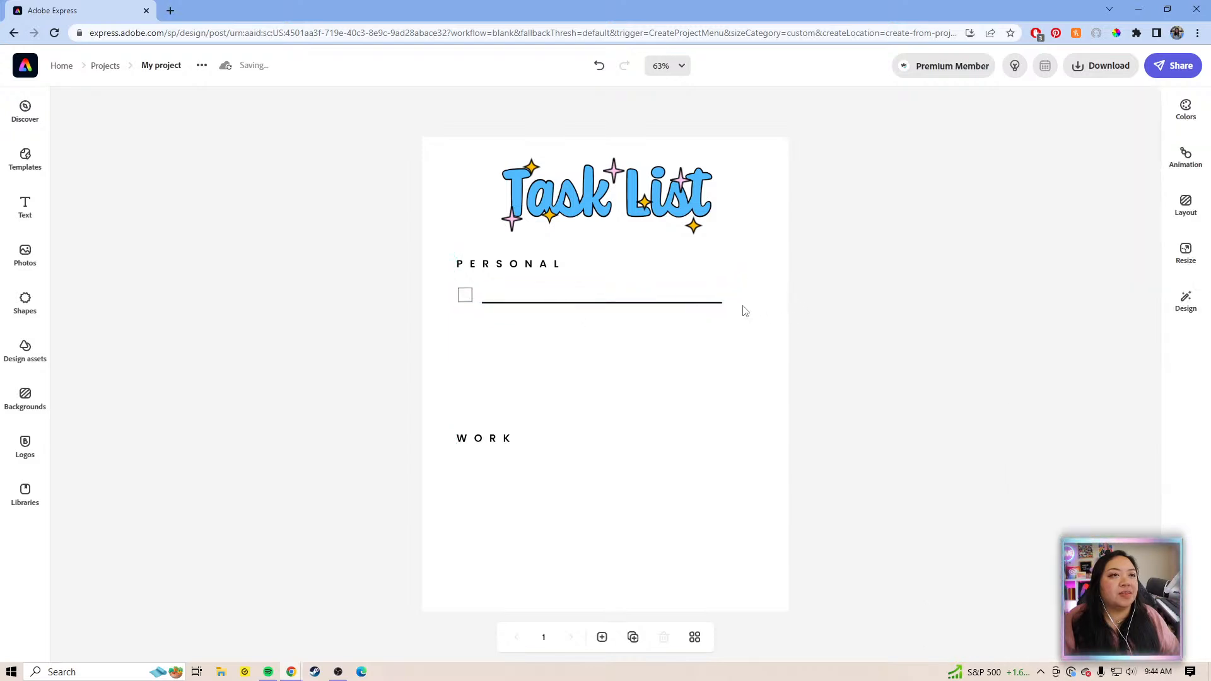
- Ungroup the checkbox and line, and extend only the line farther toward the right page margin
left_click(719, 306)
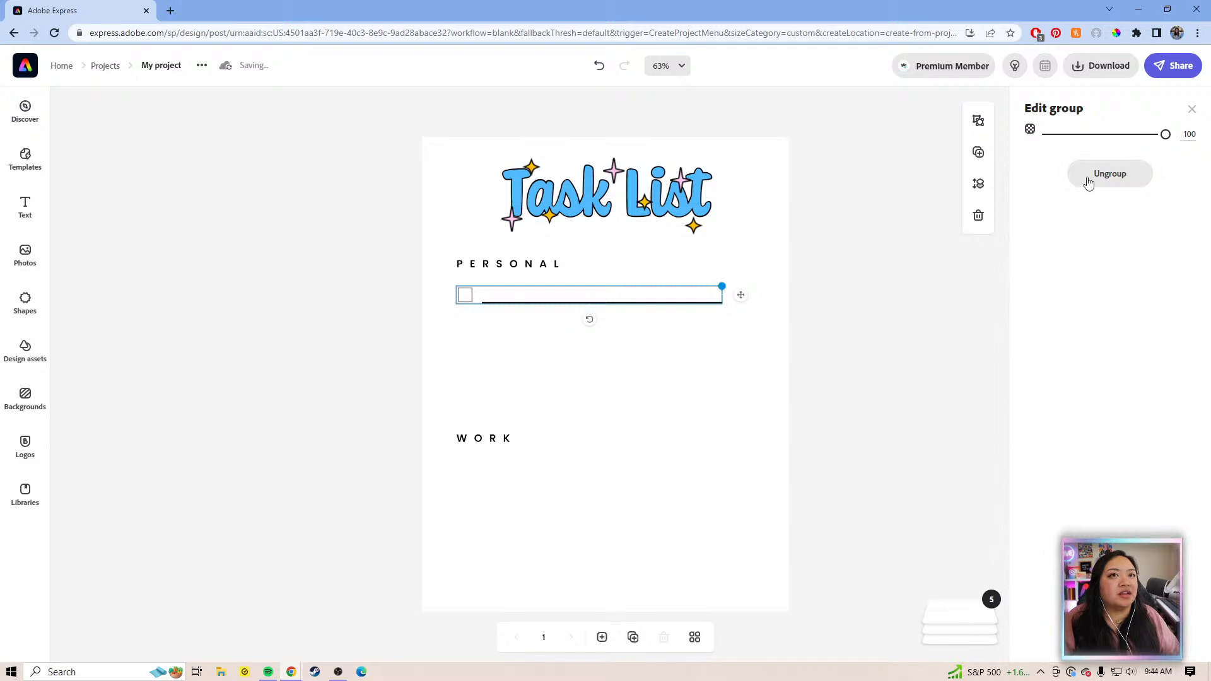
left_click(1086, 178)
left_click(900, 344)
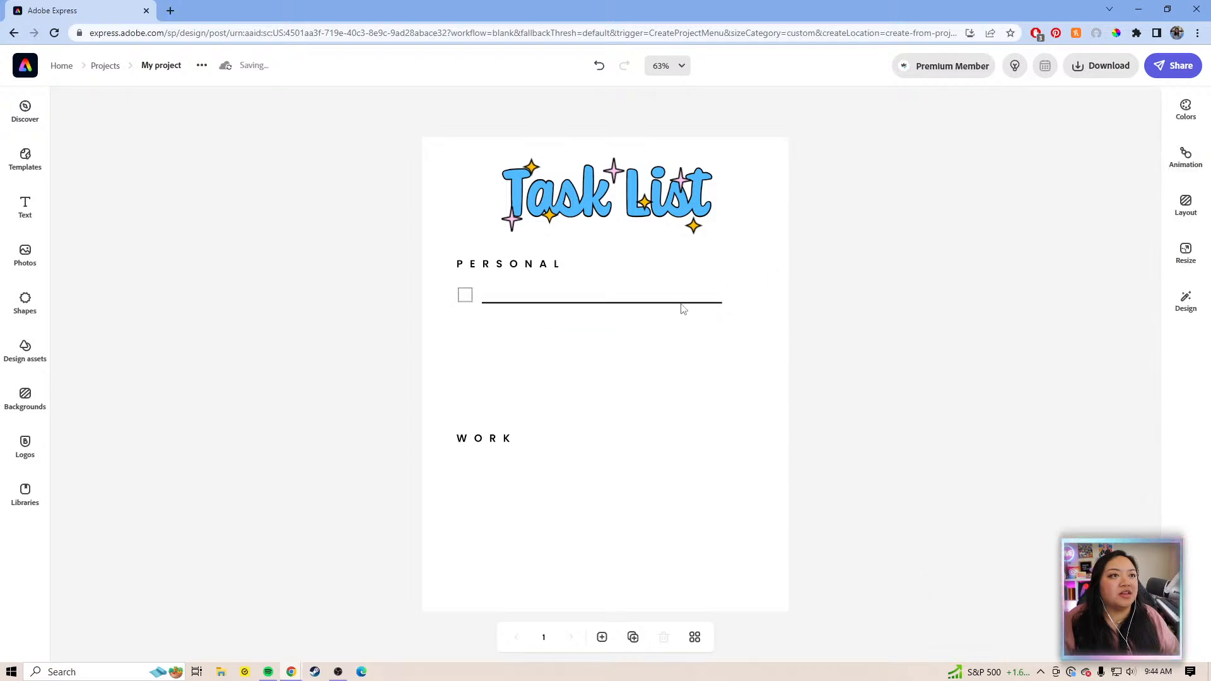
left_click(689, 305)
left_click(687, 303)
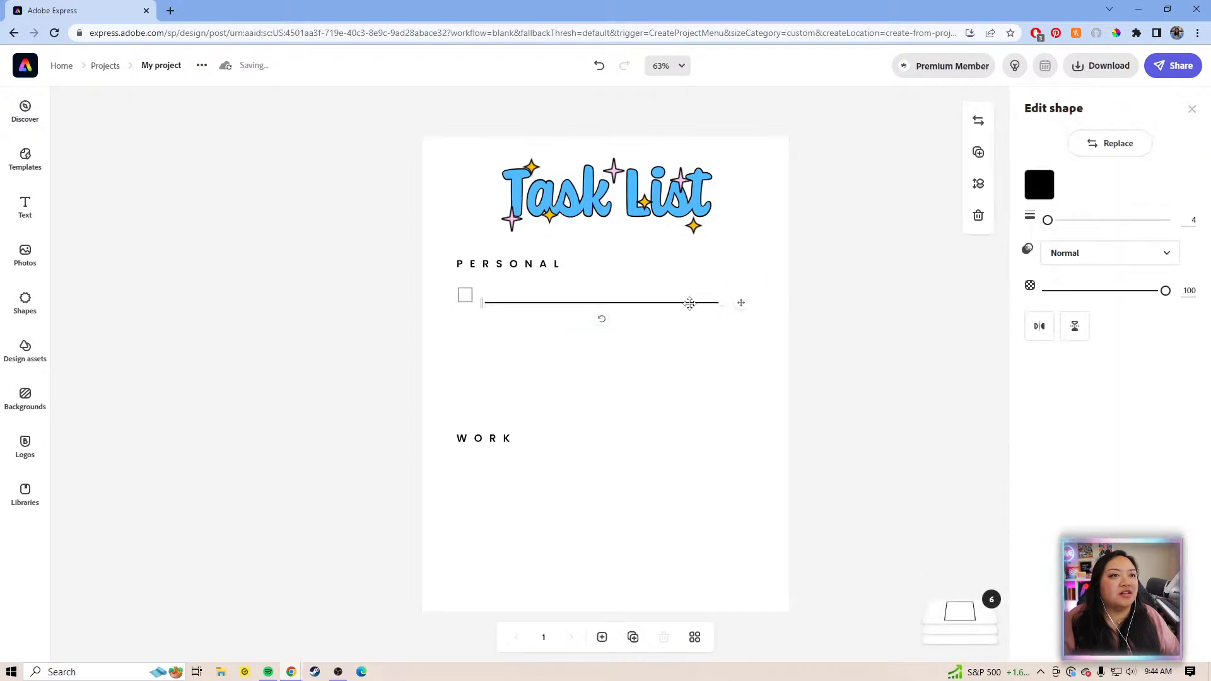
mouse_move(738, 306)
left_mouse_down()
mouse_move(722, 302)
mouse_move(744, 301)
left_mouse_up()
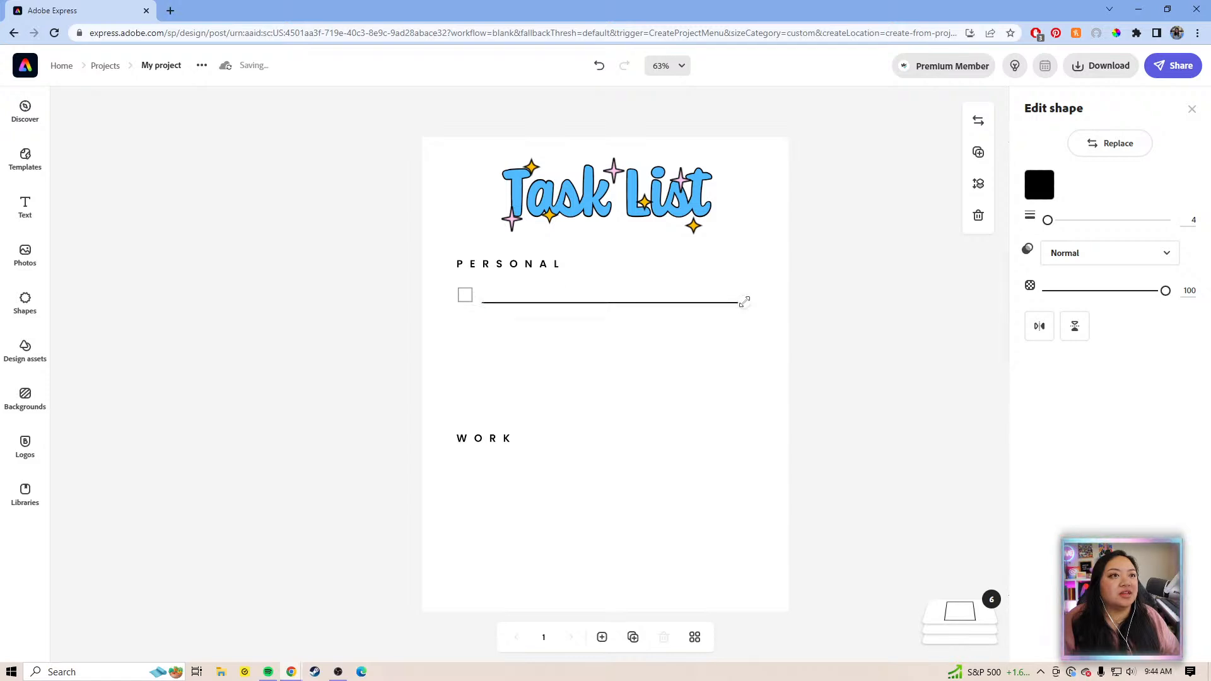
left_click(883, 327)
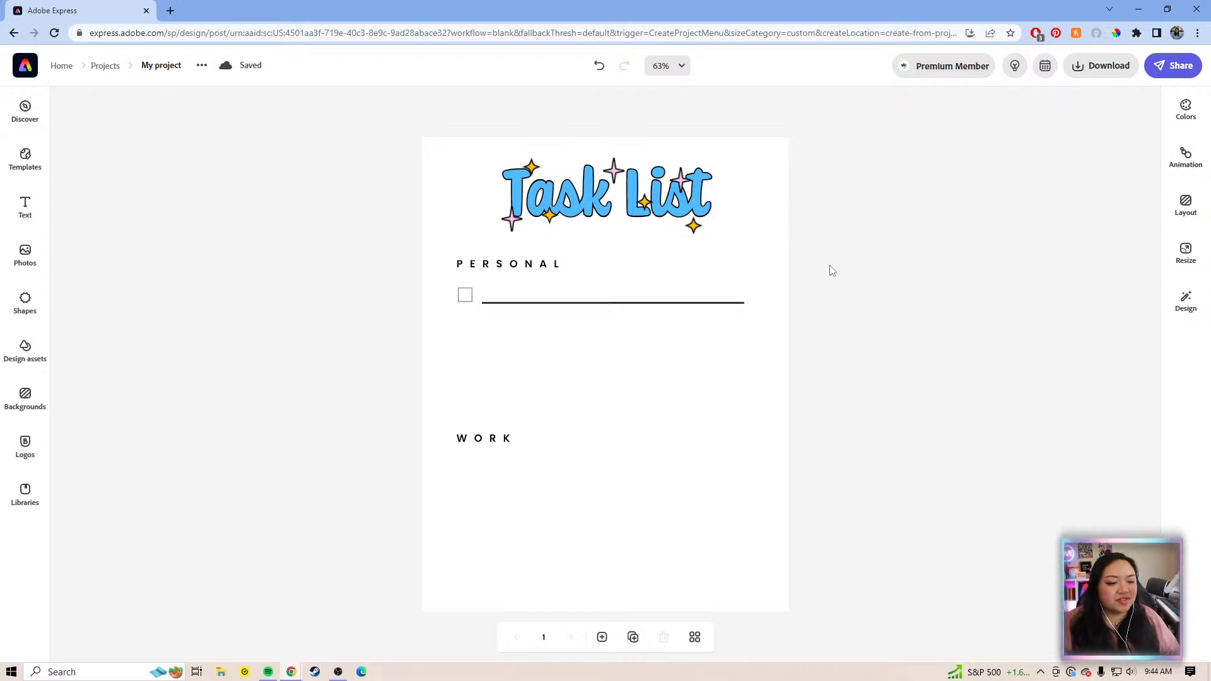
- Group the checkbox and line again and duplicate the row twice, stacking the copies below it under "Personal"
left_click_drag(873, 322, 406, 287)
left_click(1127, 205)
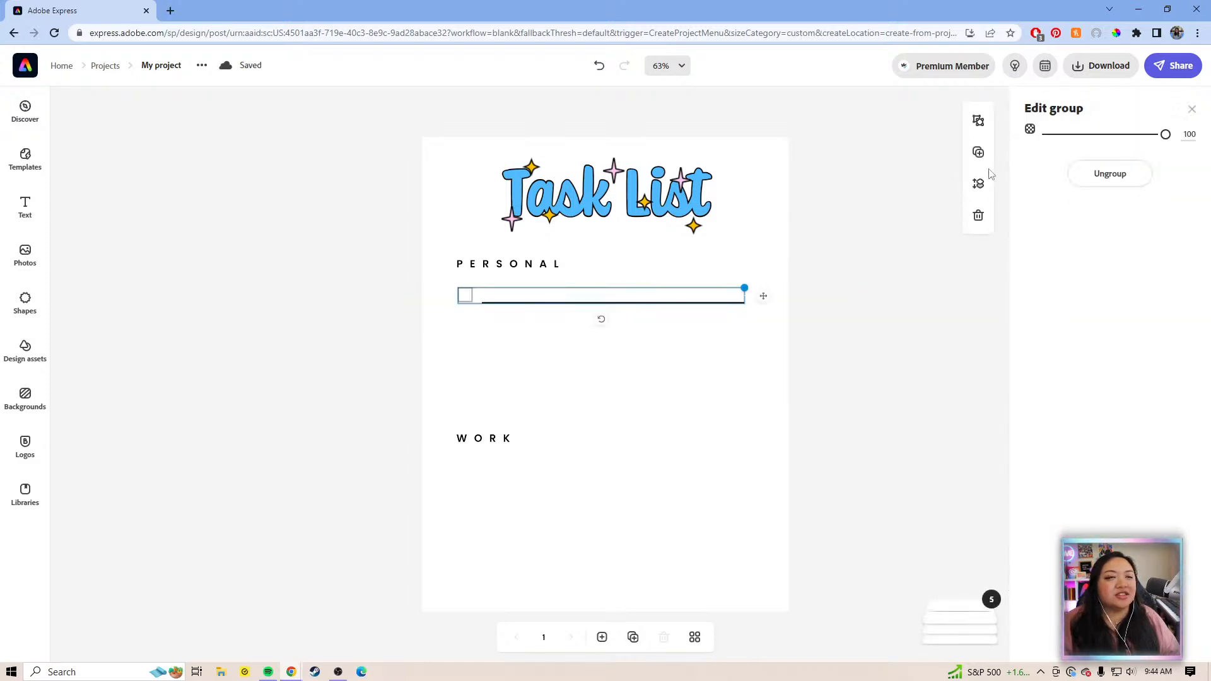
left_click(978, 152)
left_click_drag(776, 311, 772, 358)
key("ctrl+d")
left_click(978, 152)
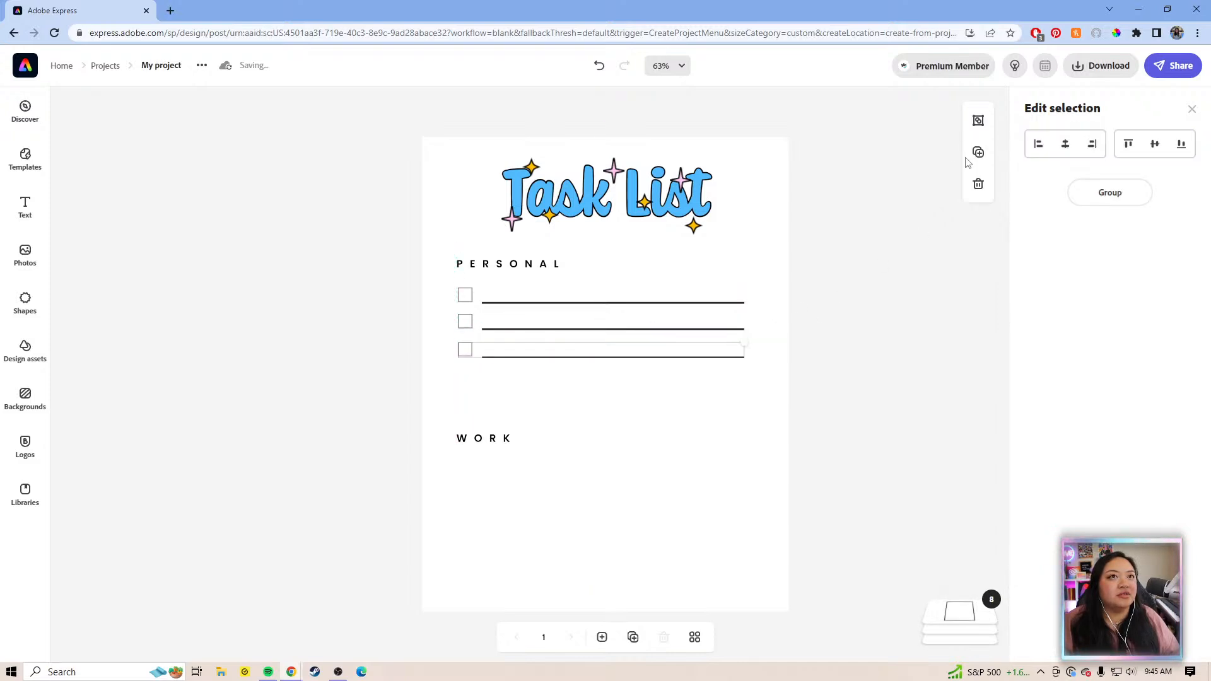
left_click(1192, 111)
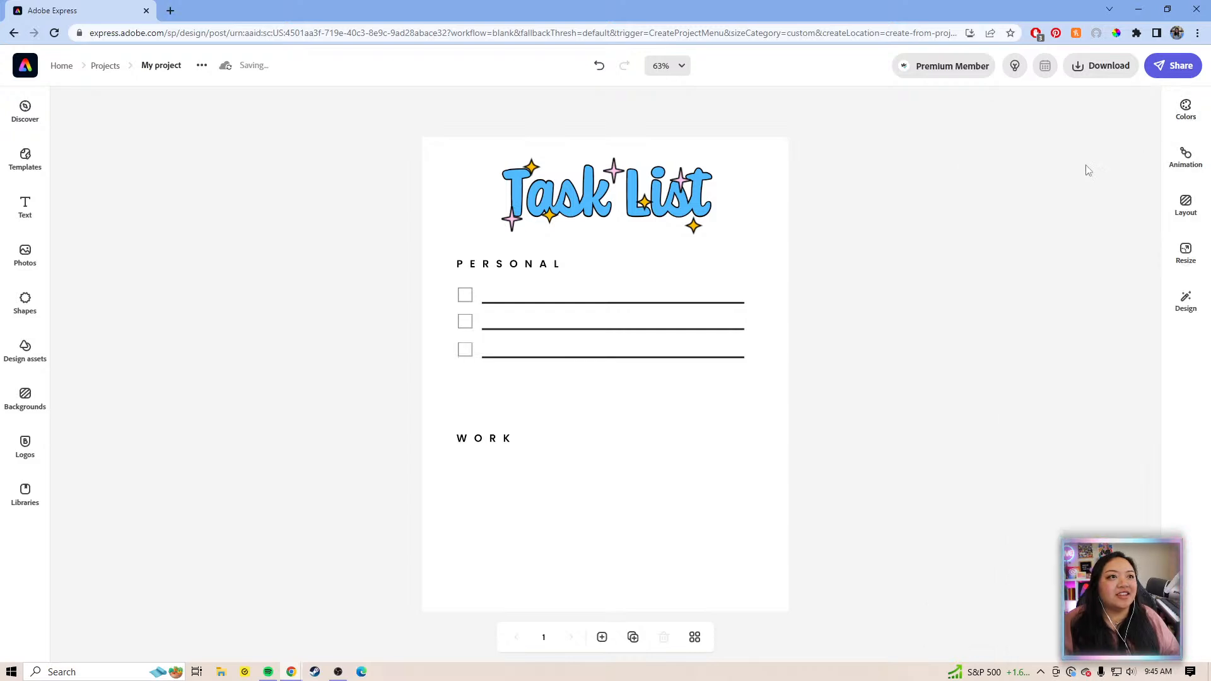
left_click(717, 364)
left_click(978, 152)
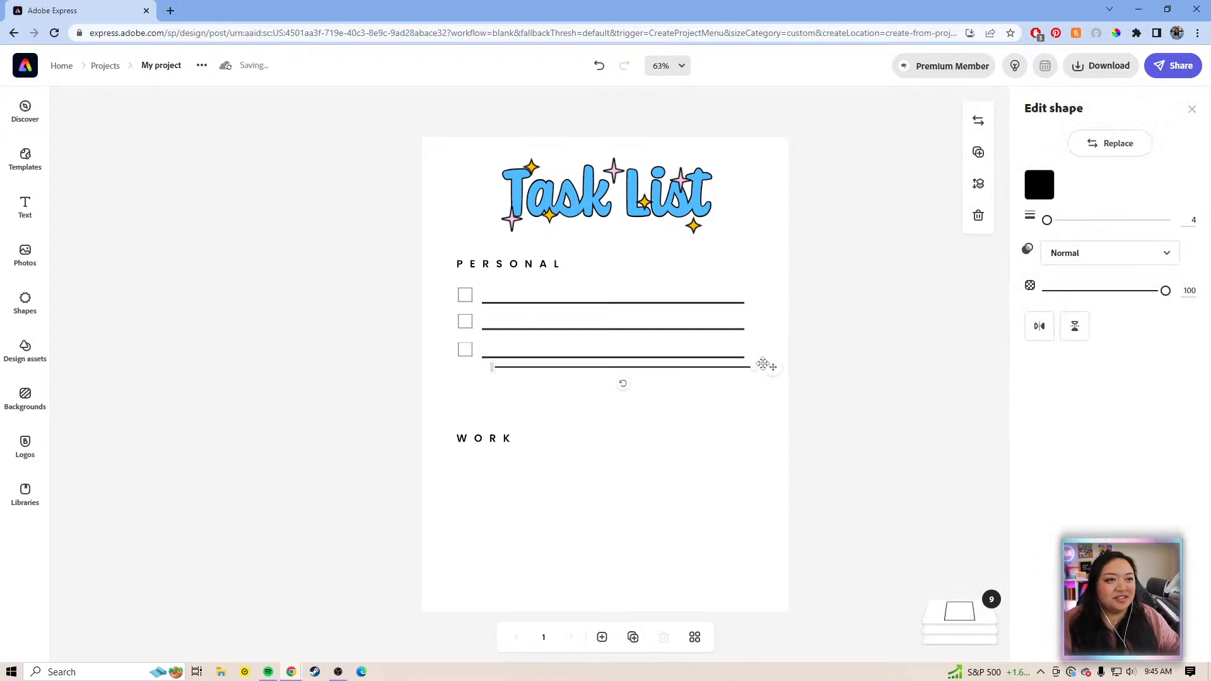
key("ctrl+z")
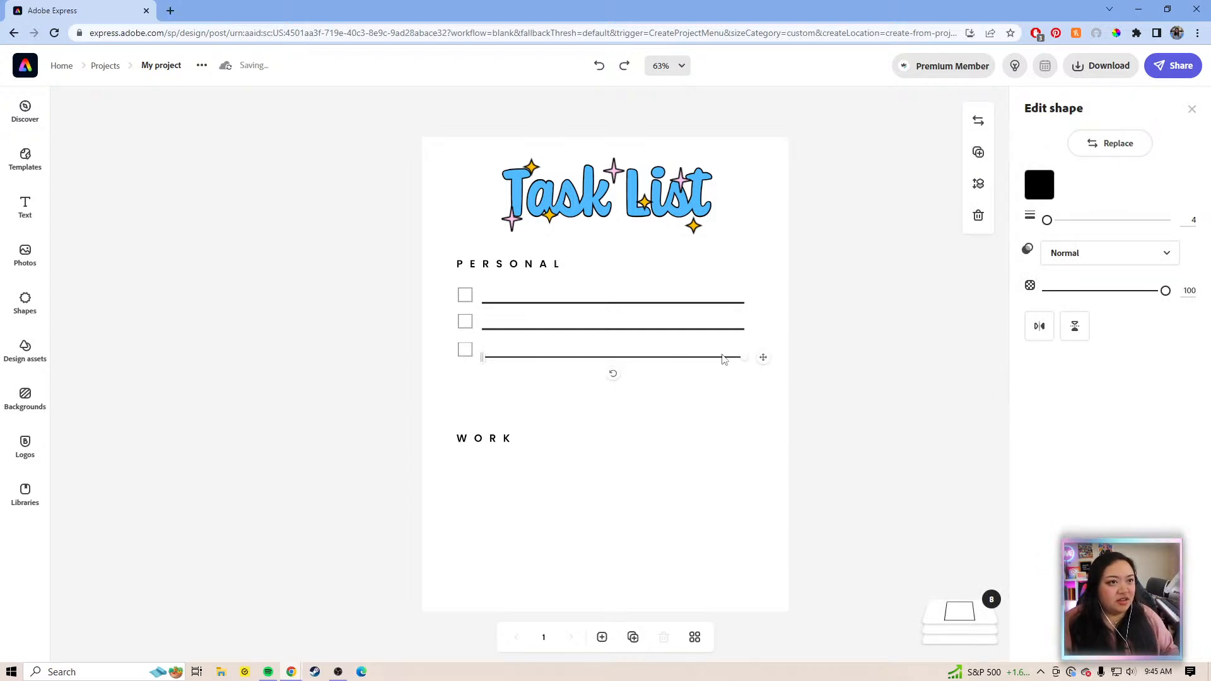
- Group the checkbox and line of the third row under "Personal"
left_click(802, 362)
left_click(577, 359)
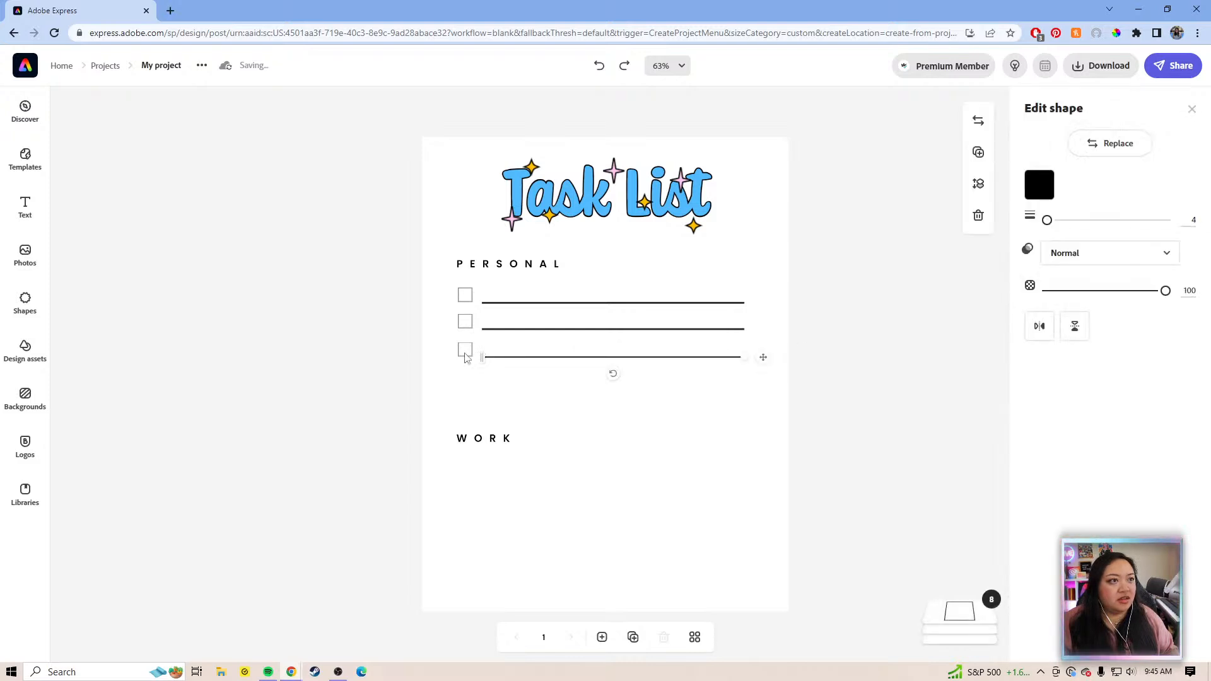
left_click(464, 350)
left_click_drag(865, 366, 448, 343)
left_click(1106, 196)
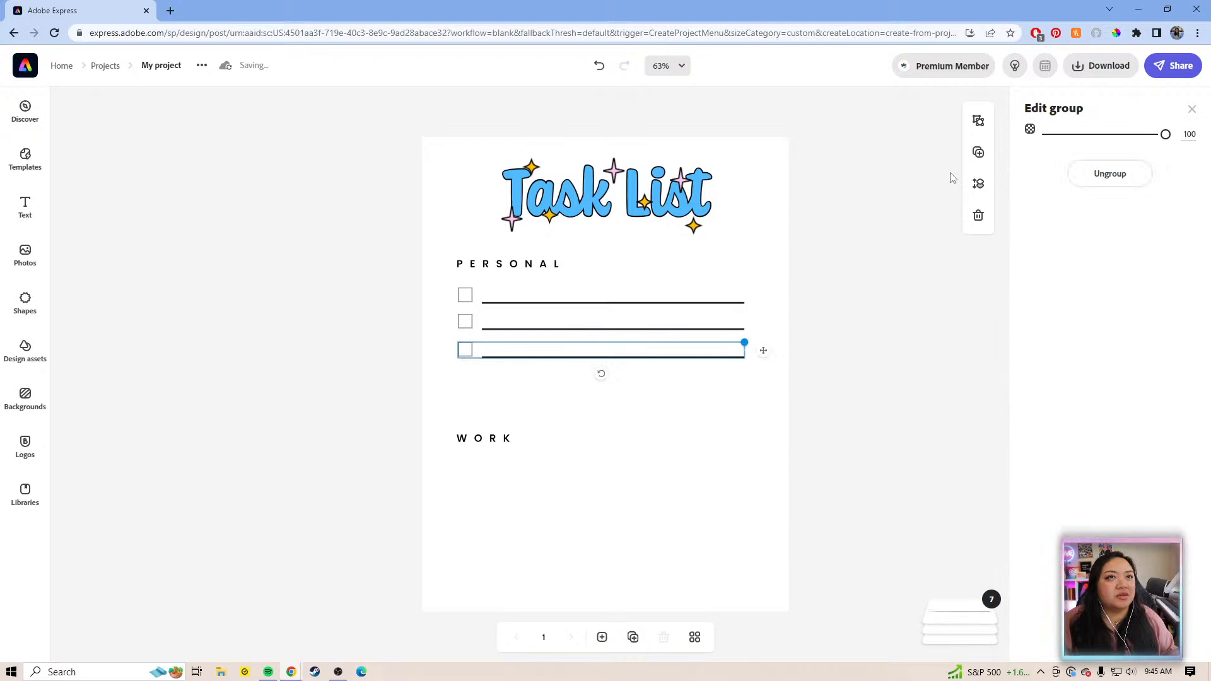
- Duplicate the third row and place the copy below it as the fourth row, nudging it down to even out the spacing
left_click(978, 153)
left_click_drag(773, 360, 763, 379)
left_click(872, 370)
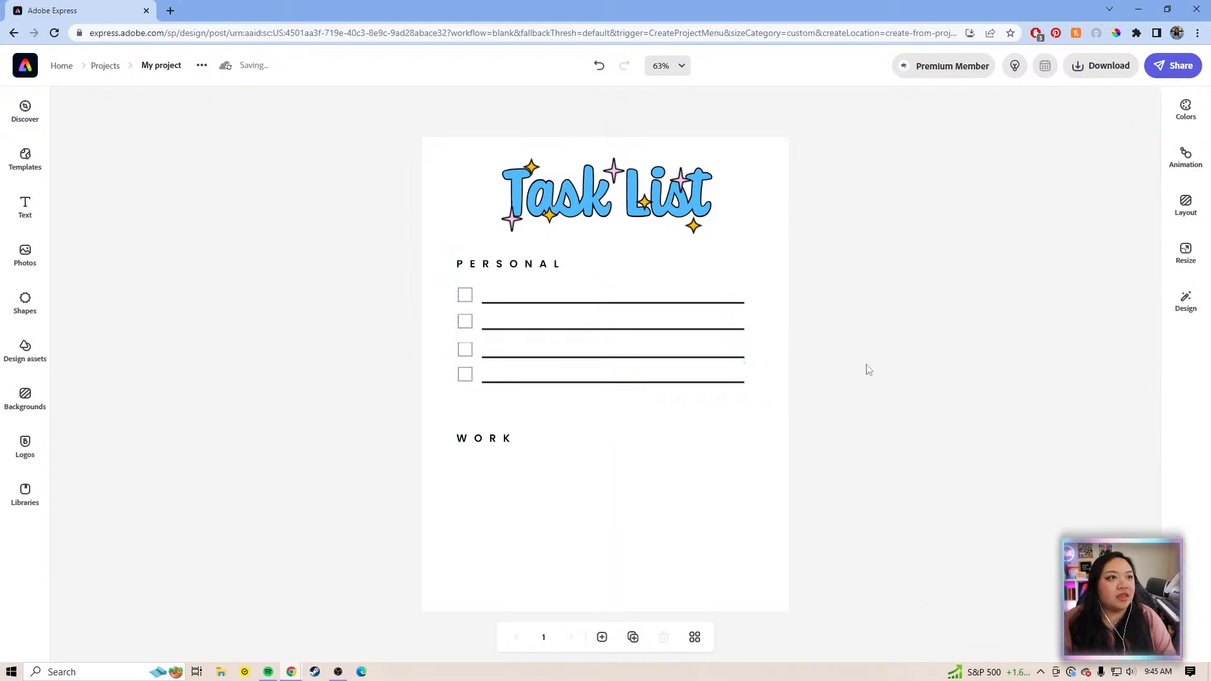
left_click_drag(859, 394, 452, 377)
key("Down")
key("Down")
key("Down")
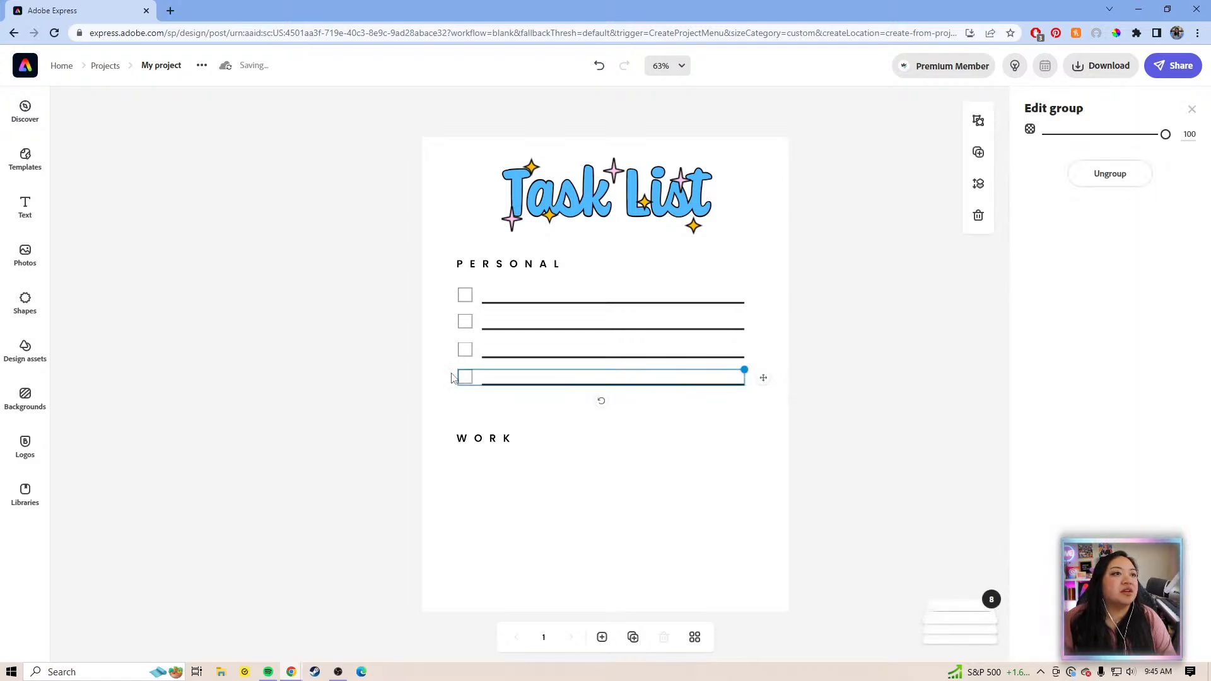
left_click(857, 403)
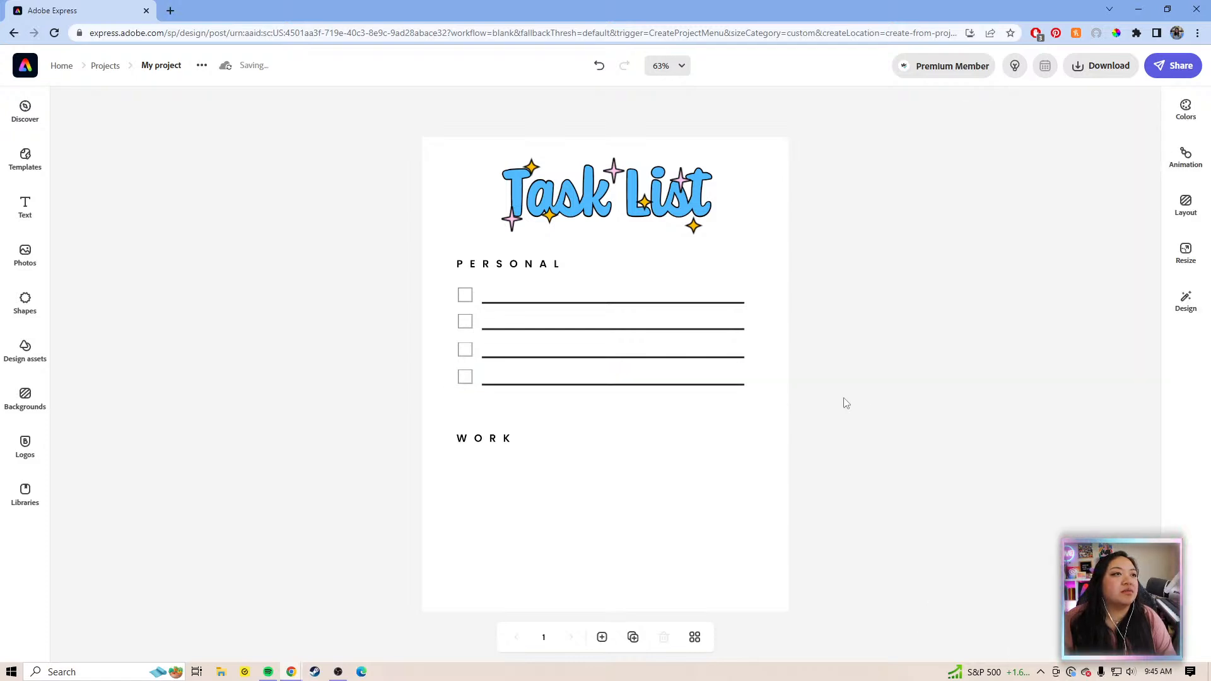
left_click_drag(818, 401, 442, 372)
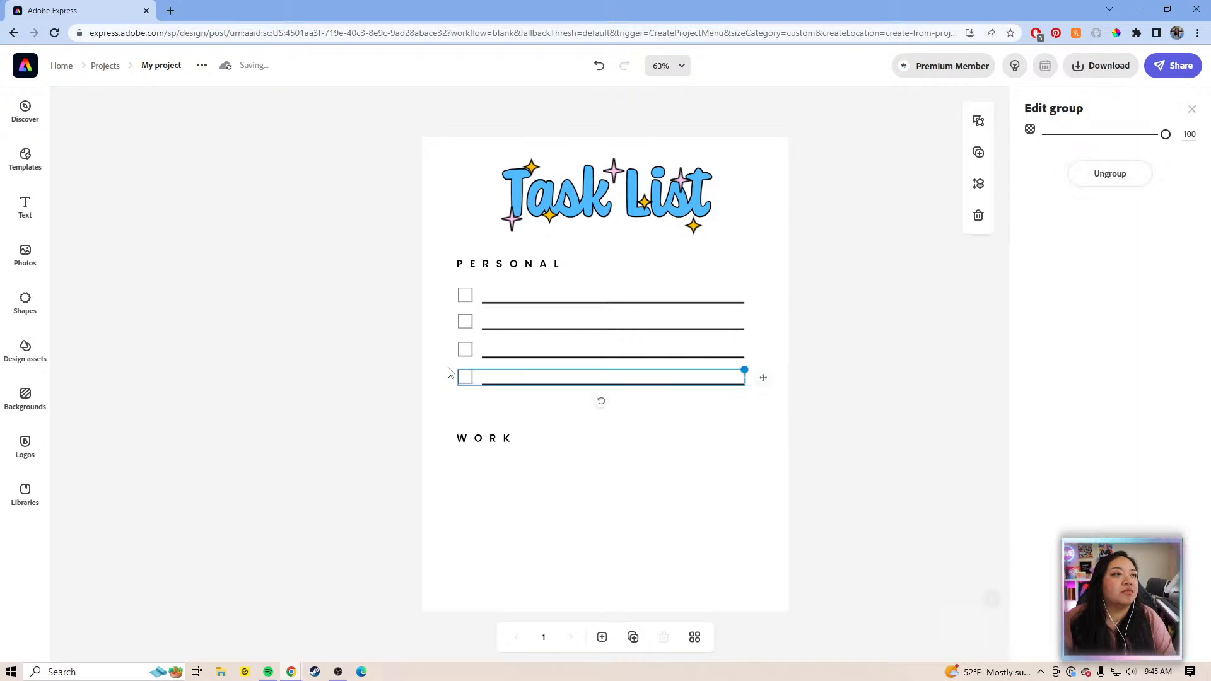
left_click(854, 407)
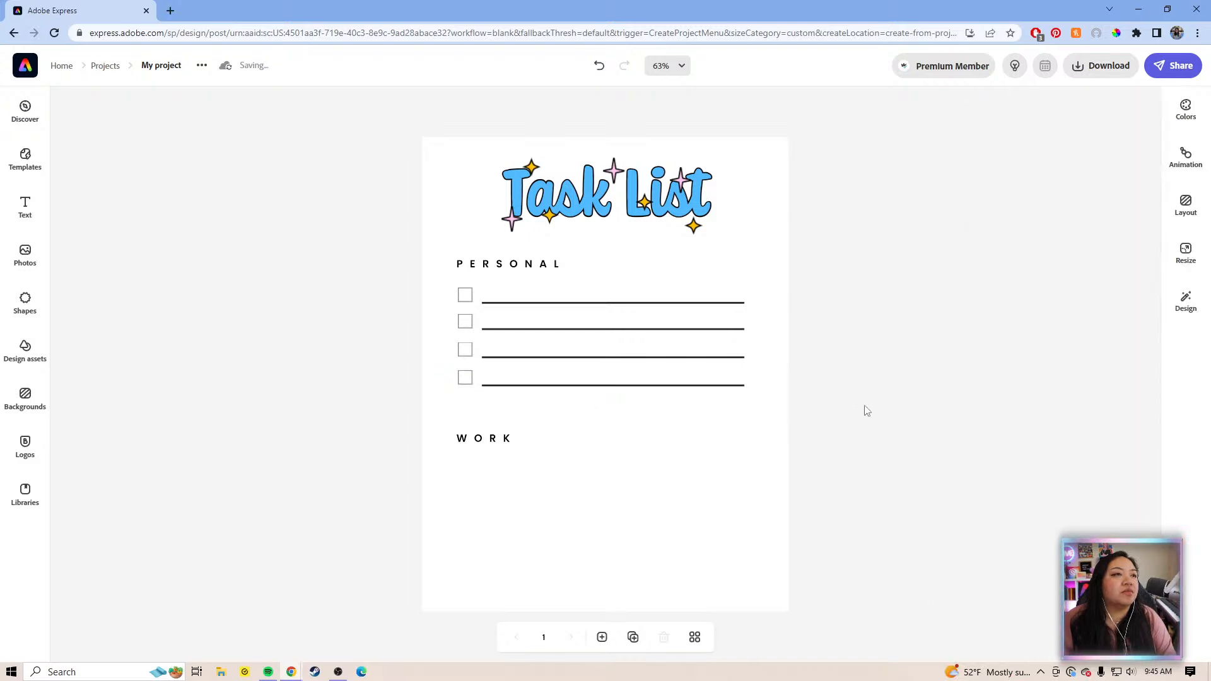
- Duplicate the fourth row and place the copy above "Work" as the fifth row, nudging it up to even out the spacing
left_click_drag(866, 407, 441, 371)
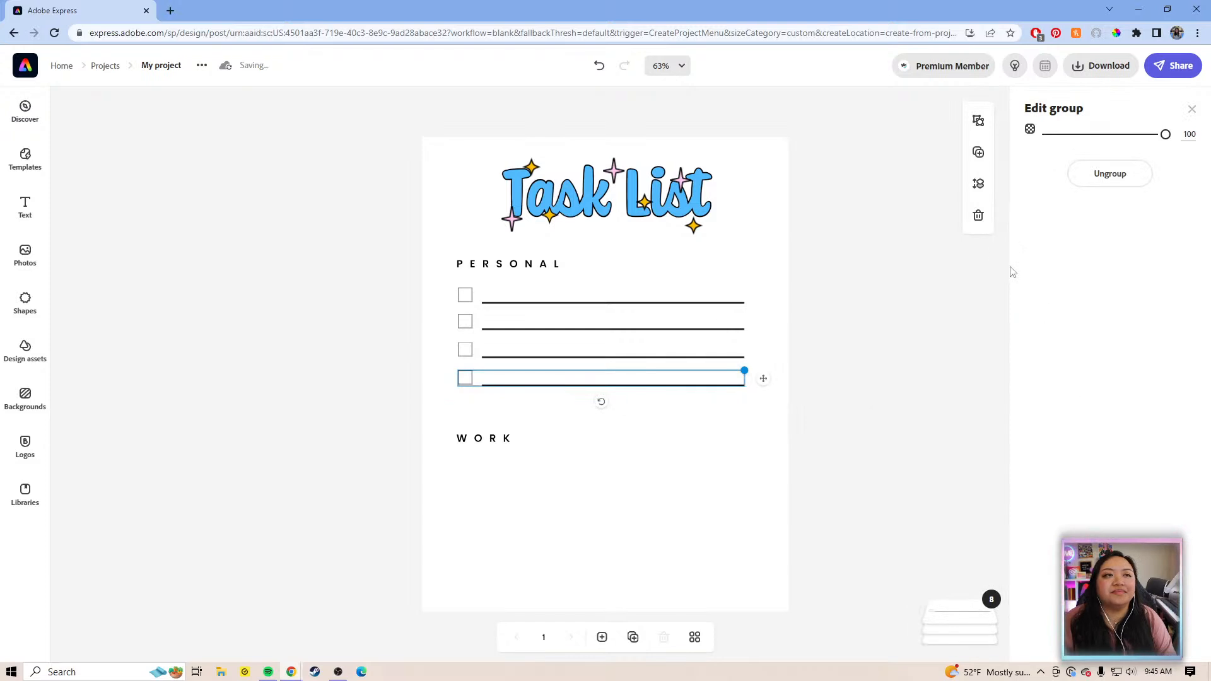
left_click(979, 152)
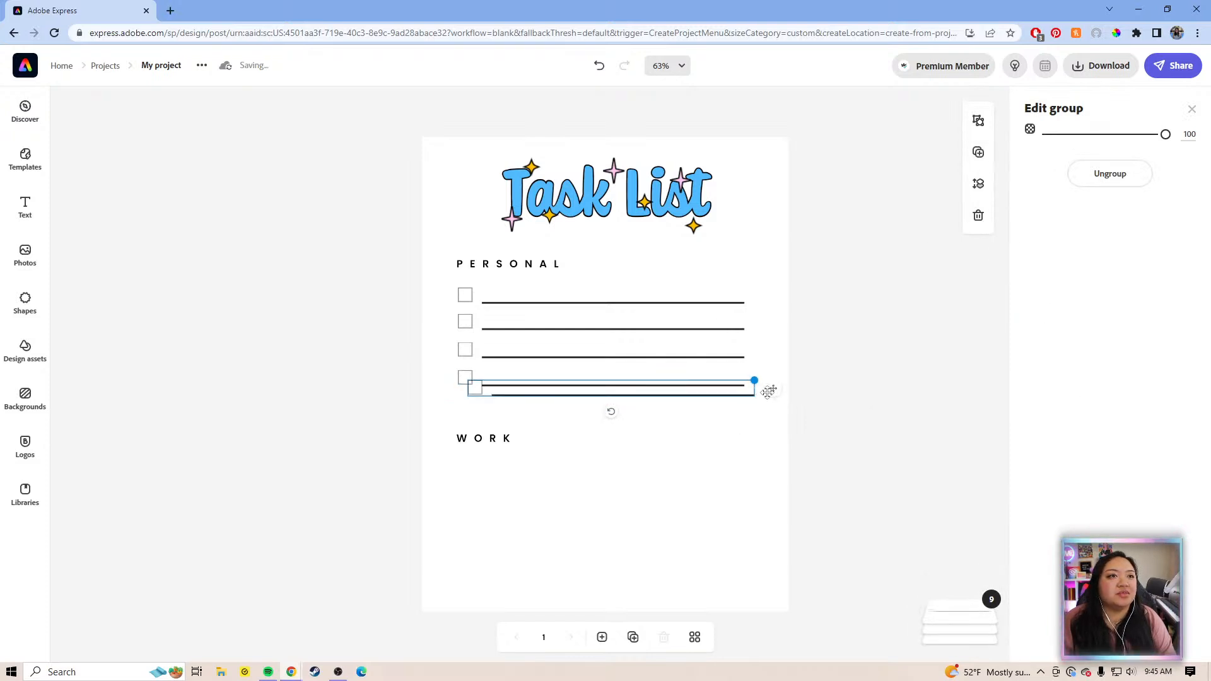
left_click_drag(769, 415, 765, 417)
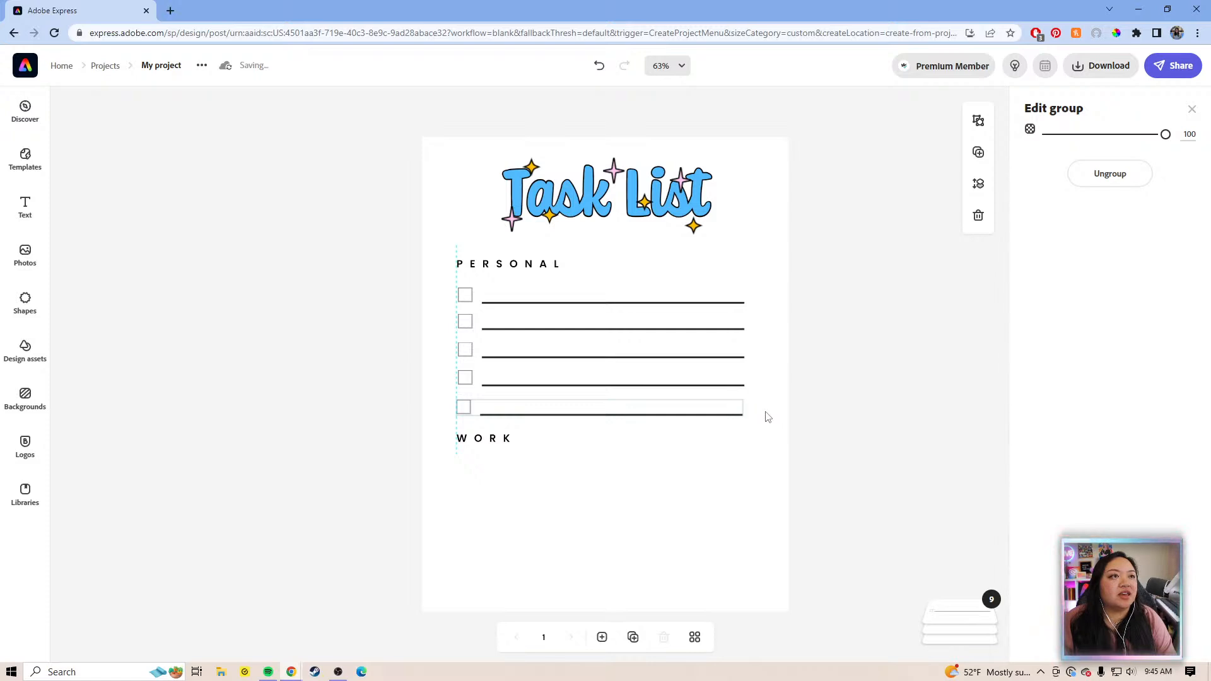
left_click(900, 399)
left_click_drag(853, 434, 446, 399)
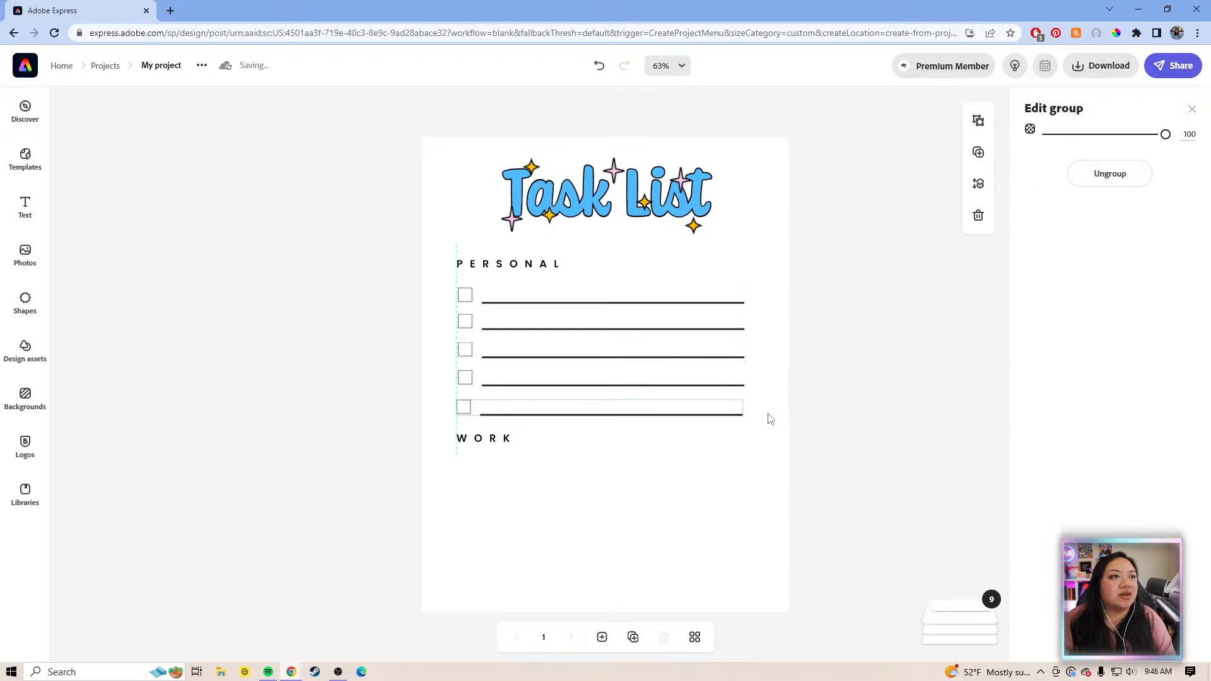
key("Up")
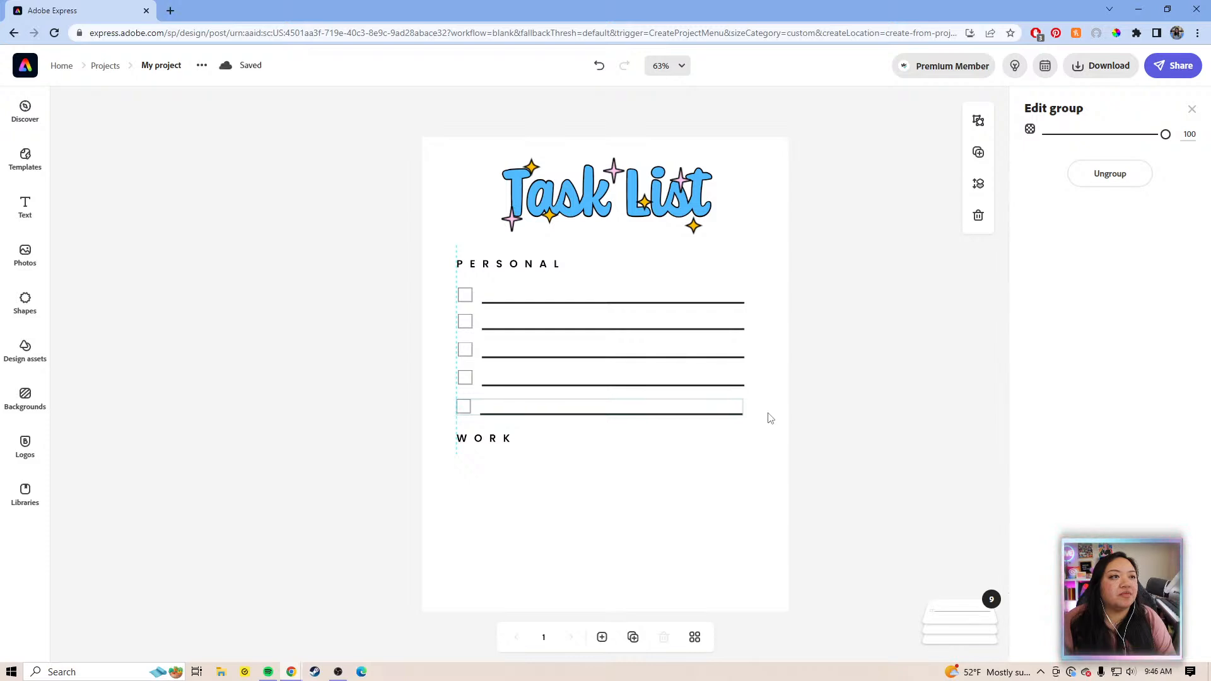
left_click(878, 437)
left_click_drag(823, 439, 451, 405)
key("Up")
left_click(822, 430)
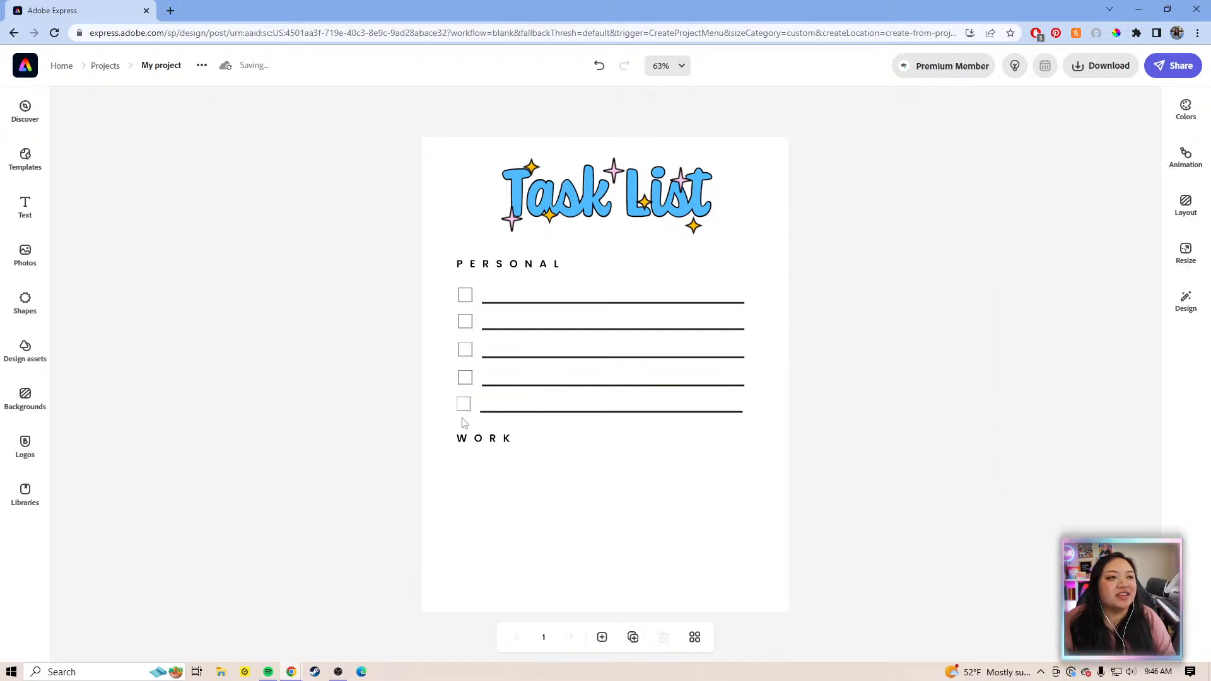
- Add a text box, set its line spacing and letter spacing to 0, and widen it so the placeholder fits on one line
left_click(31, 216)
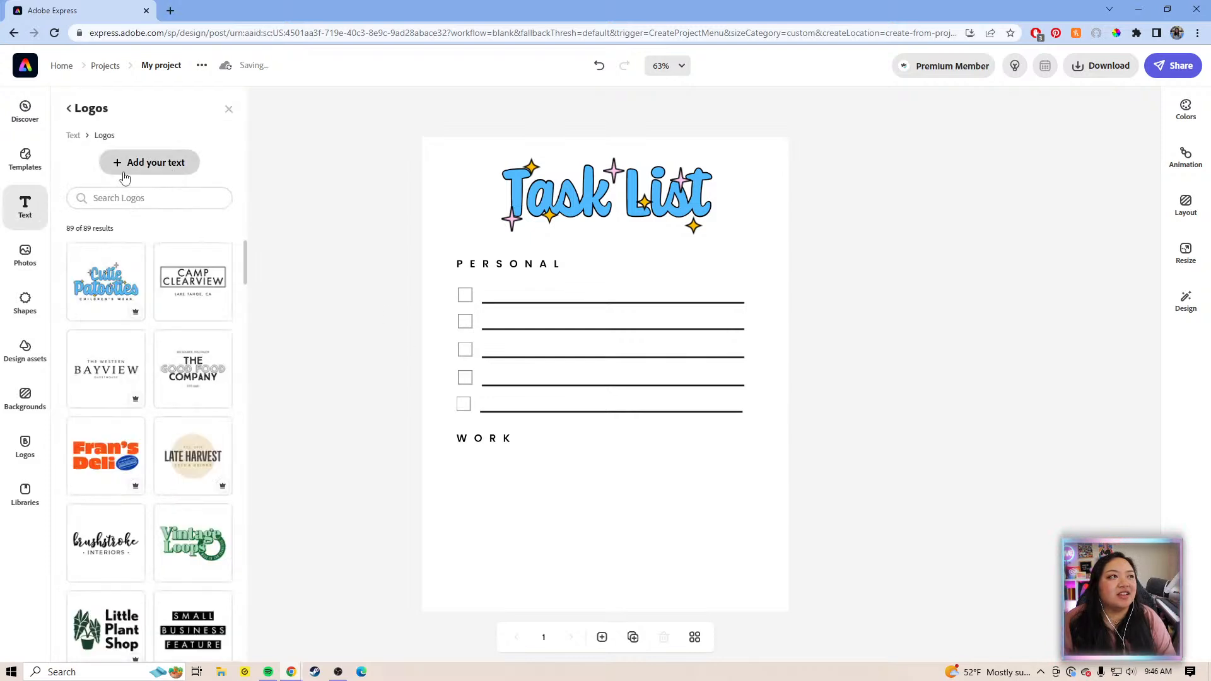
left_click(143, 163)
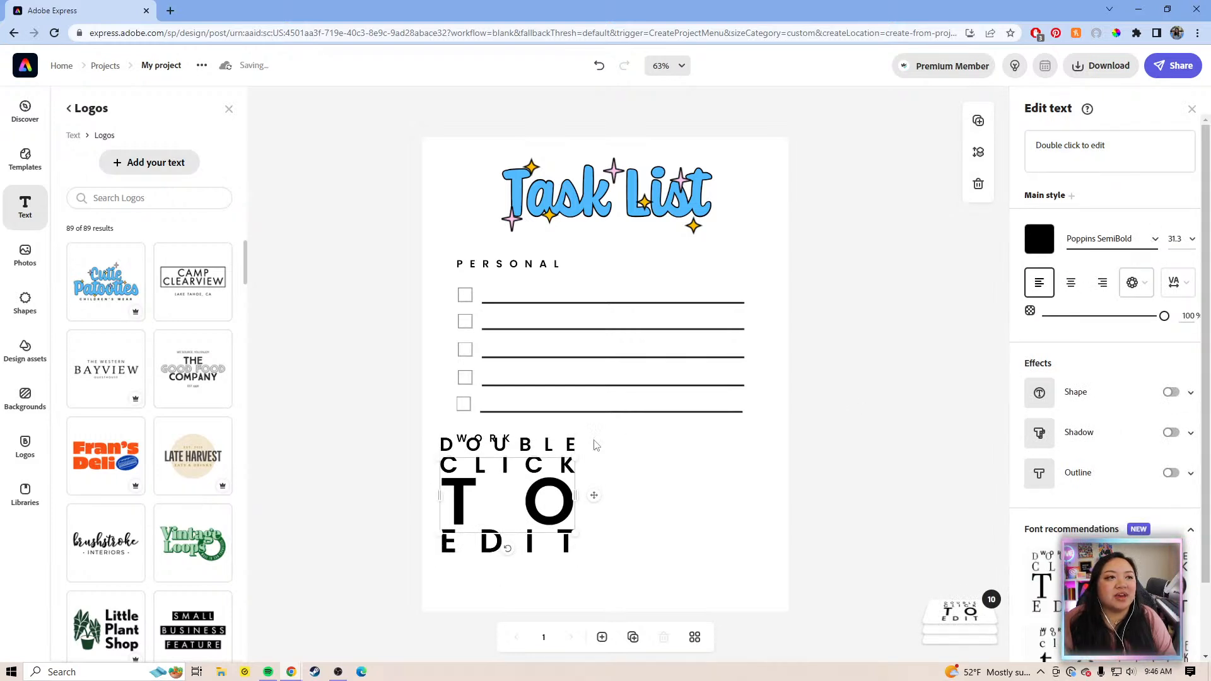
left_click_drag(594, 495, 758, 526)
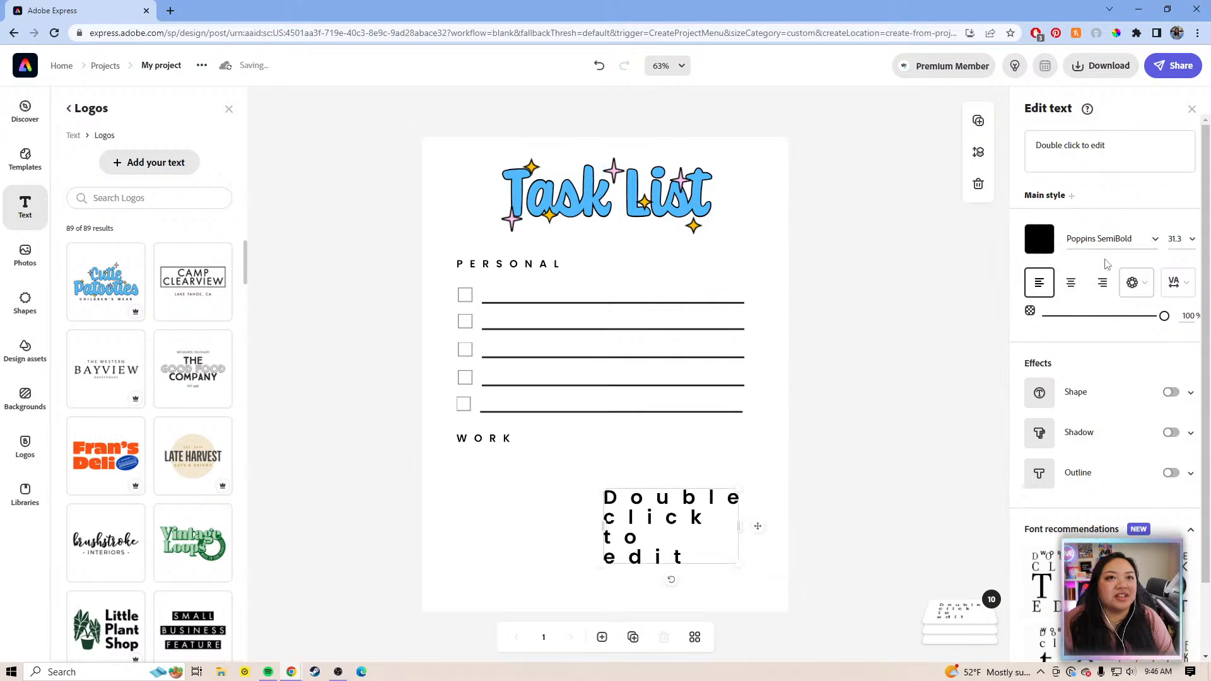
left_click(1177, 282)
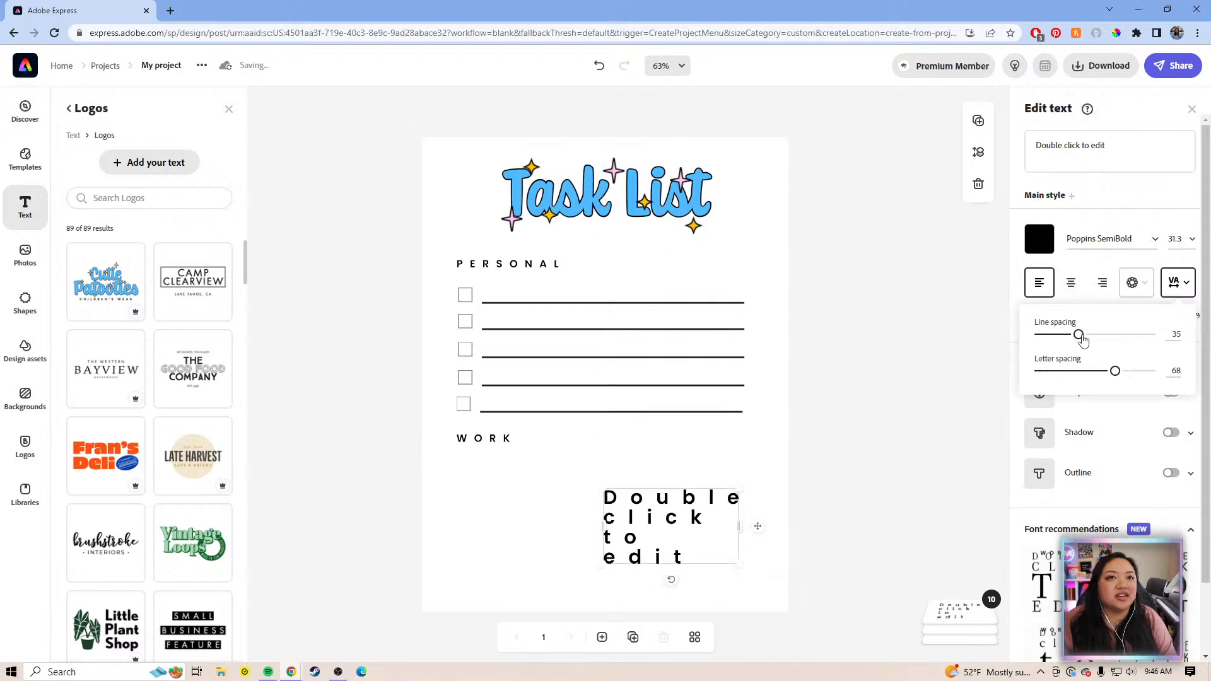
left_click_drag(1078, 334, 992, 332)
left_click_drag(1113, 372, 957, 378)
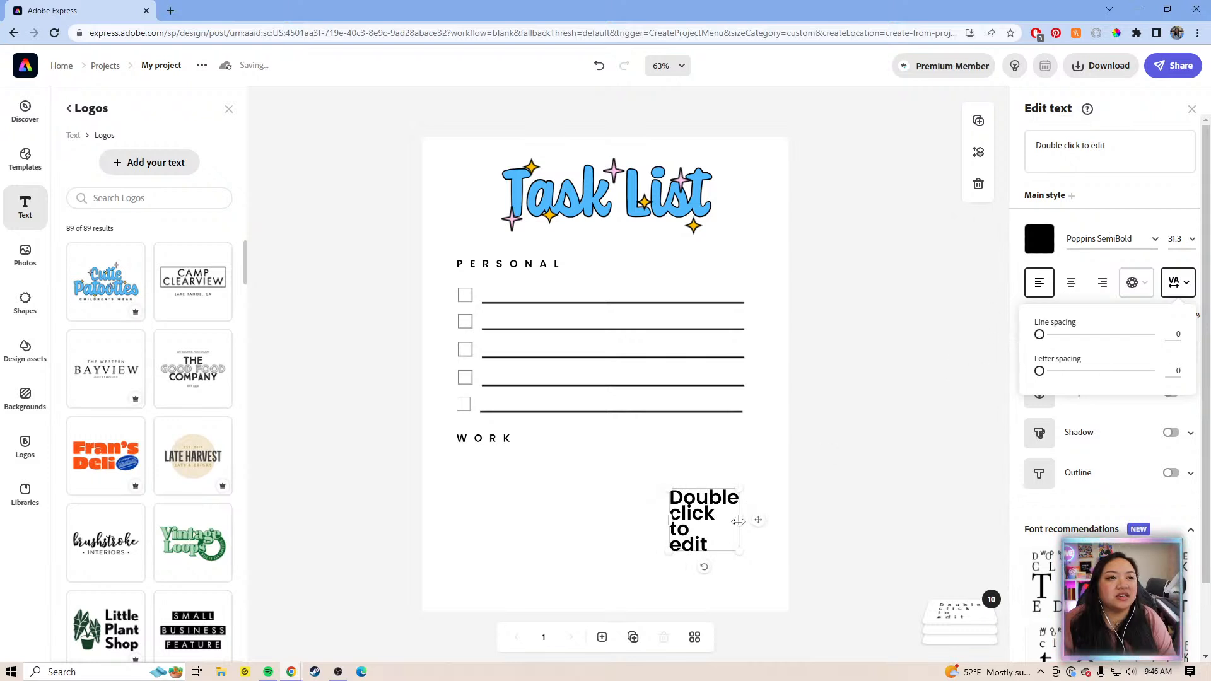
left_click_drag(738, 521, 906, 533)
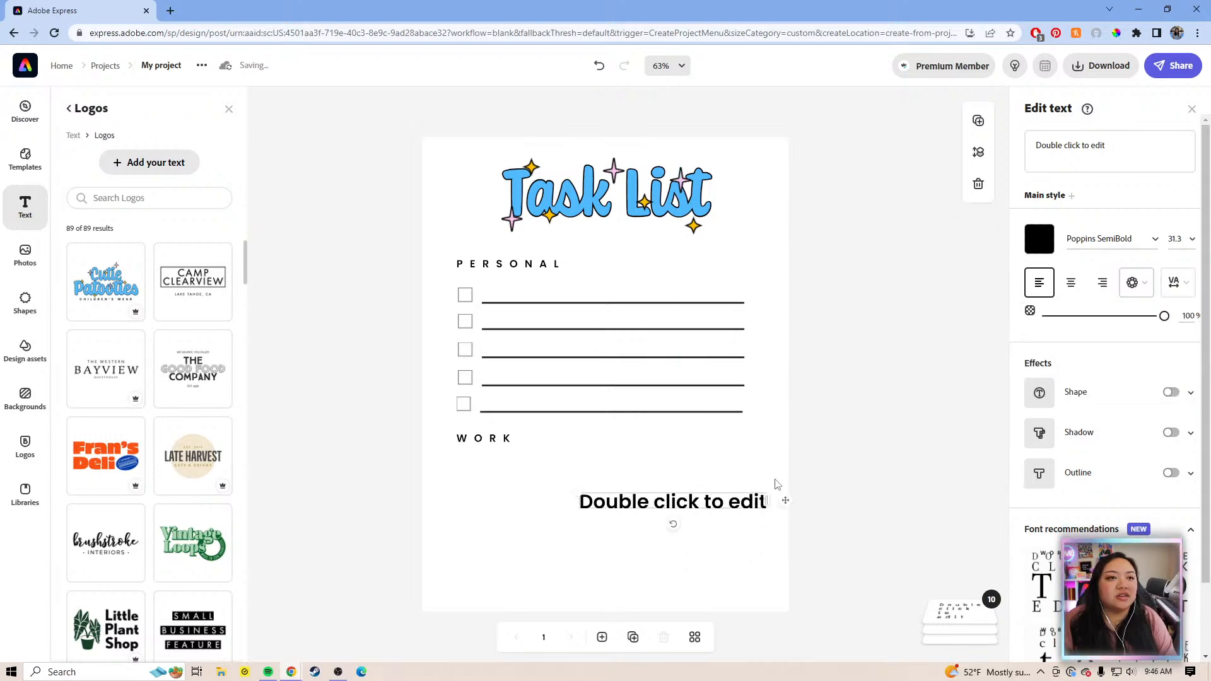
- Shrink the placeholder text to size 16.6 and place it on the first line under "Personal"
left_click_drag(587, 498, 674, 499)
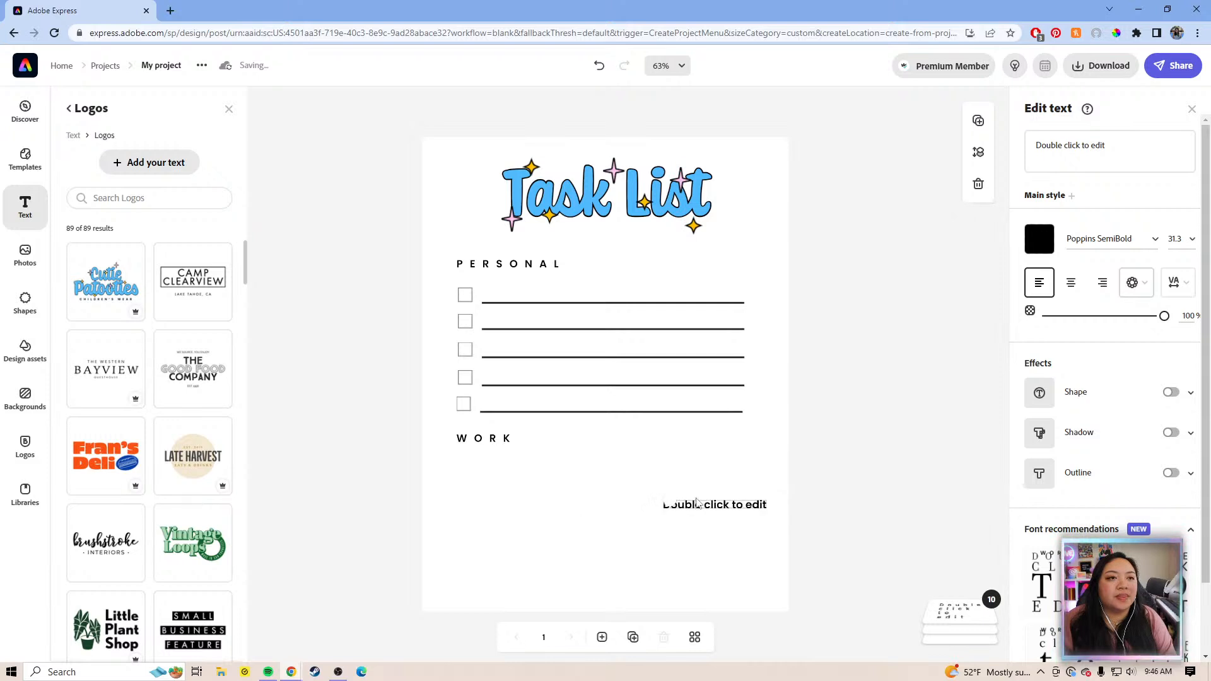
left_click_drag(782, 511, 604, 297)
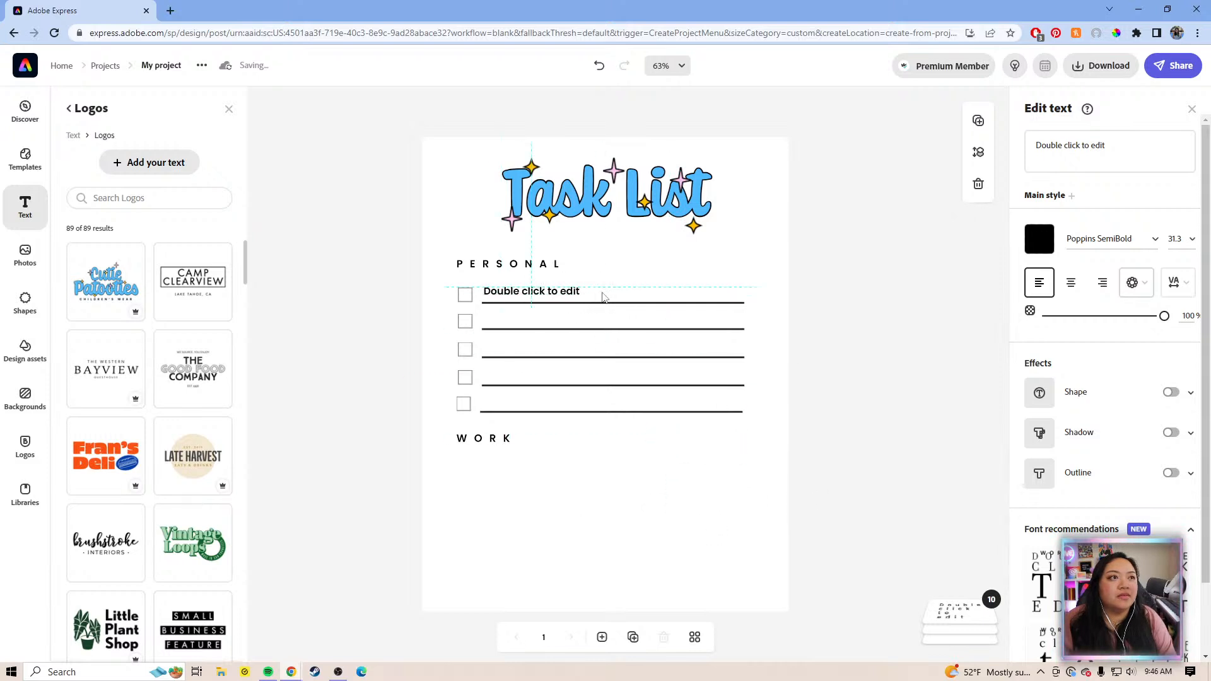
left_click(869, 400)
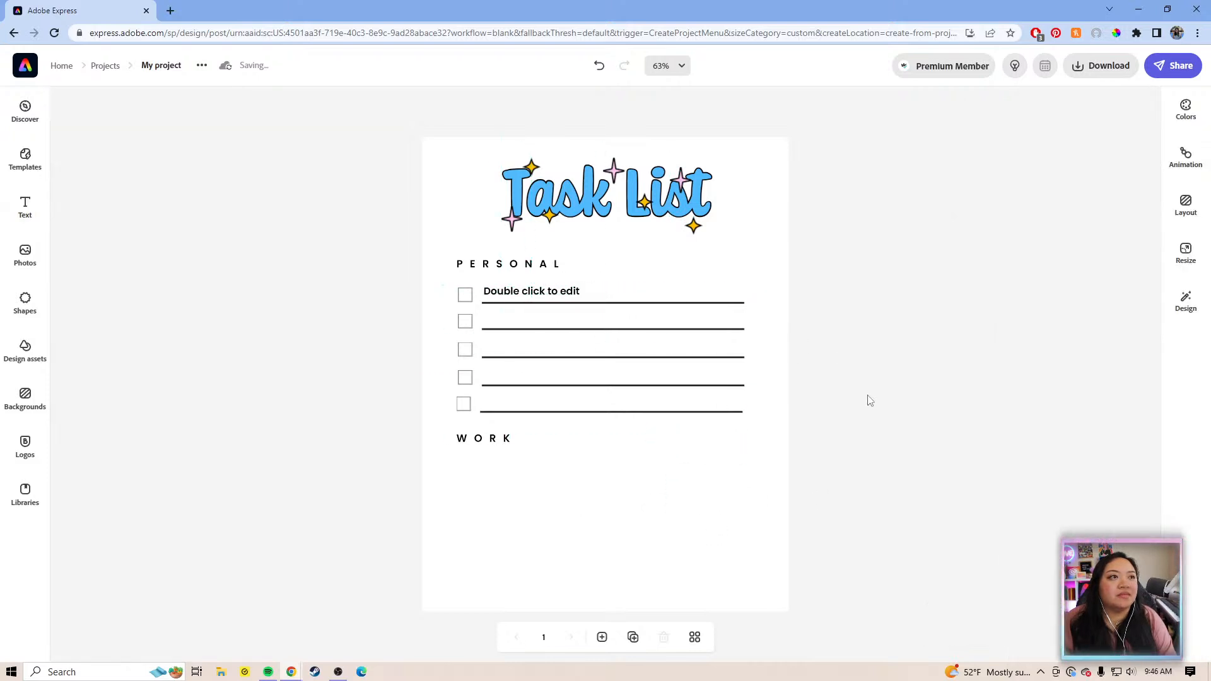
left_click(575, 298)
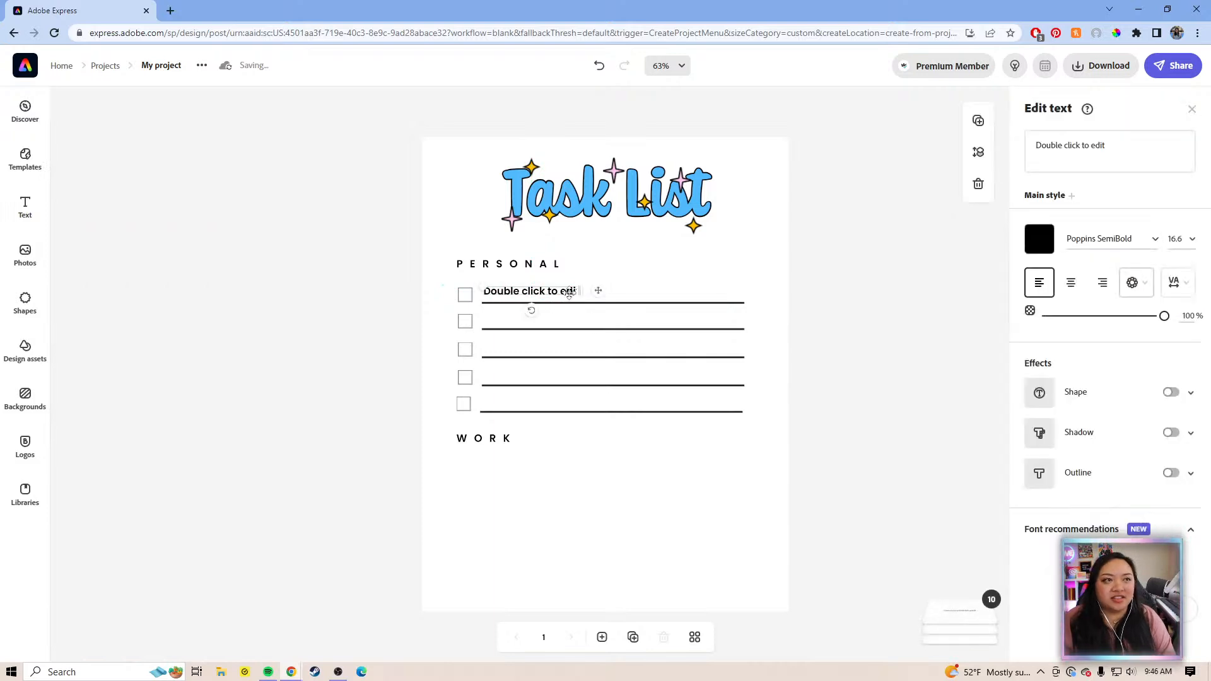
left_click(867, 375)
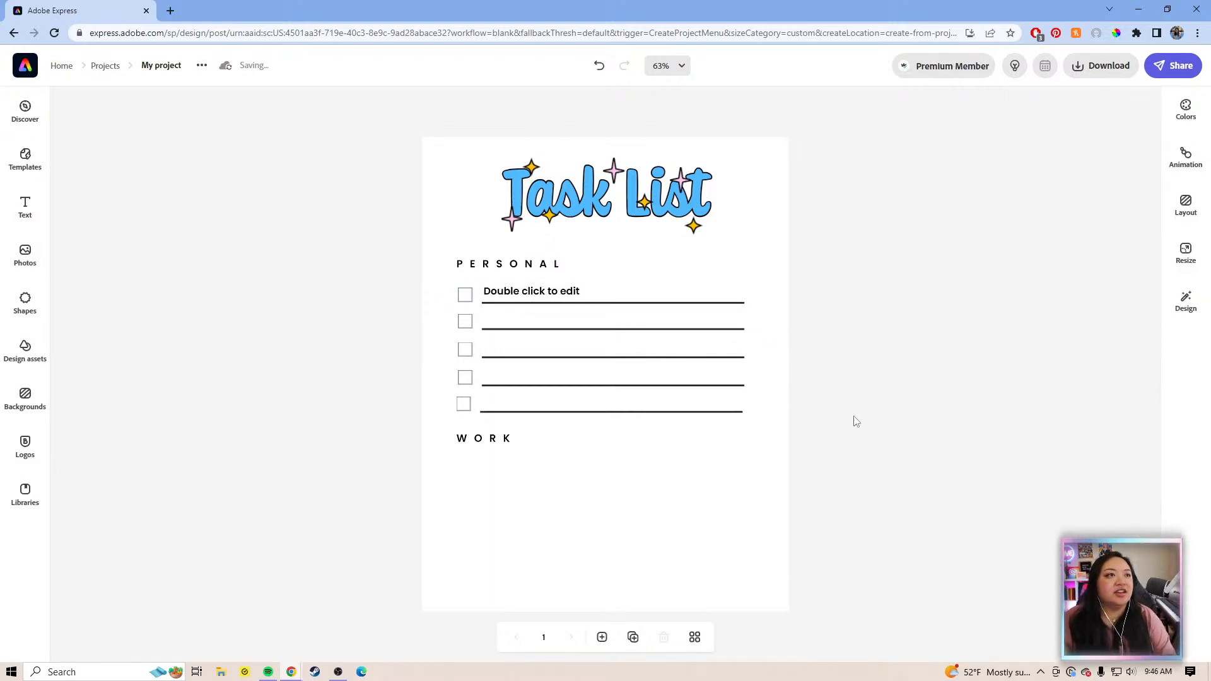
- Delete the placeholder text from the first line and group all five checkbox rows under "Personal"
left_click_drag(913, 439, 407, 289)
left_click(895, 409)
left_click_drag(919, 413, 507, 351)
left_click(879, 430)
left_click_drag(832, 420, 427, 289)
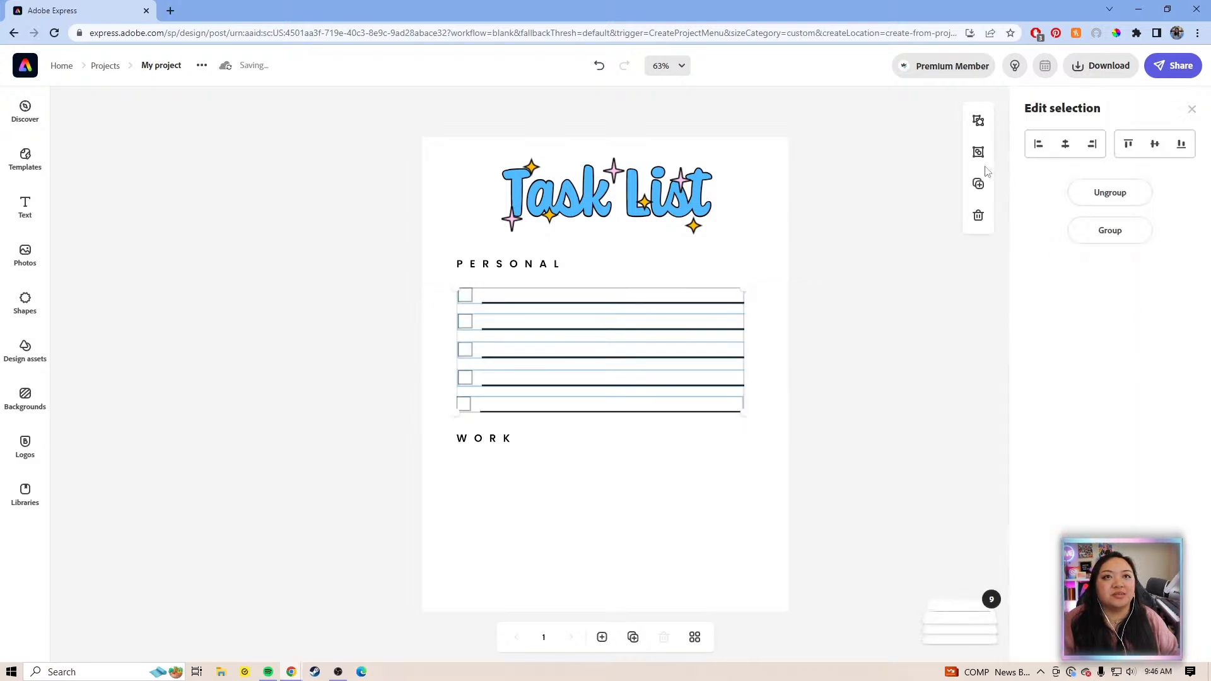
left_click(1110, 230)
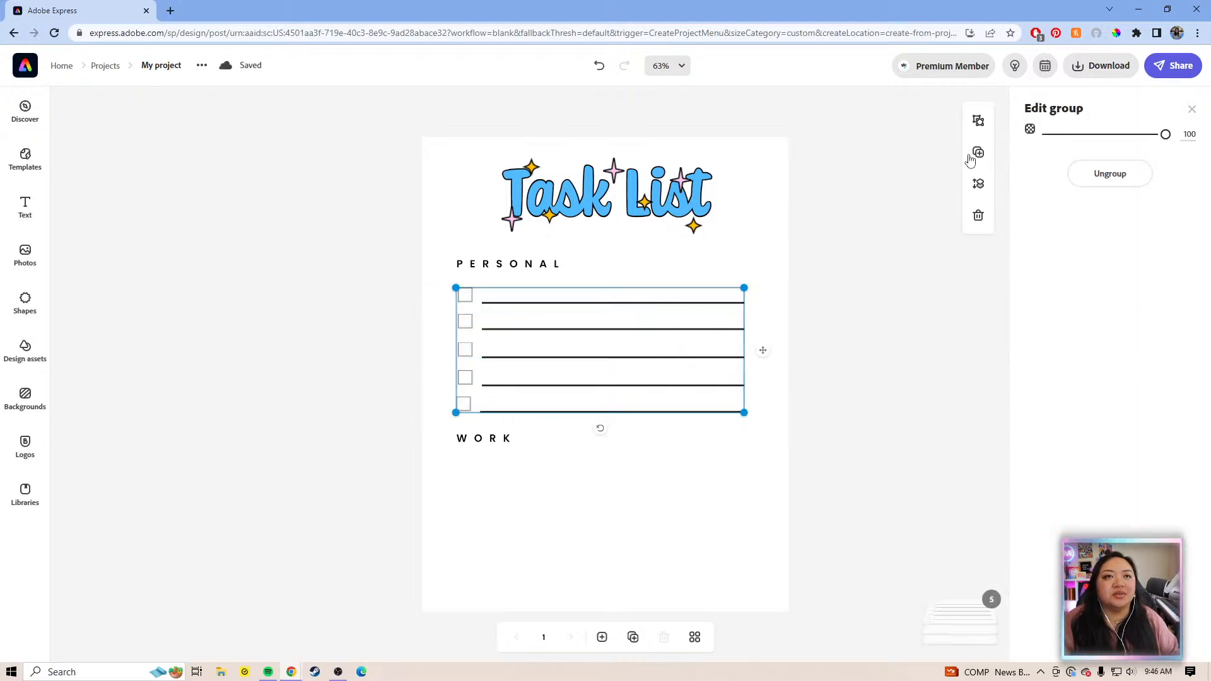
- Duplicate the group of five checkbox rows and place the copy under the "Work" heading
key("ctrl+d")
left_click_drag(772, 362, 768, 528)
left_click(864, 449)
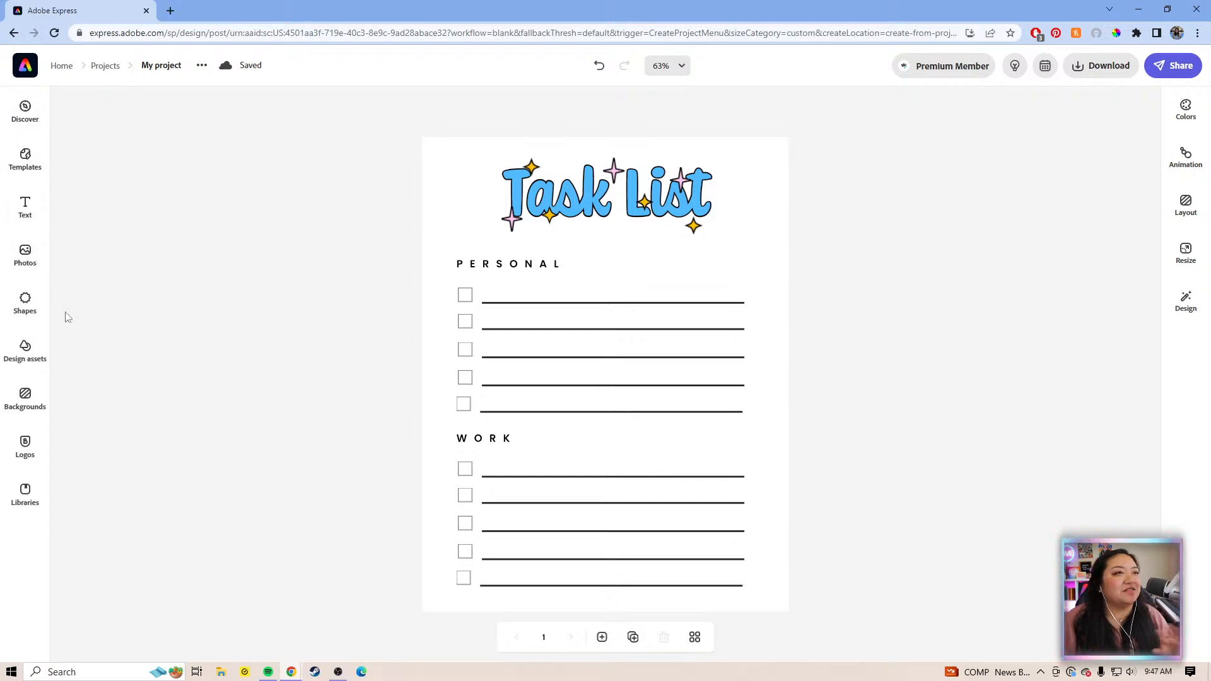
left_click(26, 301)
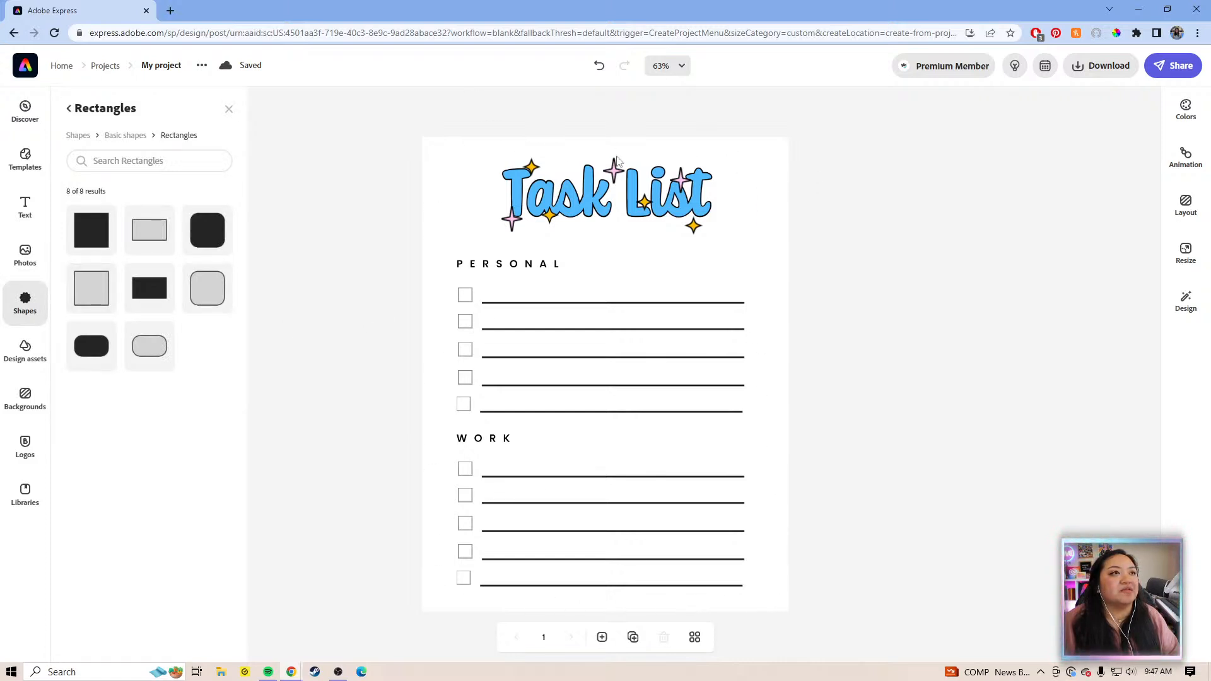
left_click(30, 370)
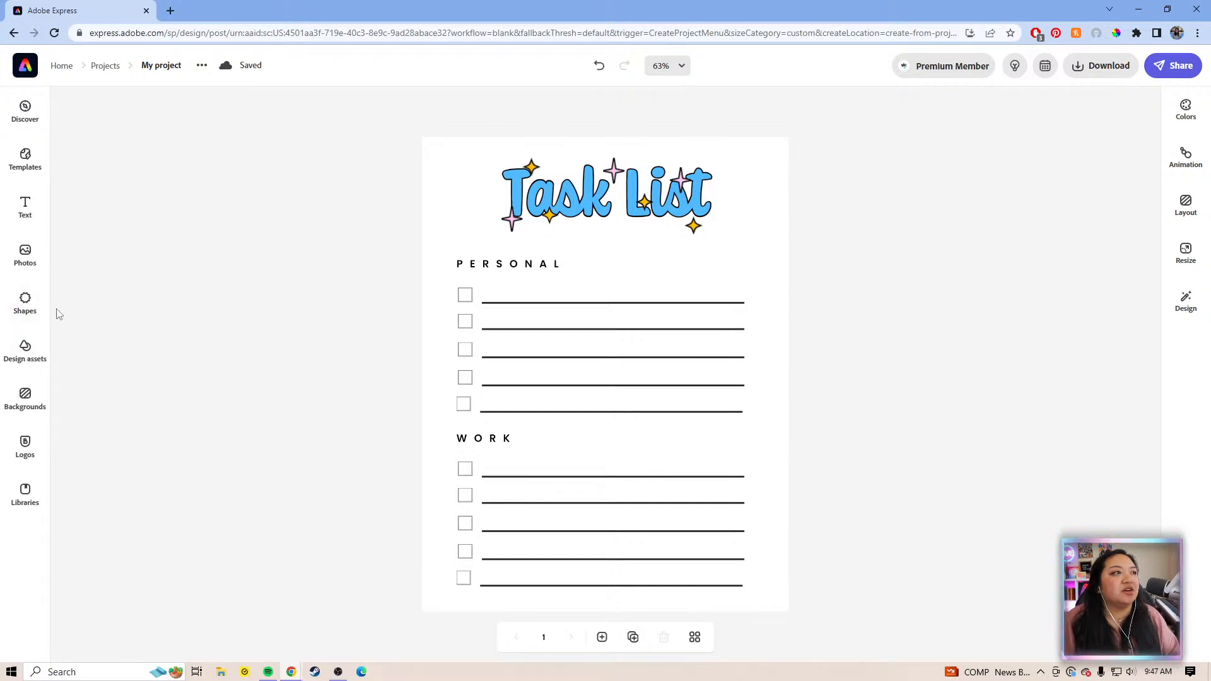
- Search the stock photos for "background"
left_click(25, 255)
left_click(162, 181)
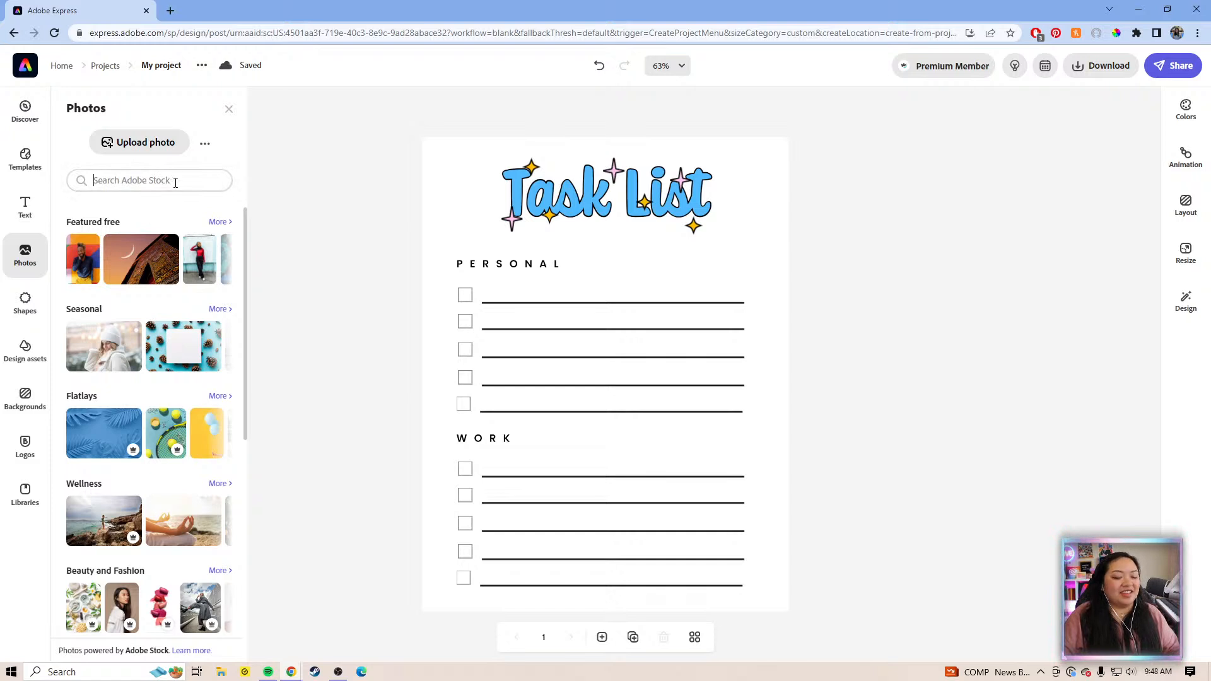
type("background")
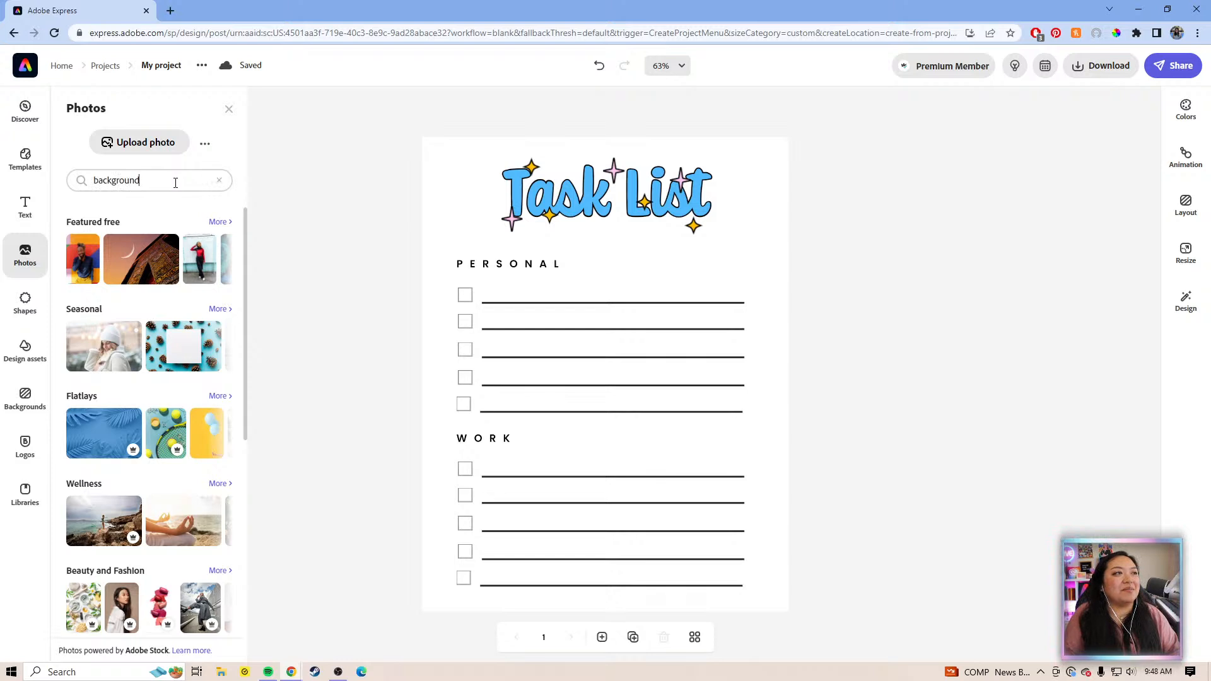
key("Return")
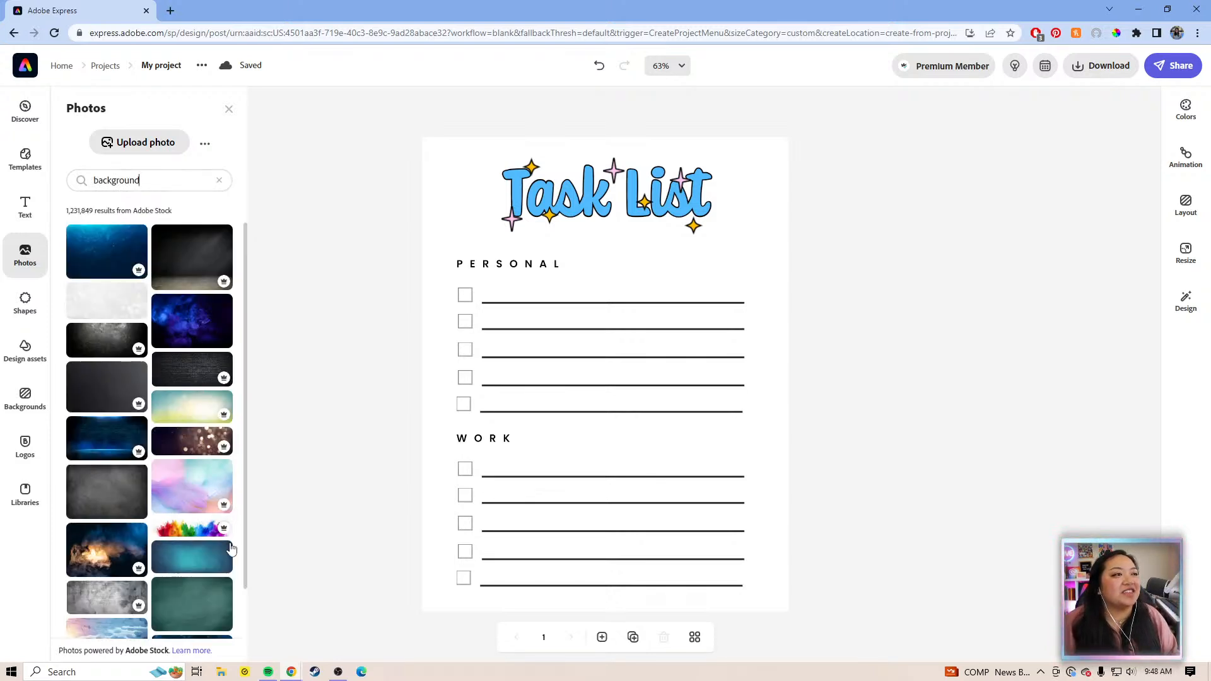
- Browse the photo results for an image that could serve as the planner page's background
scroll(200, 483, "down", 1)
scroll(197, 570, "down", 5)
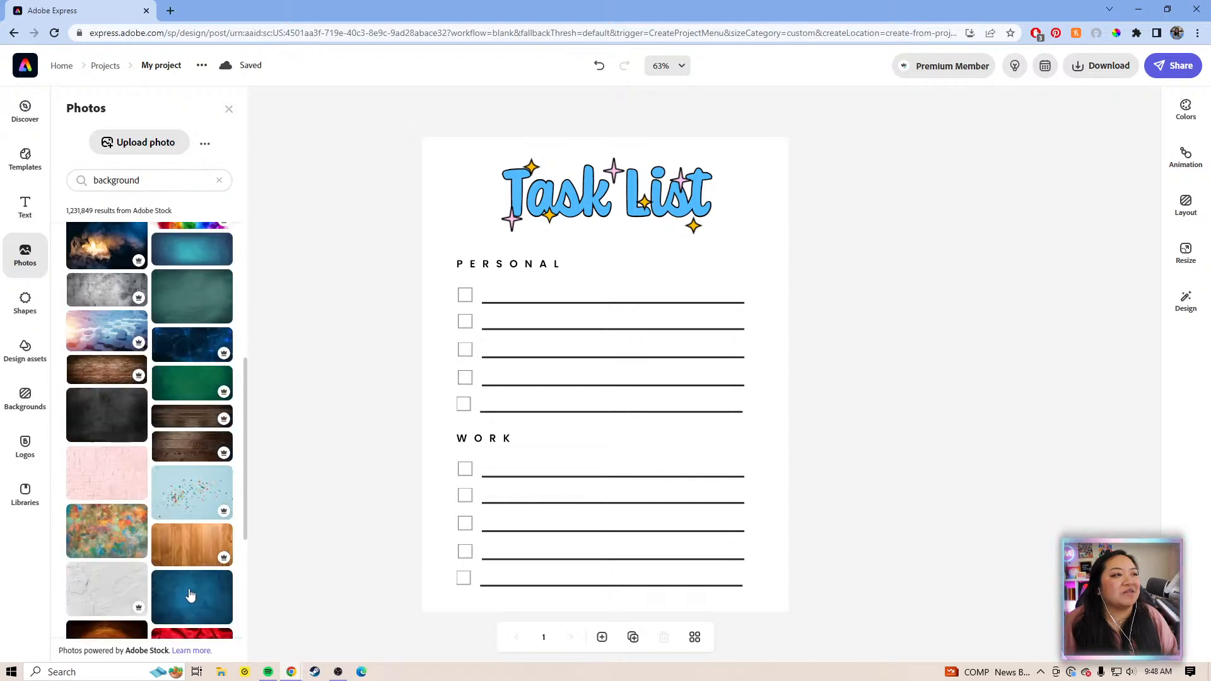
scroll(158, 586, "down", 2)
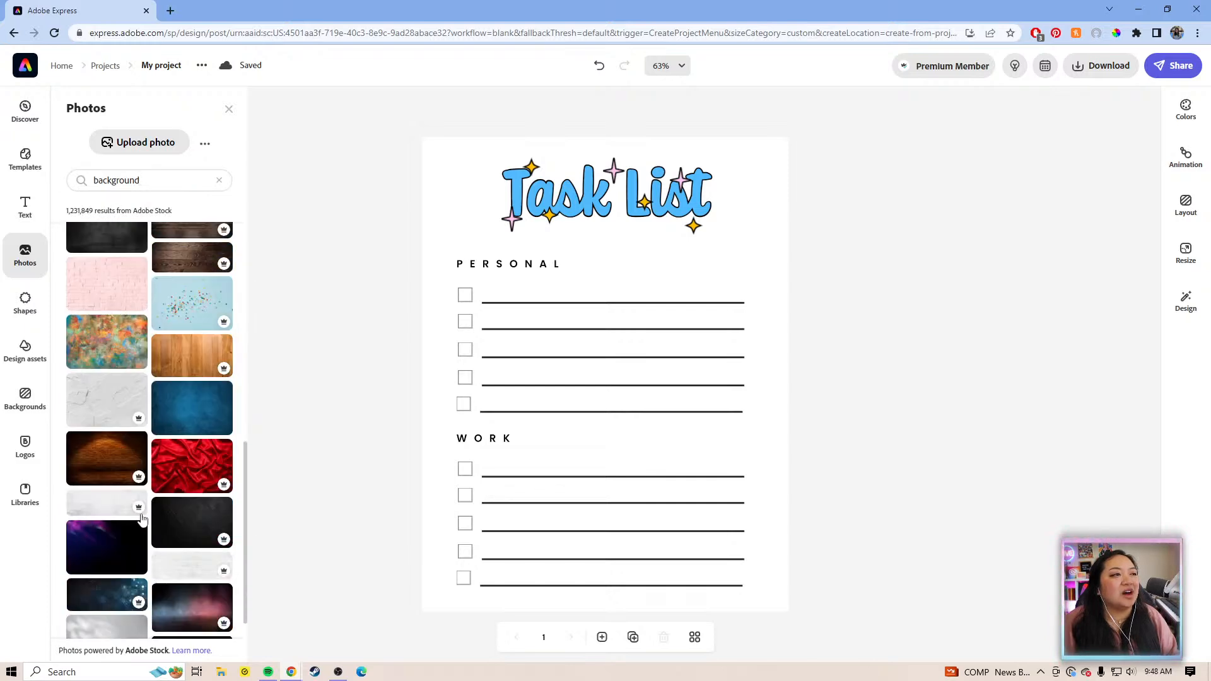
scroll(208, 487, "down", 1)
scroll(208, 487, "down", 3)
scroll(131, 555, "down", 4)
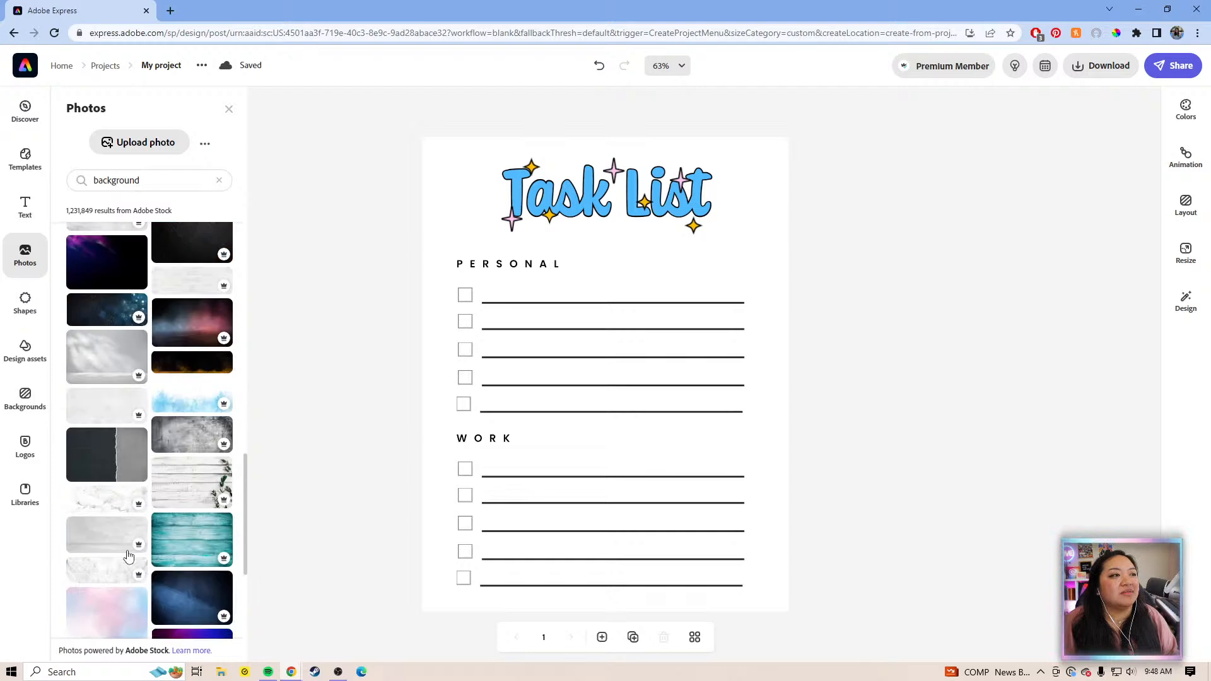
scroll(167, 607, "down", 1)
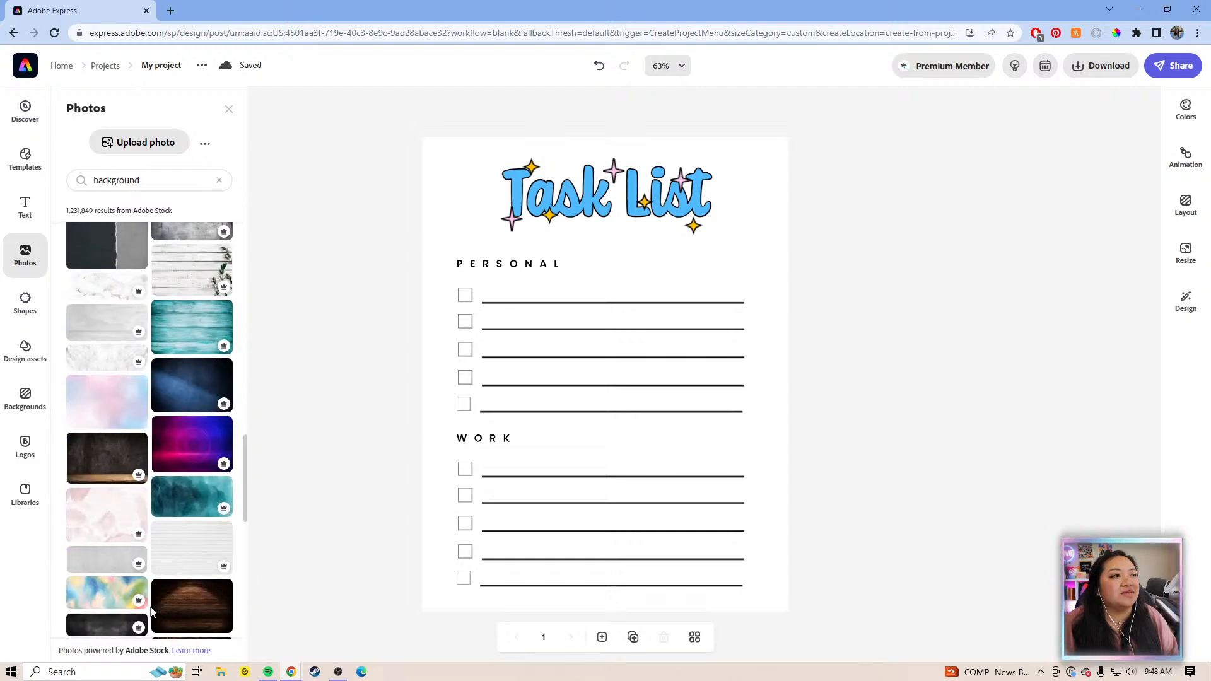
scroll(158, 602, "down", 5)
scroll(150, 599, "up", 3)
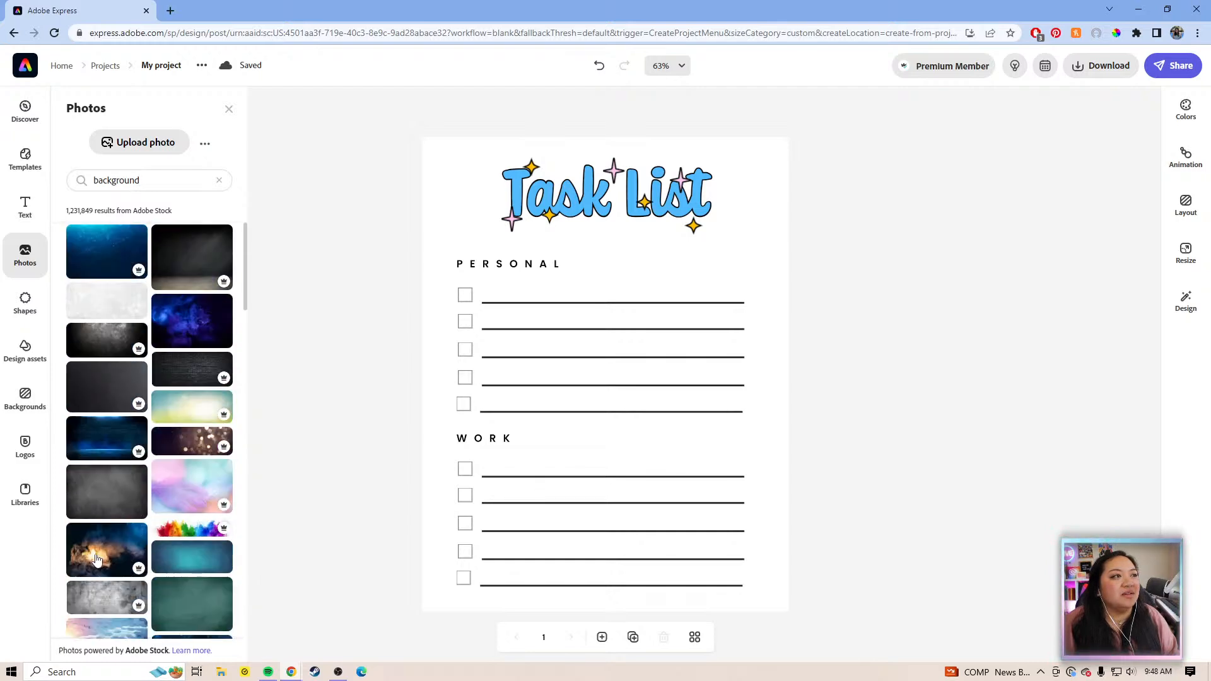
left_click(189, 486)
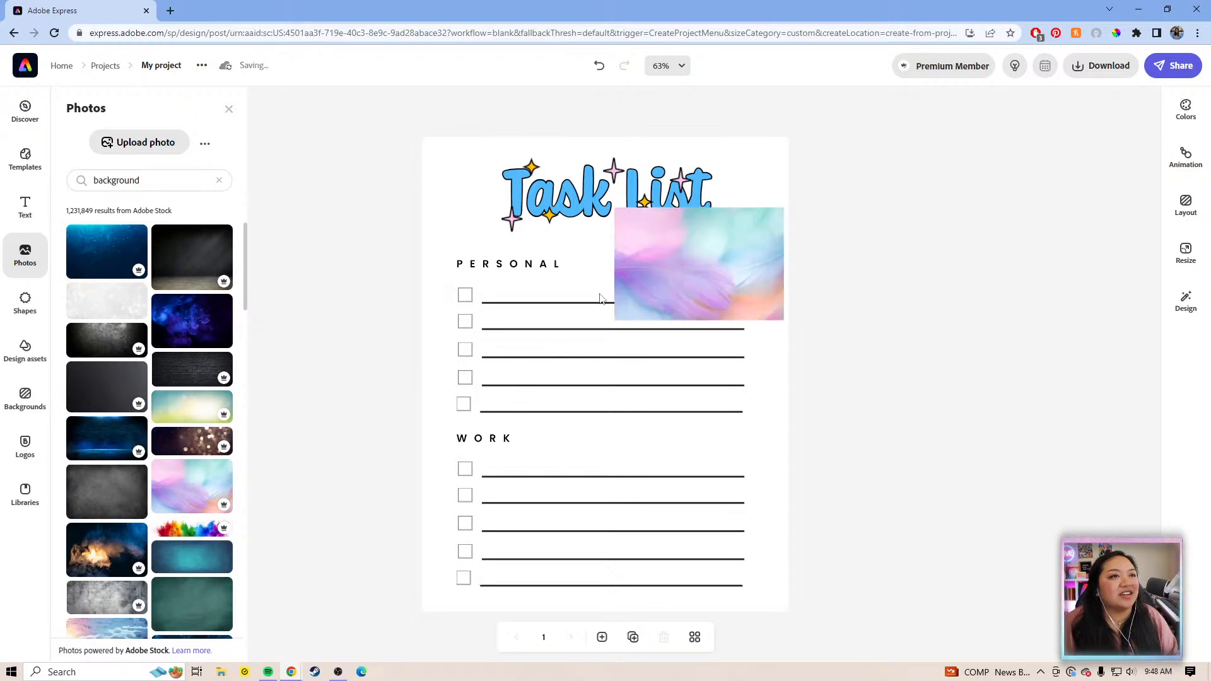
left_click(758, 258)
left_click_drag(758, 258, 730, 279)
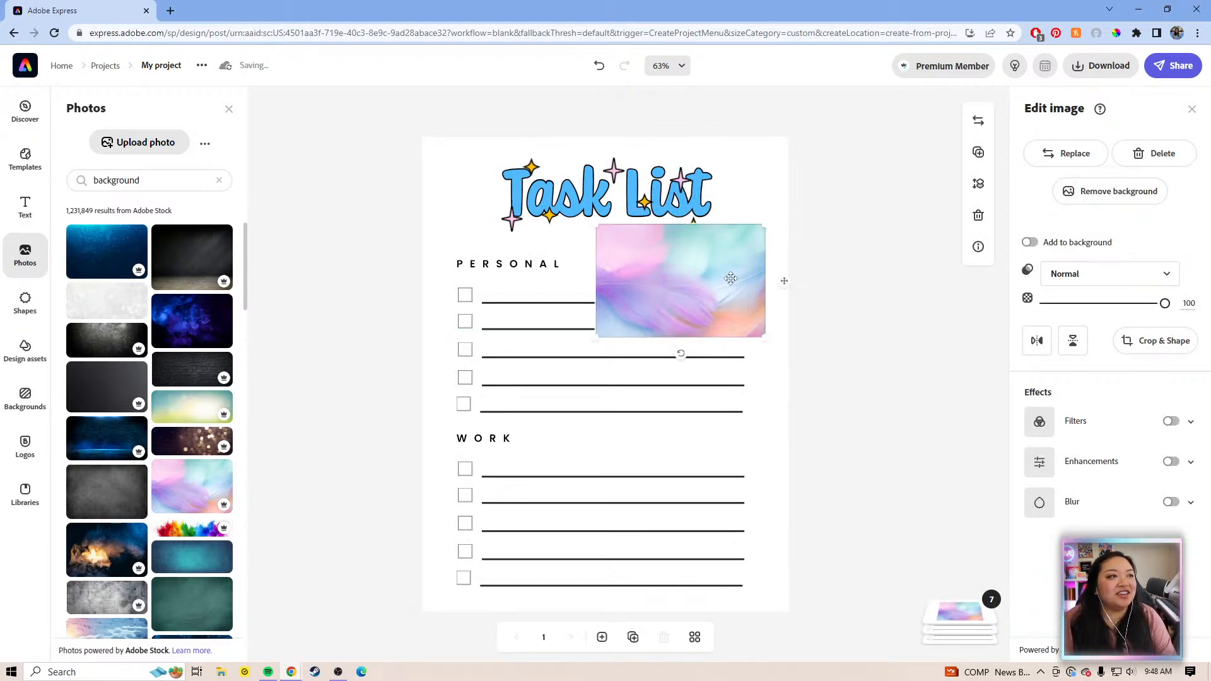
key("Delete")
- Add the multicolored painted-texture photo of orange, blue and green to the page and set it as the page background
scroll(172, 452, "down", 10)
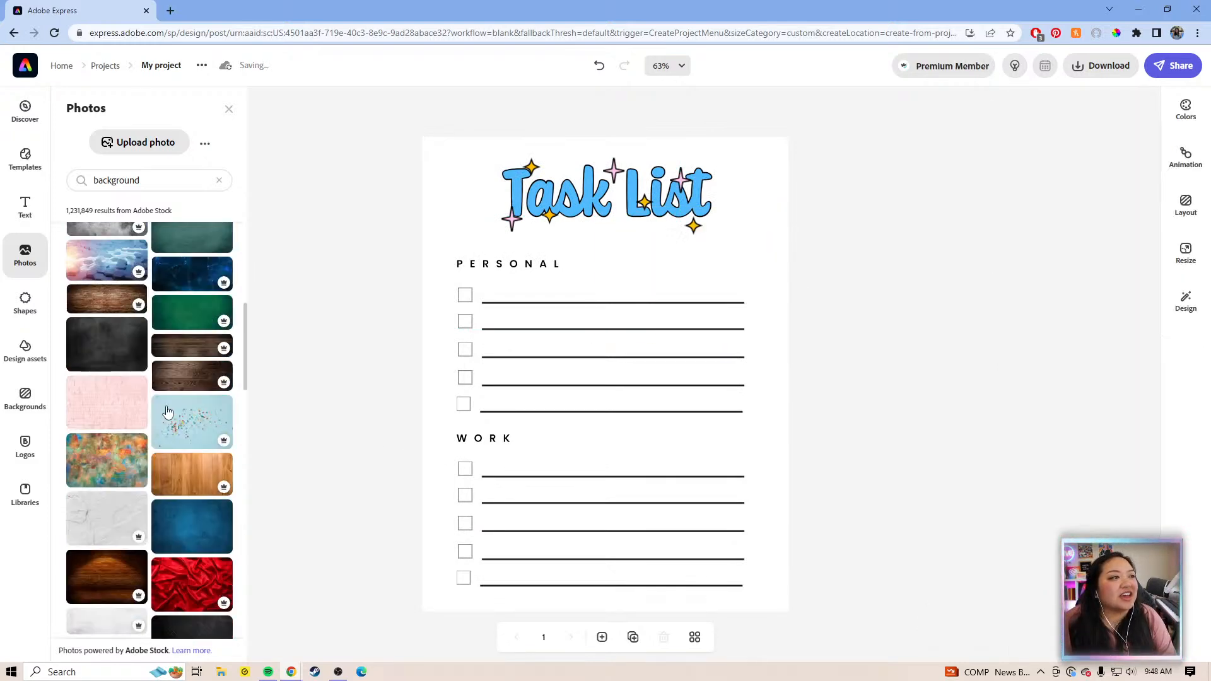
left_click(106, 320)
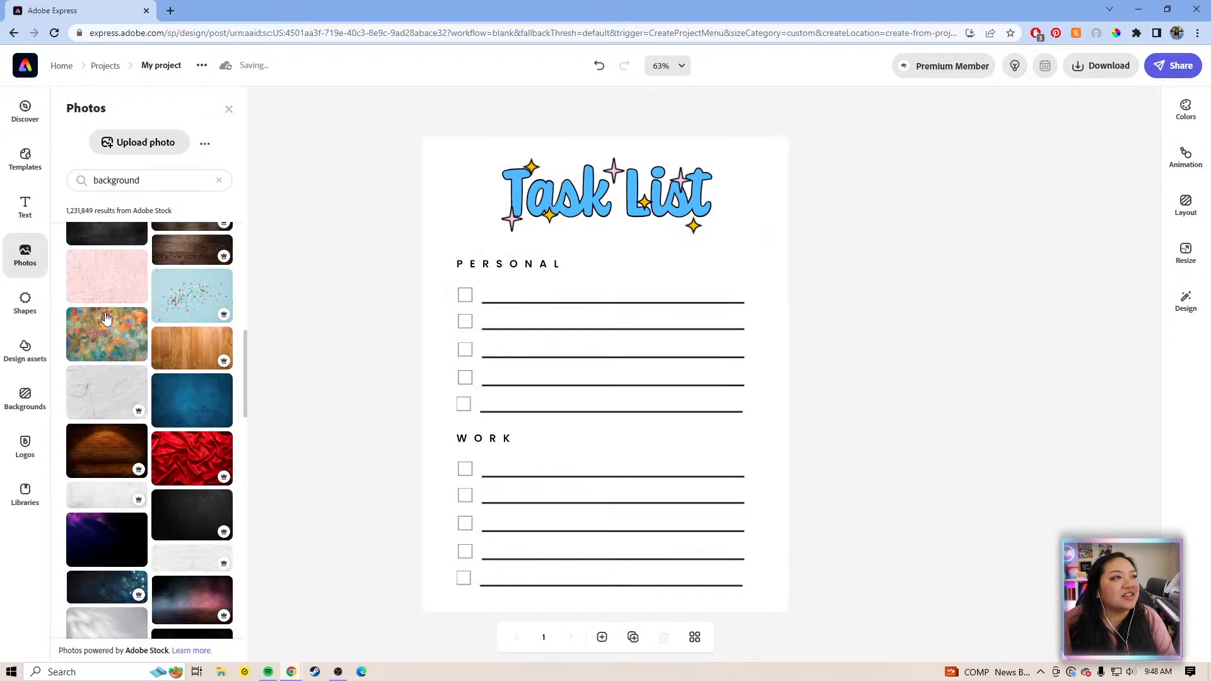
left_click(747, 270)
left_click_drag(734, 272, 617, 289)
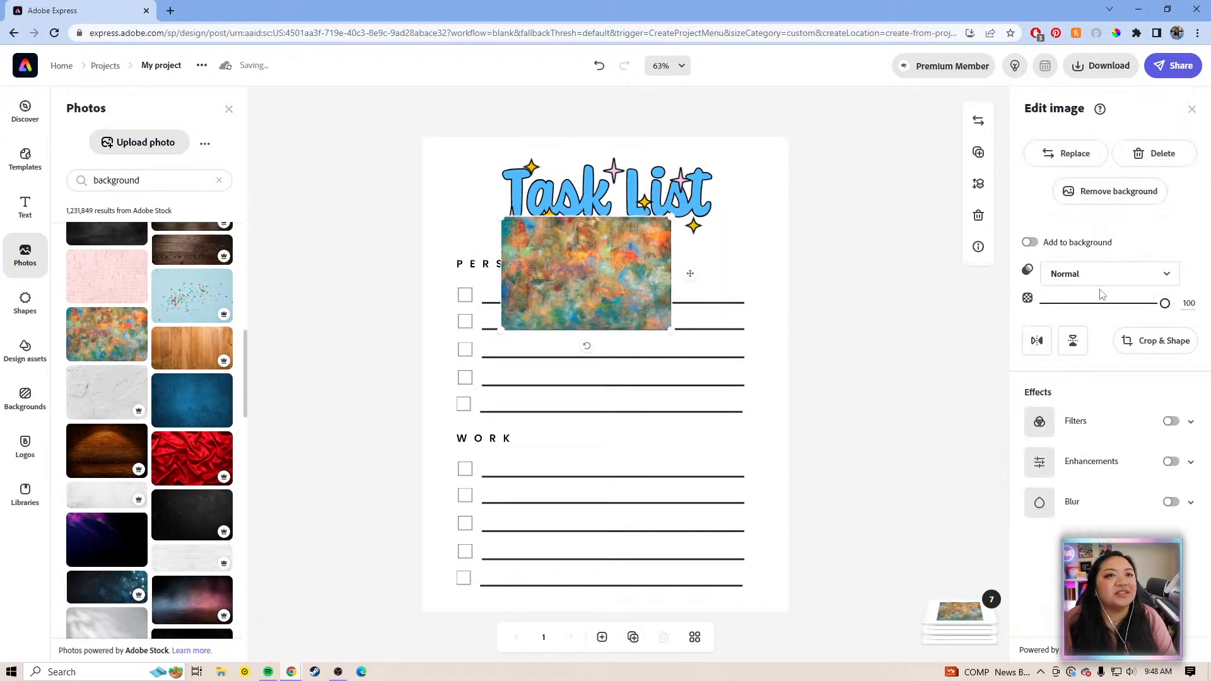
left_click(1029, 243)
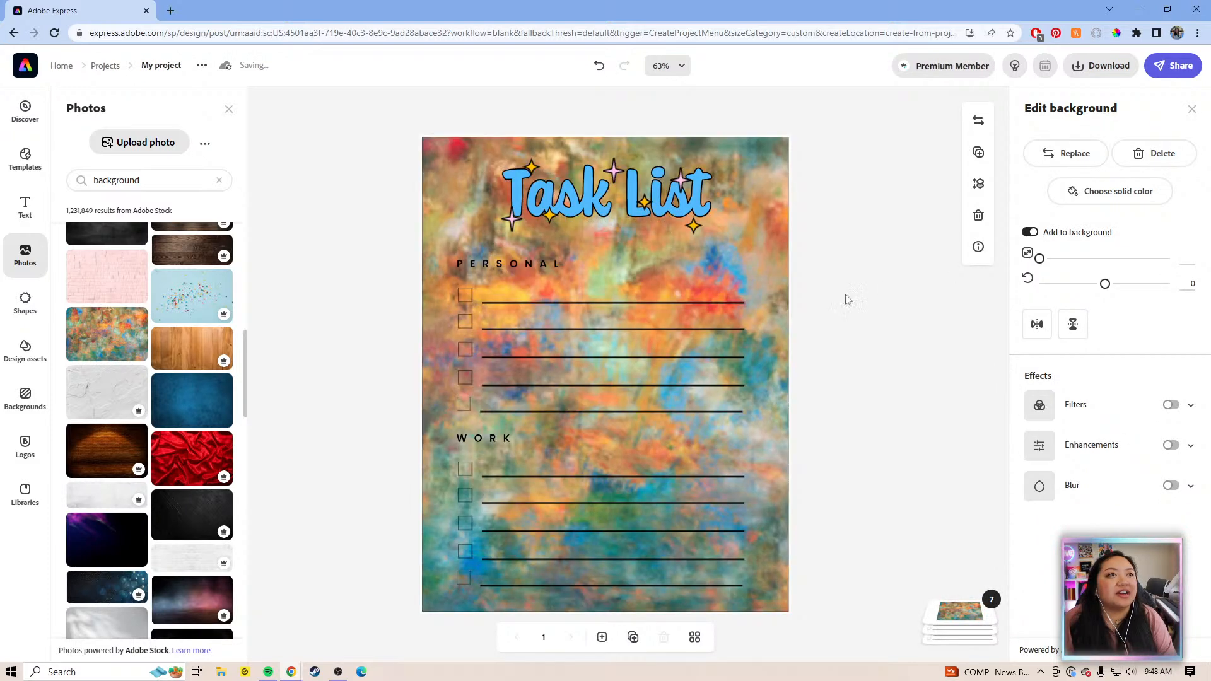
left_click(857, 277)
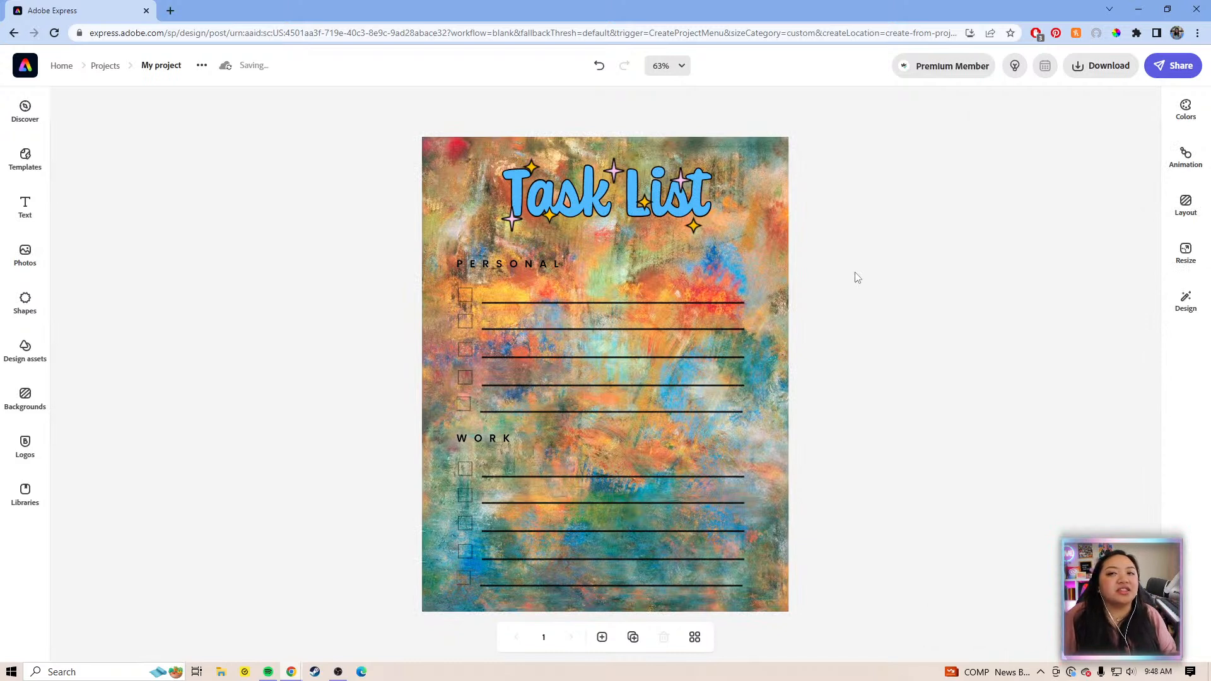
- Add a filled square shape and stretch it over the page, leaving a narrow, even margin of the background around it
left_click(38, 312)
left_click(79, 232)
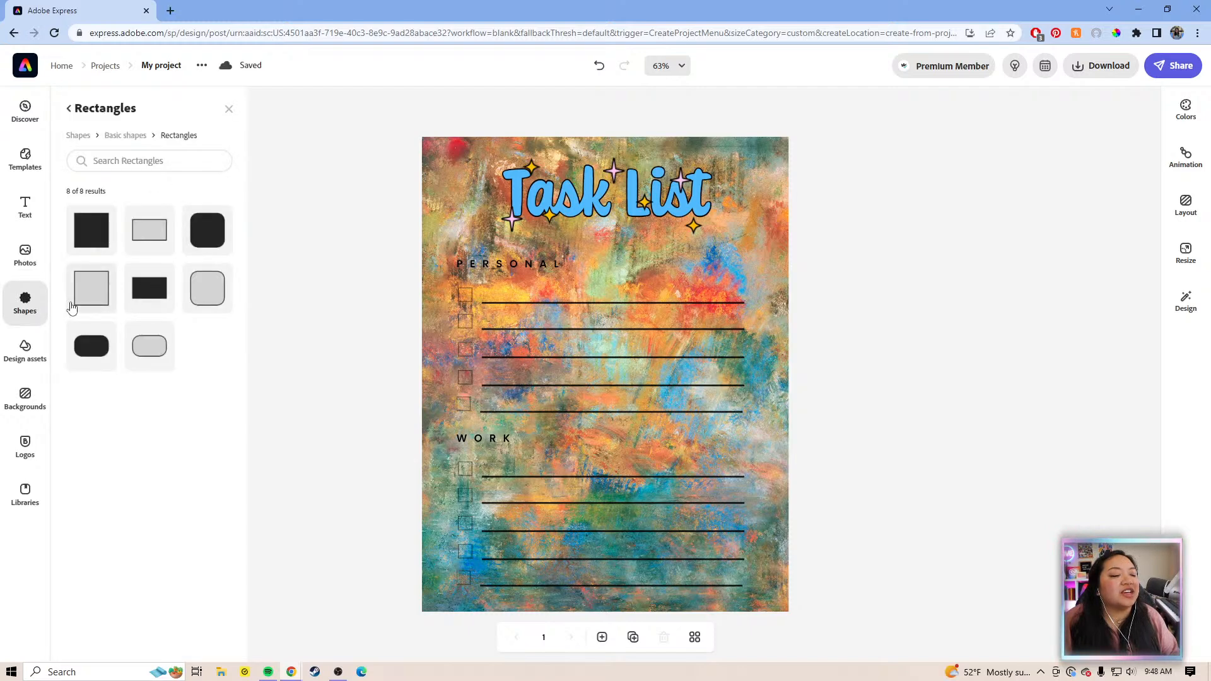
mouse_move(510, 204)
left_mouse_down()
mouse_move(518, 224)
mouse_move(497, 210)
left_mouse_up()
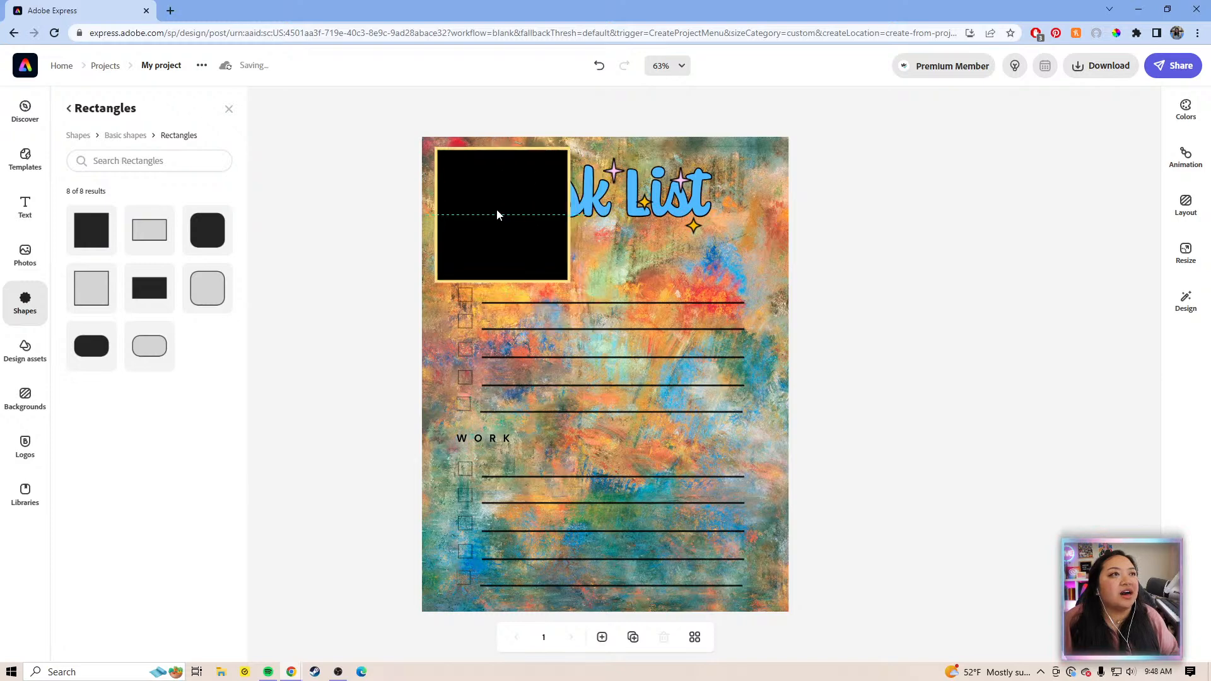
left_click_drag(561, 280, 771, 484)
left_click_drag(603, 485, 617, 591)
left_click_drag(640, 464, 647, 475)
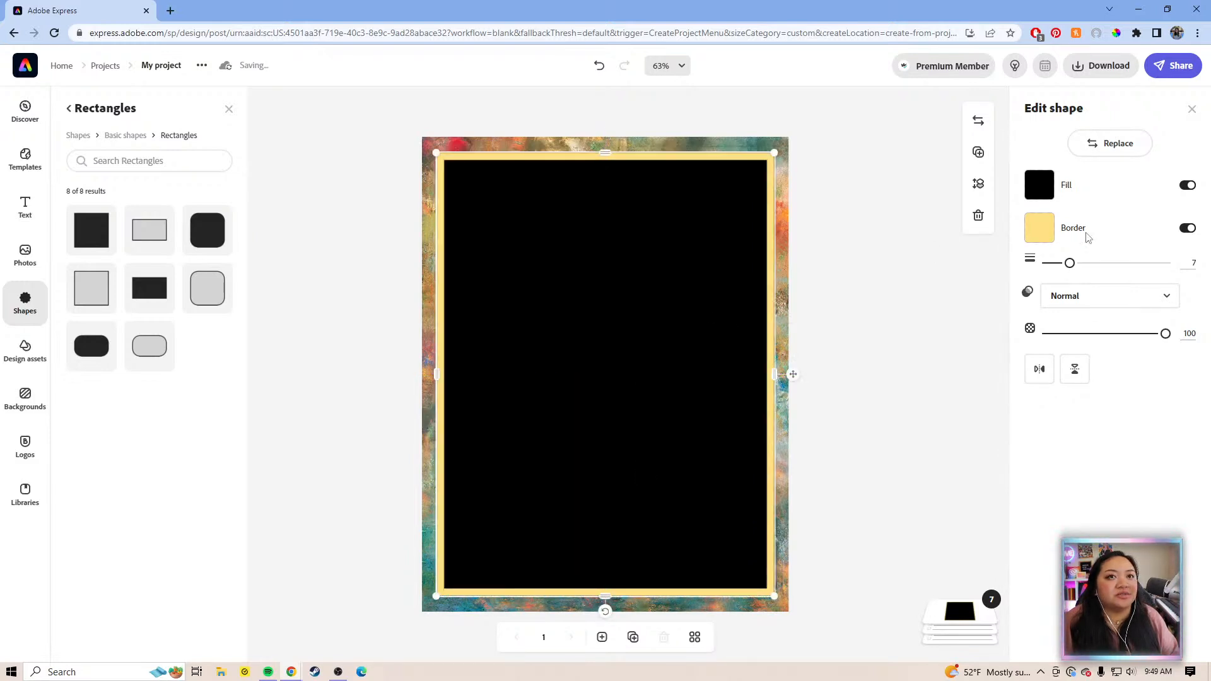
- Style the large rectangle with a white fill and a black border of width 4
left_click_drag(1070, 265, 1060, 264)
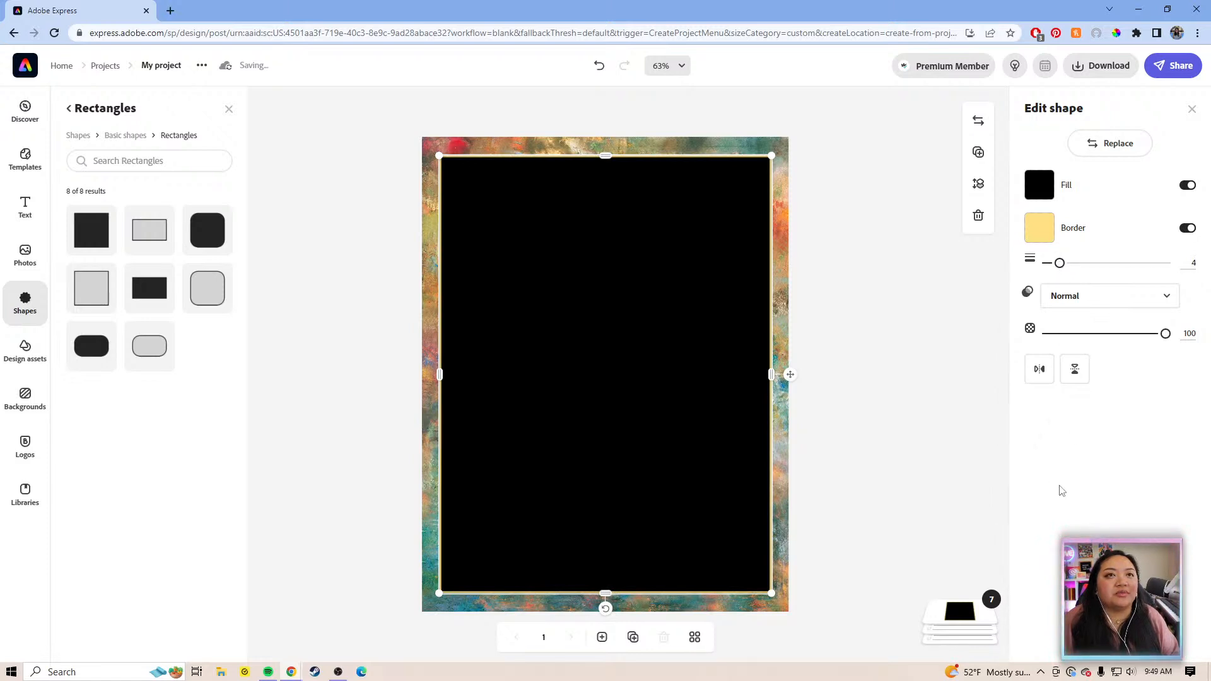
left_click(1041, 192)
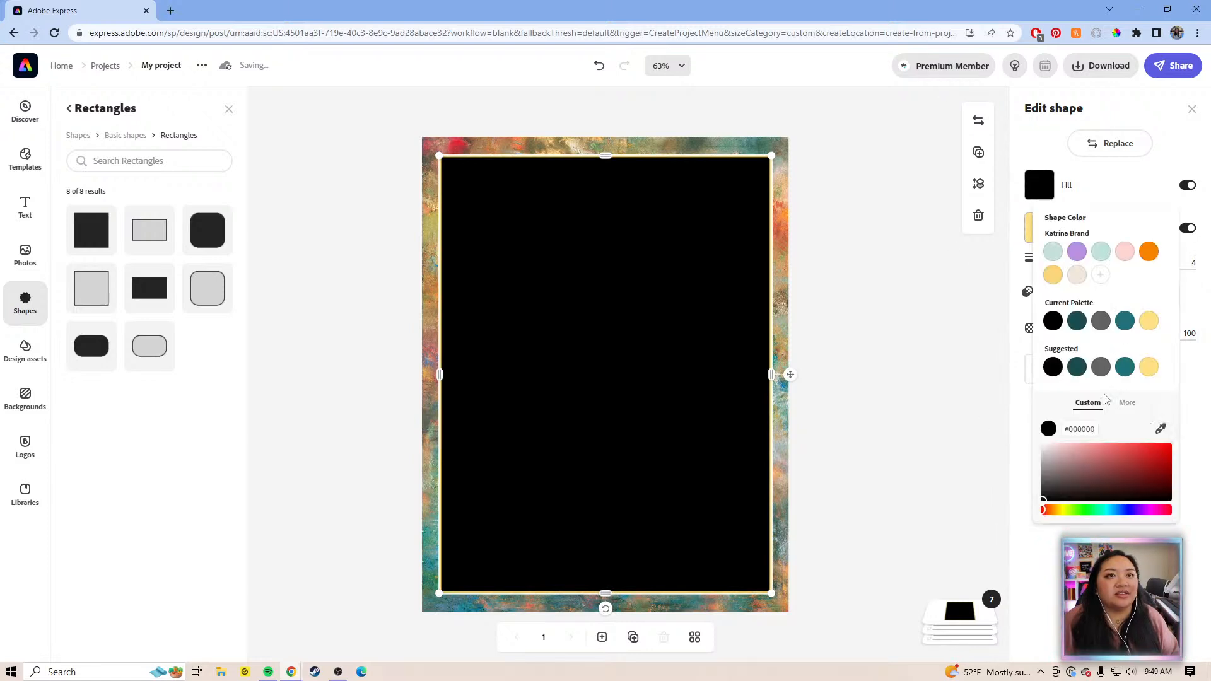
left_click_drag(1073, 460, 994, 369)
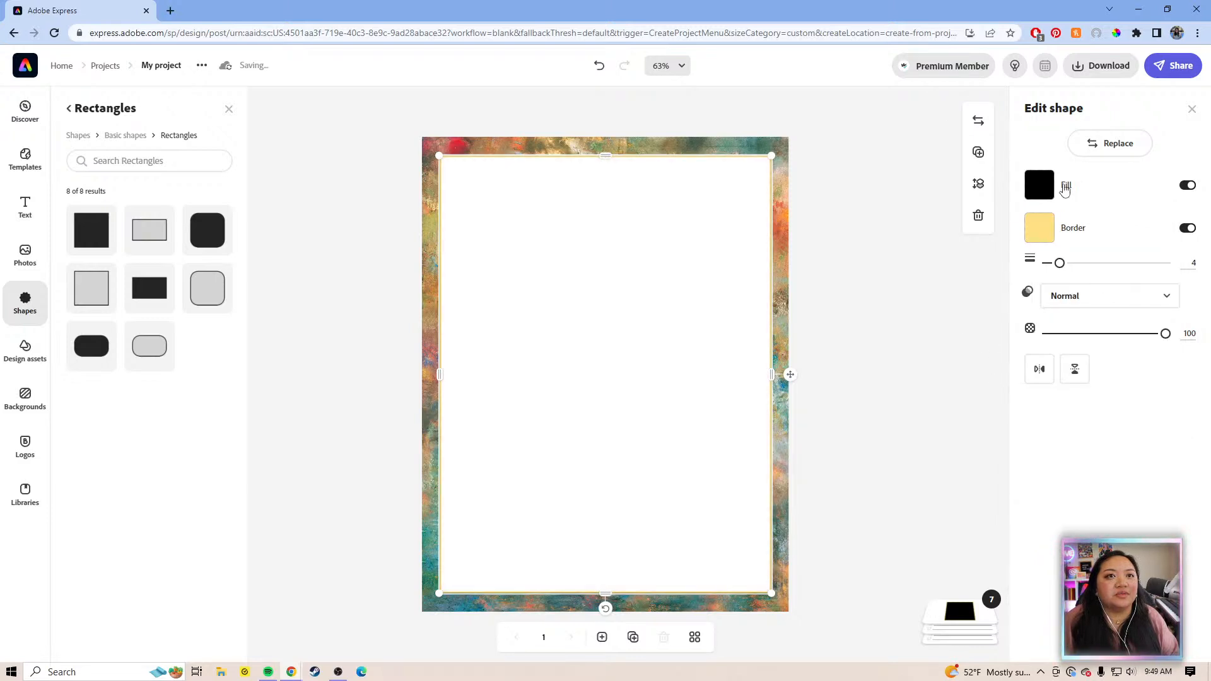
left_click(1037, 229)
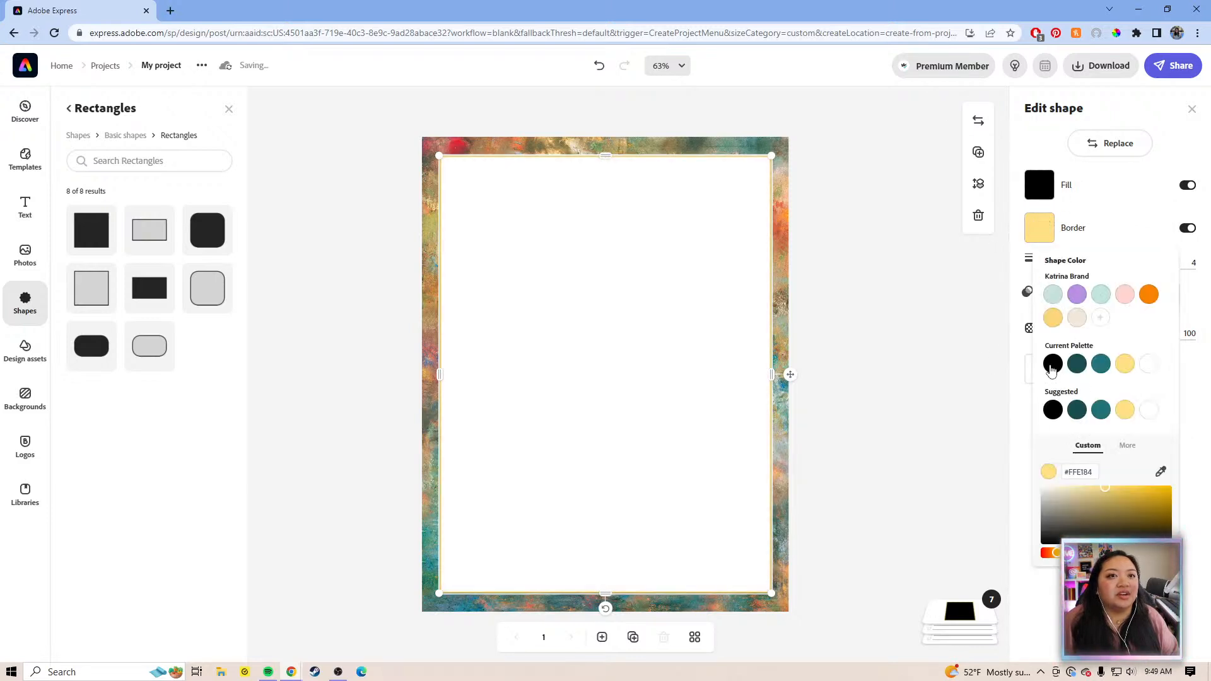
left_click(1051, 372)
left_click(1039, 228)
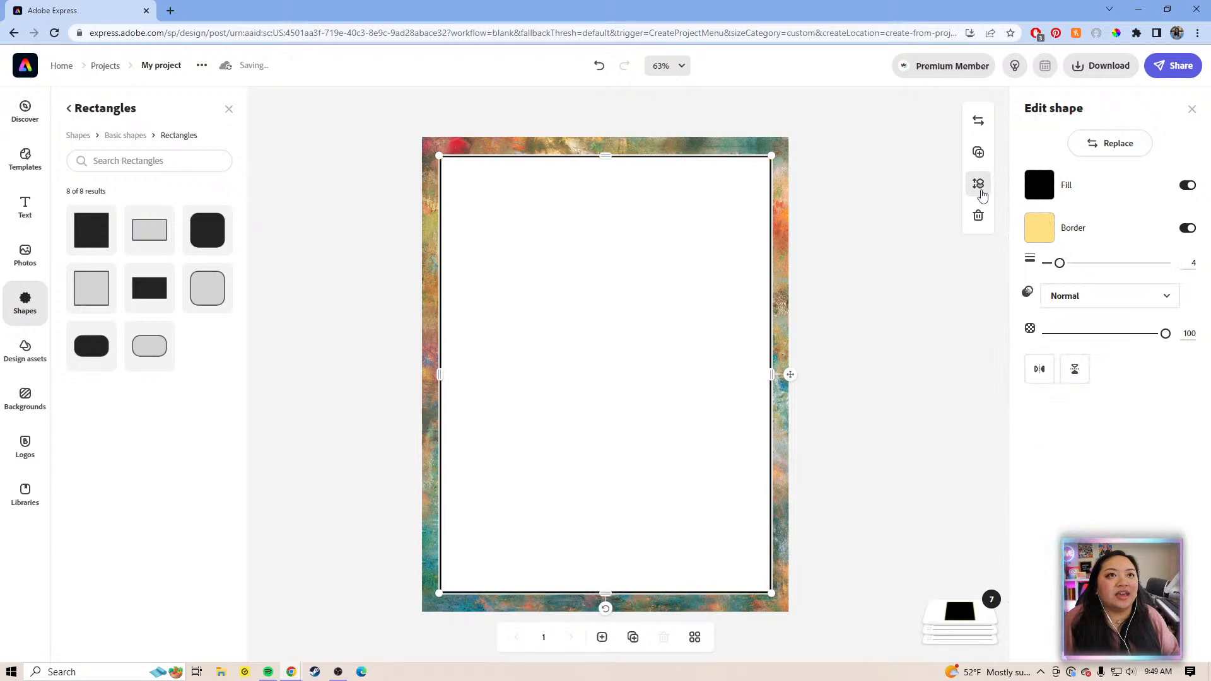
- Reorder the layers so the white rectangle sits beneath the title, headings and checkbox rows, directly above the background photo
left_click(957, 621)
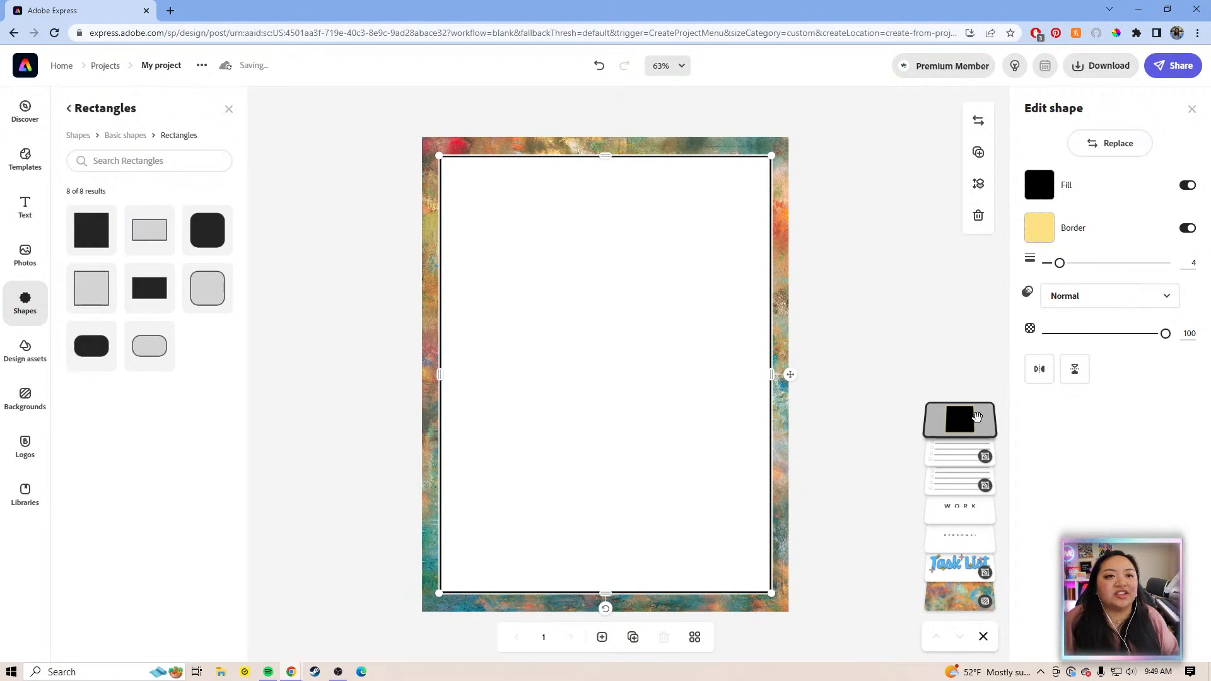
left_click_drag(976, 416, 973, 572)
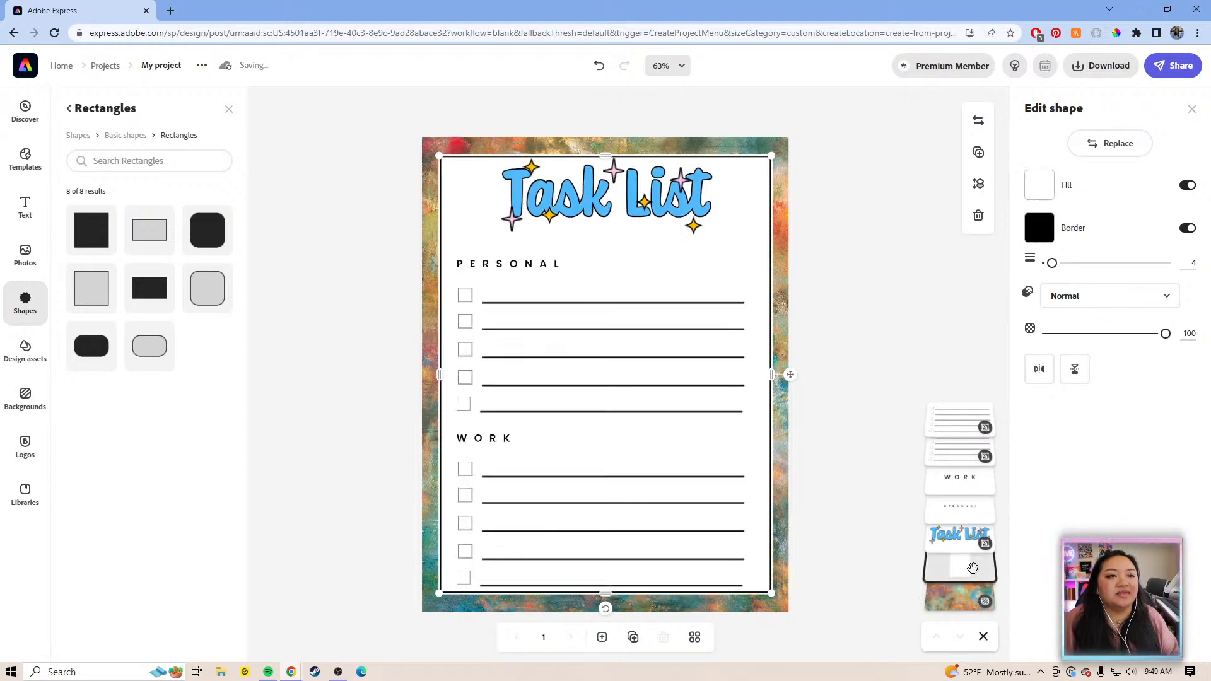
left_click(907, 311)
- Shift the "Task List" title slightly down inside the frame and move the "Personal" checkbox rows up closer to their heading
left_click(664, 197)
left_click_drag(664, 197, 671, 206)
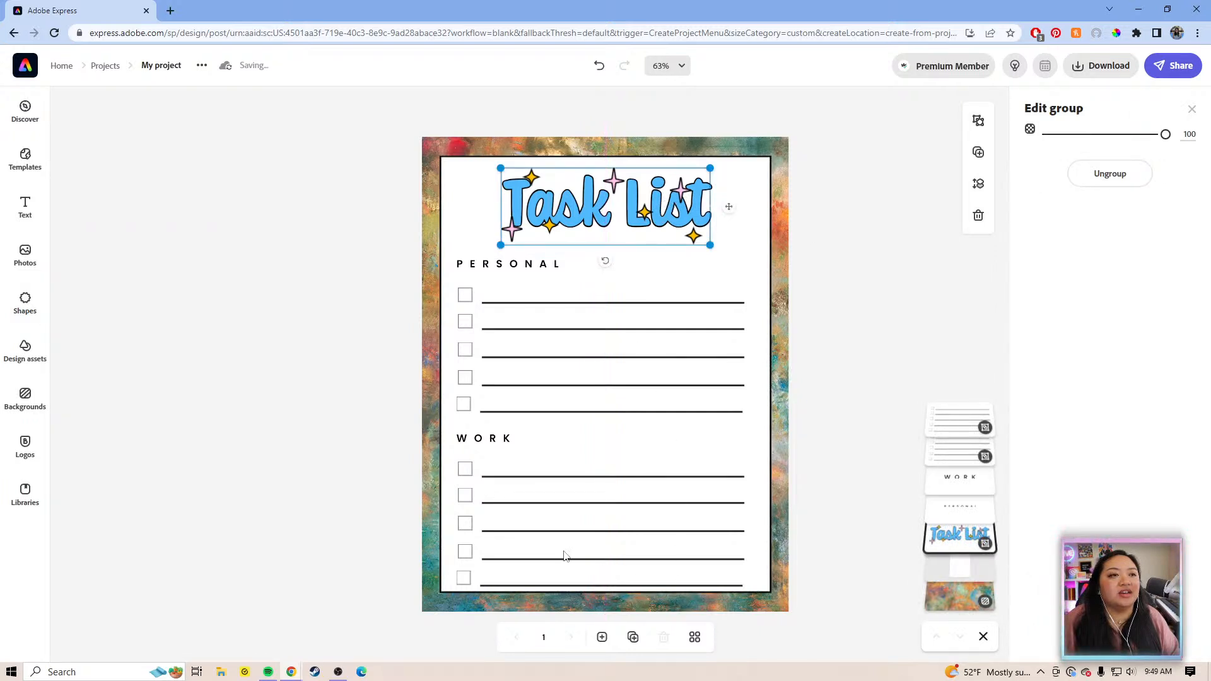
left_click(548, 324)
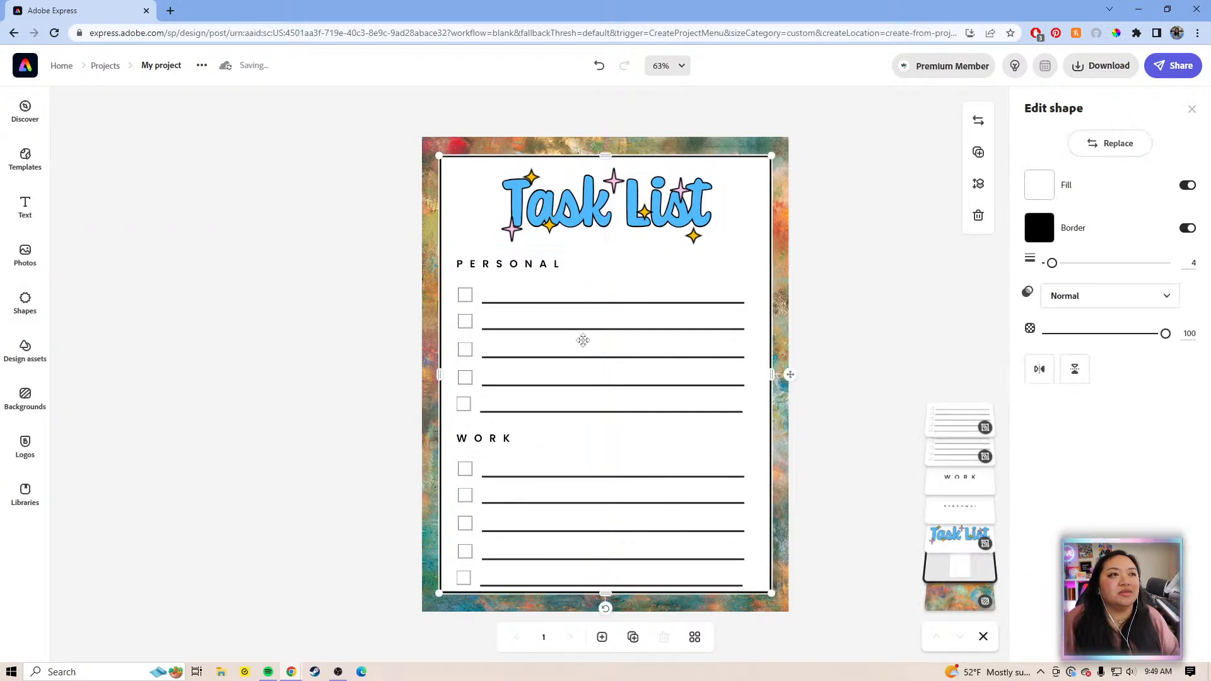
left_click(611, 330)
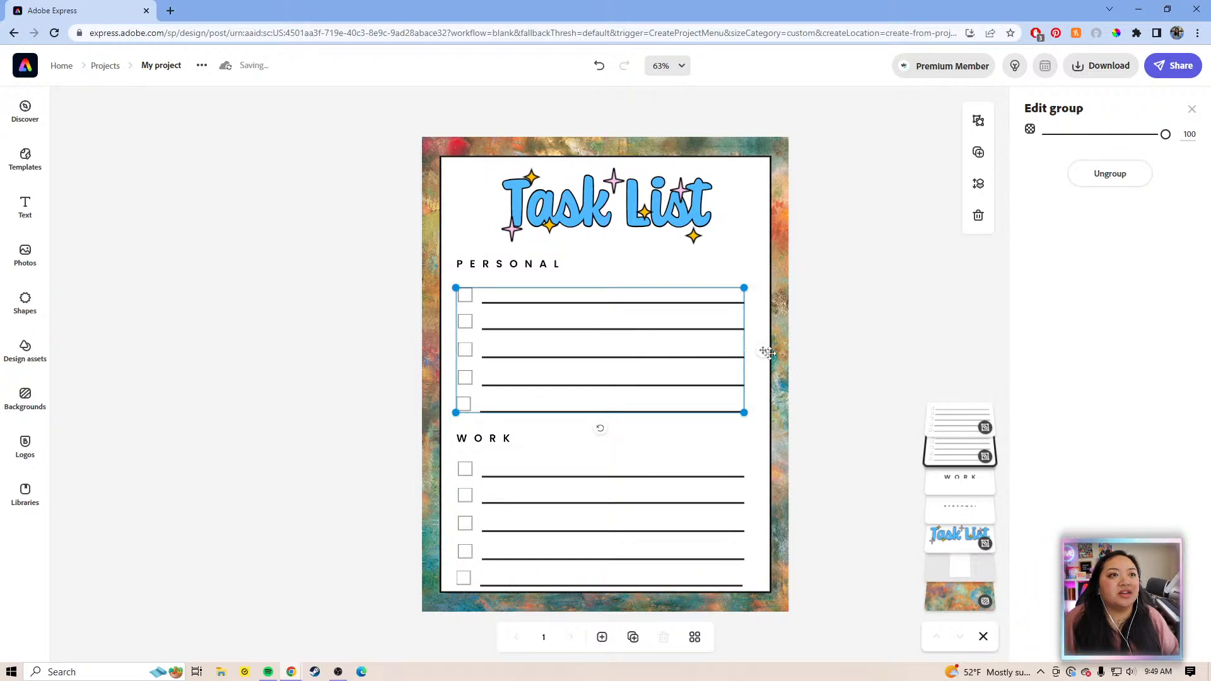
left_click_drag(763, 350, 770, 342)
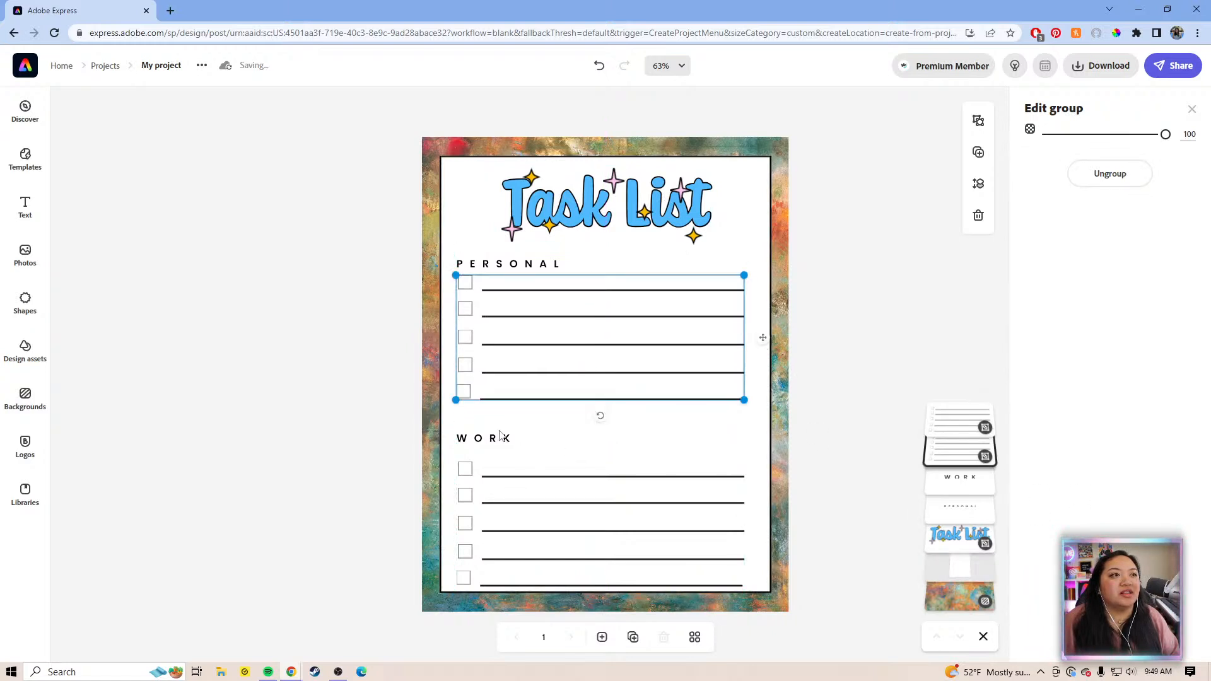
- Move the "Work" heading and its checkbox rows up, leaving space between the last row and the frame's lower edge
left_click(489, 428)
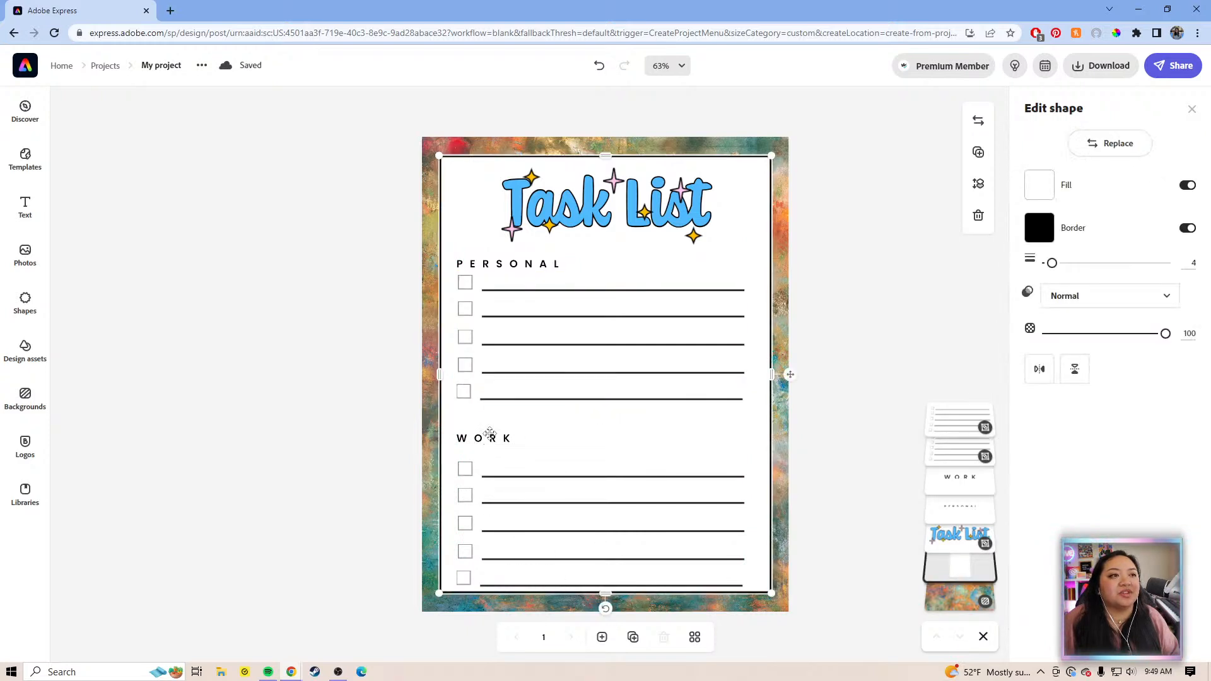
left_click(486, 438)
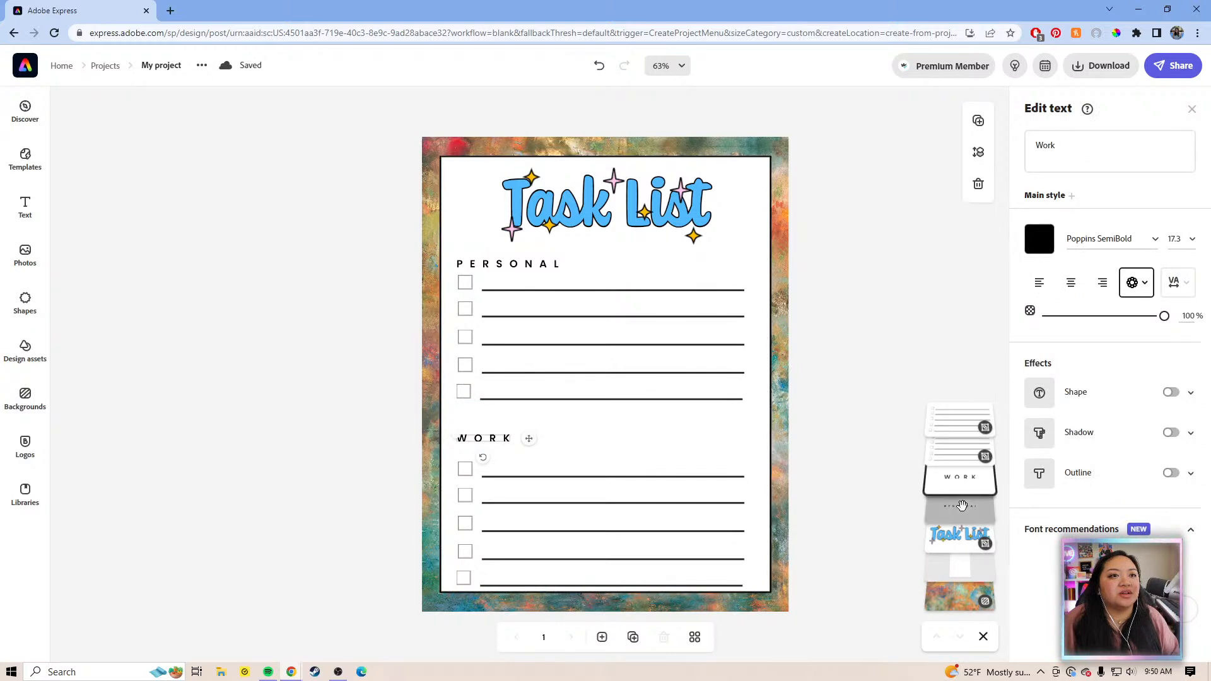
left_click_drag(530, 439, 530, 422)
left_click(552, 479)
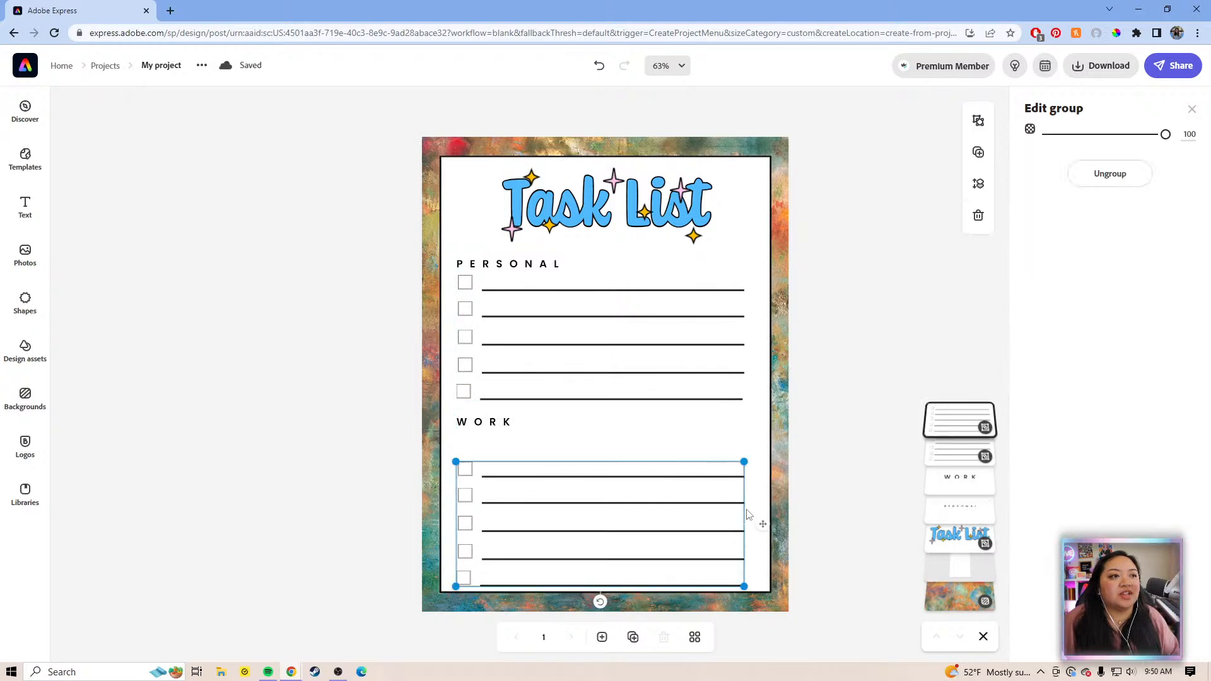
left_click_drag(766, 523, 767, 512)
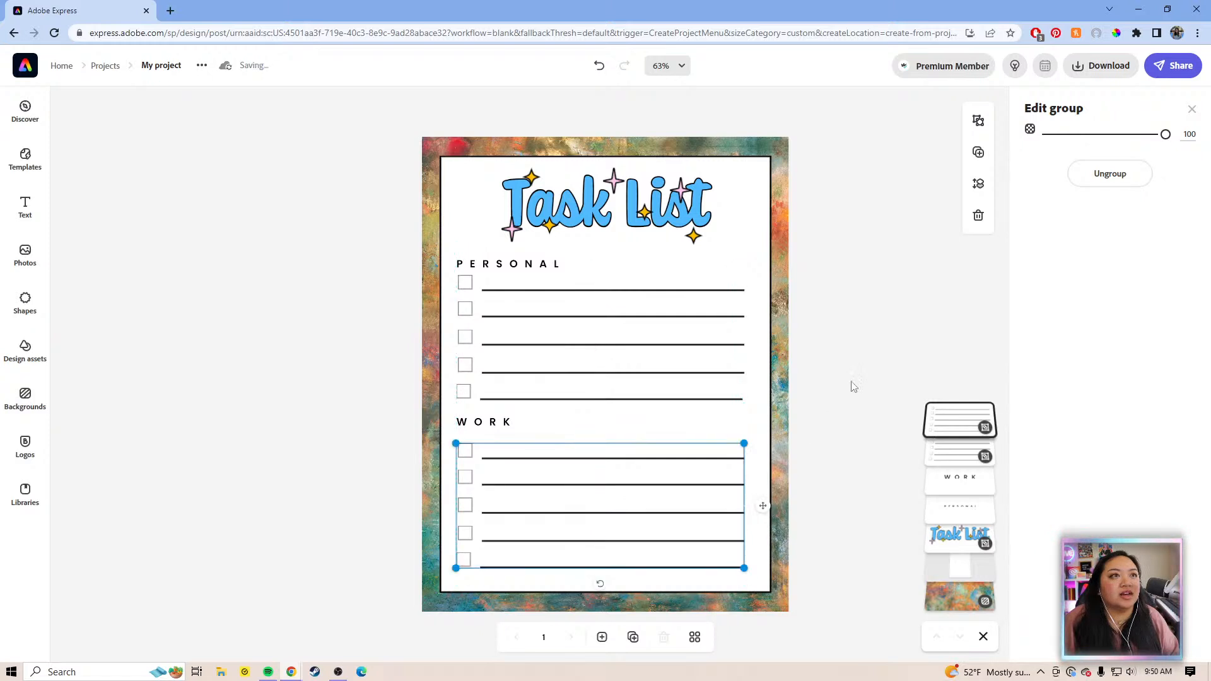
left_click(888, 314)
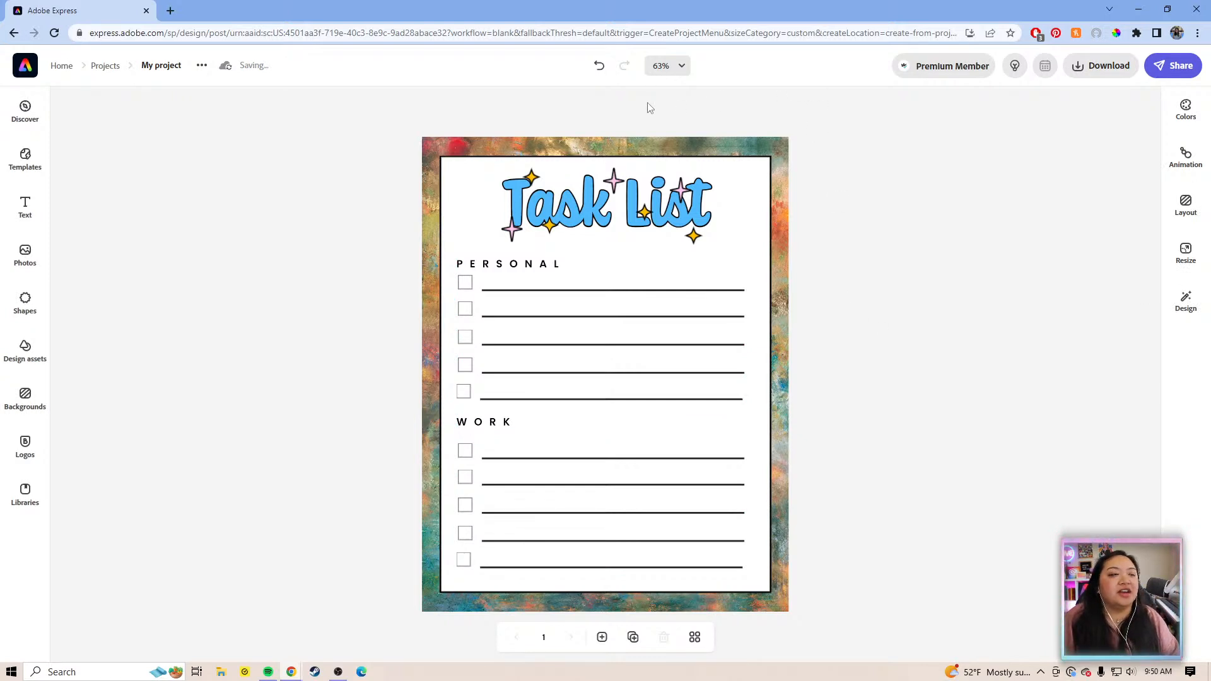
- Ungroup the "Task List" title from its decorative stars
left_click(523, 218)
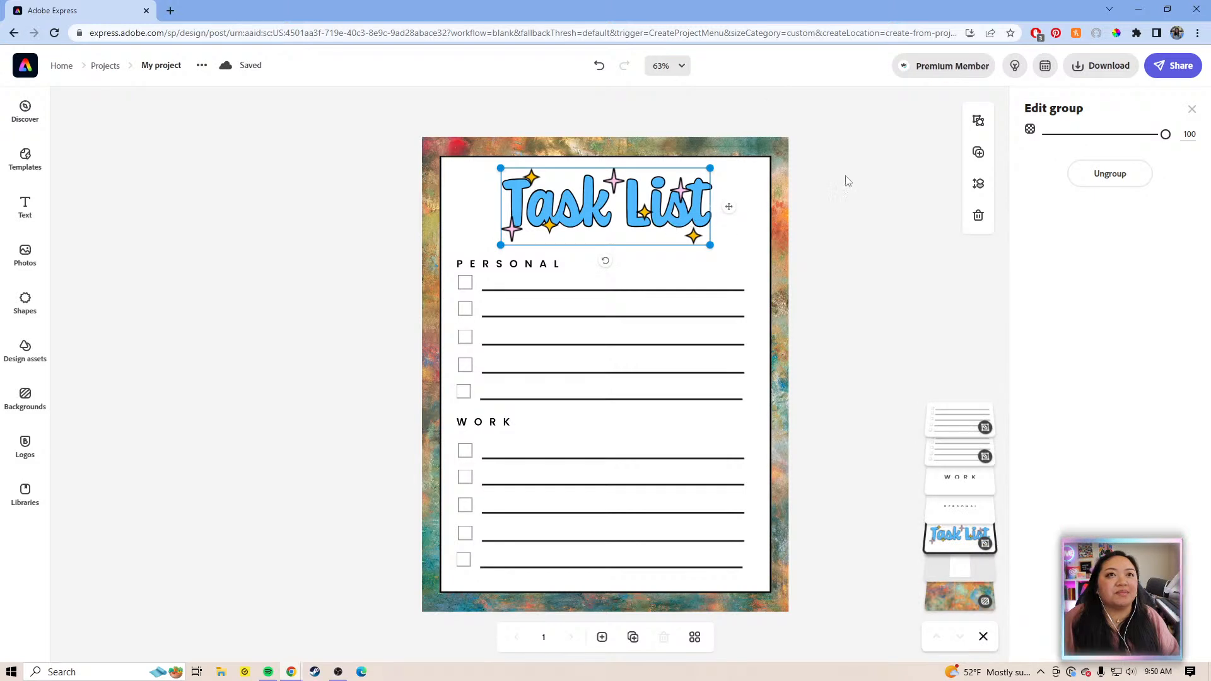
left_click(1109, 174)
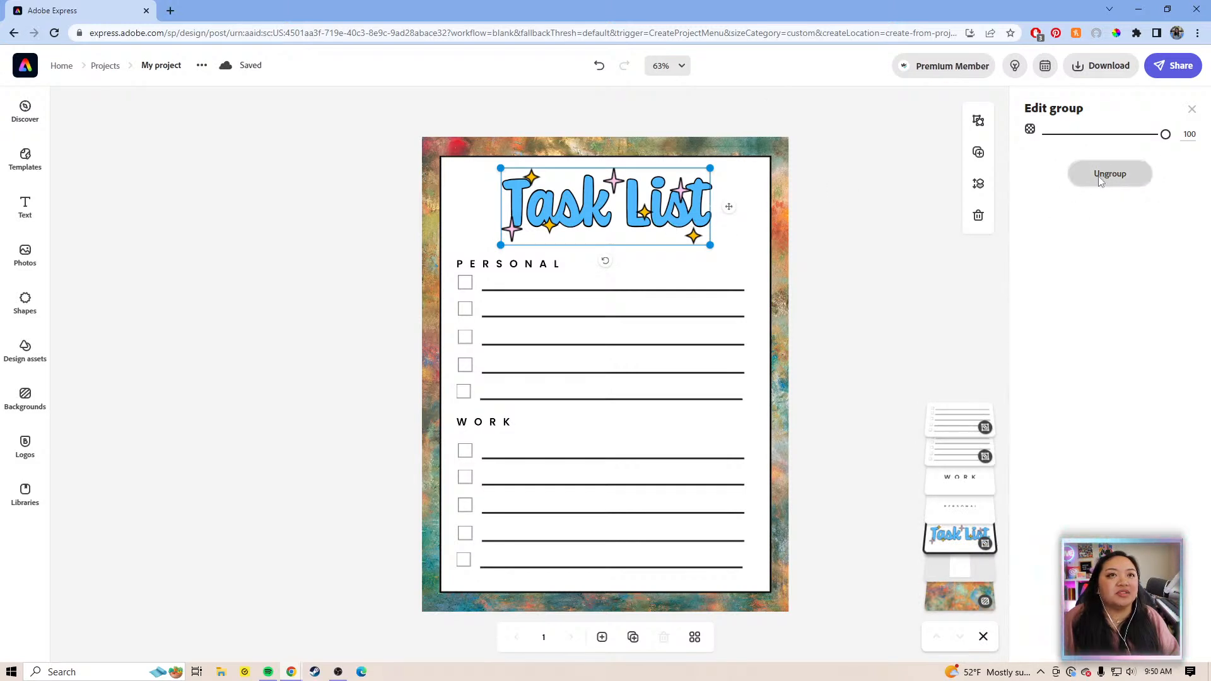
left_click(848, 223)
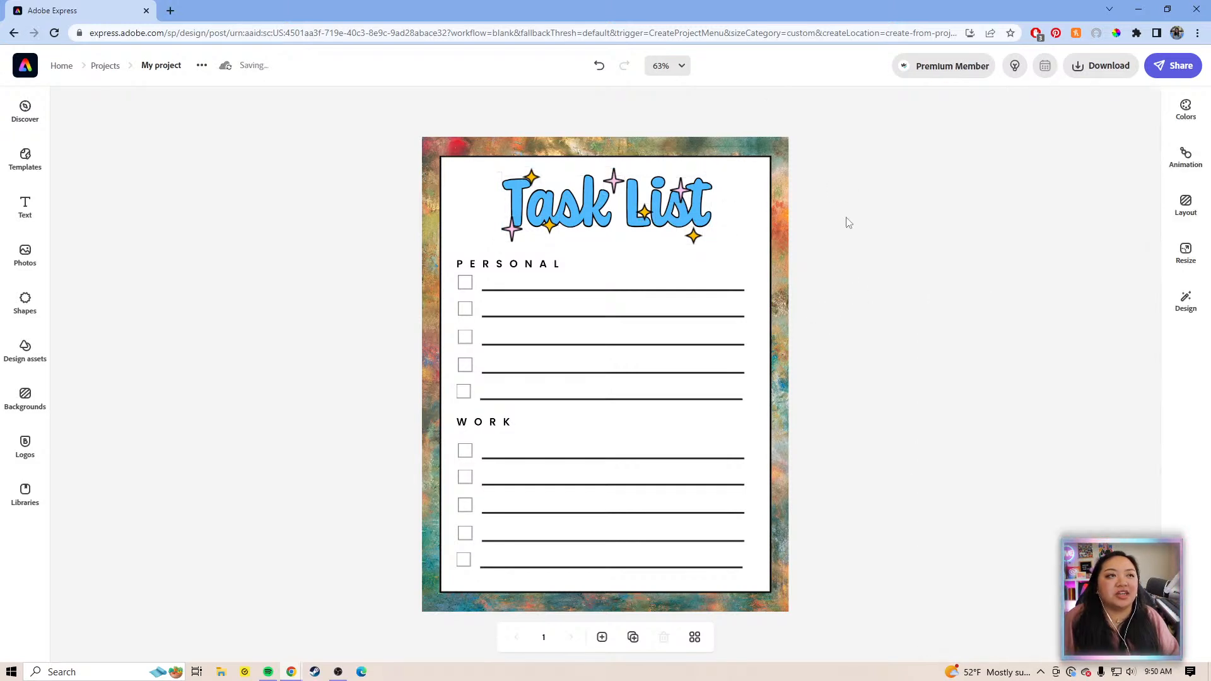
- Recolor the "Task List" text by sampling shades from the painted background, settling on teal #61A69C
left_click(697, 208)
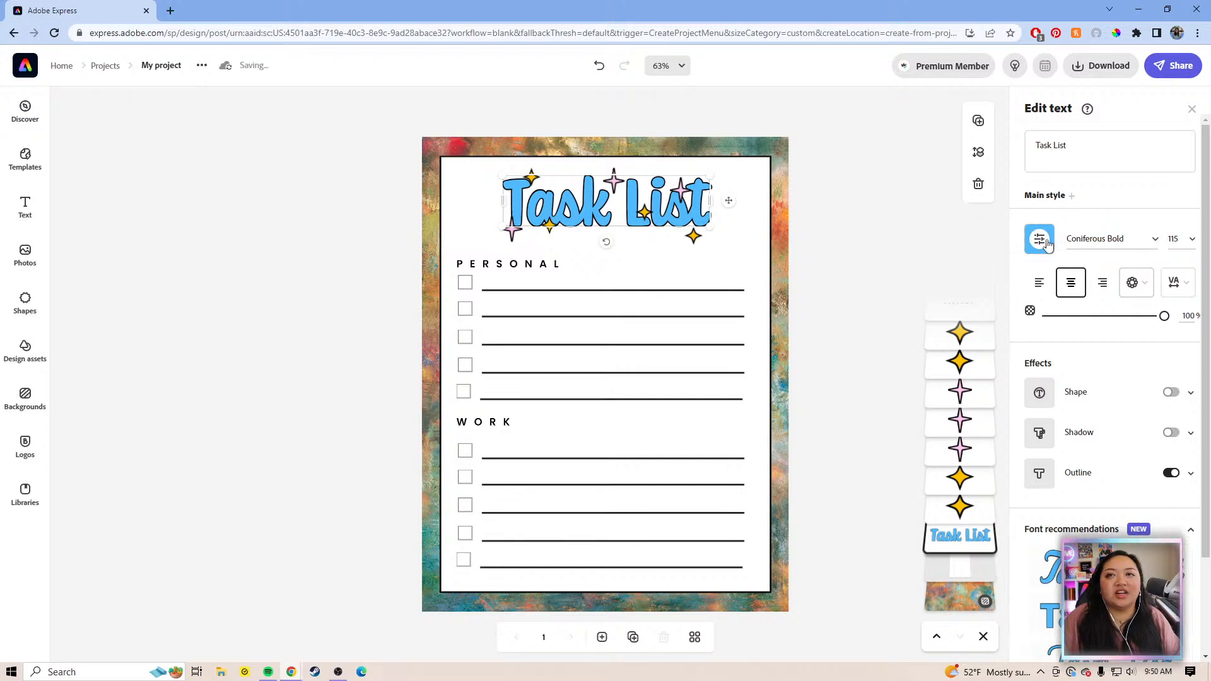
left_click(1050, 250)
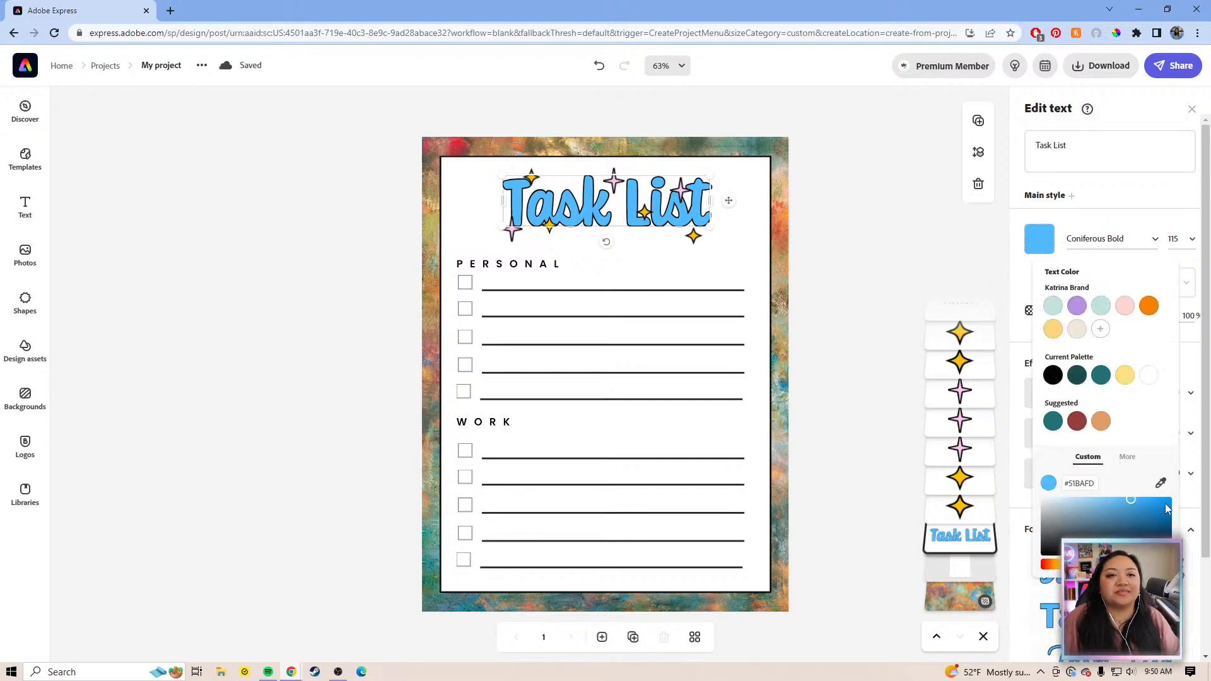
left_click(1160, 485)
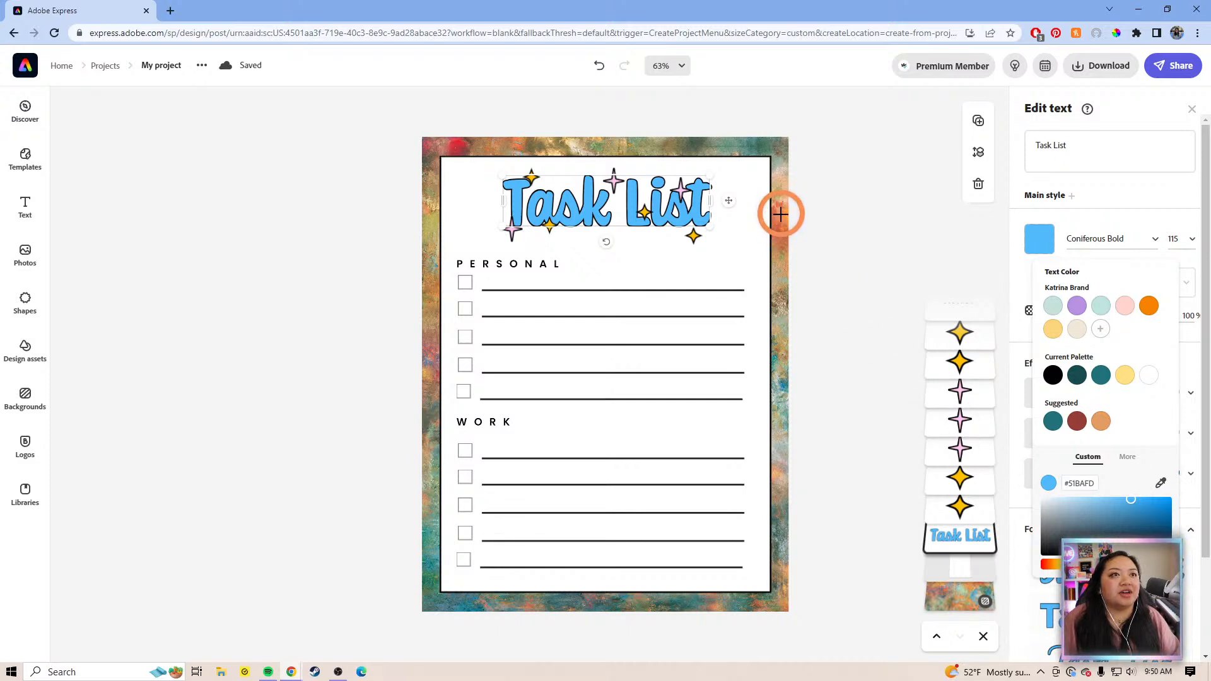
left_click(735, 147)
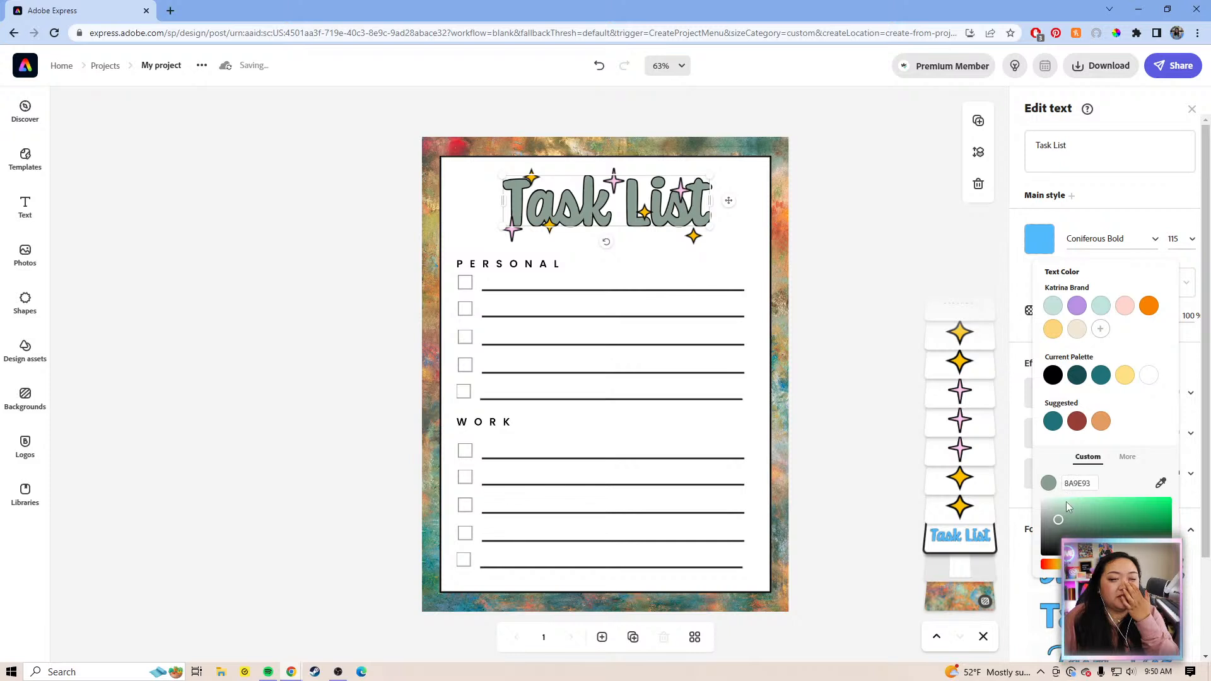
left_click(1161, 483)
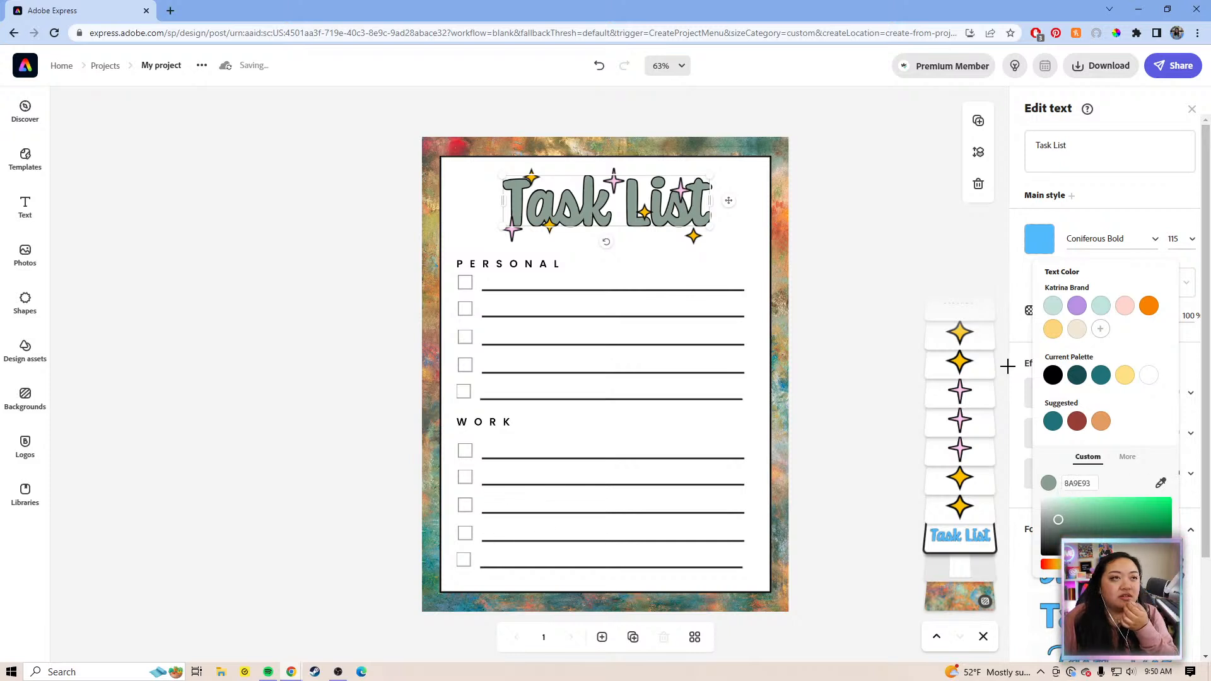
left_click(757, 150)
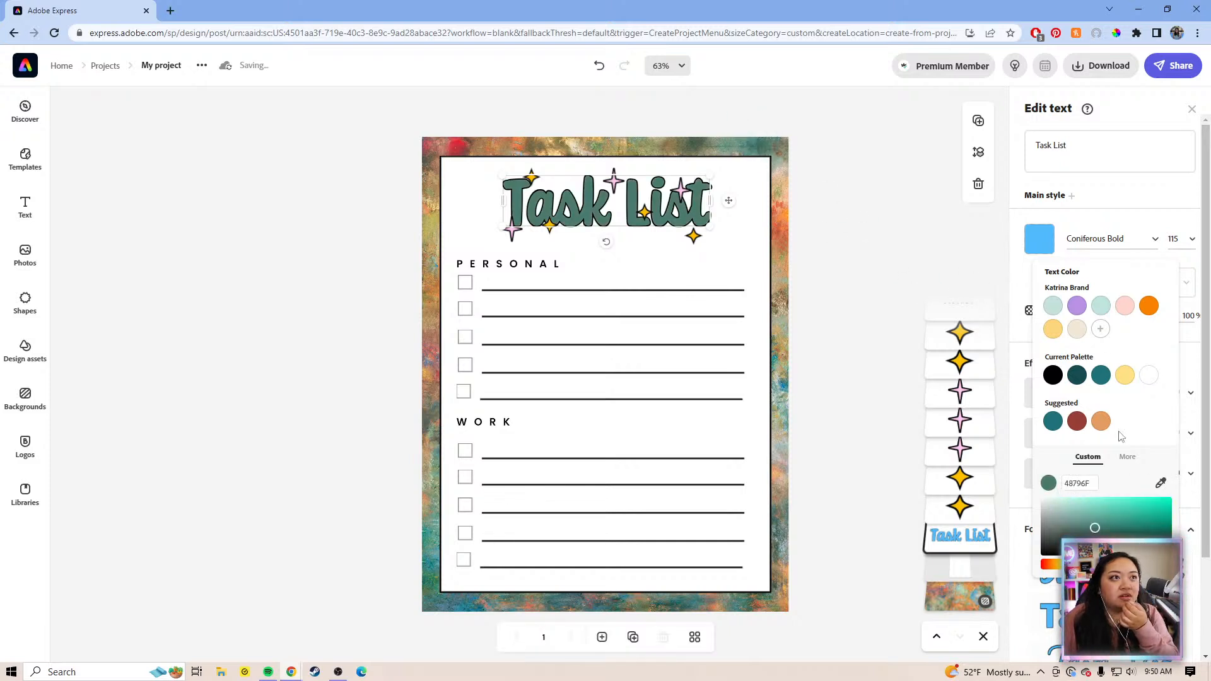
left_click(1161, 483)
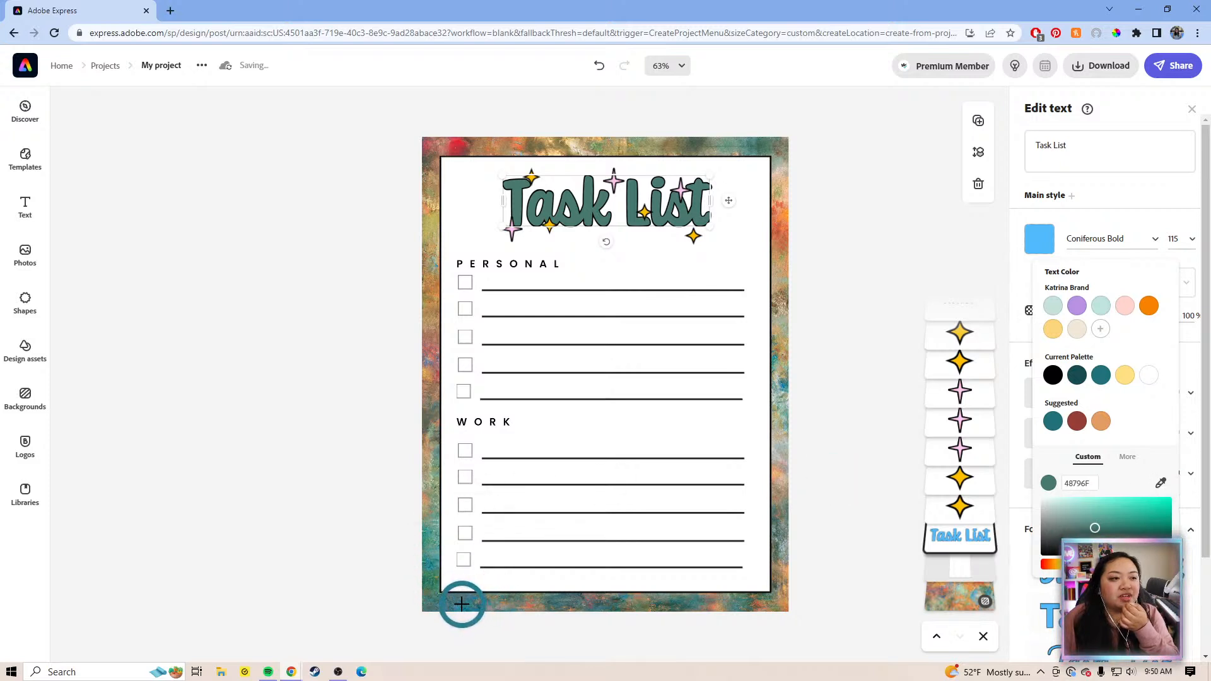
left_click(435, 555)
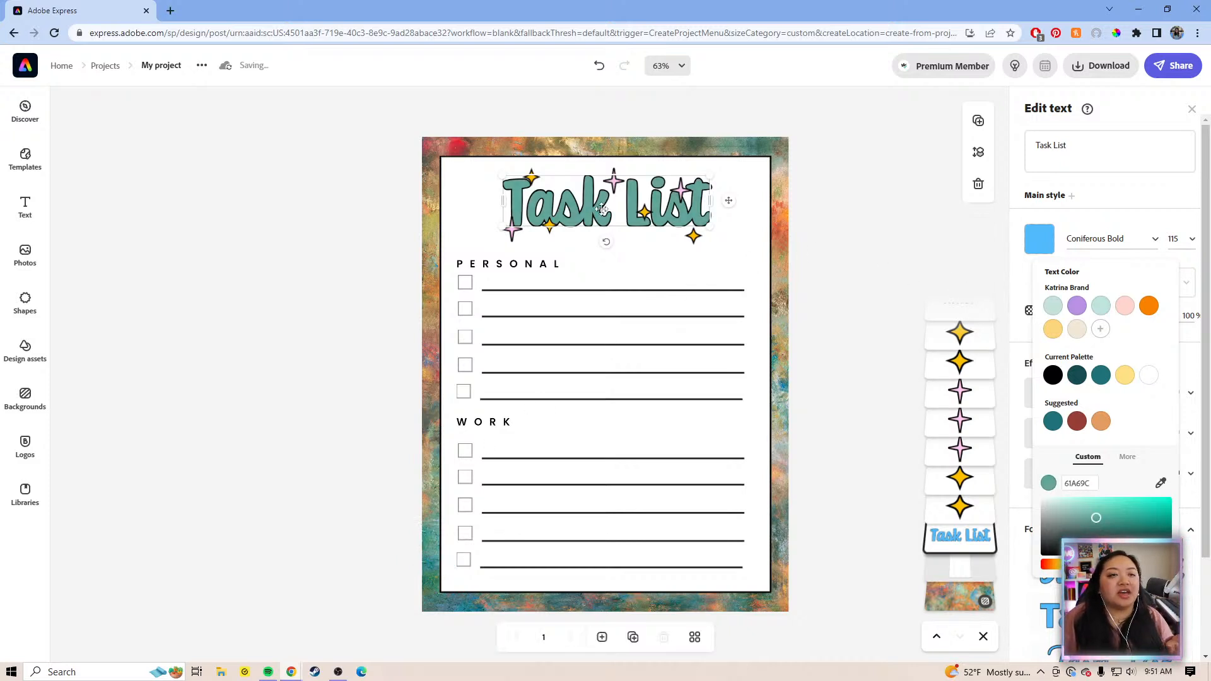
- Fill the pink star beneath the "T" of the title with red #D1444C sampled from the background's upper-left corner
left_click(509, 234)
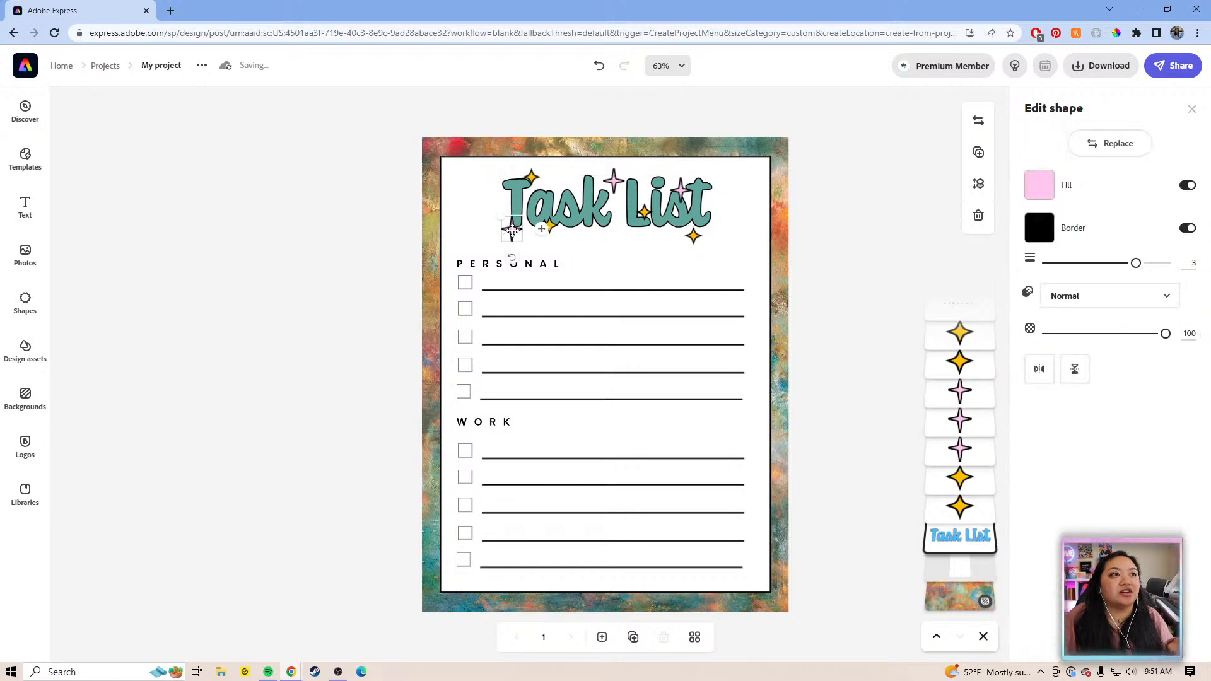
left_click(1041, 186)
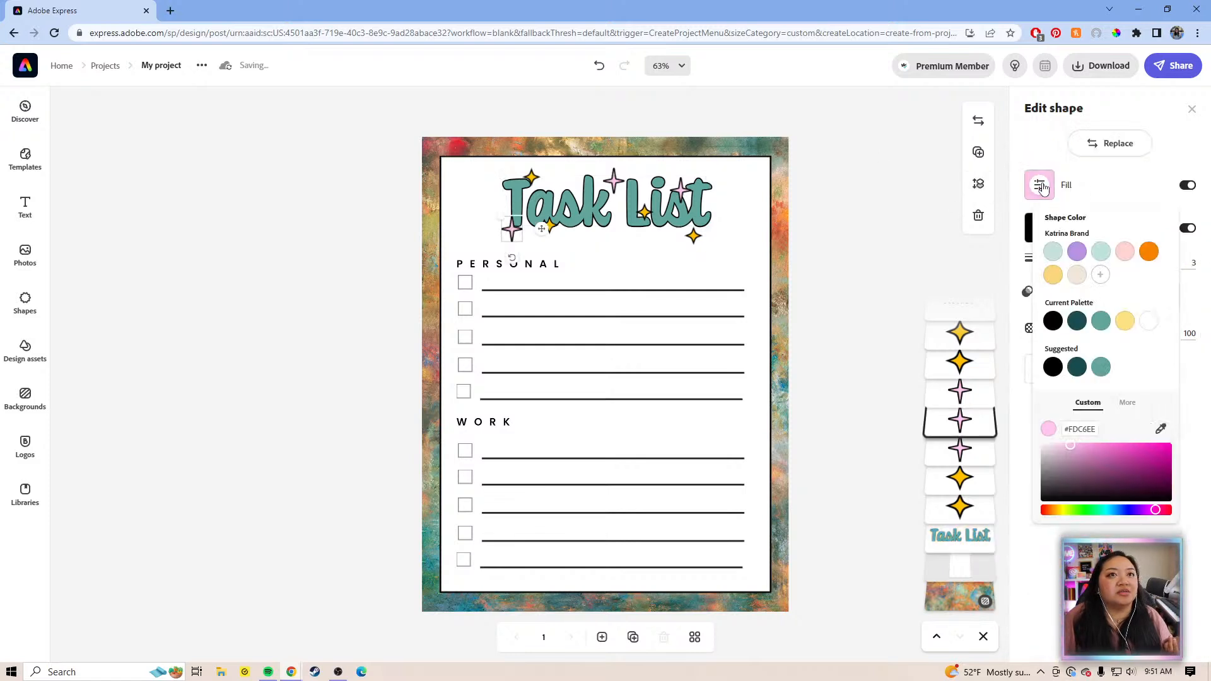
left_click(1162, 431)
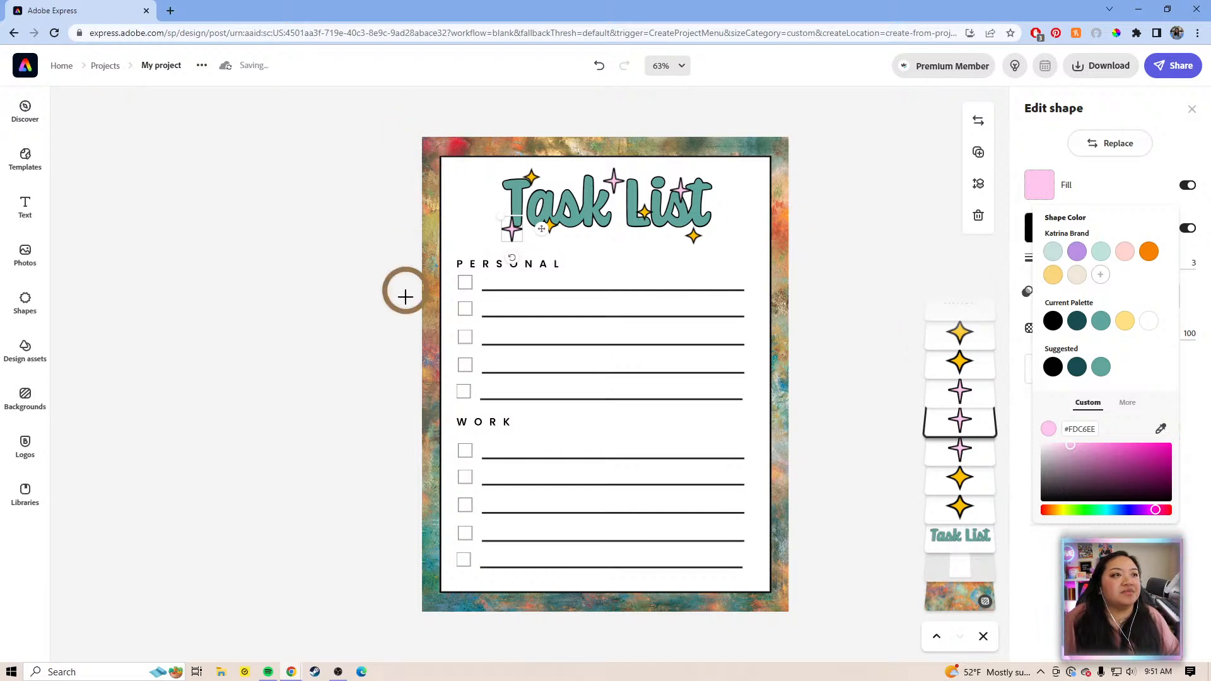
left_click(426, 361)
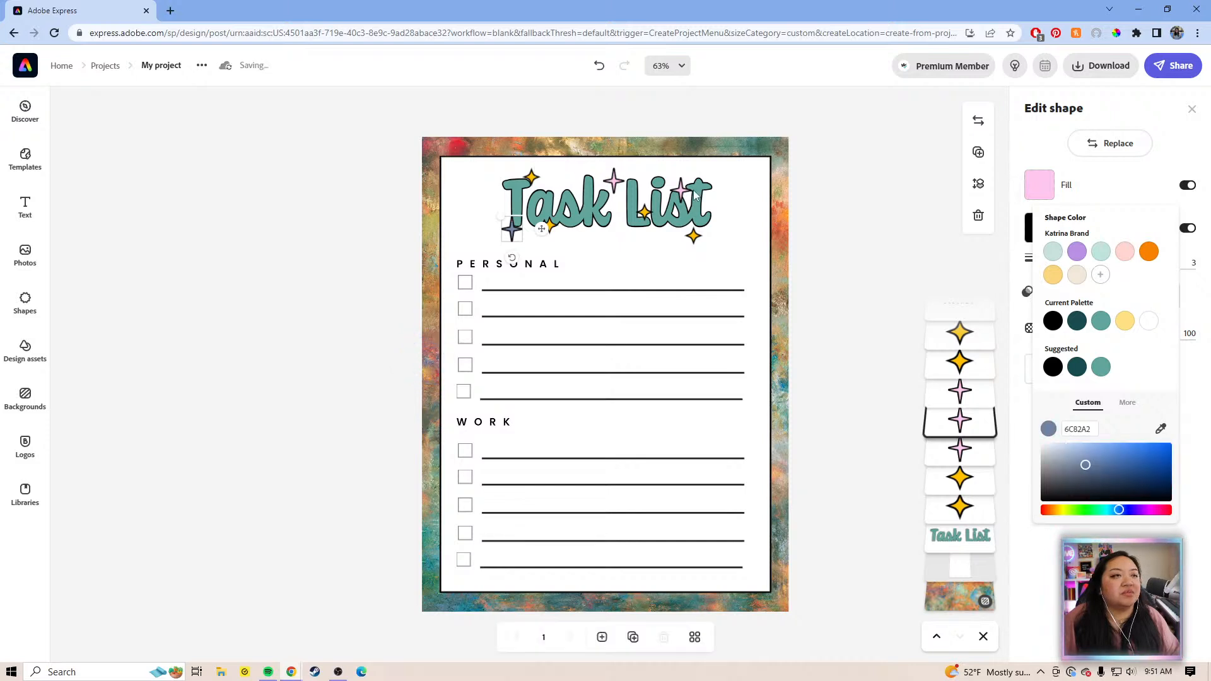
left_click(1160, 429)
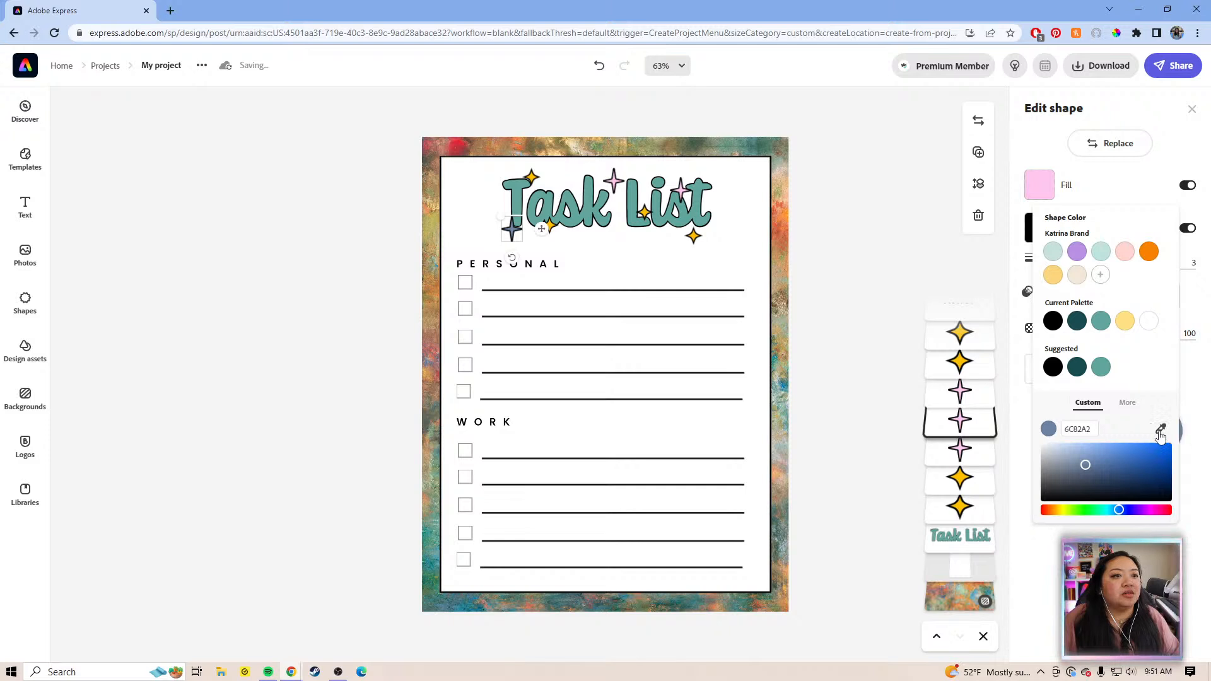
left_click(451, 150)
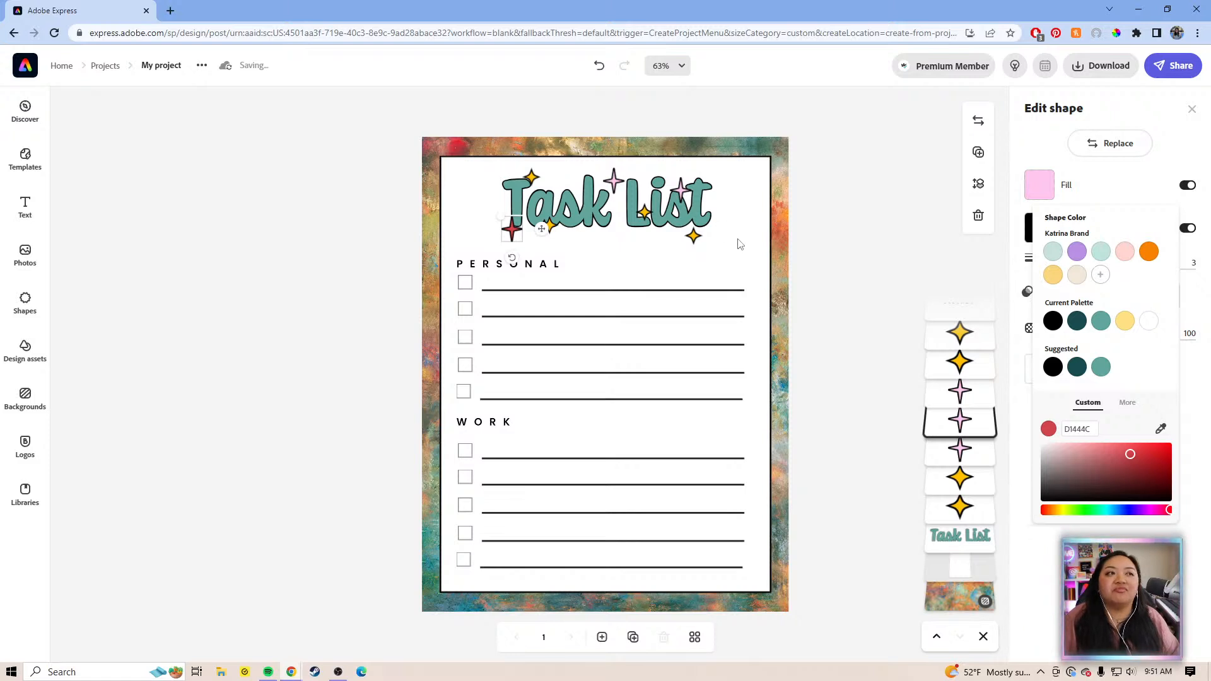
- Fill the two remaining pink stars on the title with the same red #D1444C
left_click(613, 181)
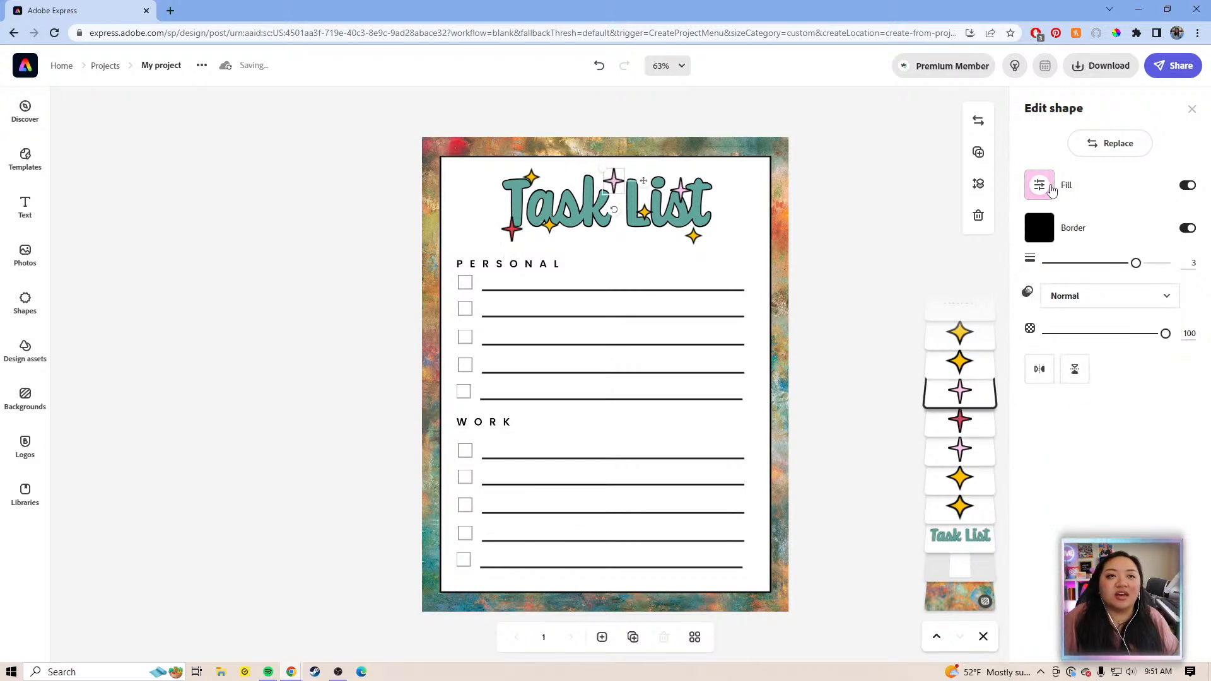
left_click(1038, 185)
left_click(1077, 321)
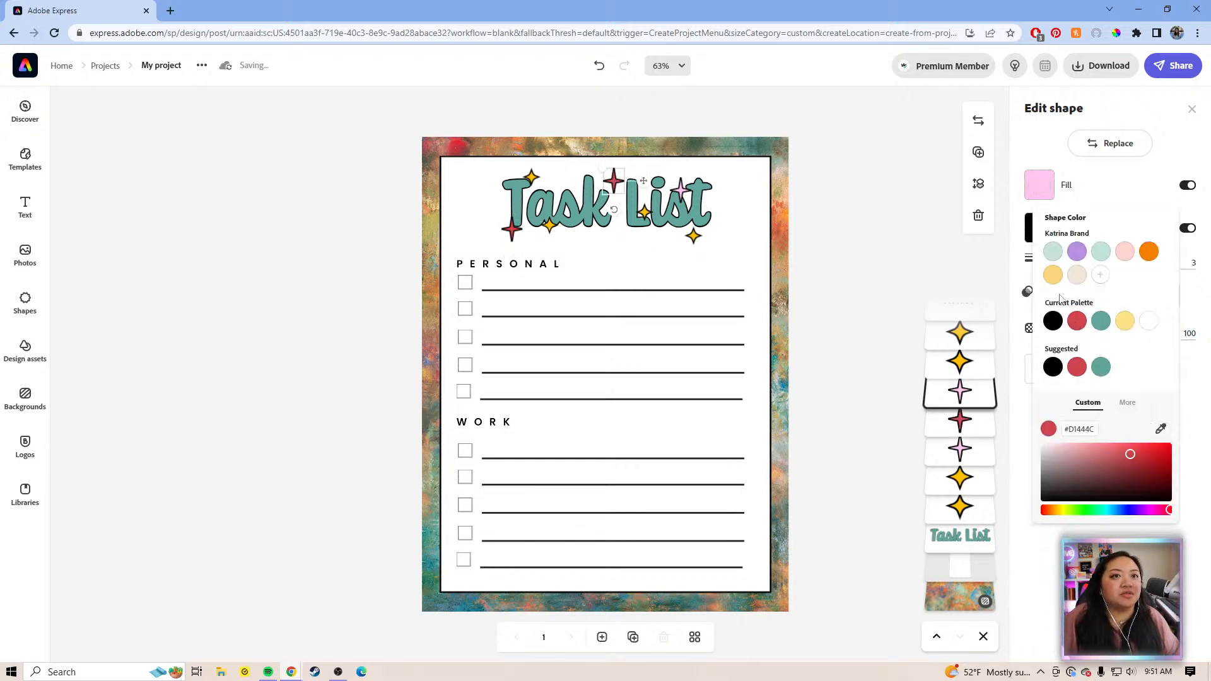
left_click(681, 189)
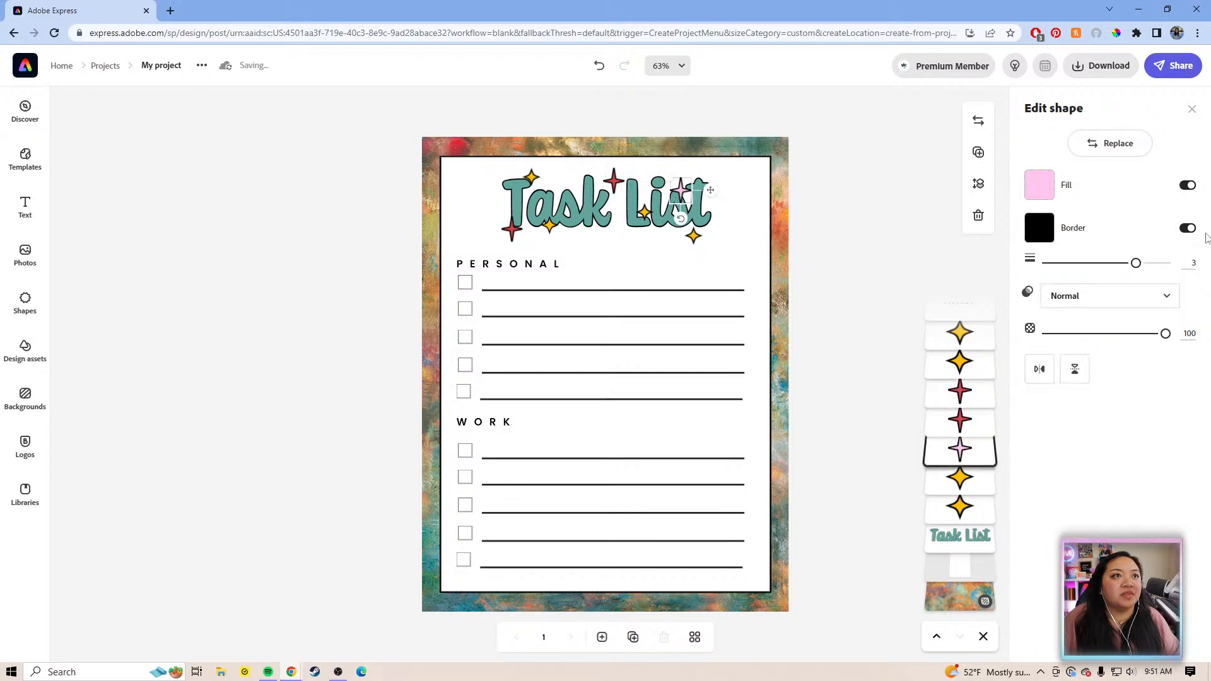
left_click(1045, 192)
left_click(1076, 321)
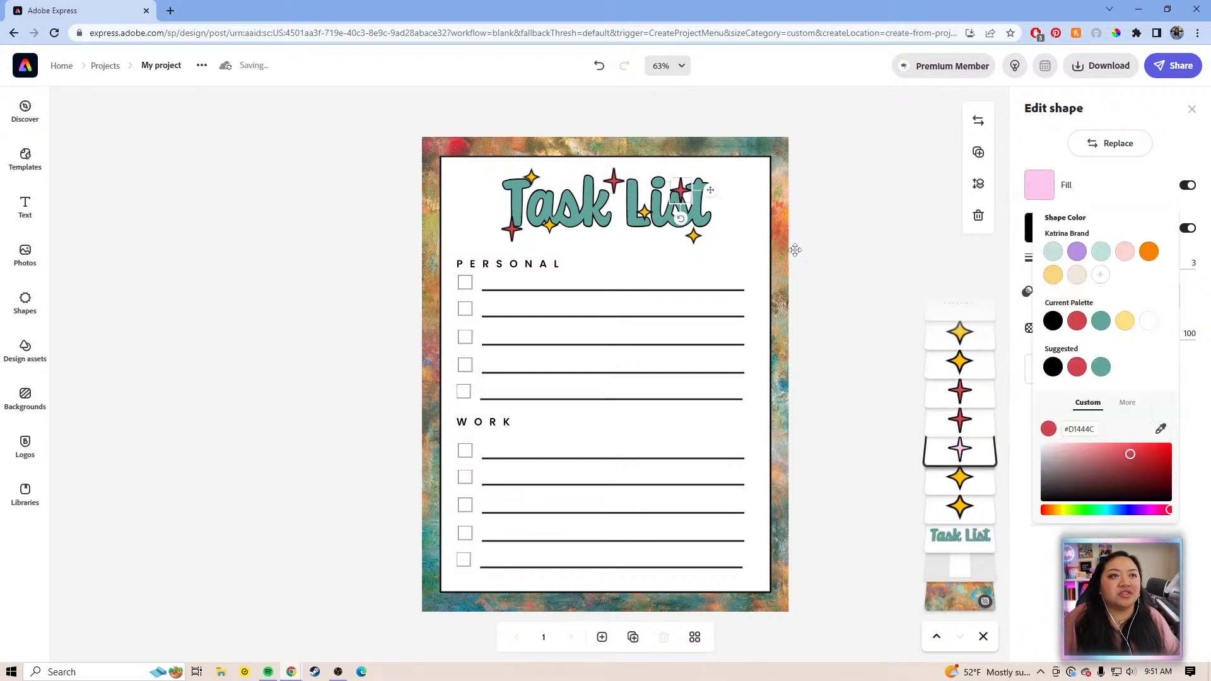
- Fill the yellow star below the end of the title with light orange #E7A670 sampled from the painted background
left_click(694, 237)
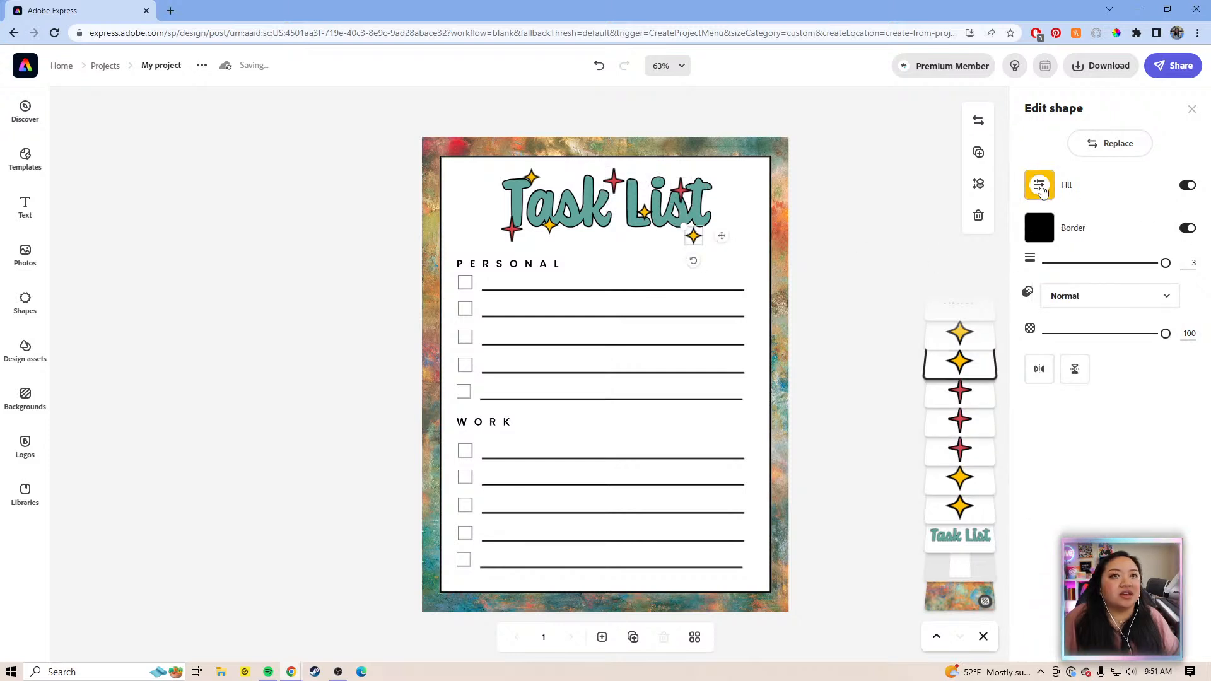
left_click(1038, 185)
left_click(1161, 428)
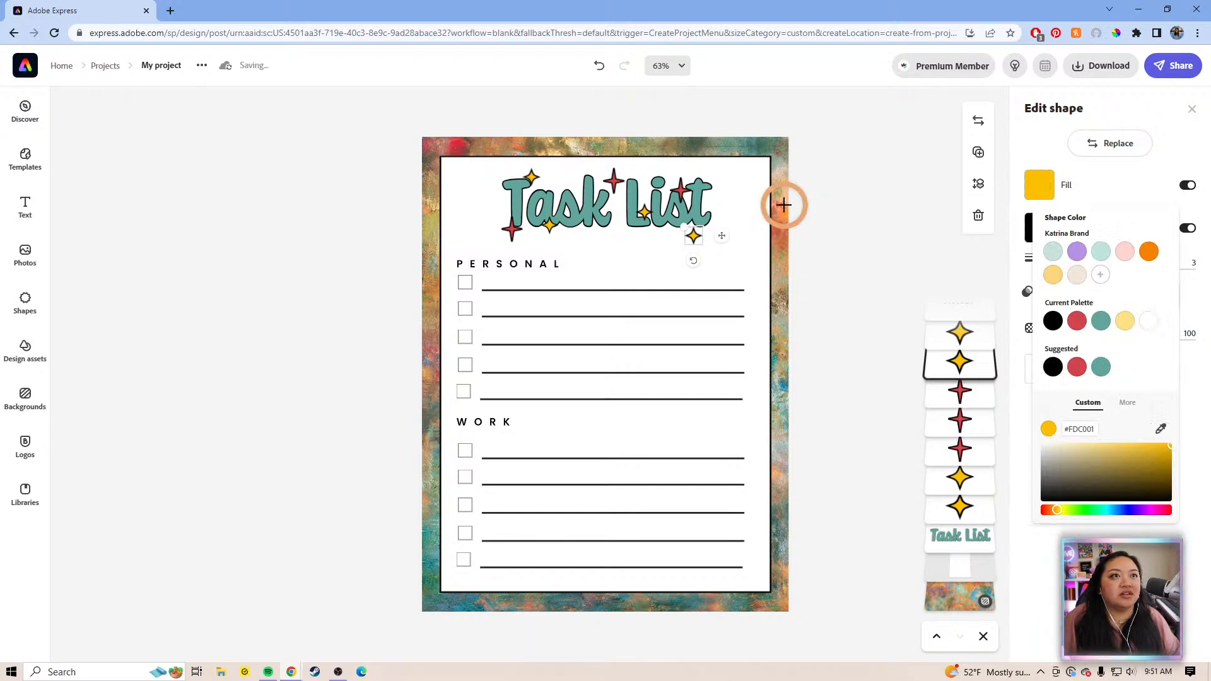
left_click(781, 210)
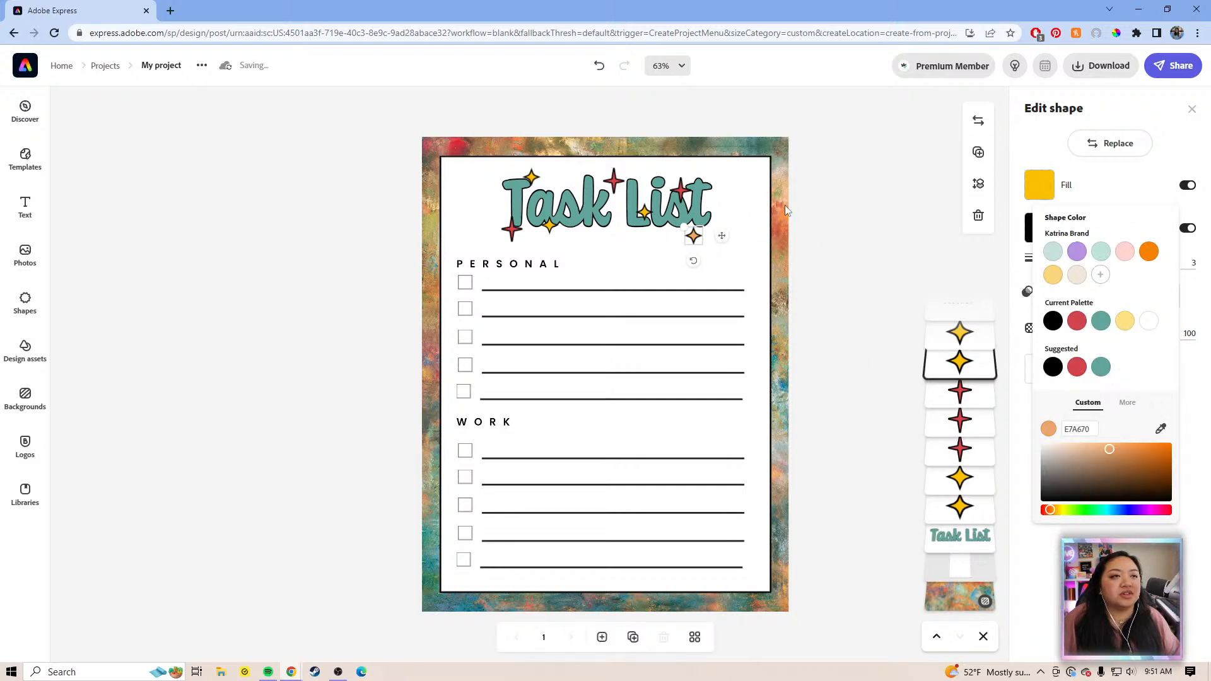
- Fill the yellow star on the "L" of "List" with orange #E37A44 sampled from the painted background
left_click(643, 213)
left_click(1039, 185)
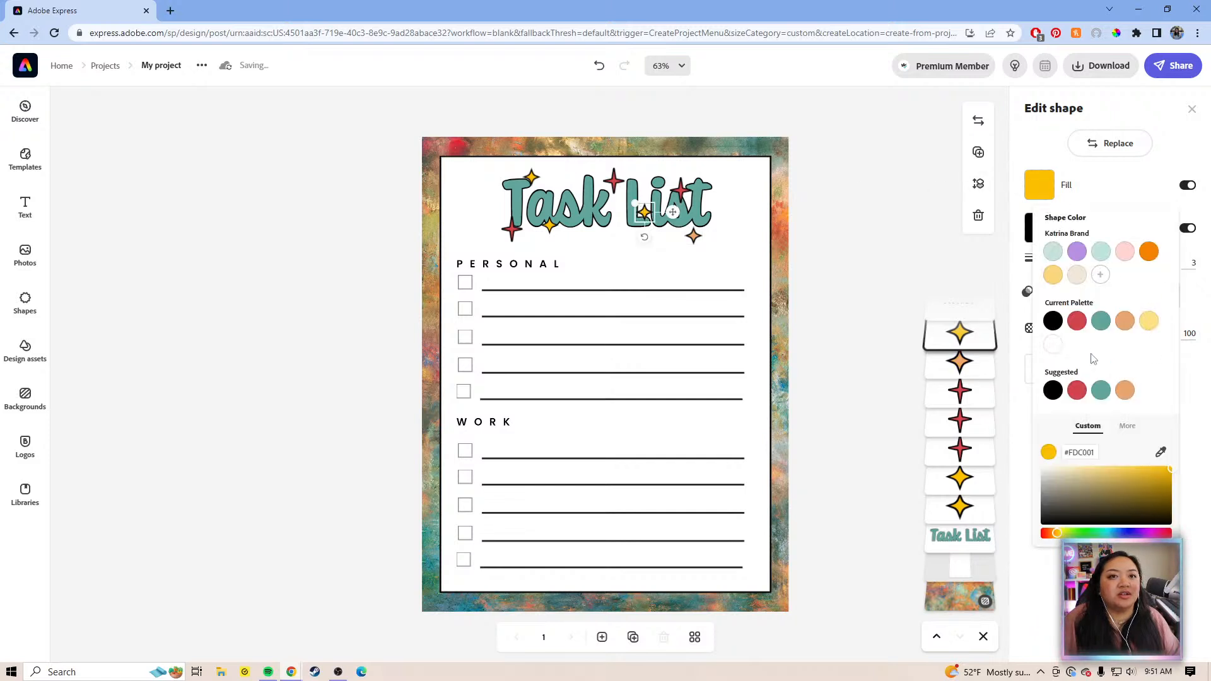
left_click(1053, 345)
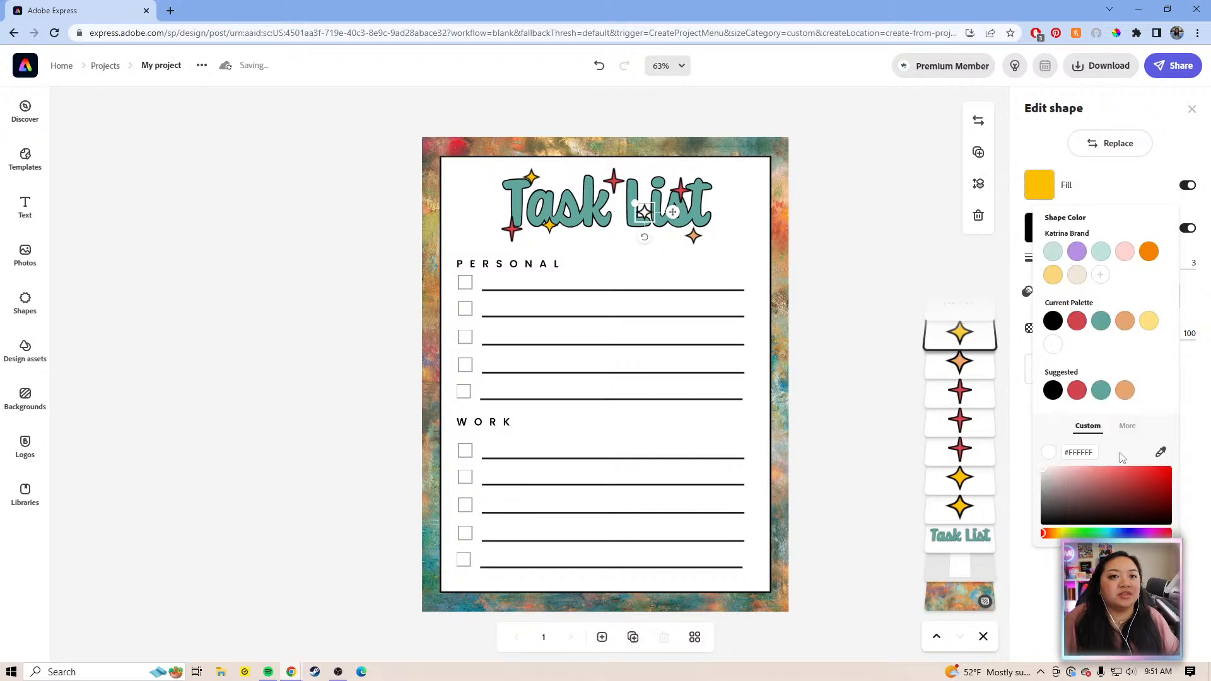
left_click(1161, 452)
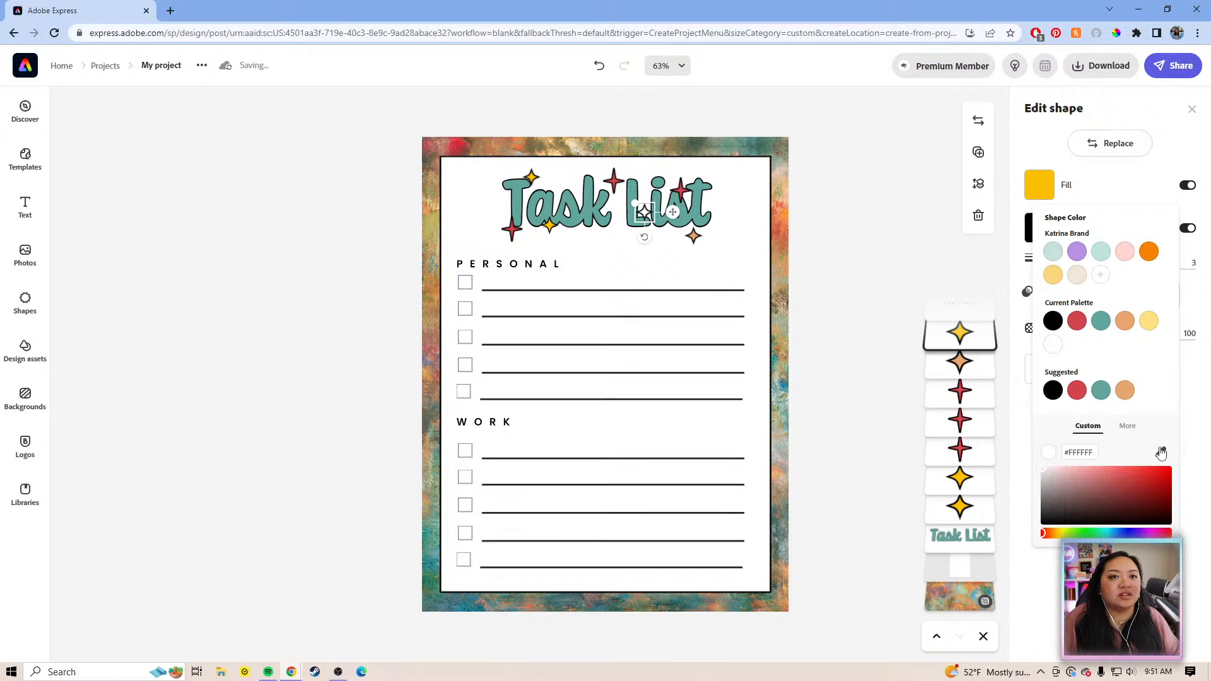
left_click(783, 224)
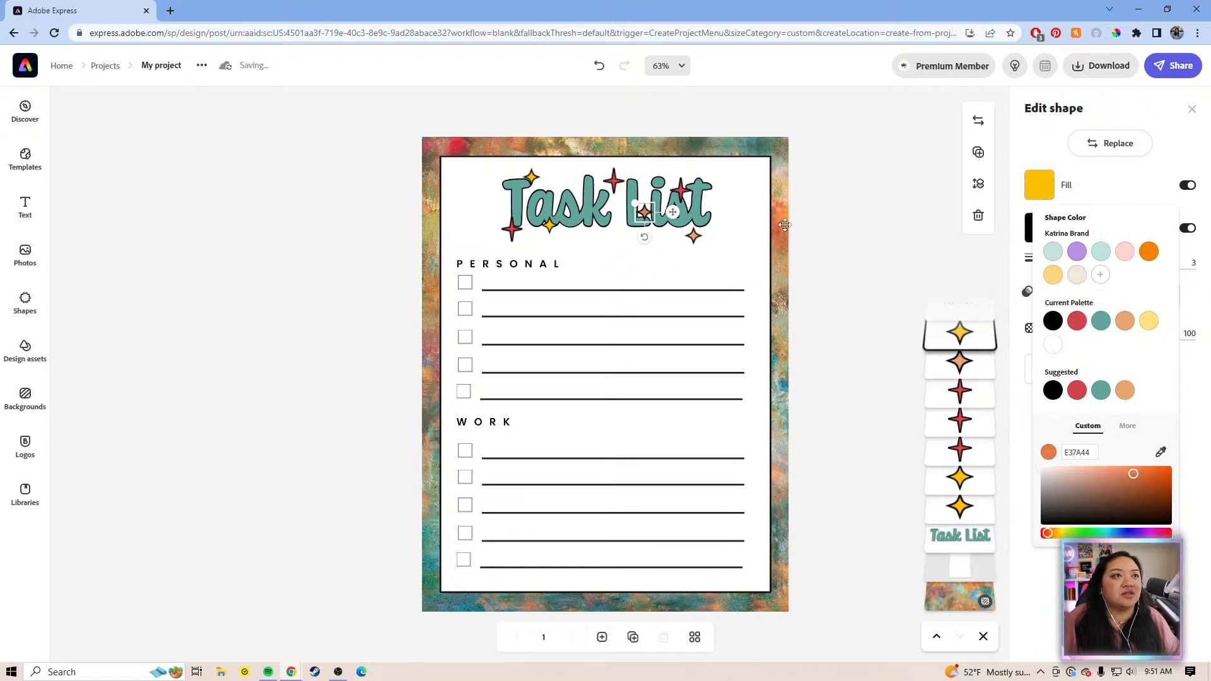
- Apply the orange #E37A44 fill to the star below the title's end and the two yellow stars on "Task", then deselect
left_click(694, 236)
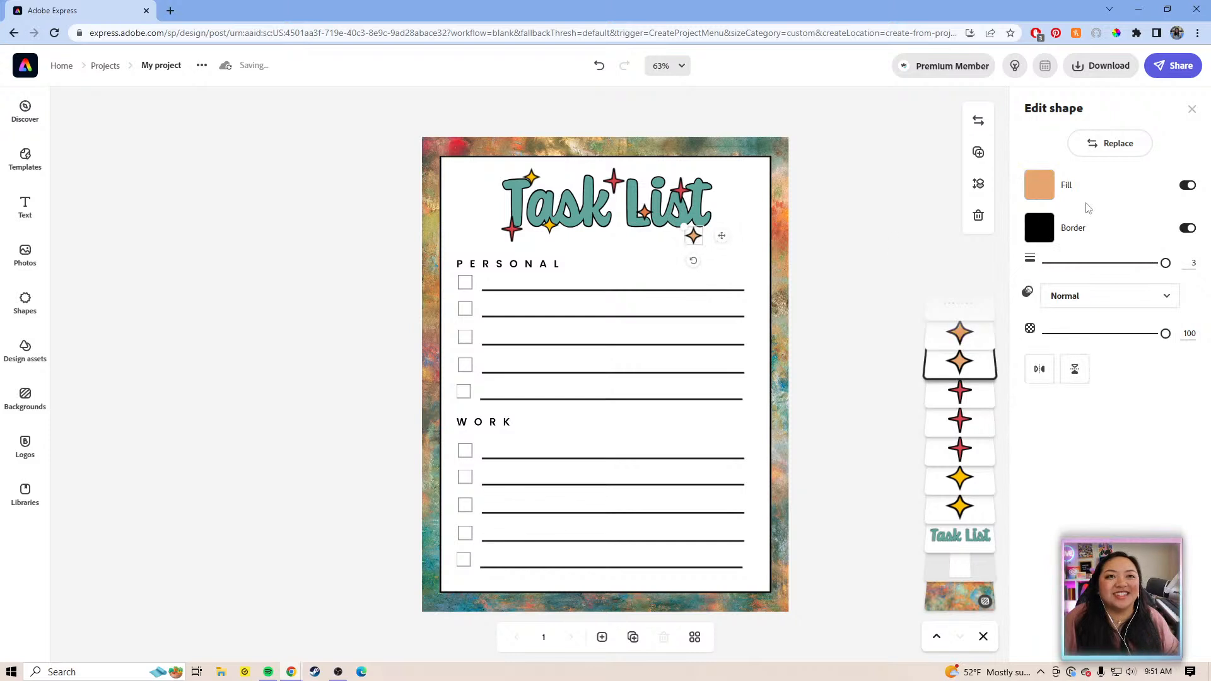
left_click(1038, 185)
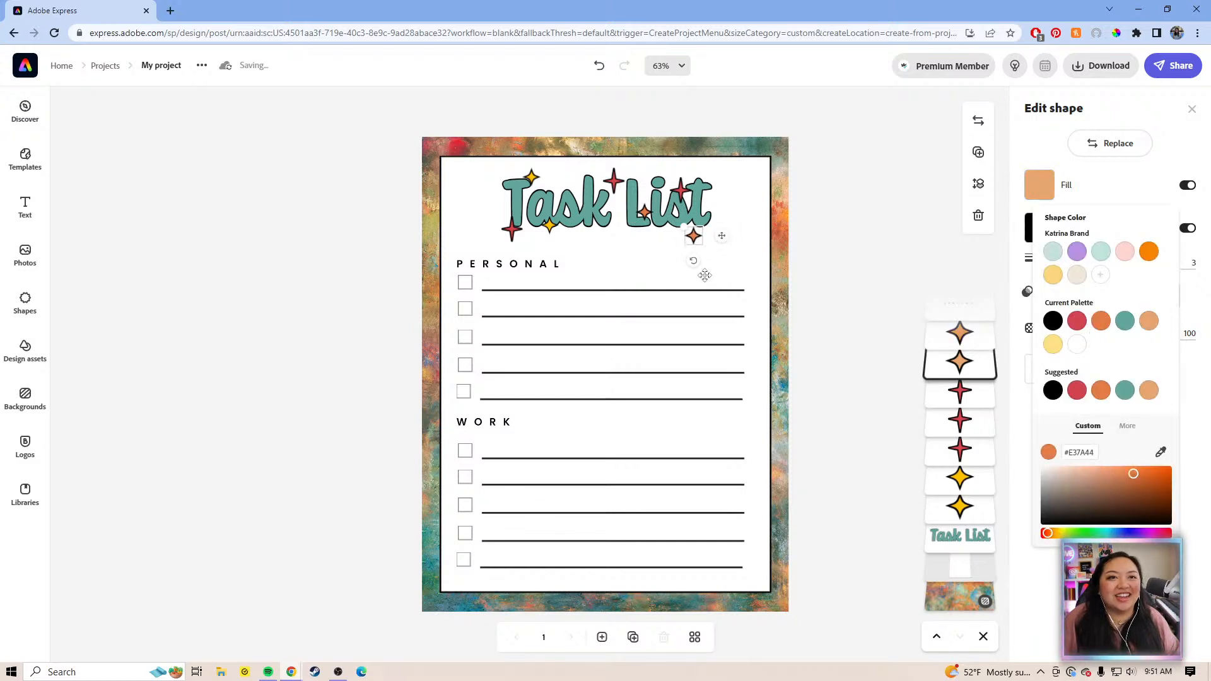
left_click(550, 225)
left_click(1040, 186)
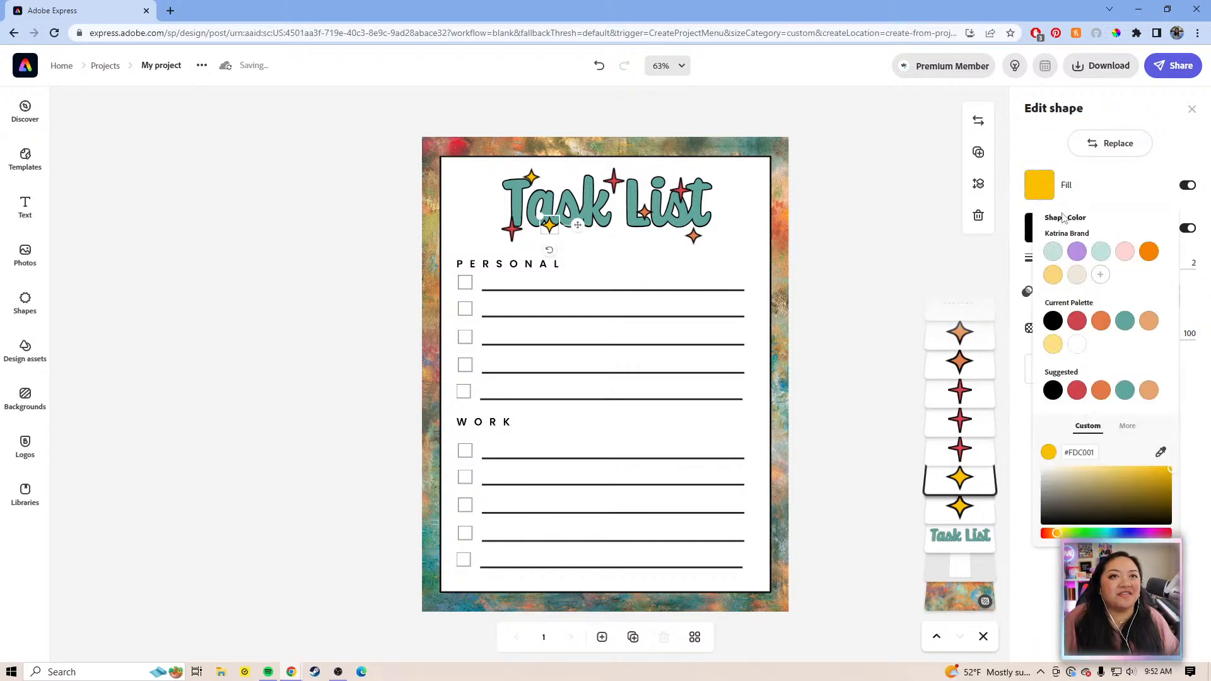
left_click(1101, 324)
left_click(533, 177)
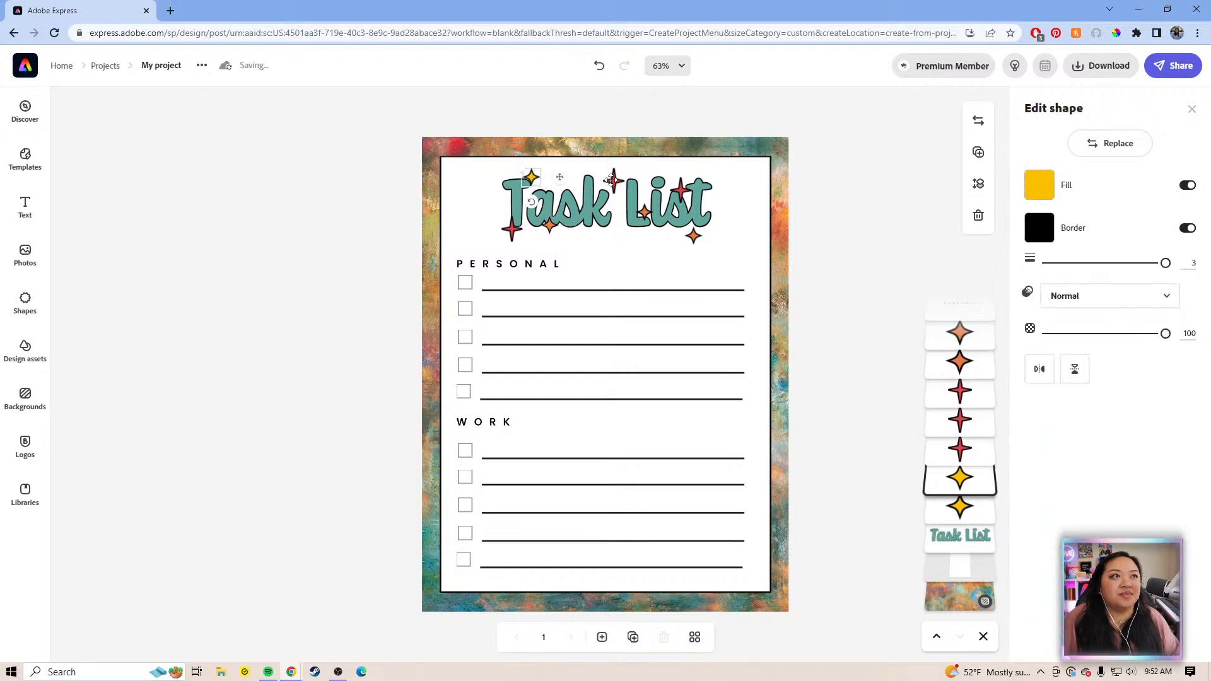
left_click(1040, 185)
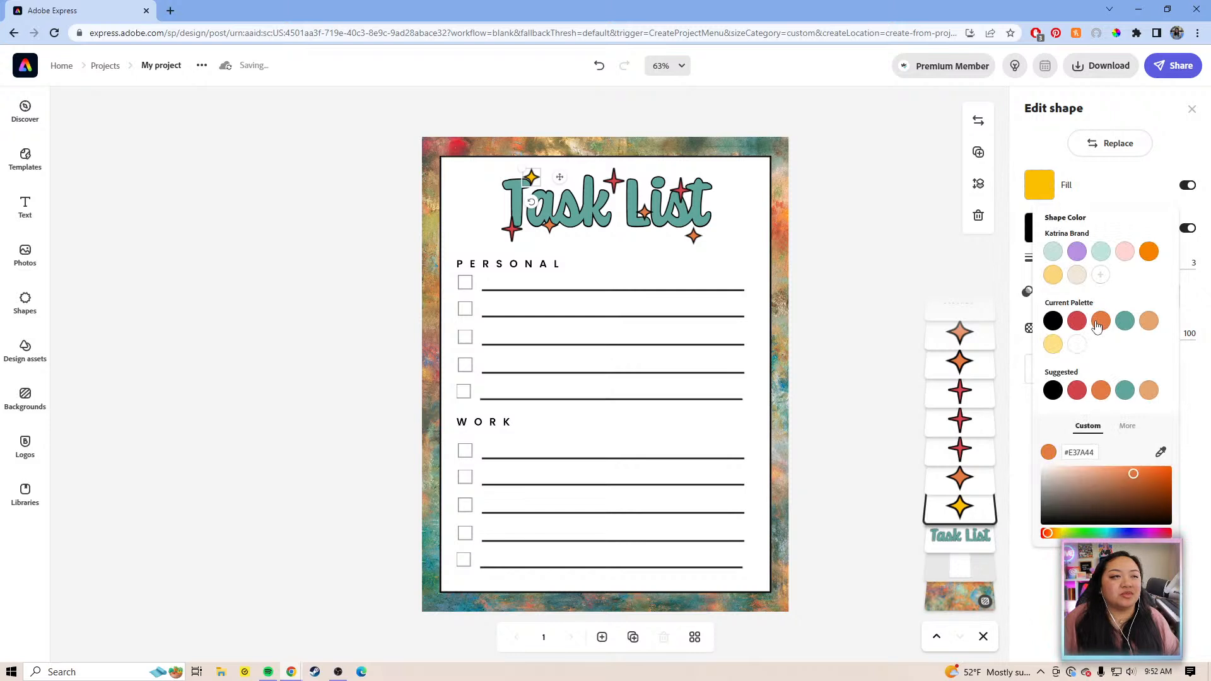
left_click(871, 207)
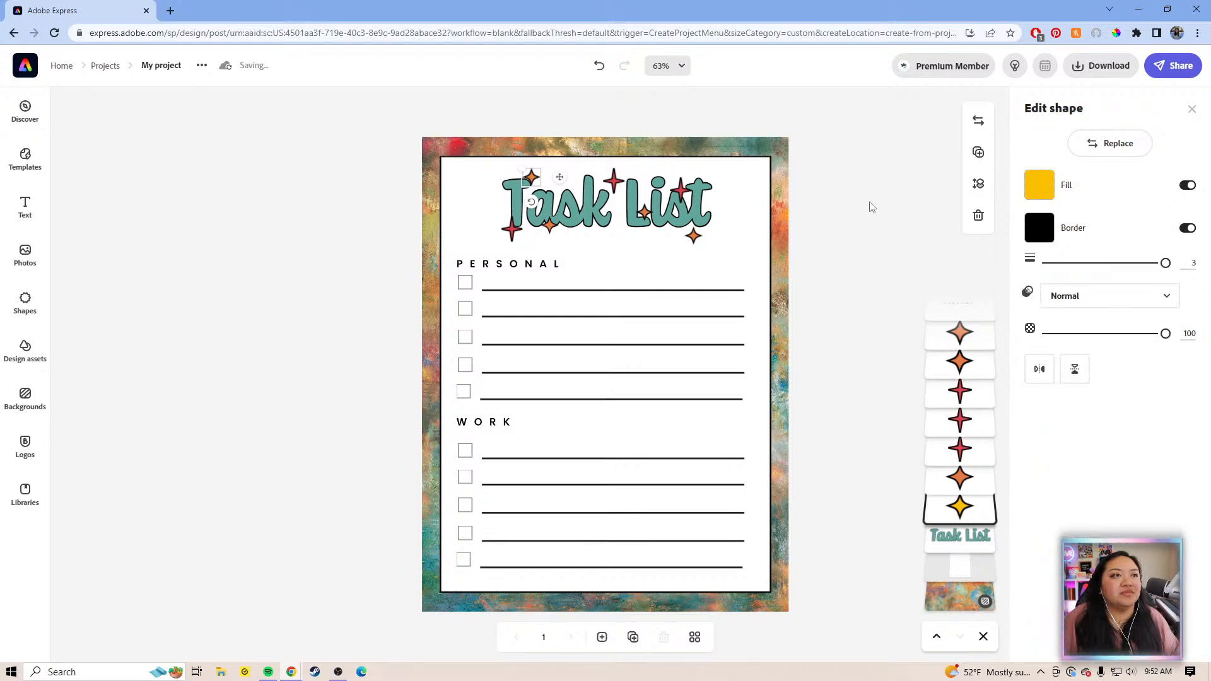
left_click(871, 207)
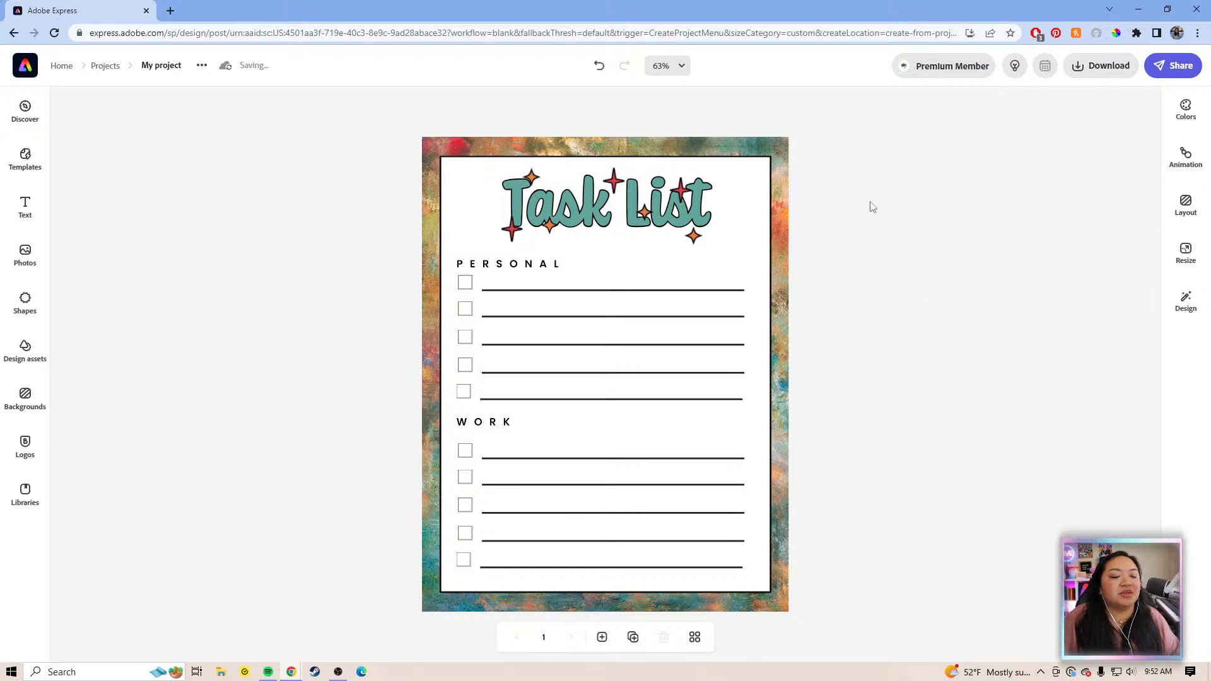
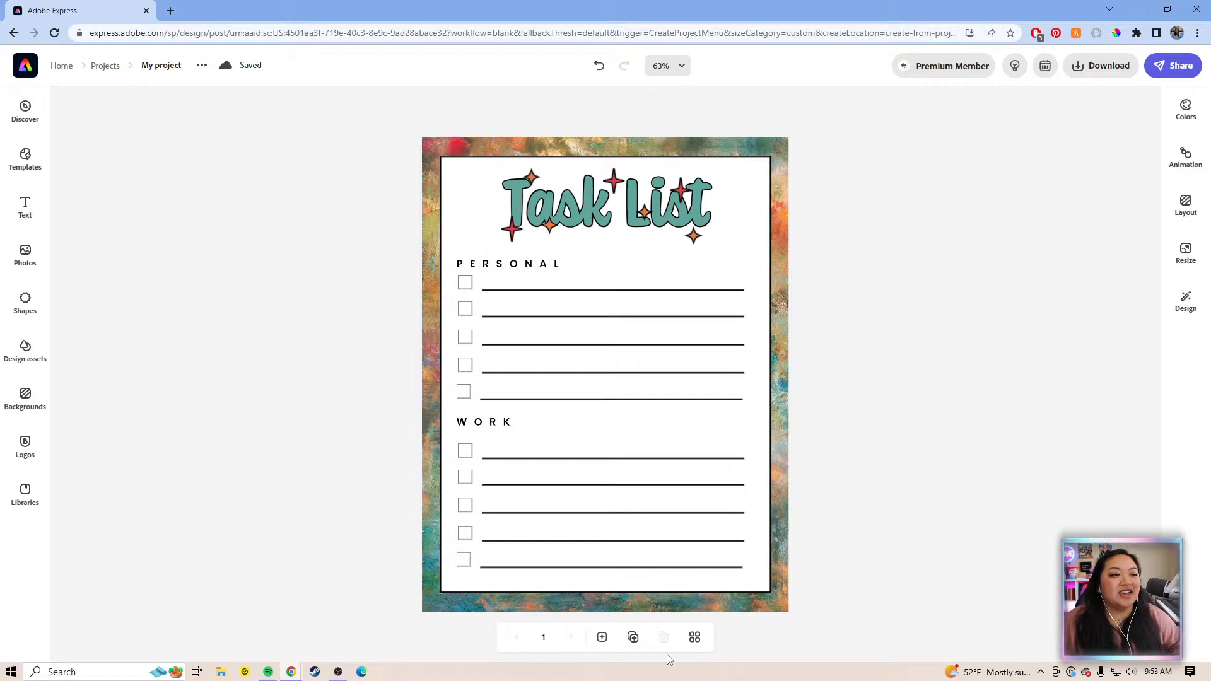
- Duplicate the Task List page and change the copy's title text to "week of"
left_click(632, 638)
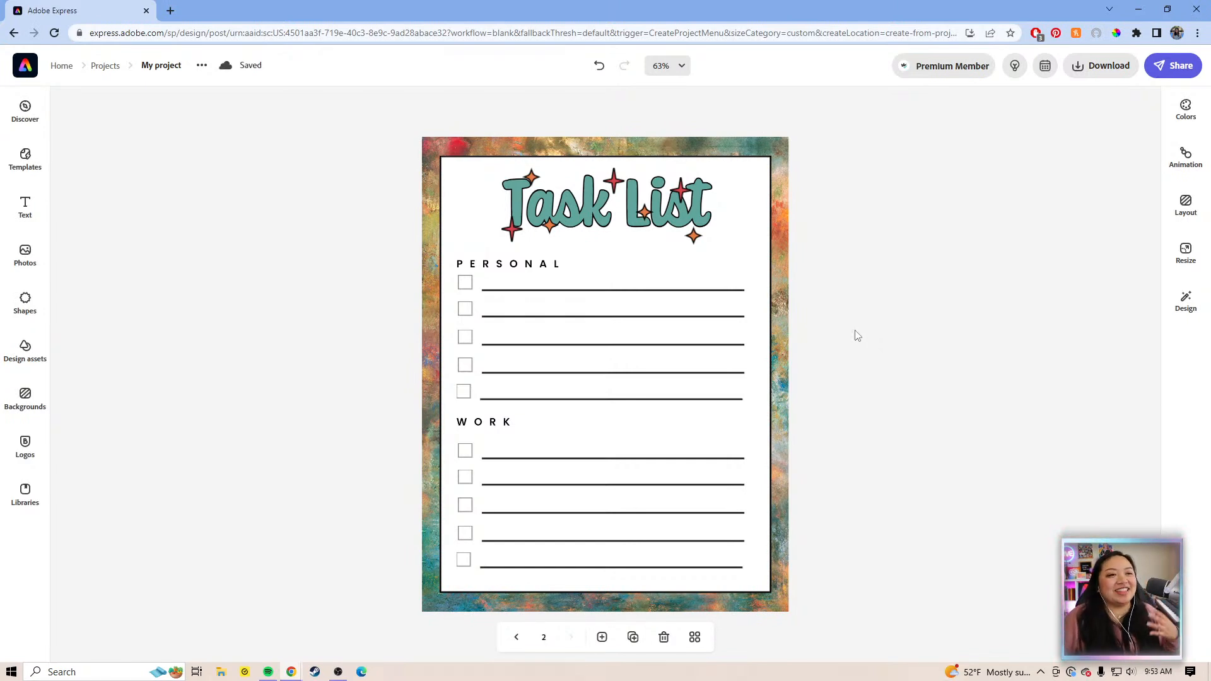
left_click(683, 210)
left_click_drag(668, 227, 670, 235)
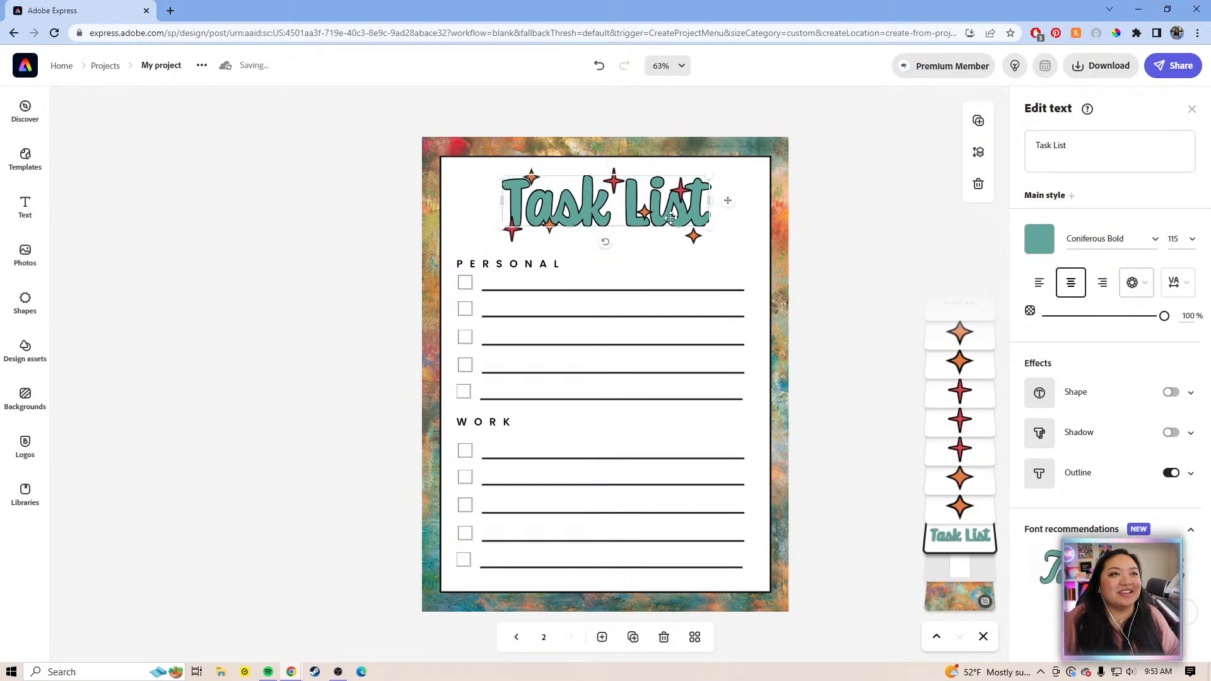
left_click(1110, 152)
left_click_drag(1065, 145, 1036, 146)
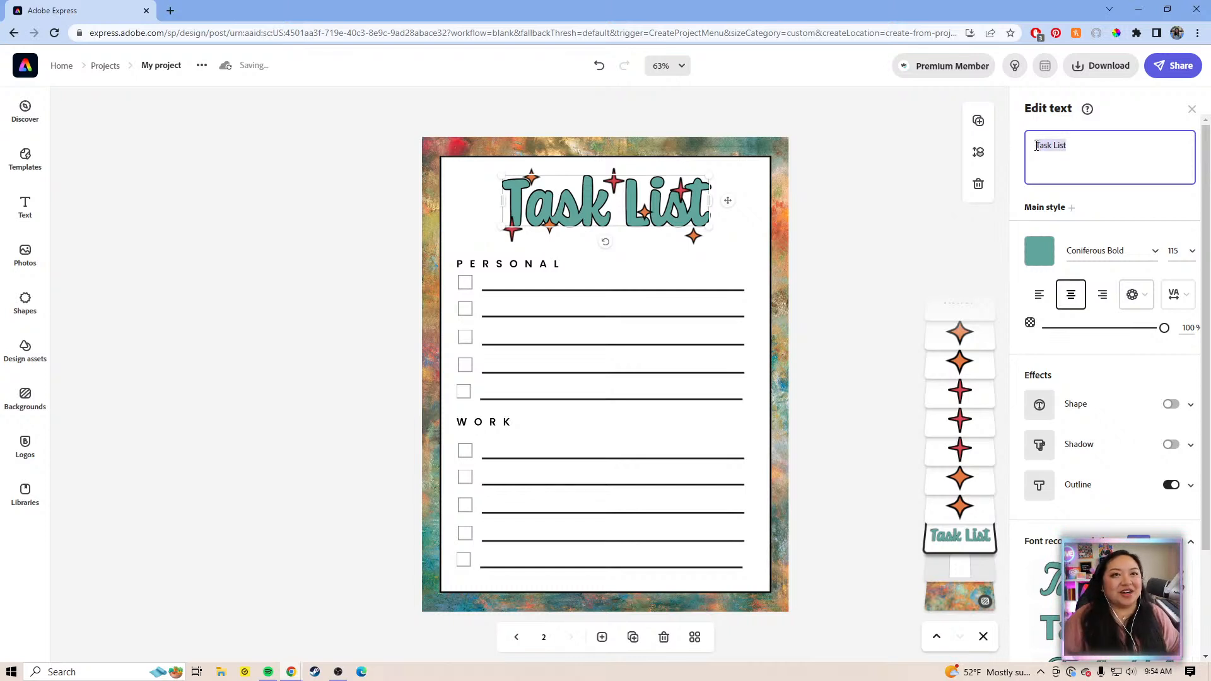
left_click_drag(1089, 136, 1037, 149)
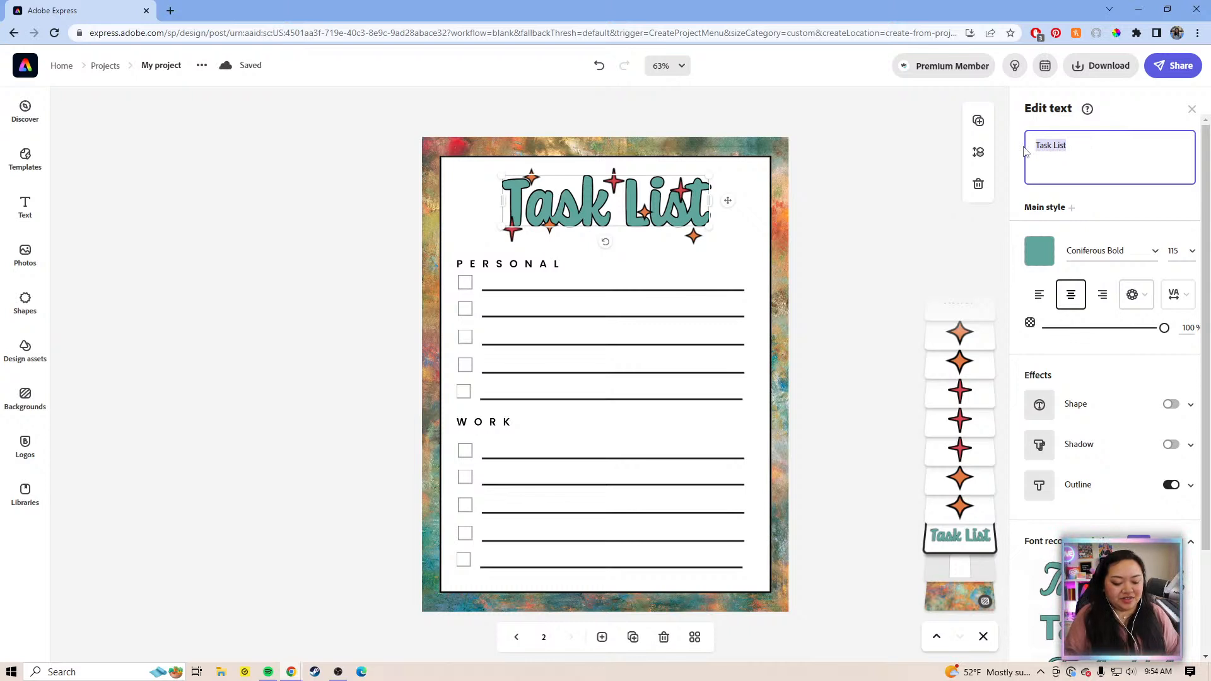
type("We")
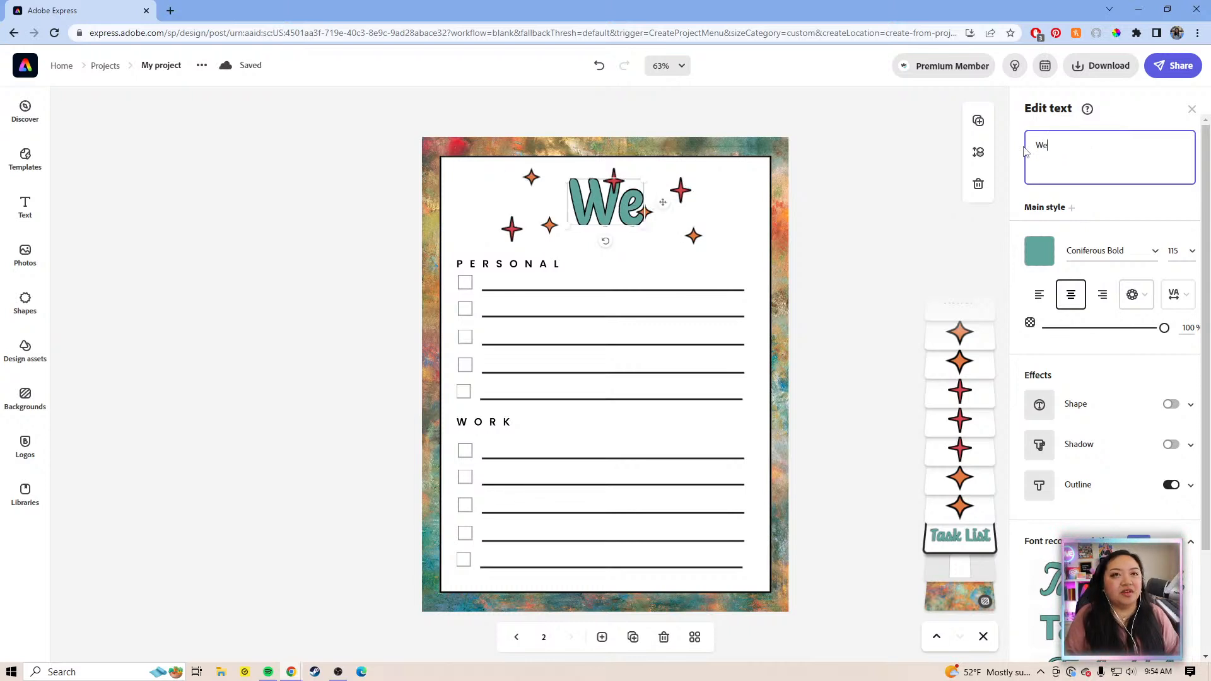
type("ekl")
key("BackSpace")
key("BackSpace")
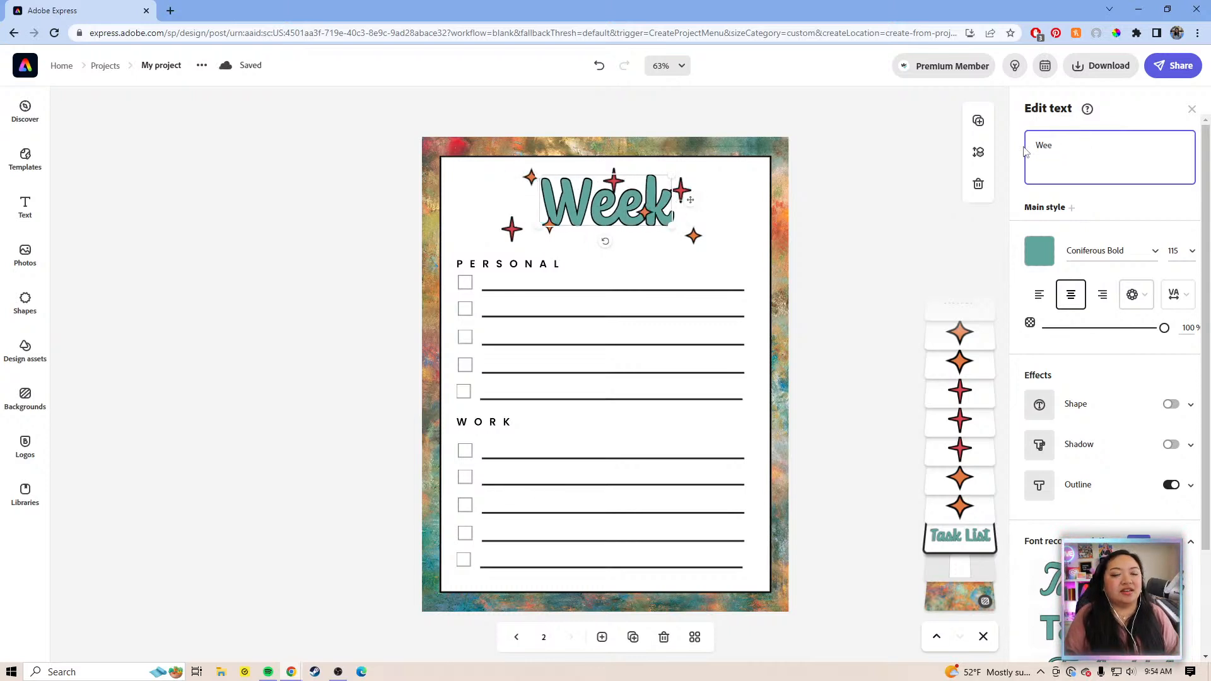
key("BackSpace")
key("BackSpace")
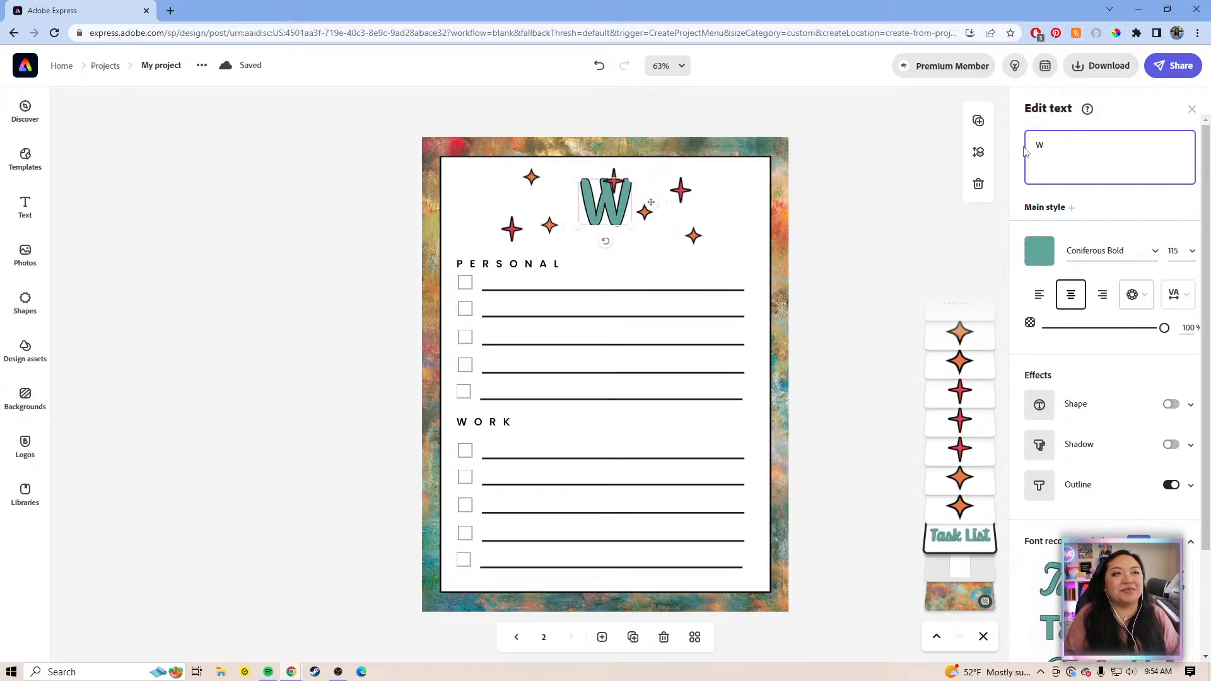
key("BackSpace")
type("w")
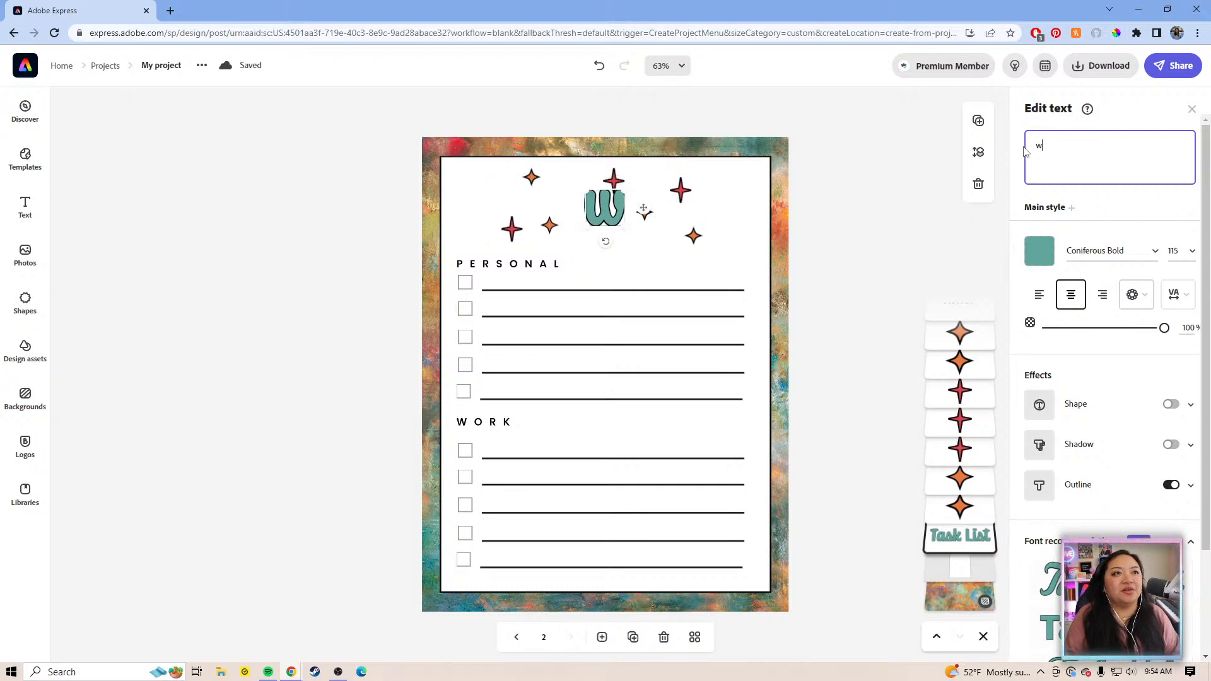
type("eek of")
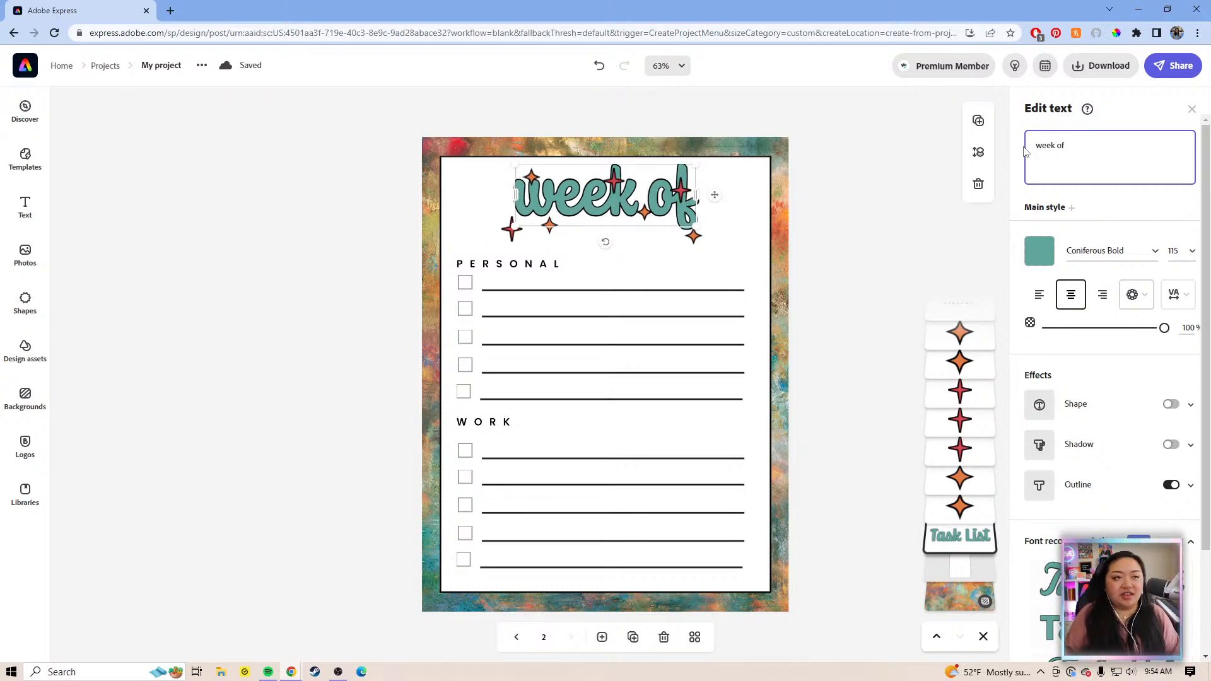
- Move the "week of" title to the upper-left corner of the white panel and shrink it to about a third of the panel's width
left_click_drag(629, 211, 567, 225)
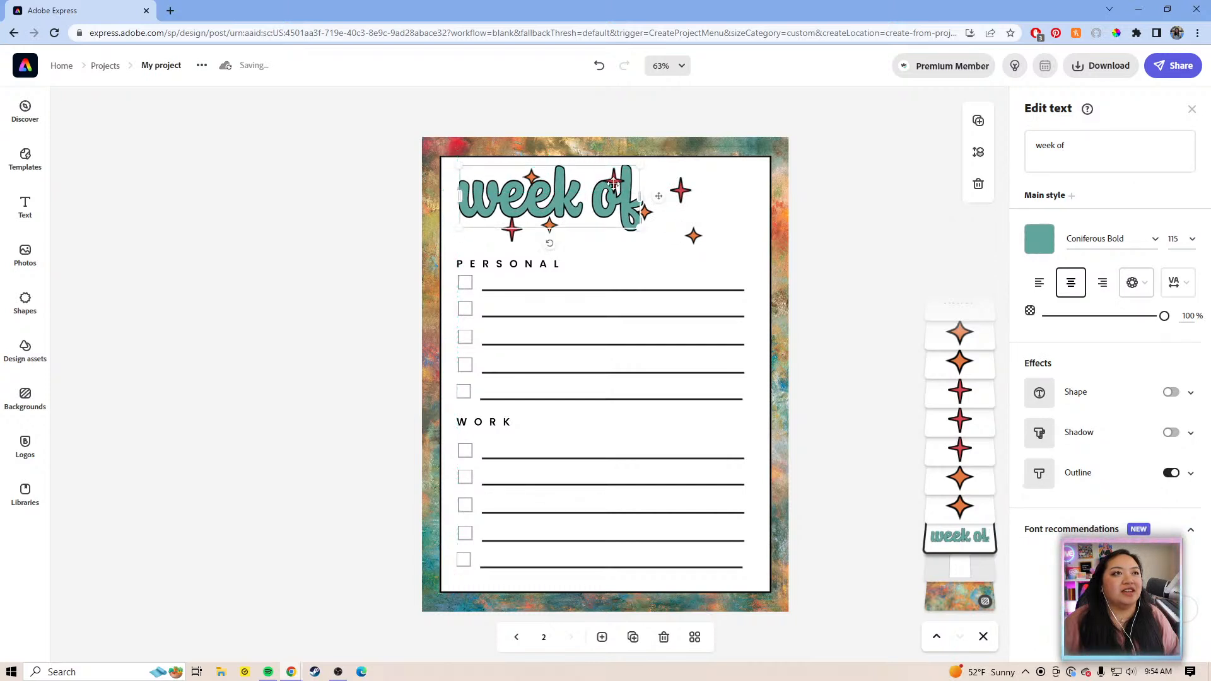
left_click_drag(641, 168, 551, 196)
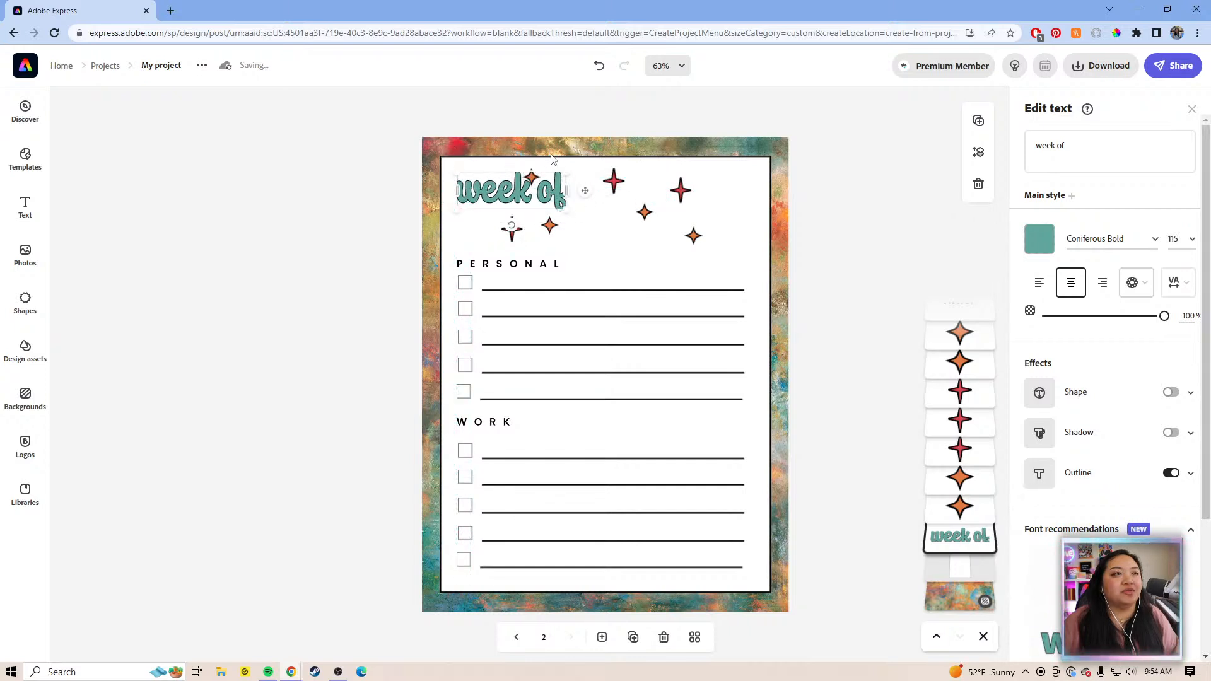
- Move two red and two orange stars down below the "week of" title to clear the space beside it
left_click_drag(531, 175, 466, 232)
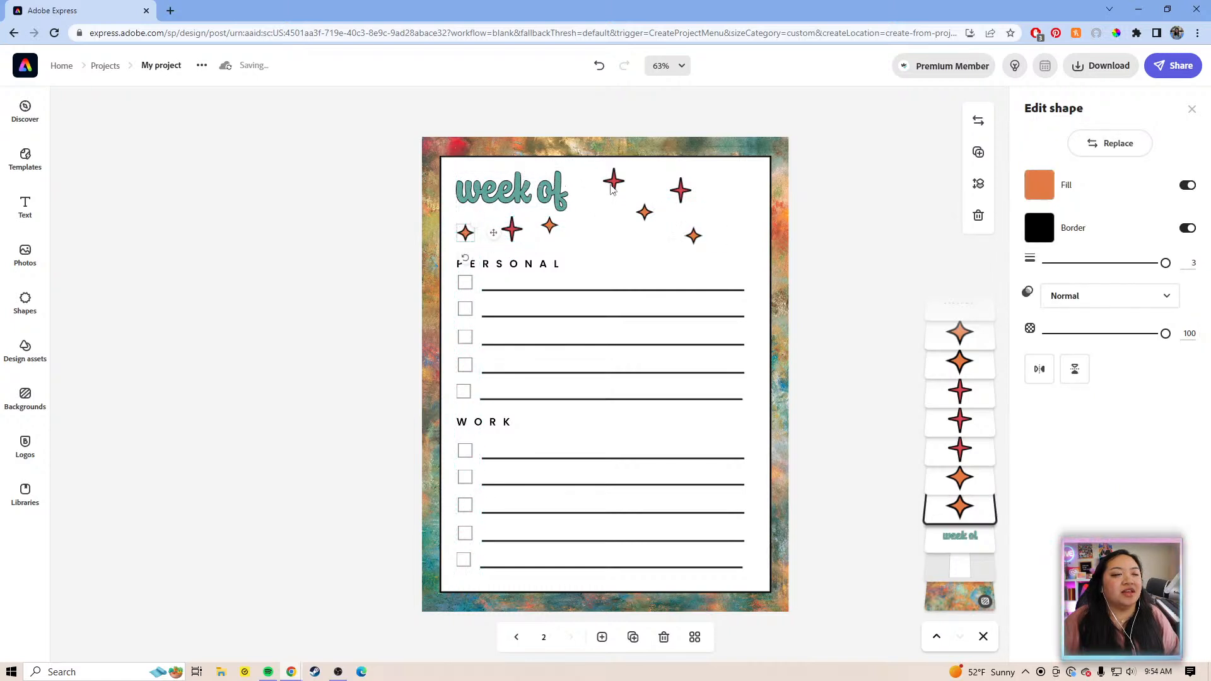
left_click_drag(611, 191, 603, 267)
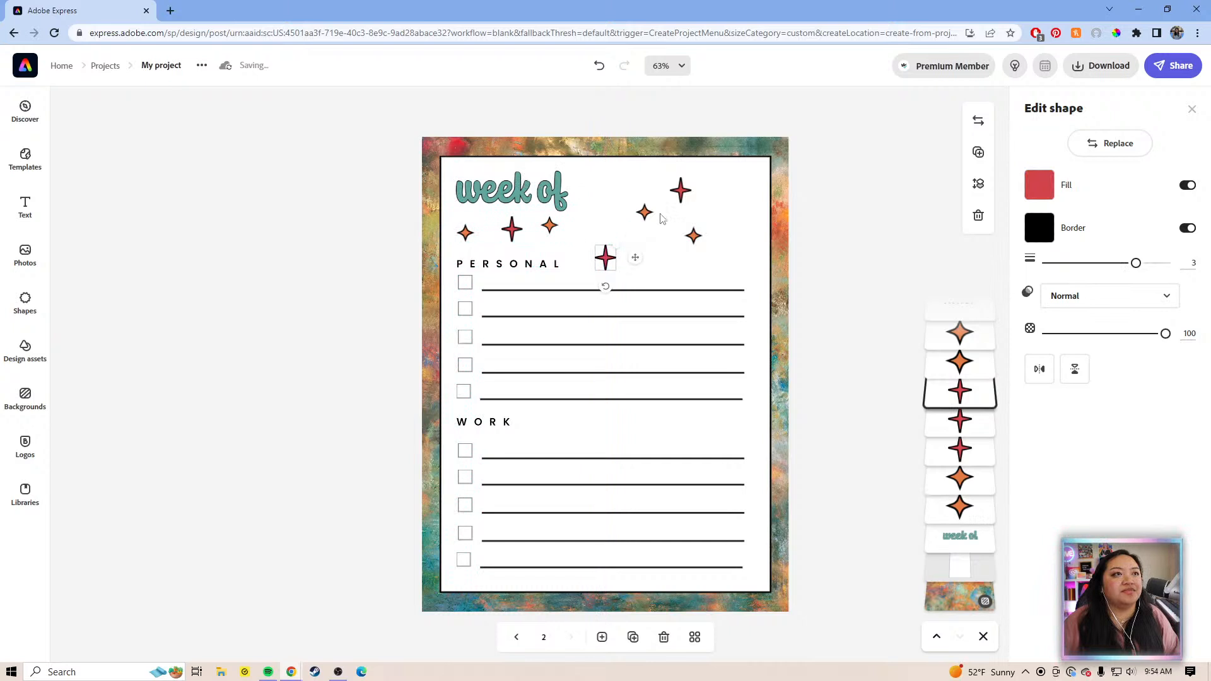
left_click(683, 192)
left_click_drag(712, 192, 672, 254)
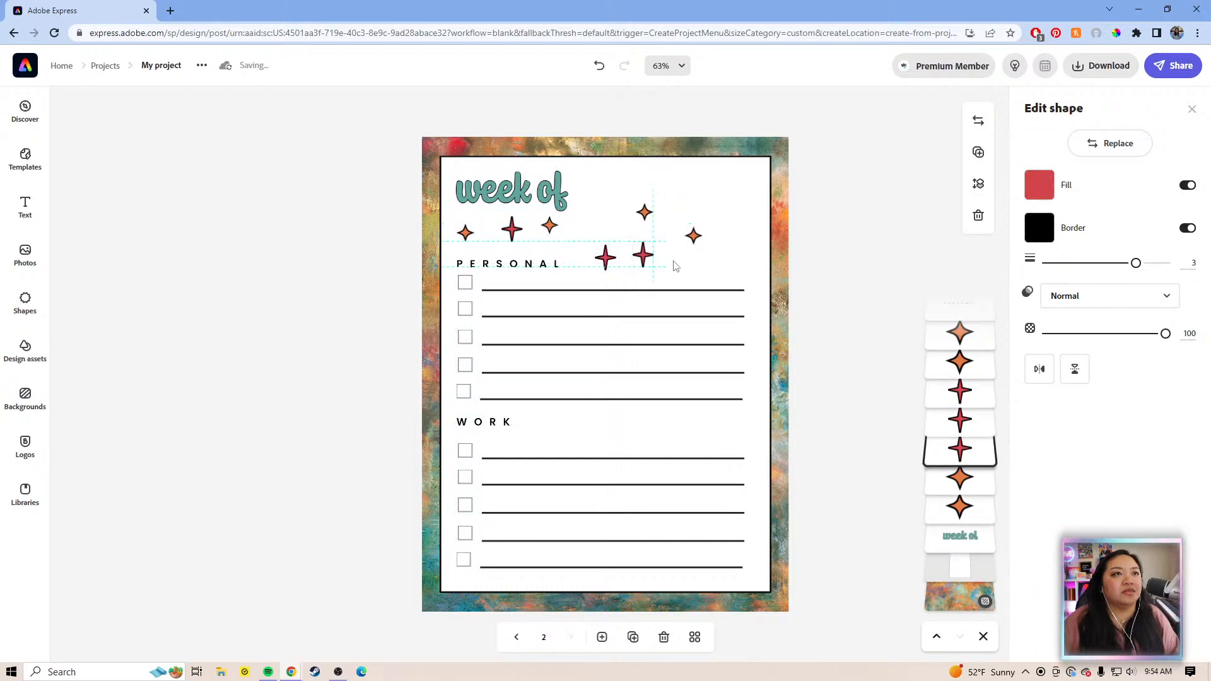
left_click(643, 213)
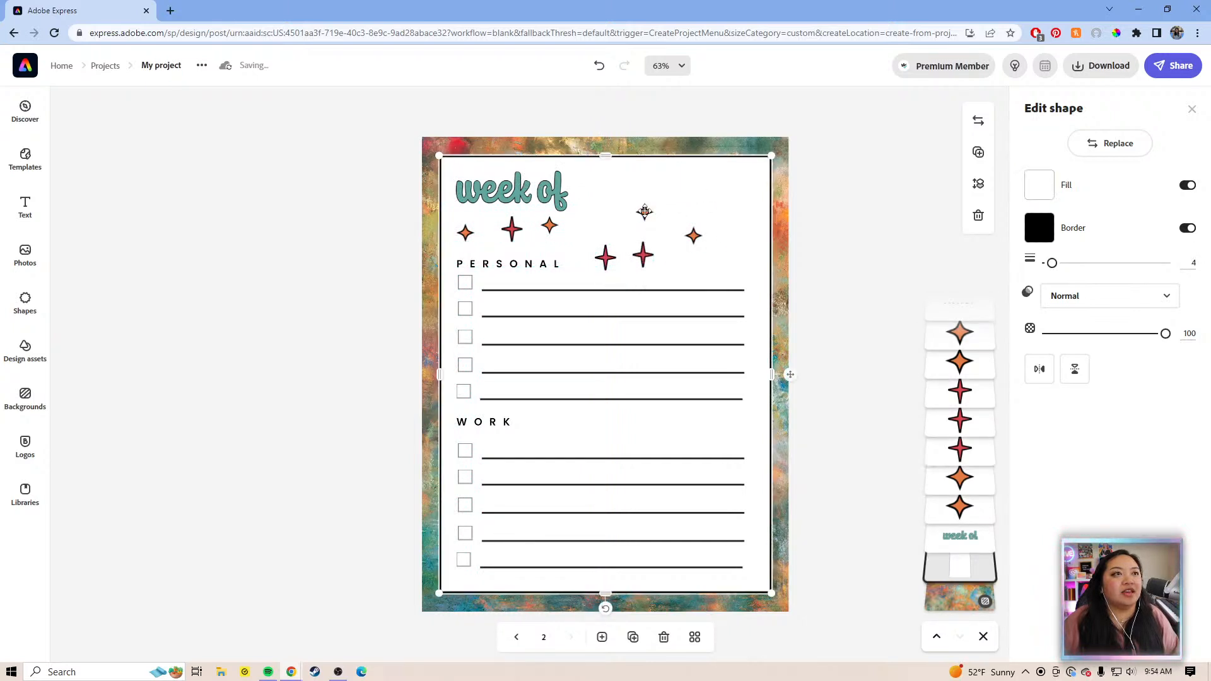
left_click_drag(673, 210, 594, 251)
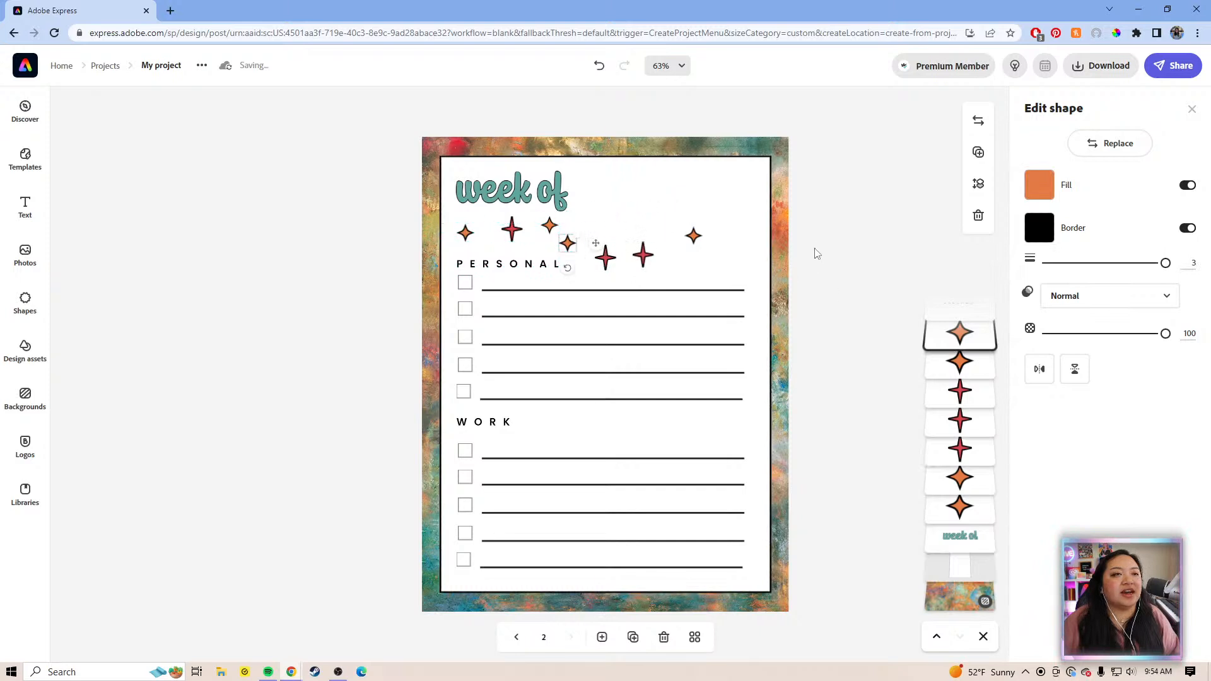
left_click(813, 262)
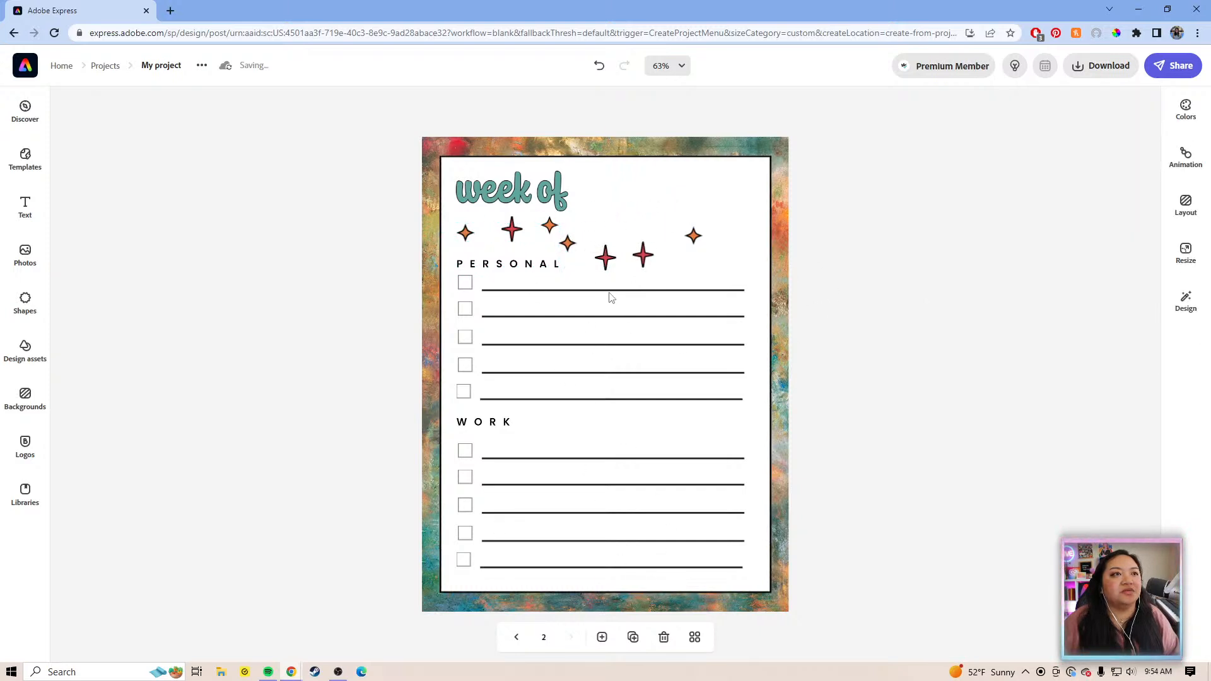
- Ungroup the first row under "Personal" so its checkbox and line are separate objects
left_click(609, 296)
left_click(1116, 171)
left_click(788, 372)
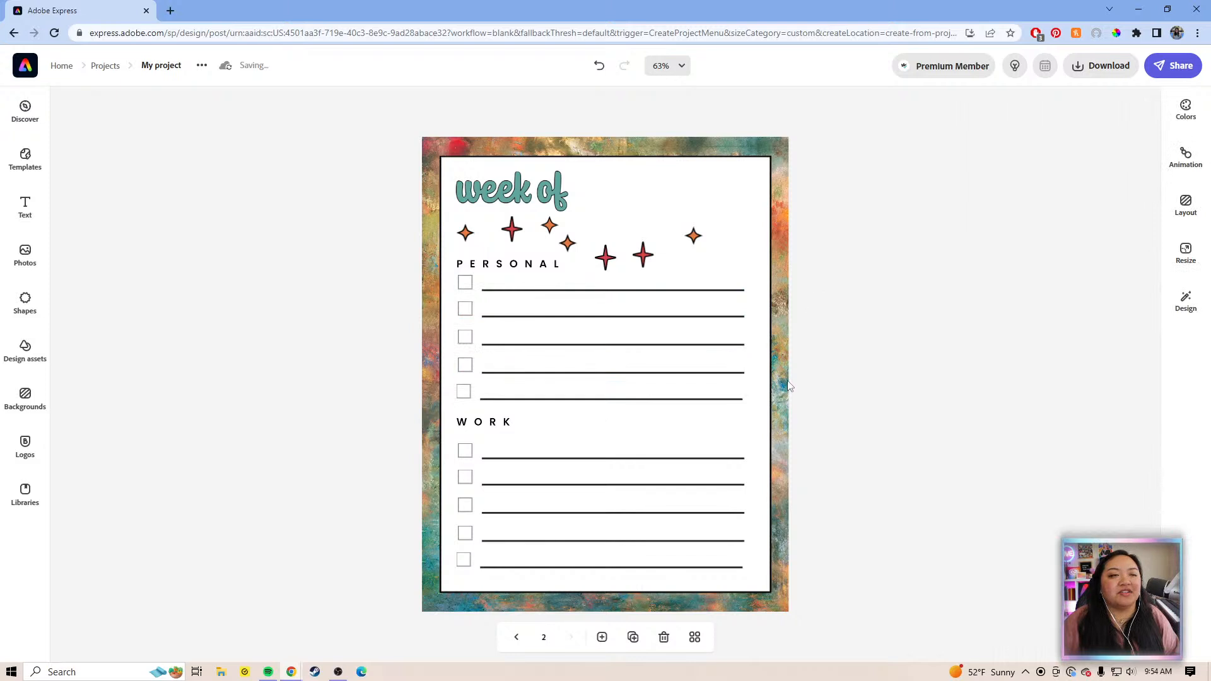
left_click(688, 291)
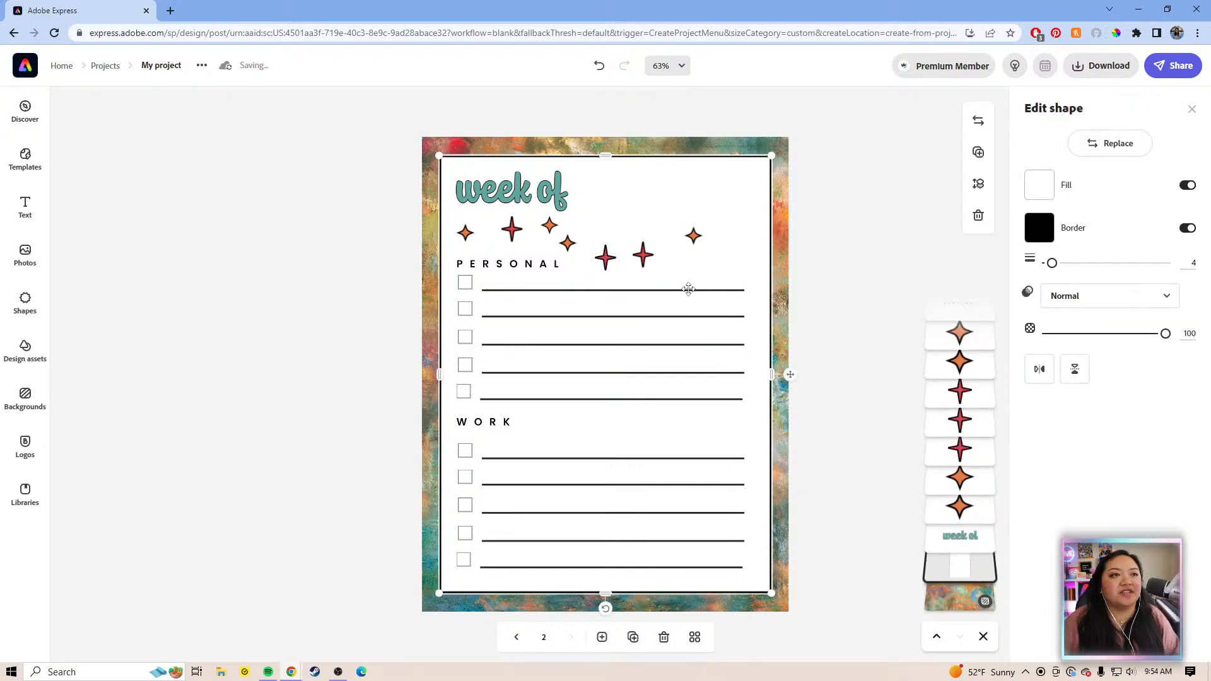
left_click(692, 291)
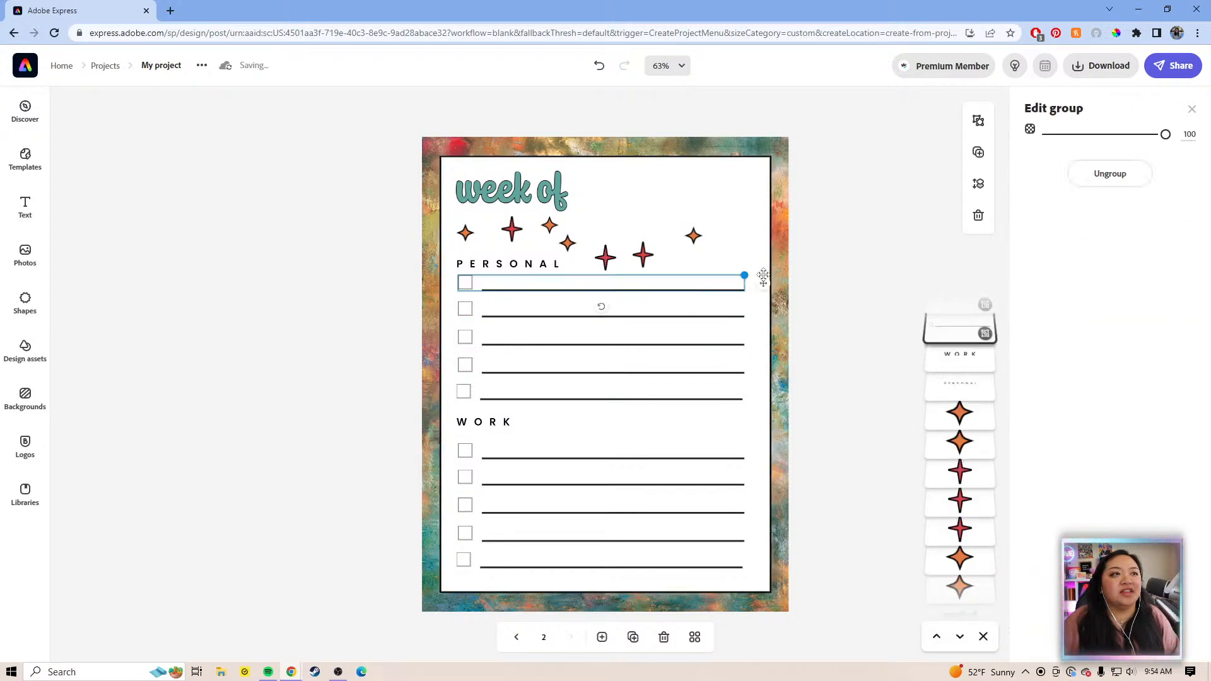
left_click(1100, 176)
left_click(797, 238)
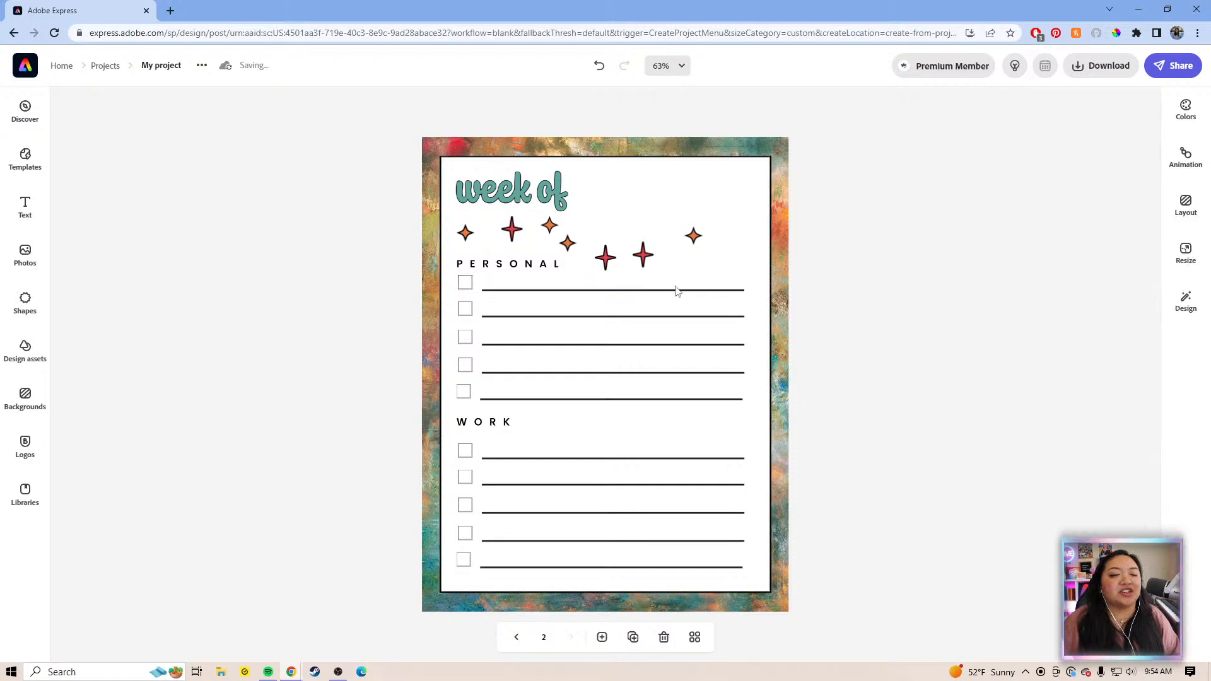
- Shorten the first Personal row's line and place it after "week of", ending flush with the right ends of the row lines
left_click(669, 289)
left_click(669, 290)
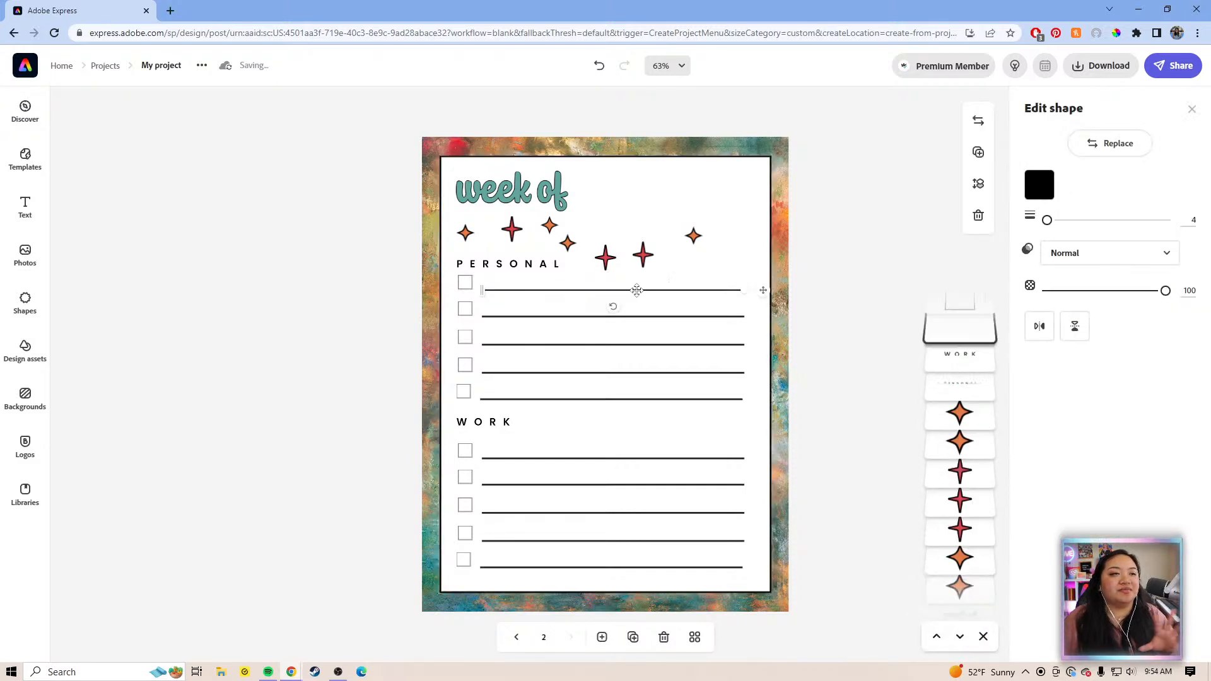
left_click_drag(740, 290, 630, 289)
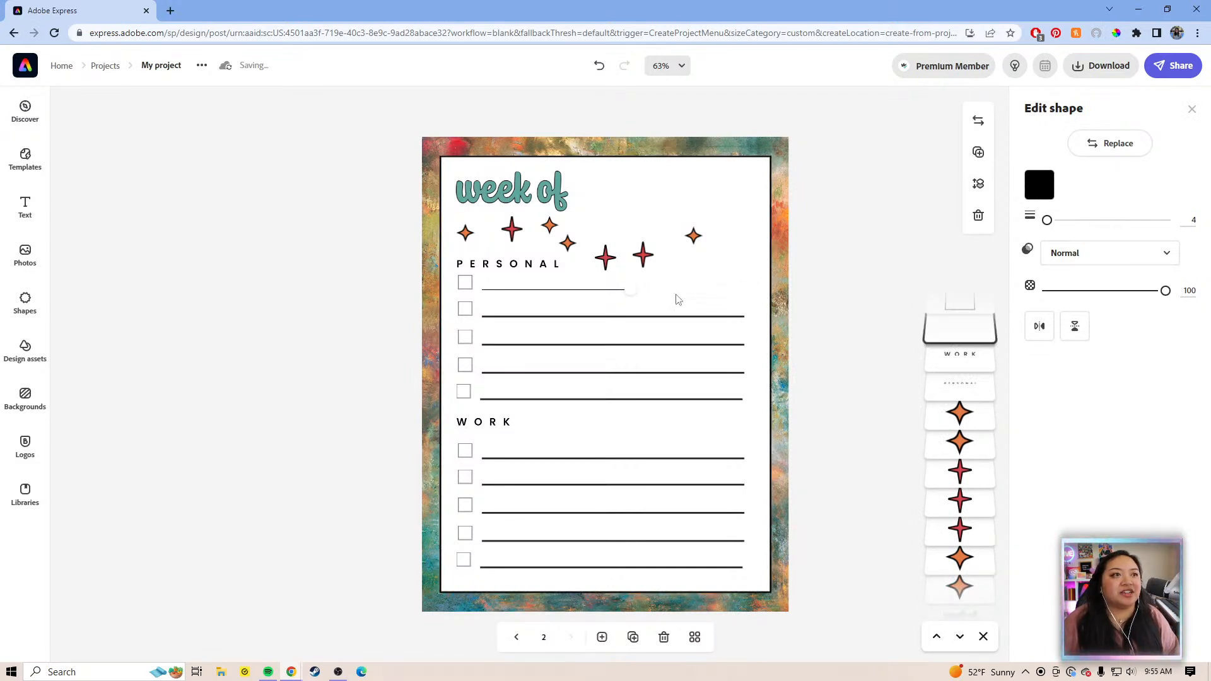
left_click_drag(645, 287, 745, 204)
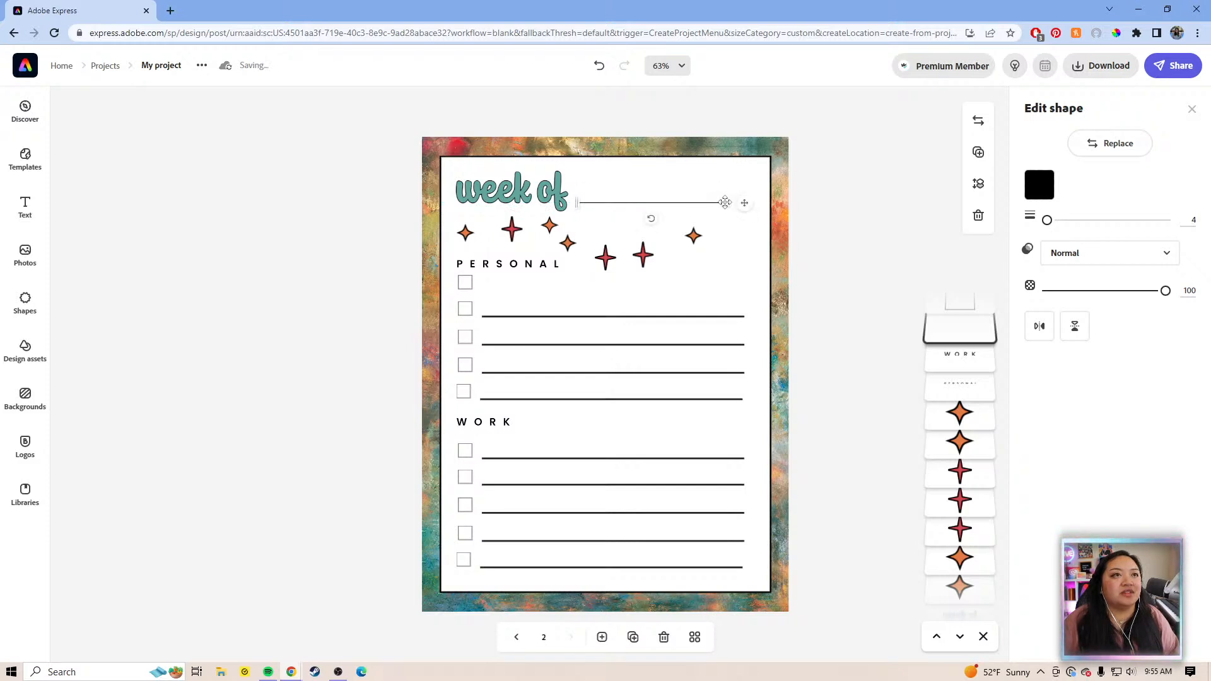
left_click_drag(723, 200, 748, 202)
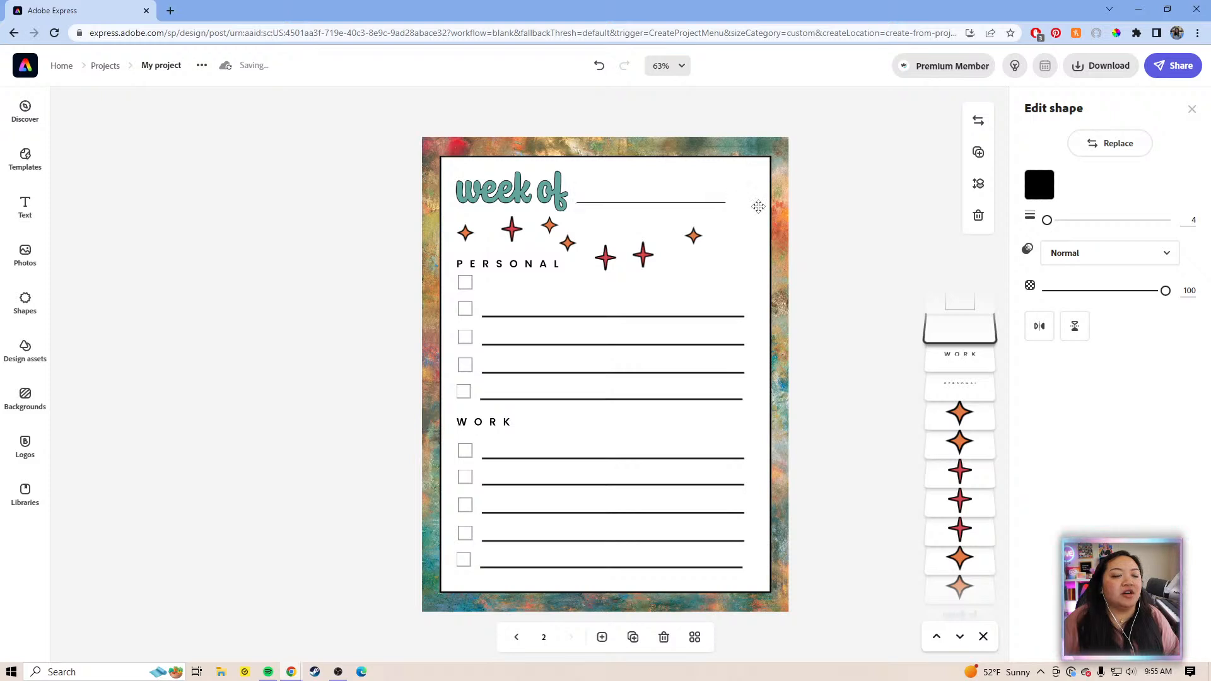
left_click_drag(609, 204, 589, 202)
left_click_drag(768, 202, 760, 204)
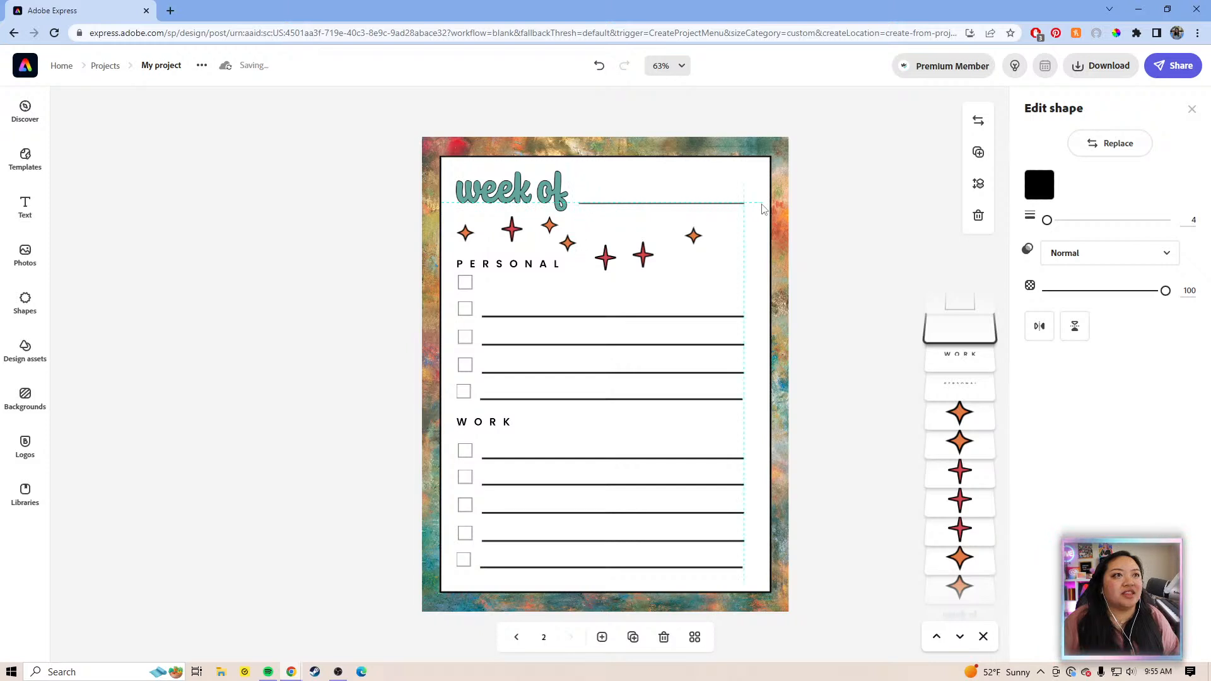
left_click(833, 225)
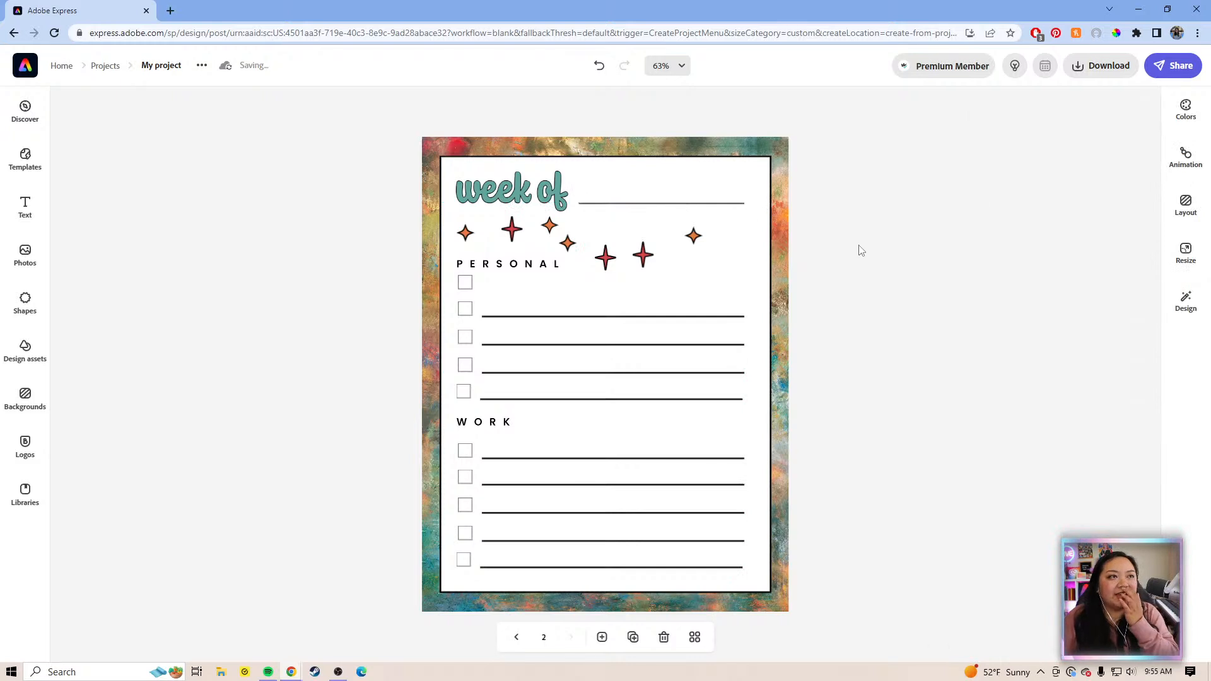
- Delete the leftover checkbox of the first row under "Personal"
left_click(512, 272)
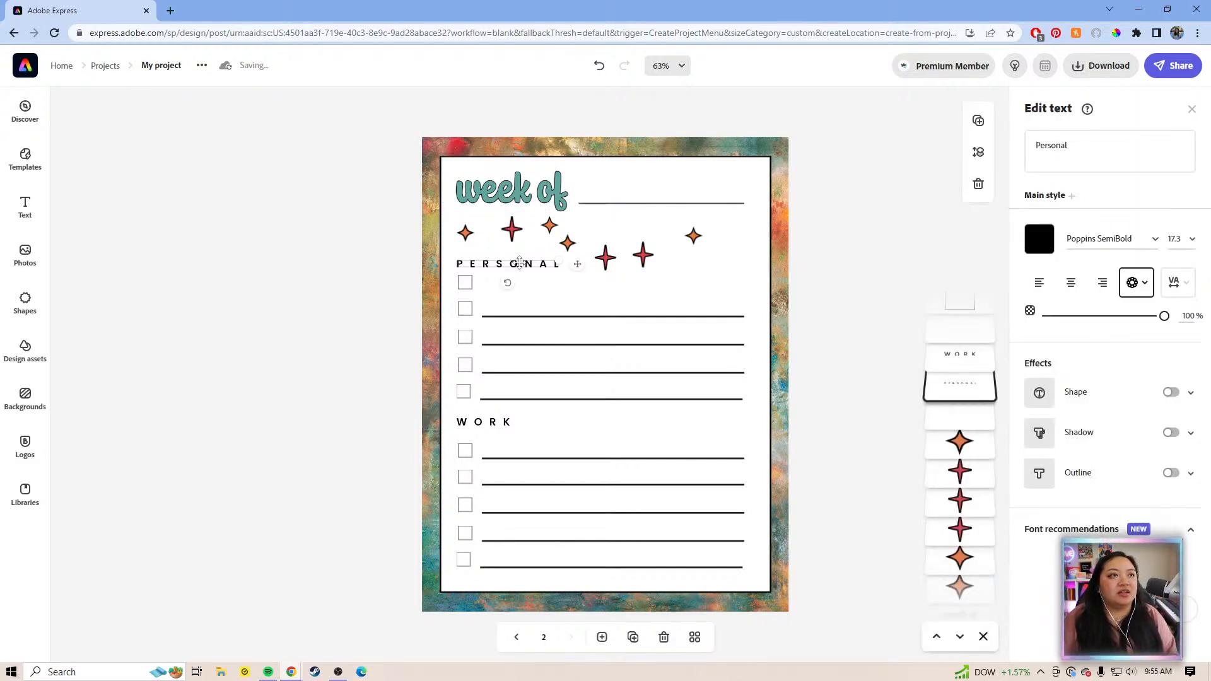
left_click(464, 283)
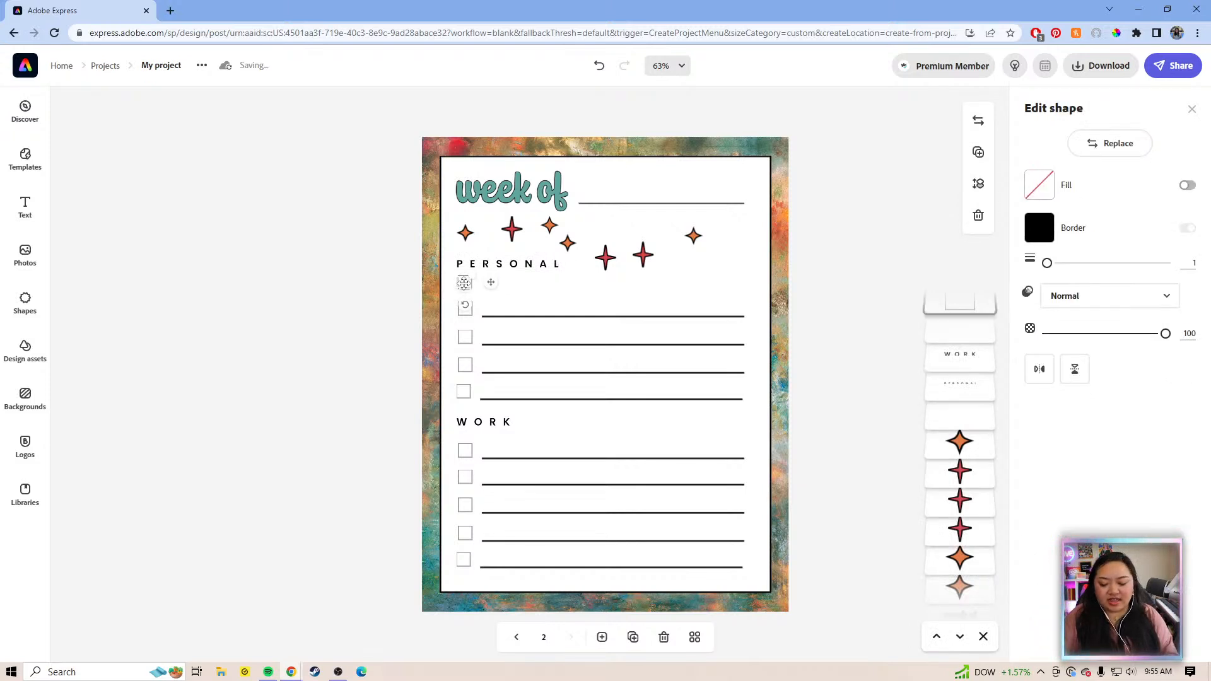
key("Delete")
left_click(464, 316)
key("Delete")
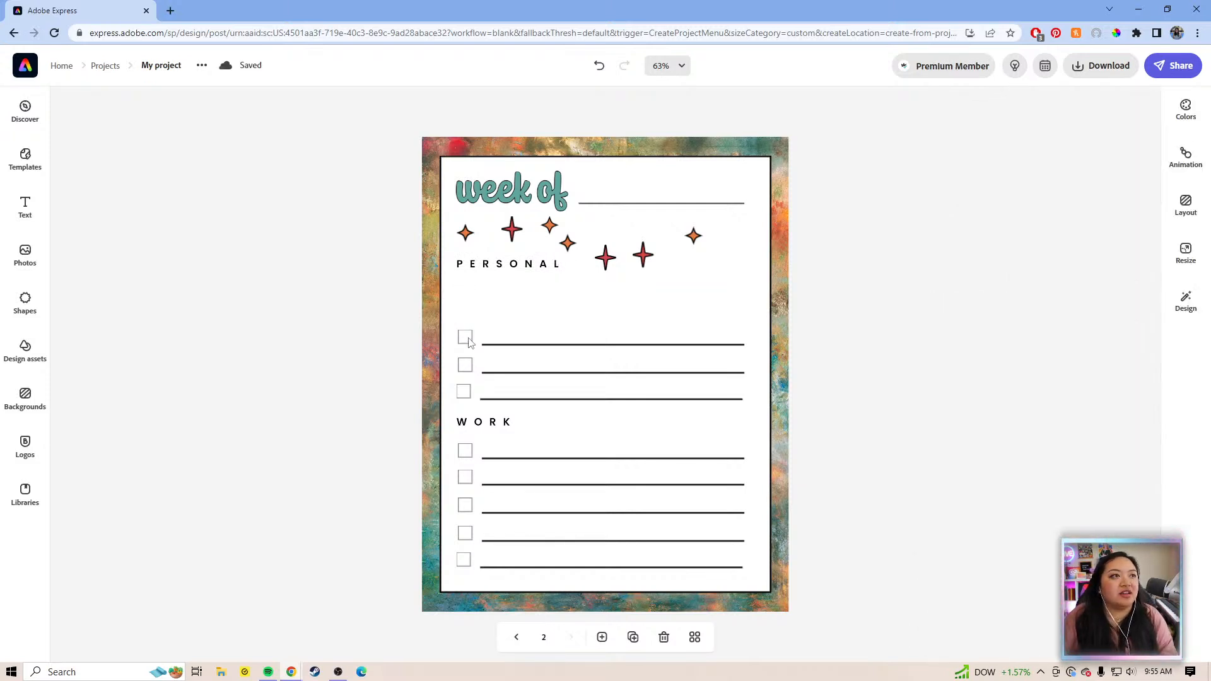
key("ctrl+z")
- Ungroup the four remaining rows under "Personal" so their checkboxes and lines are separate objects
left_click(467, 309)
left_click(1116, 171)
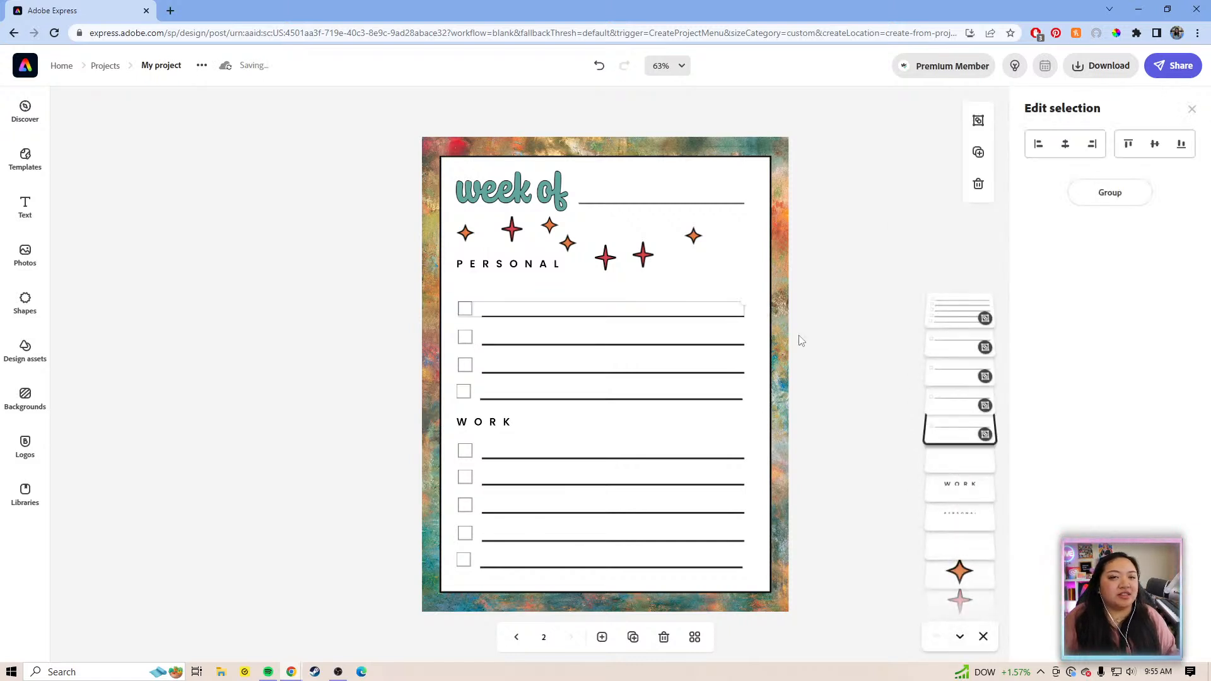
left_click(522, 343)
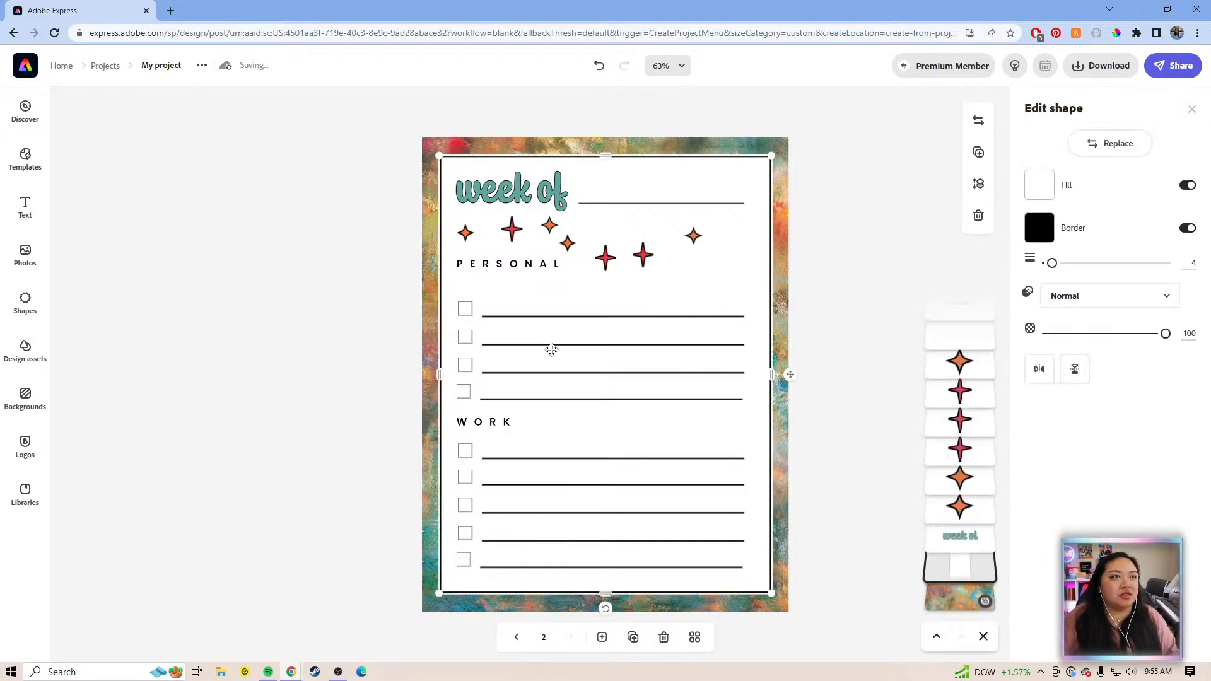
left_click(560, 343)
key("ctrl+shift+g")
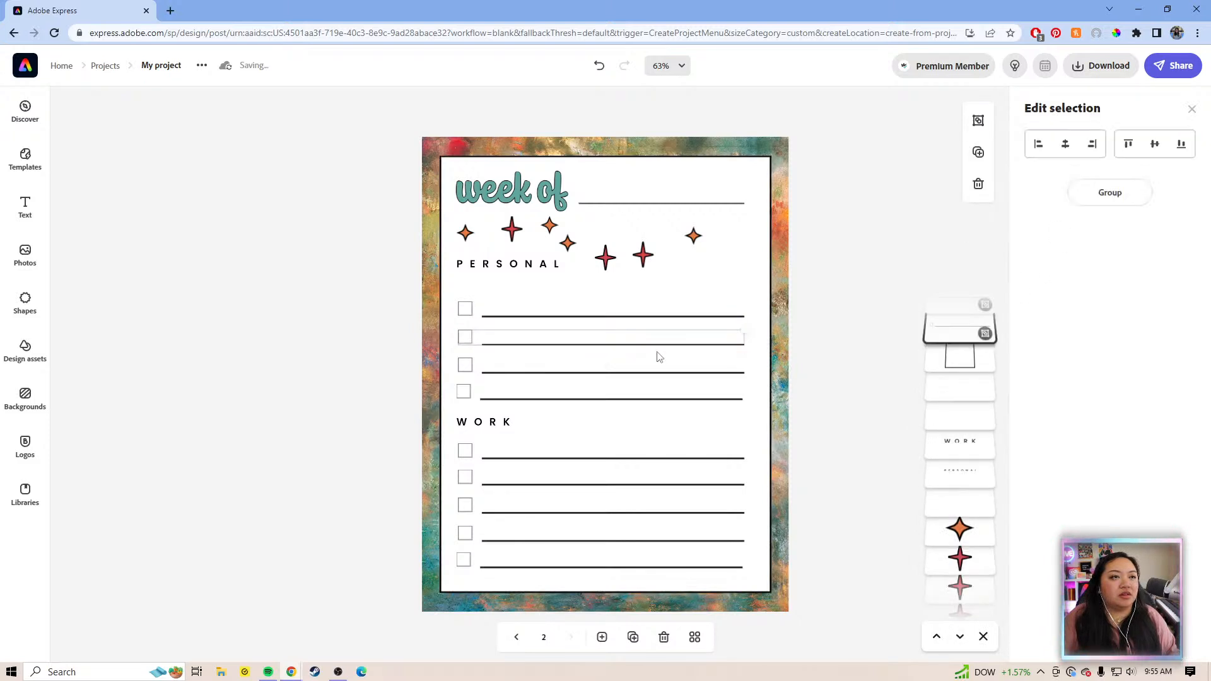
left_click(630, 373)
left_click(634, 374)
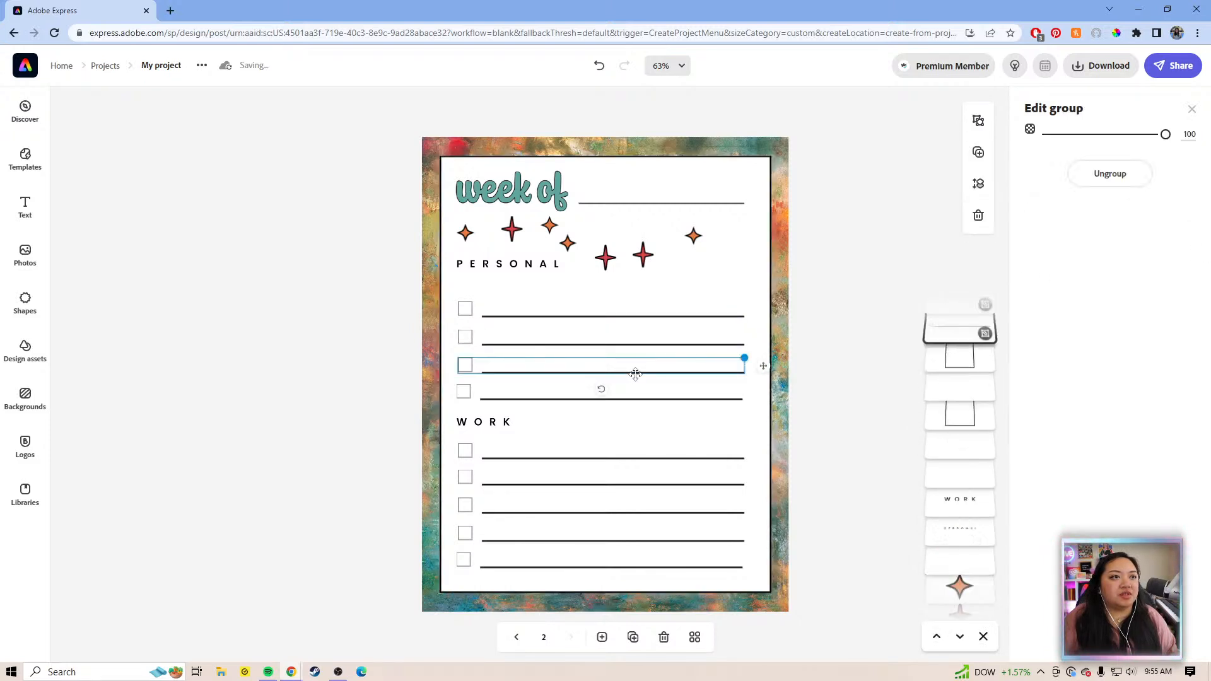
left_click(1104, 178)
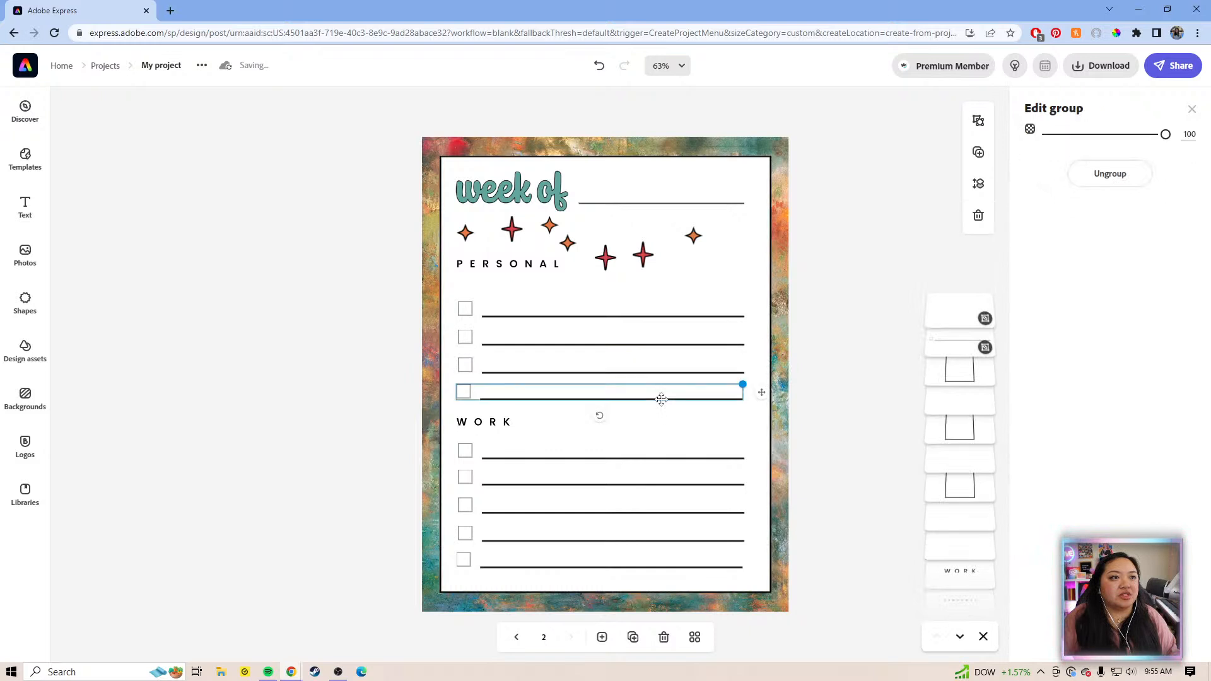
left_click(661, 399)
left_click(1104, 177)
left_click(864, 265)
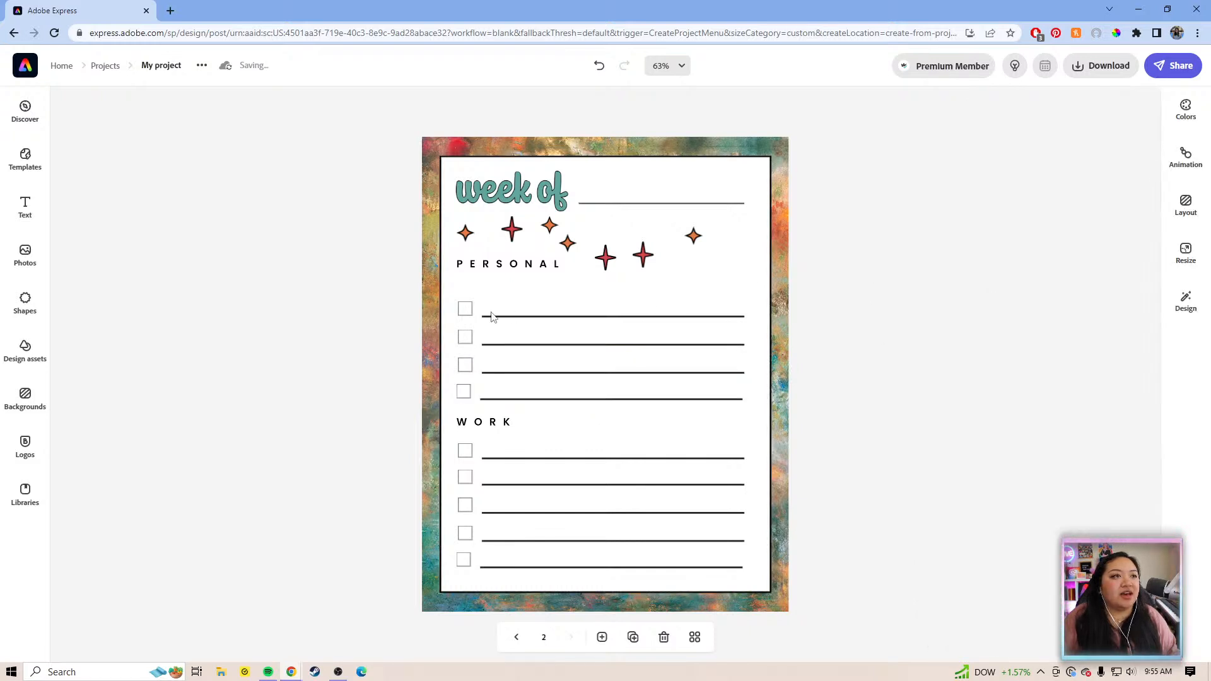
- Delete the checkboxes of the four "Personal" rows, keeping their lines
left_click(462, 311)
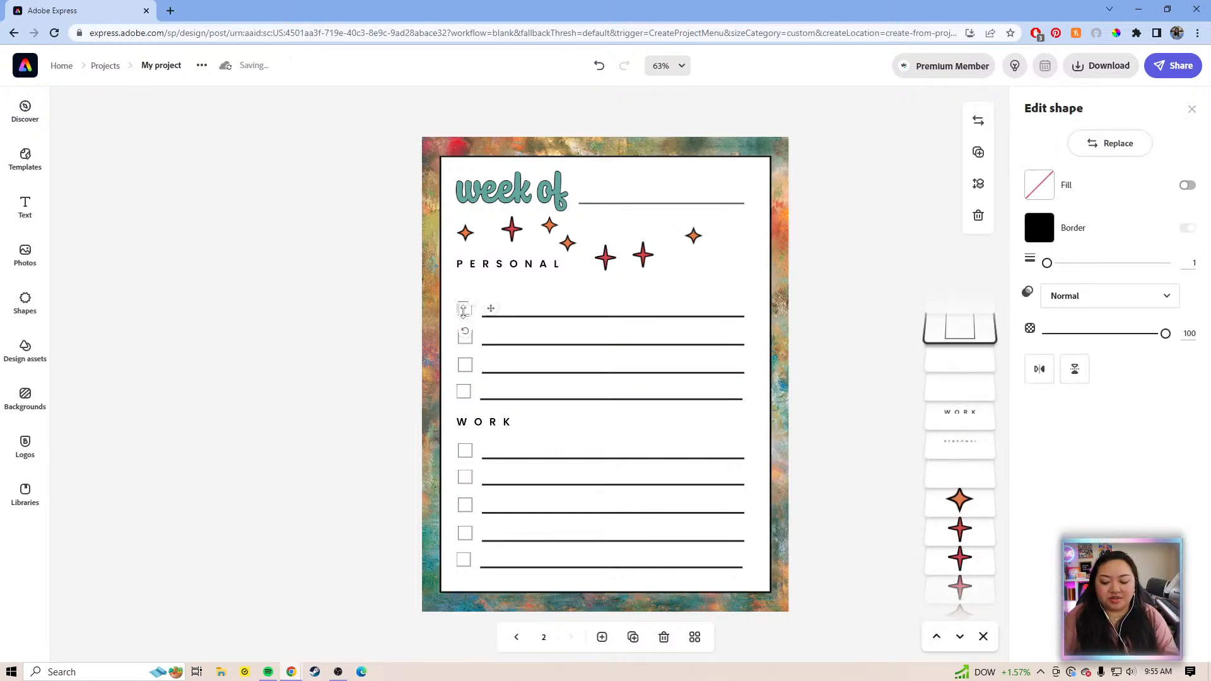
key("Delete")
left_click(465, 365)
key("Delete")
left_click(465, 390)
key("Delete")
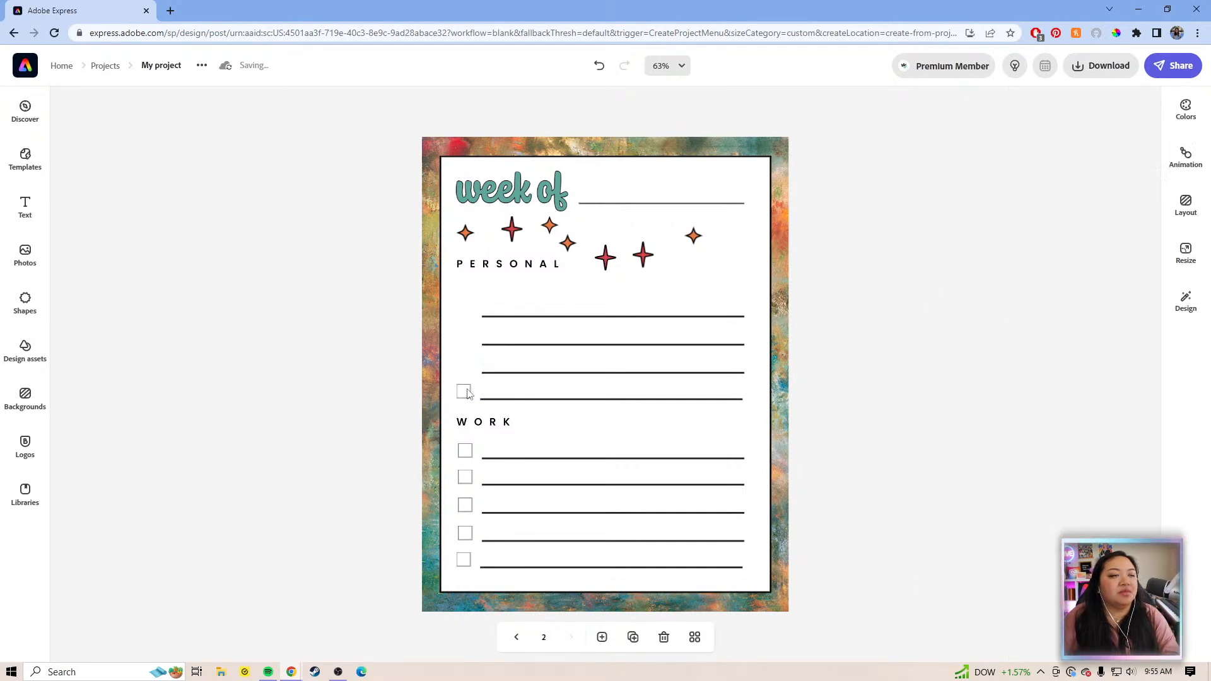
- Delete the grouped rows under "Work" together with the "Work" heading
left_click(468, 458)
key("Delete")
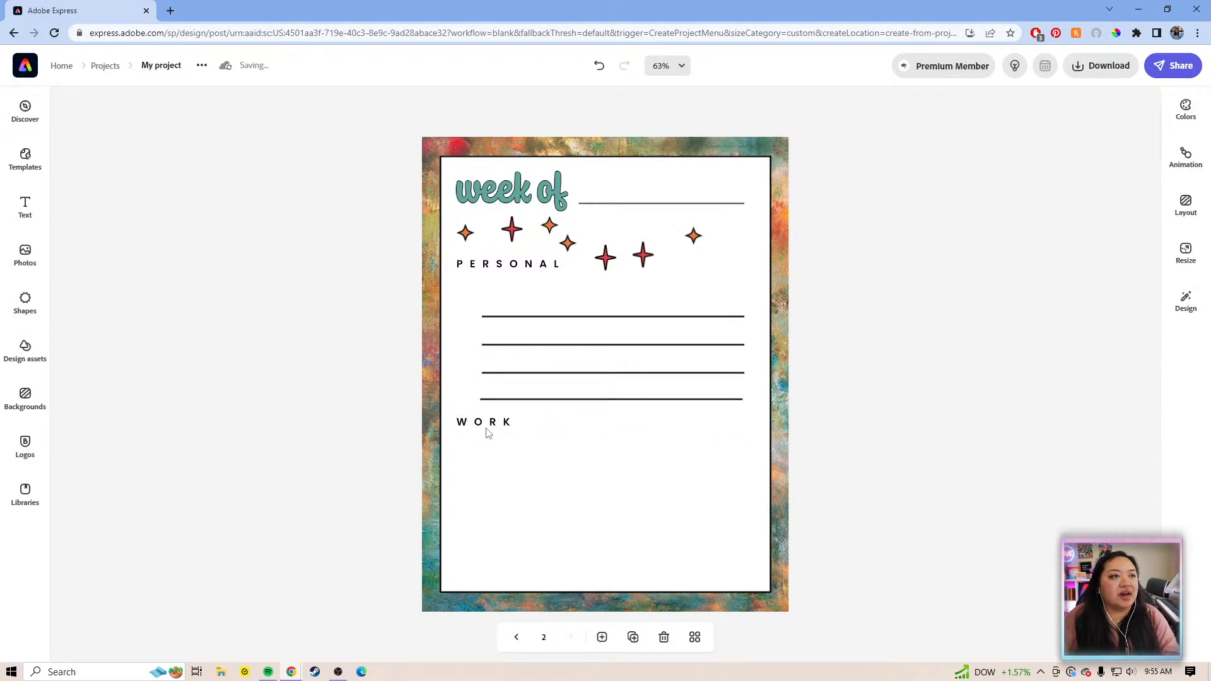
left_click(492, 425)
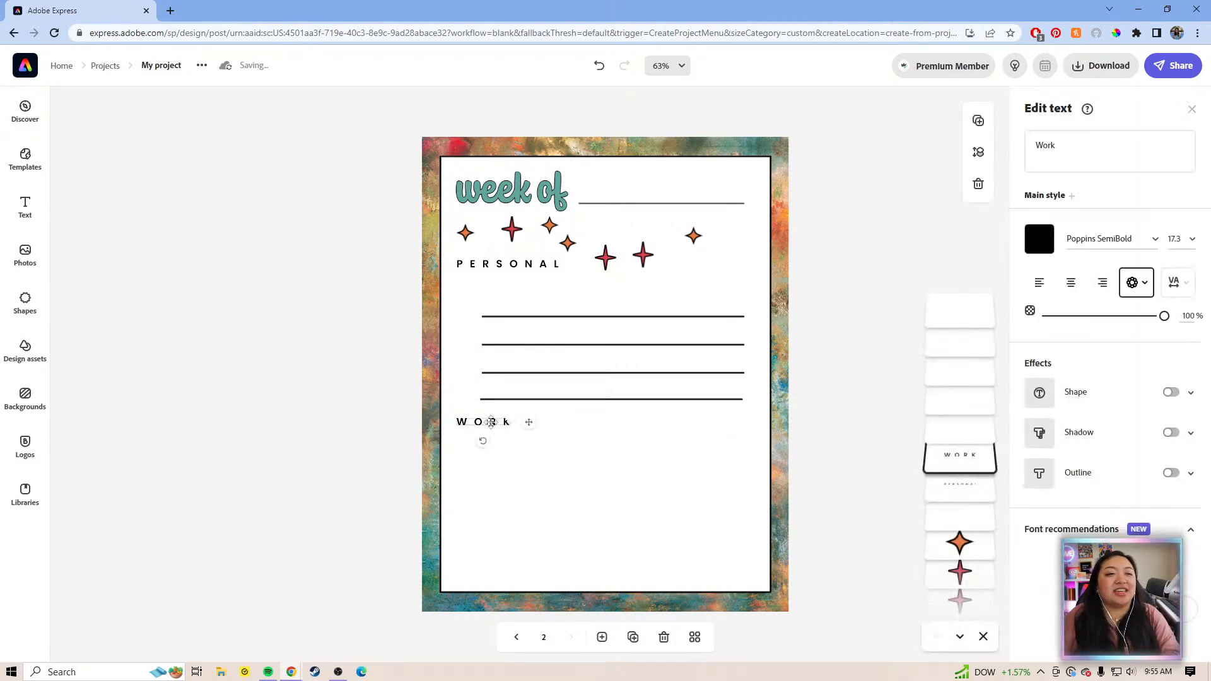
key("Escape")
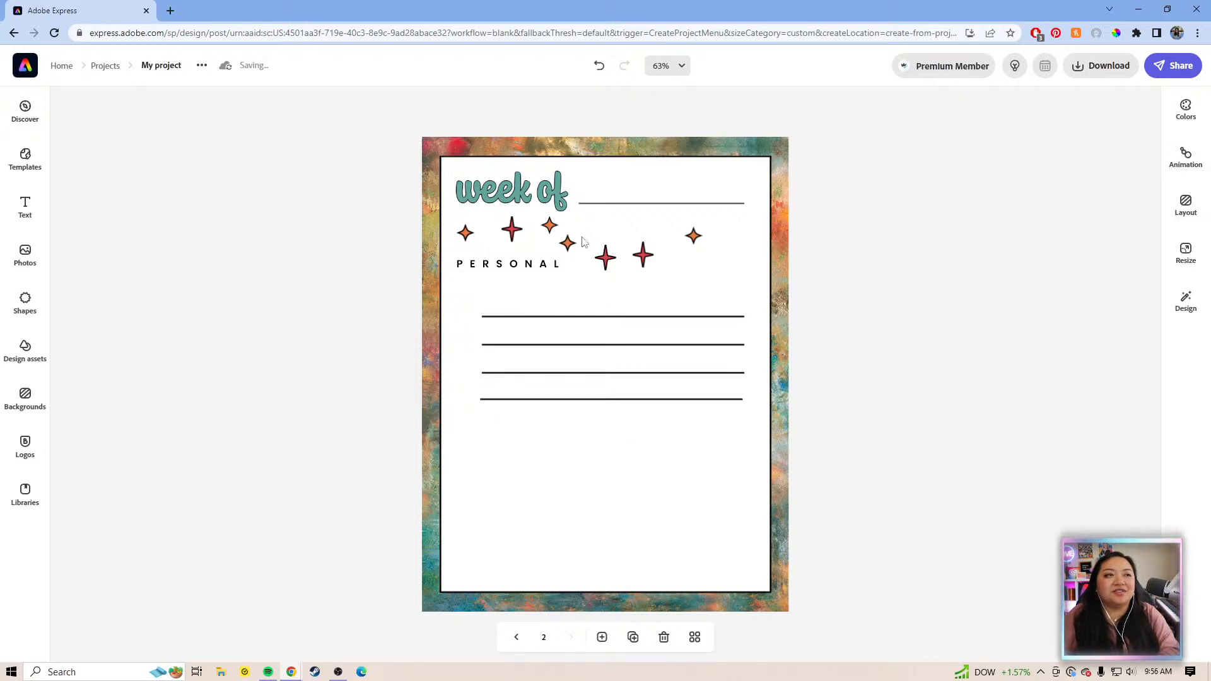
- Clear all the text of the "Personal" heading to remove it from the page
left_click(508, 264)
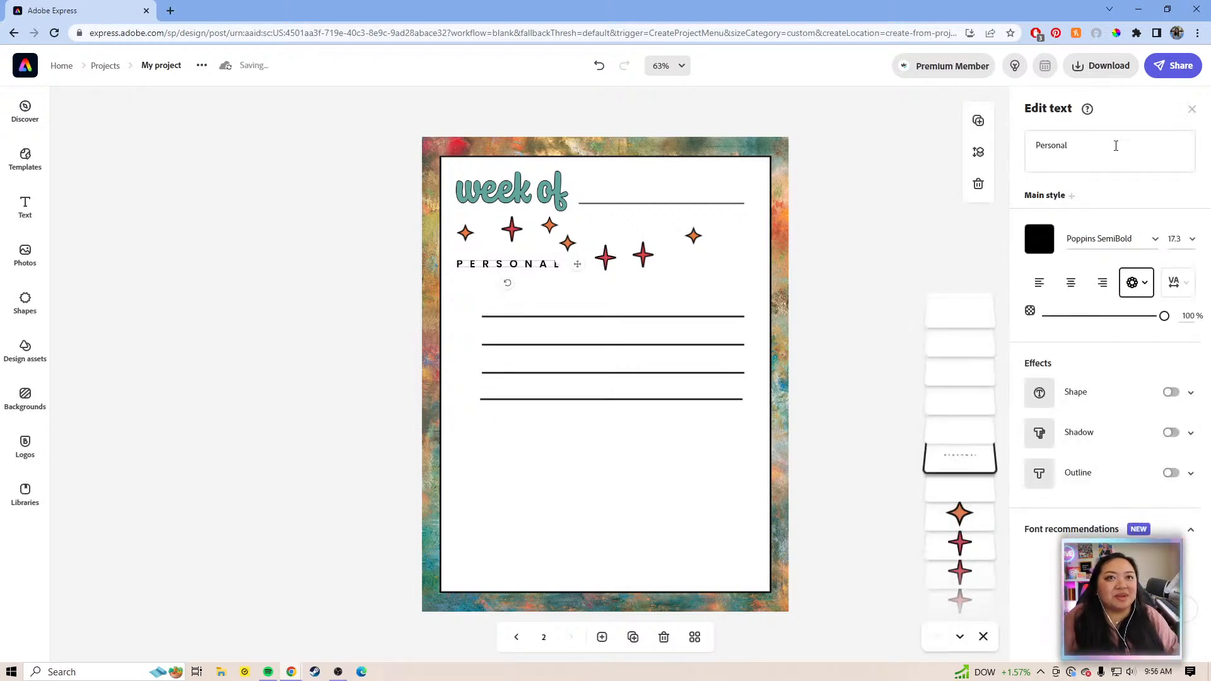
left_click(1093, 146)
left_click_drag(1119, 154, 1037, 140)
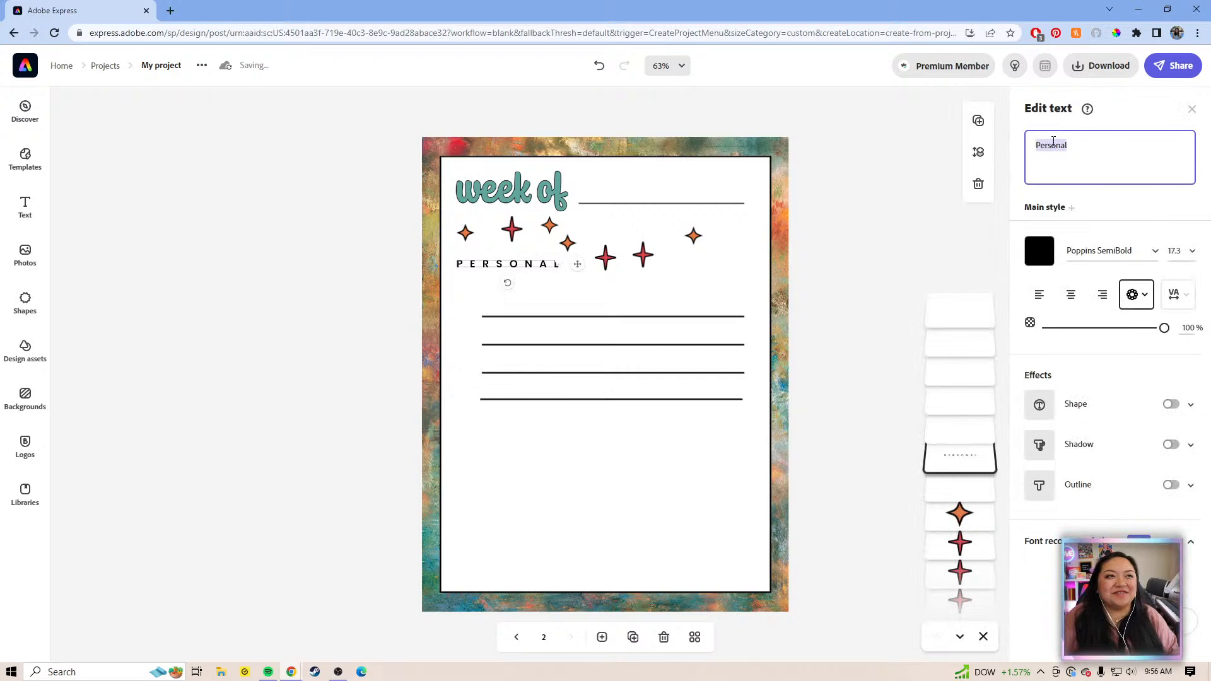
type("W")
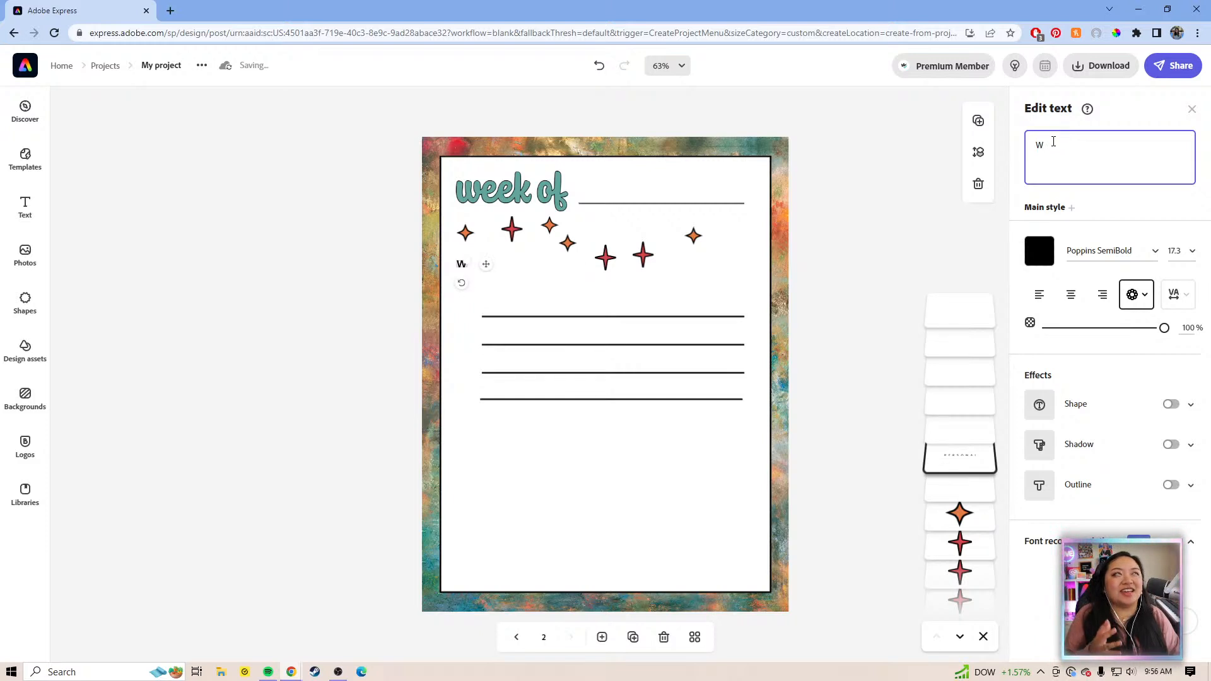
key("BackSpace")
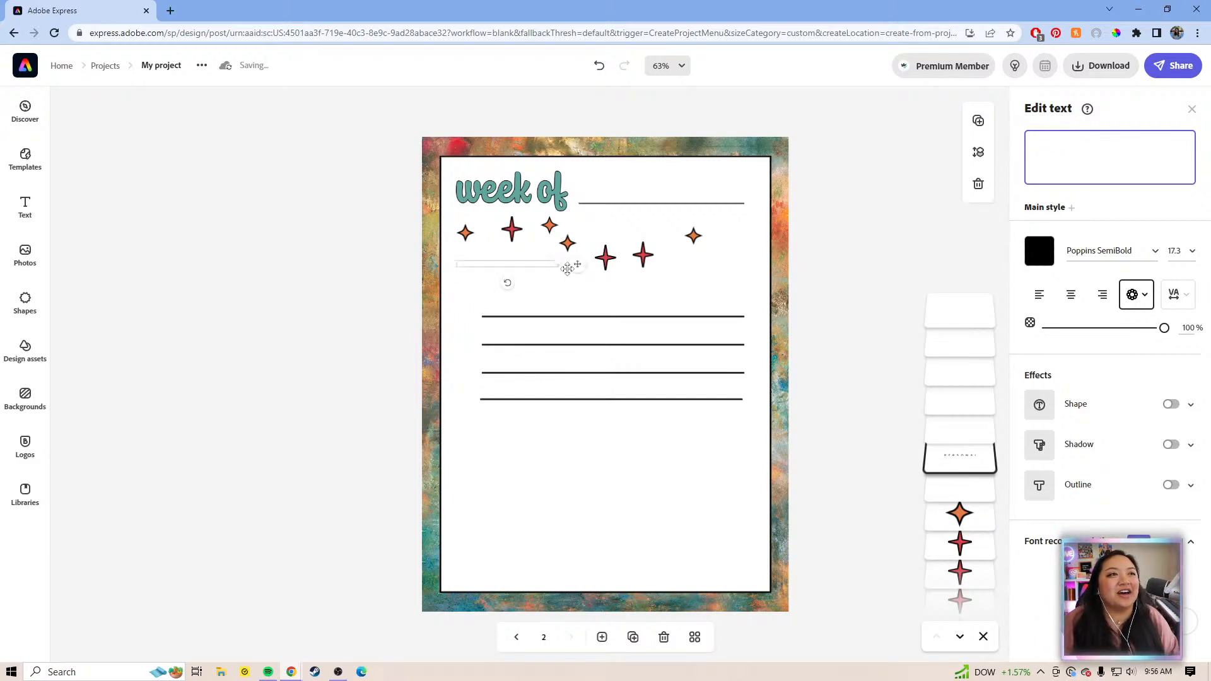
left_click(646, 454)
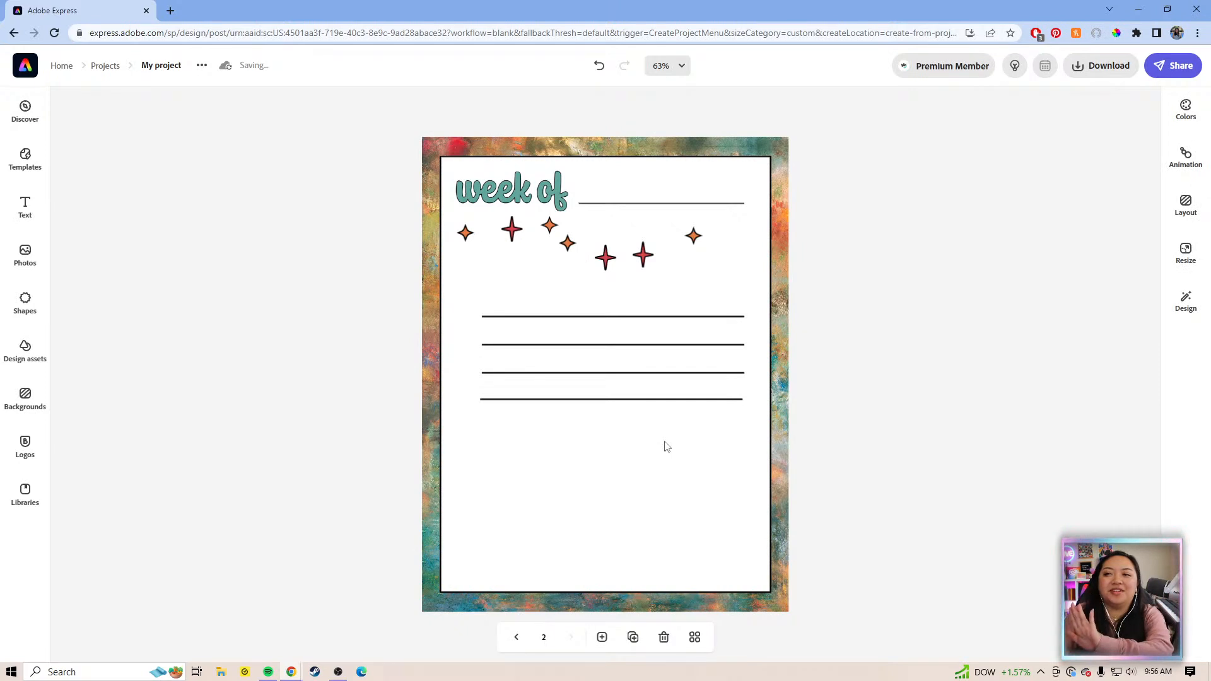
- Place one red star and two orange stars around the "week of" title, overlapping its letters
left_click(463, 235)
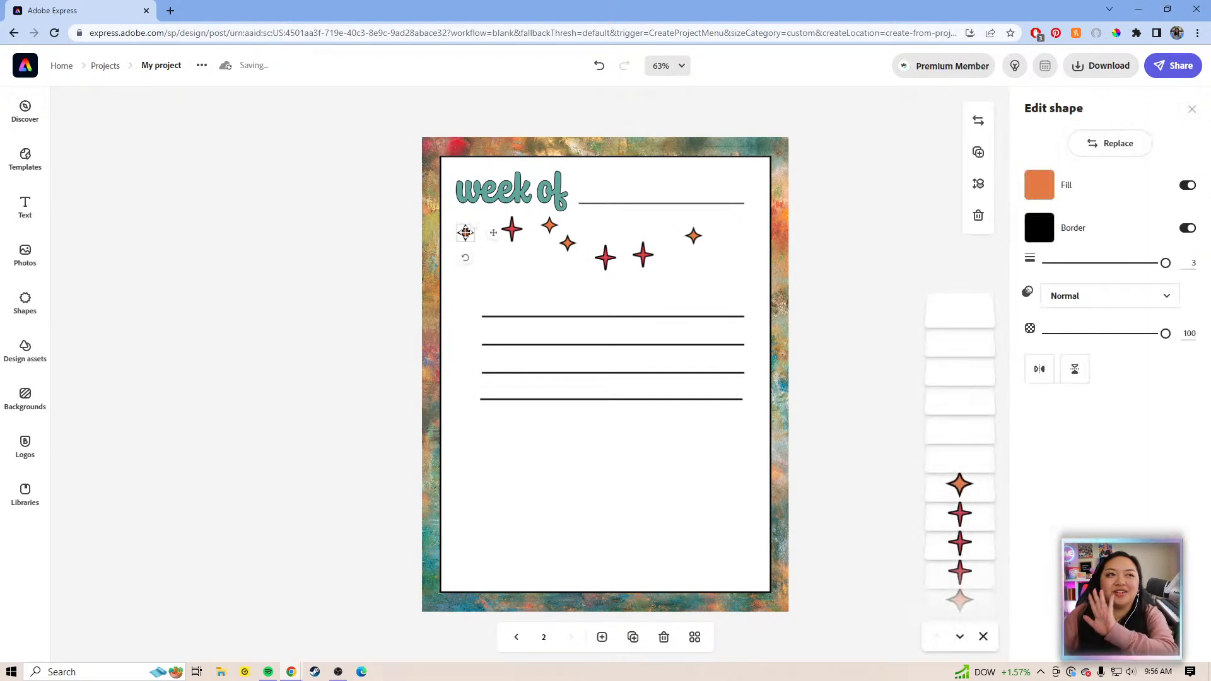
left_click_drag(464, 233, 541, 181)
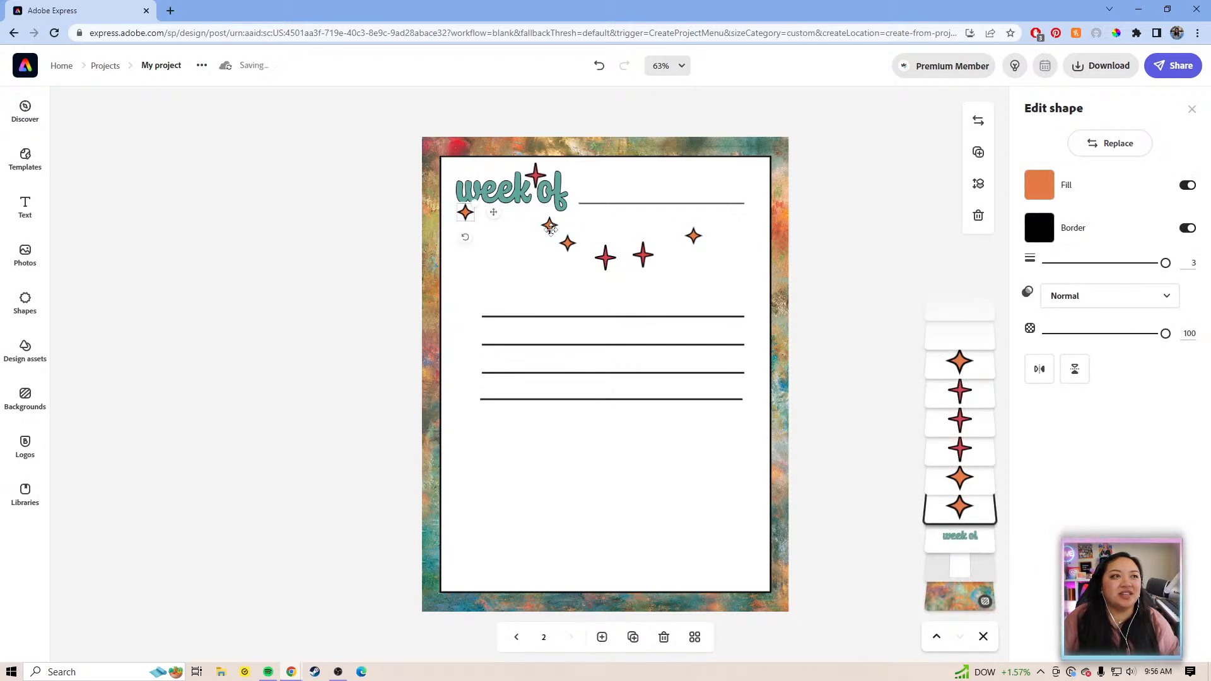
mouse_move(553, 231)
left_mouse_down()
mouse_move(539, 216)
mouse_move(553, 205)
mouse_move(541, 213)
left_mouse_up()
left_click_drag(466, 214, 459, 206)
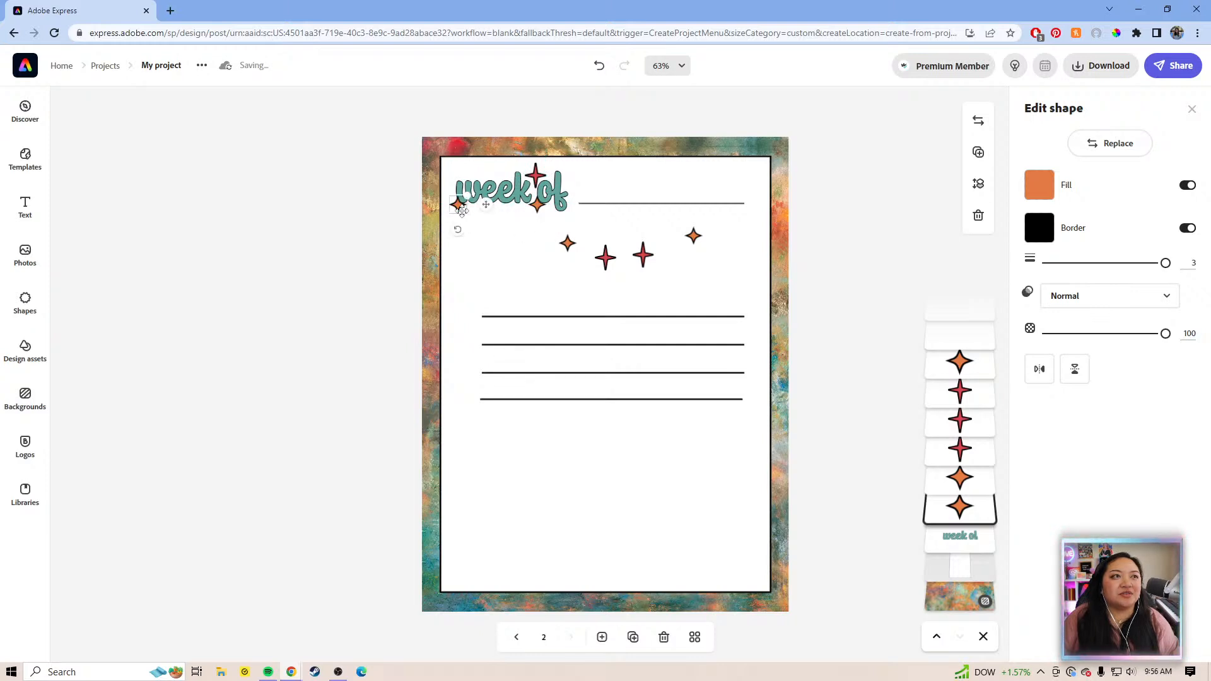
- Place an orange star above "week of", and cluster one orange and two red stars around the fill-in line's right end
left_click_drag(567, 244, 753, 182)
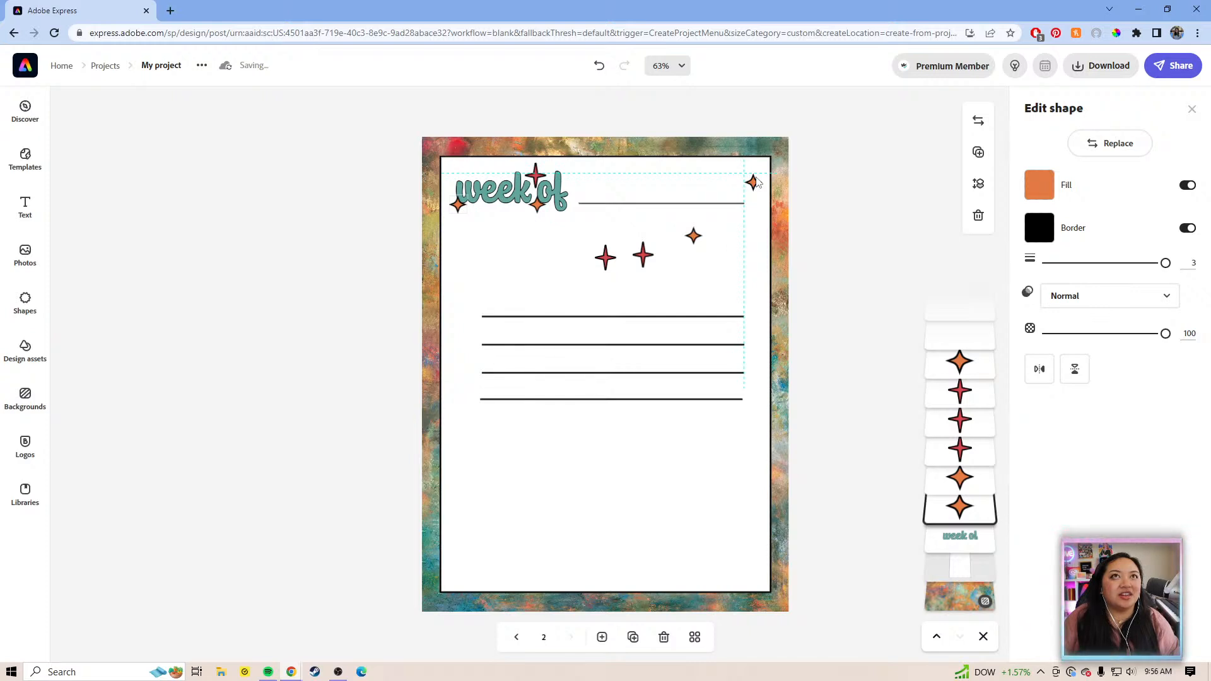
left_click_drag(599, 253, 513, 180)
key("ctrl+z")
left_click(695, 236)
left_click(670, 256)
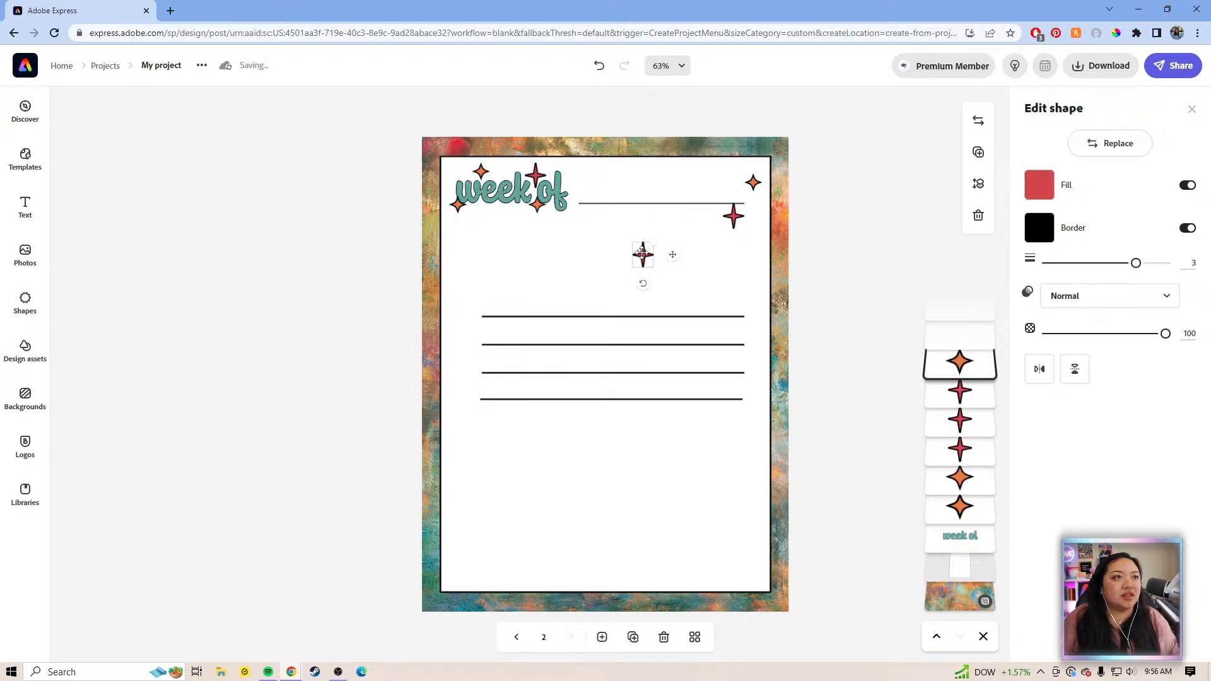
left_click_drag(675, 254, 770, 217)
left_click(757, 217)
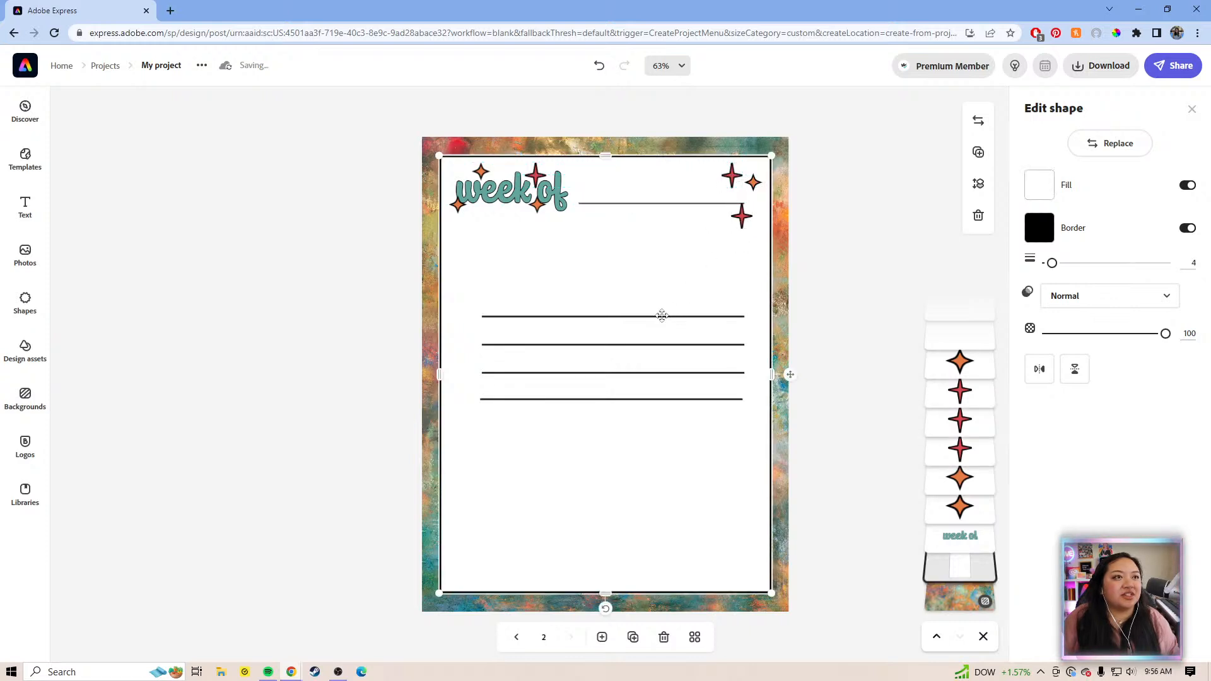
- Move the first of the four lines up below the title and stretch it across the frame as a header divider
left_click(662, 316)
left_click_drag(763, 317, 790, 259)
left_click_drag(509, 251, 446, 246)
left_click(832, 290)
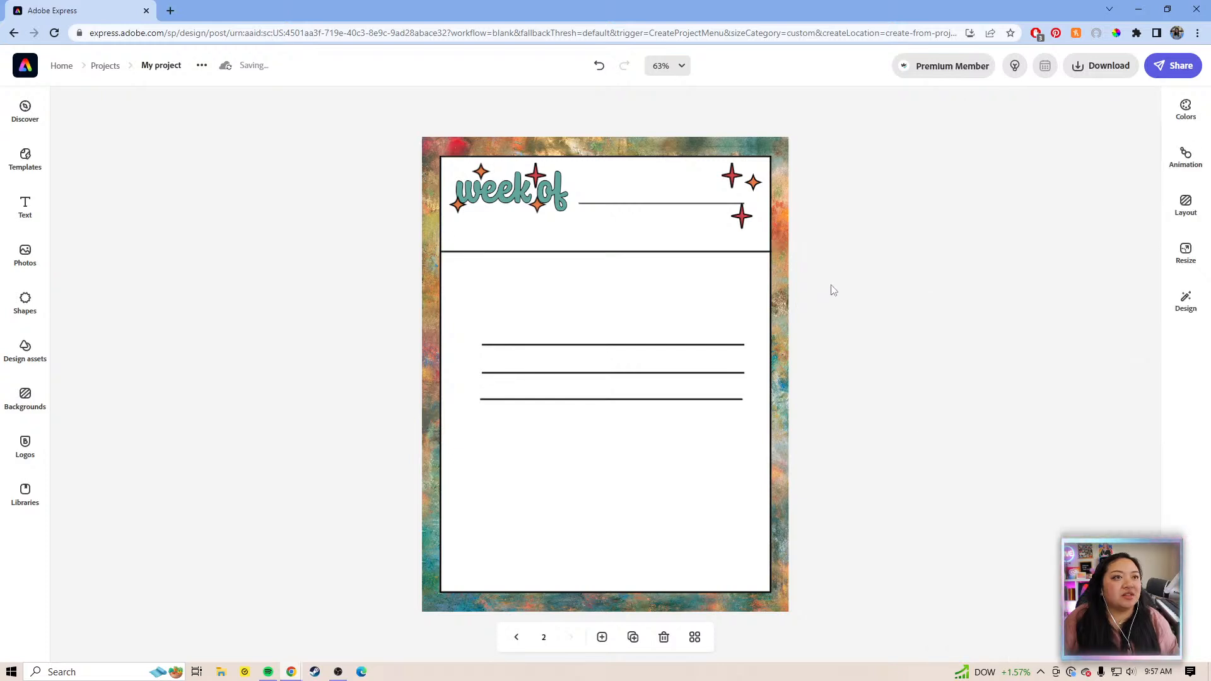
- Raise the header divider closer to the title and shift the lower red star up and clear of it
left_click(720, 252)
left_click_drag(795, 252, 780, 213)
left_click(742, 218)
left_click(846, 197)
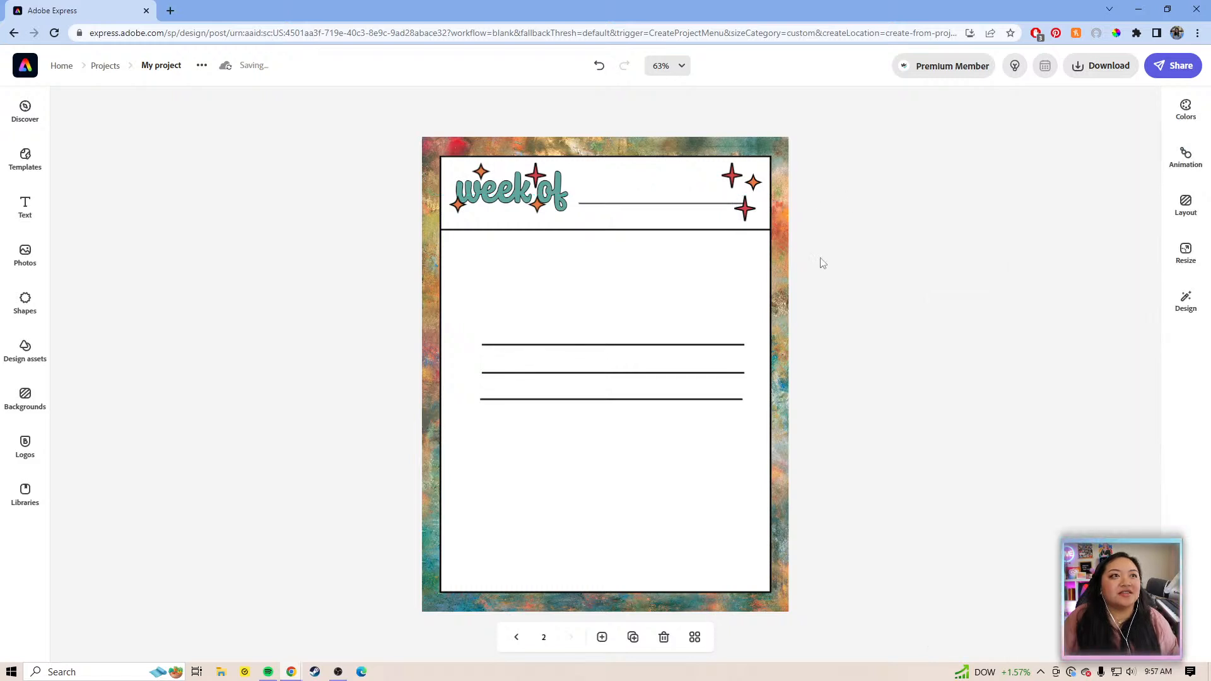
- Move the next line up below the header divider and stretch it to meet both sides of the frame
left_click(713, 346)
left_click_drag(765, 355, 793, 327)
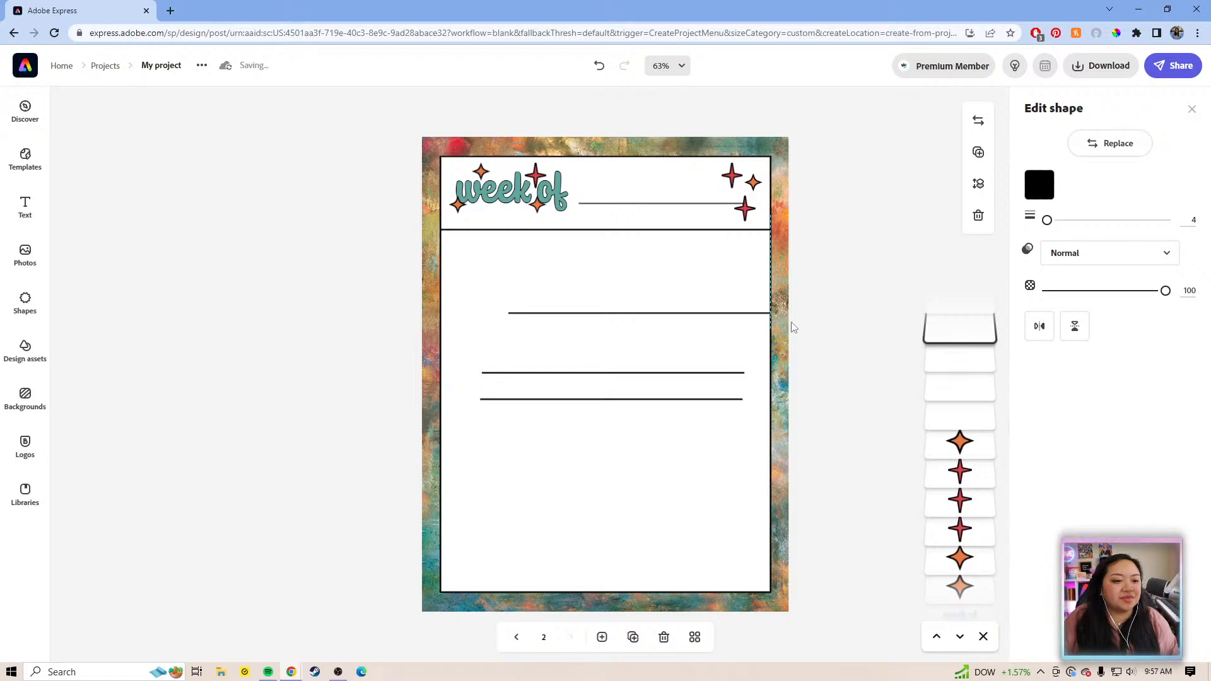
left_click_drag(794, 328, 787, 324)
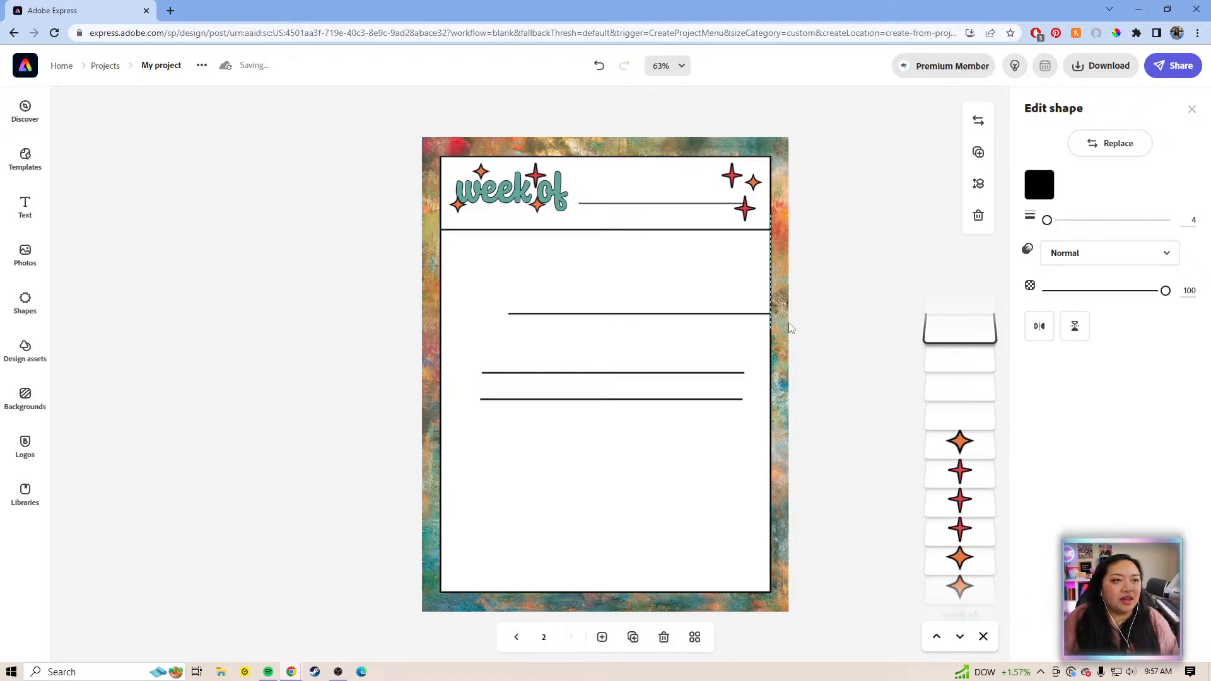
left_click_drag(509, 315, 509, 315)
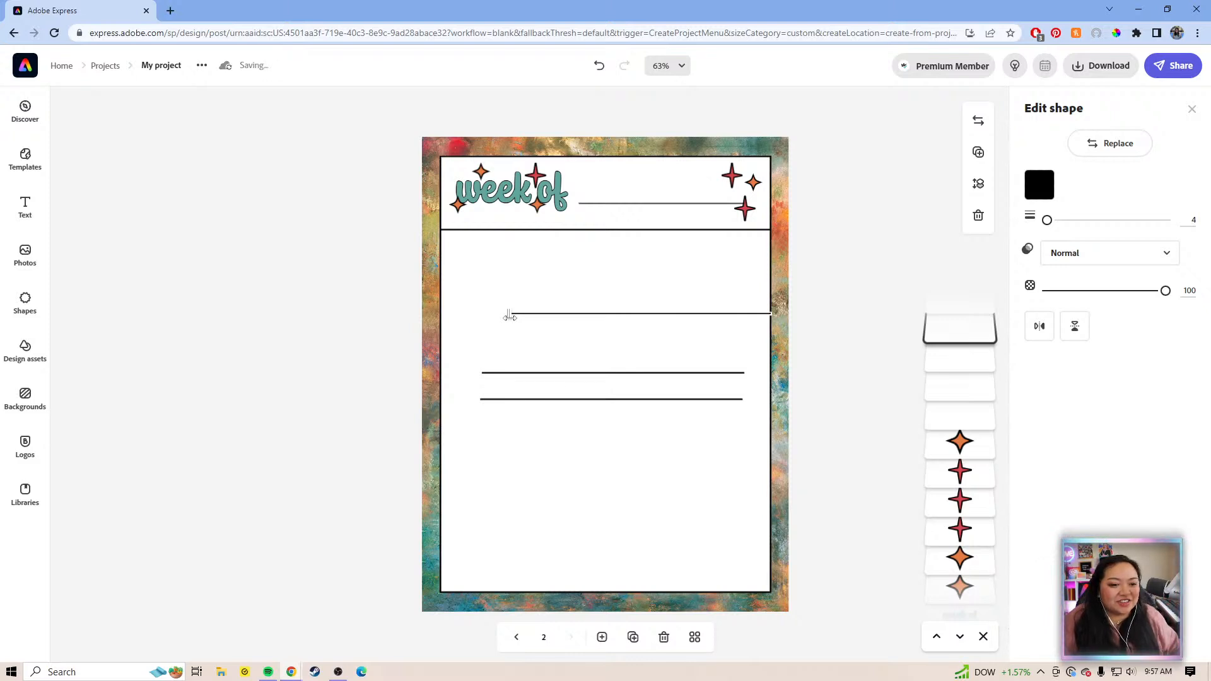
left_click_drag(510, 315, 445, 313)
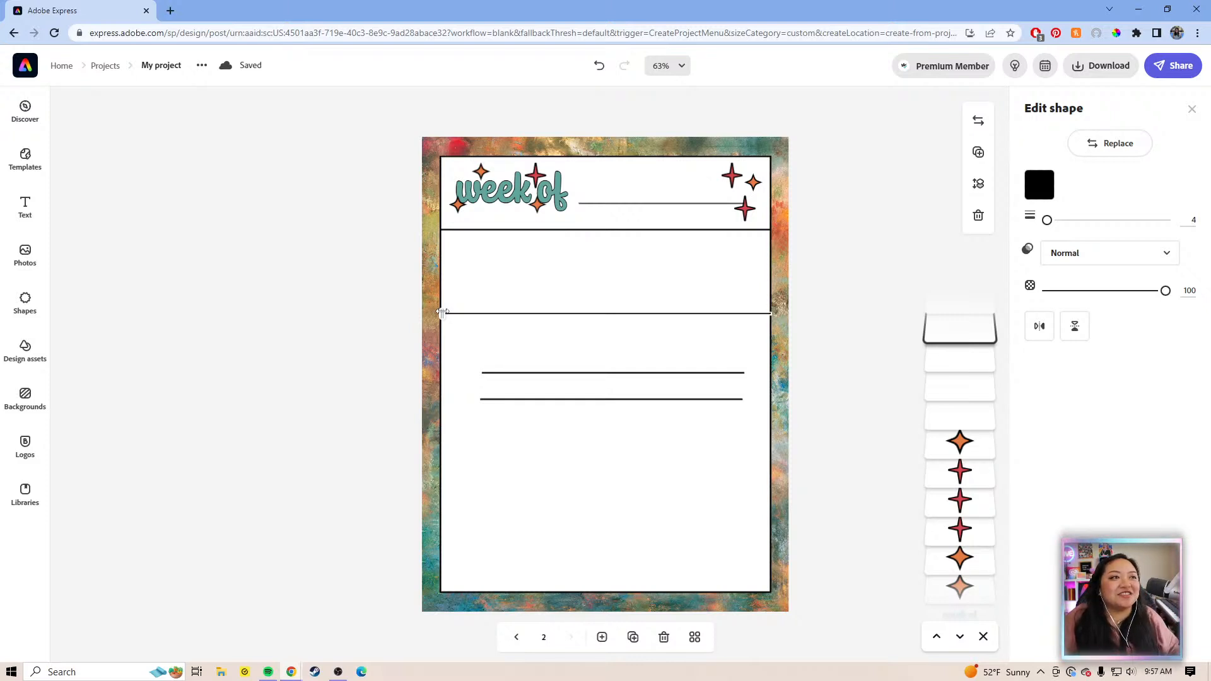
left_click(841, 313)
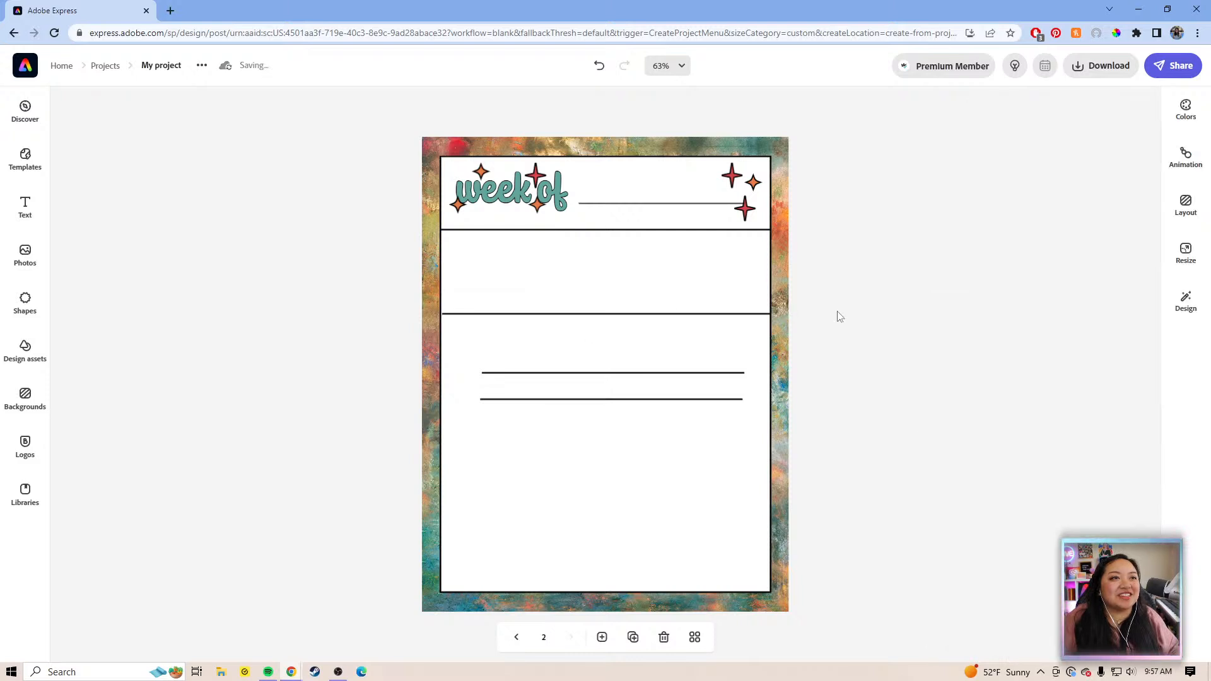
left_click(562, 315)
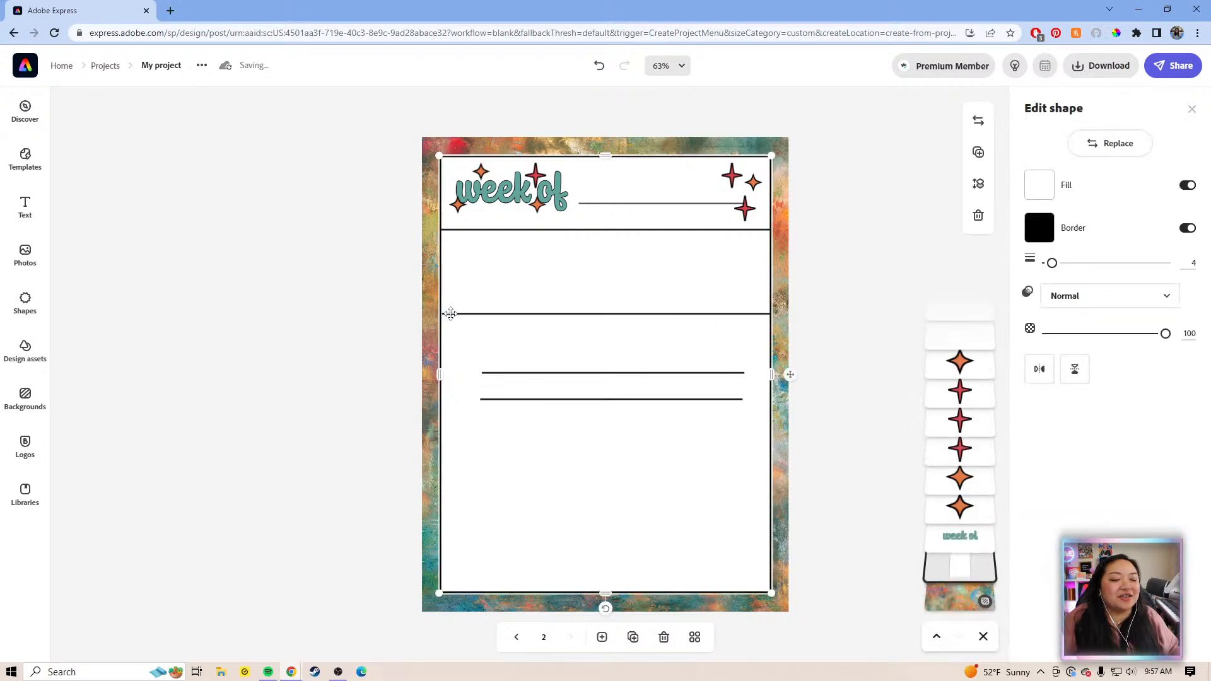
left_click_drag(440, 313, 439, 312)
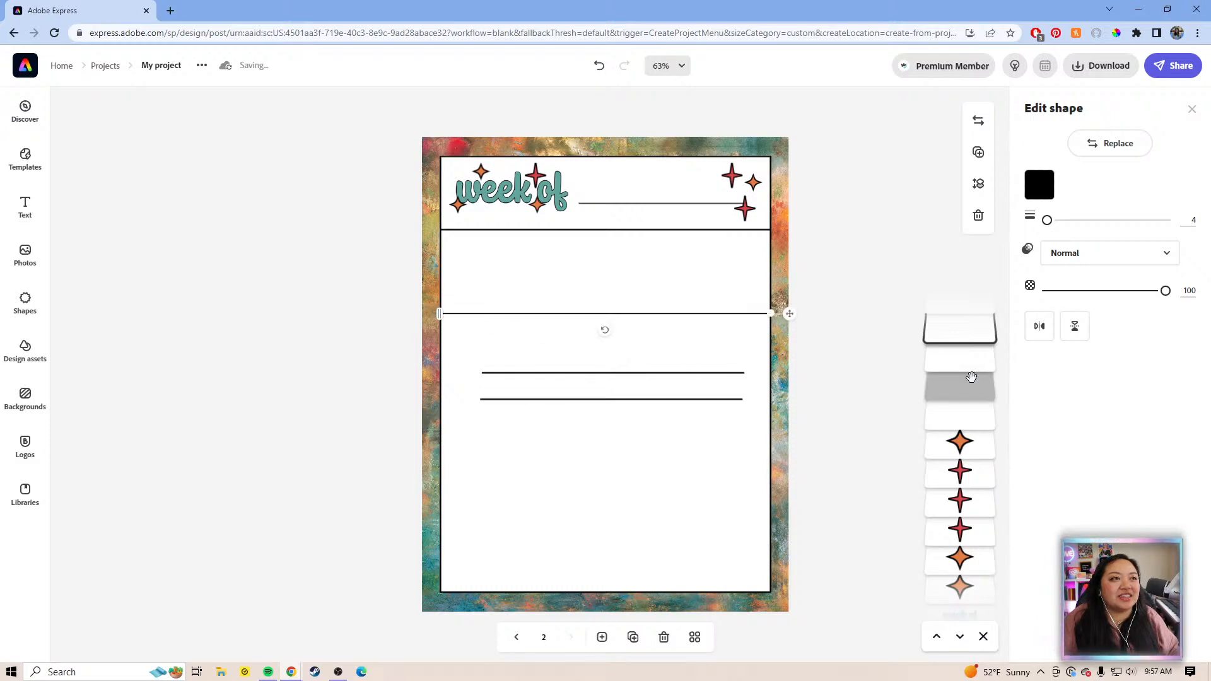
left_click(829, 377)
- Move the lowest line down against the frame's right side, and stretch the other short line into a full-width divider midway down the page
left_click(693, 402)
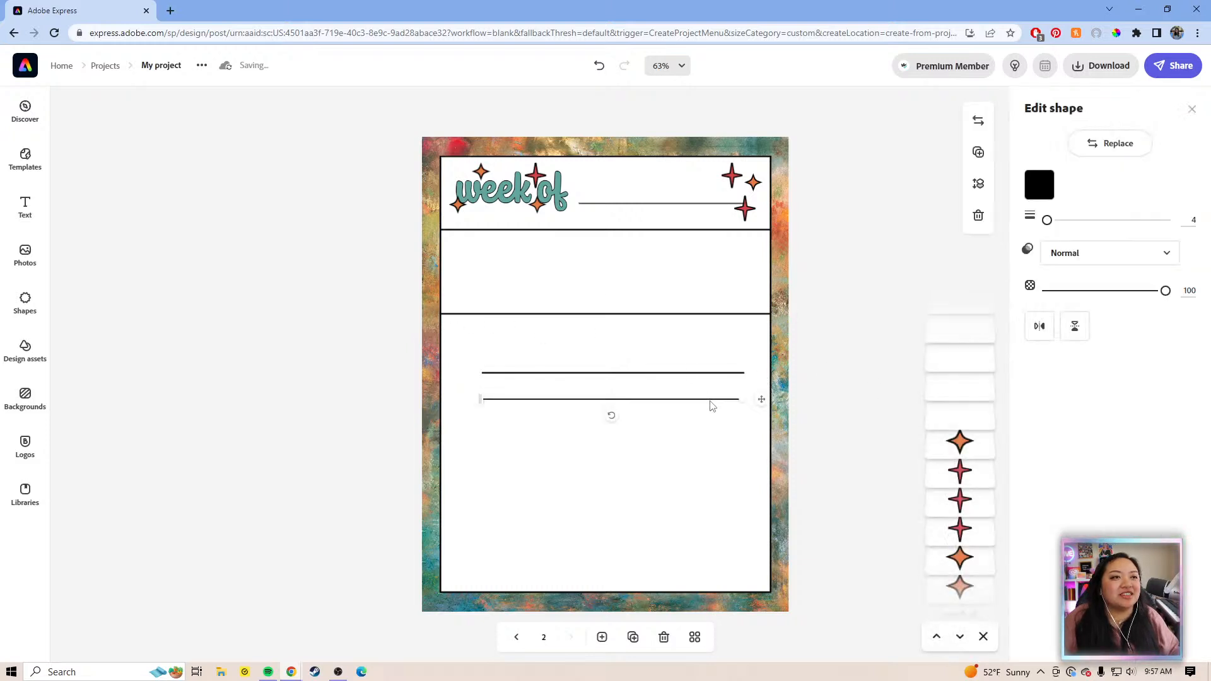
left_click_drag(761, 406, 790, 511)
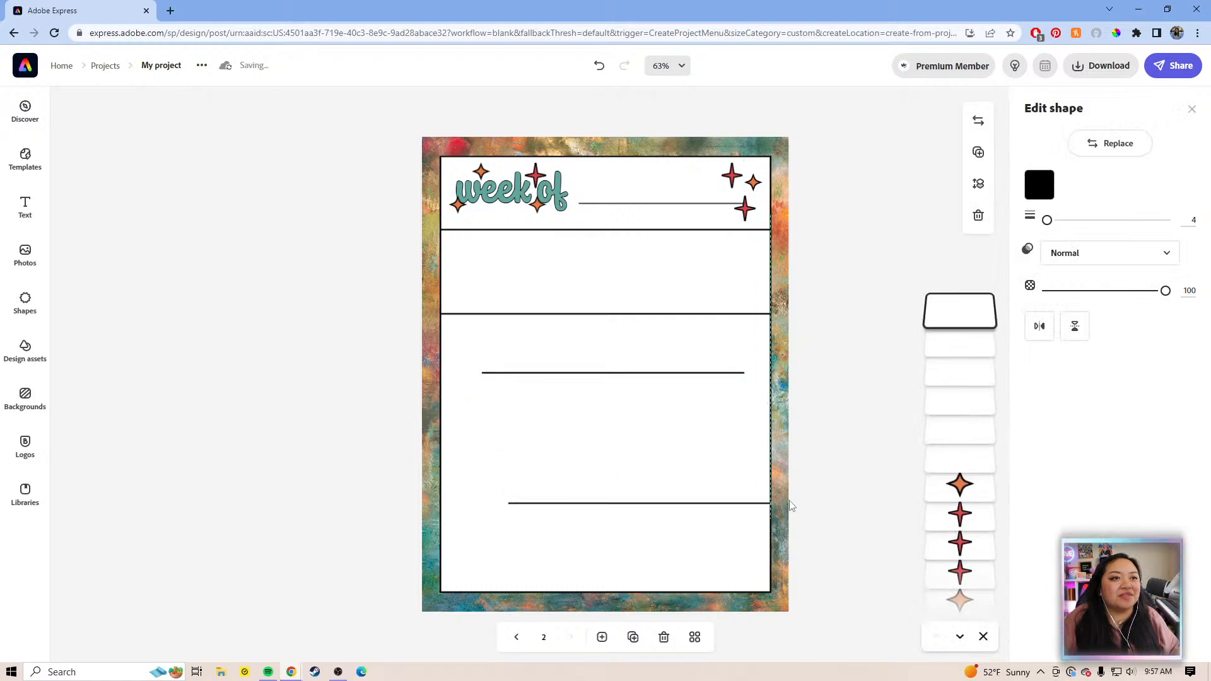
left_click(712, 374)
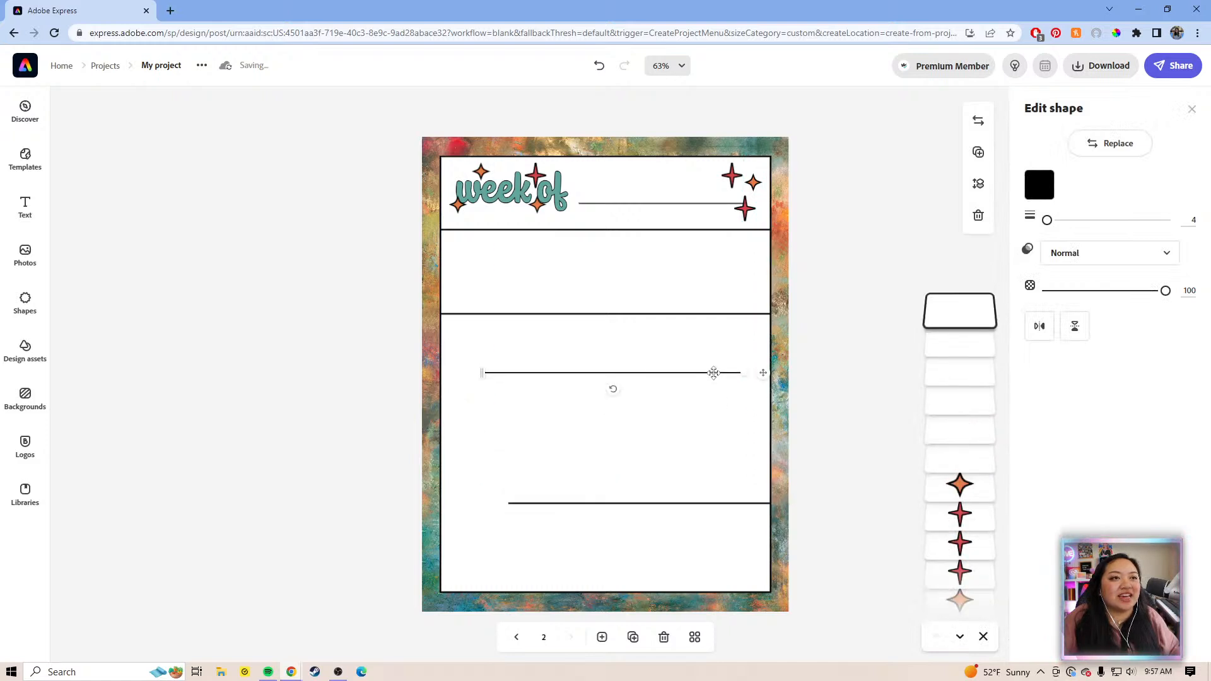
left_click_drag(768, 384, 788, 410)
left_click_drag(509, 404, 441, 404)
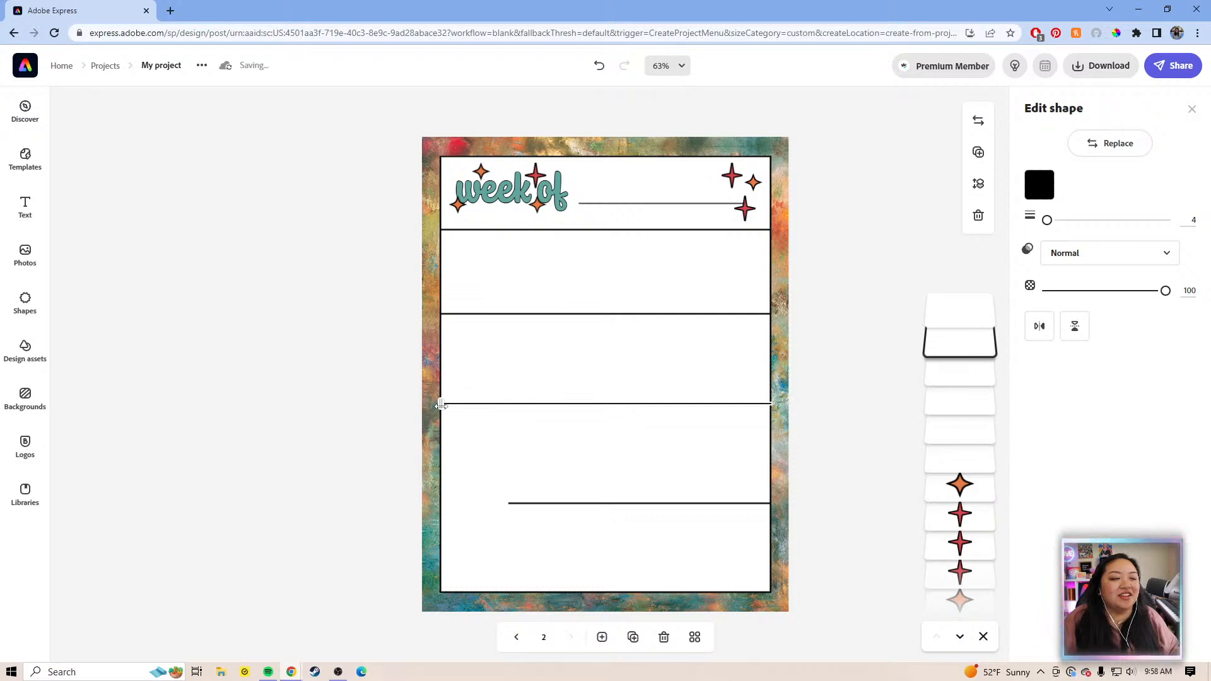
- Stretch the lowest line so it spans the full width of the frame
left_click(832, 455)
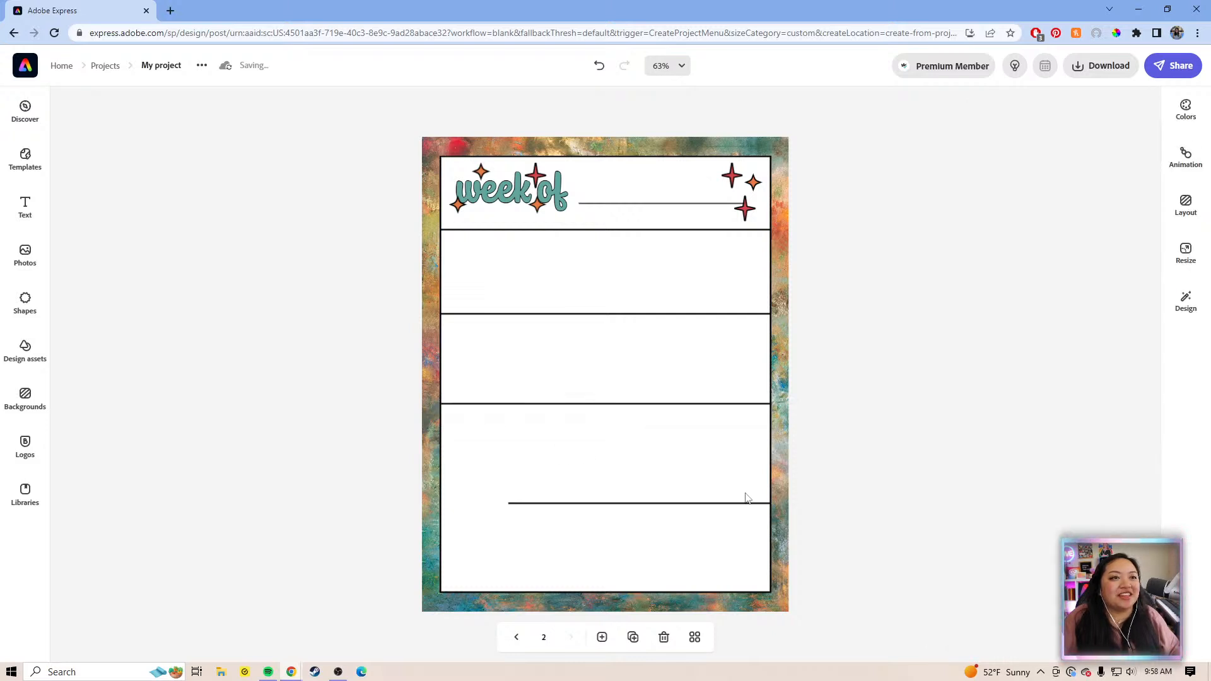
left_click(555, 496)
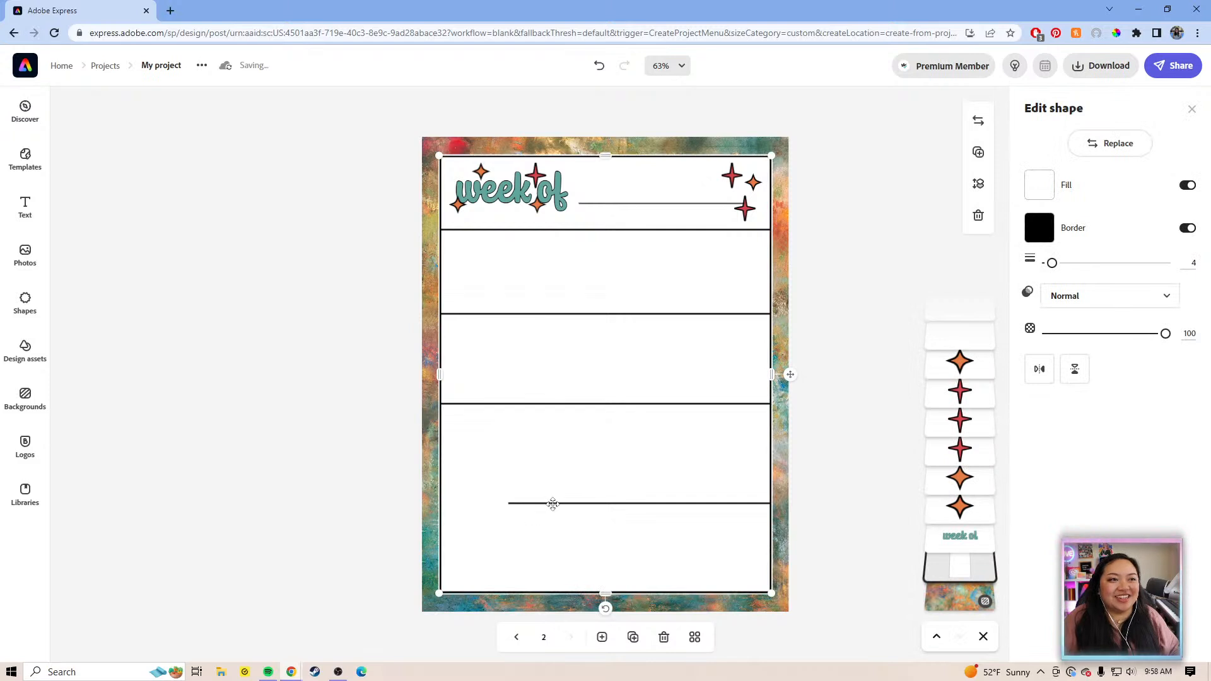
left_click(552, 503)
left_click_drag(509, 504, 442, 503)
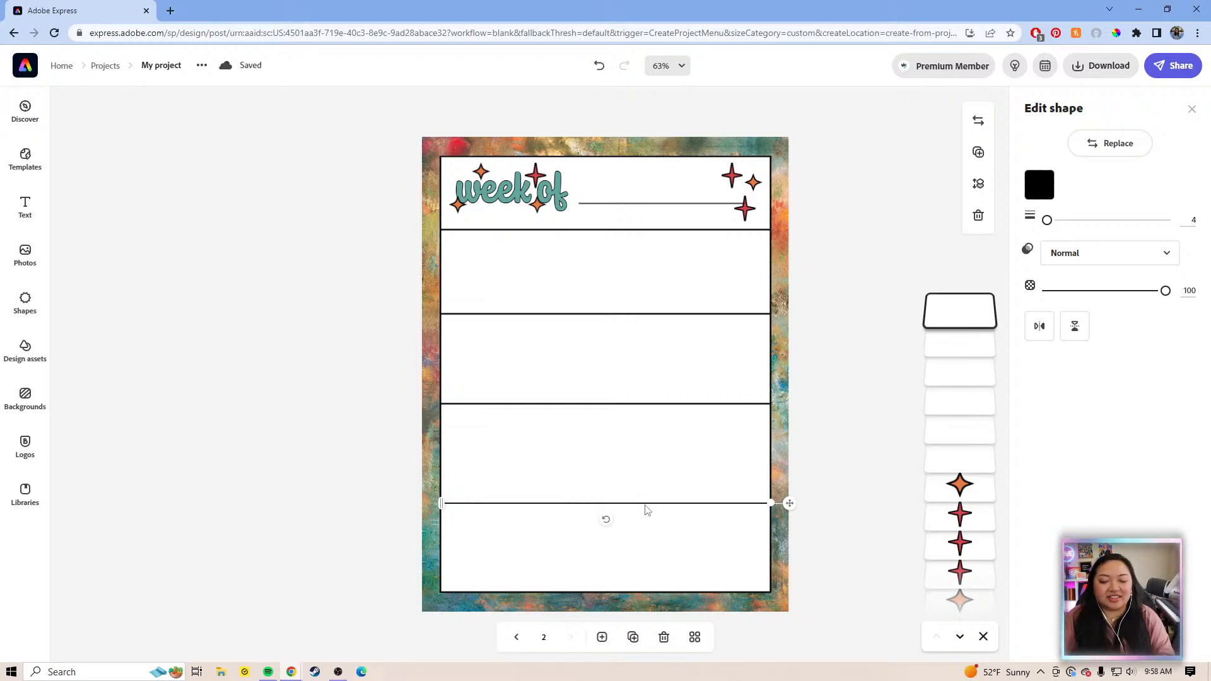
- Delete the lowest divider and move the mid-page divider down toward the lower part of the frame
key("Escape")
key("Delete")
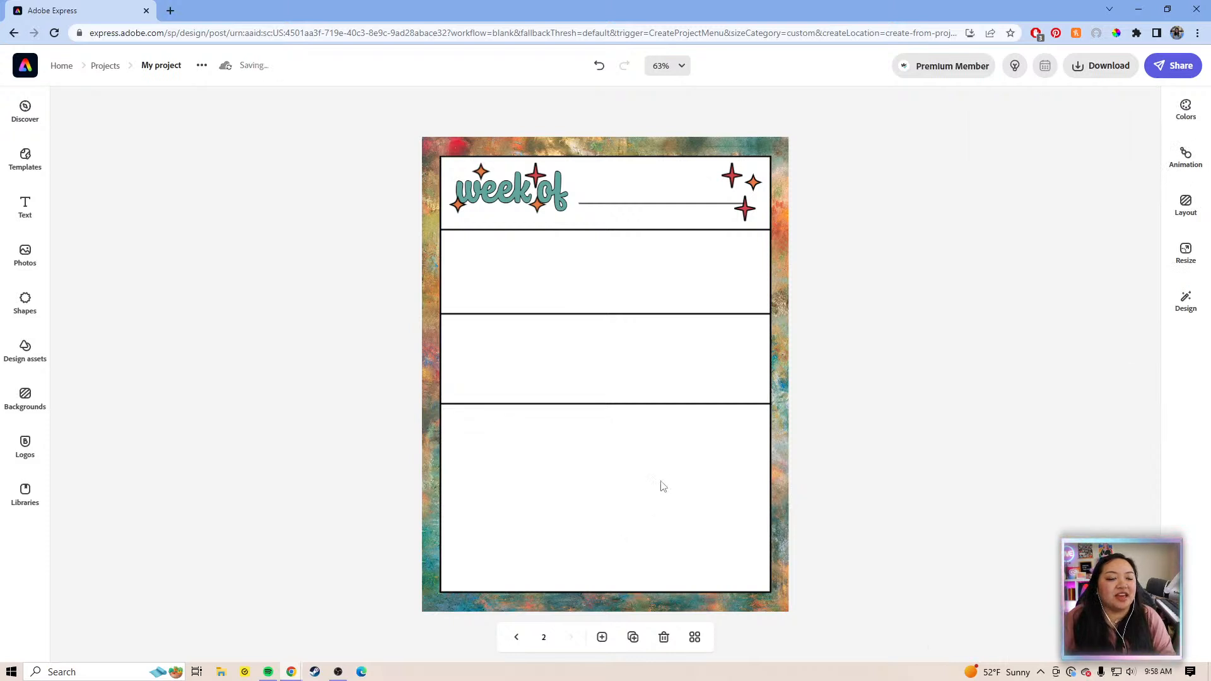
left_click(685, 404)
left_click_drag(782, 403, 797, 481)
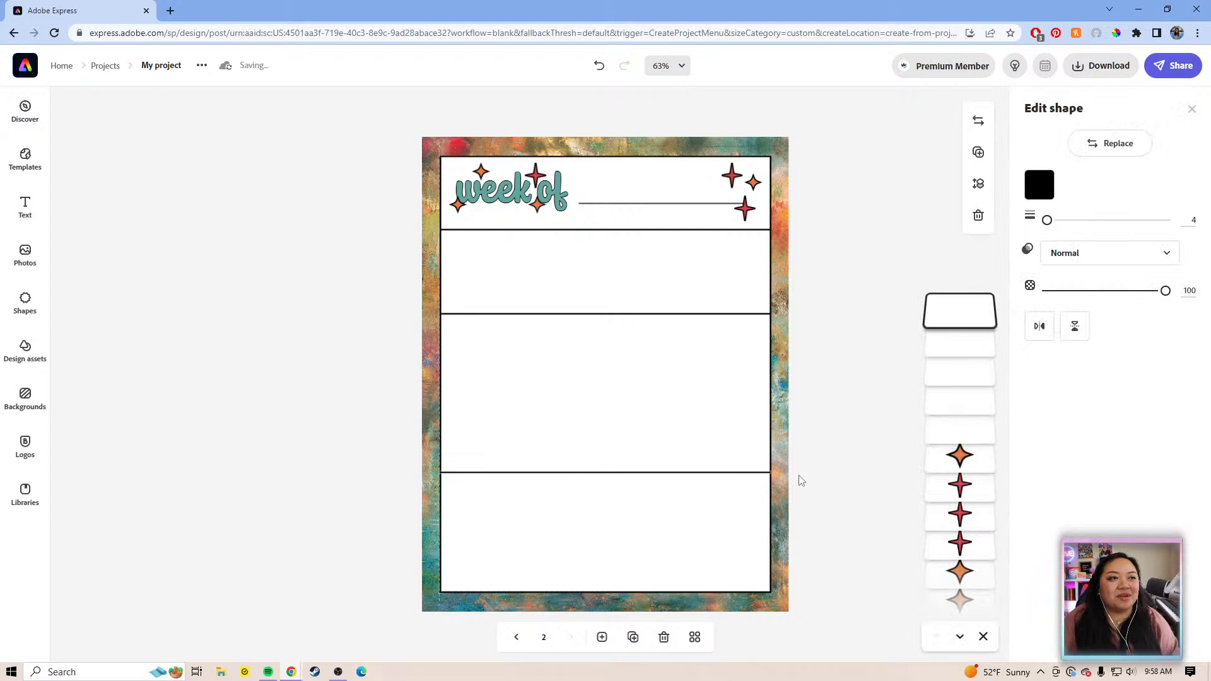
- Lower both section dividers so the space below the header splits into three roughly equal sections
left_click(784, 314)
left_click_drag(783, 313, 792, 346)
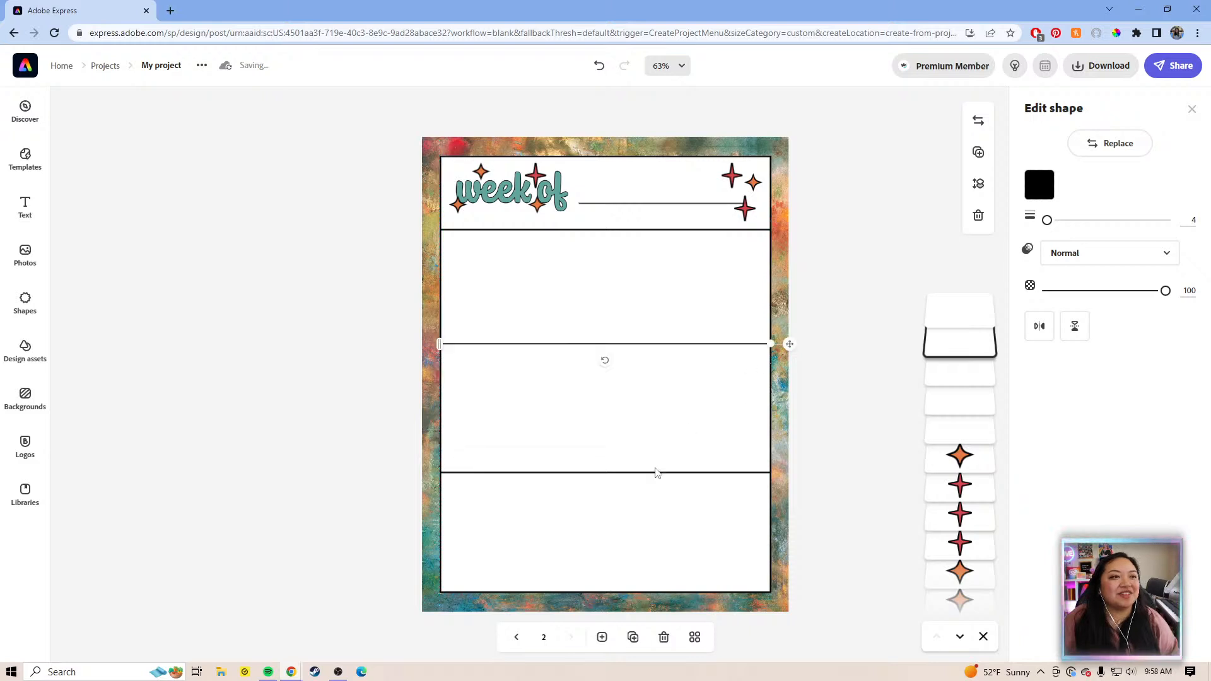
left_click(650, 476)
left_click_drag(787, 473, 793, 484)
left_click(840, 397)
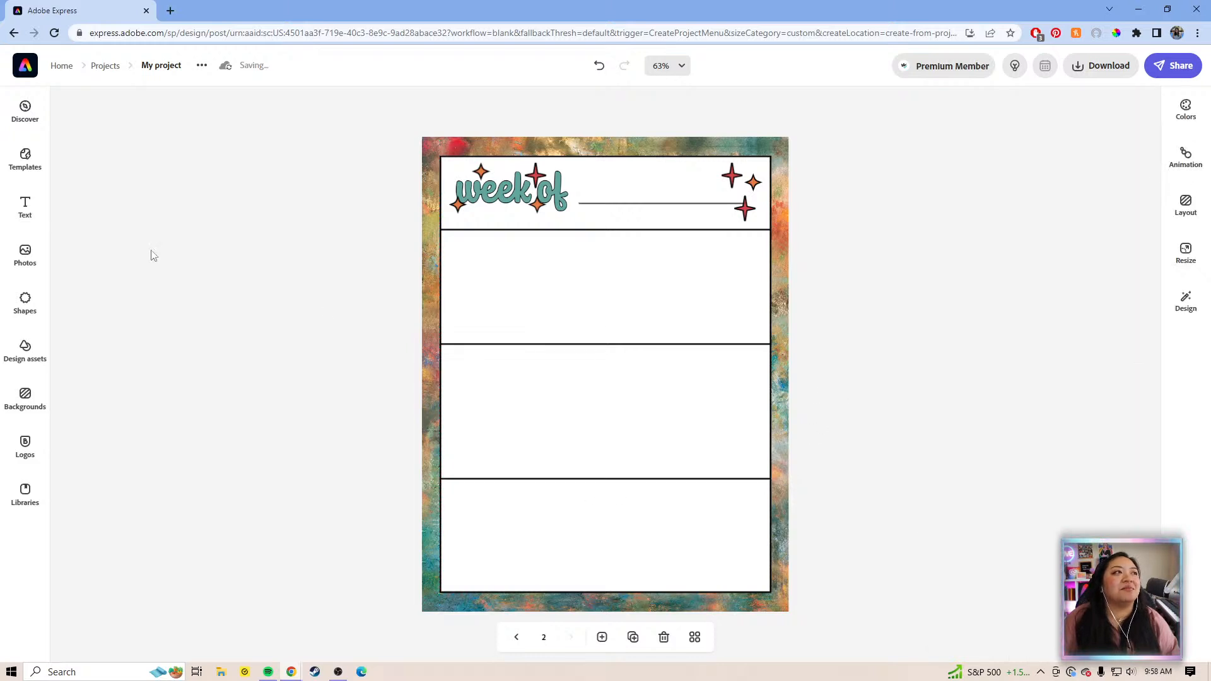
left_click(25, 205)
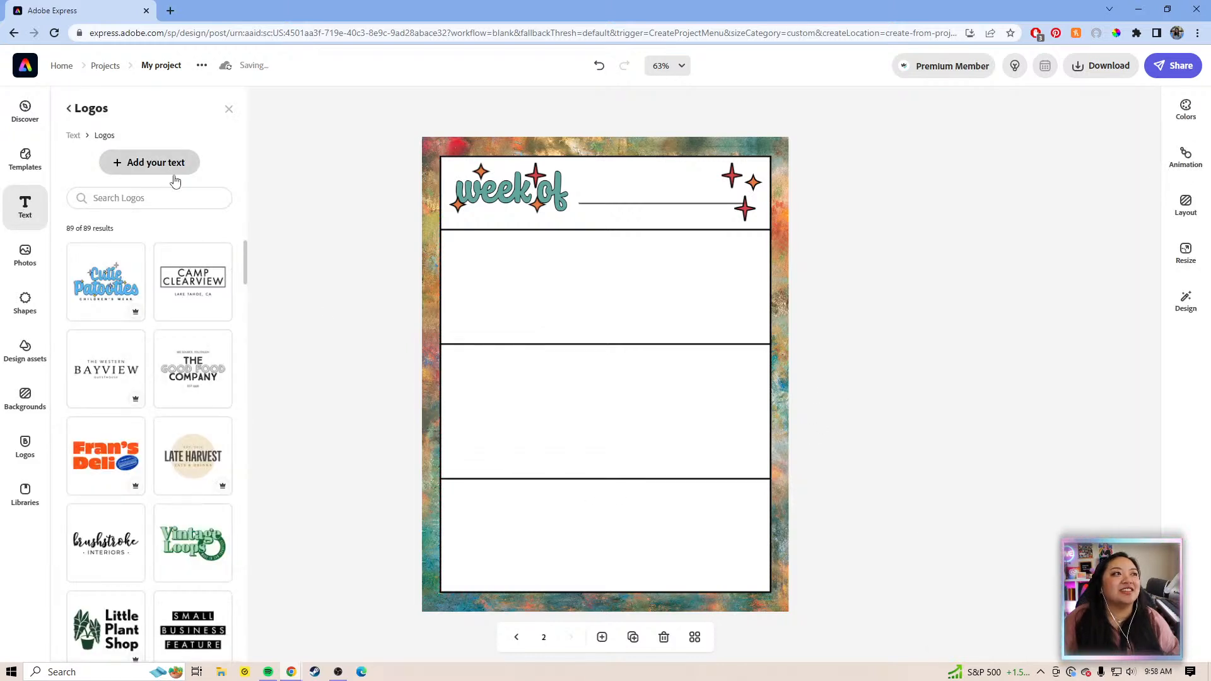
left_click(156, 163)
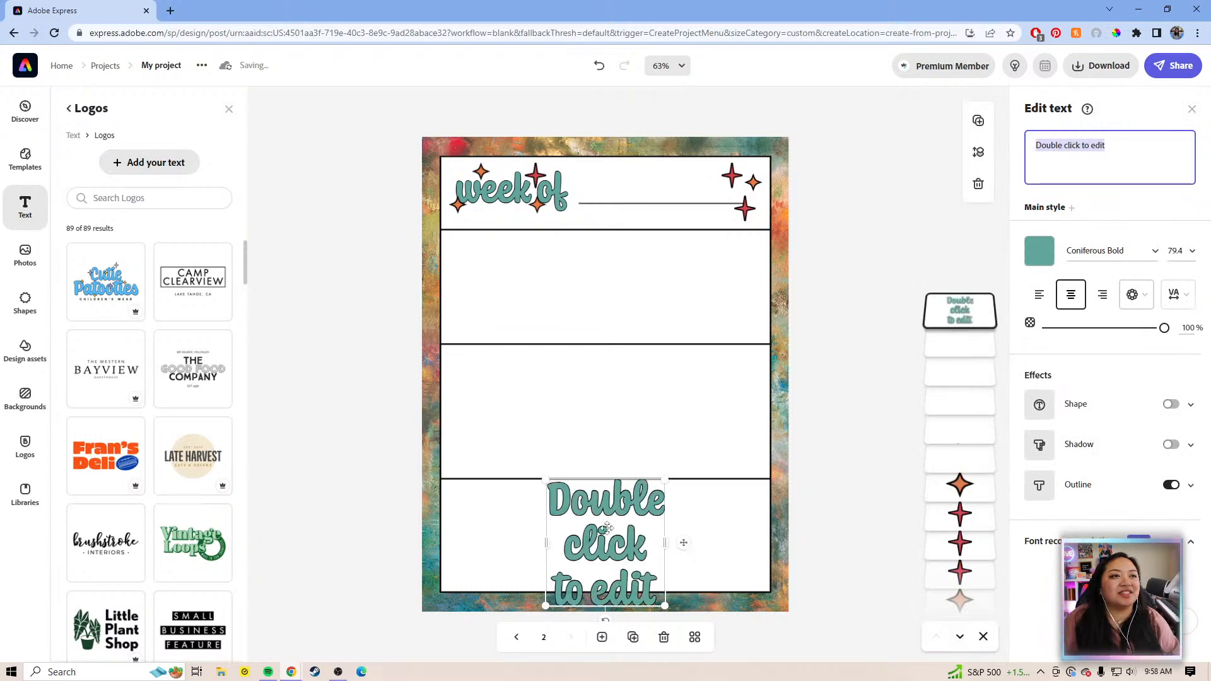
left_click(1071, 268)
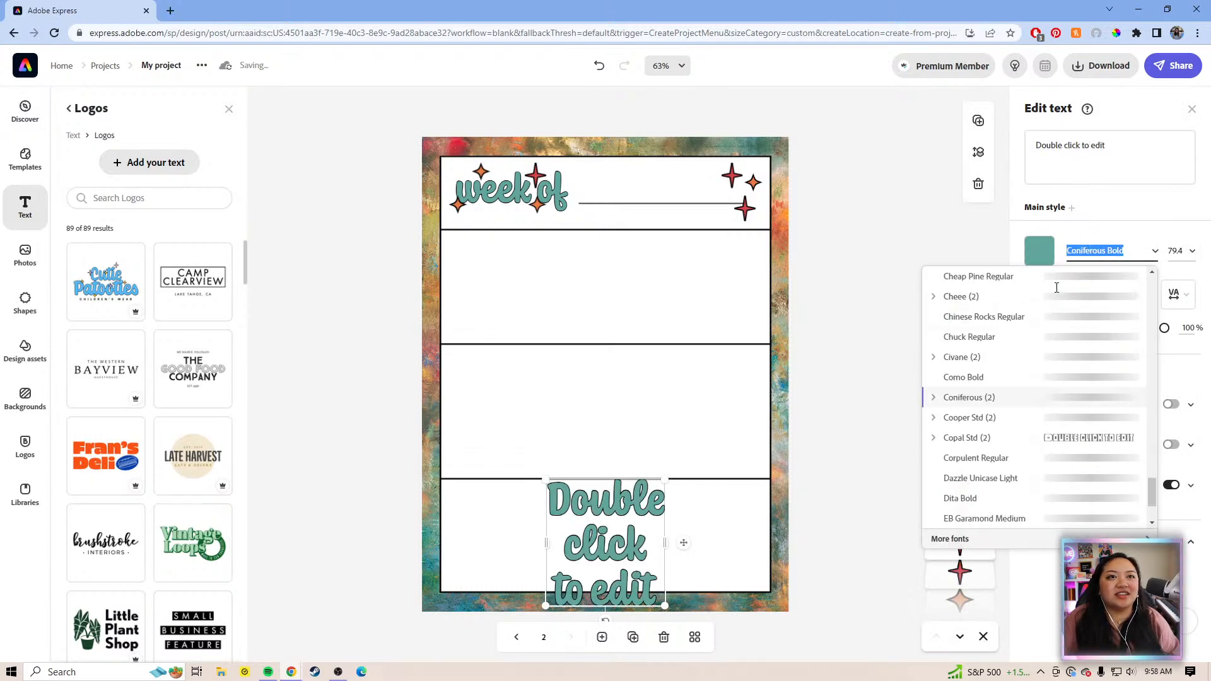
scroll(1153, 354, "up", 3)
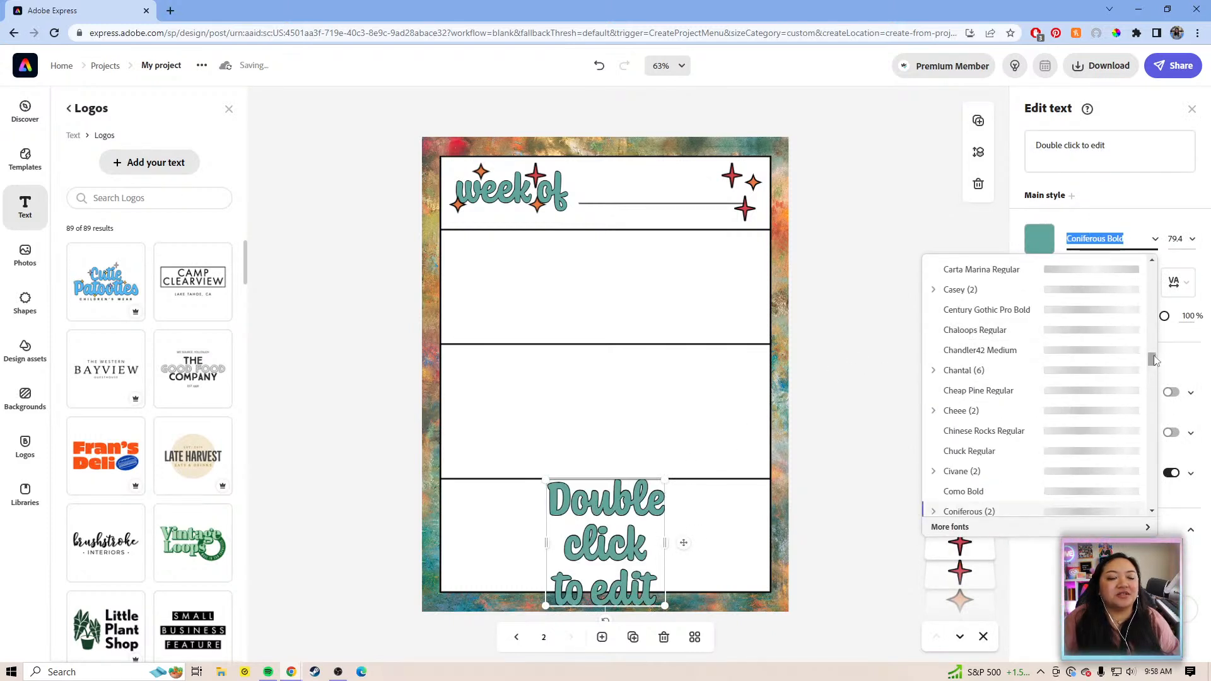
key("BackSpace")
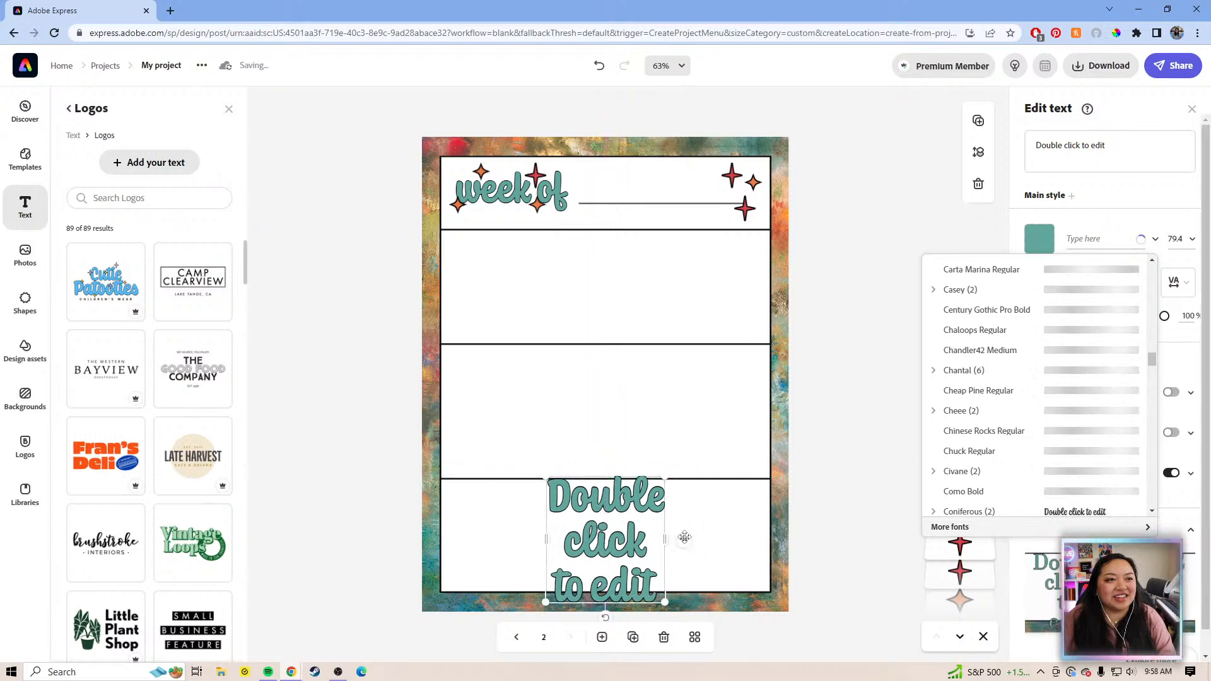
left_click(684, 537)
left_click(512, 637)
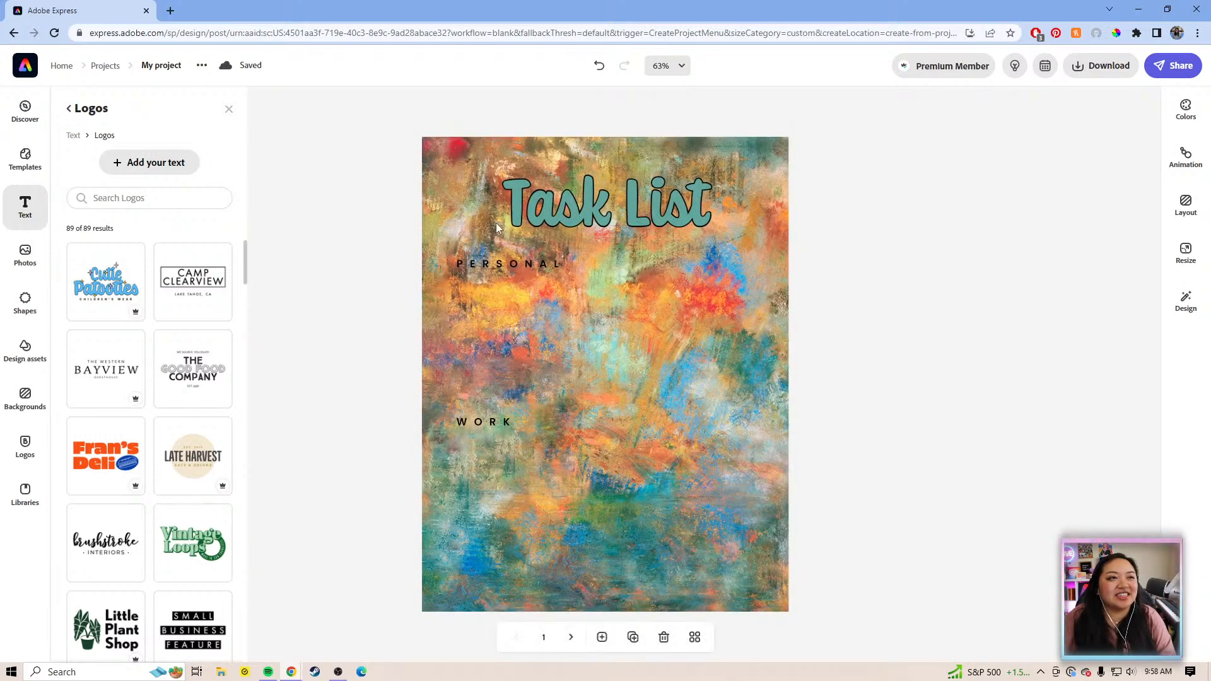
left_click(572, 638)
- Copy the "Personal" heading from the Task List page into the upper corner of the week page's first section
left_click(516, 638)
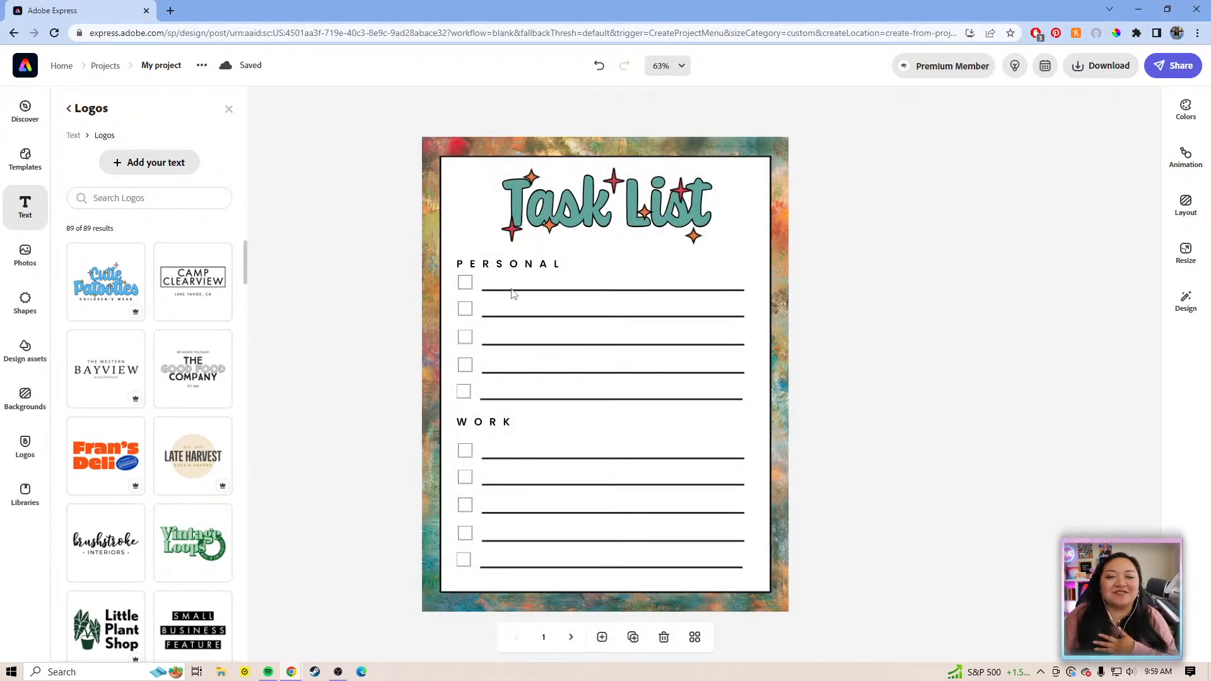
left_click(540, 266)
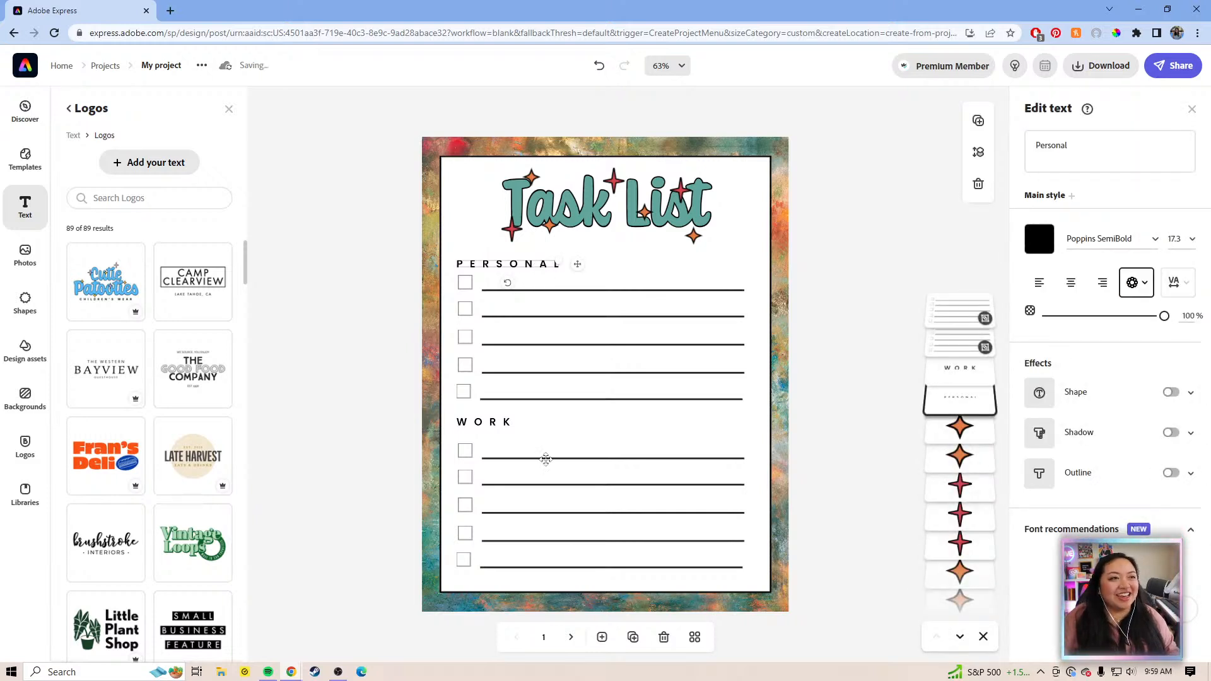
left_click(571, 638)
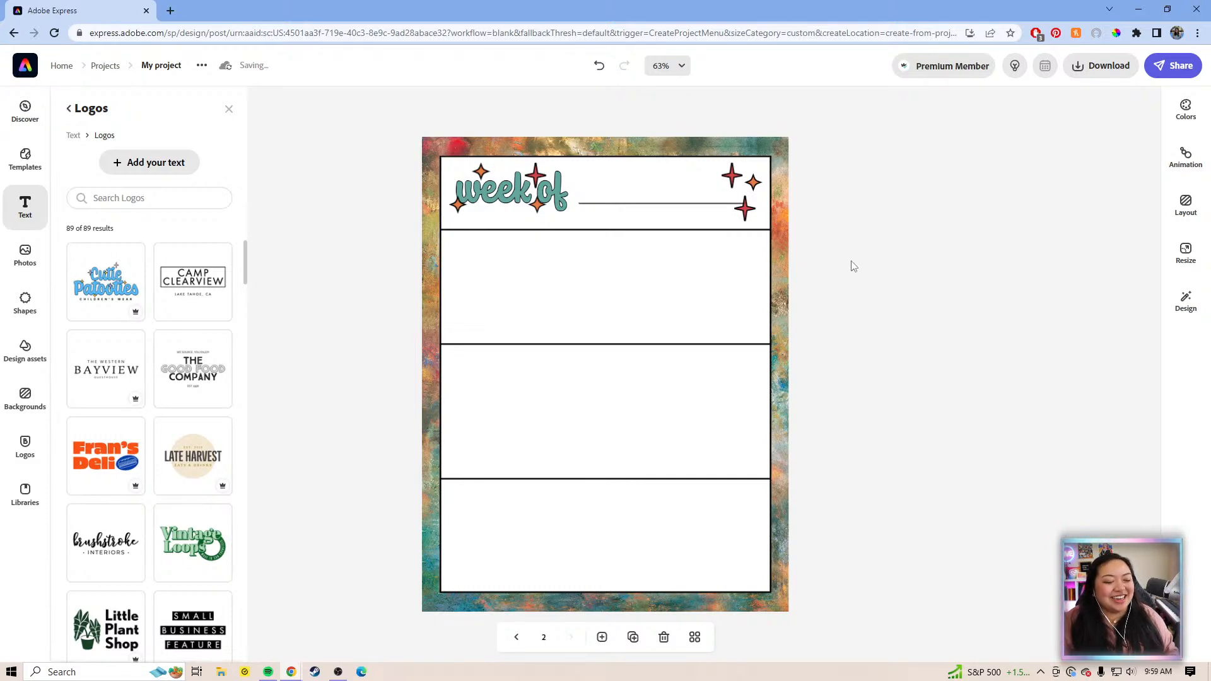
key("ctrl+v")
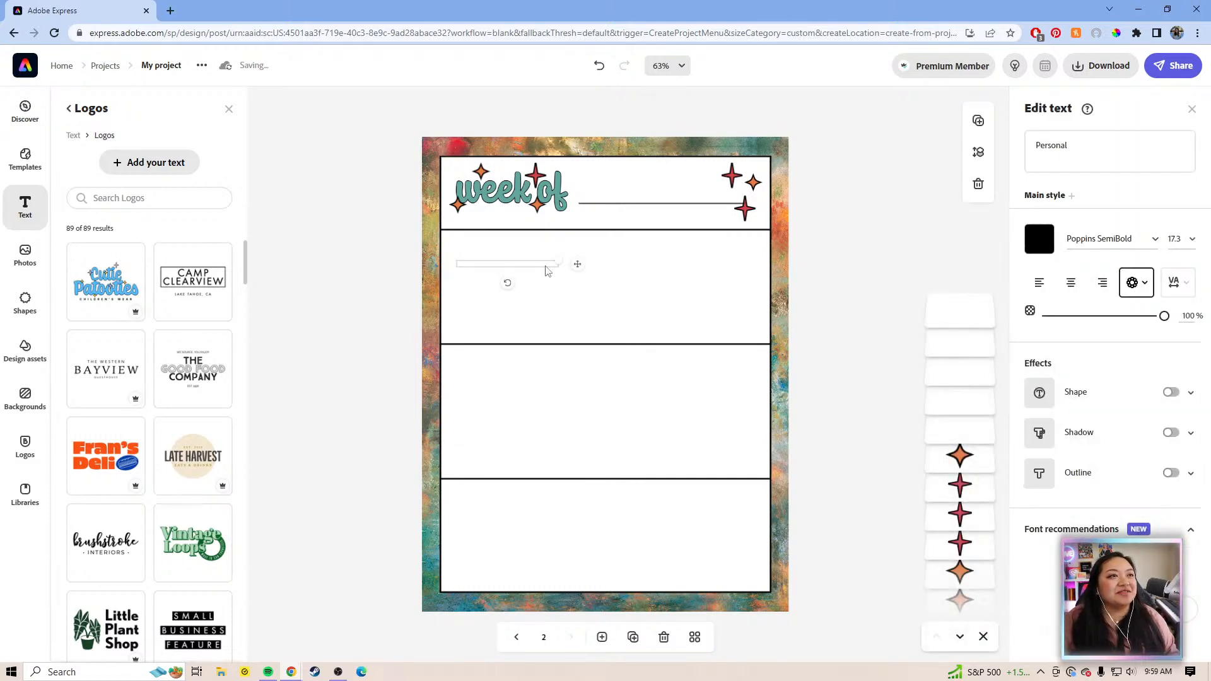
left_click_drag(578, 264, 571, 250)
- Change the pasted heading's text to "monday"
left_click(1091, 150)
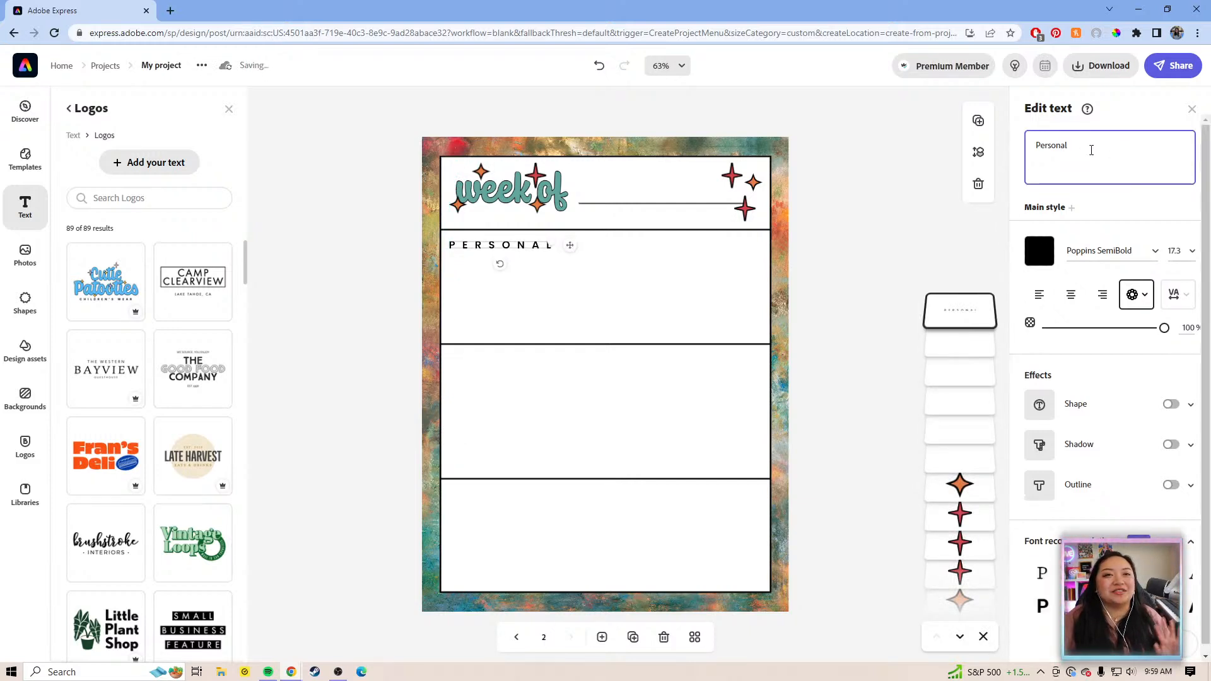
left_click_drag(1072, 146, 1031, 144)
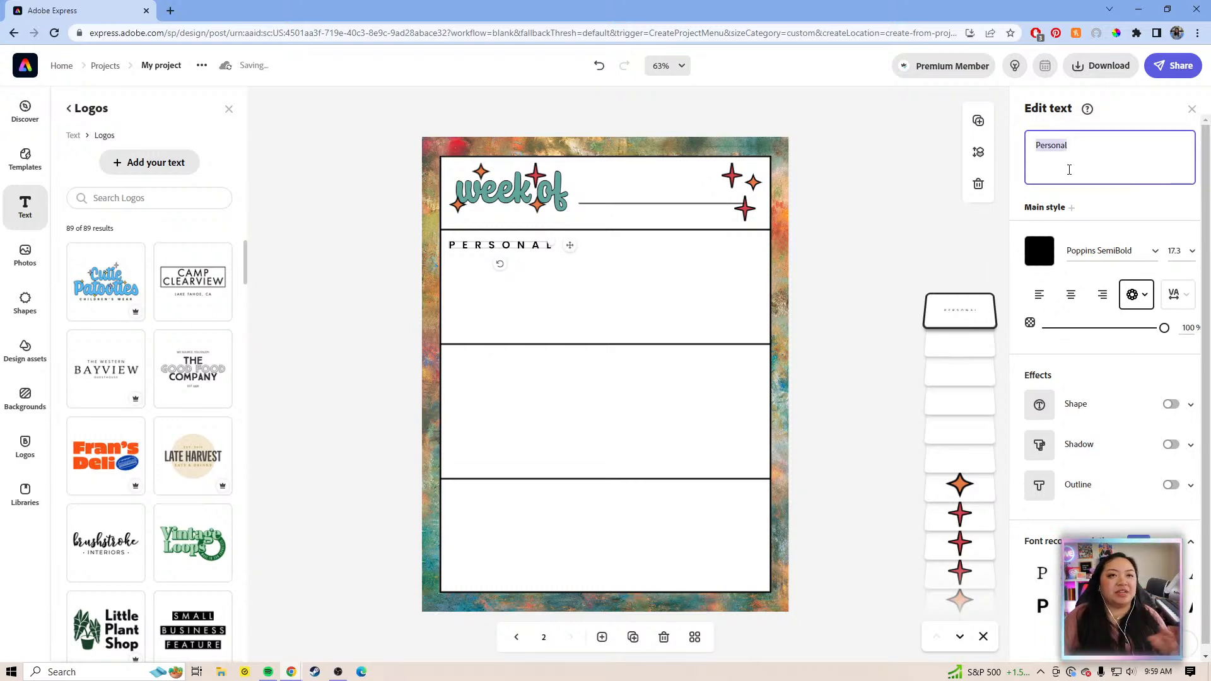
type("m")
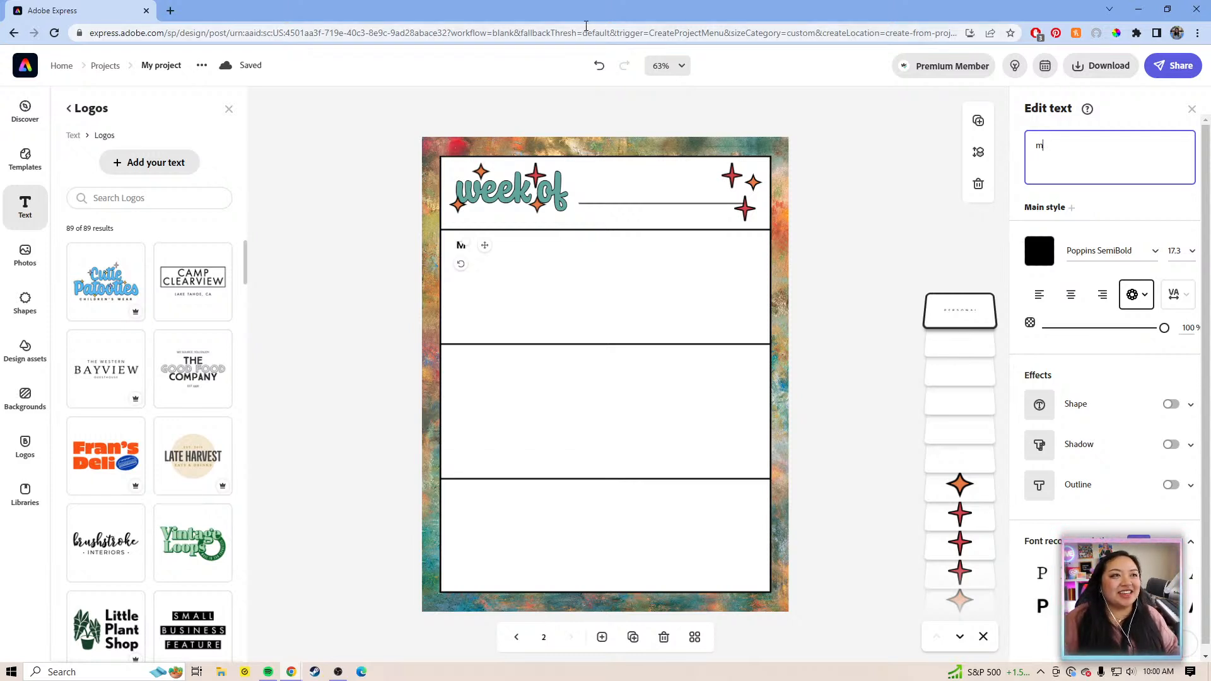
type("o")
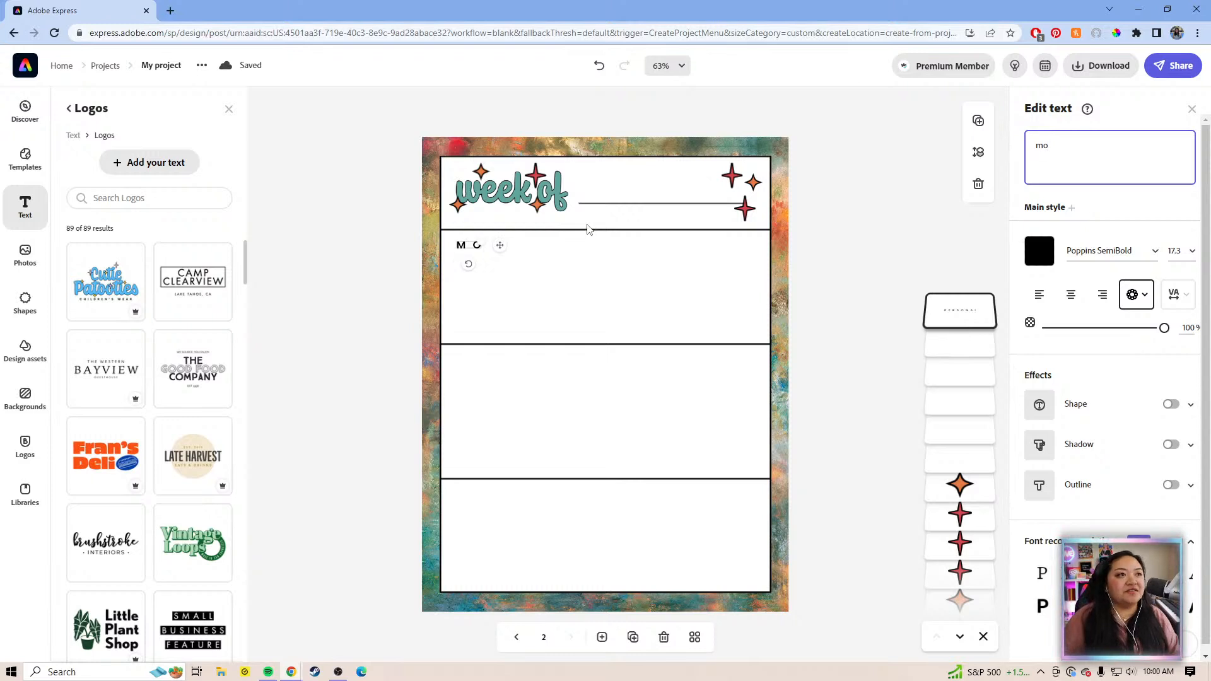
key("BackSpace")
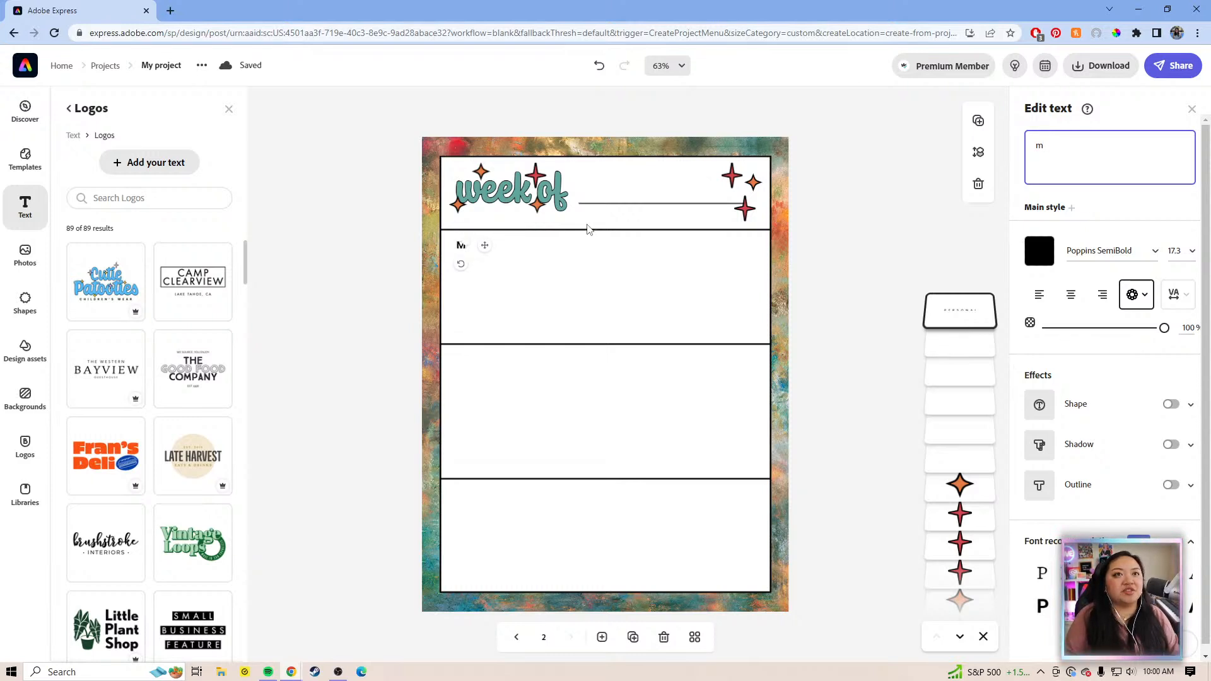
type("onday")
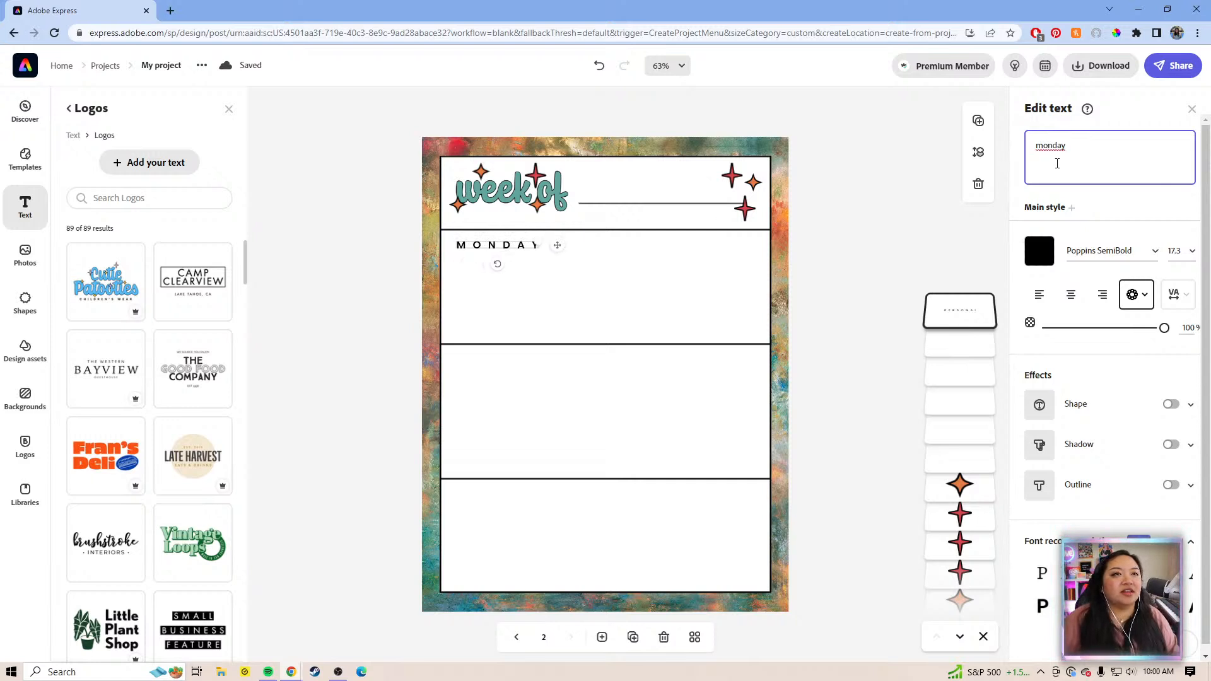
- Duplicate the Monday heading into the second section and change the copy's text to "tuesday"
left_click(983, 126)
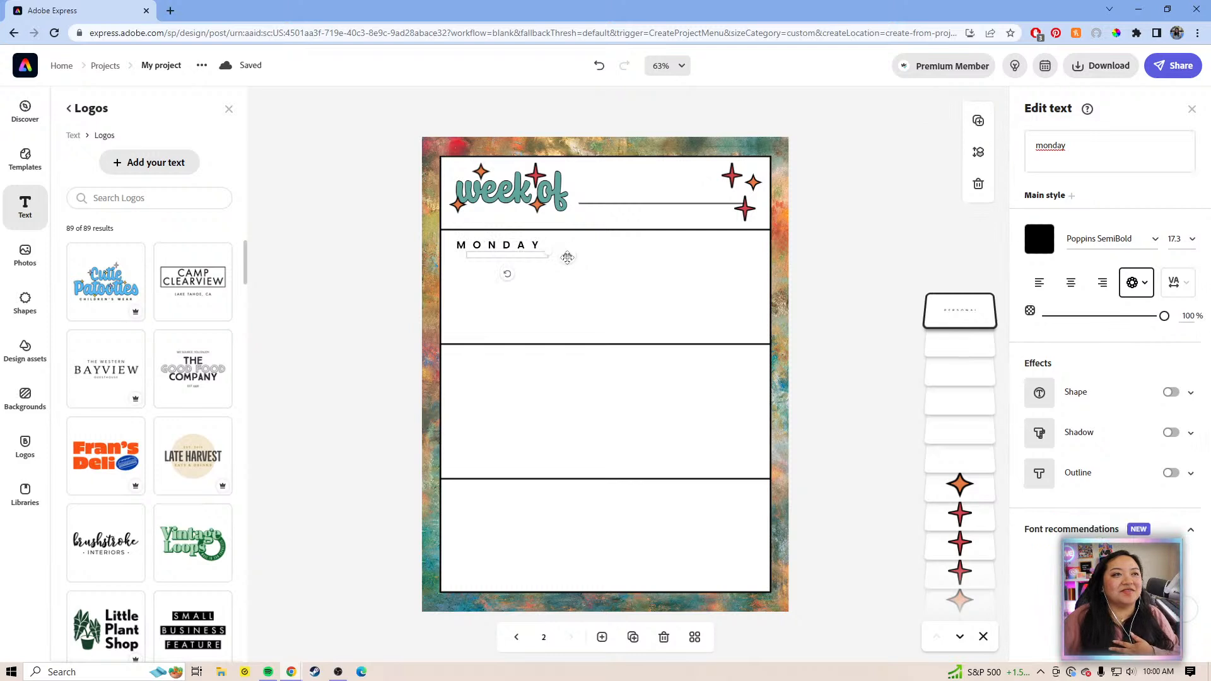
left_click_drag(568, 256, 556, 367)
left_click_drag(1065, 146, 1034, 145)
type("tuesday")
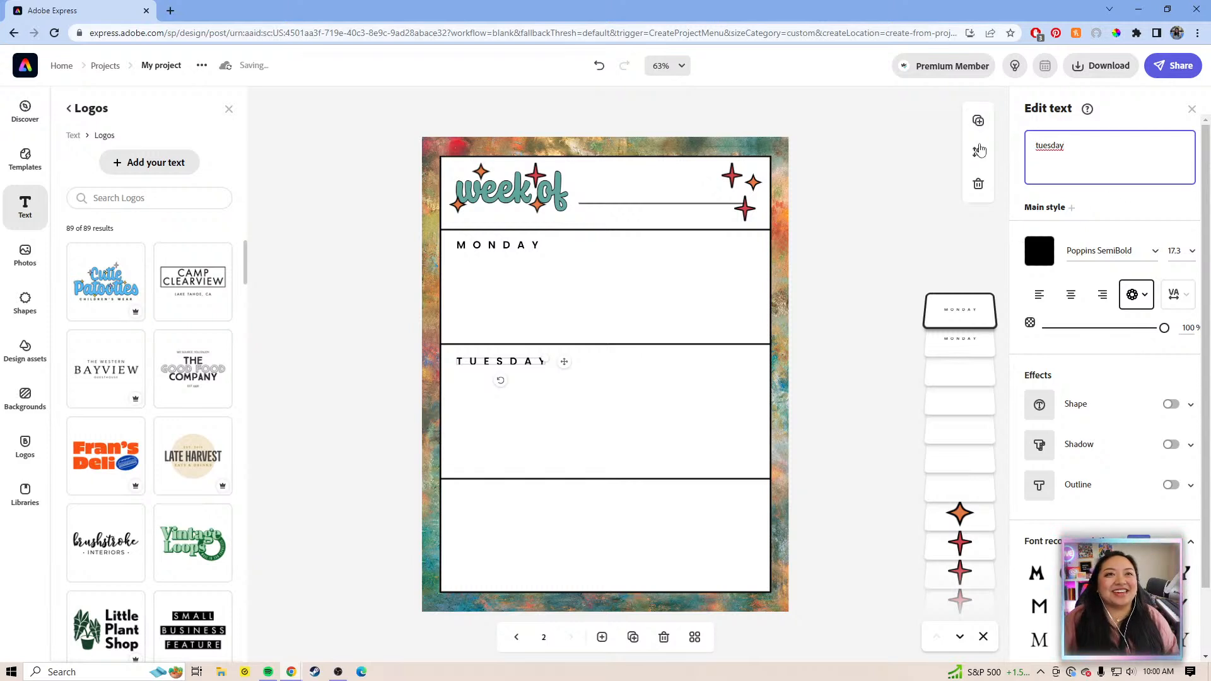
- Duplicate the Tuesday heading into the third section, aligned with the headings above
left_click(556, 385)
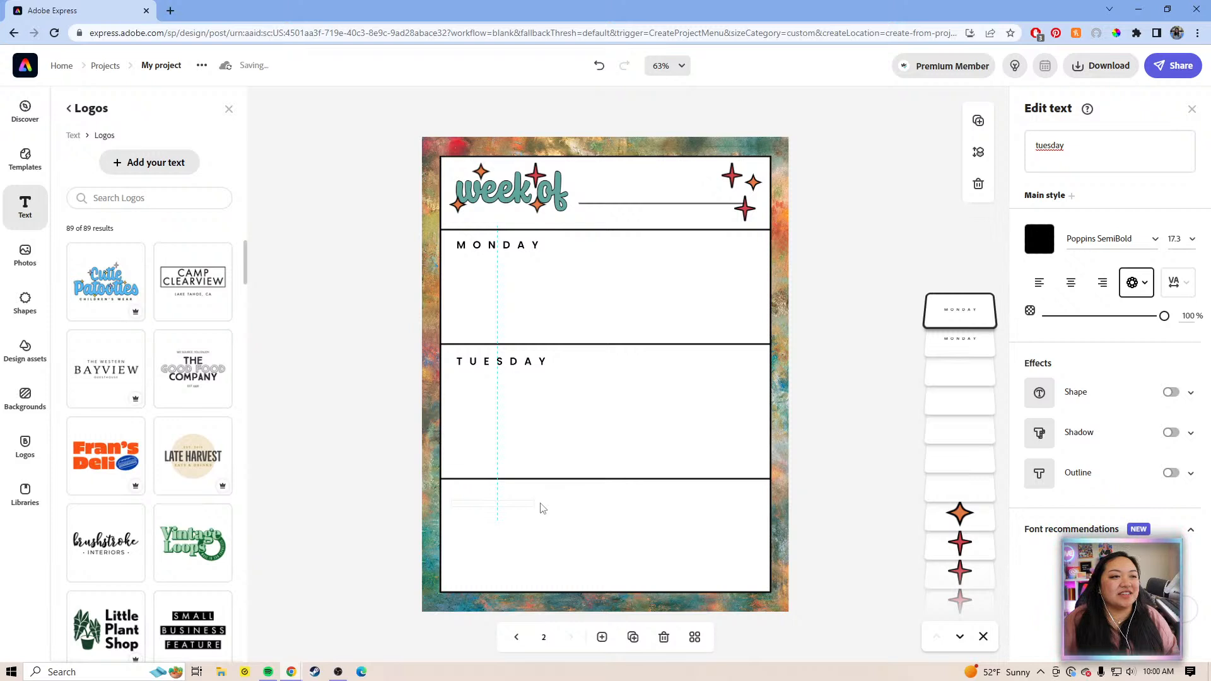
left_click_drag(541, 508, 539, 504)
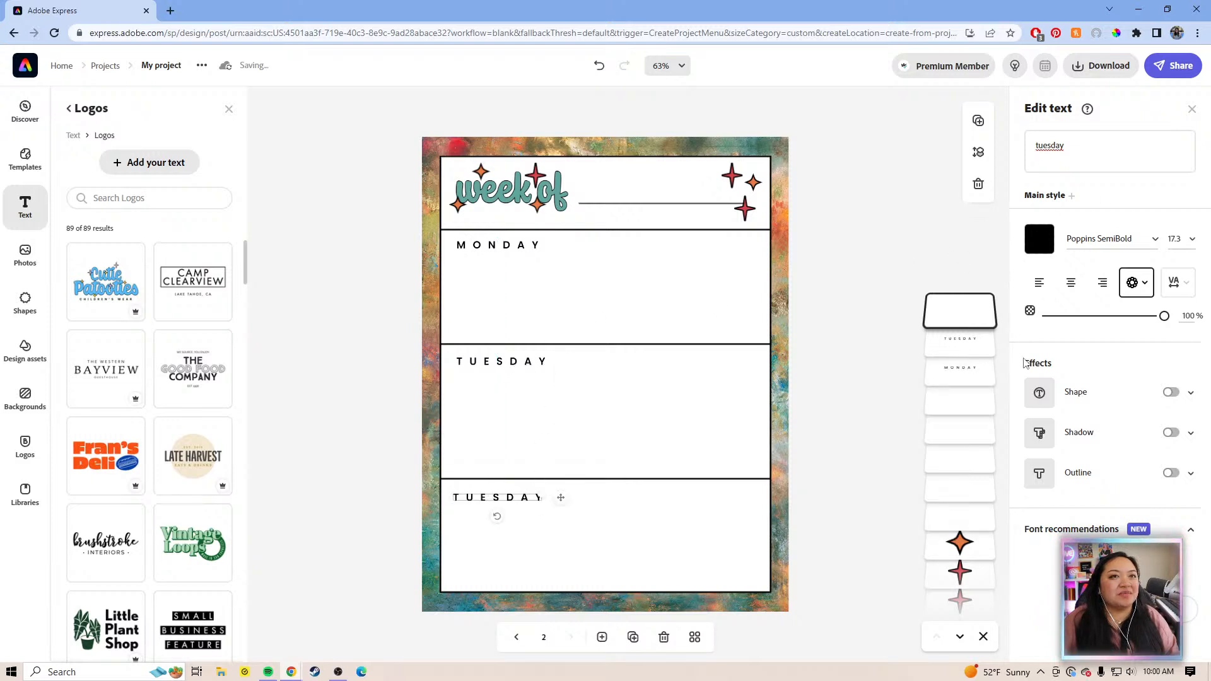
left_click_drag(560, 497, 567, 501)
- Change the third section's heading text to "Wednesday"
left_click_drag(1075, 150, 1031, 149)
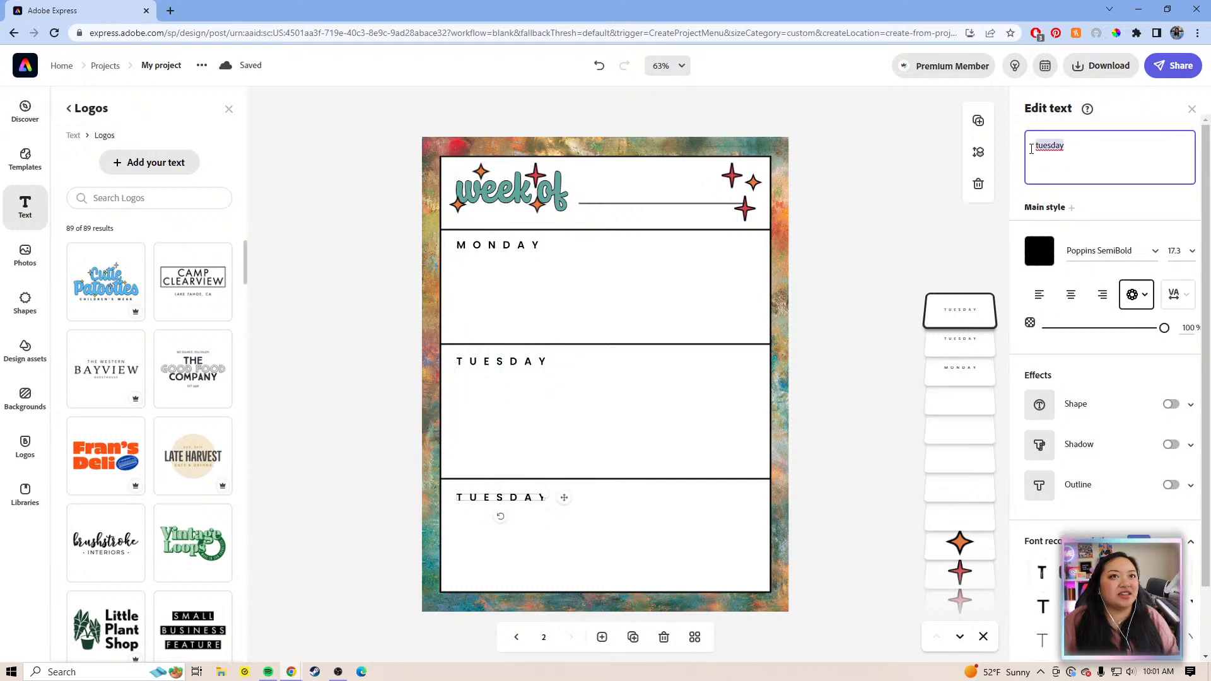
type("Wend")
key("BackSpace")
key("BackSpace")
type("dnesday")
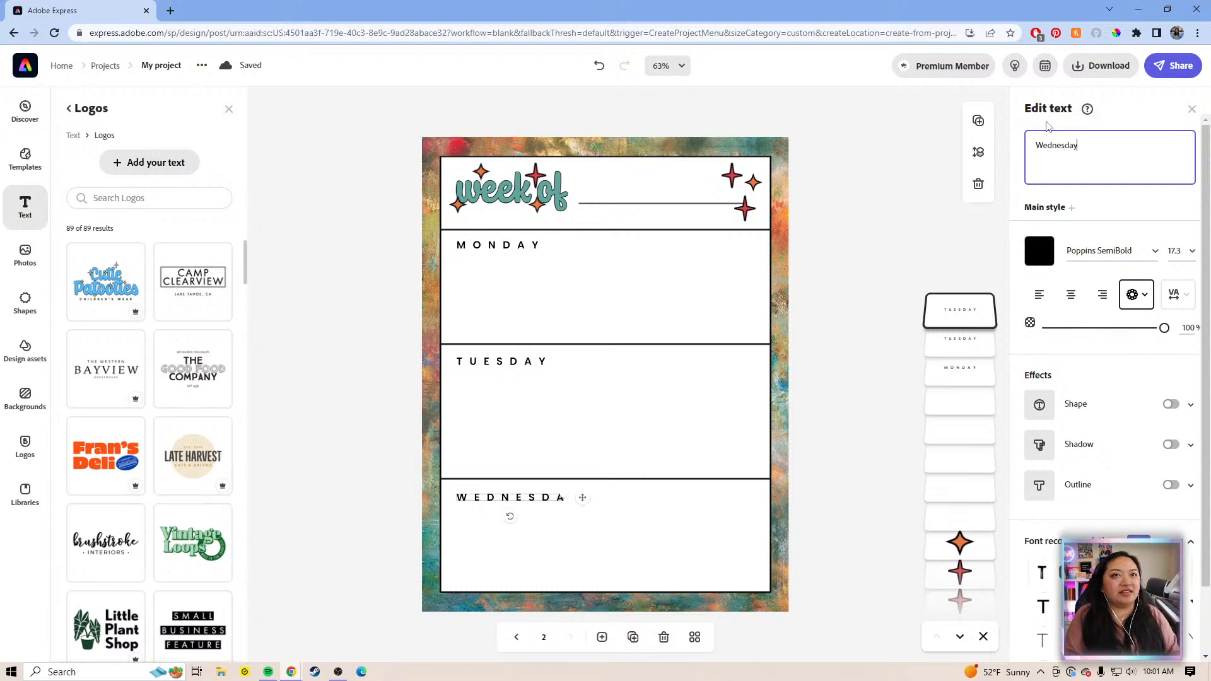
left_click(874, 340)
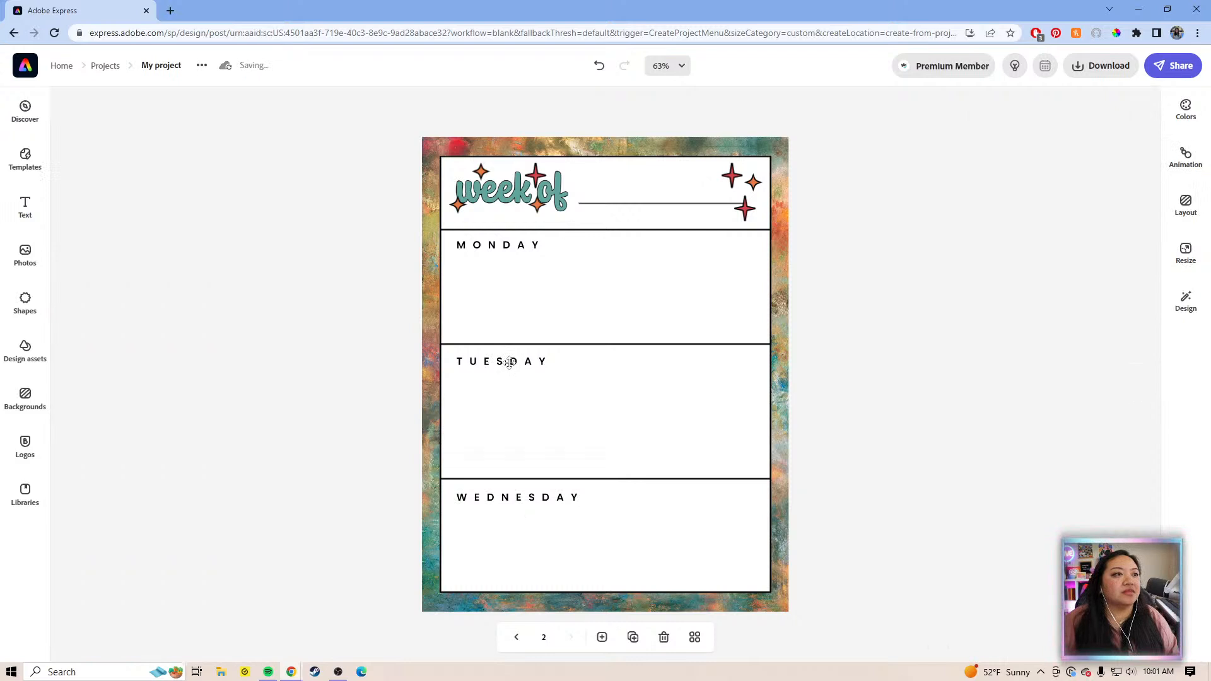
- Duplicate the planner page that holds the Monday, Tuesday and Wednesday sections
left_click(511, 369)
left_click(831, 427)
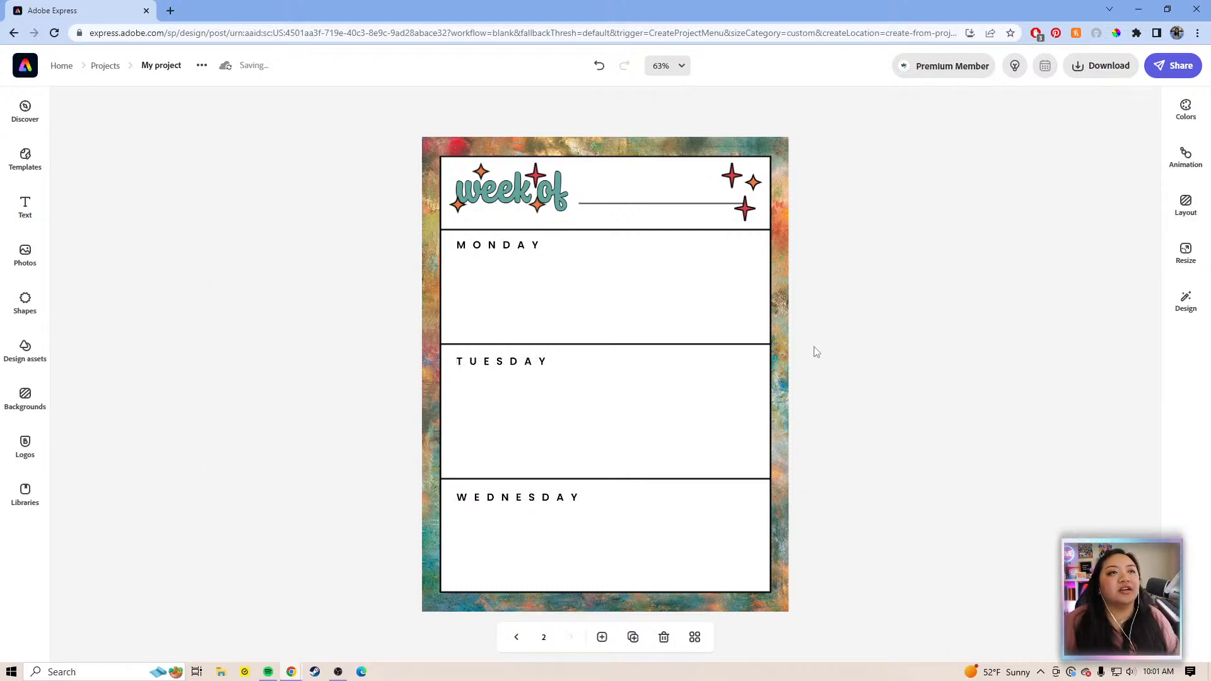
left_click(629, 641)
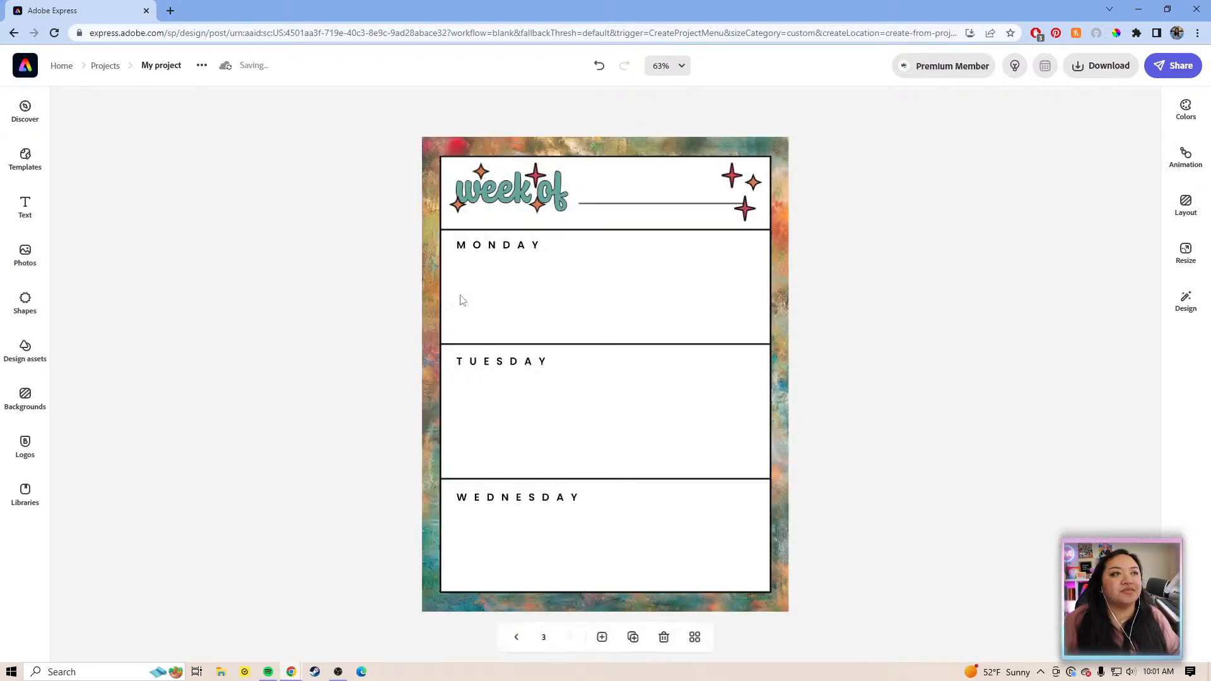
- Change the Monday heading on the duplicated page to "Thursday"
left_click(514, 248)
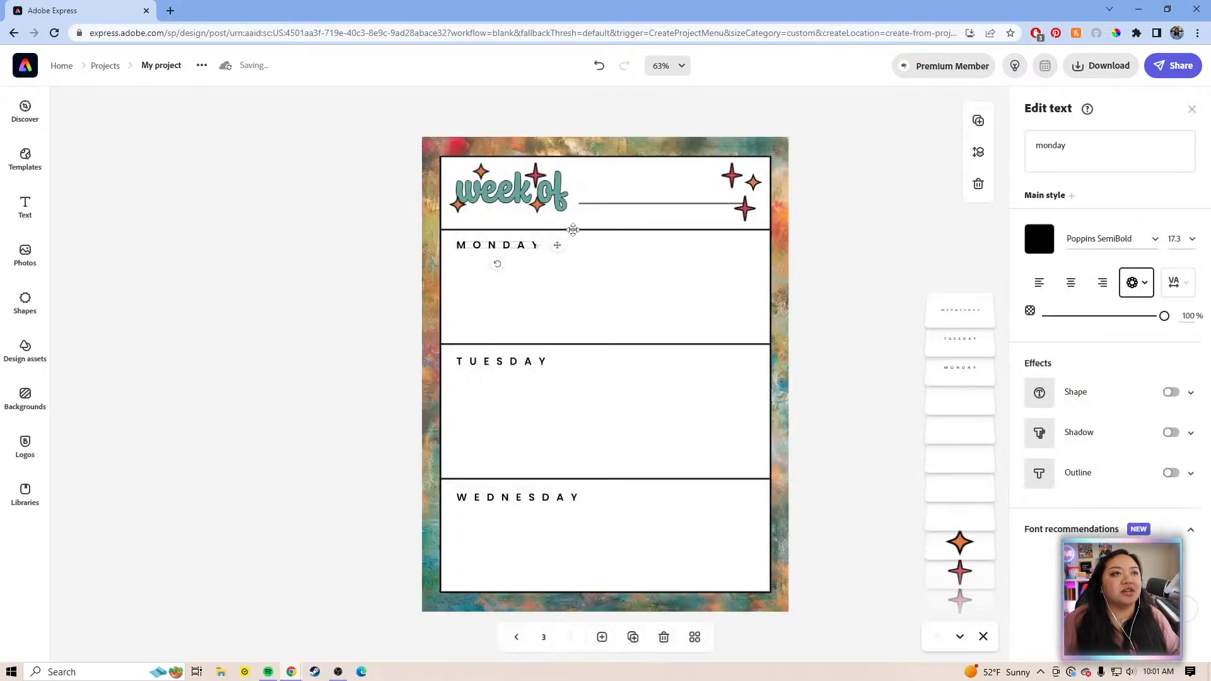
left_click_drag(1101, 147, 1029, 140)
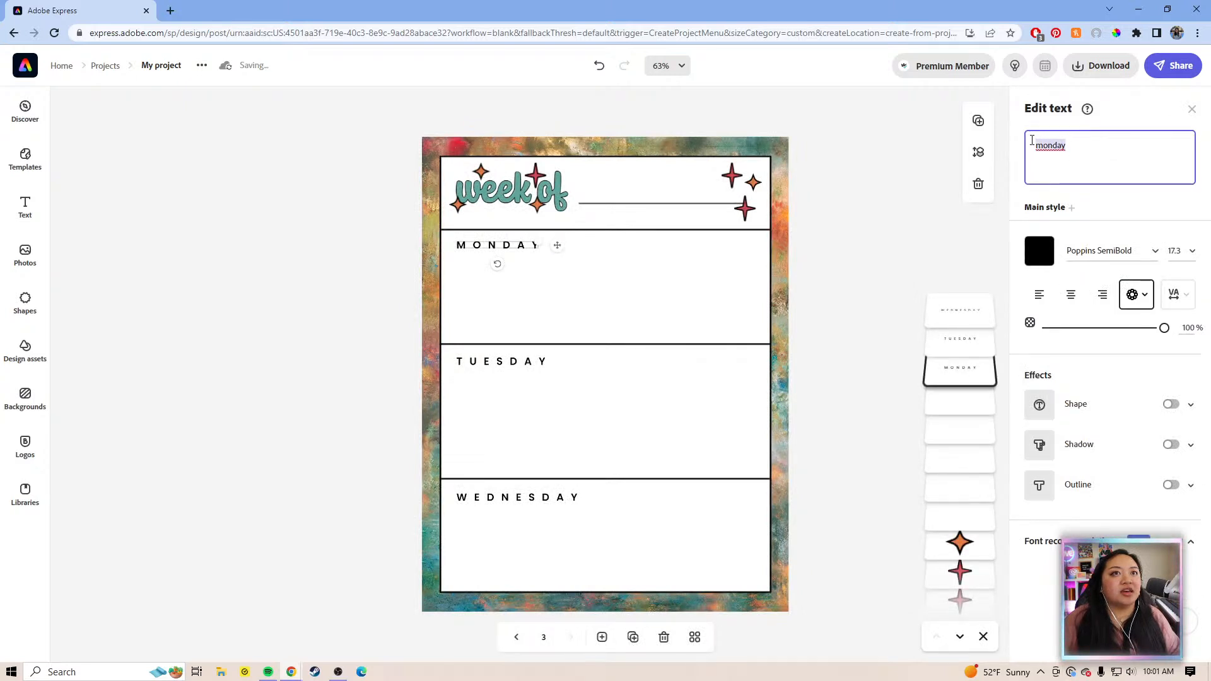
type("t")
key("BackSpace")
type("Thur")
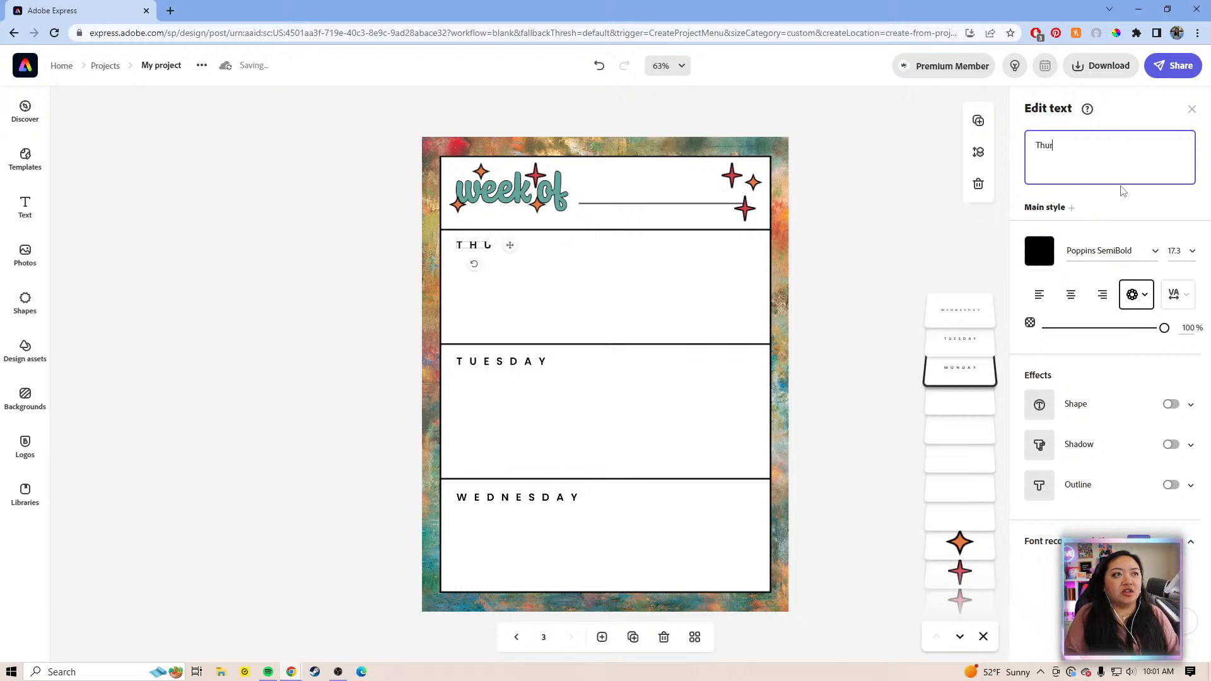
type("sday")
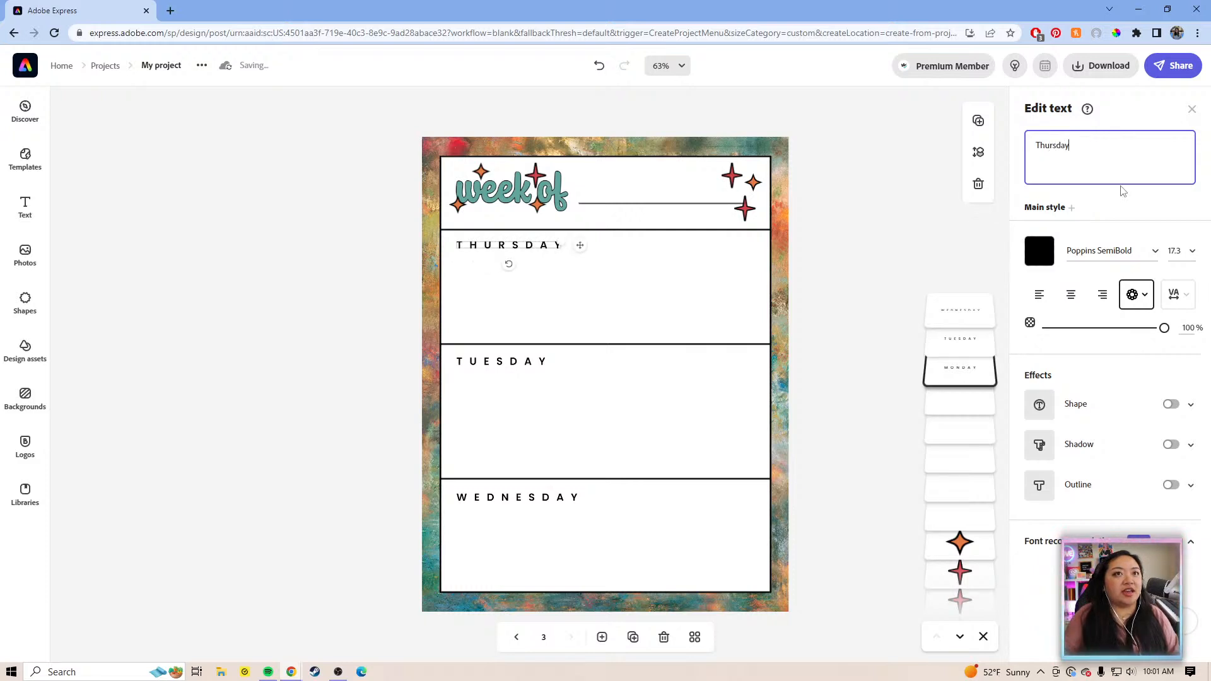
- Replace the Tuesday heading in the middle section with "friday"
left_click(536, 359)
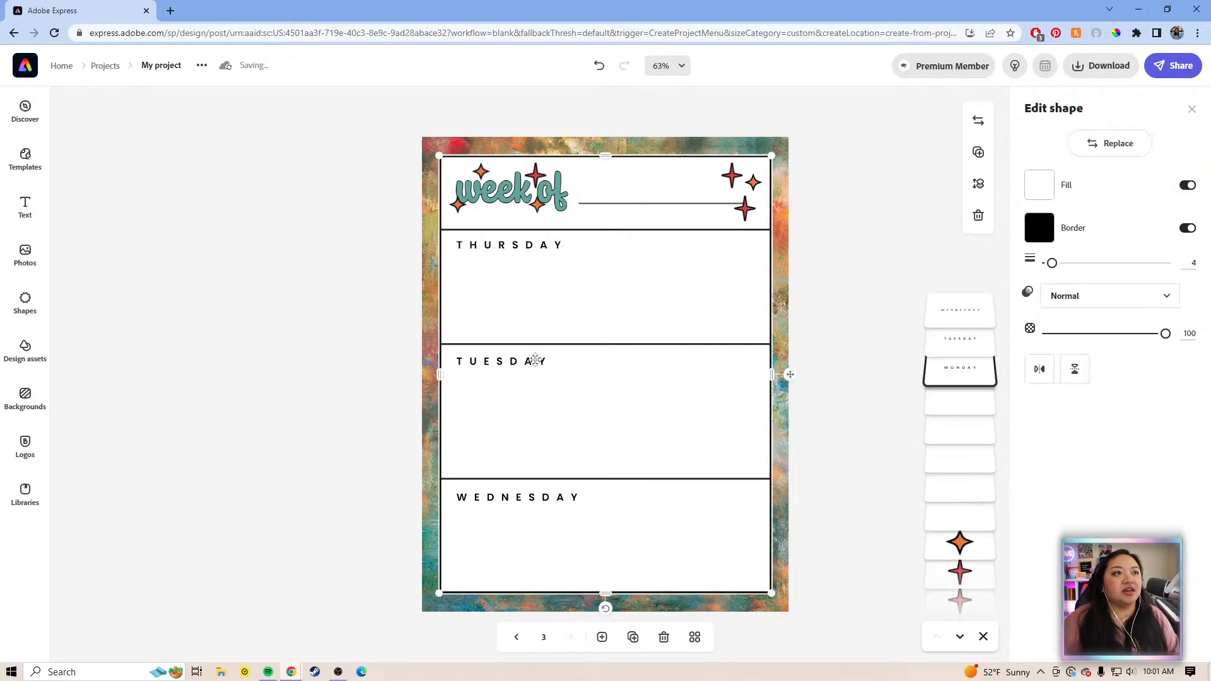
left_click(536, 359)
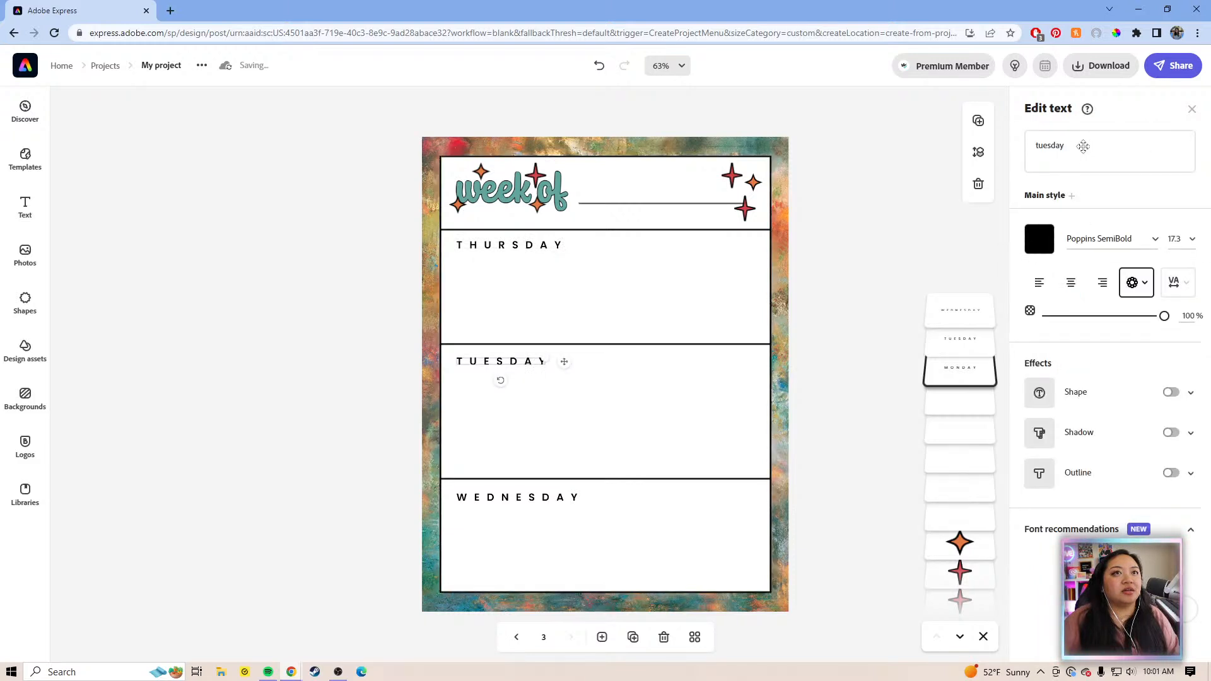
left_click(1084, 146)
left_click_drag(1084, 146, 1028, 147)
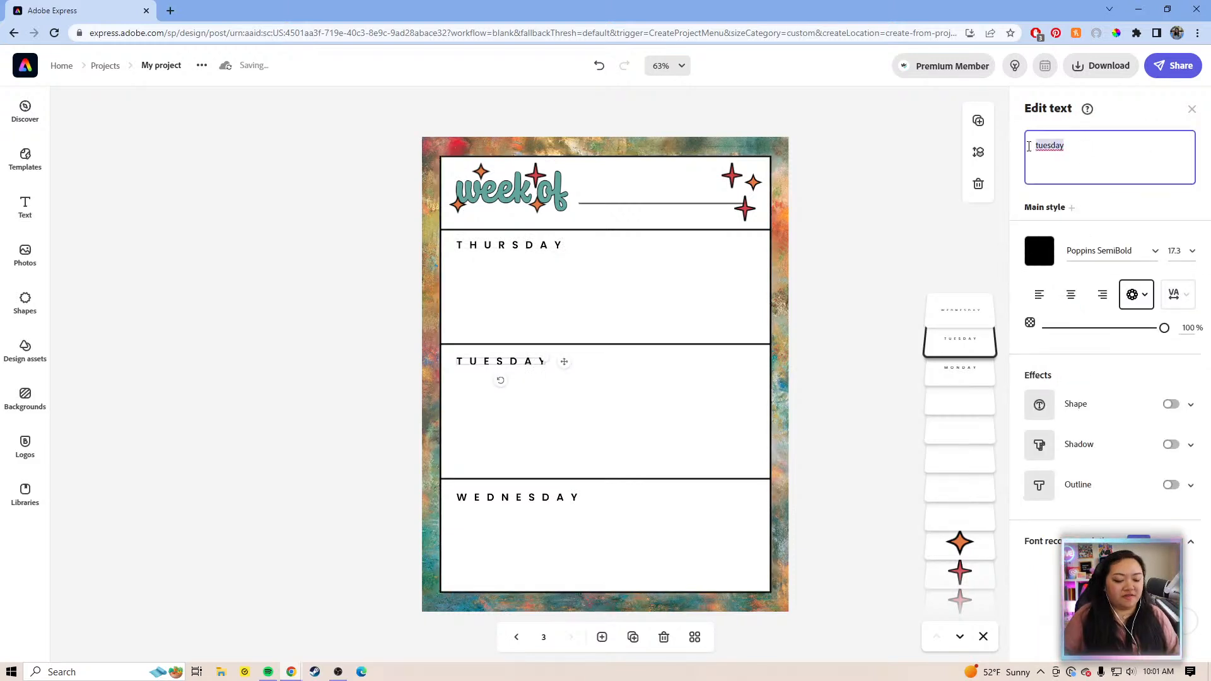
type("t")
type("r")
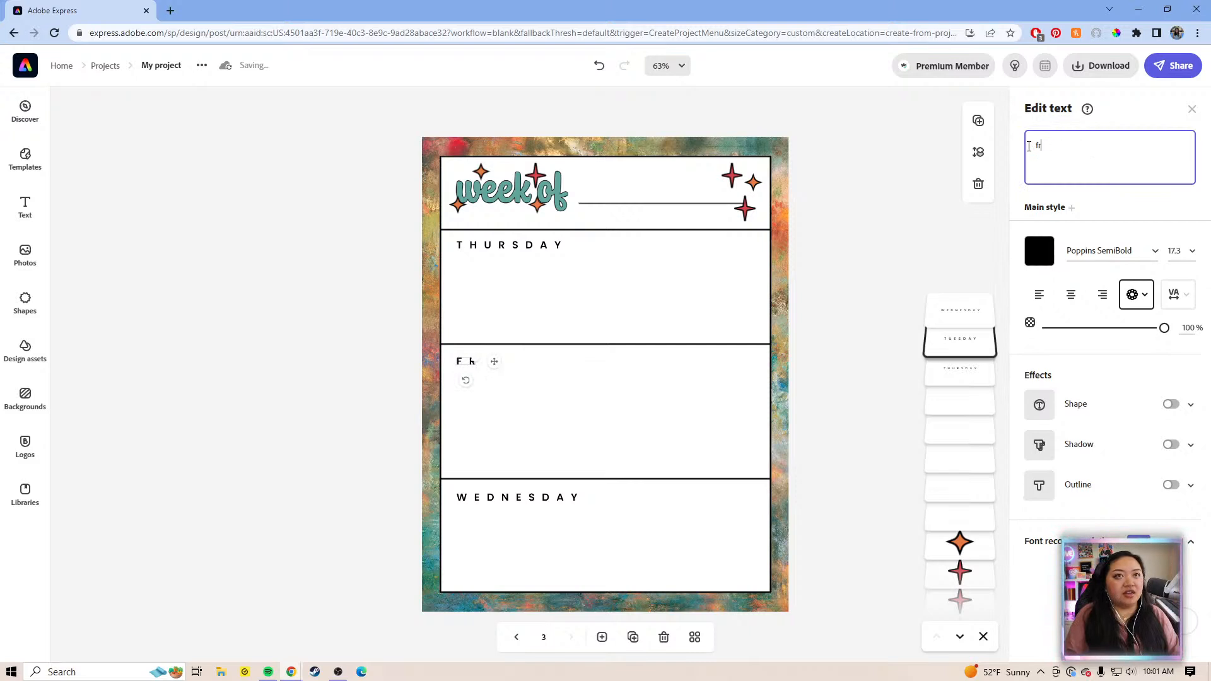
type("iday")
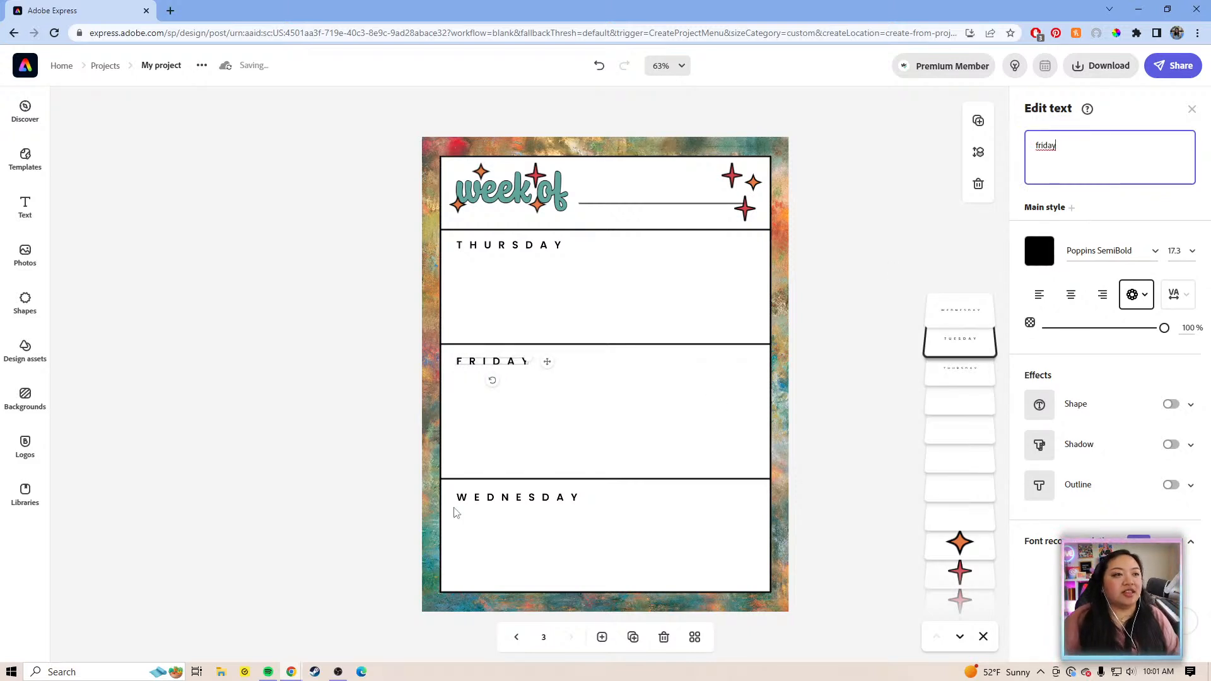
- Replace the Wednesday heading in the lowest section with "saturday"
left_click(516, 498)
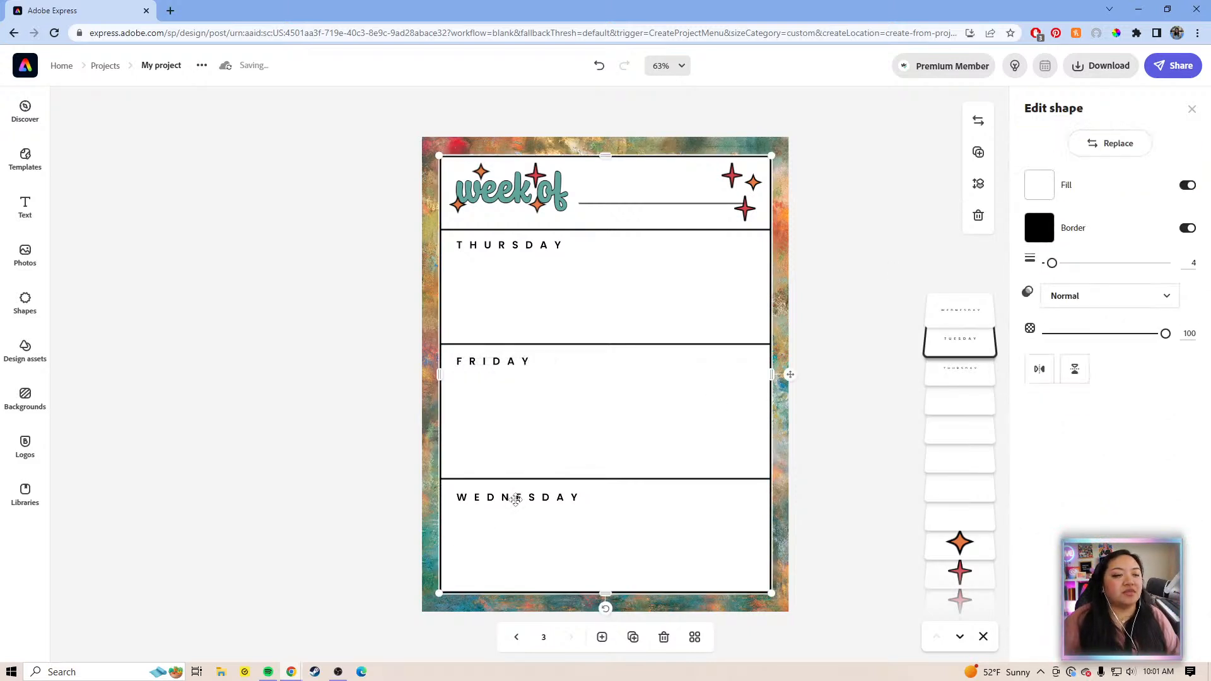
left_click(515, 498)
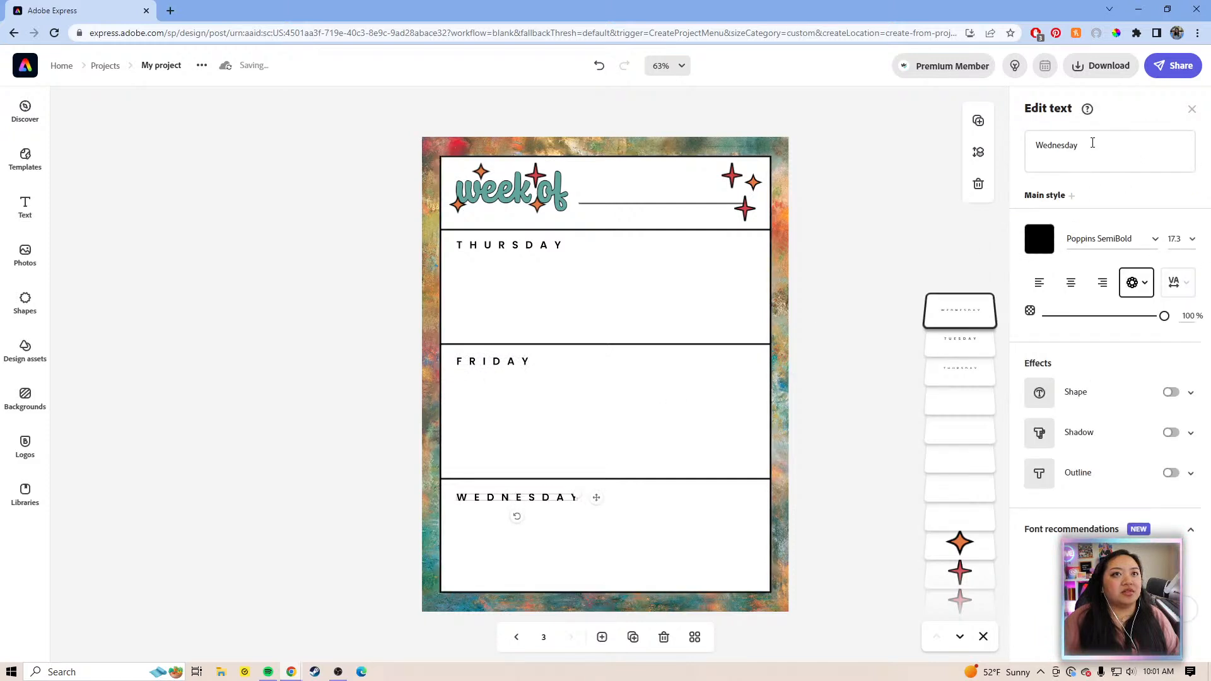
left_click(1092, 143)
left_click_drag(1092, 143, 1033, 143)
type("satuda")
key("BackSpace")
key("BackSpace")
type("rday")
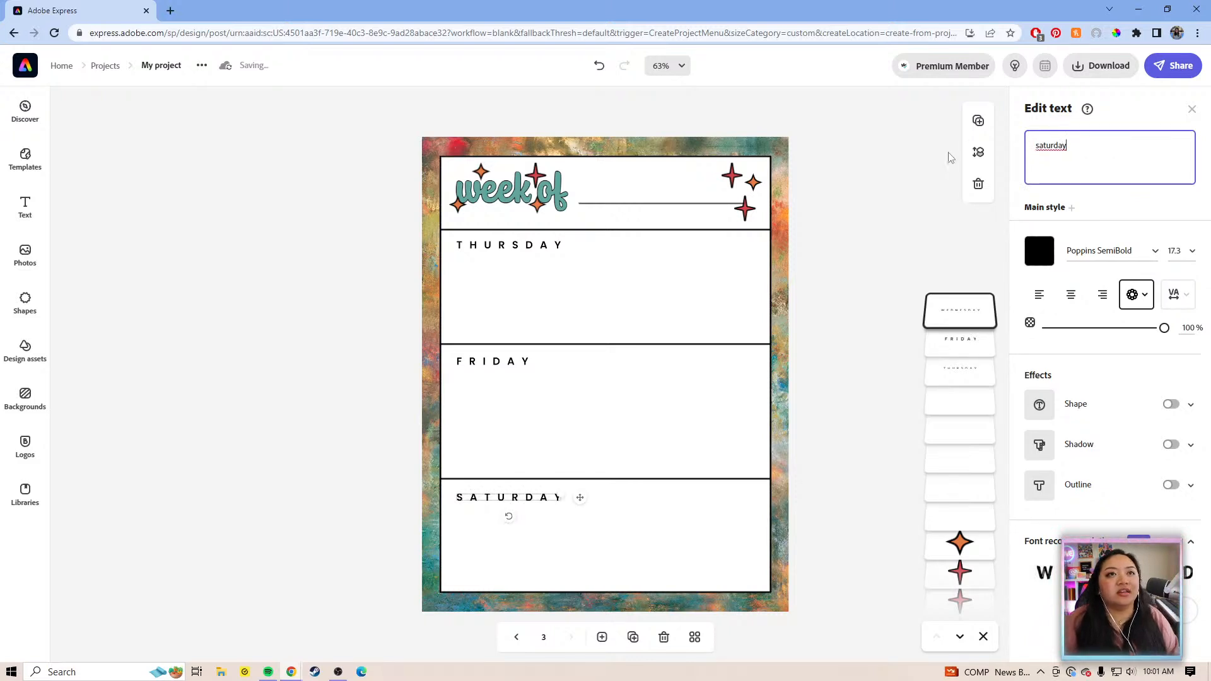
- Duplicate the Saturday heading, change the copy to "sunday" and place it level with Saturday in the right half of the same section
left_click(979, 123)
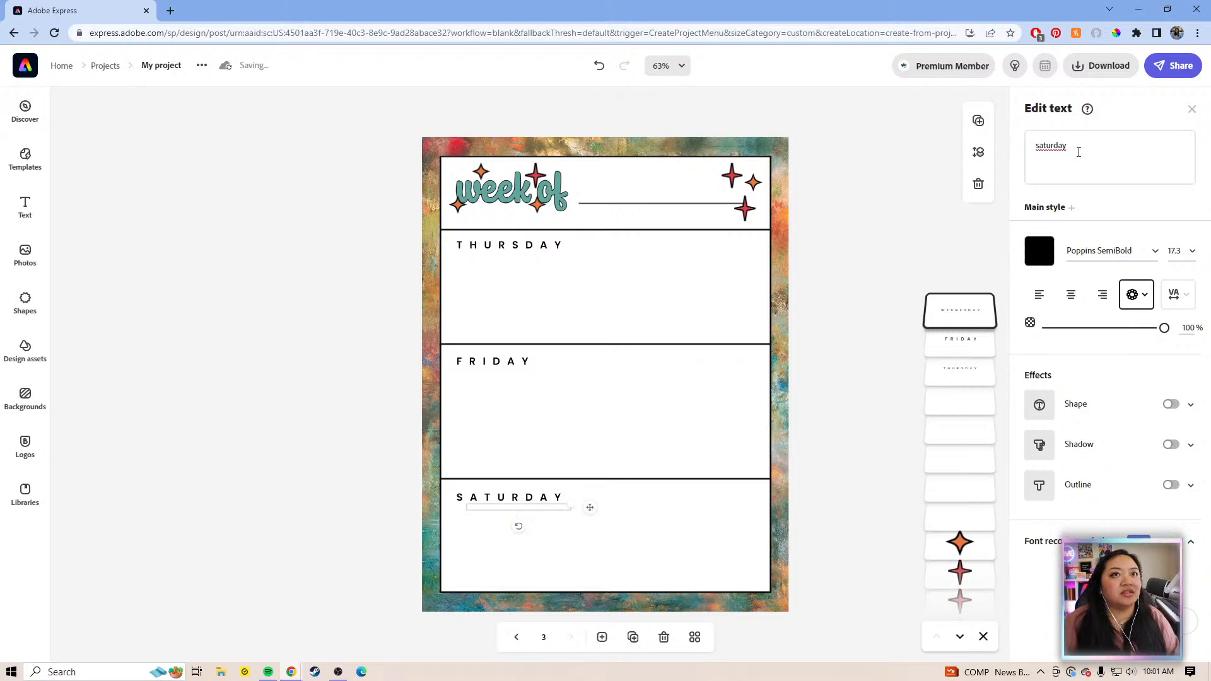
left_click(1089, 147)
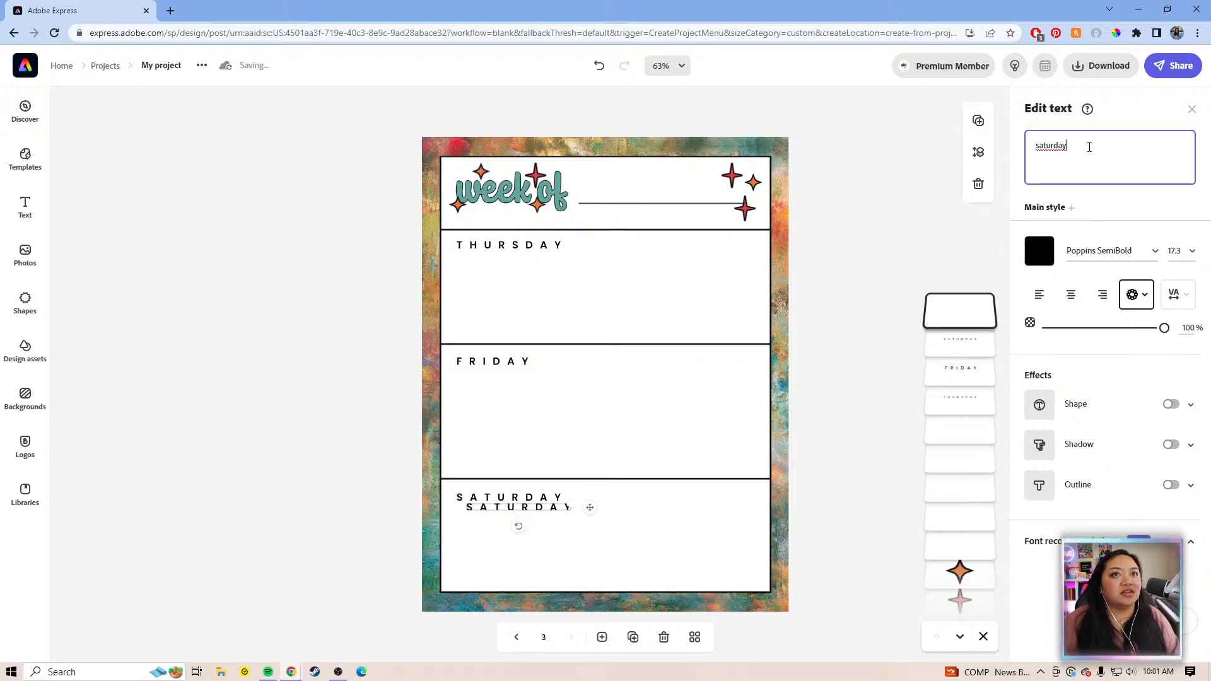
left_click_drag(1085, 146, 1036, 146)
type("sunday")
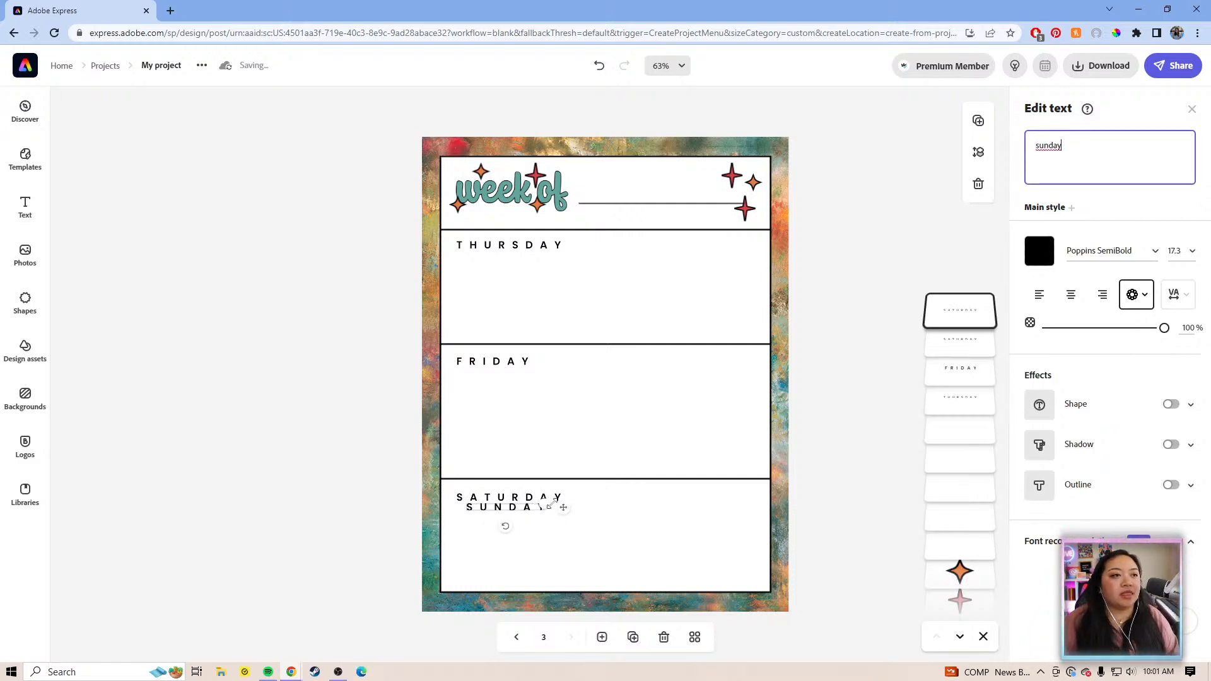
left_click_drag(604, 508, 602, 507)
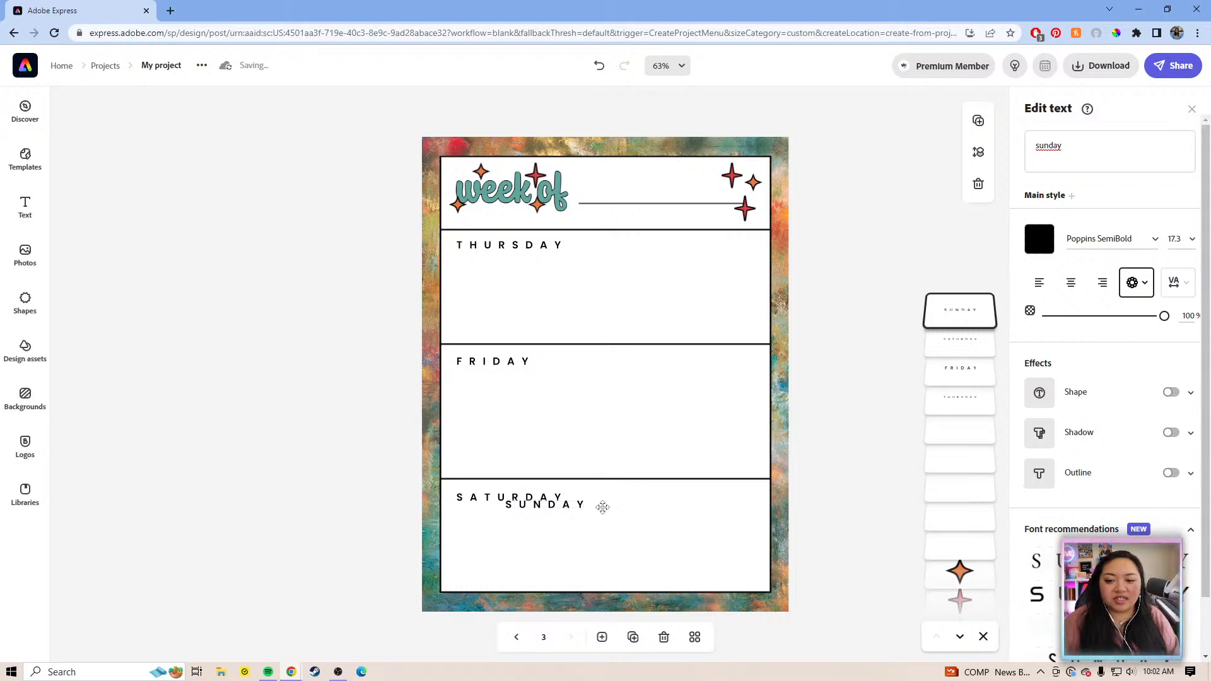
left_click_drag(602, 507, 724, 501)
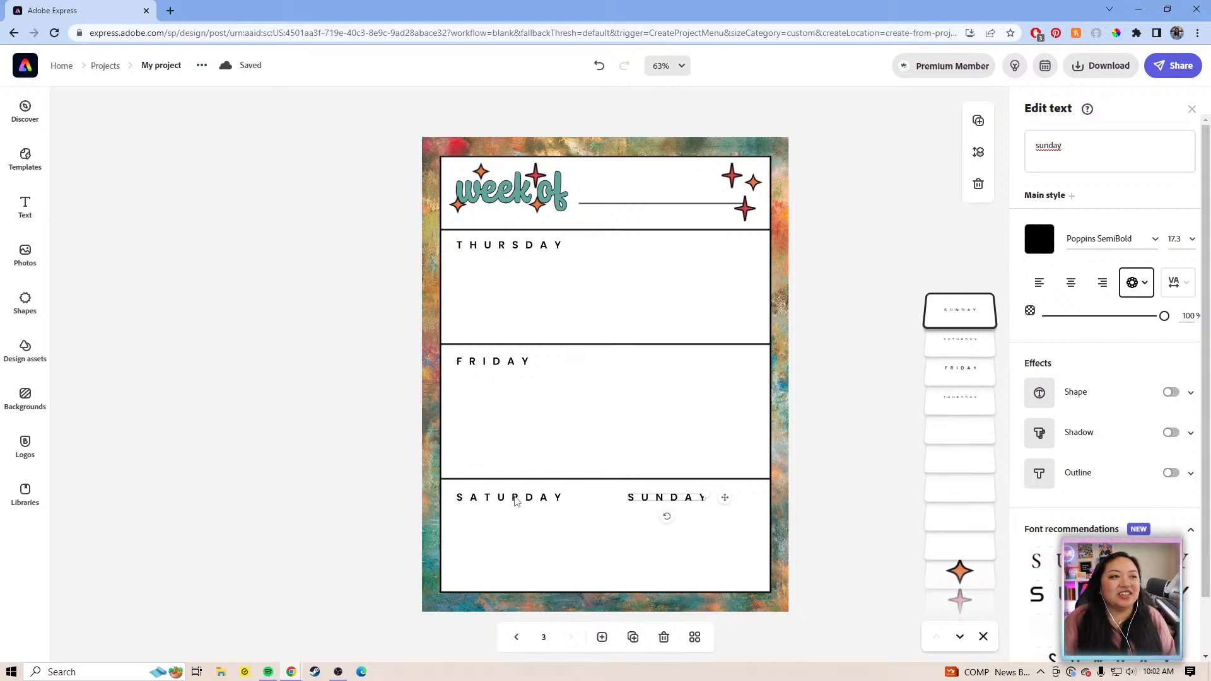
- Try to divide the Saturday and Sunday areas with a duplicate of the section line, rotated vertical and shortened to the section's height
left_click(514, 497)
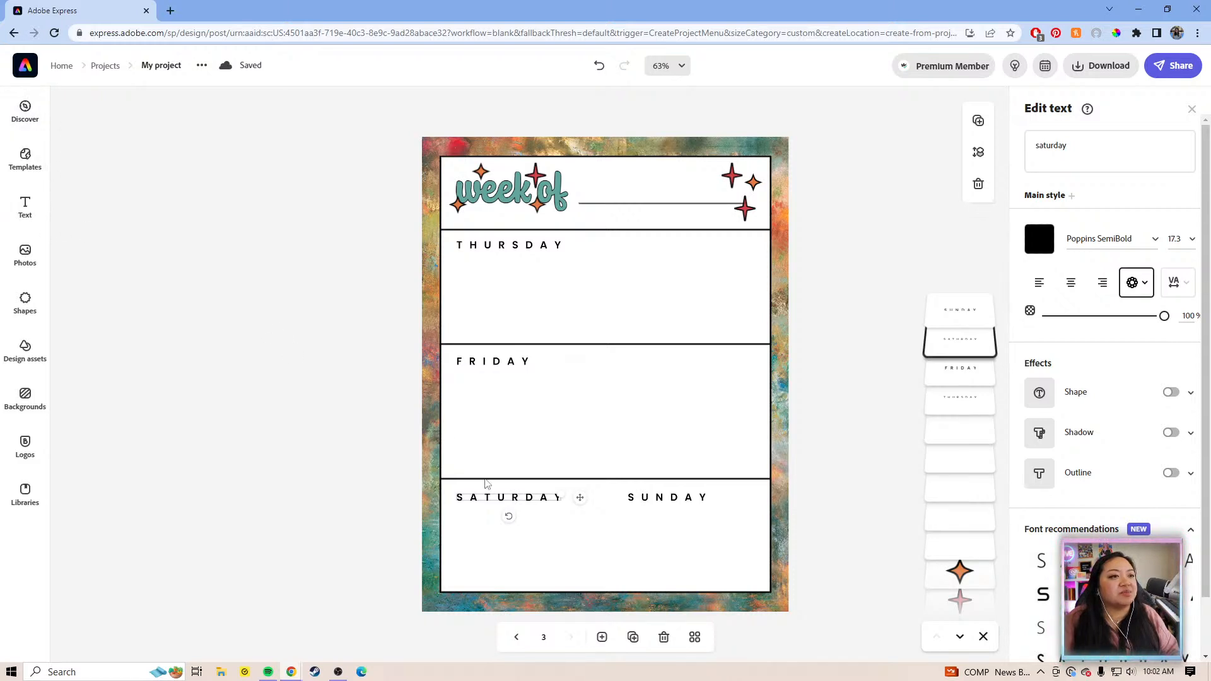
left_click(601, 482)
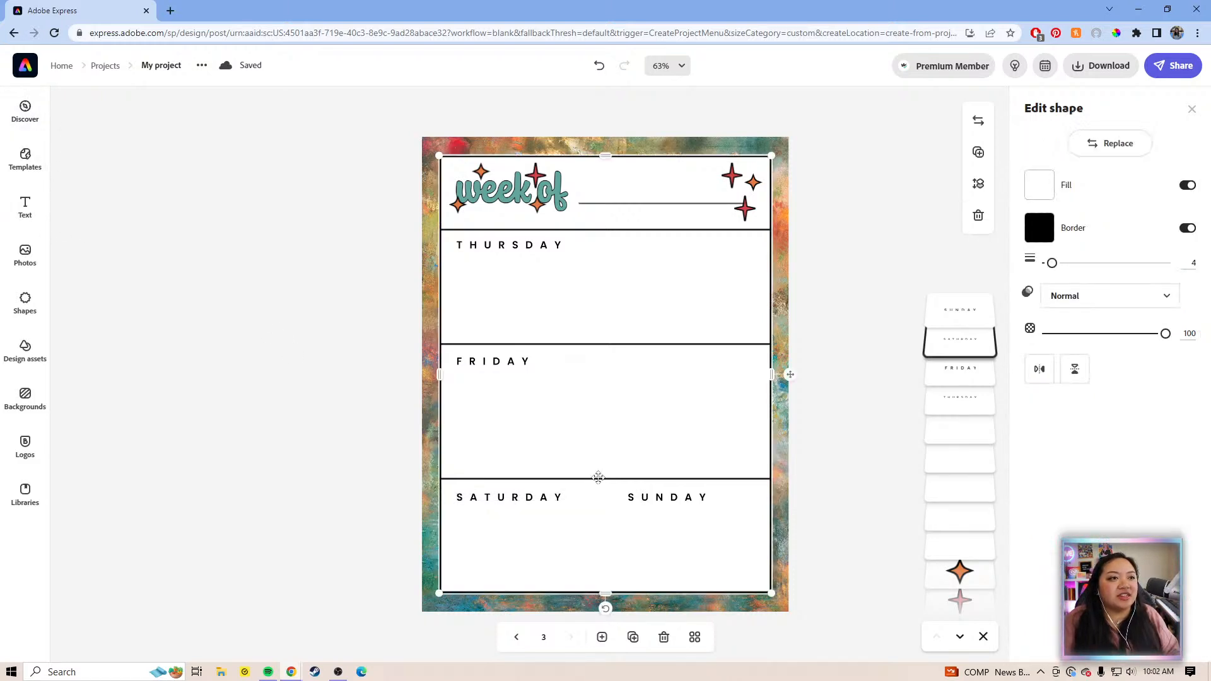
left_click(607, 478)
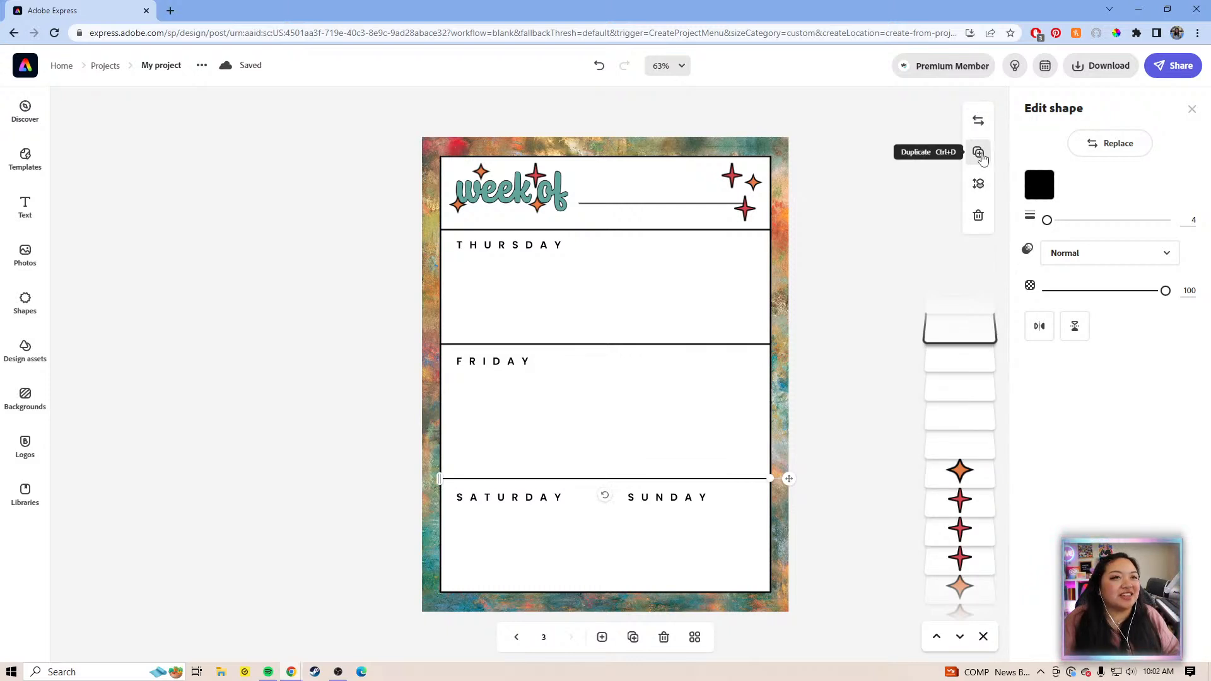
left_click(978, 153)
left_click_drag(609, 507, 576, 485)
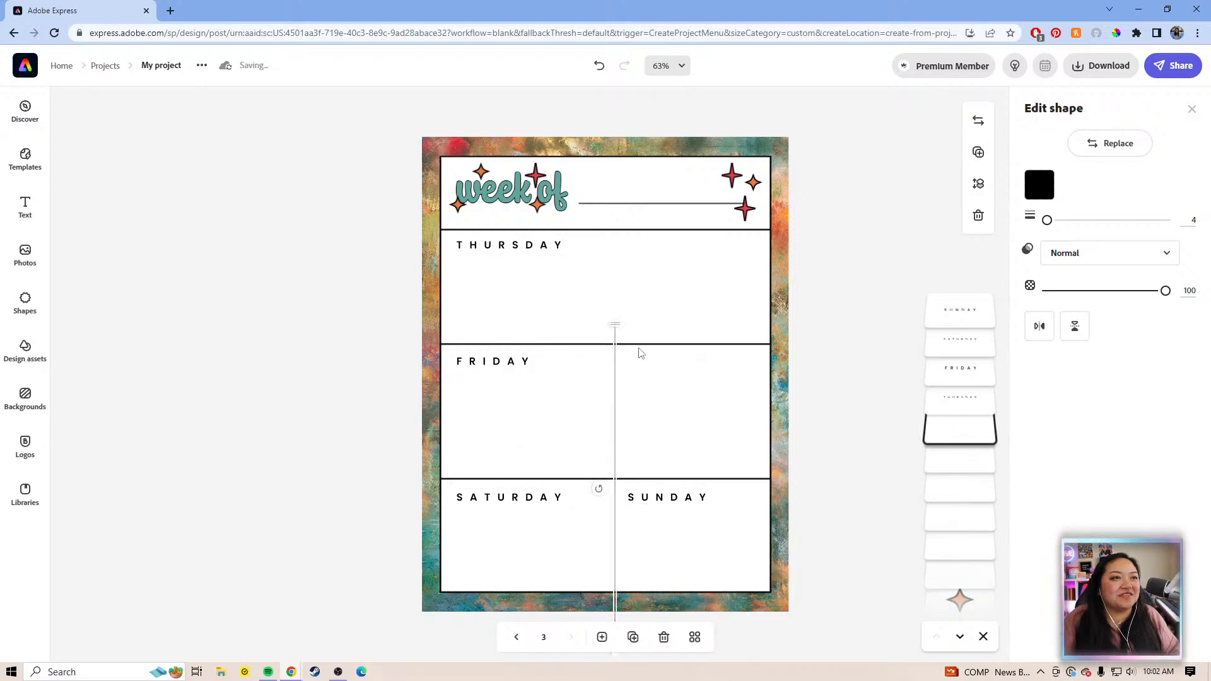
left_click_drag(615, 324, 615, 540)
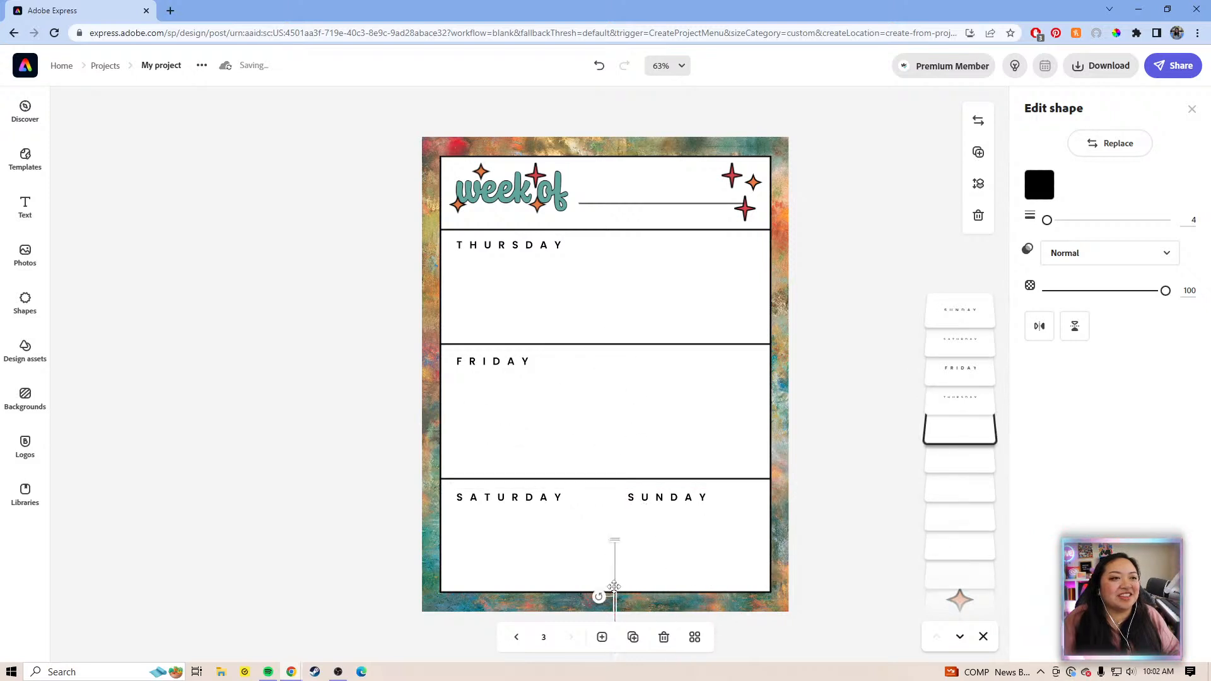
left_click_drag(614, 586, 606, 532)
left_click(832, 527)
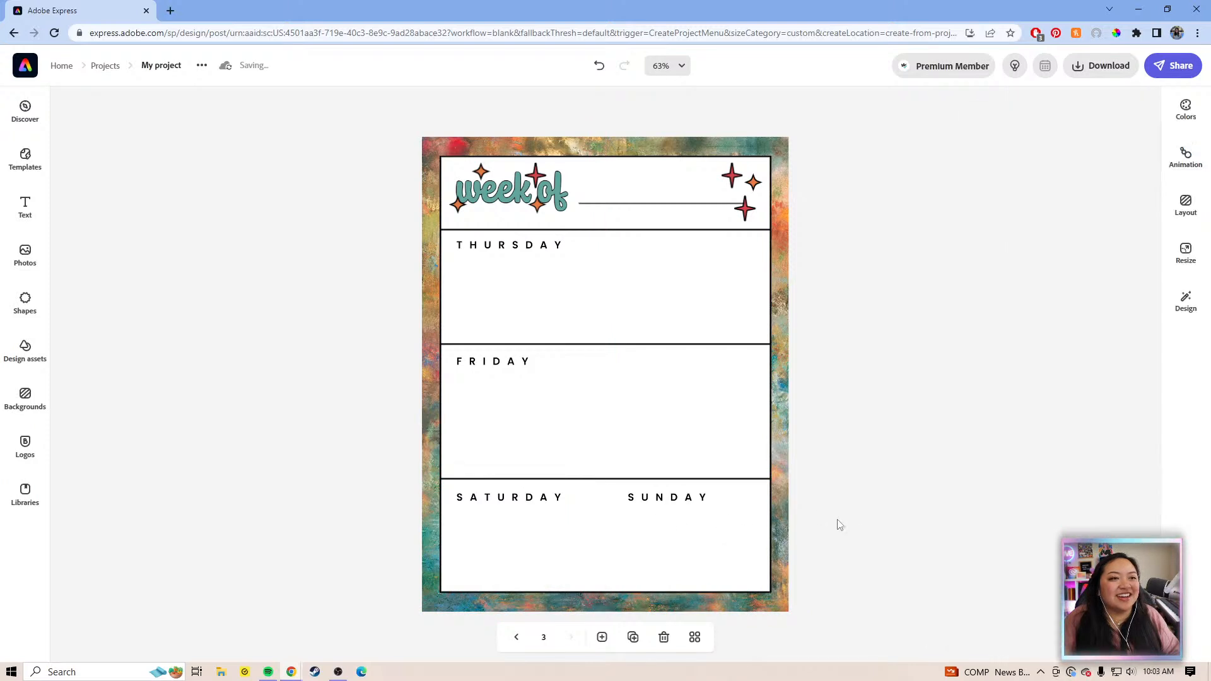
left_click(604, 517)
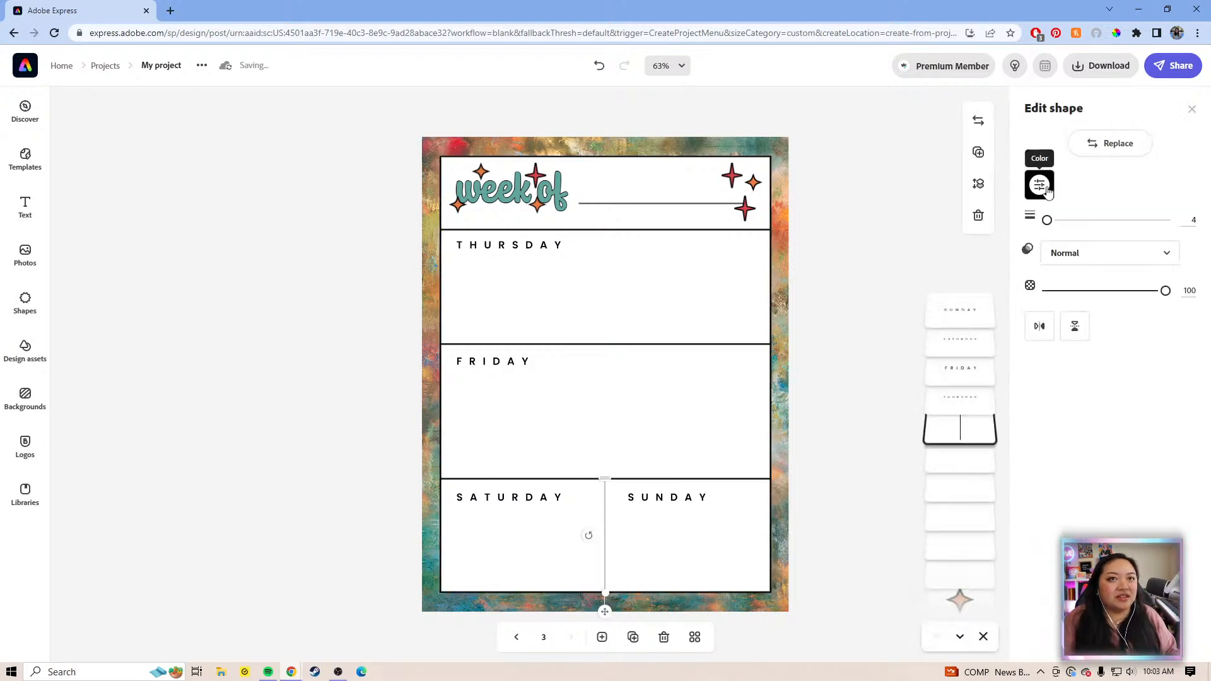
left_click(845, 301)
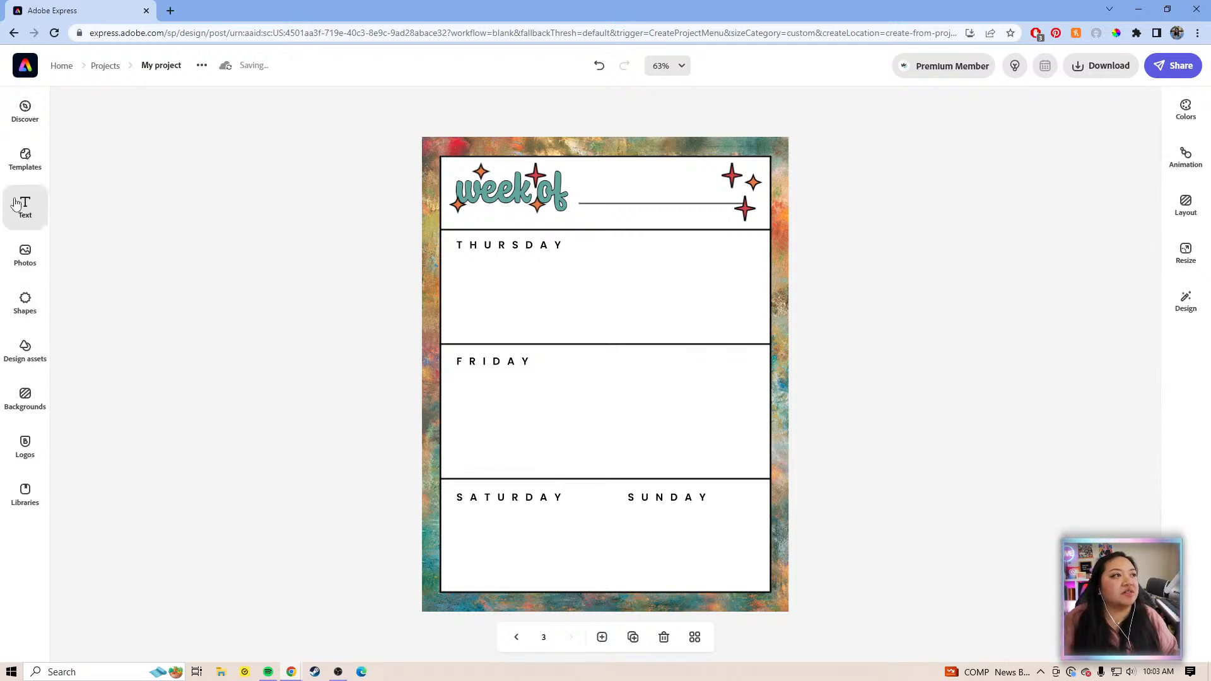
- Add a new basic line shape to the page and colour it black
left_click(24, 303)
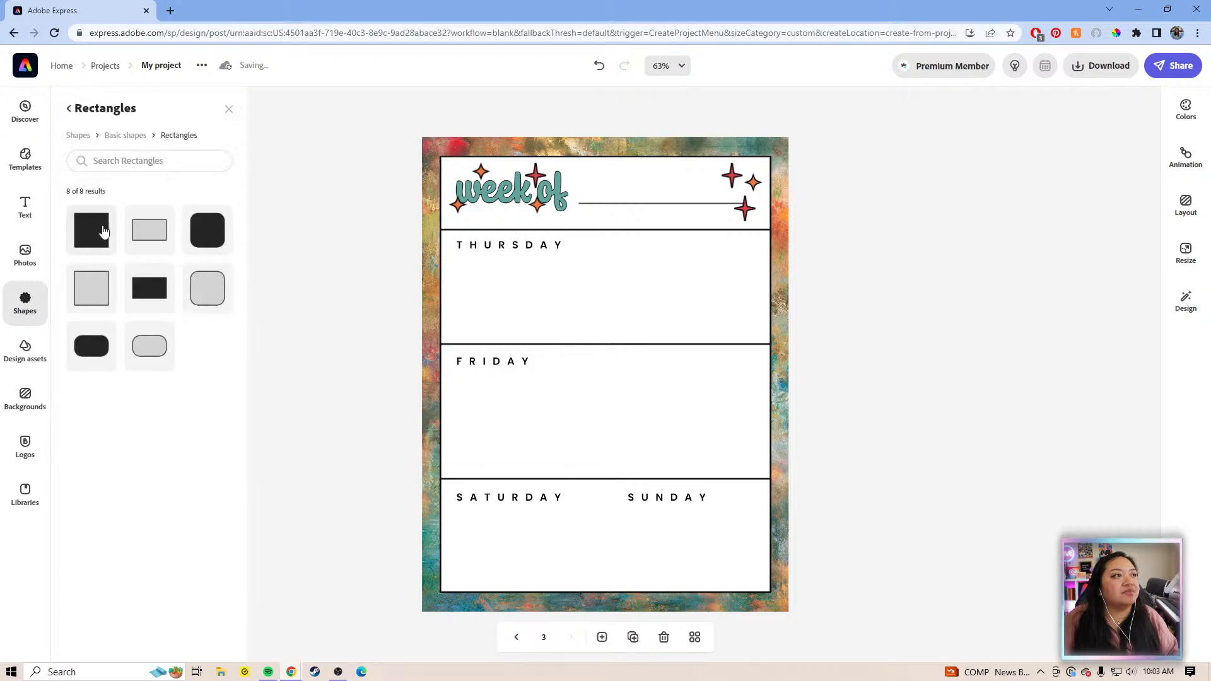
left_click(115, 136)
left_click(78, 135)
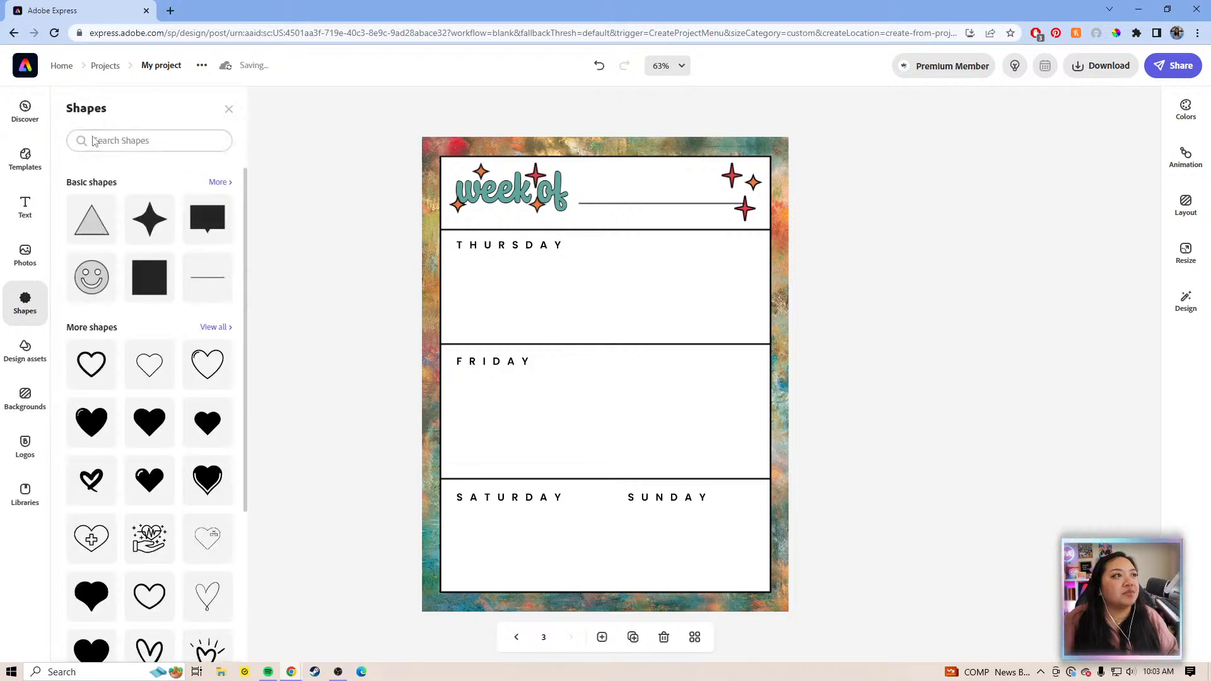
left_click(208, 277)
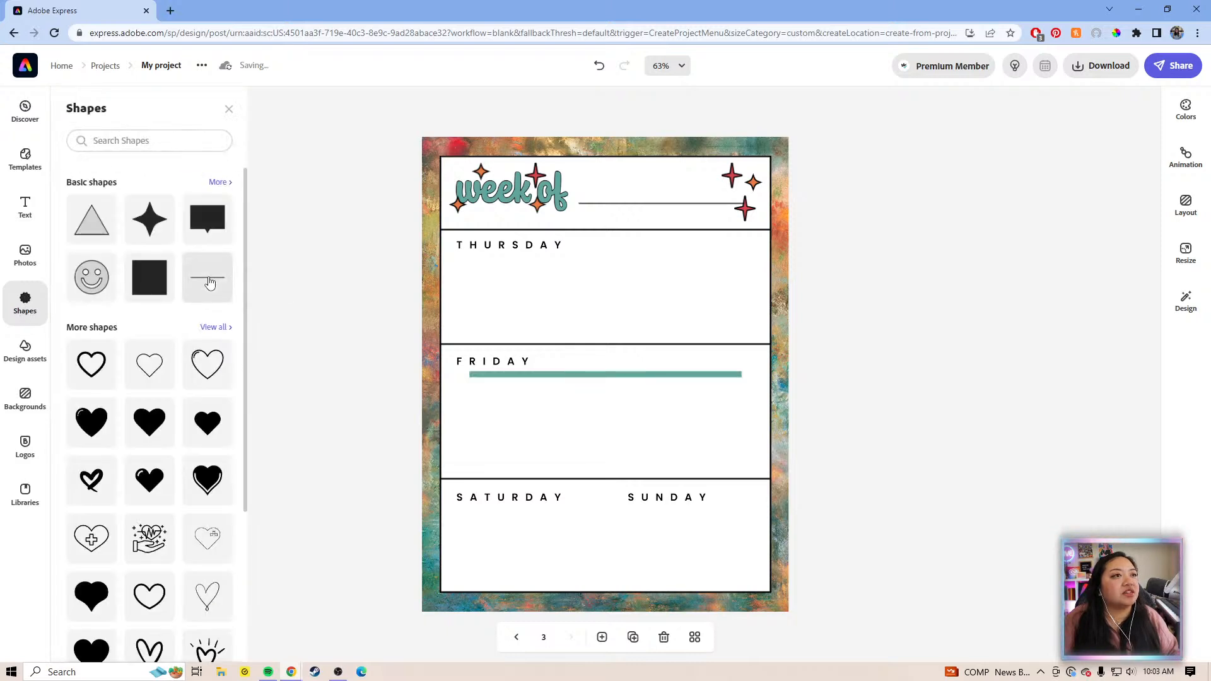
left_click(698, 378)
left_click(1039, 184)
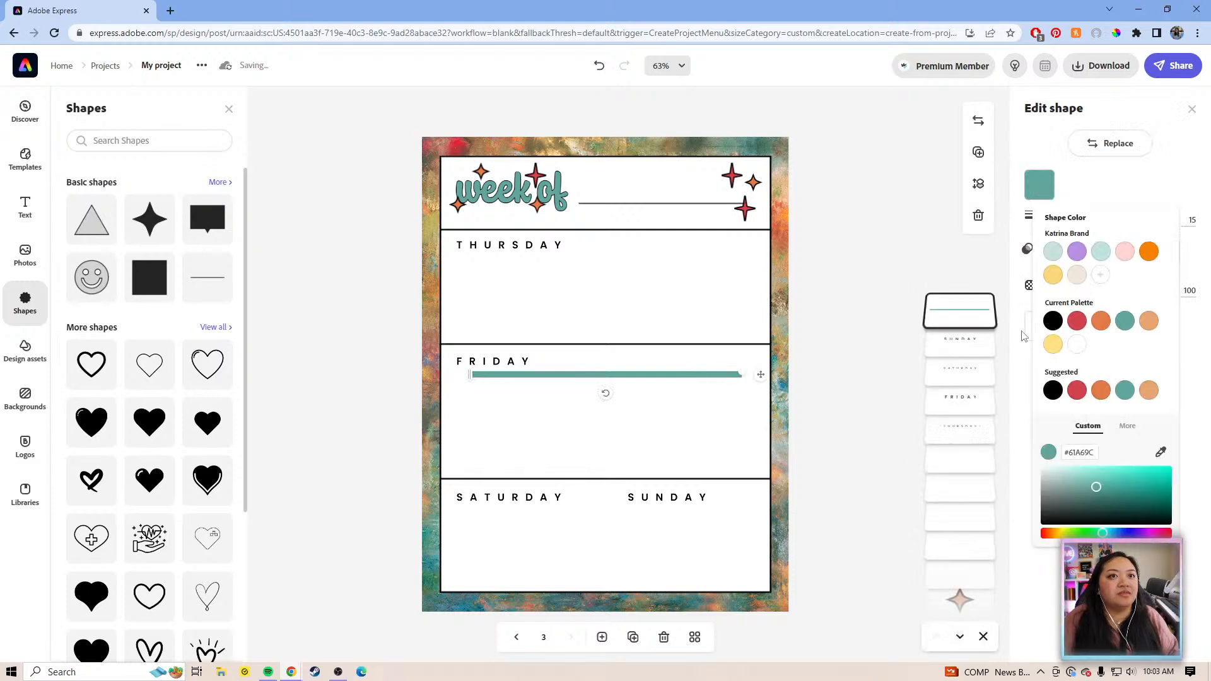
left_click(1054, 323)
- Rotate the new line to vertical with thickness 4 and fit it between the Saturday and Sunday areas over the section's full height
left_click_drag(604, 393, 563, 381)
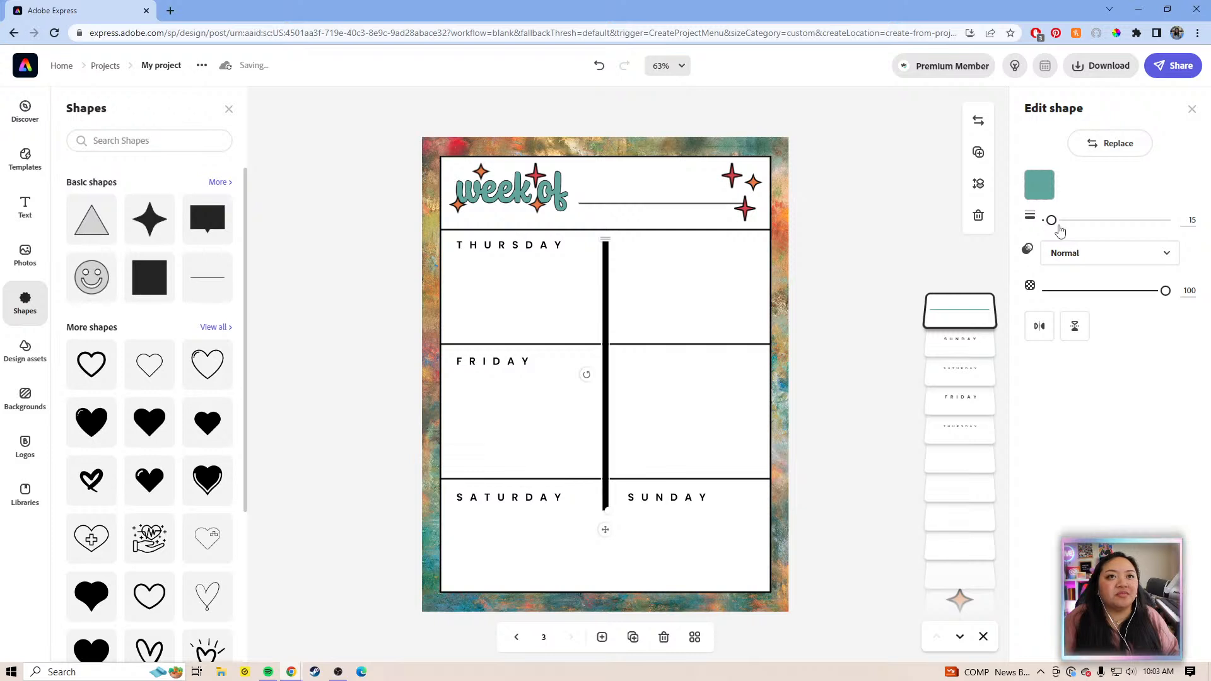
left_click_drag(1050, 220, 1047, 222)
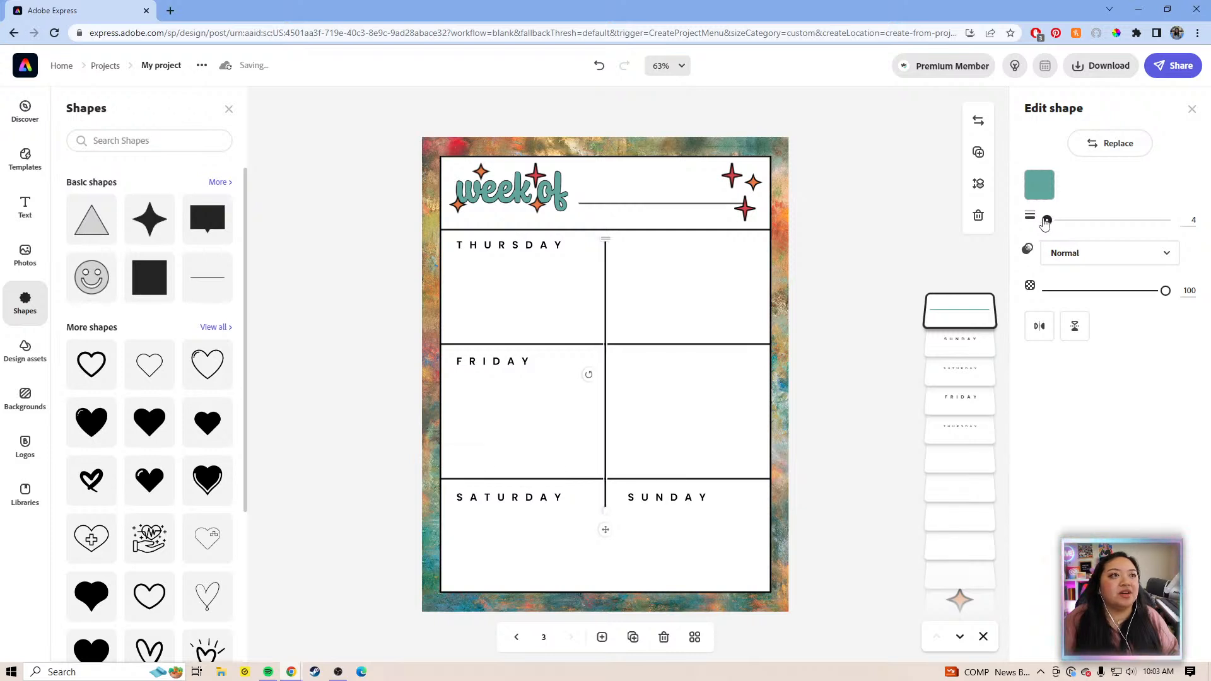
left_click_drag(606, 239, 602, 395)
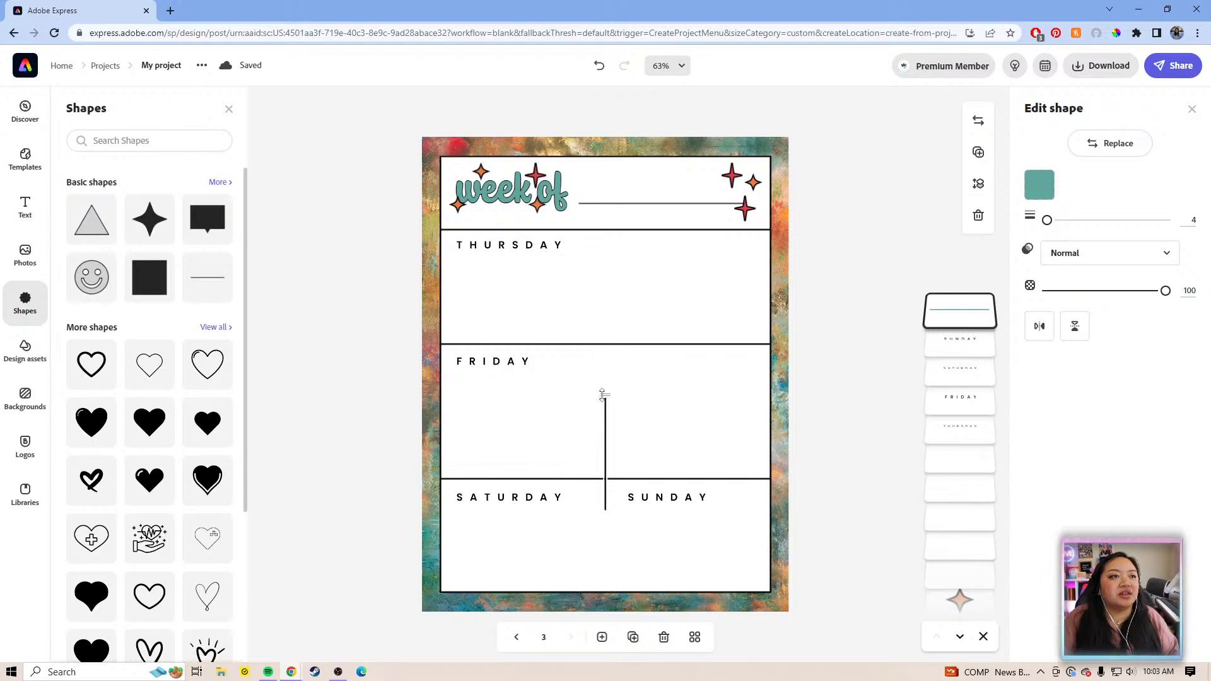
left_click_drag(603, 522, 609, 613)
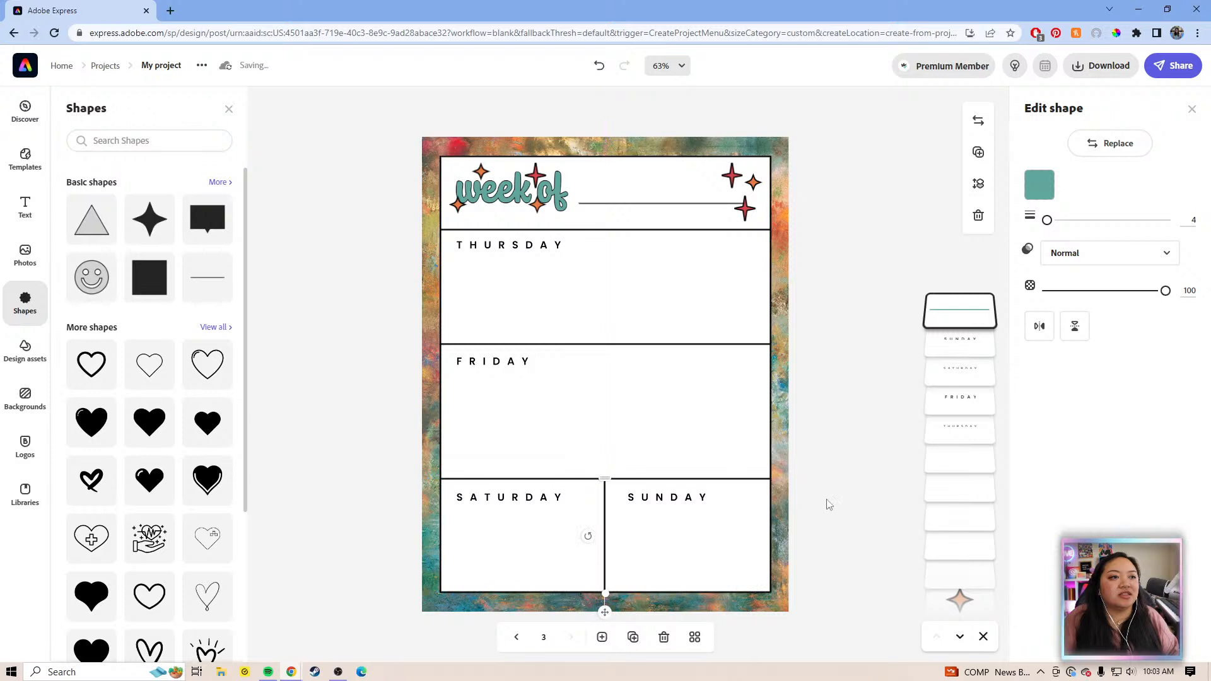
- Shift the Sunday heading slightly left towards the vertical divider, keeping it level with the Saturday heading
left_click(851, 482)
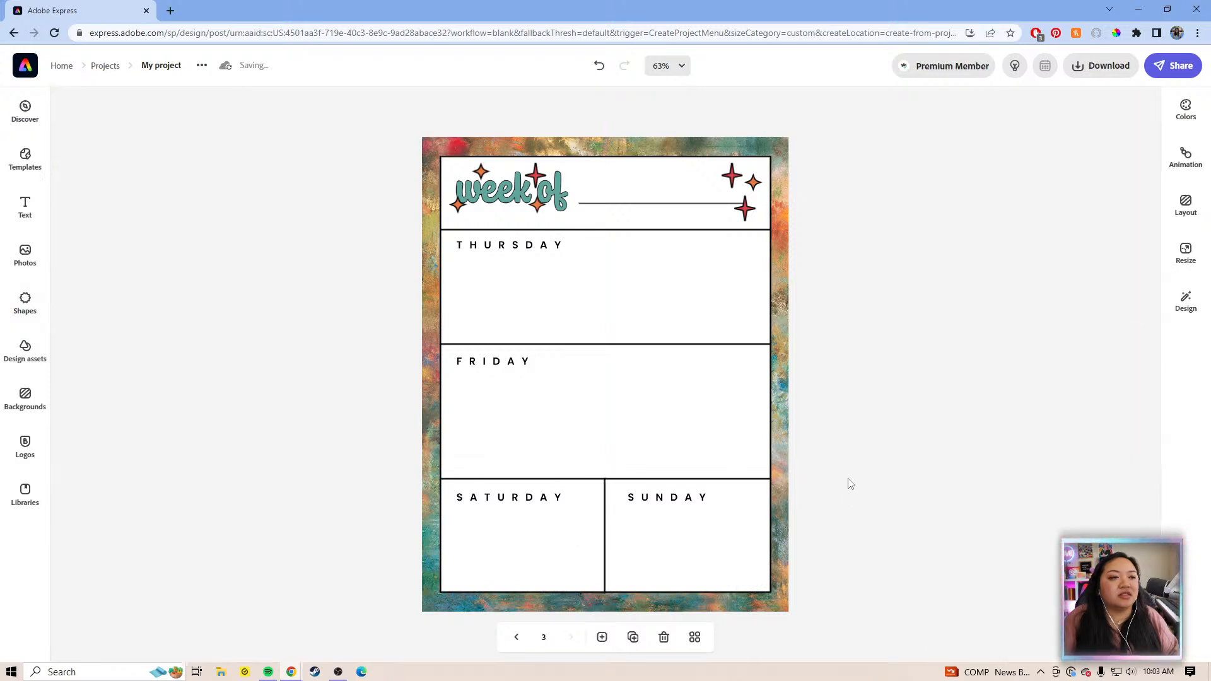
left_click(653, 500)
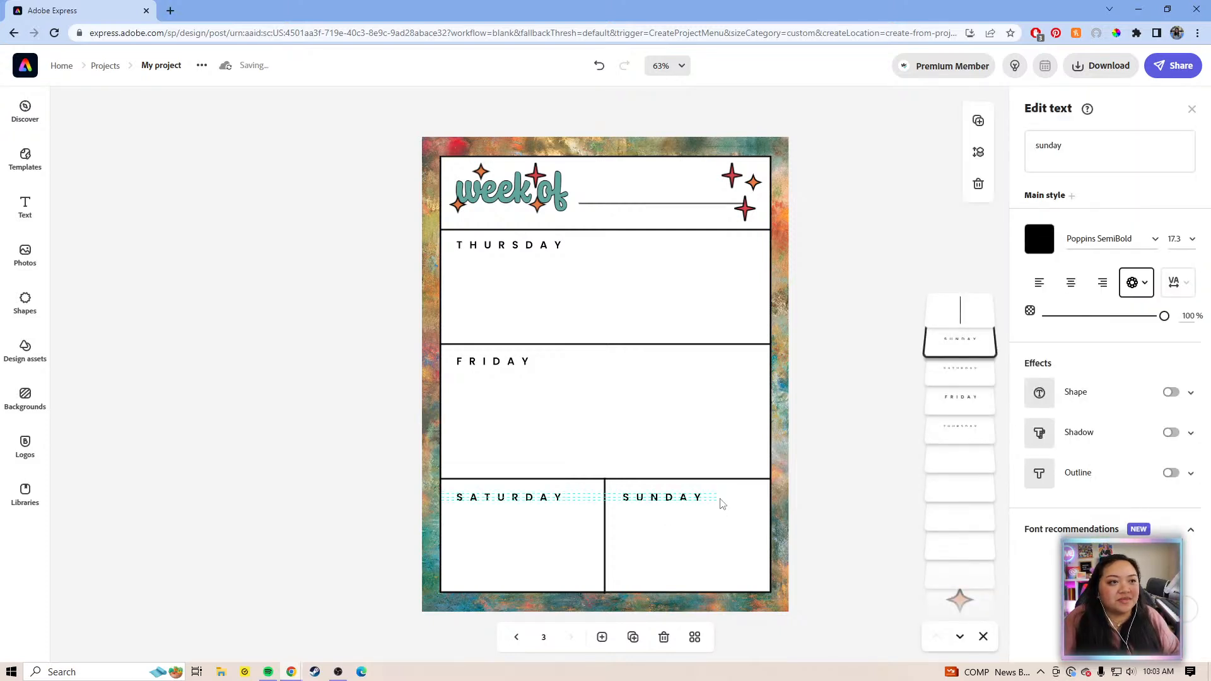
left_click(837, 357)
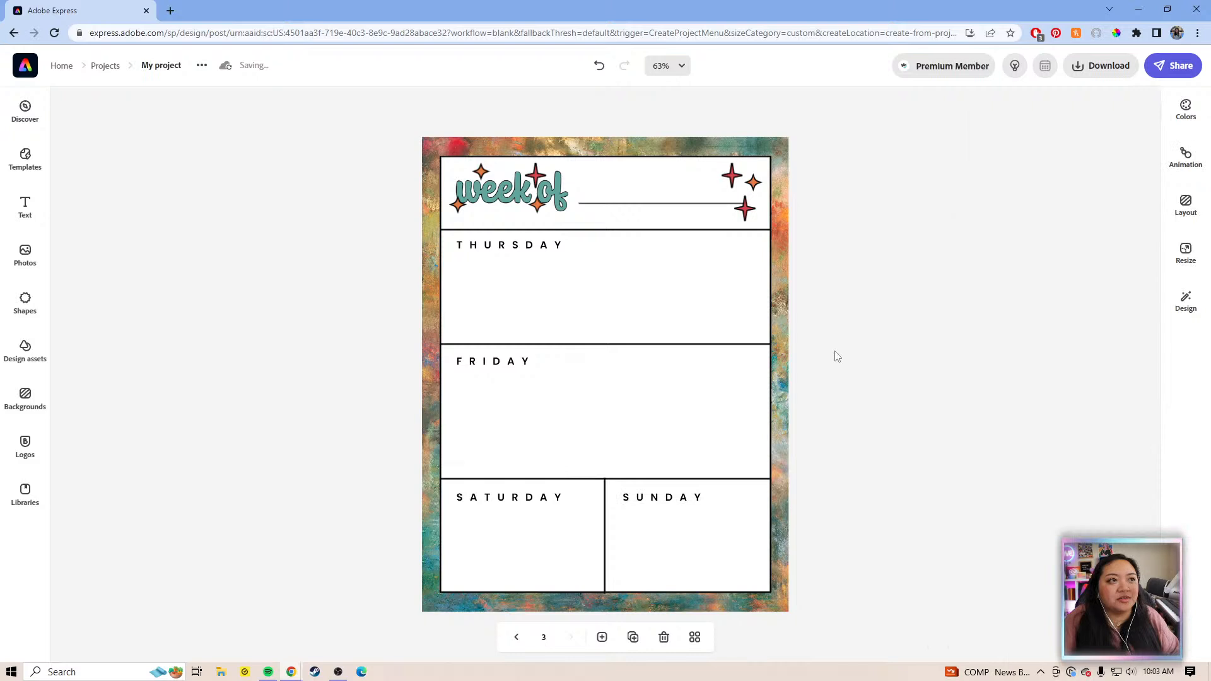
- Review the planner pages, checking the task list and both weekly pages individually and in the page overview
left_click(515, 644)
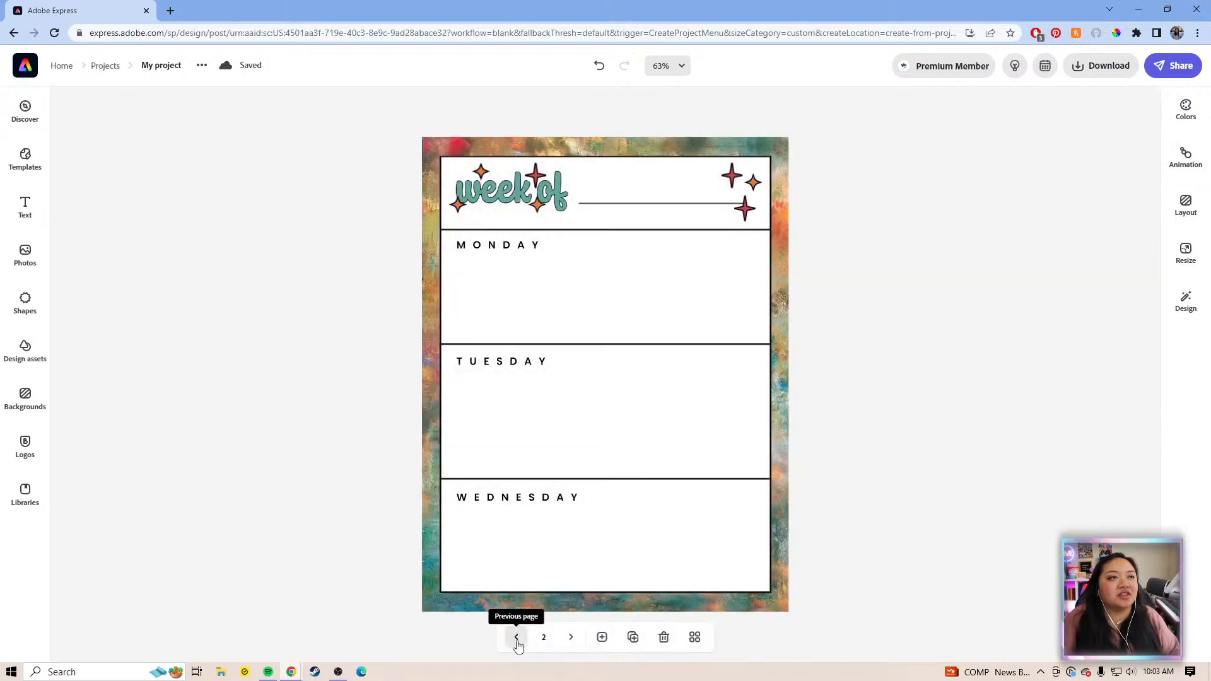
left_click(569, 638)
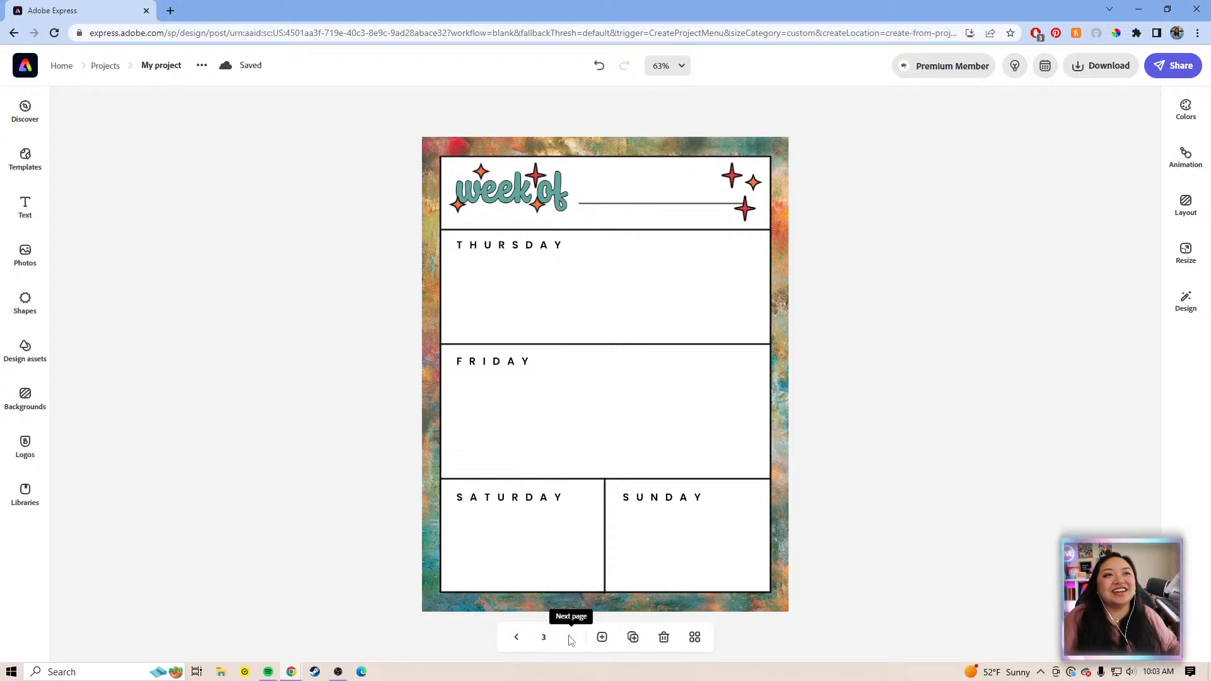
left_click(695, 639)
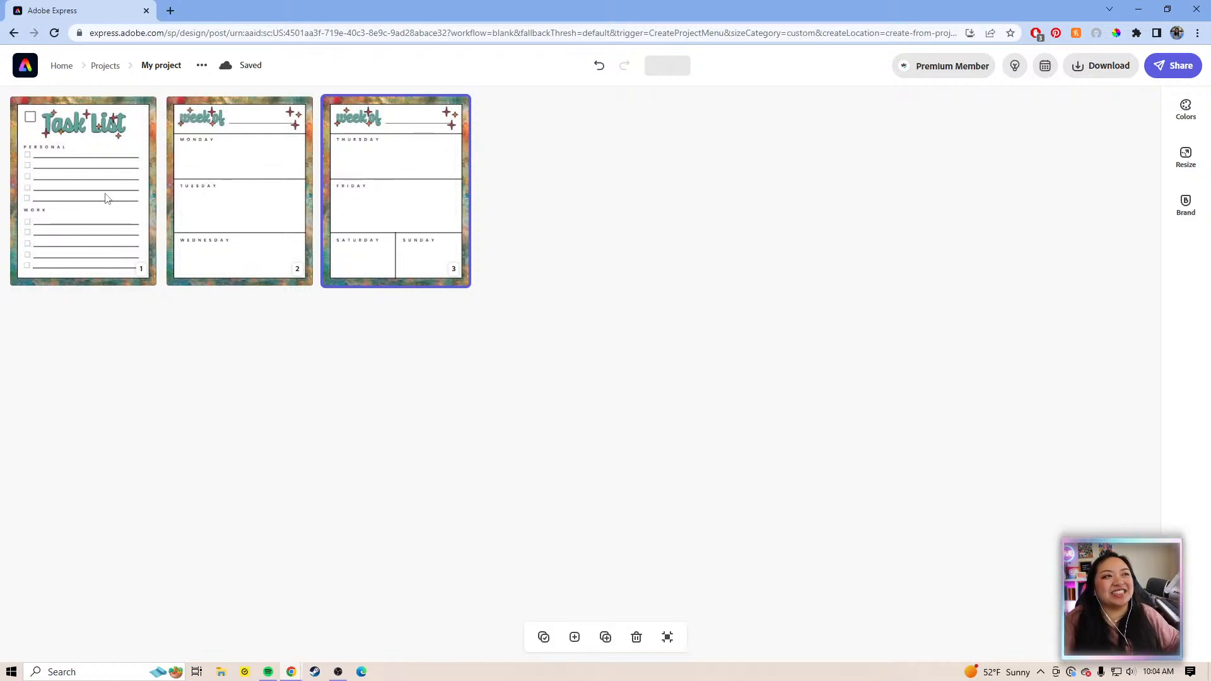
left_click(111, 216)
double_click(101, 234)
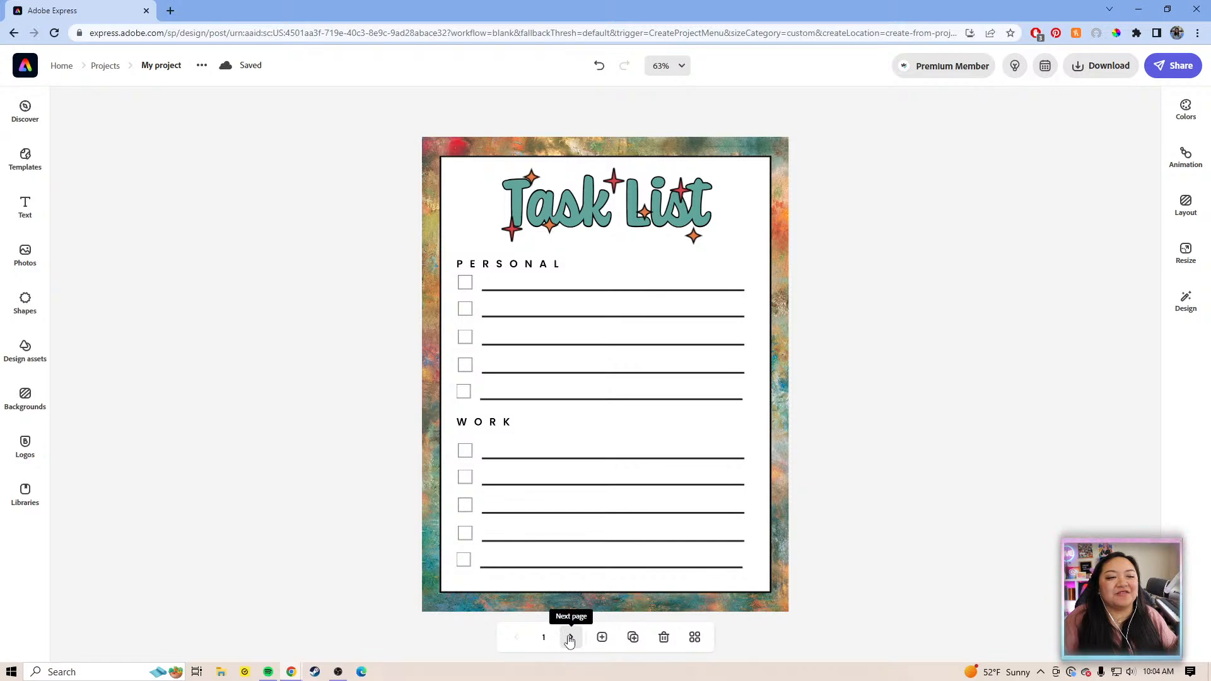
left_click(570, 639)
left_click(570, 638)
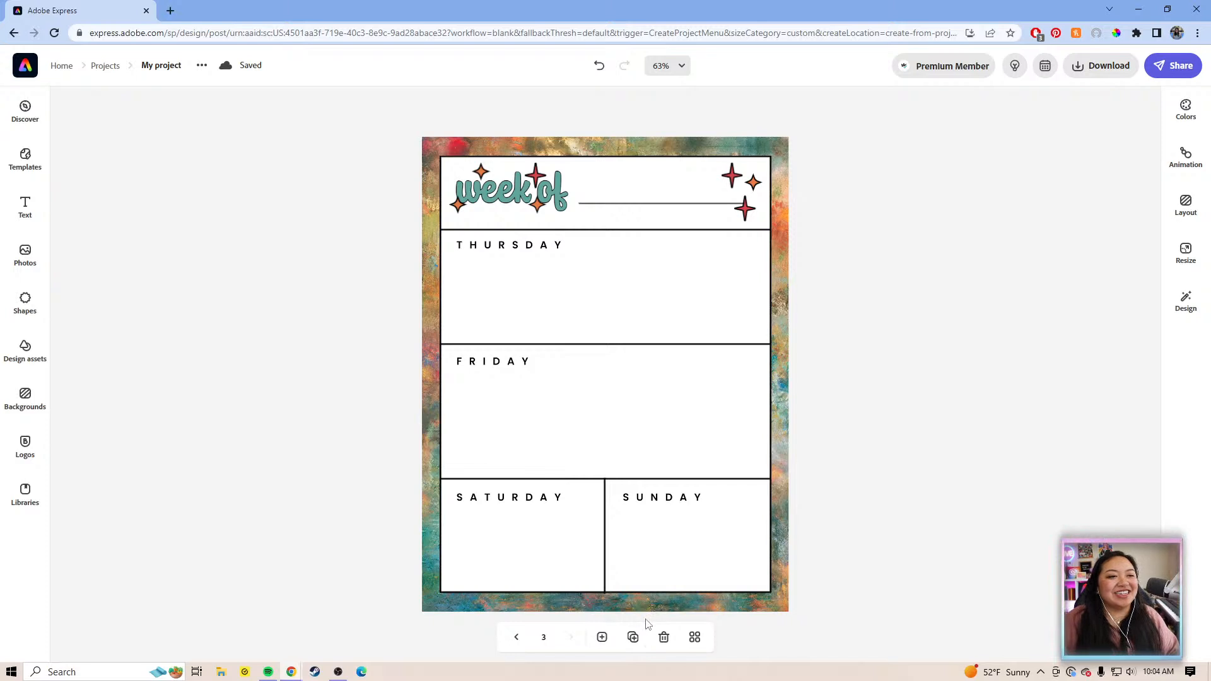
- Duplicate the Thursday–Sunday page as a new fourth page
left_click(632, 637)
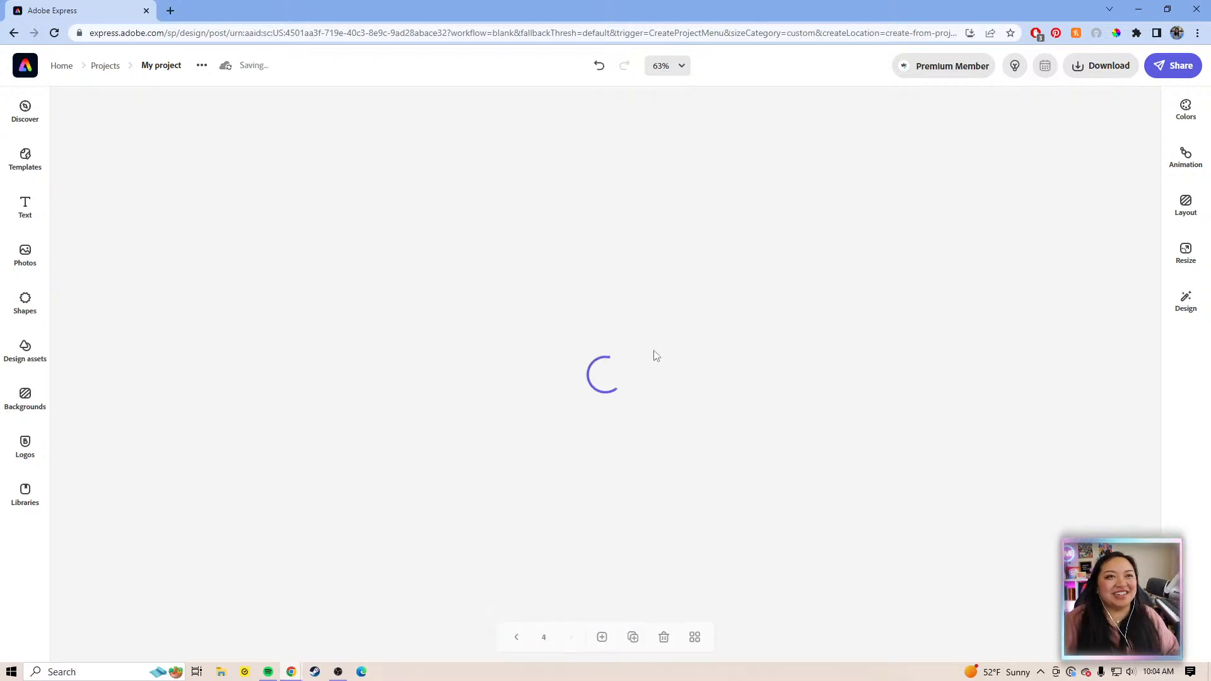
left_click(516, 190)
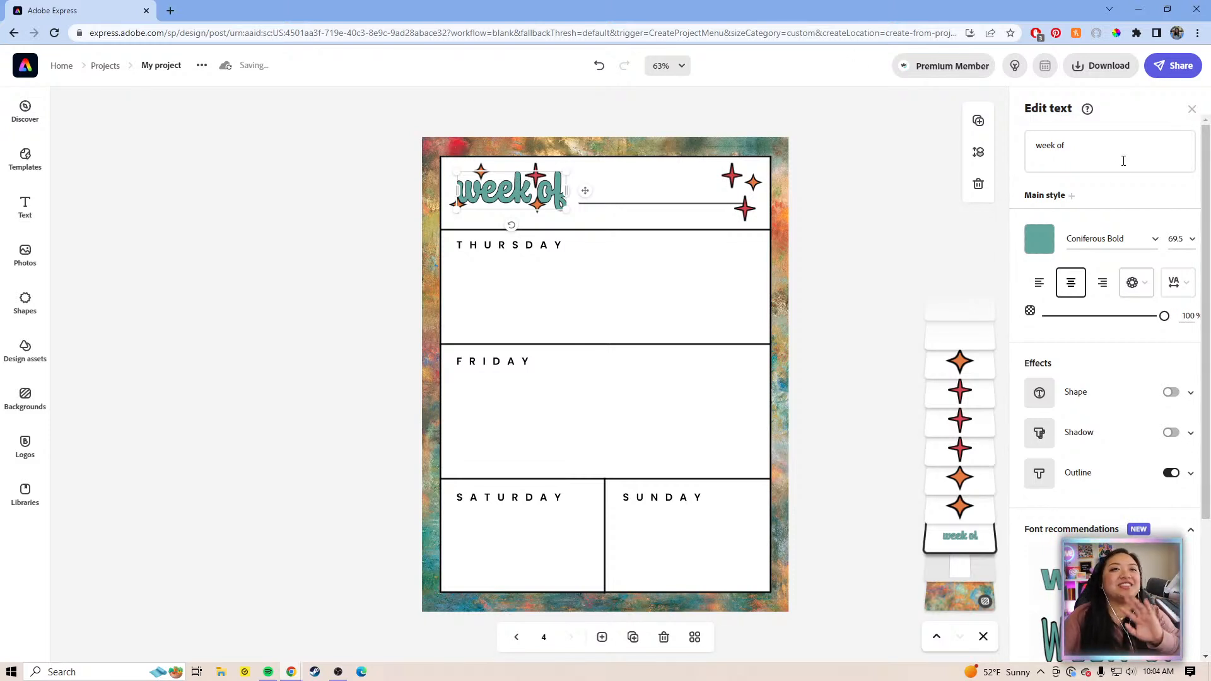
left_click(1105, 149)
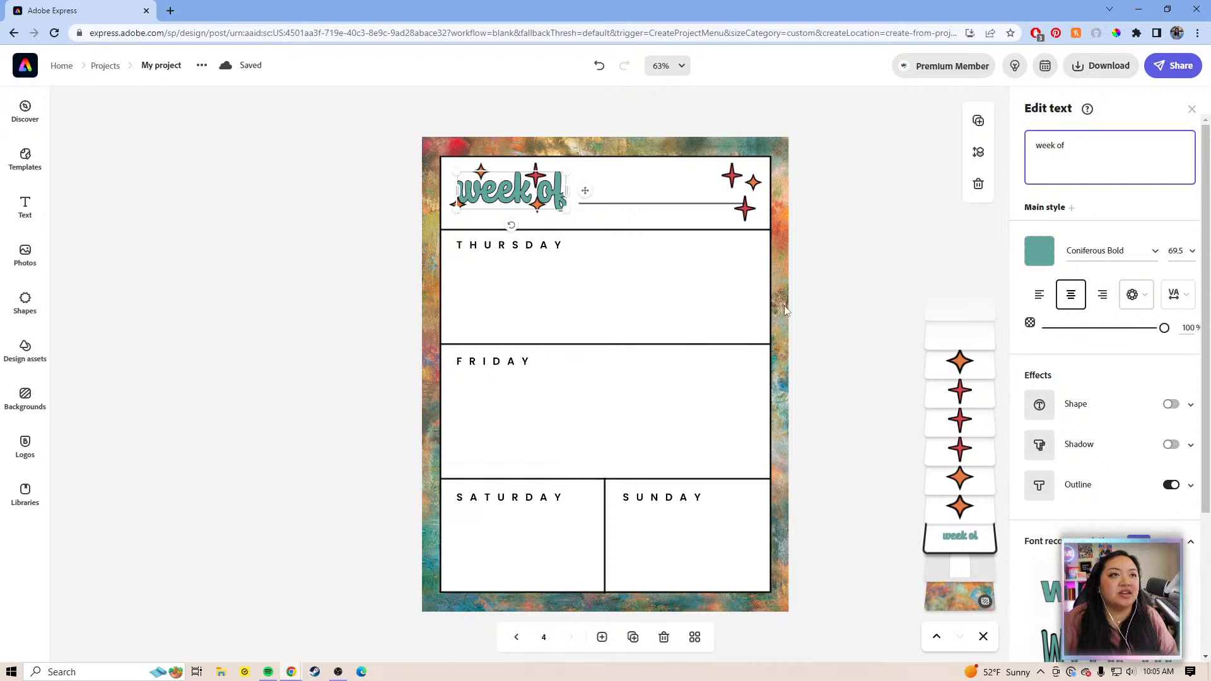
left_click(847, 281)
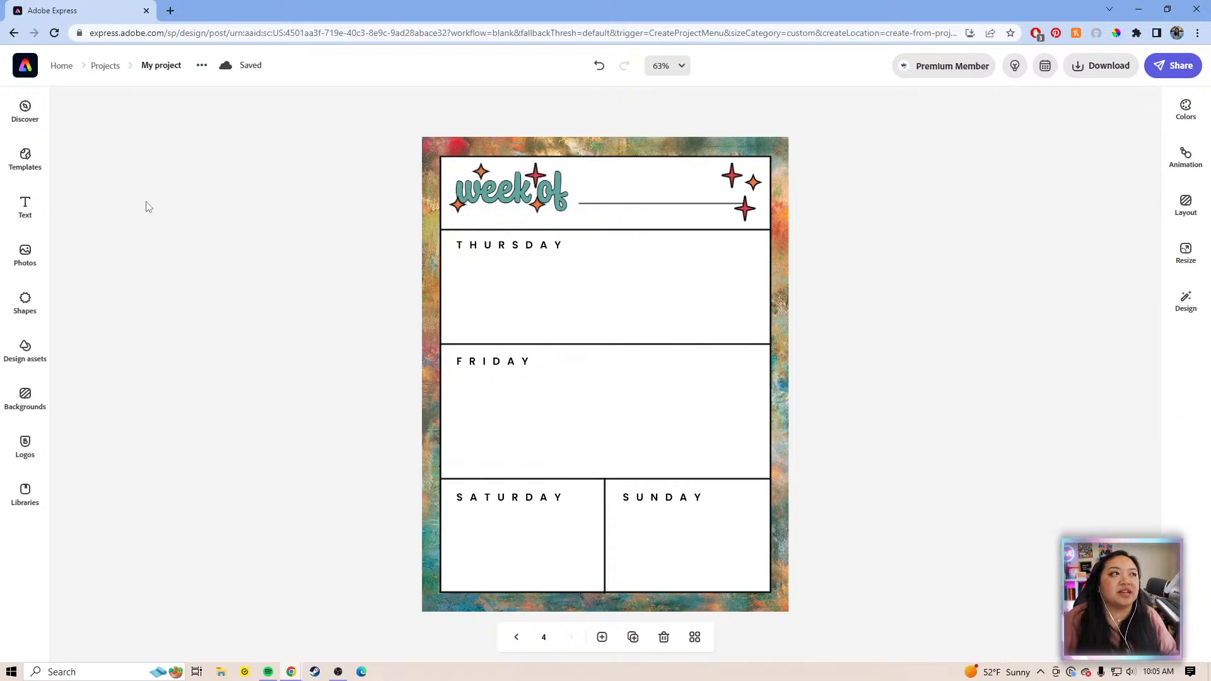
left_click(523, 246)
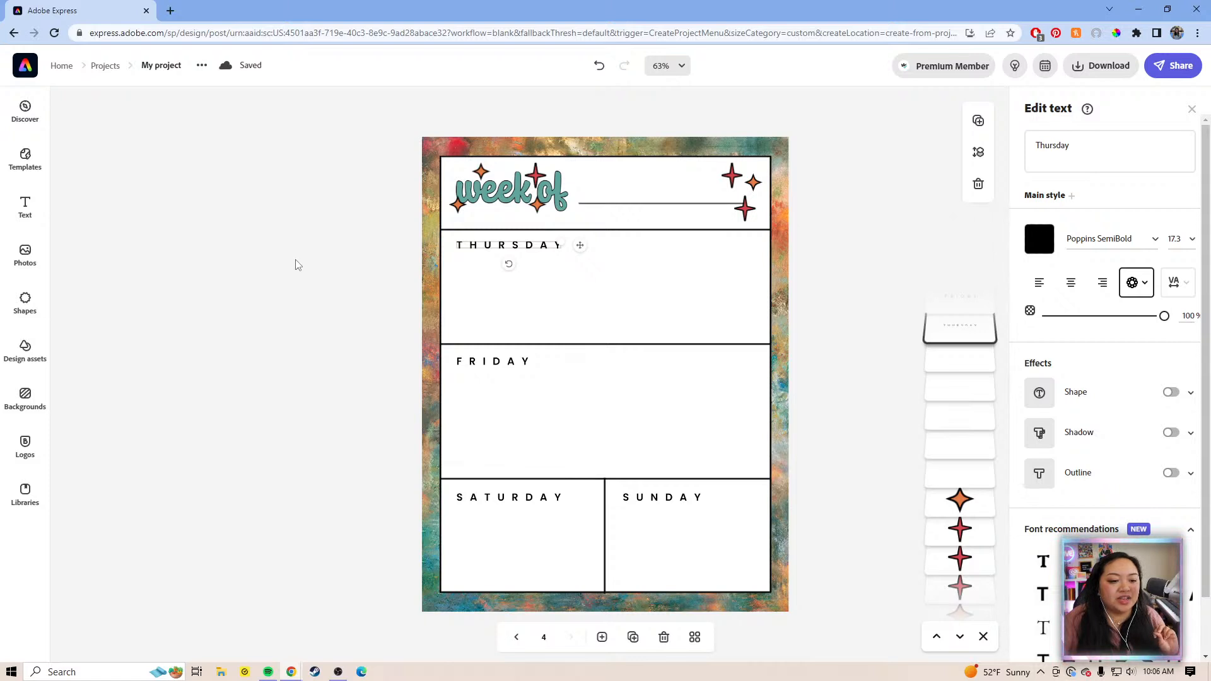
left_click(820, 201)
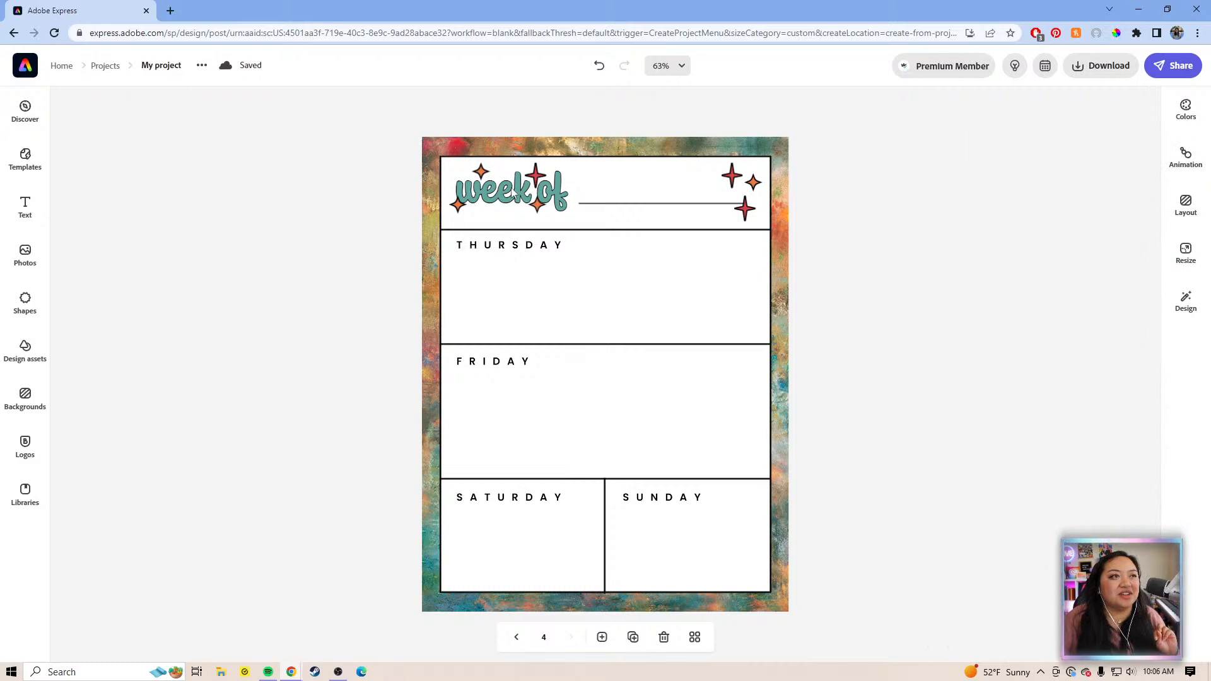
- Delete the blank write-in line beside the "week of" title on page 4
left_click(505, 187)
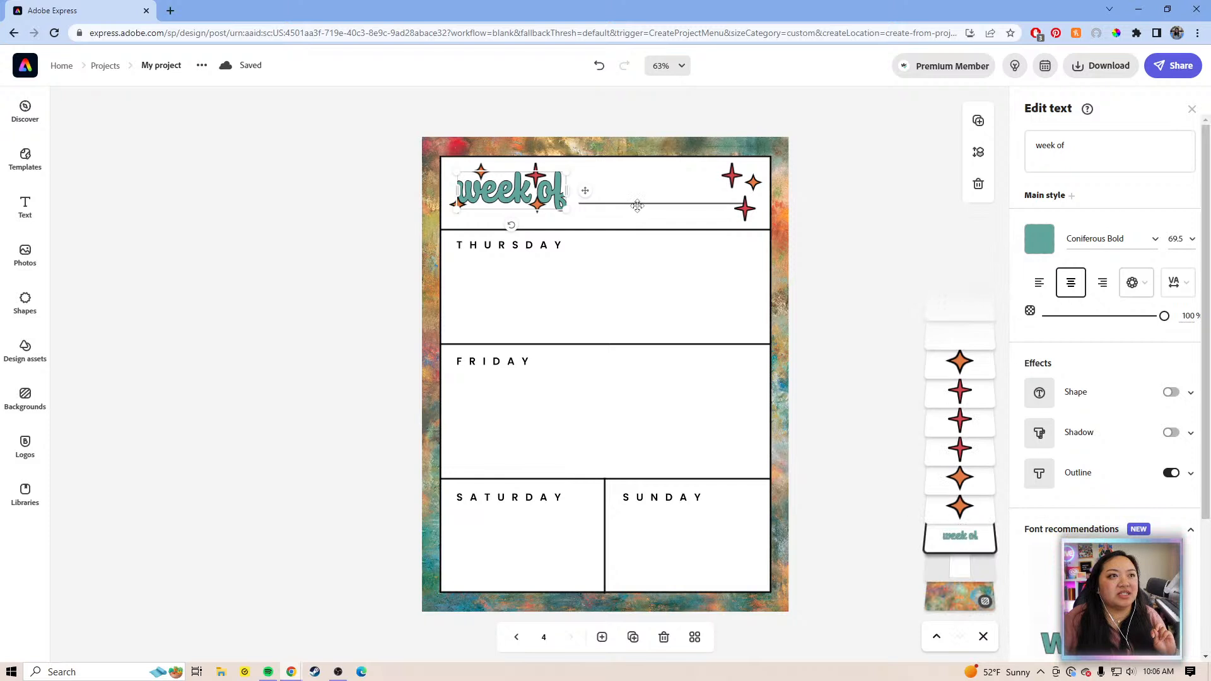
left_click(638, 206)
left_click(640, 204)
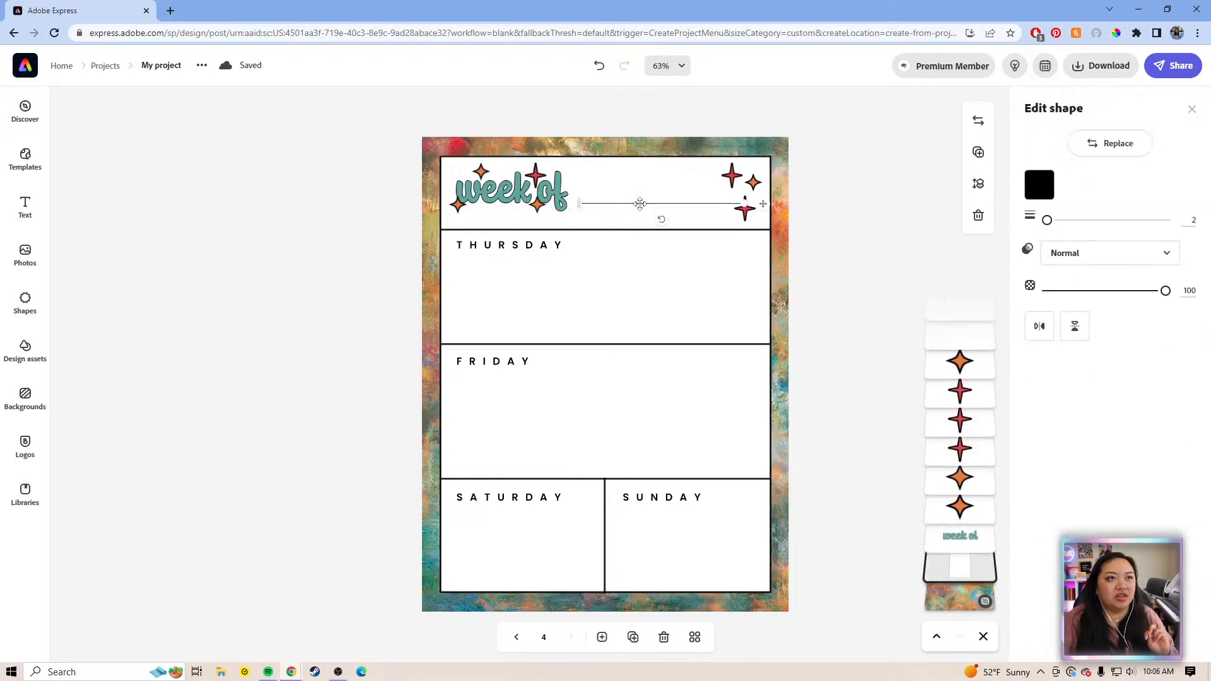
key("Delete")
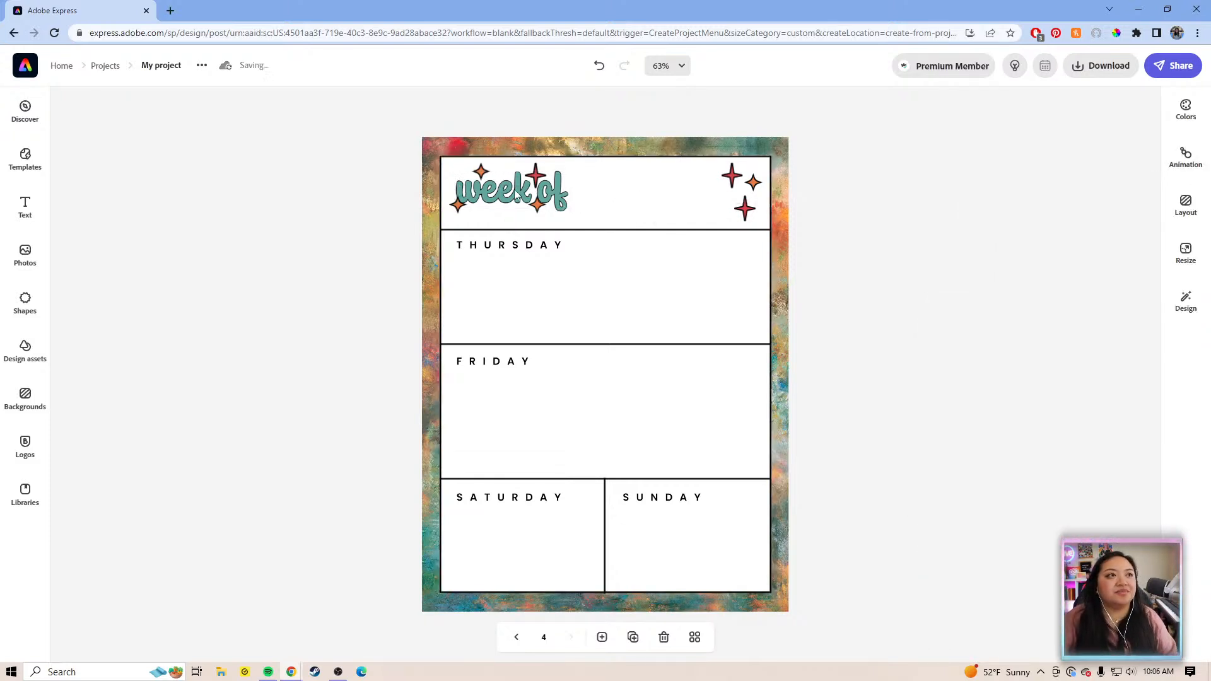
- Replace the "week of" title text on page 4 with "monthly reflection"
left_click(517, 191)
left_click(1091, 153)
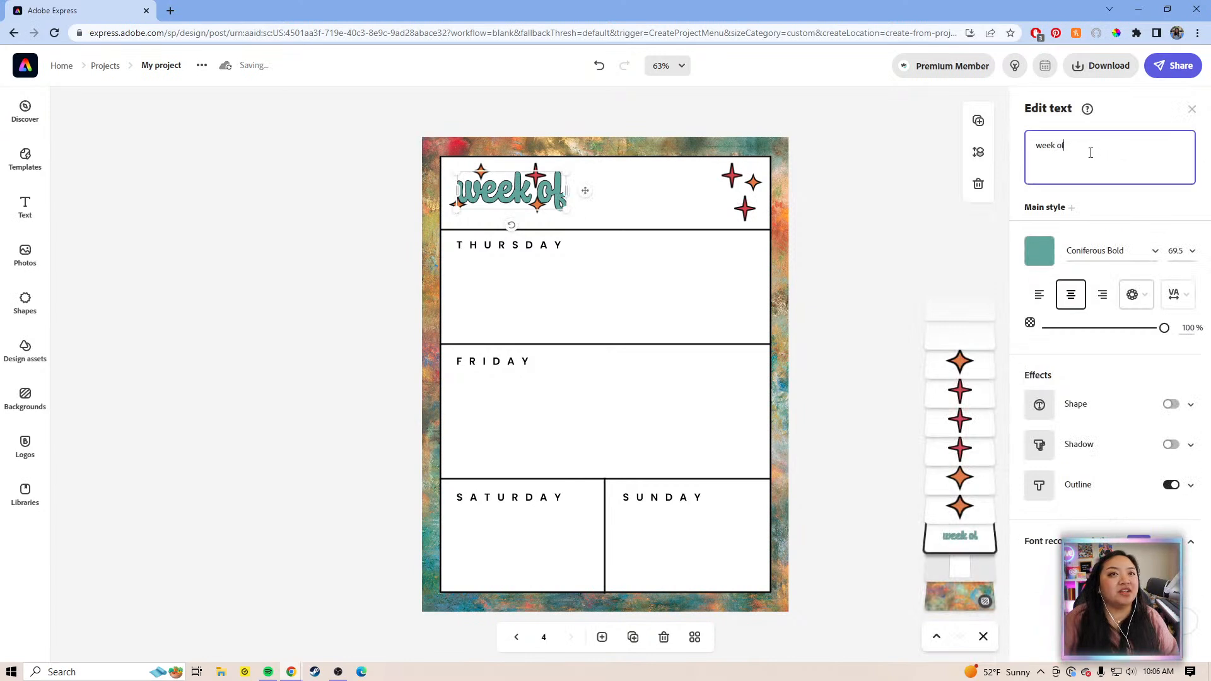
left_click_drag(1070, 145, 1034, 142)
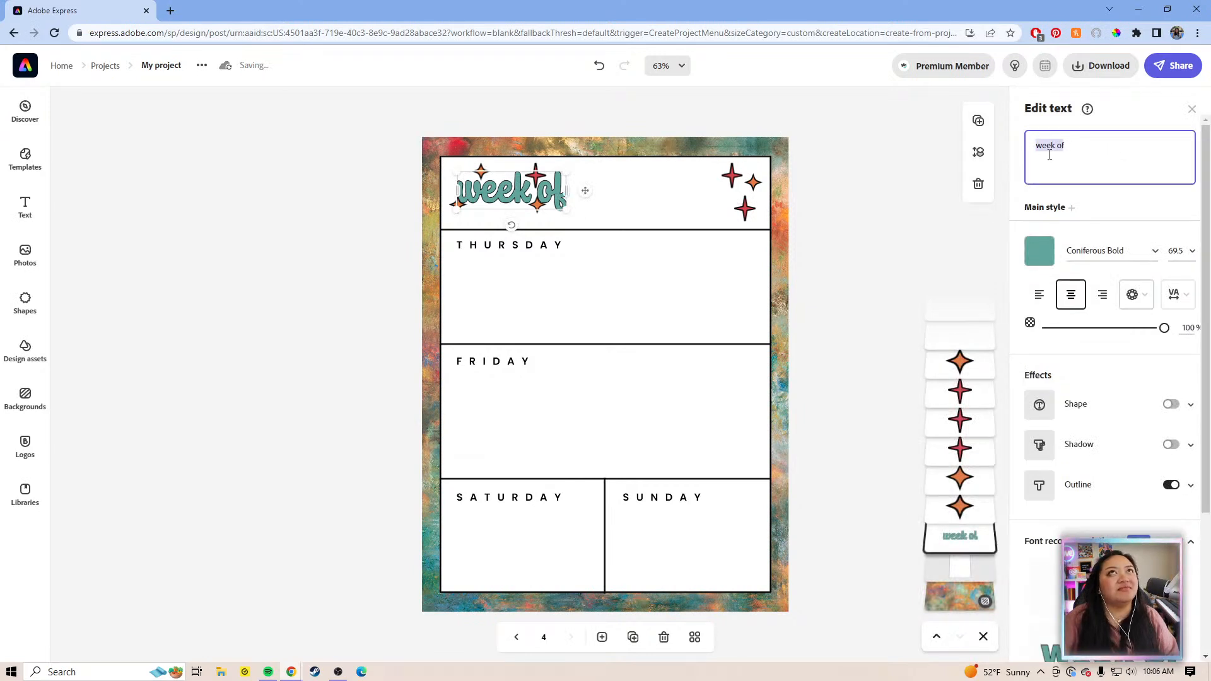
type("mon")
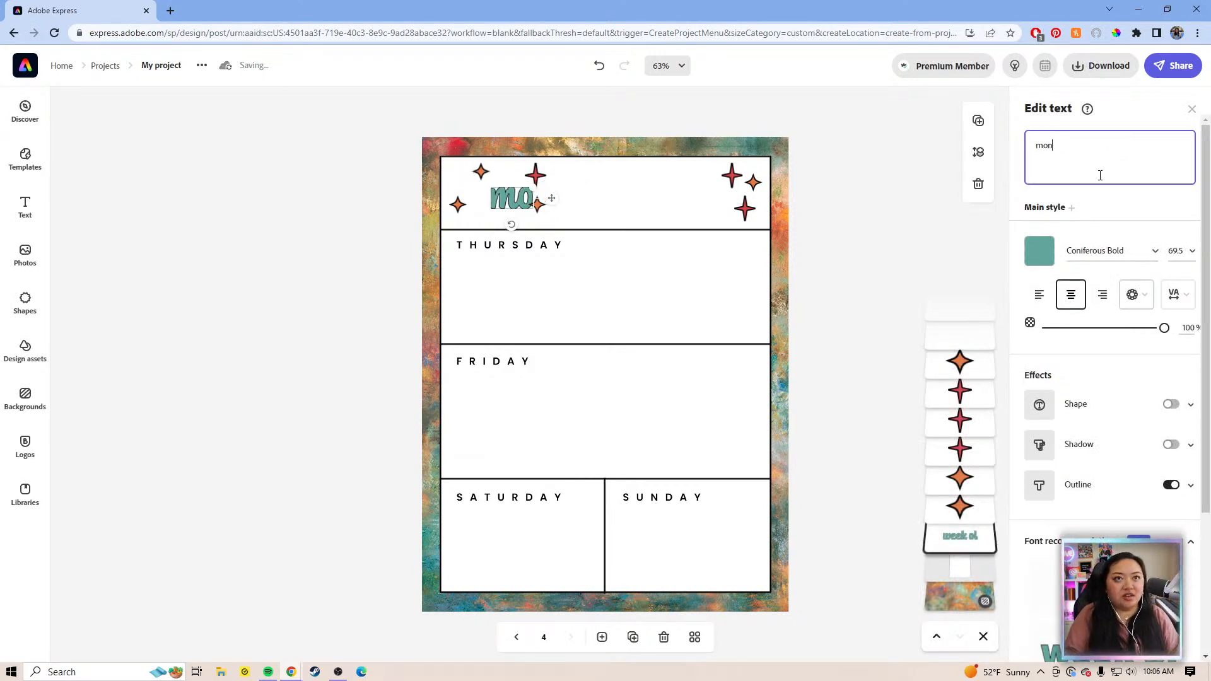
type("thly re")
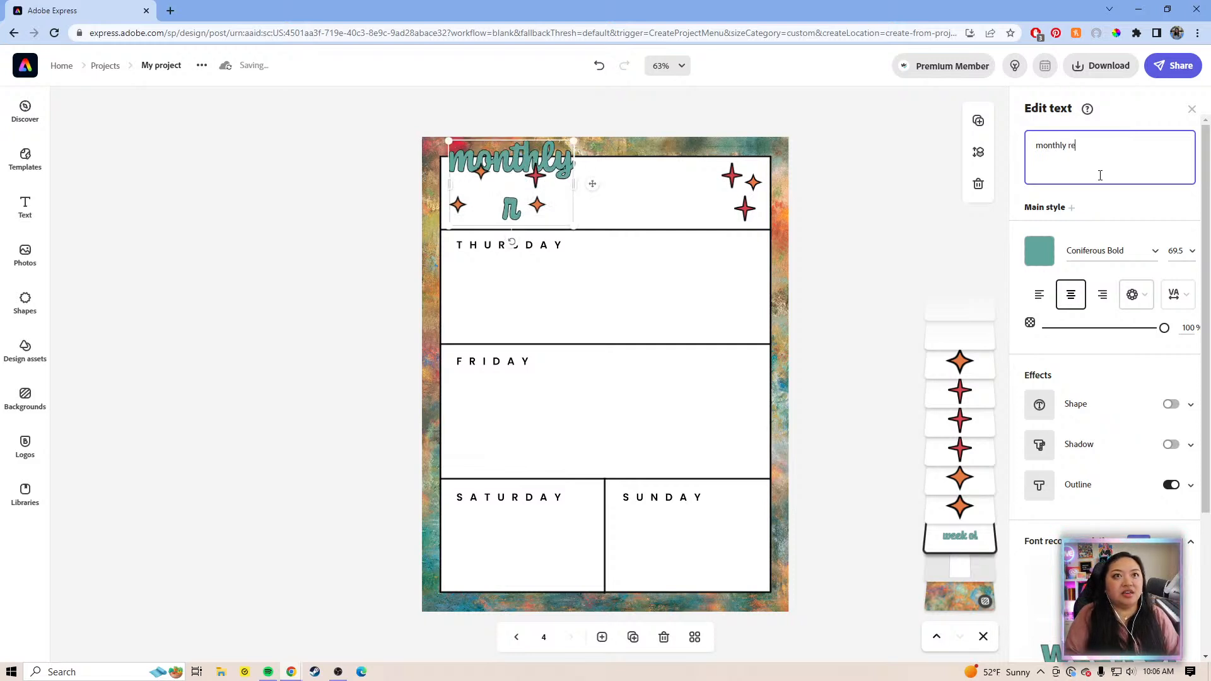
type("flection")
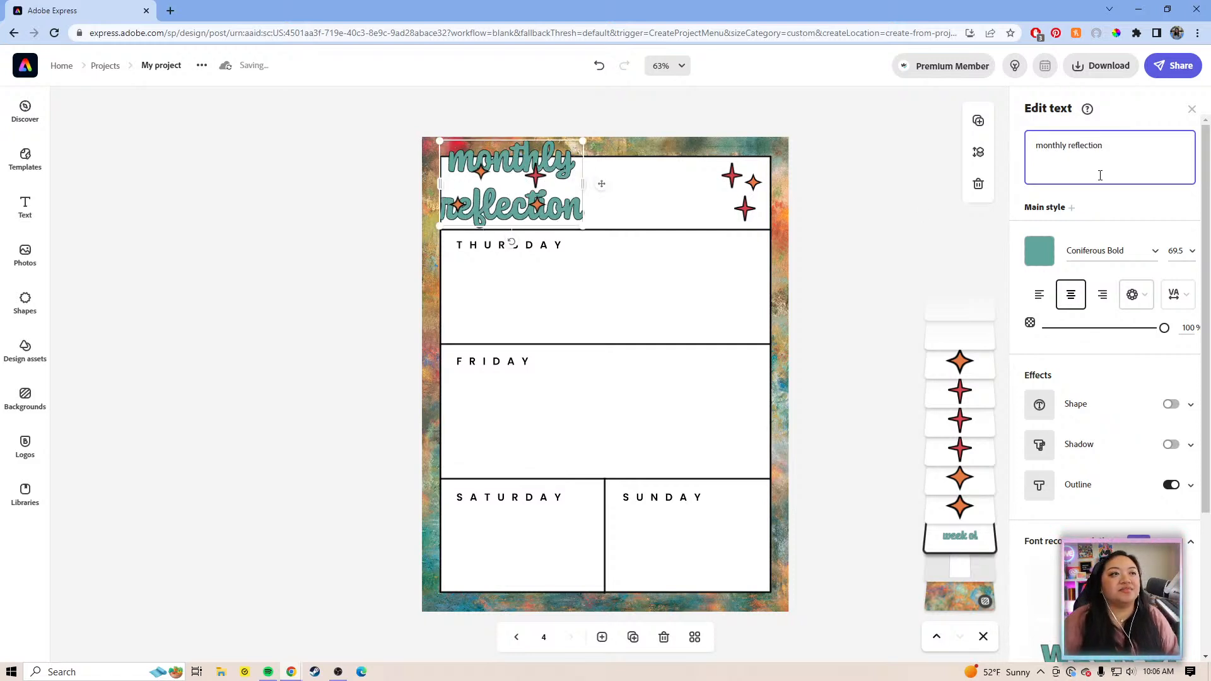
- Widen the title's text box so "monthly reflection" fits on one line, centred in the header
left_click_drag(583, 184, 768, 196)
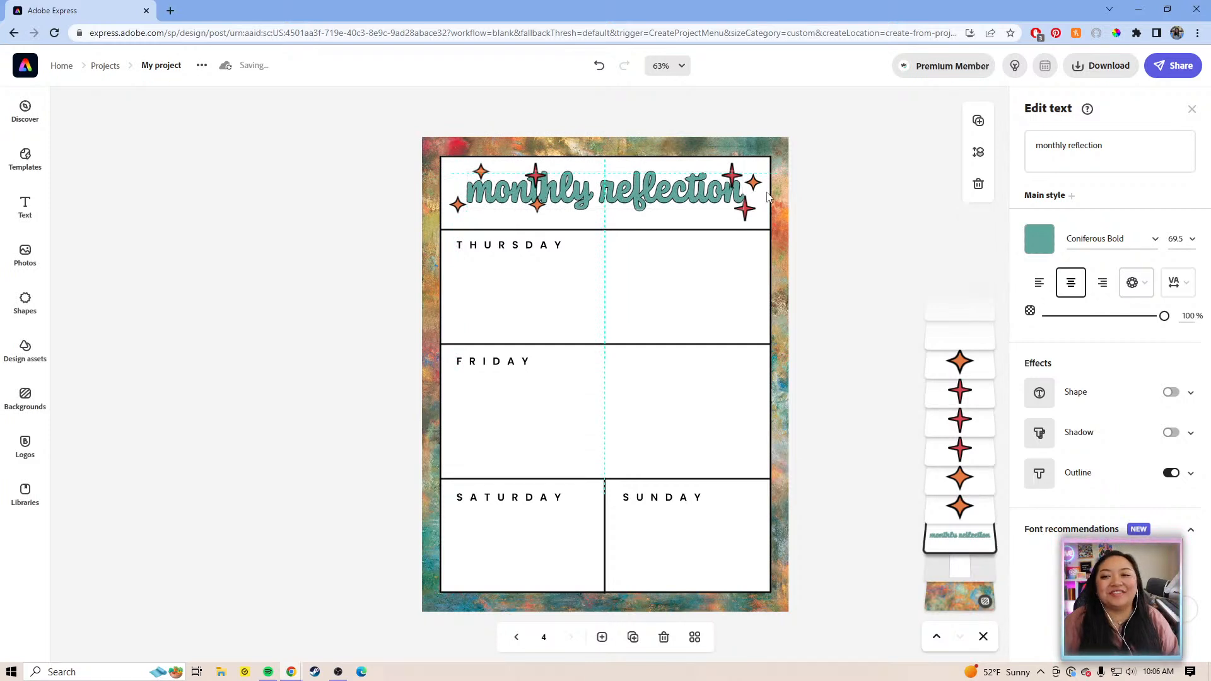
left_click_drag(768, 197, 768, 197)
left_click(841, 168)
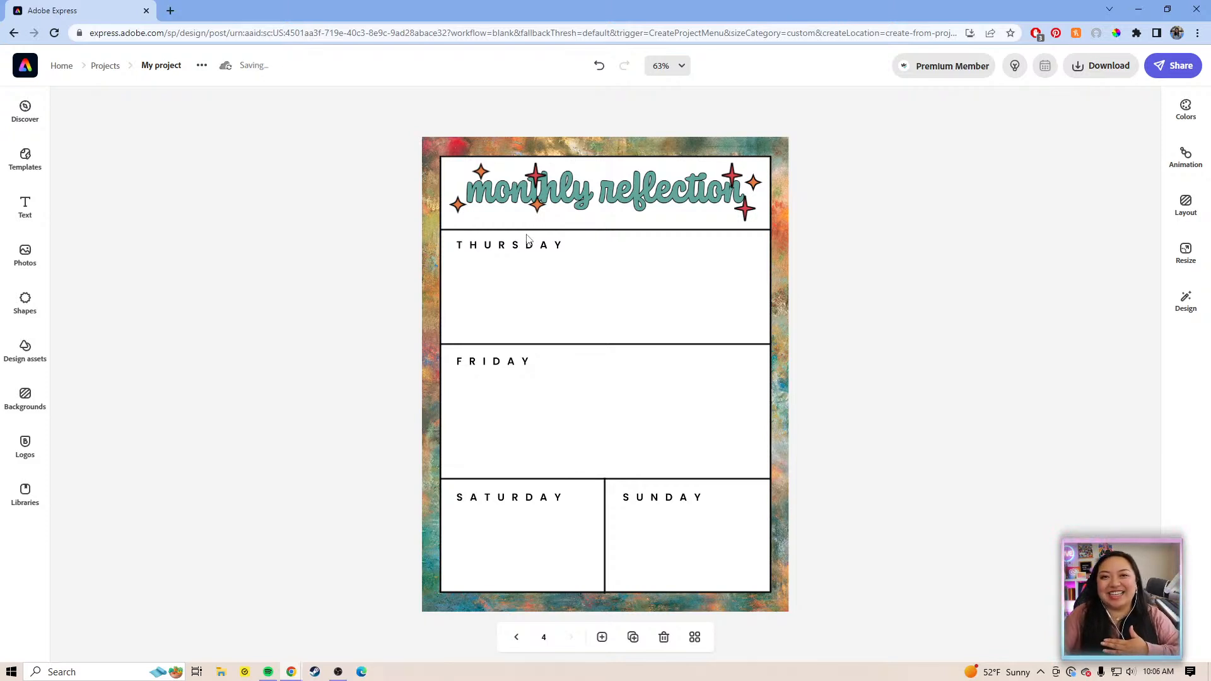
- Rearrange the stars around "monthly", placing the lower orange star beneath the word and the red star above its end
left_click_drag(538, 213, 579, 217)
left_click(457, 203)
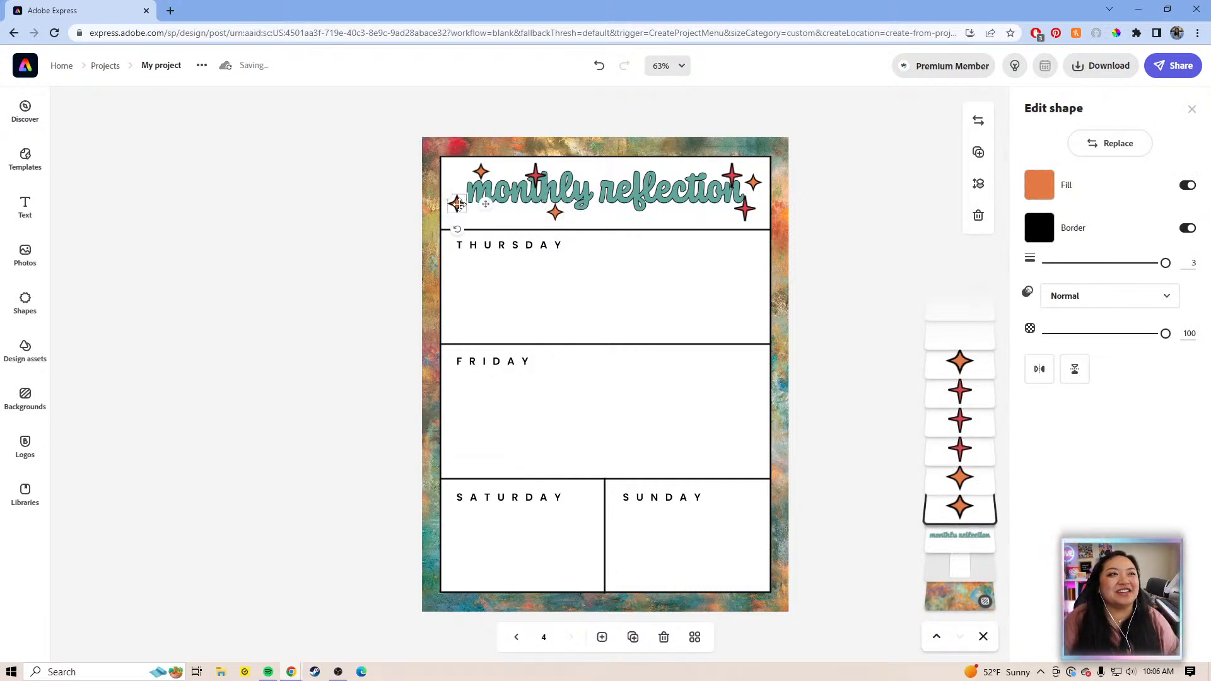
left_click(485, 171)
left_click_drag(479, 171, 580, 214)
left_click(536, 174)
left_click(555, 219)
left_click(555, 212)
- Move the two red stars above and below "reflection" and bring the orange star against the end of the title
left_click(732, 176)
left_click(733, 174)
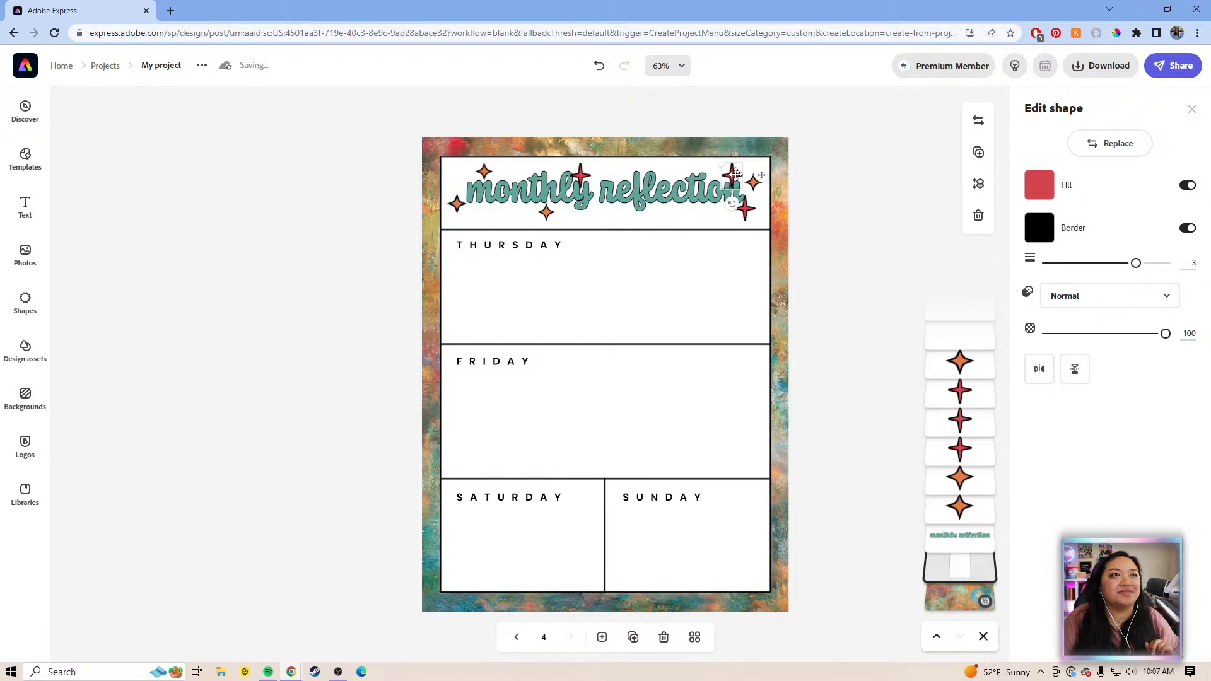
left_click_drag(732, 174, 700, 187)
left_click(743, 208)
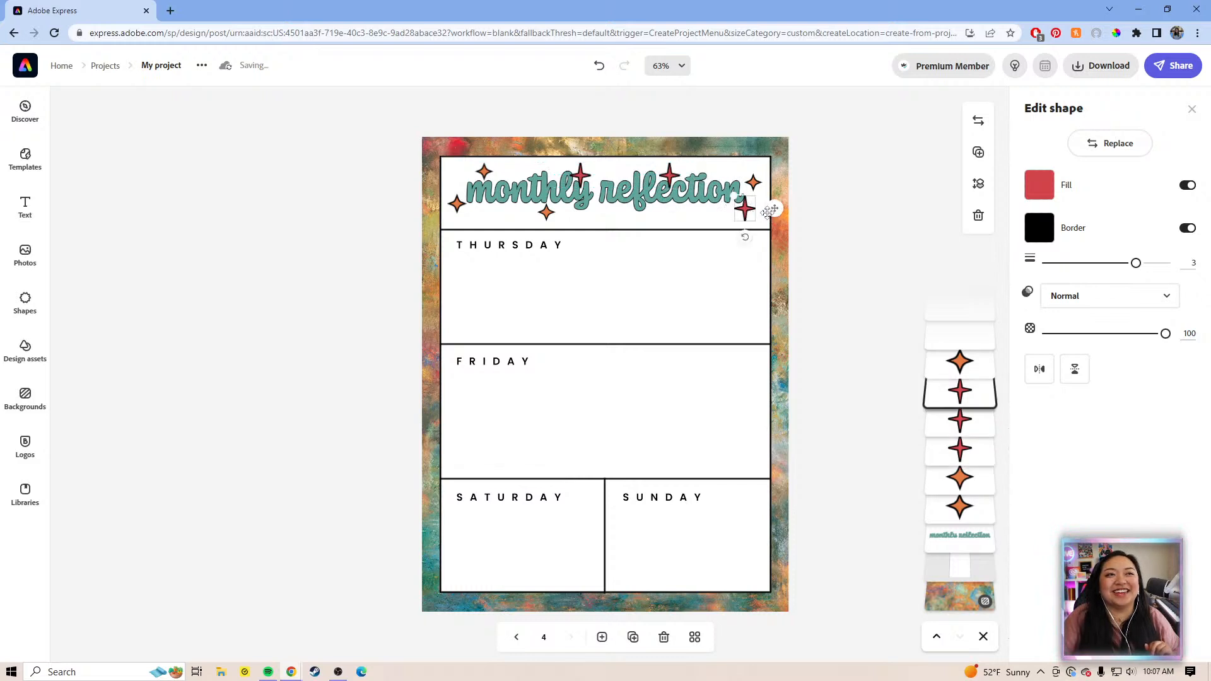
left_click_drag(760, 211, 722, 208)
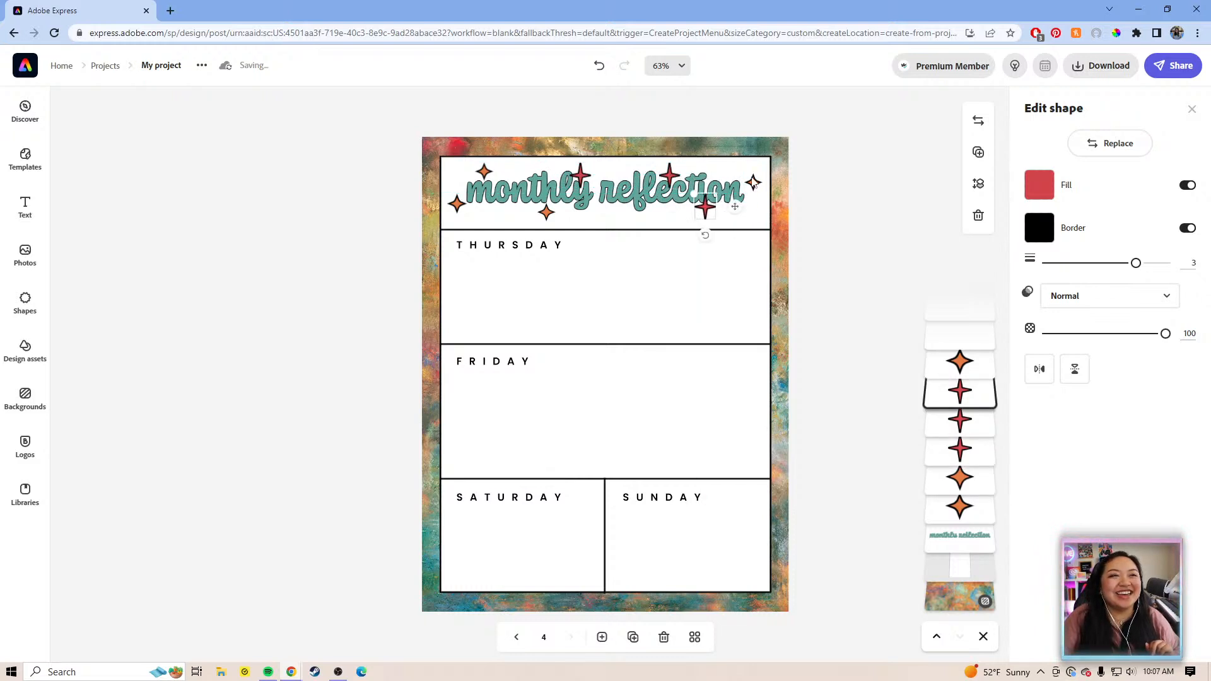
left_click(748, 178)
left_click(752, 182)
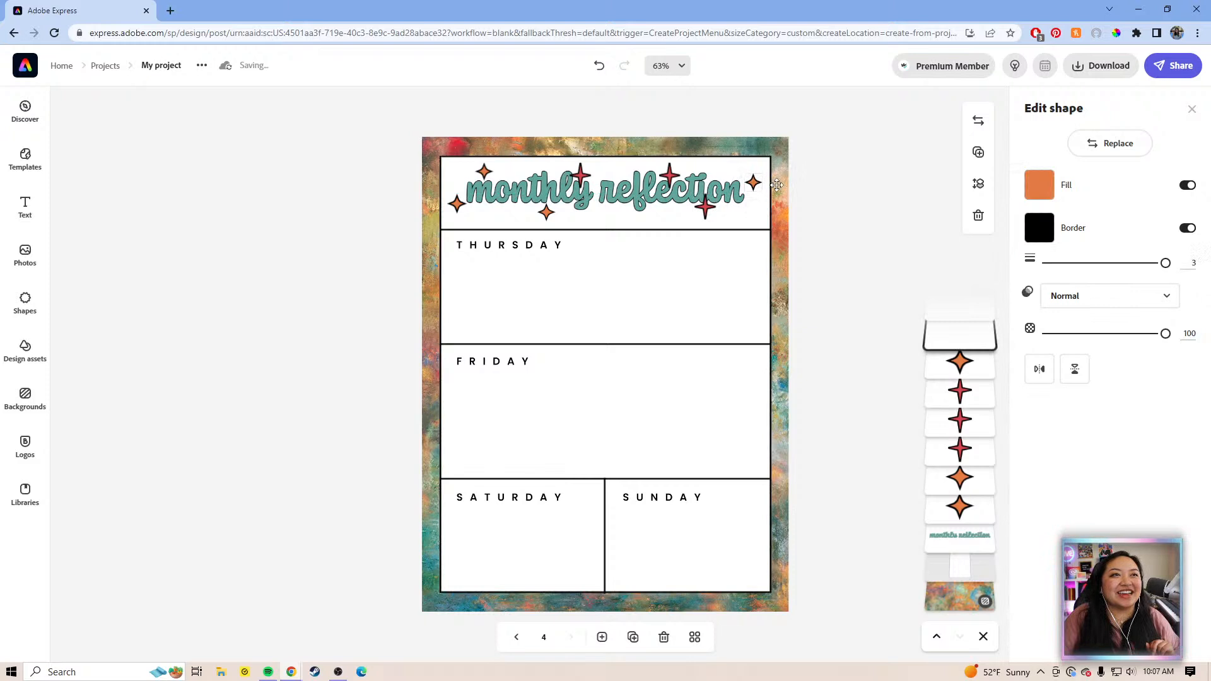
left_click_drag(774, 190, 769, 190)
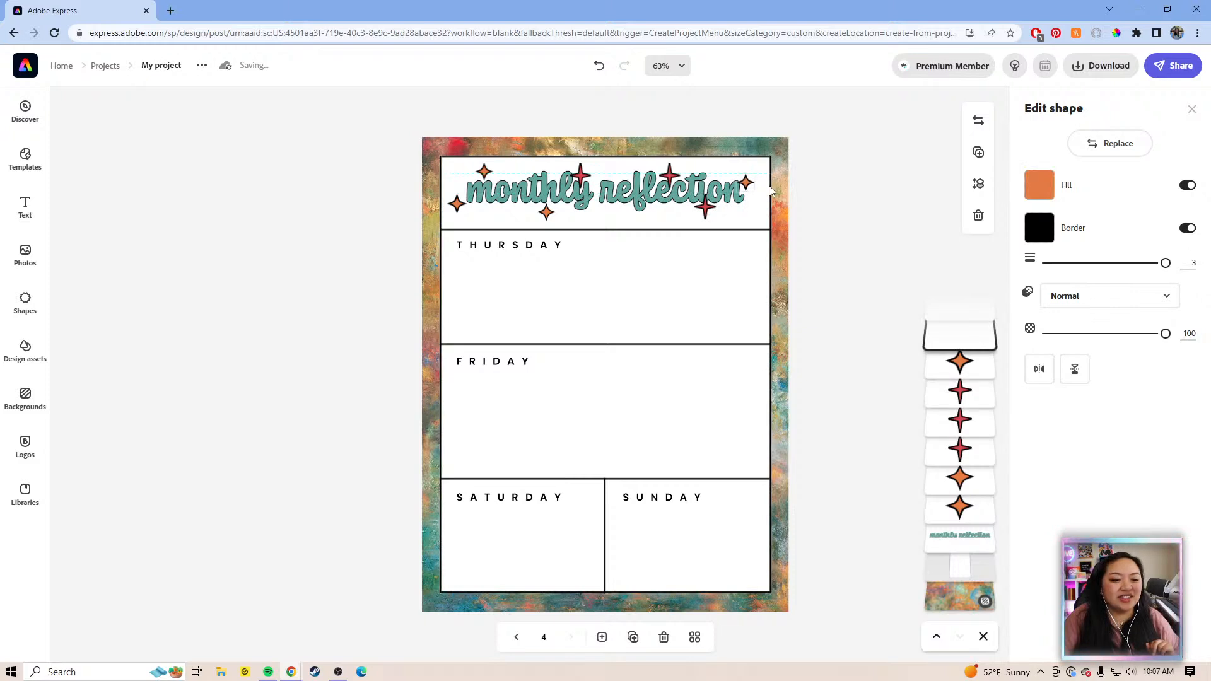
- Shift the upper red star into the gap between the title words and raise the lower orange star to touch "monthly"
left_click(746, 184)
left_click_drag(581, 175, 594, 174)
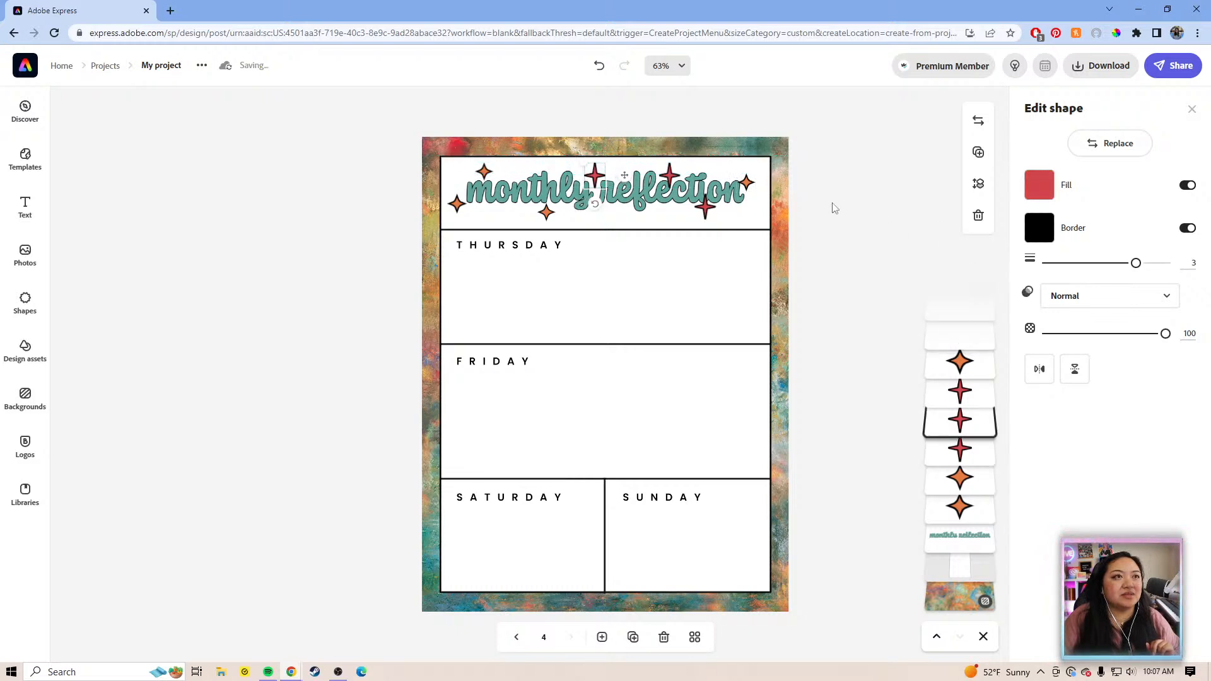
left_click(828, 227)
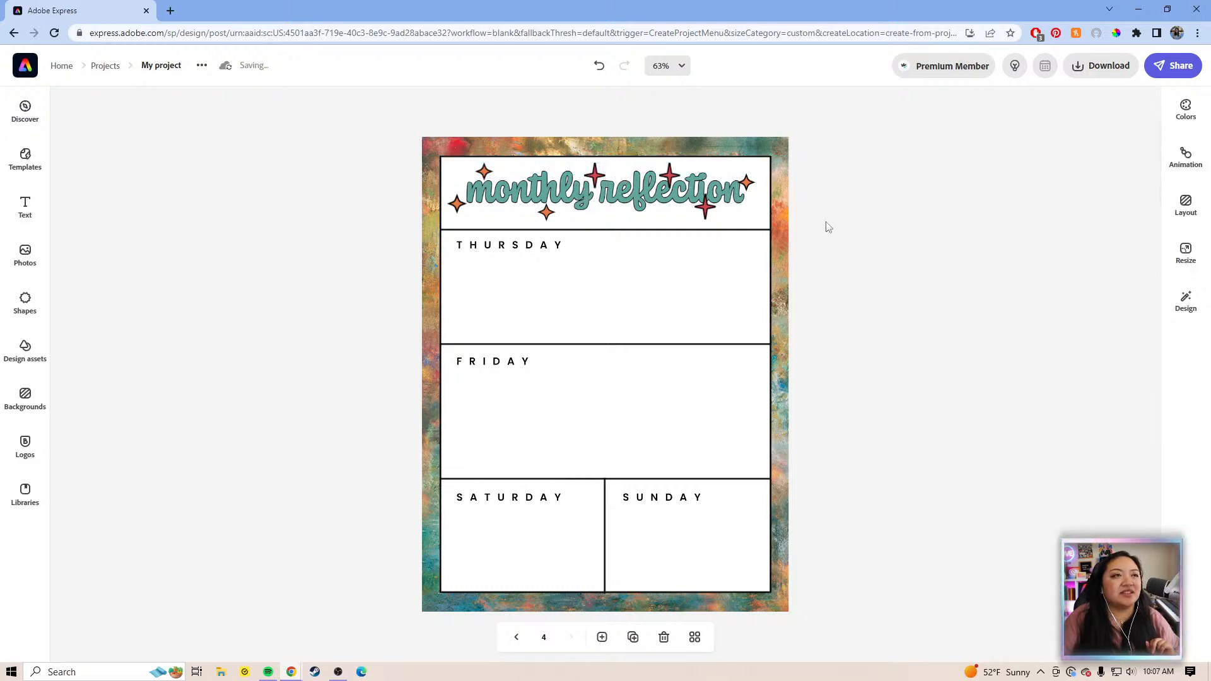
left_click(546, 212)
left_click_drag(569, 210, 567, 207)
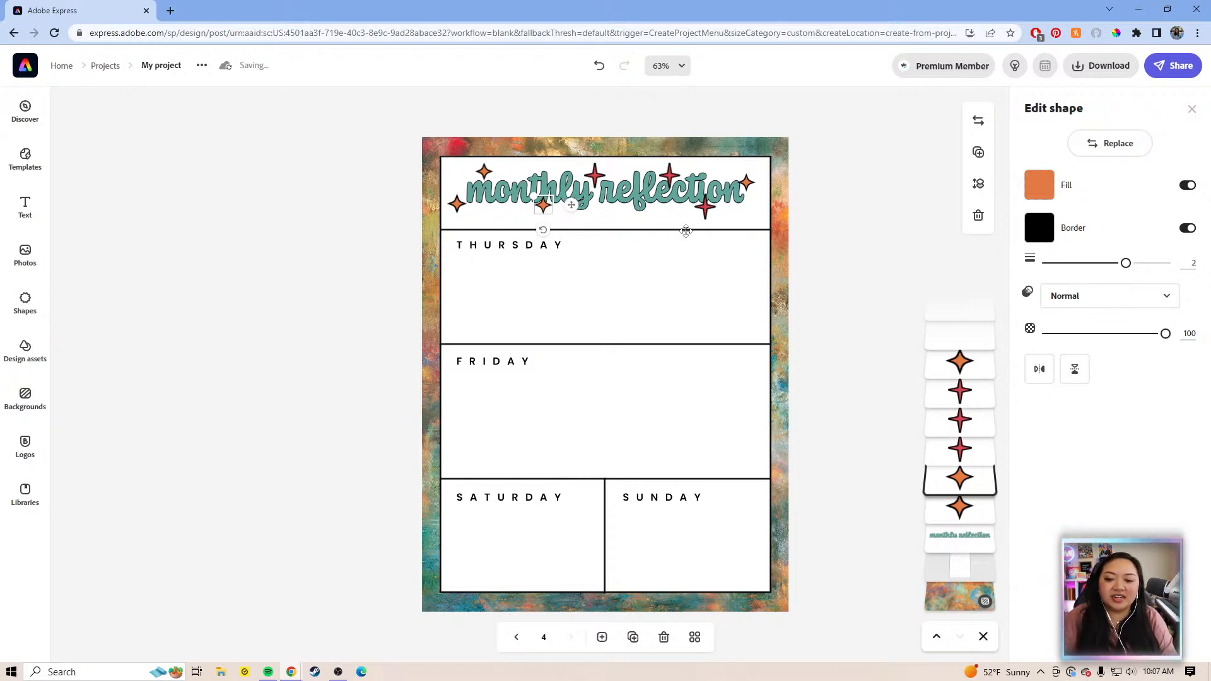
left_click(828, 233)
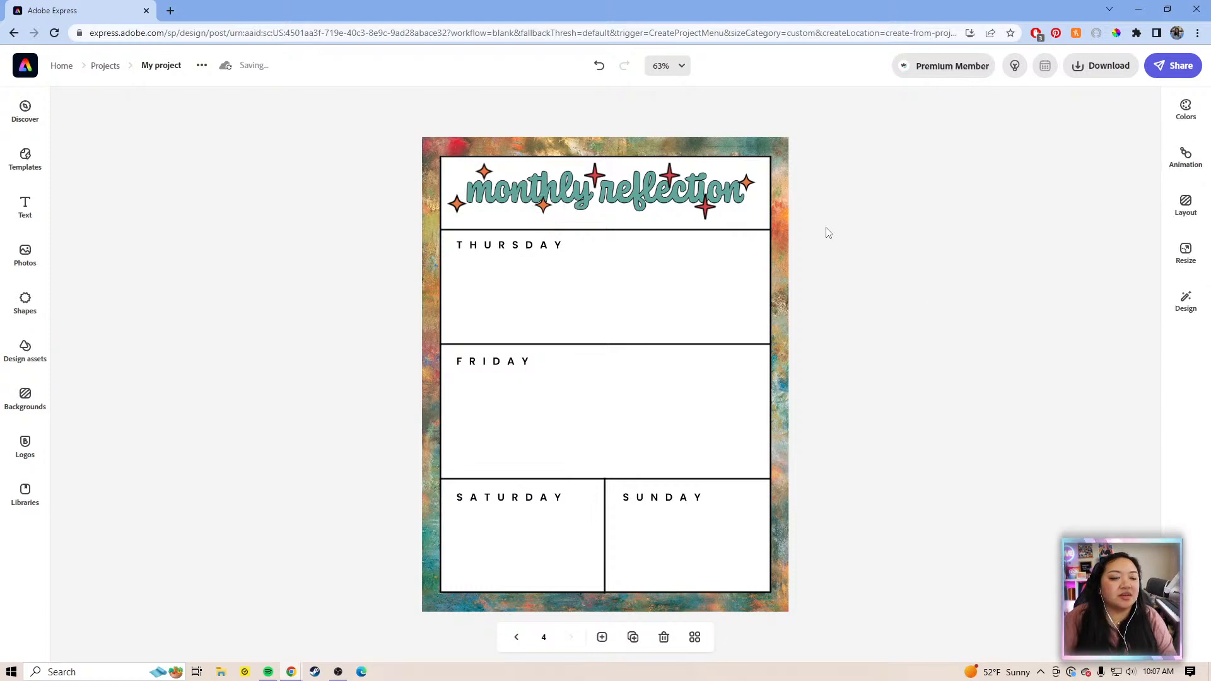
- Delete the two horizontal divider lines, one above Friday and one above Saturday and Sunday, from the monthly reflection page
left_click(529, 250)
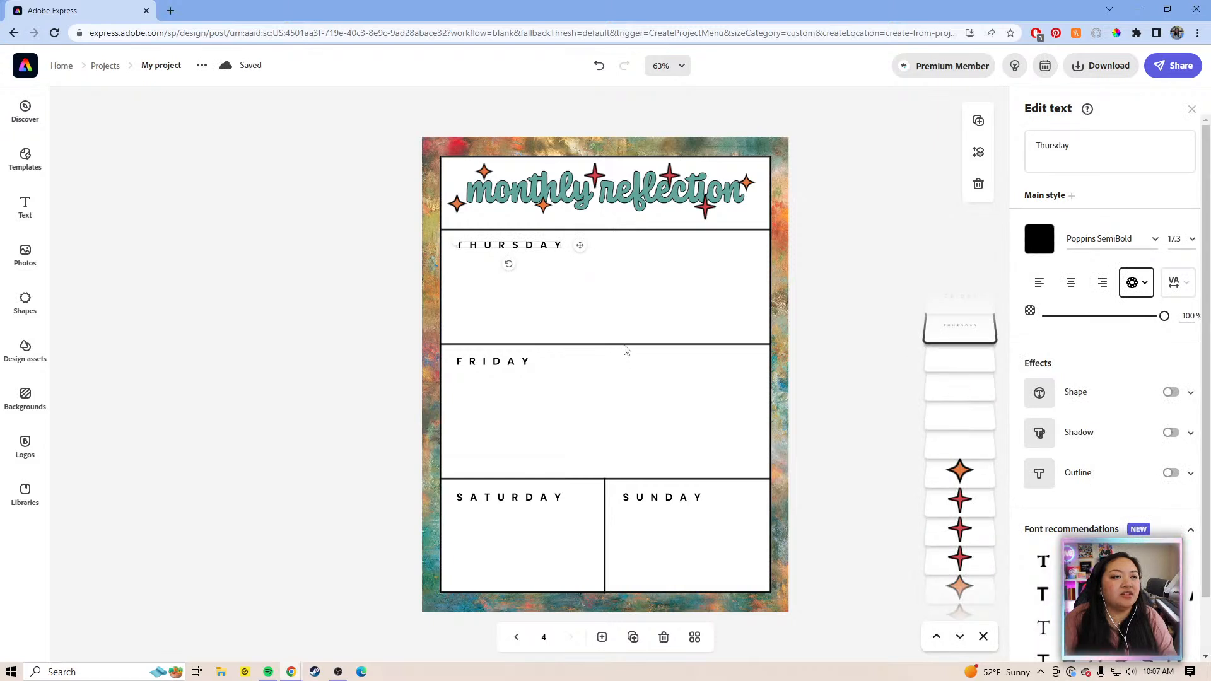
left_click(628, 345)
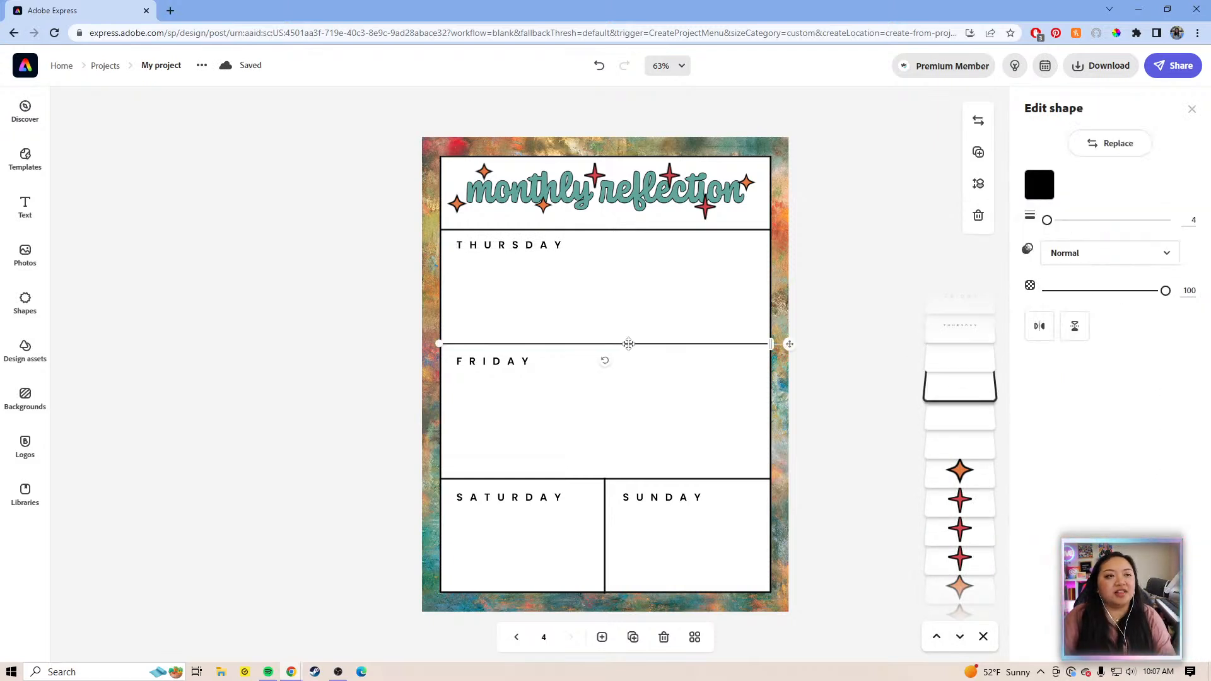
key("Escape")
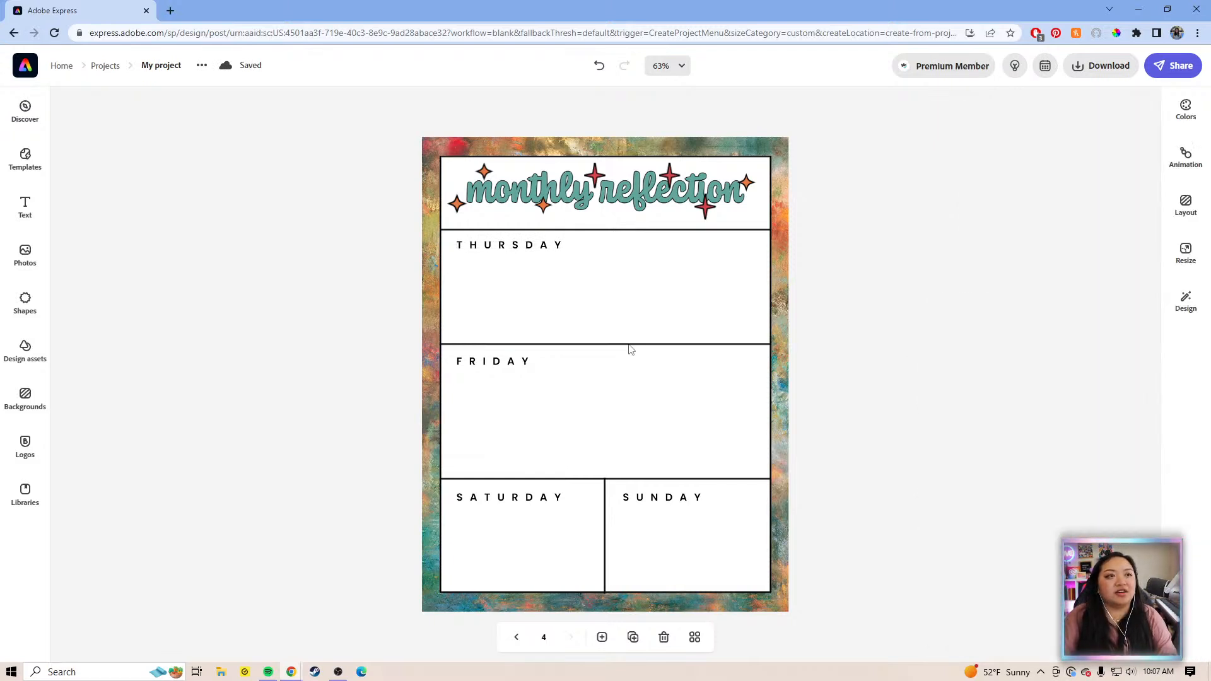
left_click(636, 480)
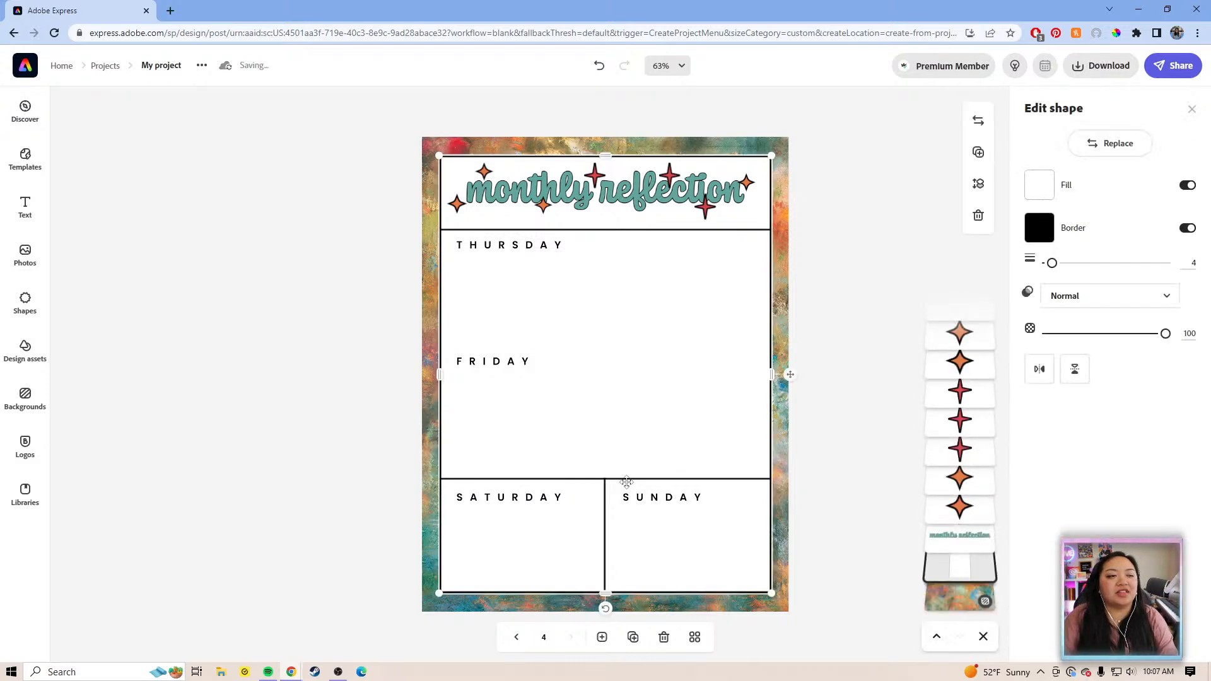
key("Delete")
- Delete the vertical divider line between Saturday and Sunday, keeping the white background rectangle
left_click(607, 540)
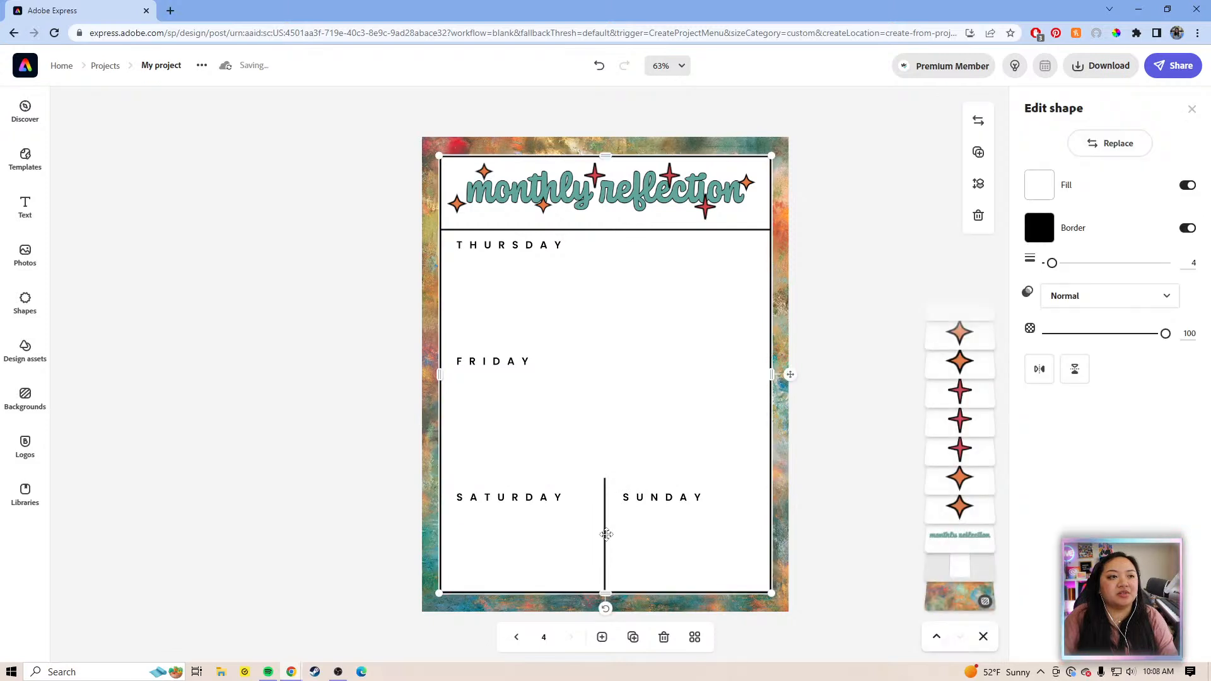
key("Escape")
key("Delete")
key("ctrl+z")
left_click(604, 541)
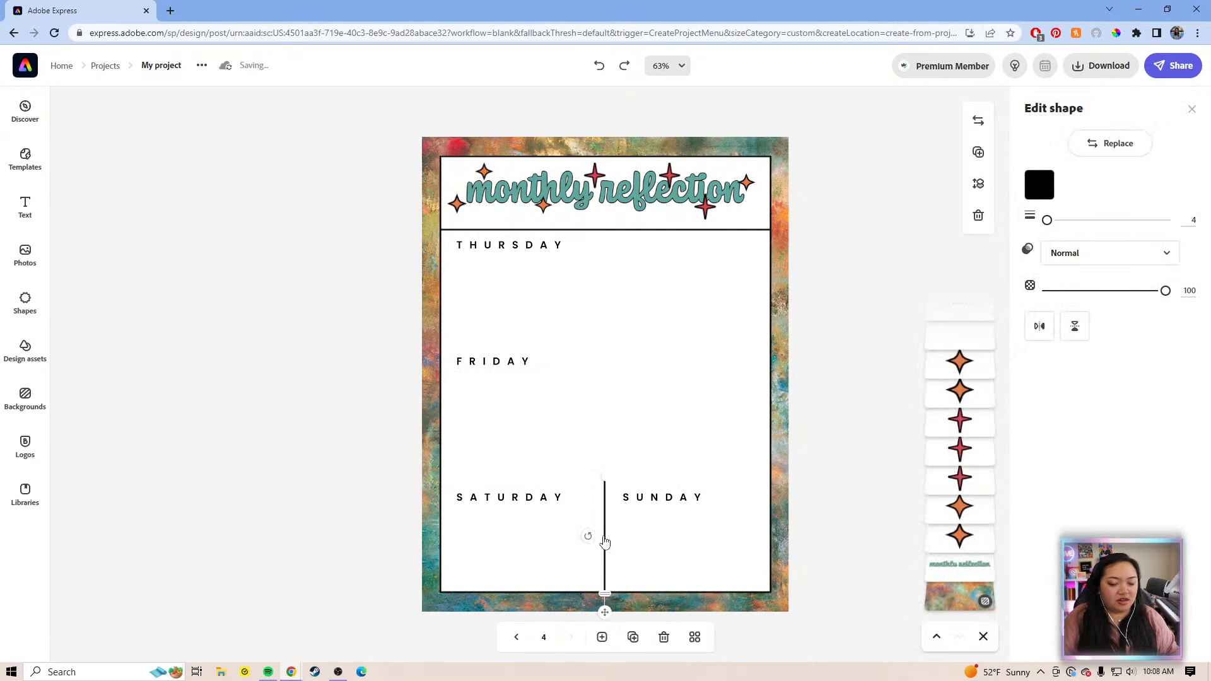
key("Delete")
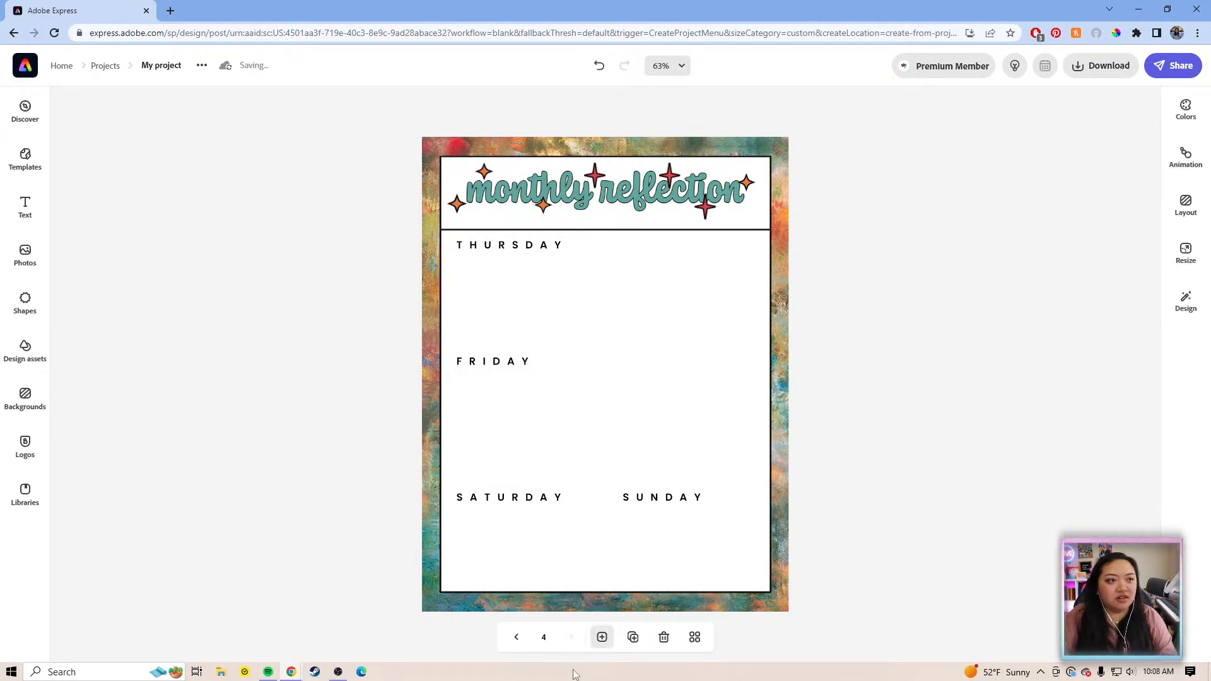
- Copy the Personal checklist group from the Task List page and return to the monthly reflection page
left_click(516, 638)
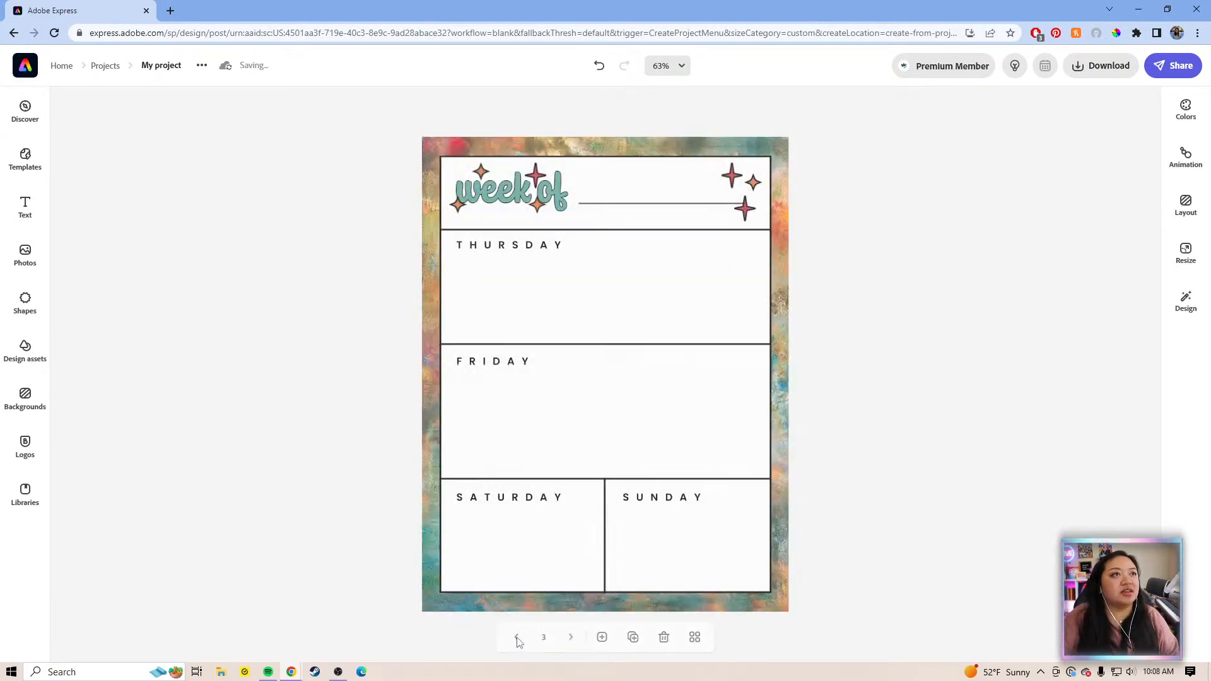
left_click(515, 638)
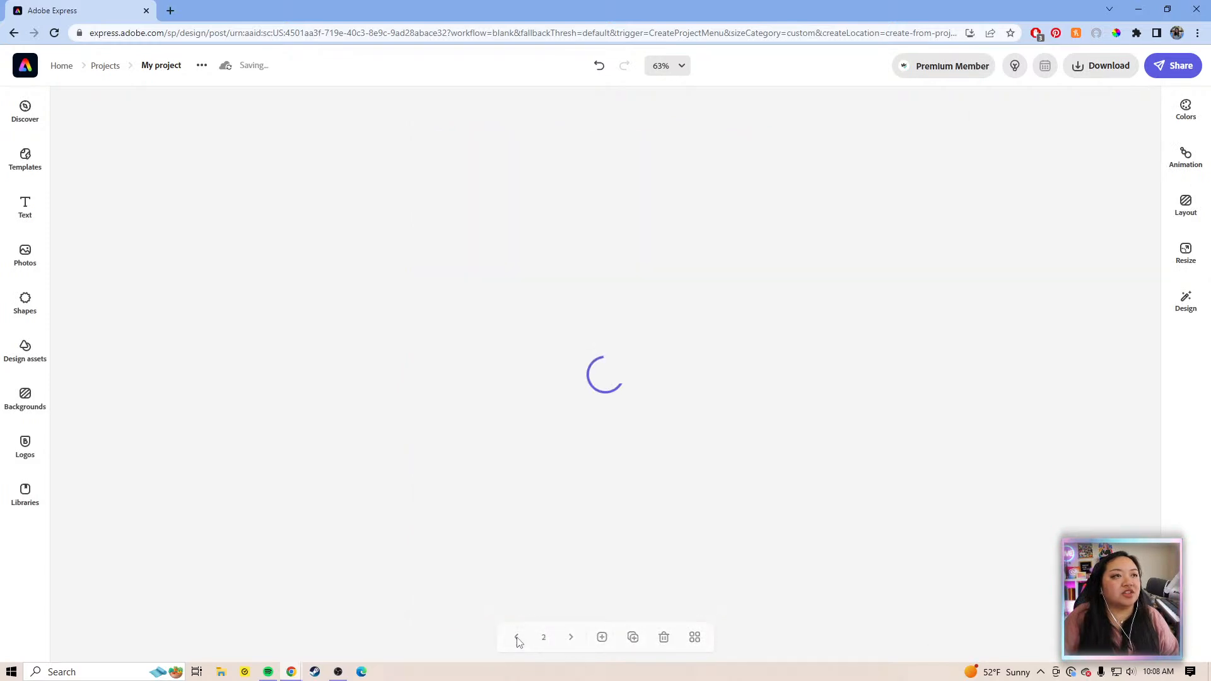
left_click(516, 638)
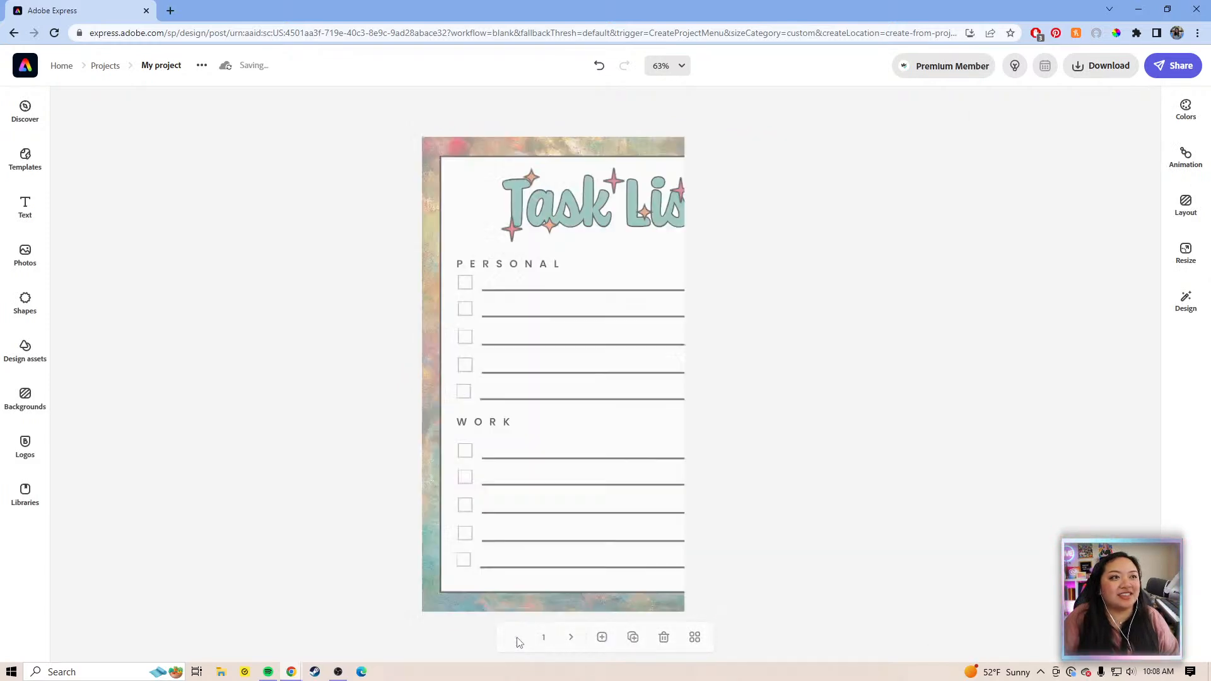
left_click(623, 399)
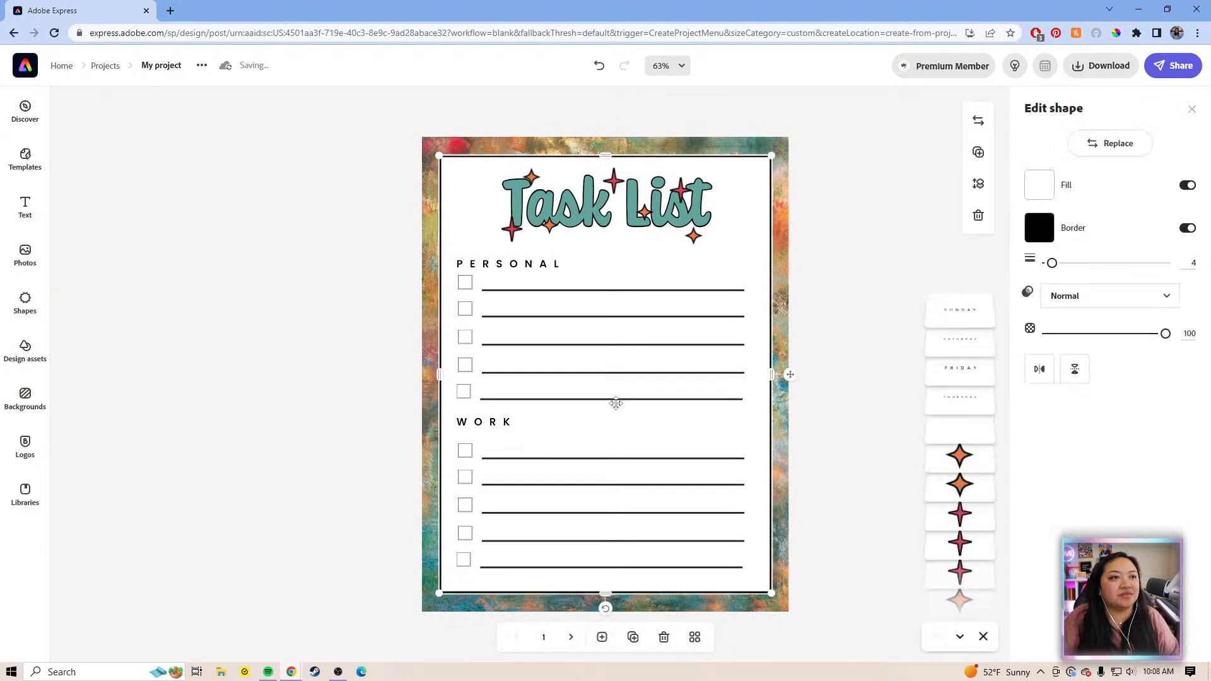
left_click(625, 398)
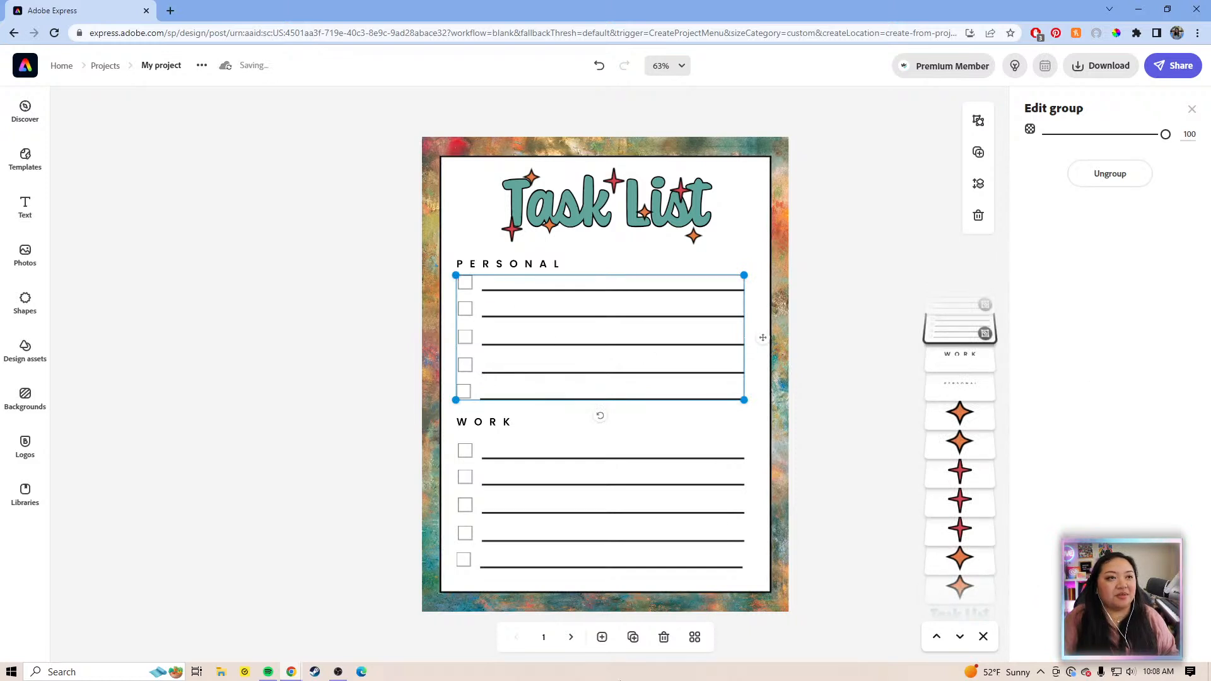
left_click(695, 637)
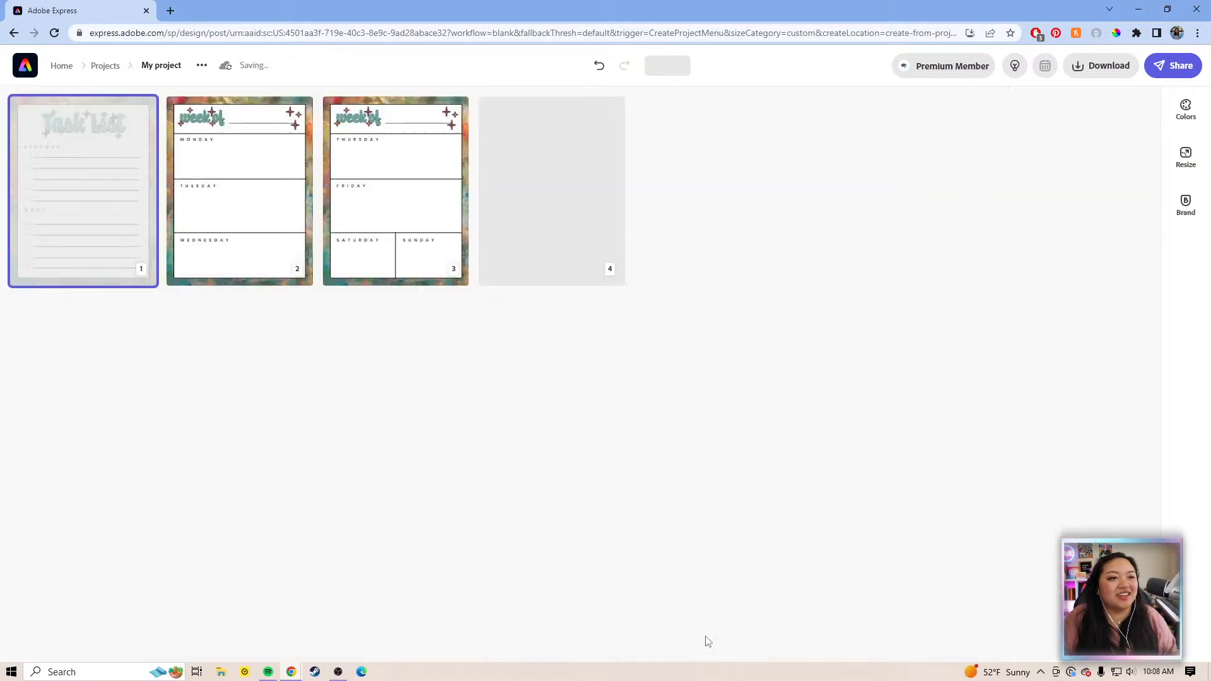
left_click(570, 215)
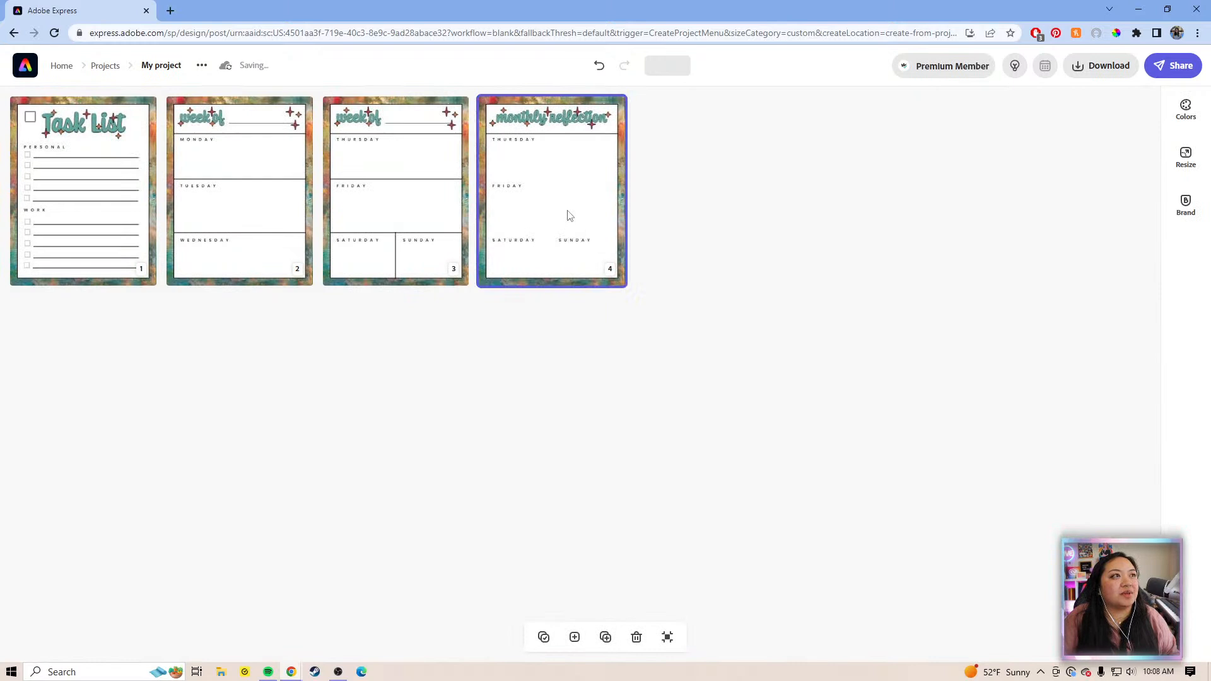
double_click(570, 216)
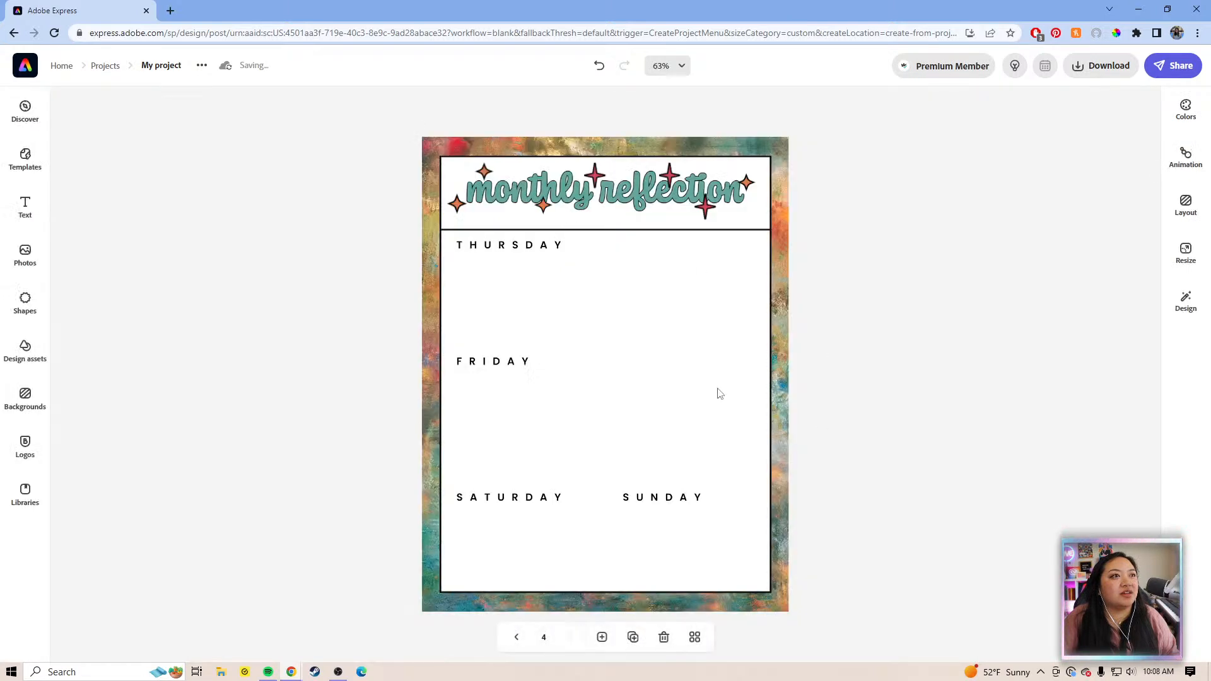
- Delete the Friday, Saturday and Sunday headings from the monthly reflection page
left_click(517, 362)
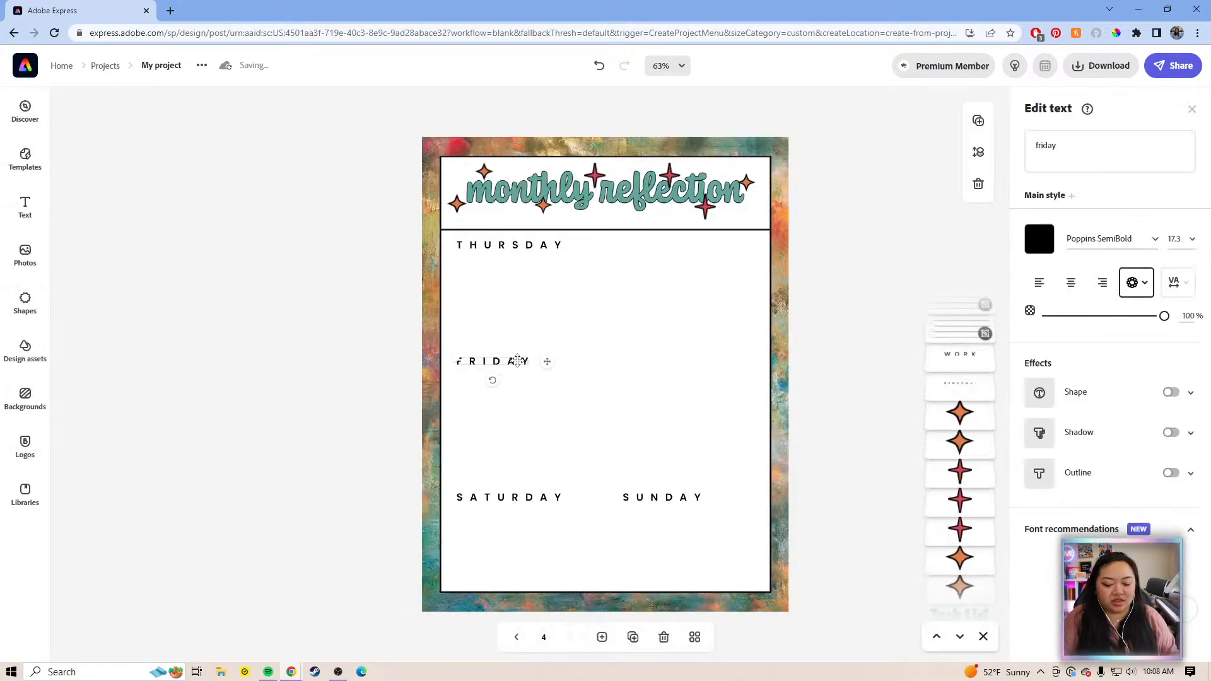
key("Escape")
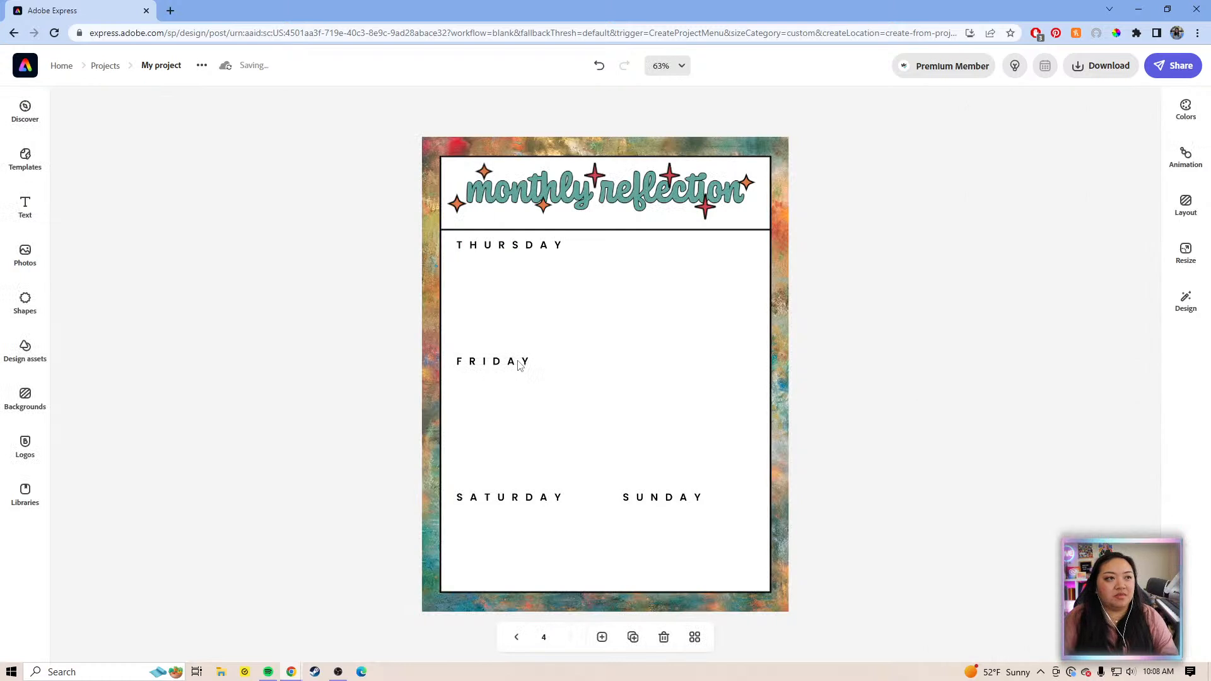
left_click(521, 500)
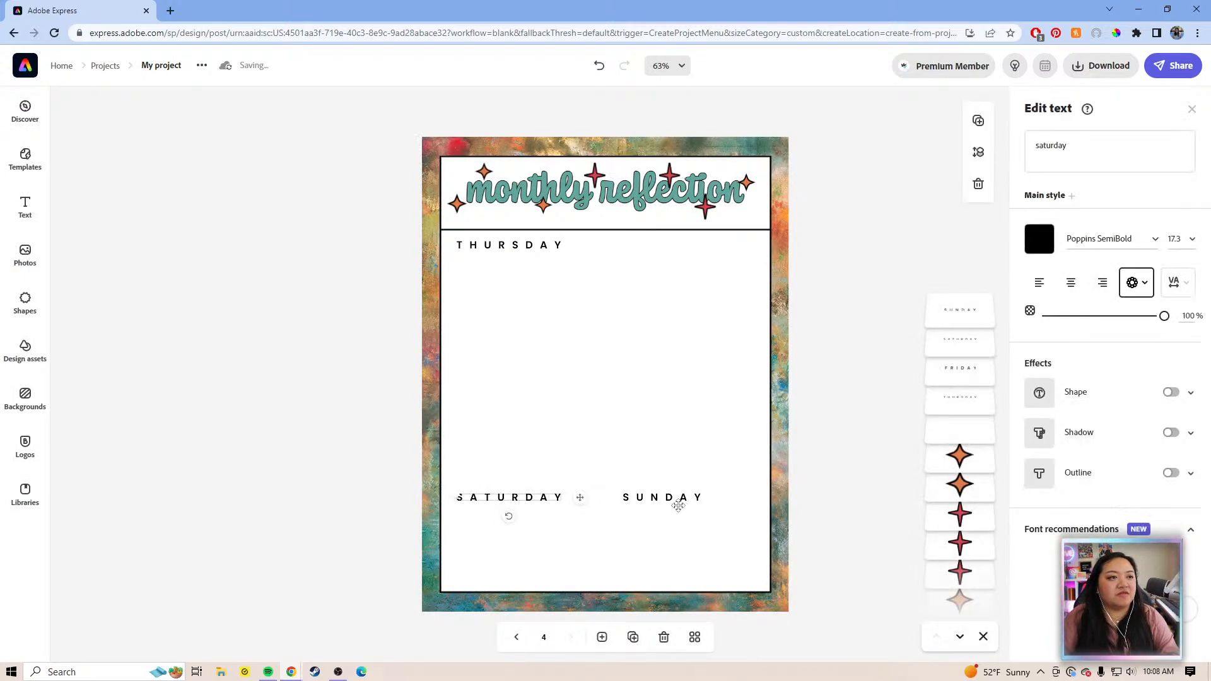
key("Escape")
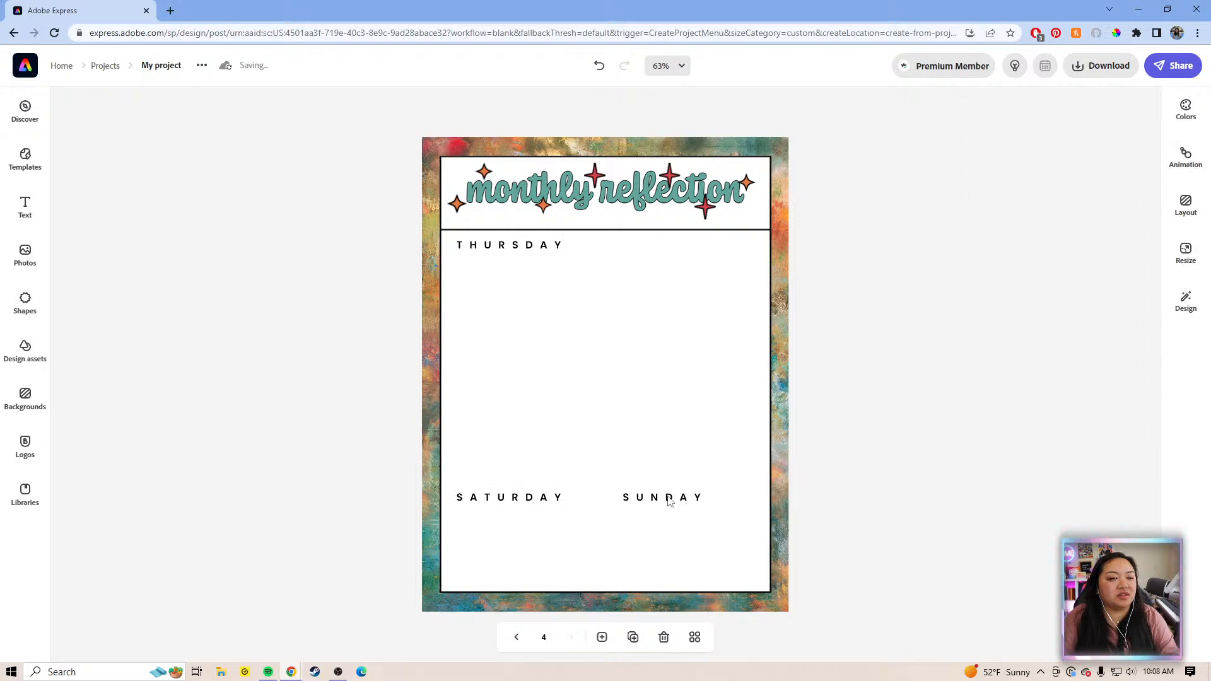
left_click(668, 499)
key("Escape")
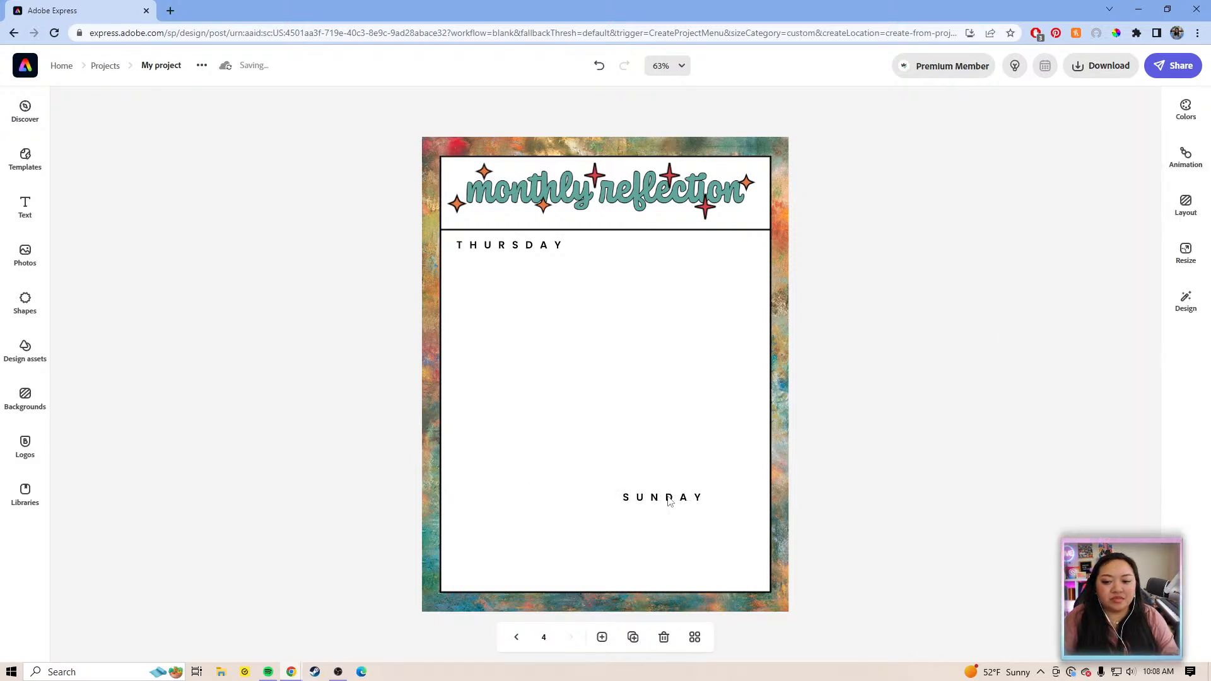
left_click(669, 498)
key("Delete")
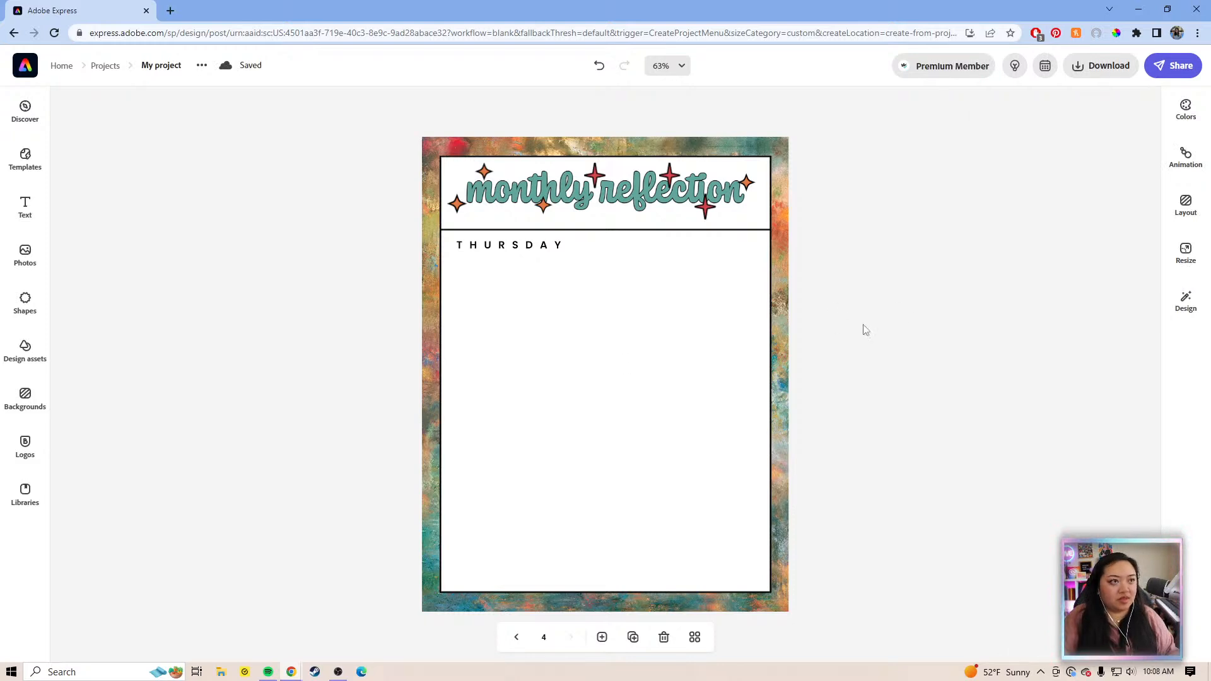
- Paste the copied five-line checklist group beneath the Thursday heading
left_click(570, 318)
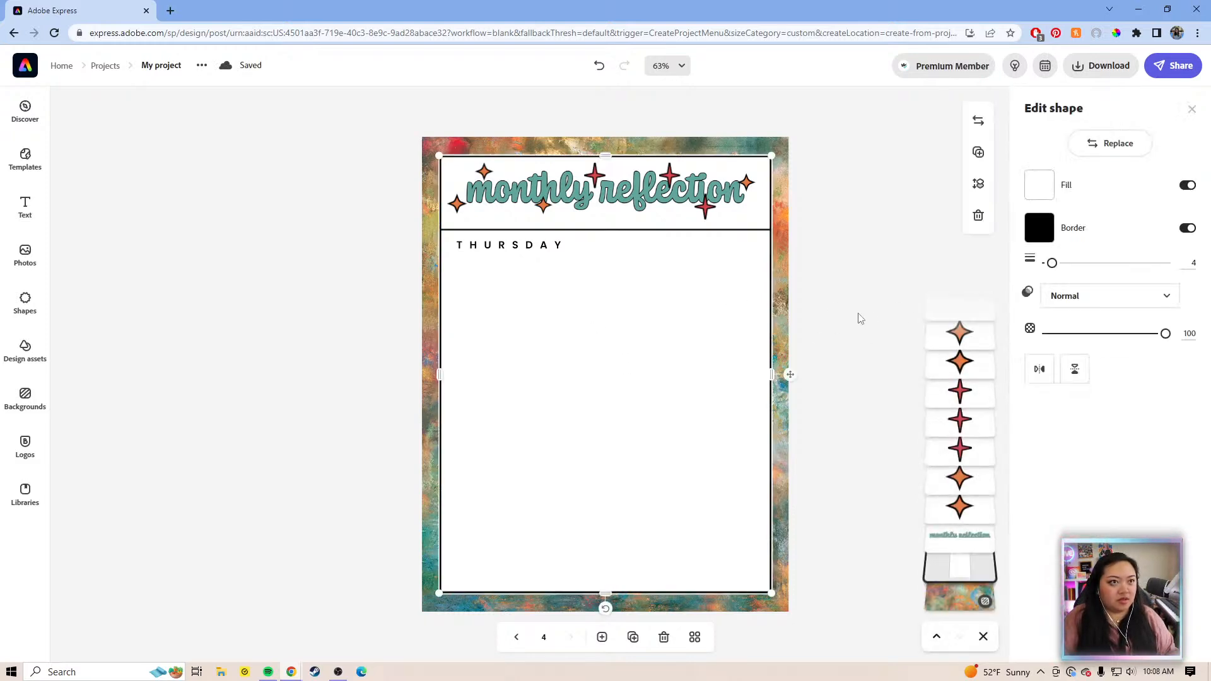
left_click(860, 313)
key("ctrl+v")
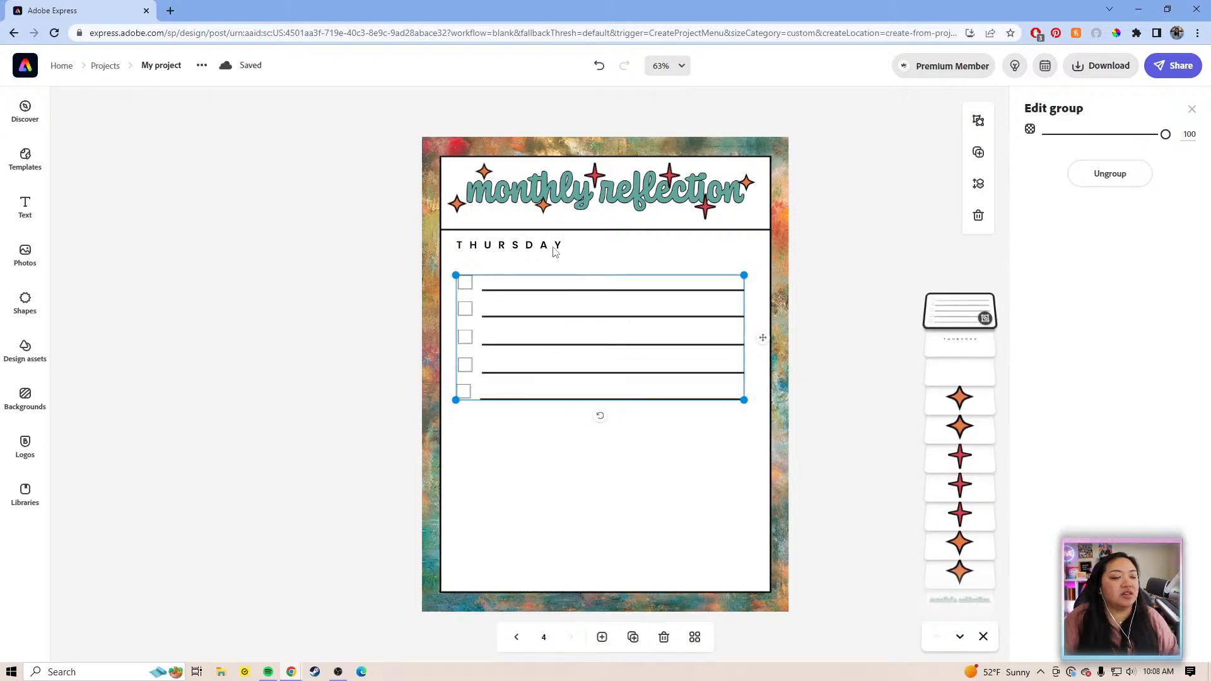
- Reduce the Thursday heading's letter spacing to its minimum
left_click(555, 247)
left_click(1072, 147)
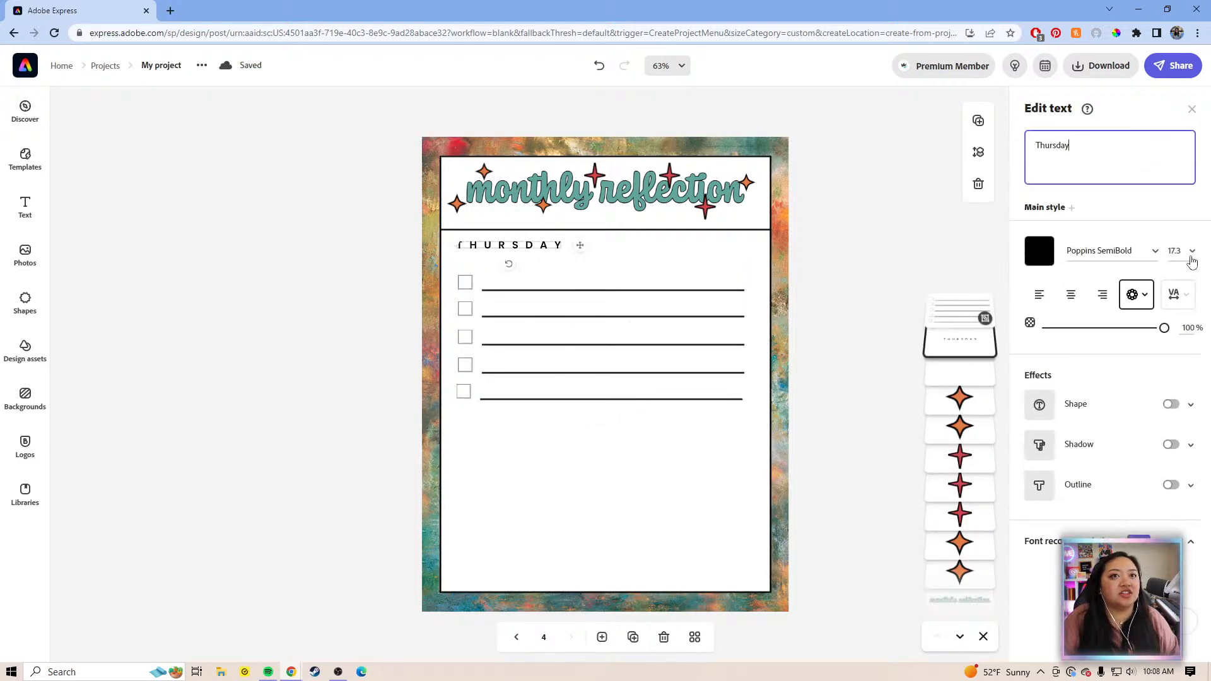
left_click(1187, 252)
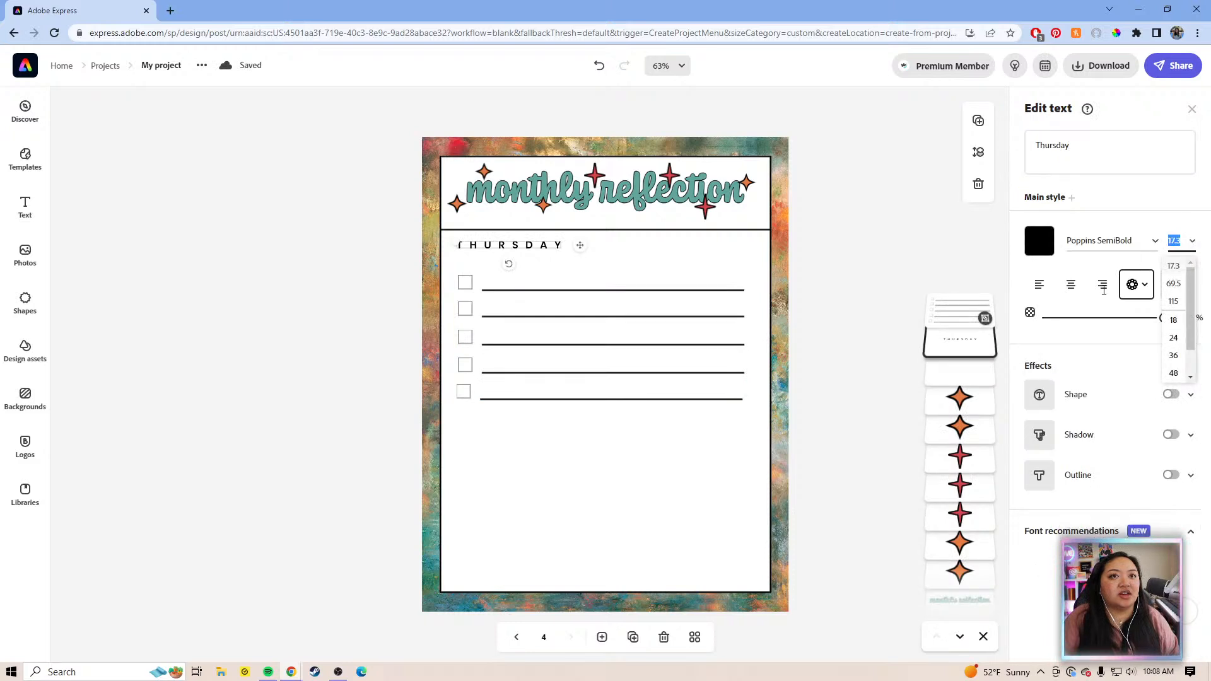
left_click(1111, 261)
left_click(1176, 282)
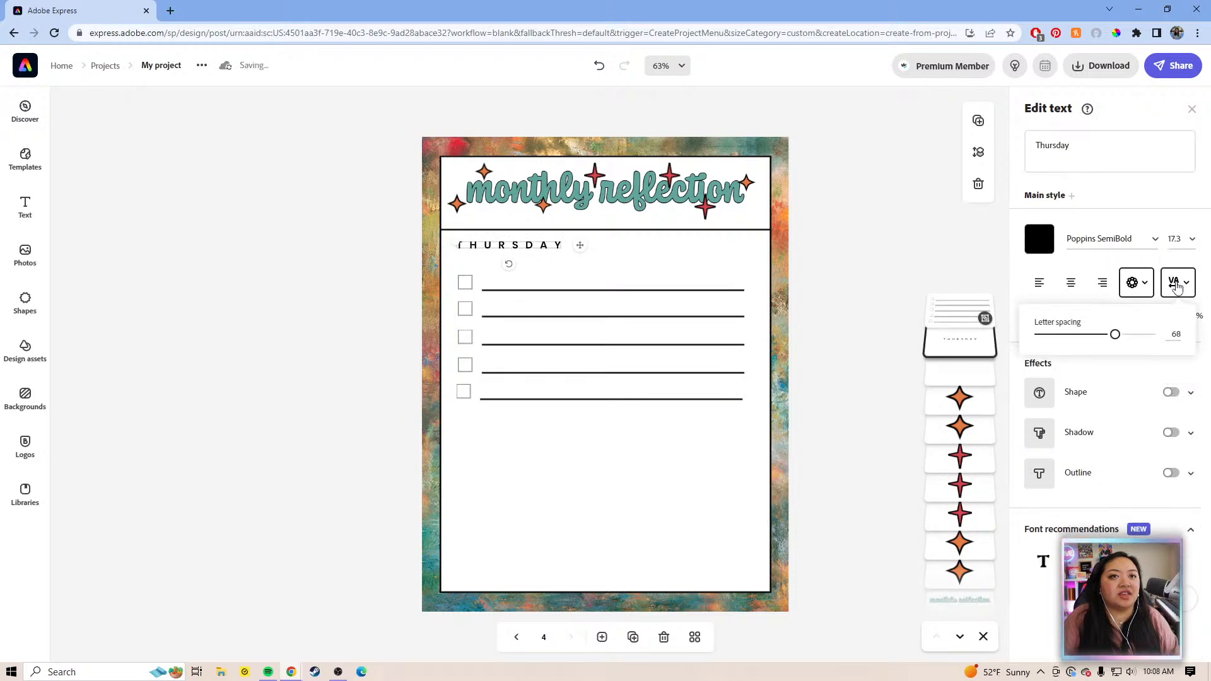
left_click_drag(1100, 338, 1032, 342)
- Replace the Thursday heading text with "What was the most memorable thing that happened this month?"
left_click(1091, 143)
left_click_drag(1090, 143, 1036, 145)
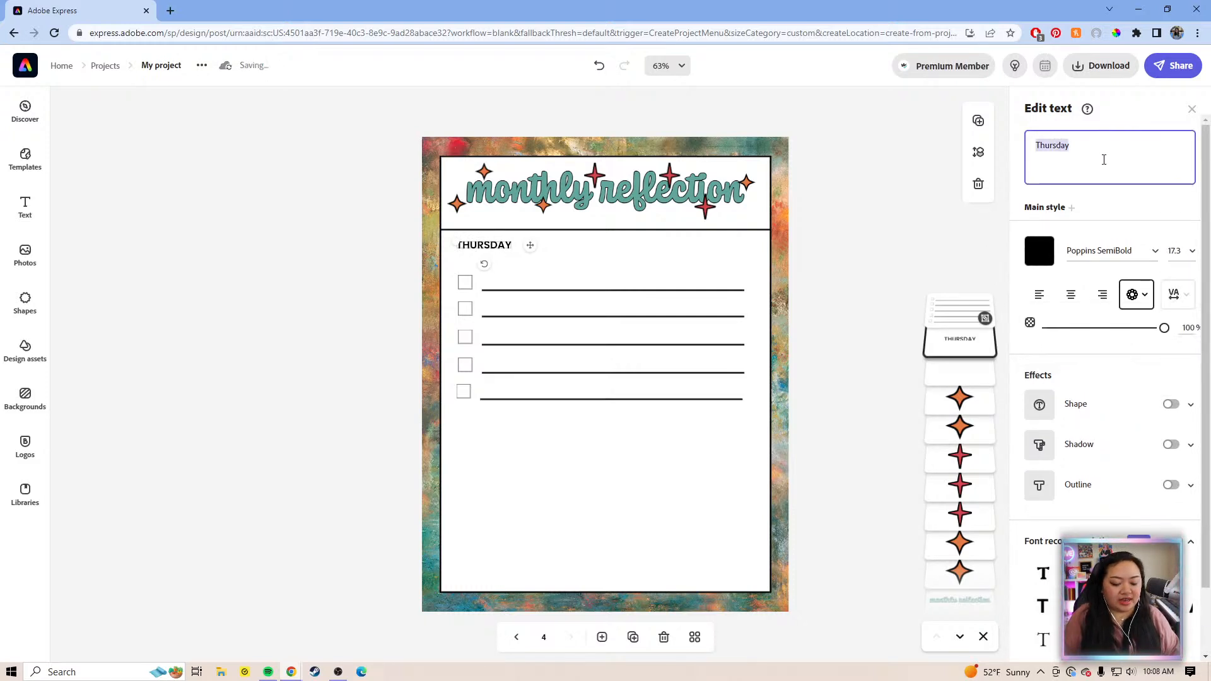
type("Wha")
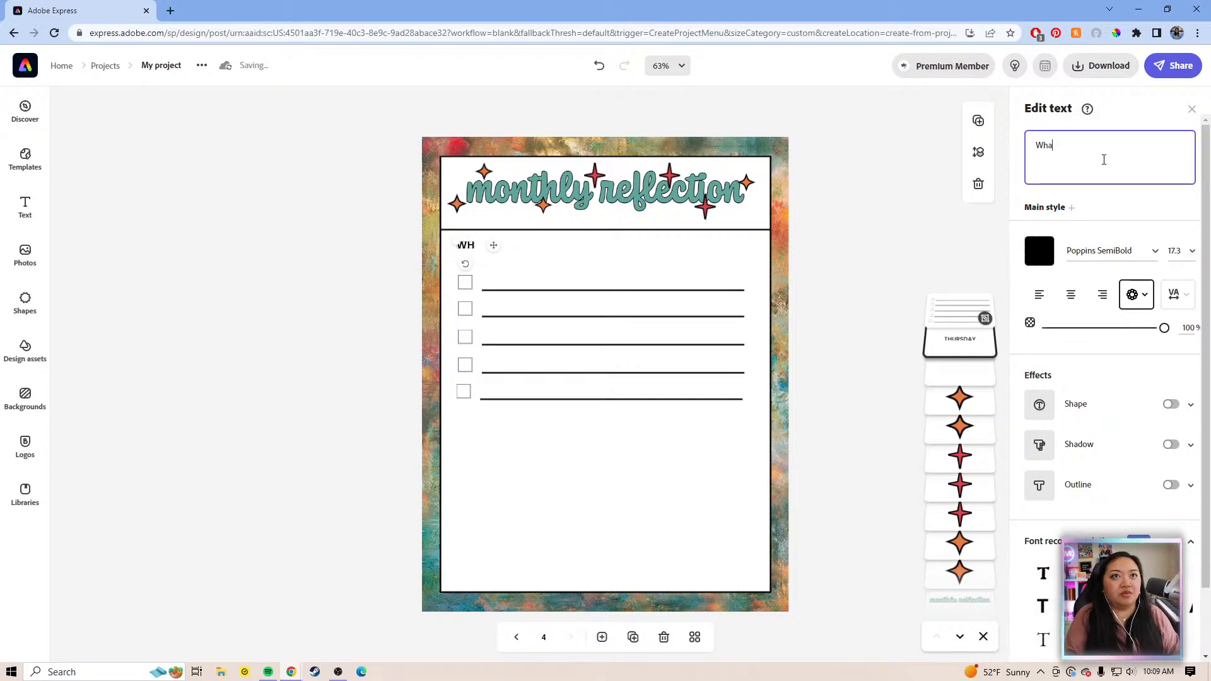
type("t was the m")
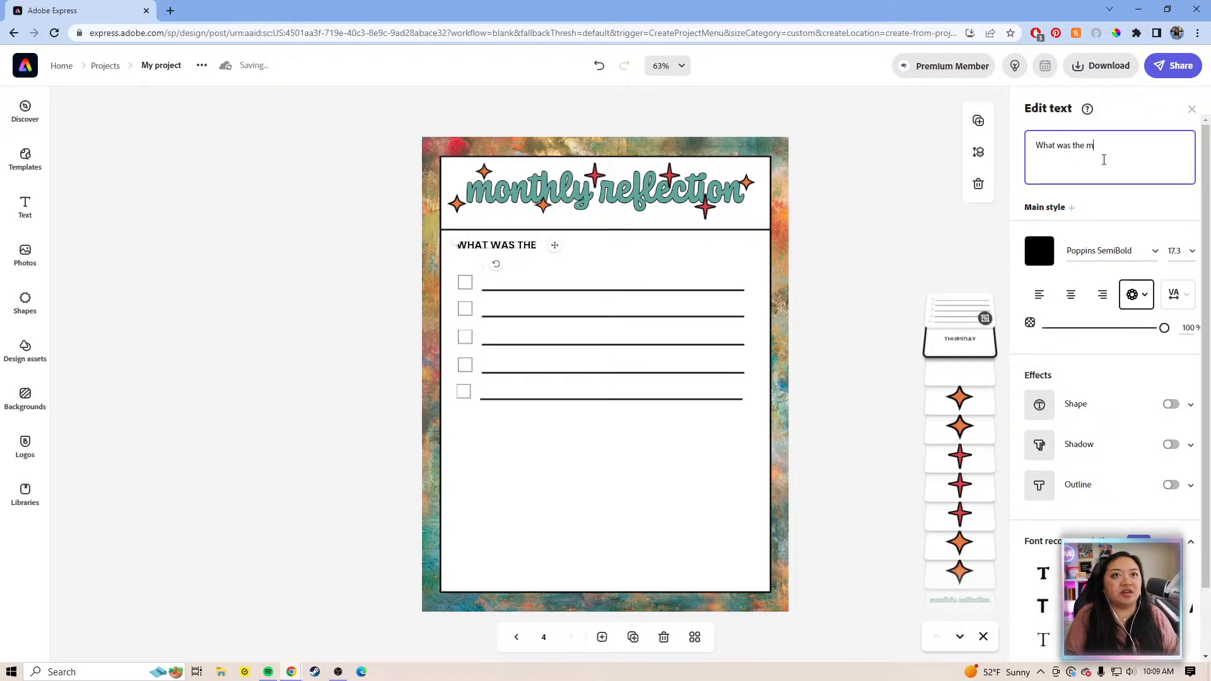
type("ost mem")
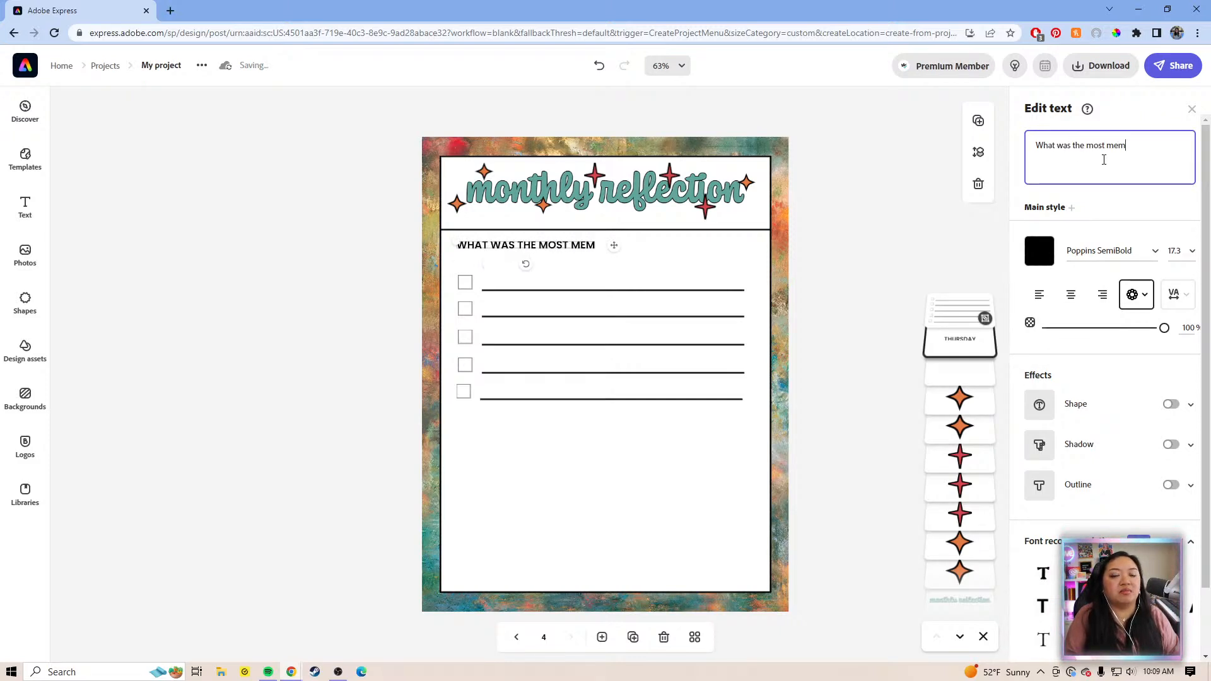
type("orable thi")
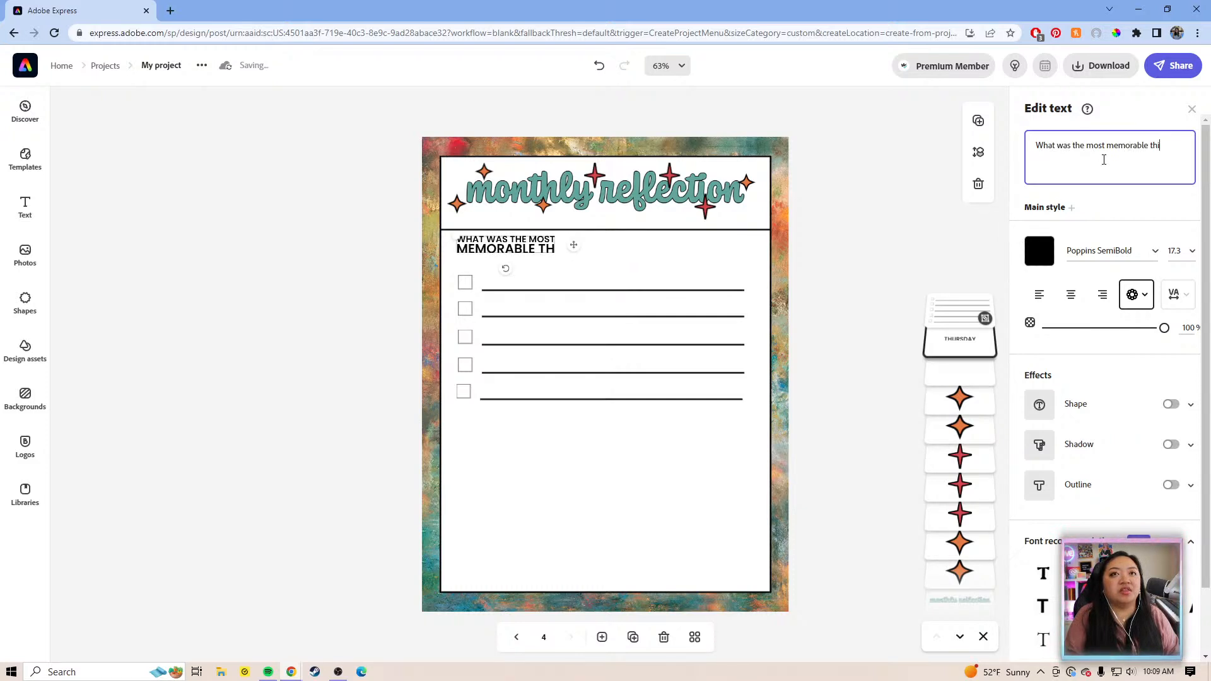
type("ng that")
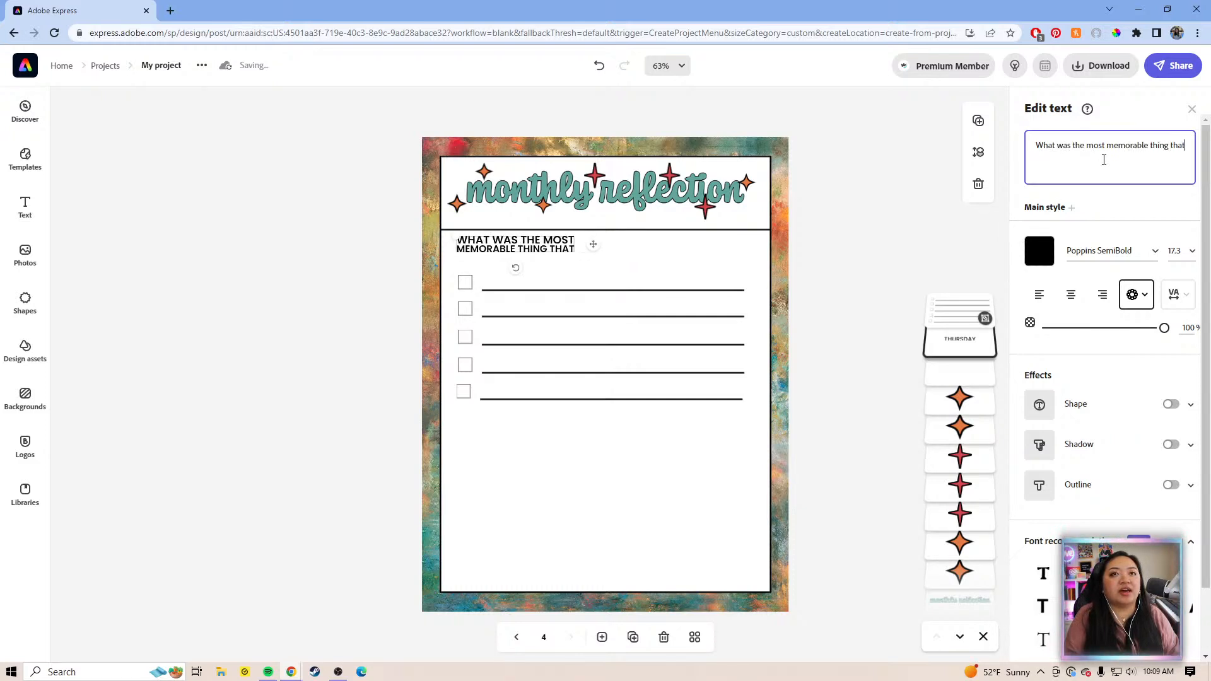
type(" happened this month?")
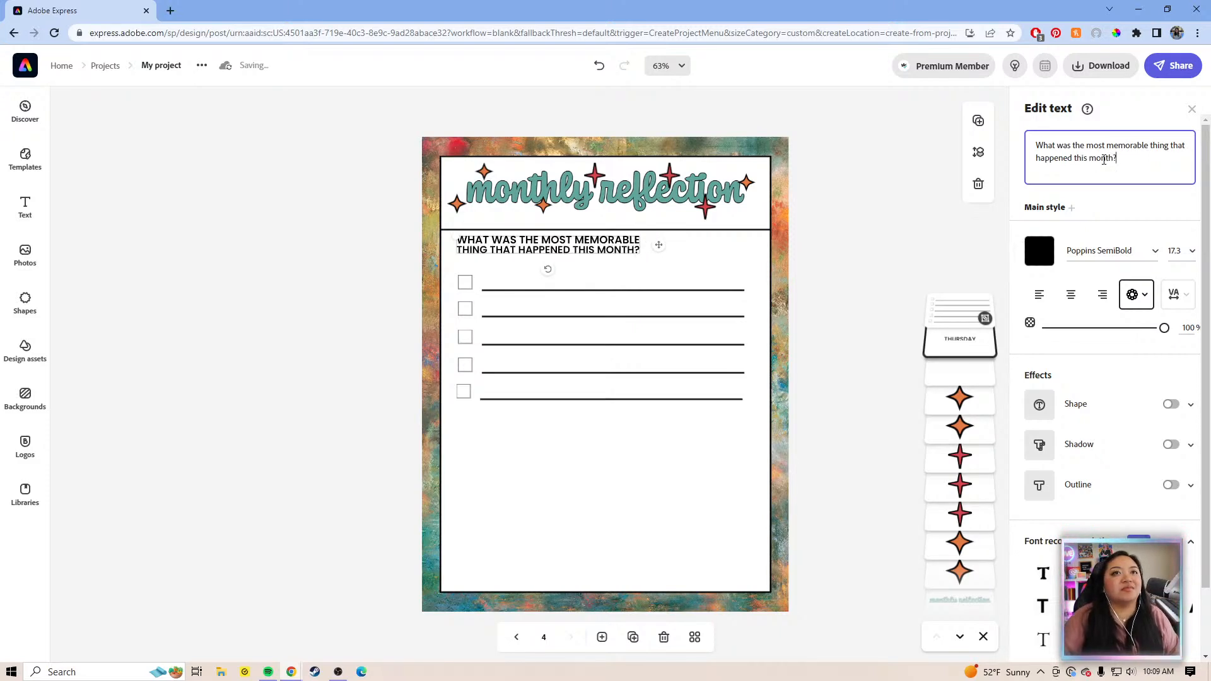
- Change the reflection question to "What was your highlight of this month?"
left_click_drag(1130, 157, 1081, 148)
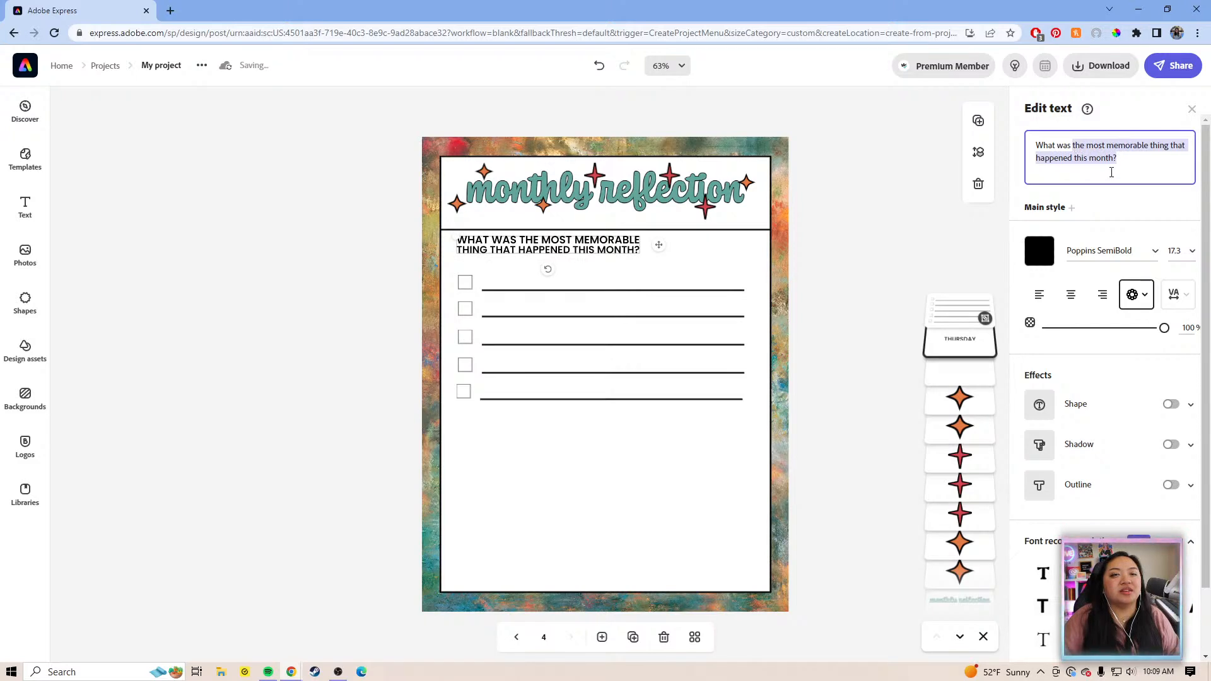
type("y")
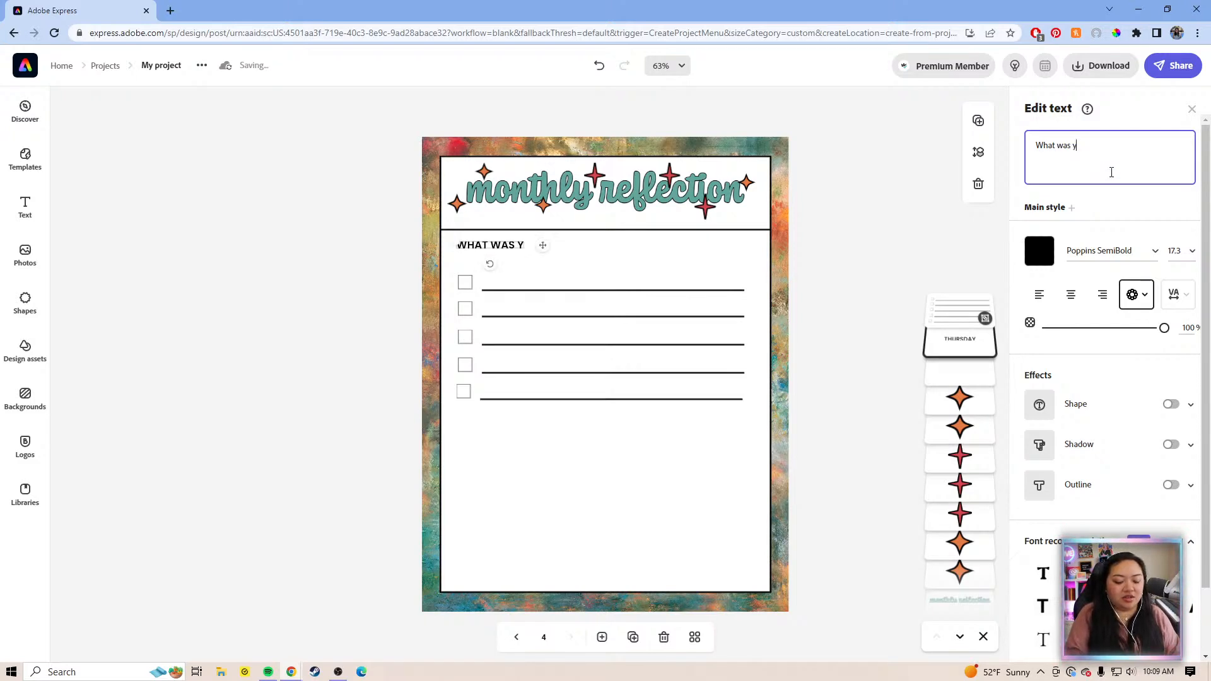
type("our high")
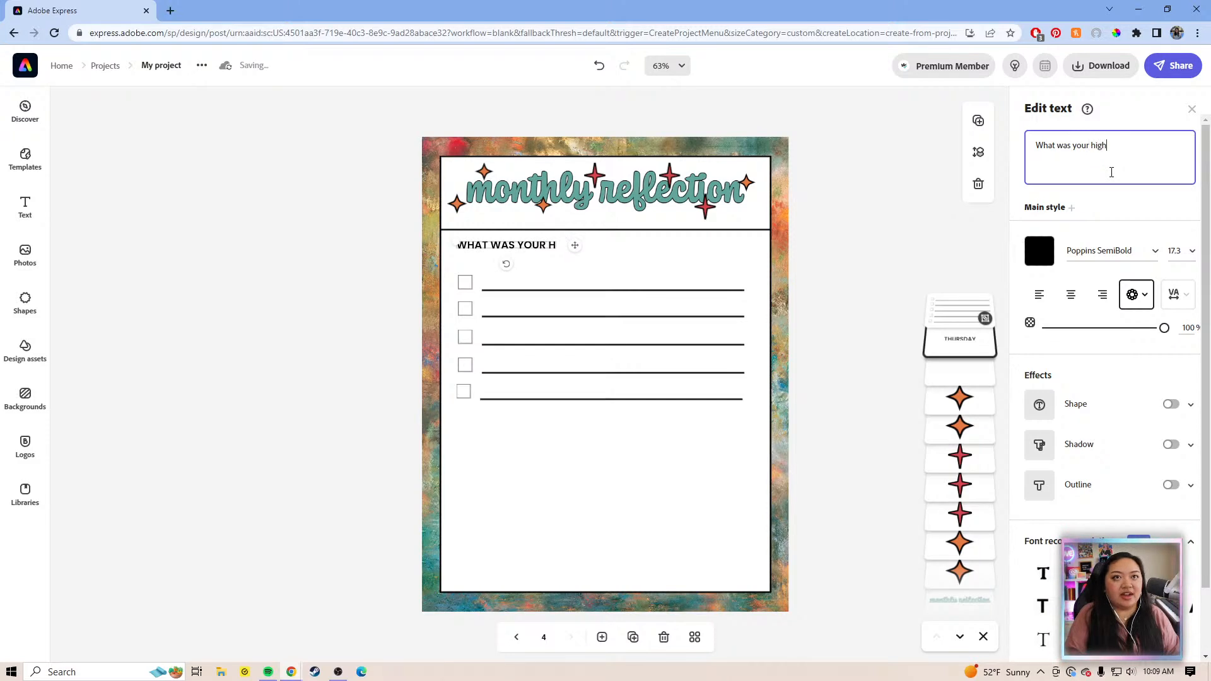
type("light of this month?")
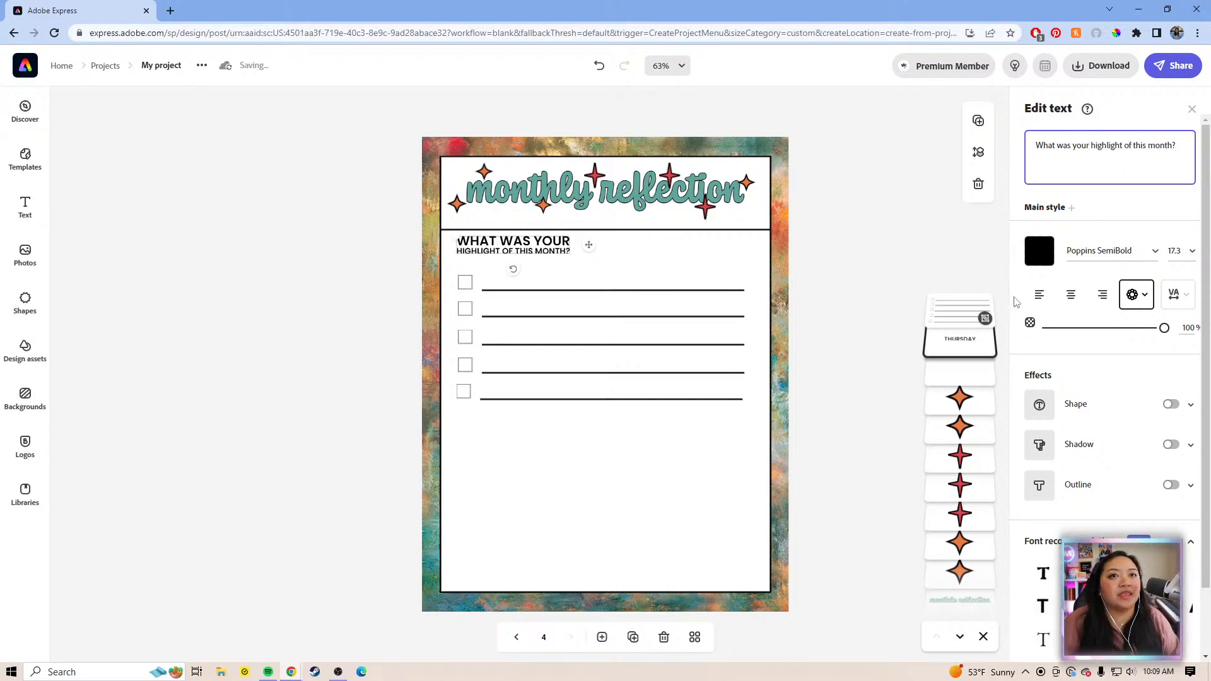
- Left-align the question, fit it on a single line and align it with the checklist's left edge
left_click(1042, 302)
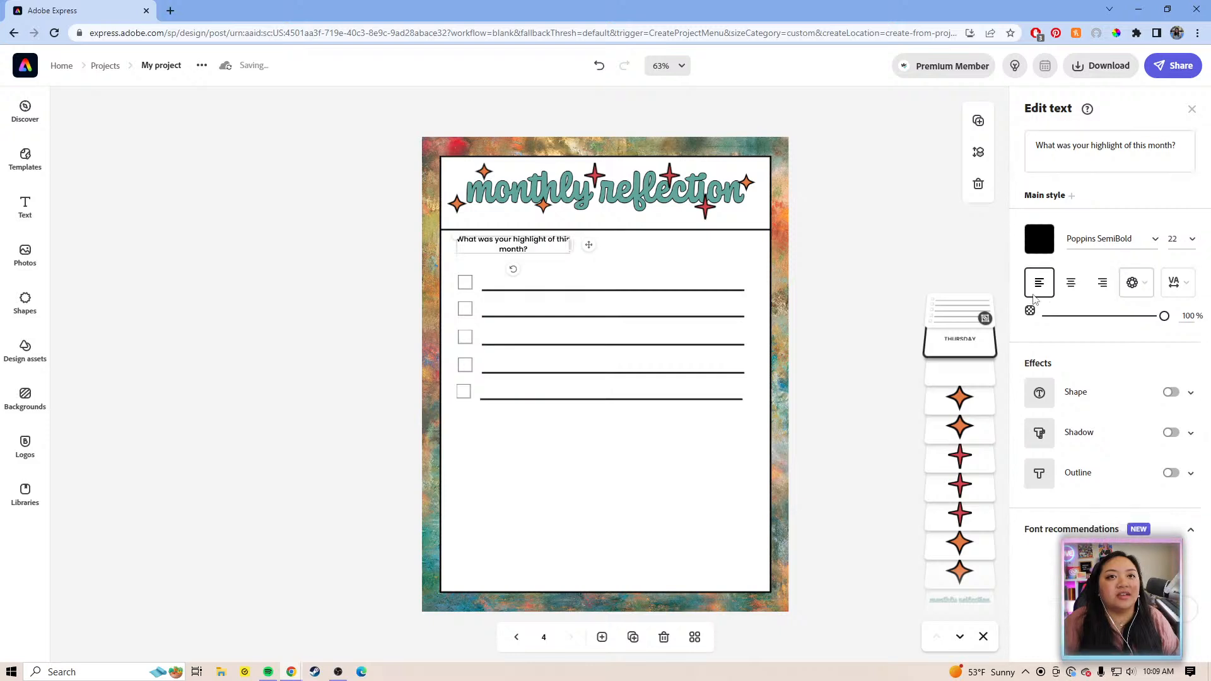
left_click_drag(667, 251, 746, 251)
left_click_drag(613, 241, 618, 255)
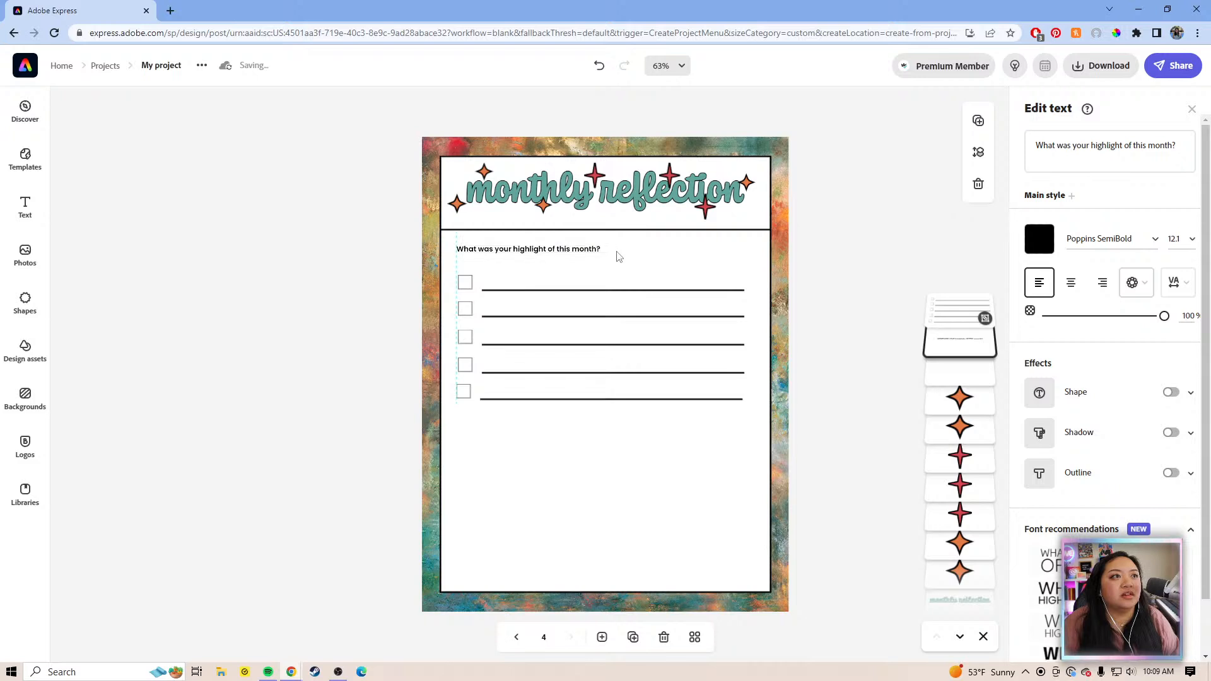
- Ungroup the five-line checklist into separate rows
left_click(465, 283)
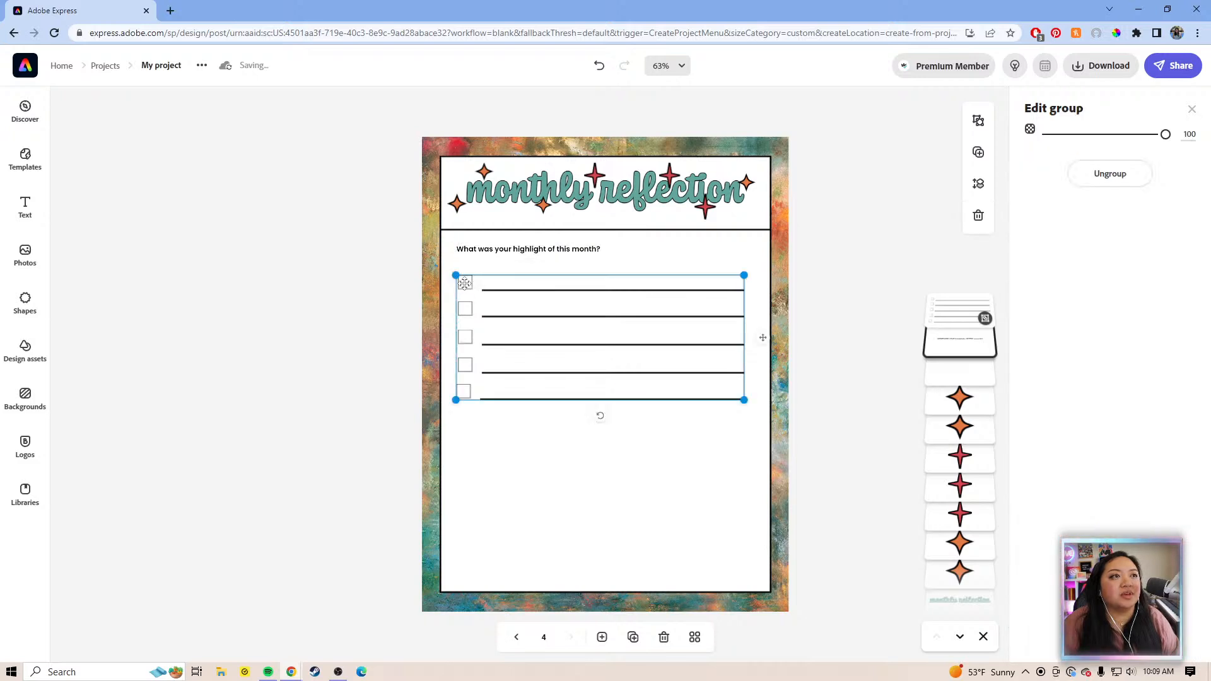
left_click(1141, 183)
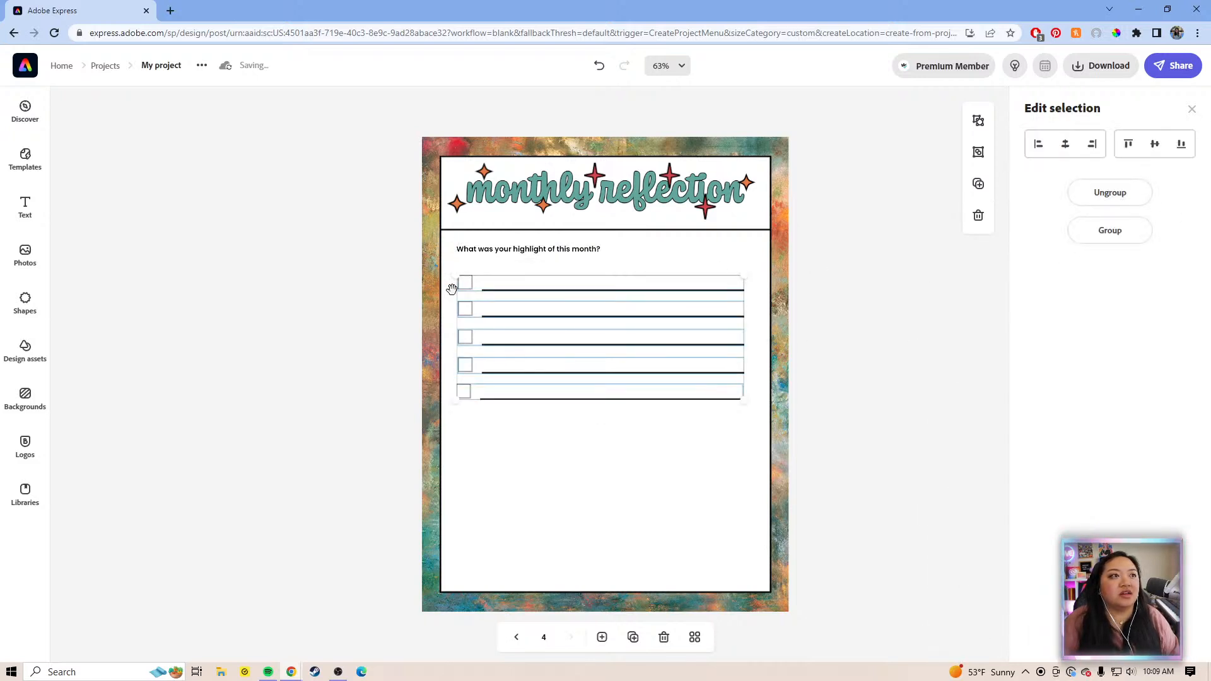
left_click(380, 314)
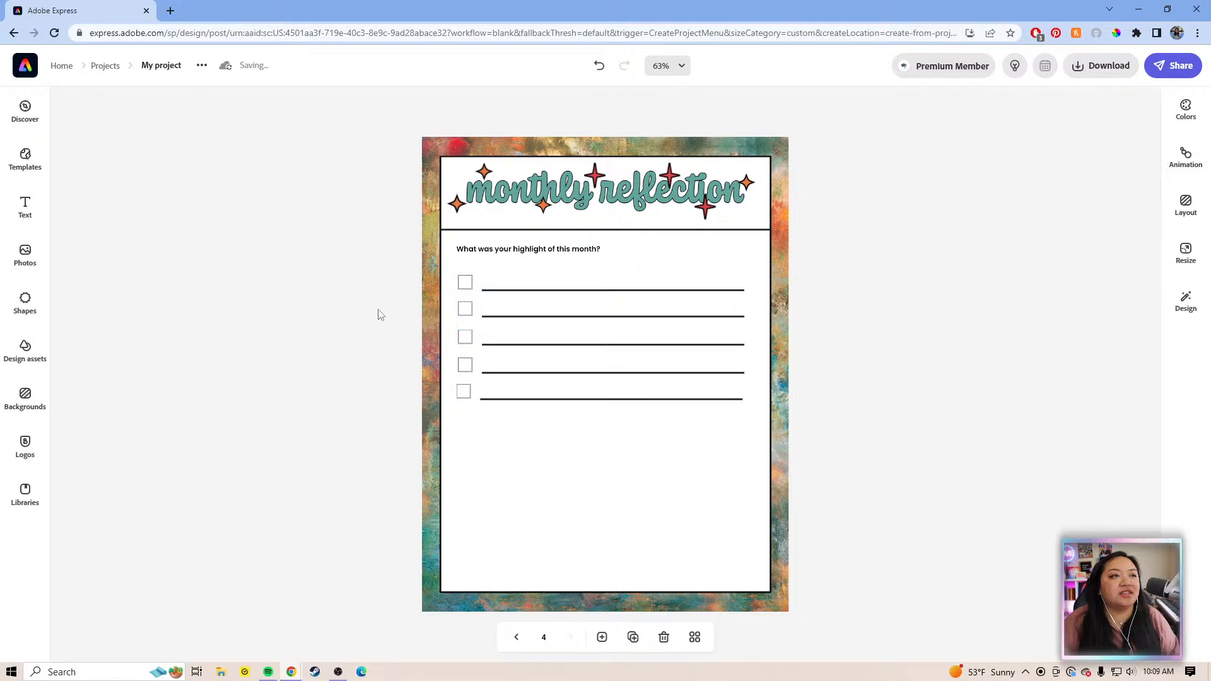
- Ungroup the first checklist row and delete its checkbox, keeping the writing line
left_click(468, 285)
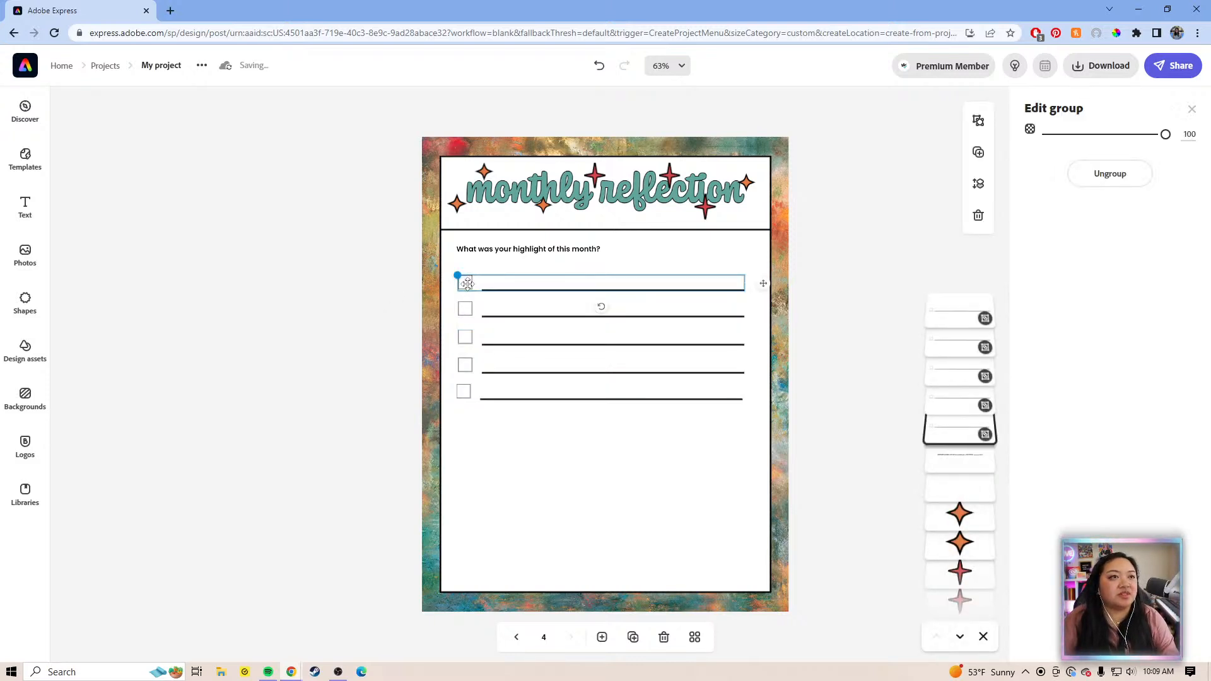
left_click(1110, 174)
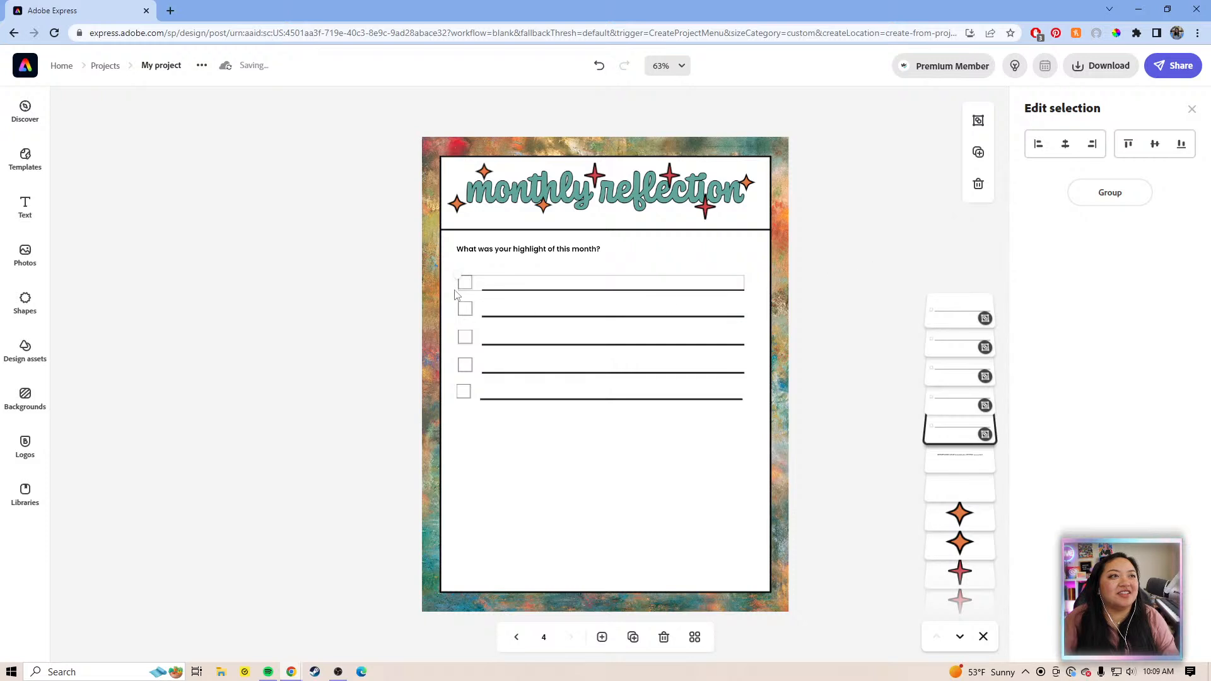
left_click(725, 273)
left_click(464, 284)
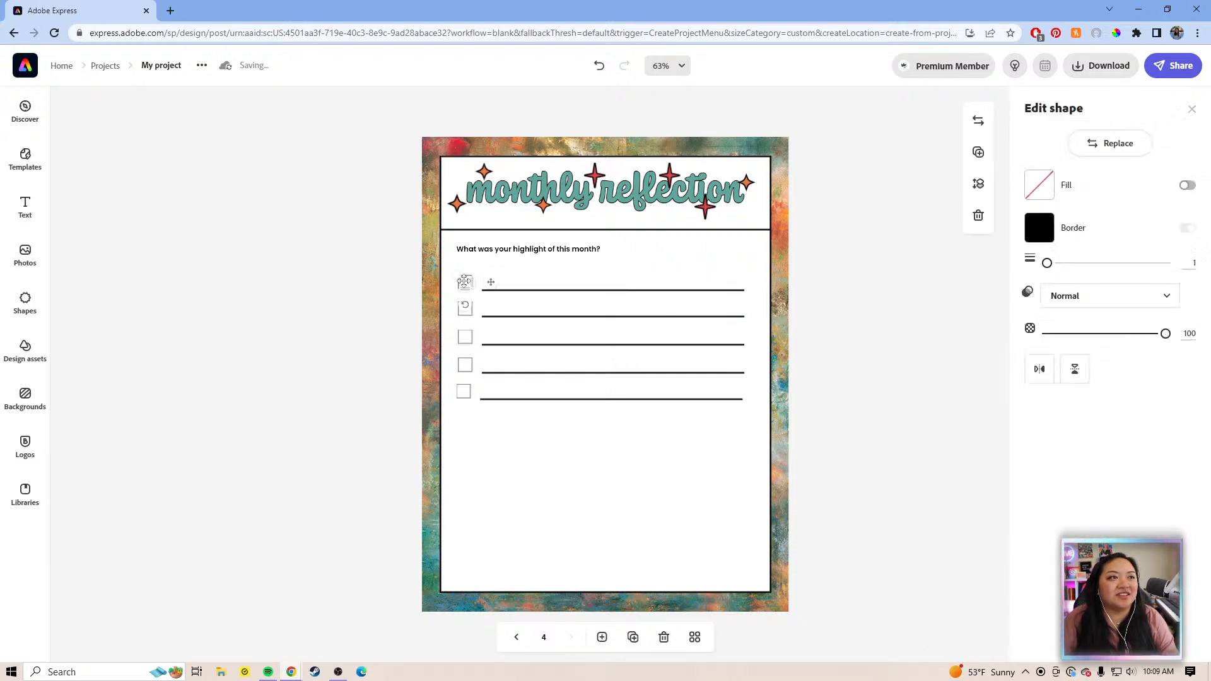
key("Delete")
- Delete the checkboxes from the remaining four checklist rows, keeping their writing lines
left_click(483, 317)
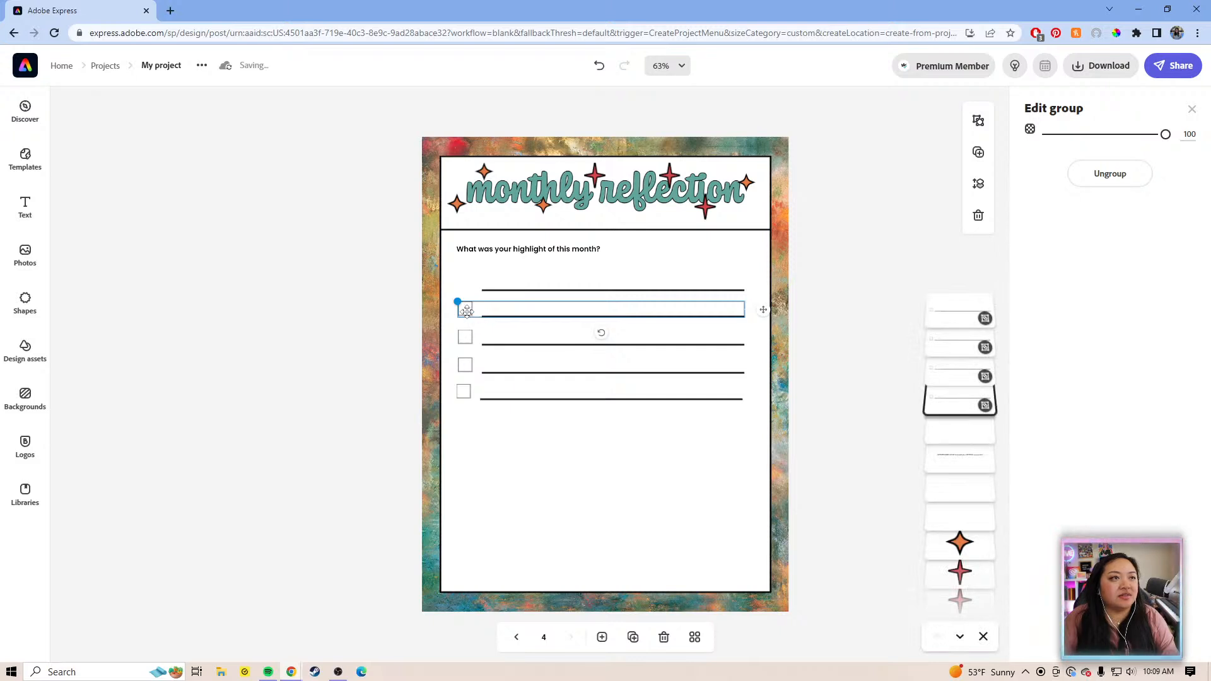
left_click(467, 311)
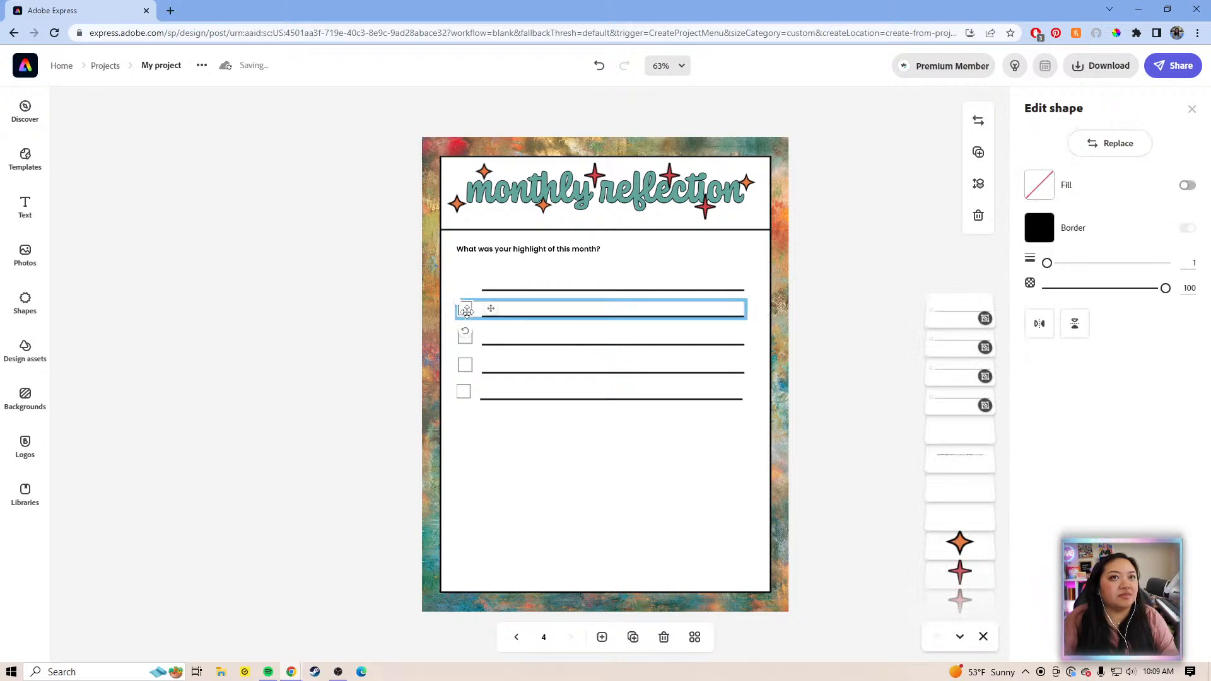
left_click(985, 157)
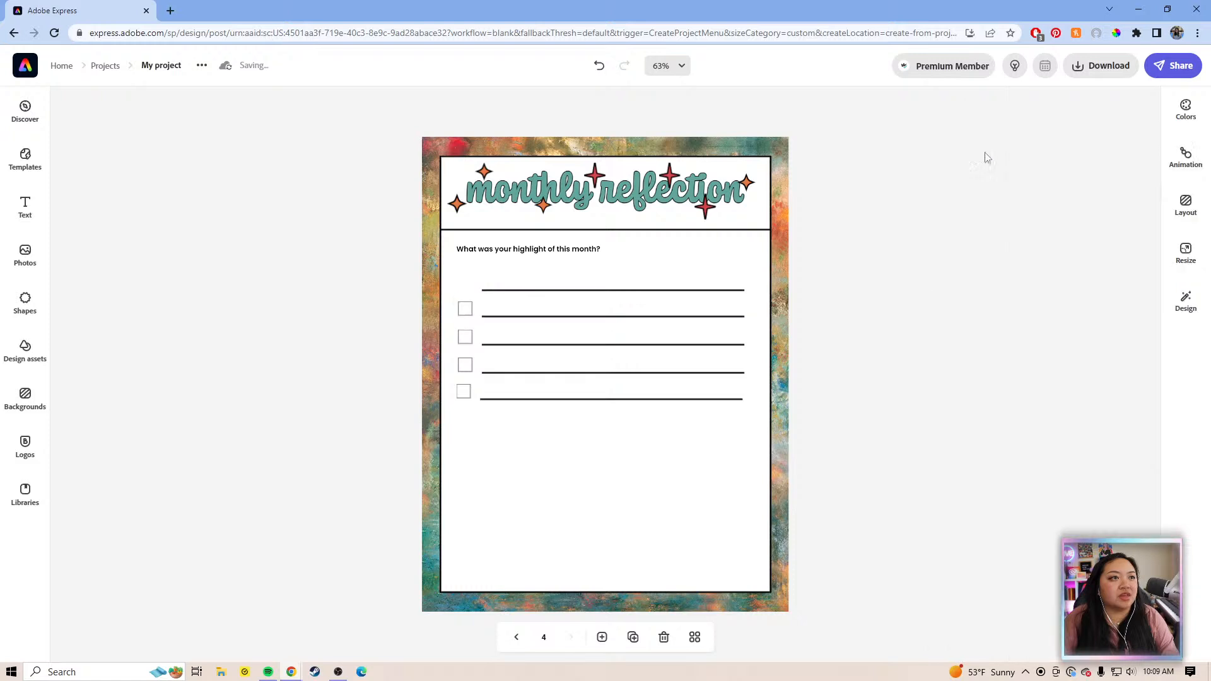
left_click(465, 342)
left_click(464, 342)
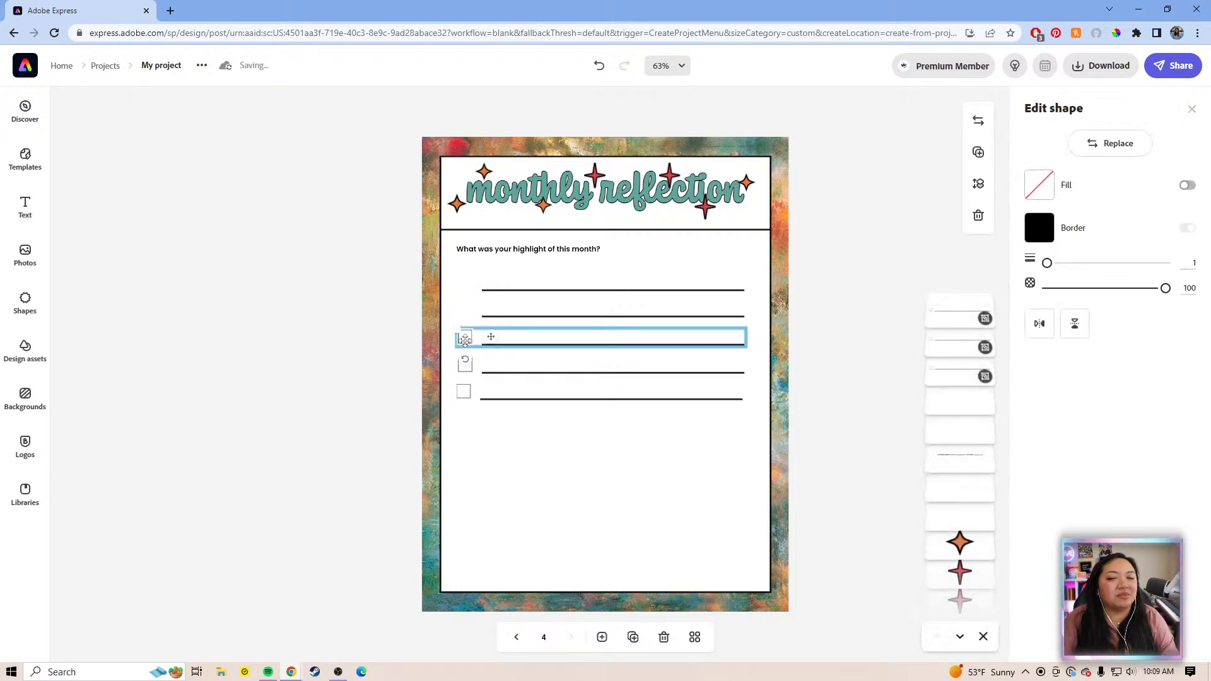
key("Delete")
left_click(464, 365)
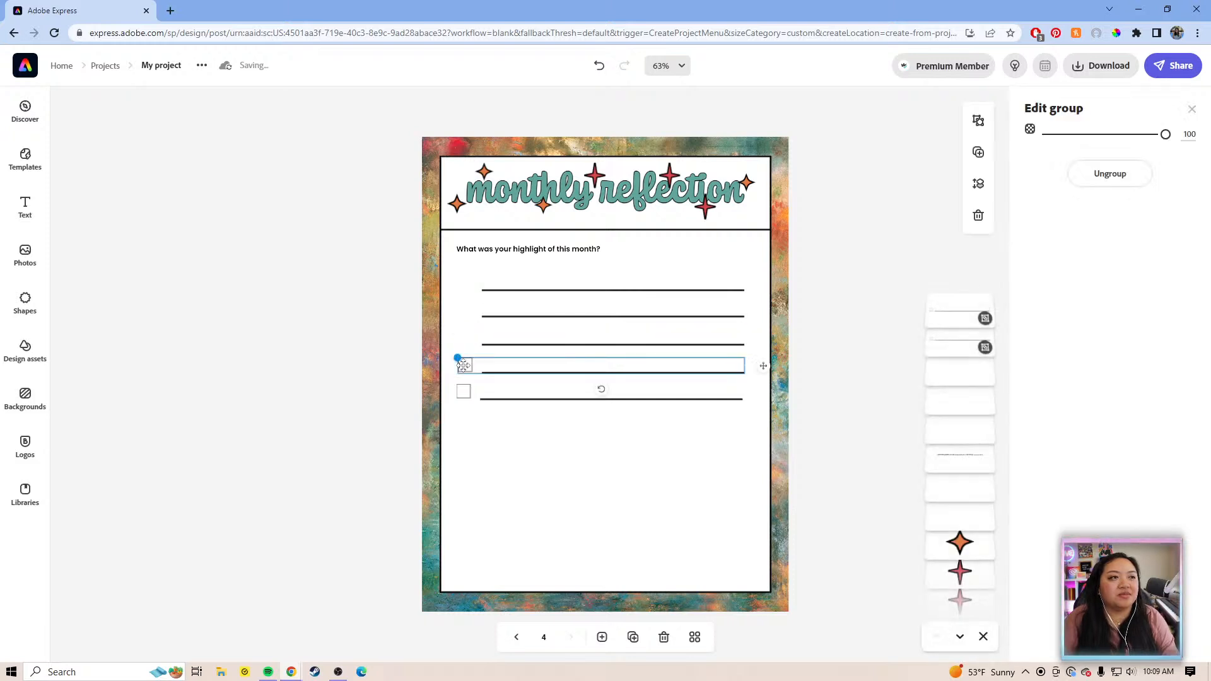
left_click(463, 365)
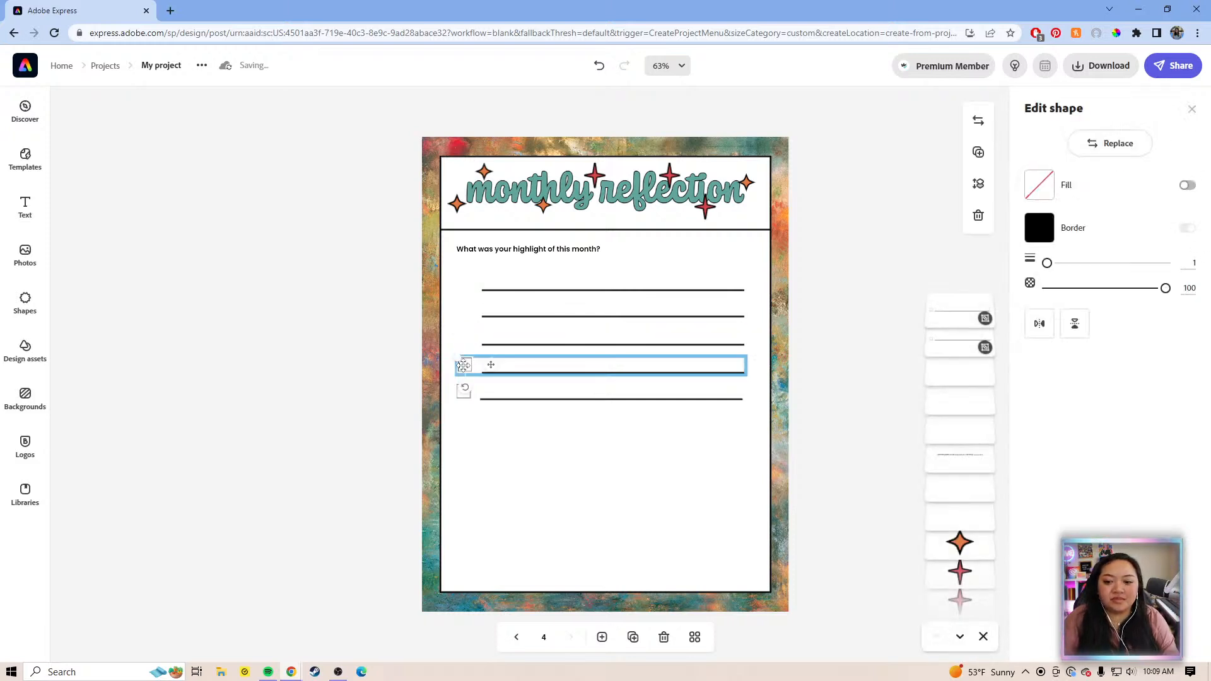
key("Escape")
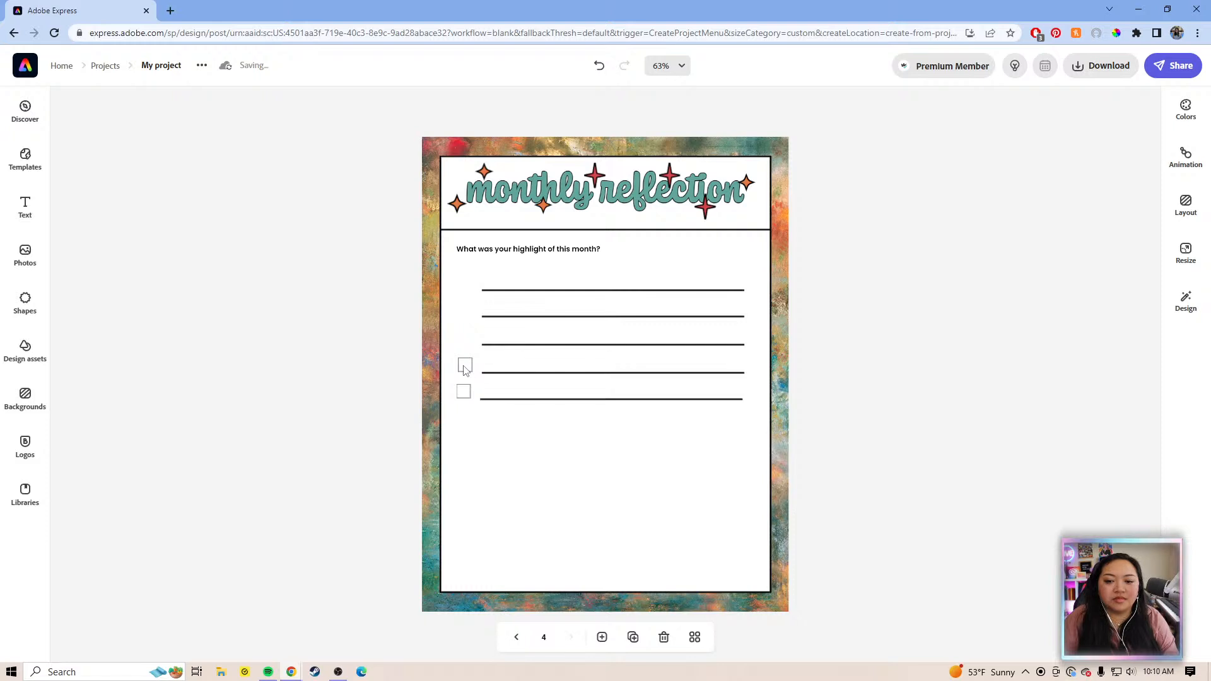
left_click(461, 393)
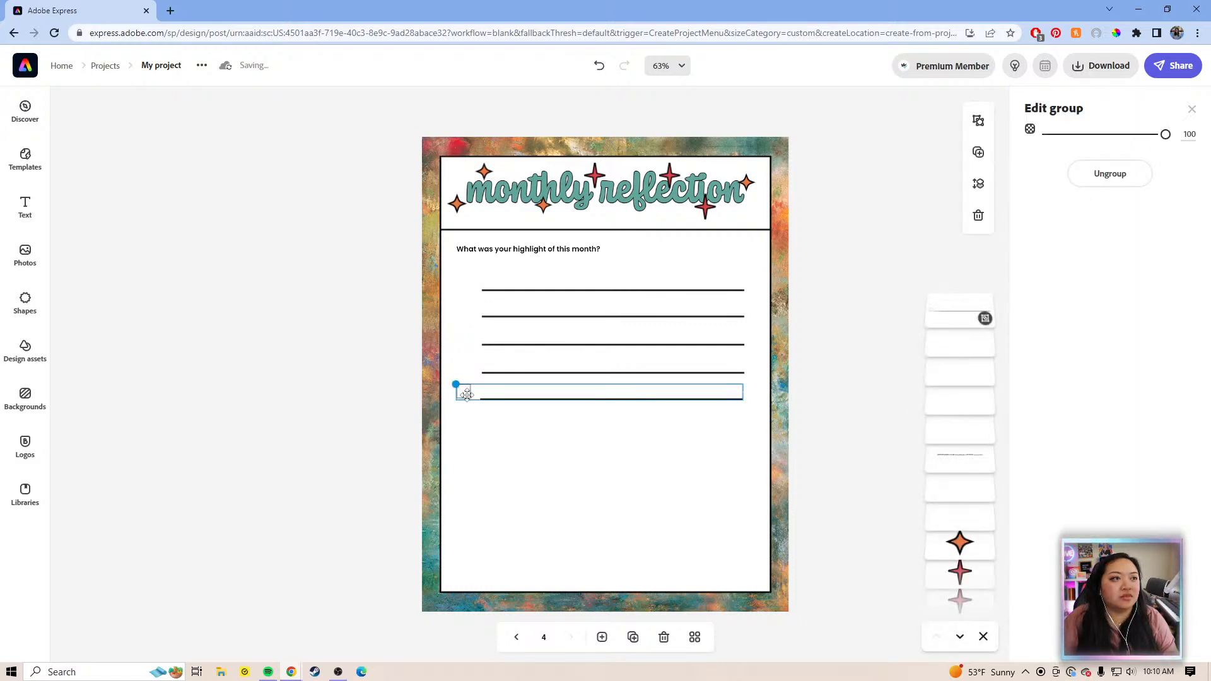
left_click(463, 393)
key("Escape")
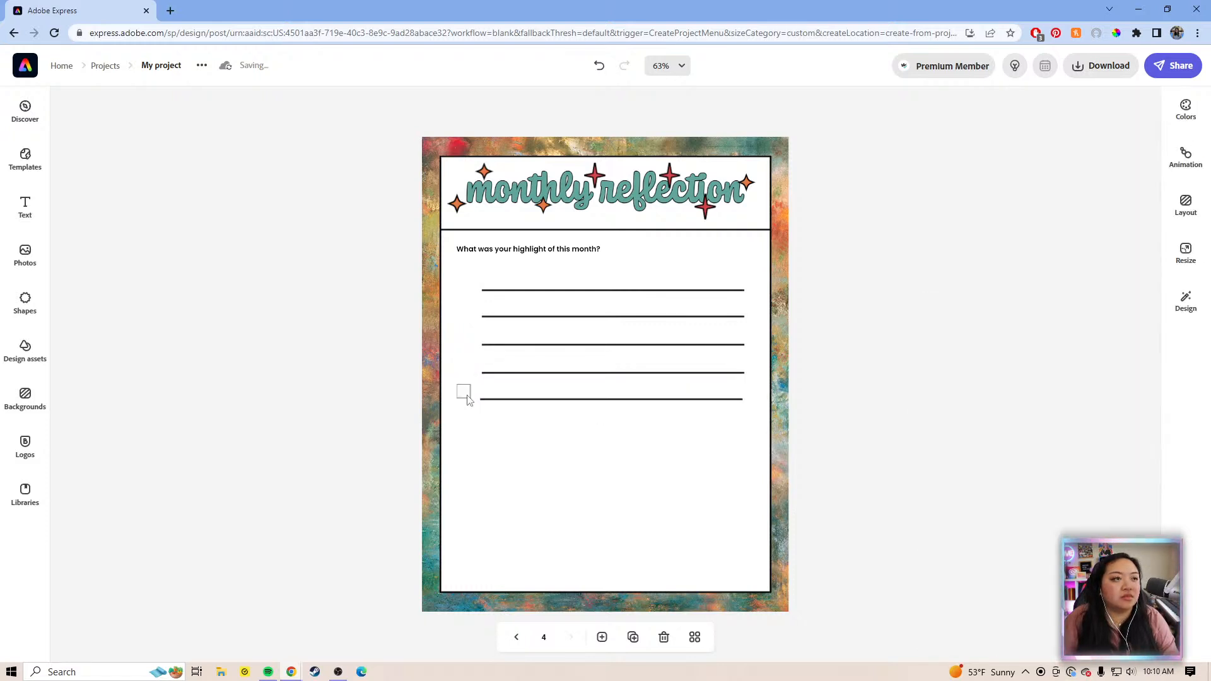
- Extend the first two writing lines to the question's left edge and stack them closely beneath the question
left_click(529, 290)
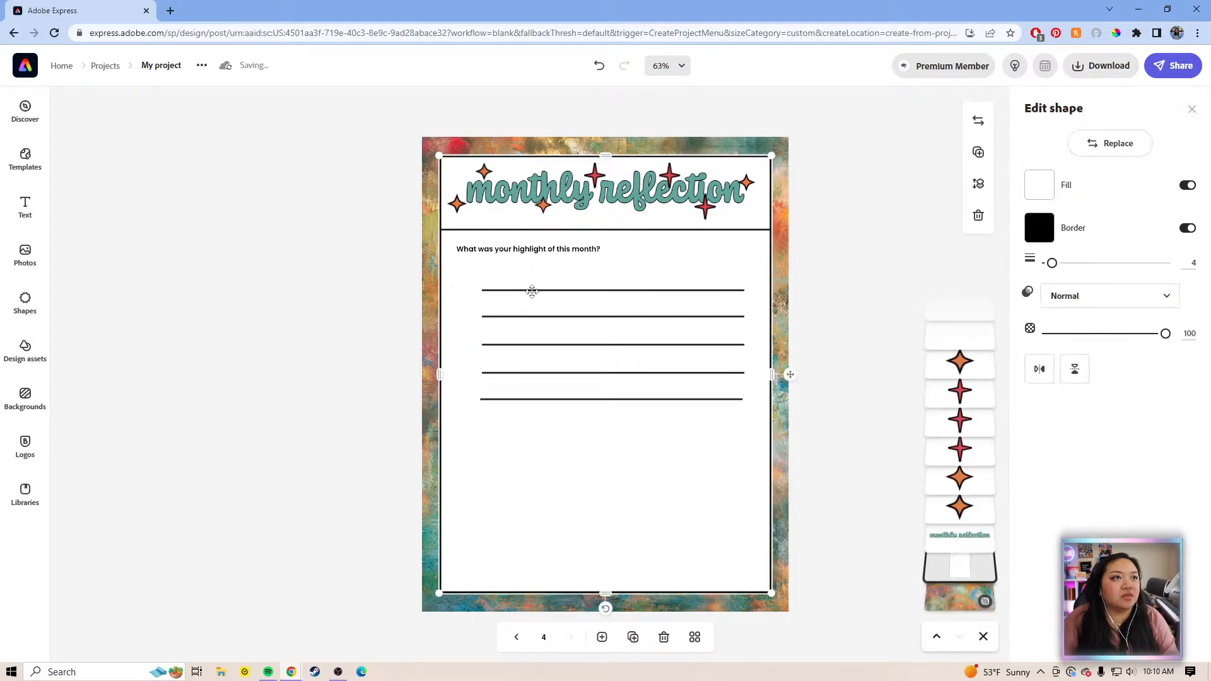
left_click(531, 291)
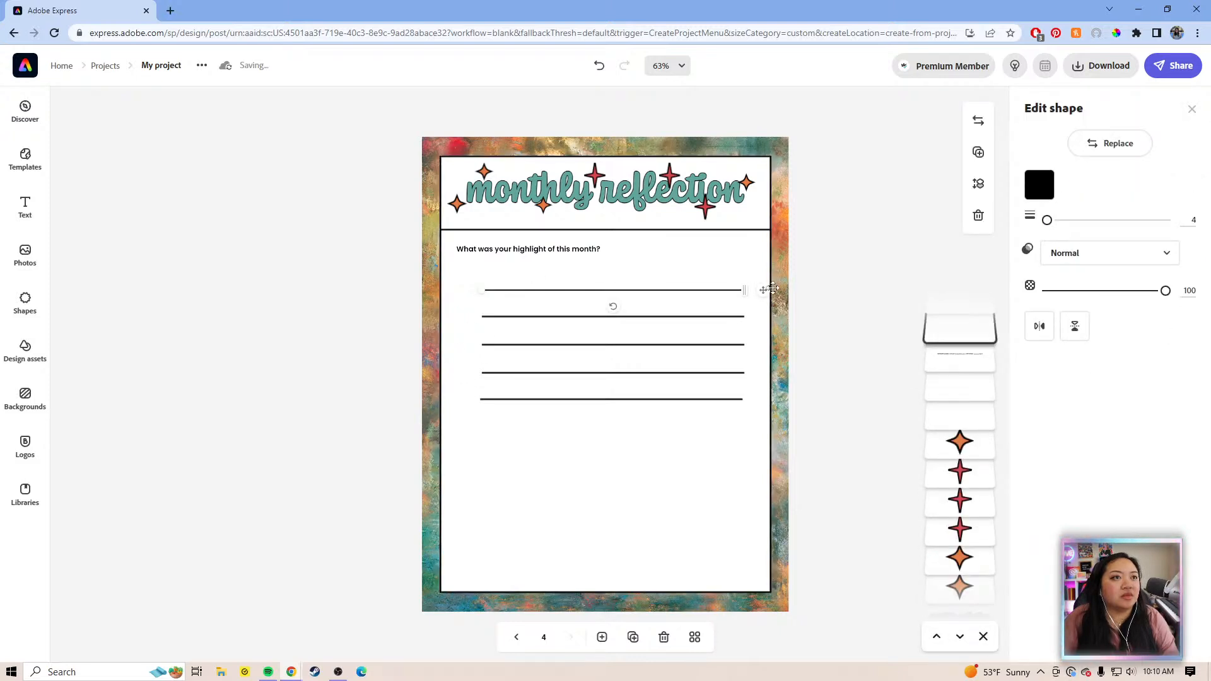
mouse_move(760, 289)
left_mouse_down()
mouse_move(720, 270)
mouse_move(747, 270)
left_mouse_up()
left_click(742, 318)
left_click_drag(762, 319, 745, 286)
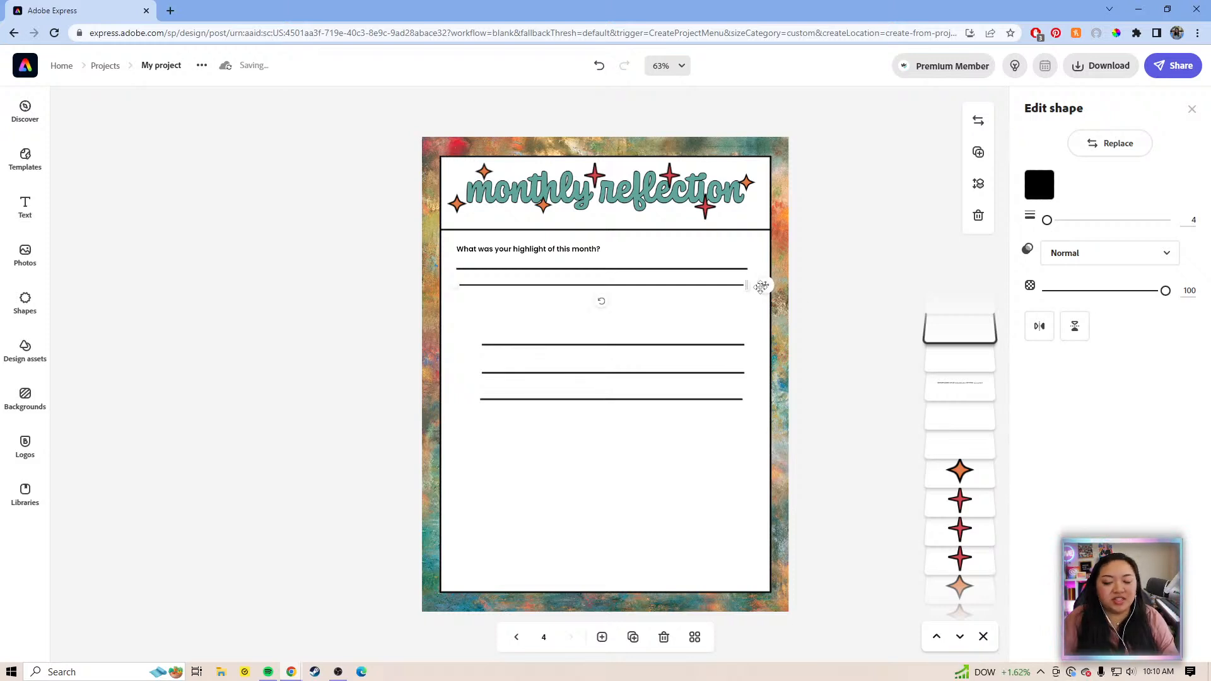
- Delete the four writing lines below the first one
left_click(719, 353)
key("Delete")
left_click(714, 351)
left_click(709, 380)
left_click(709, 380)
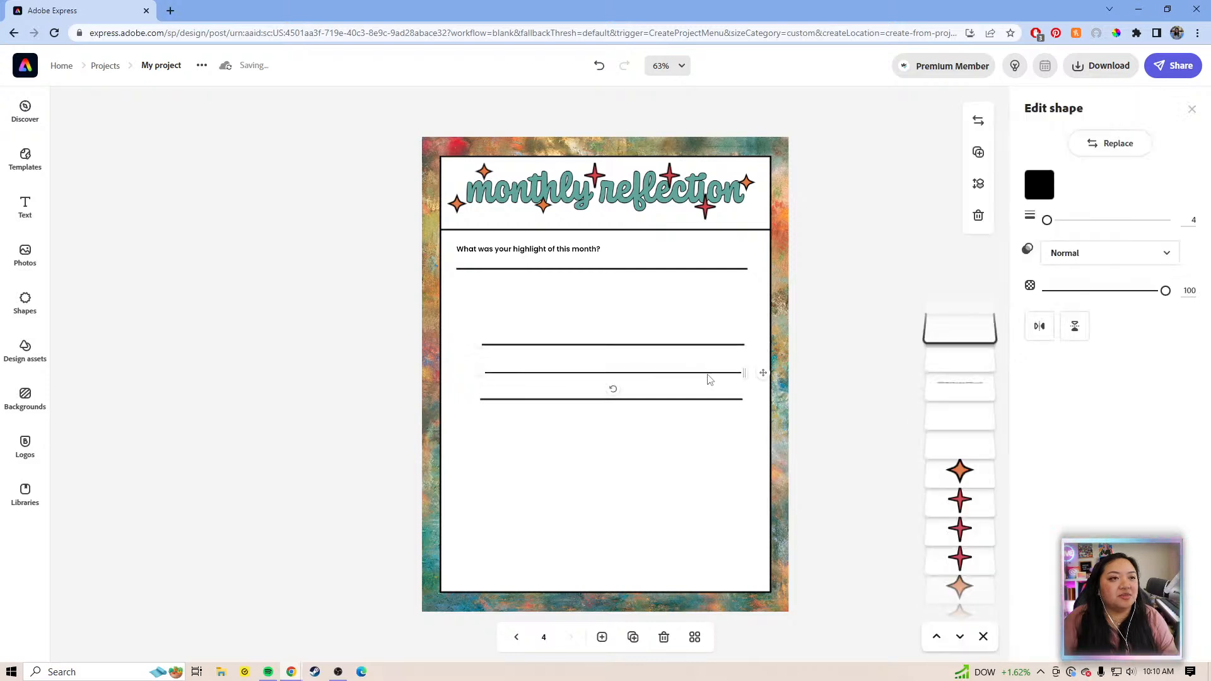
left_click(710, 364)
left_click(719, 351)
key("Delete")
left_click(714, 373)
key("Delete")
left_click(709, 400)
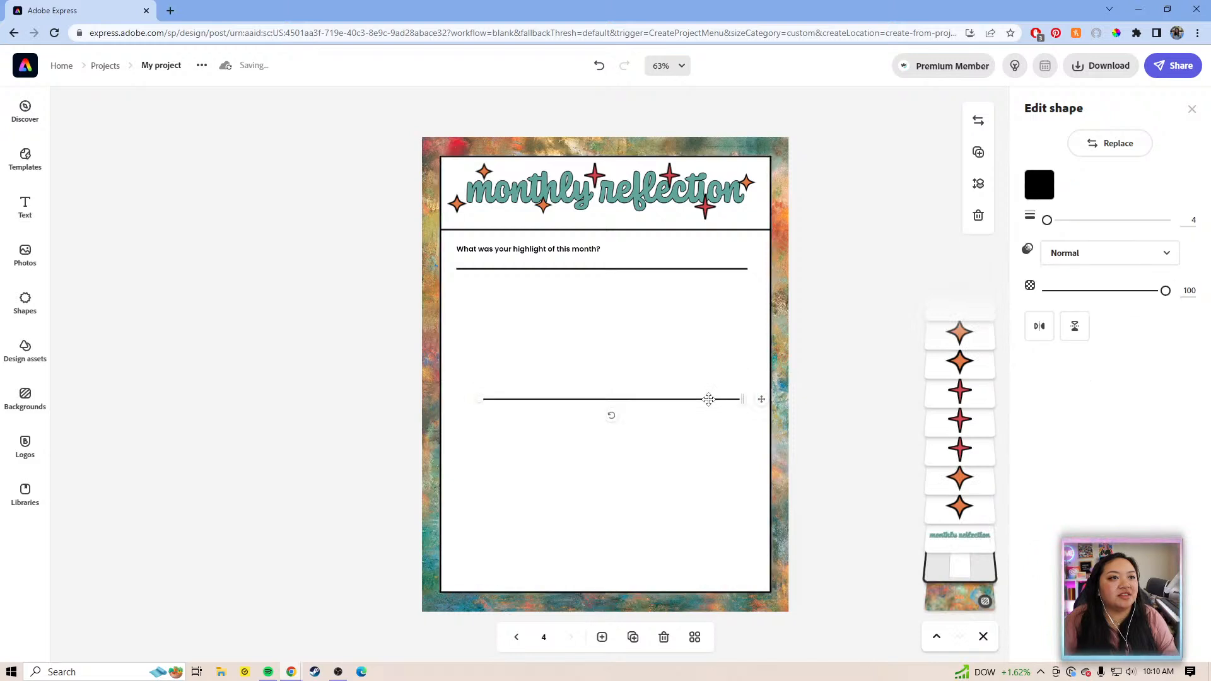
key("Delete")
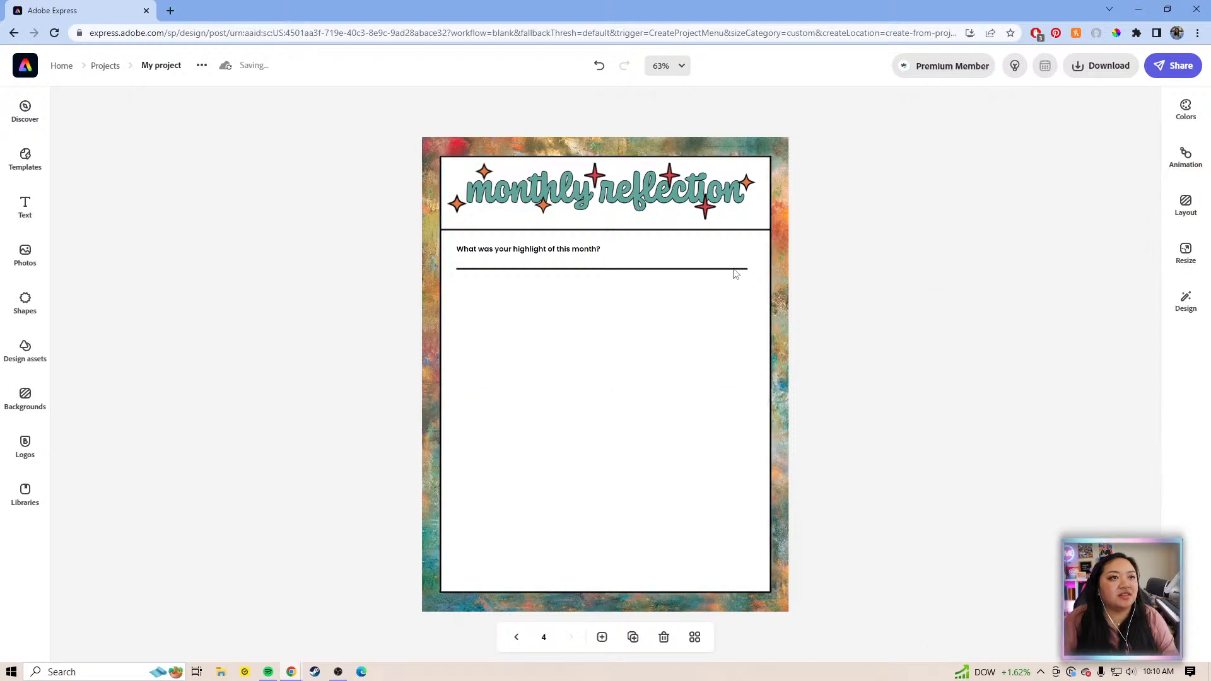
- Duplicate the remaining writing line three times and stack the copies beneath it, aligned with its ends
left_click(733, 270)
left_click_drag(765, 269, 772, 276)
left_click_drag(764, 287, 771, 314)
left_click(978, 152)
left_click(978, 152)
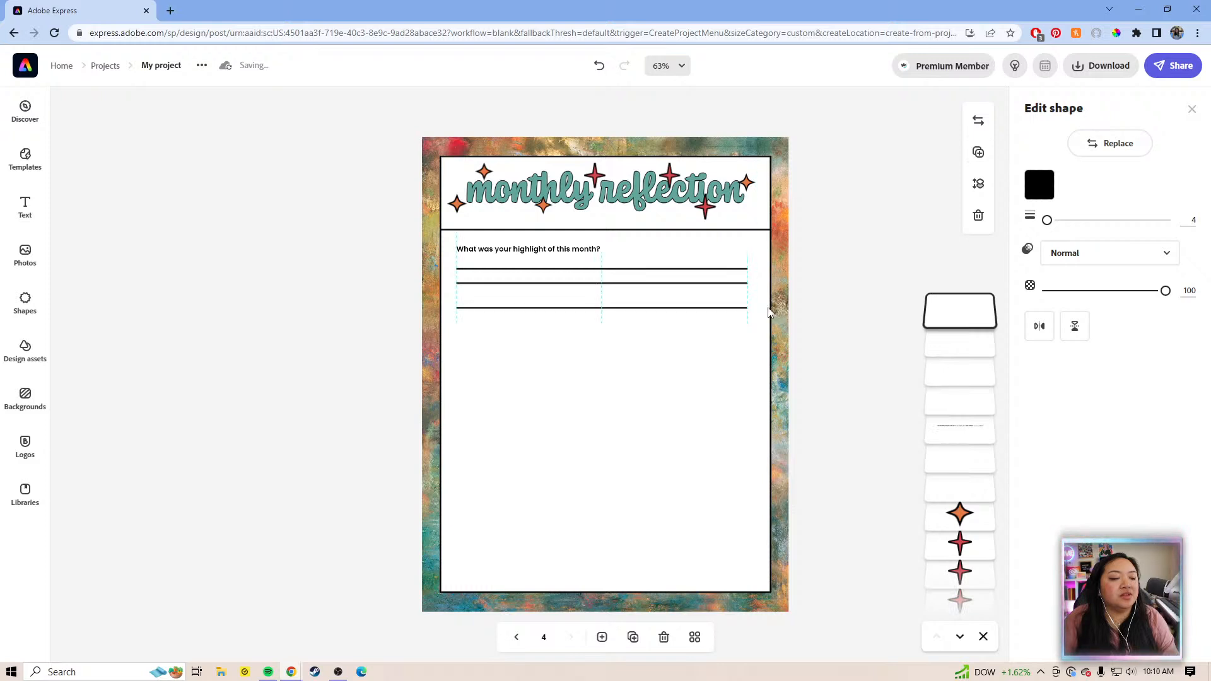
- Delete the third writing line and move the bottom line up to even out the spacing
left_click(733, 297)
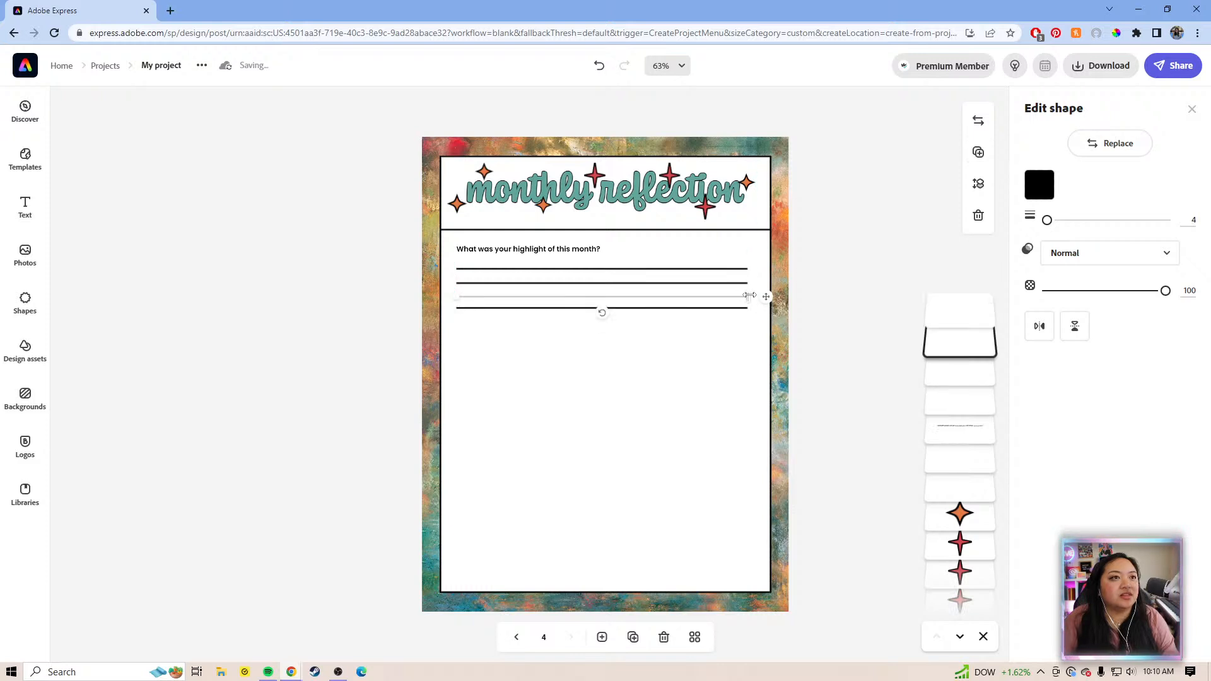
left_click(800, 285)
left_click(735, 300)
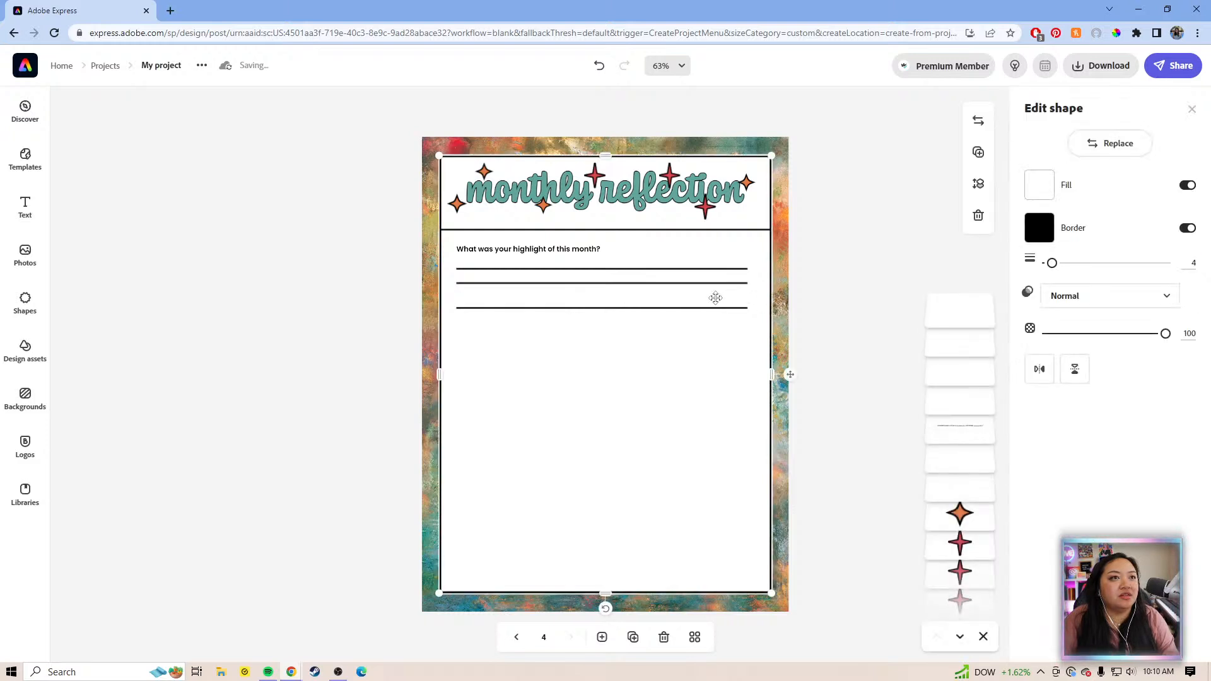
left_click(712, 297)
key("Delete")
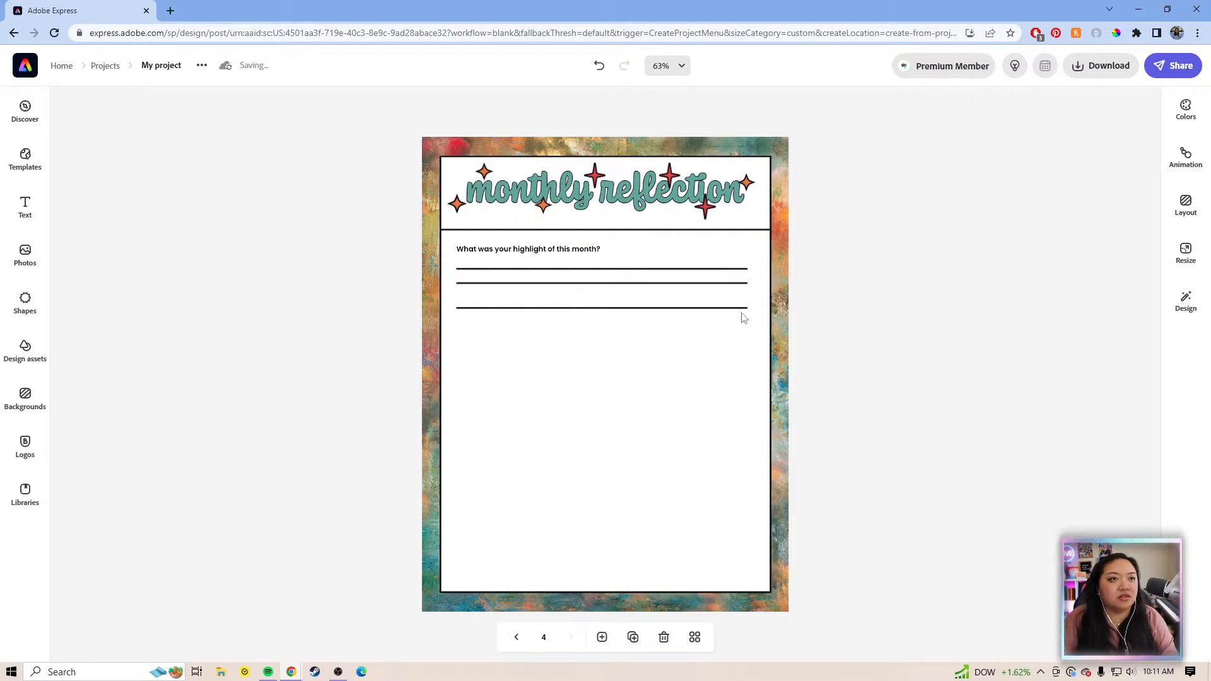
left_click(744, 311)
left_click_drag(763, 309, 770, 299)
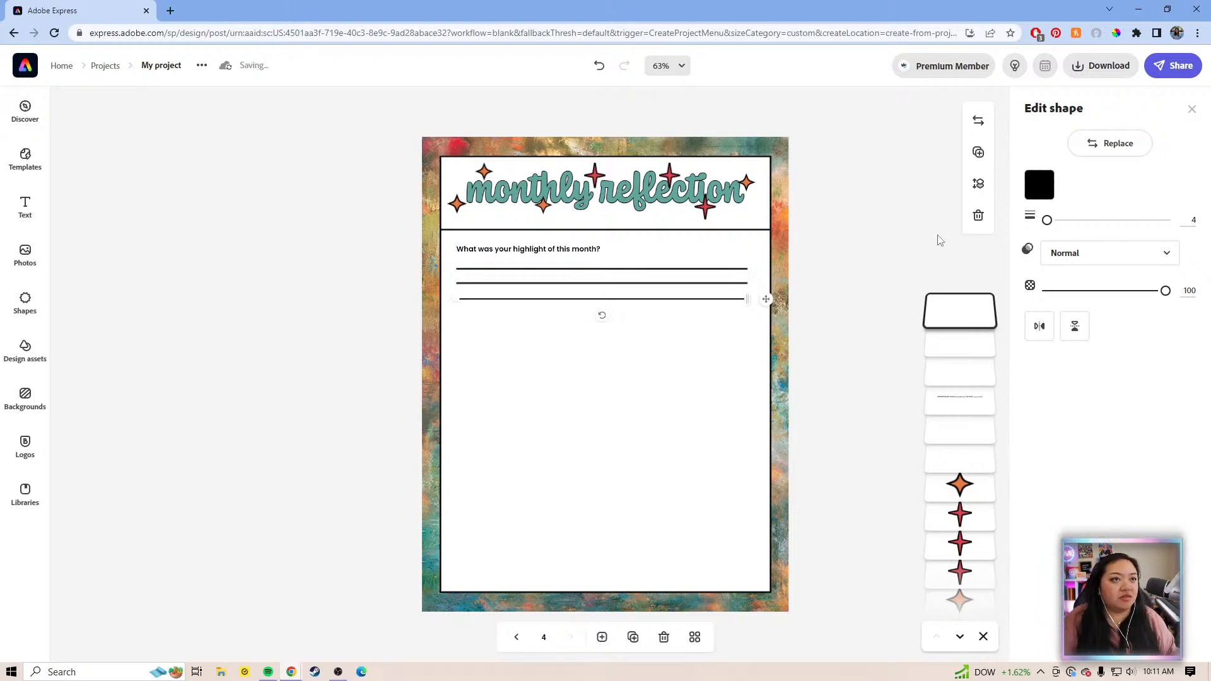
- Duplicate the bottom writing line and align the copy beneath it as a fourth line with matching spacing
left_click(978, 152)
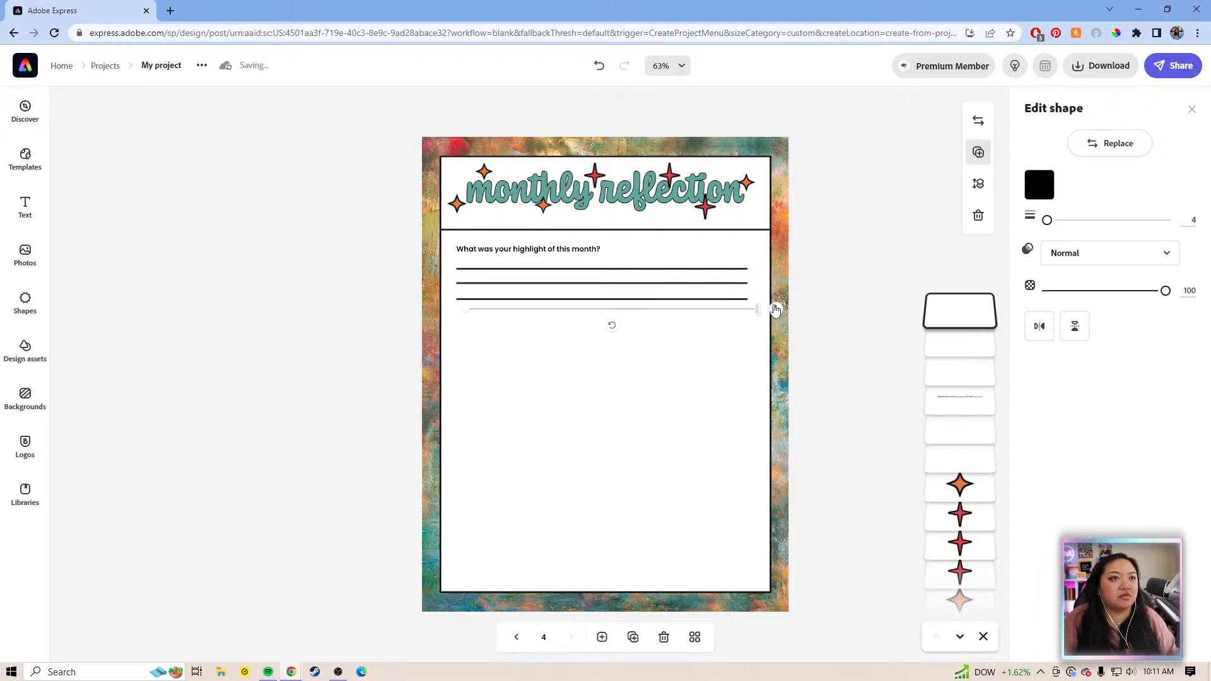
left_click_drag(775, 308, 775, 317)
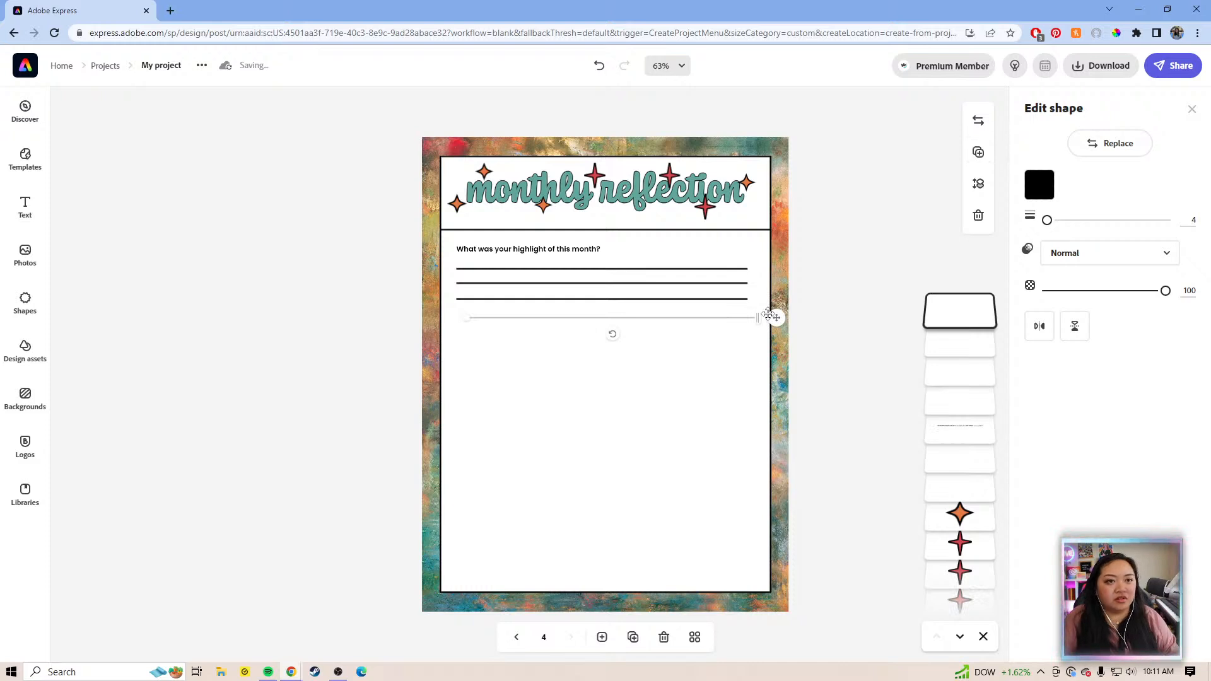
left_click_drag(775, 317, 769, 323)
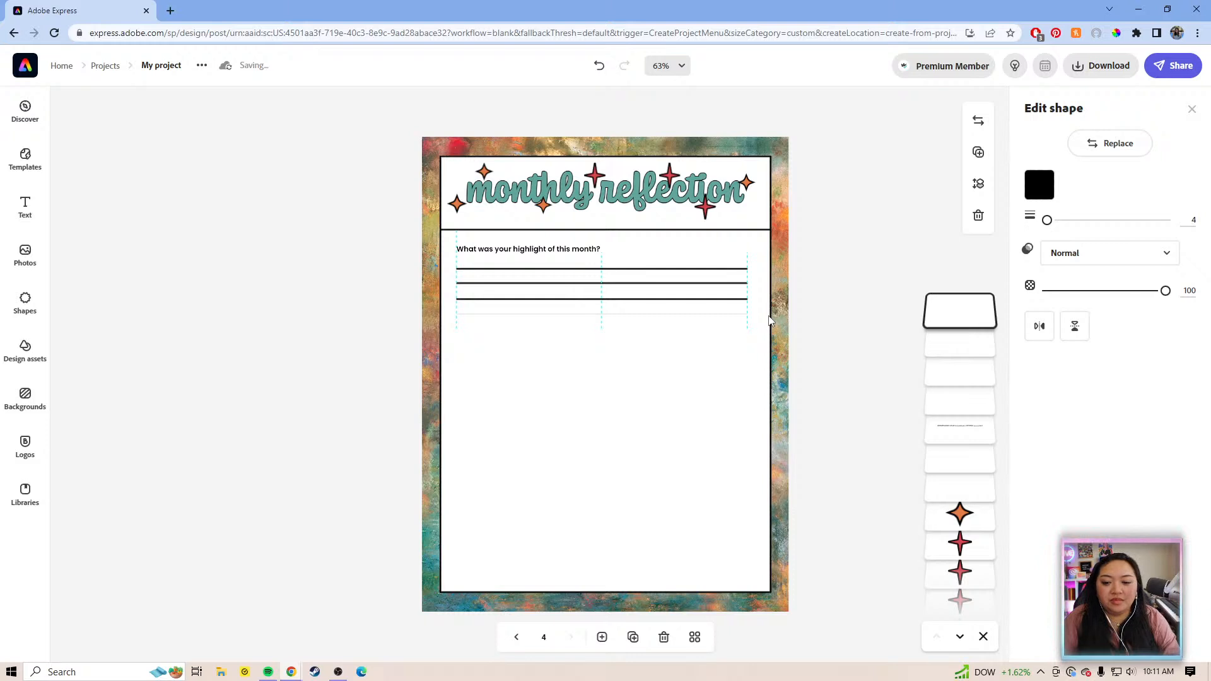
- Nudge the fourth writing line slightly lower to even out its spacing from the line above
left_click_drag(769, 322, 770, 322)
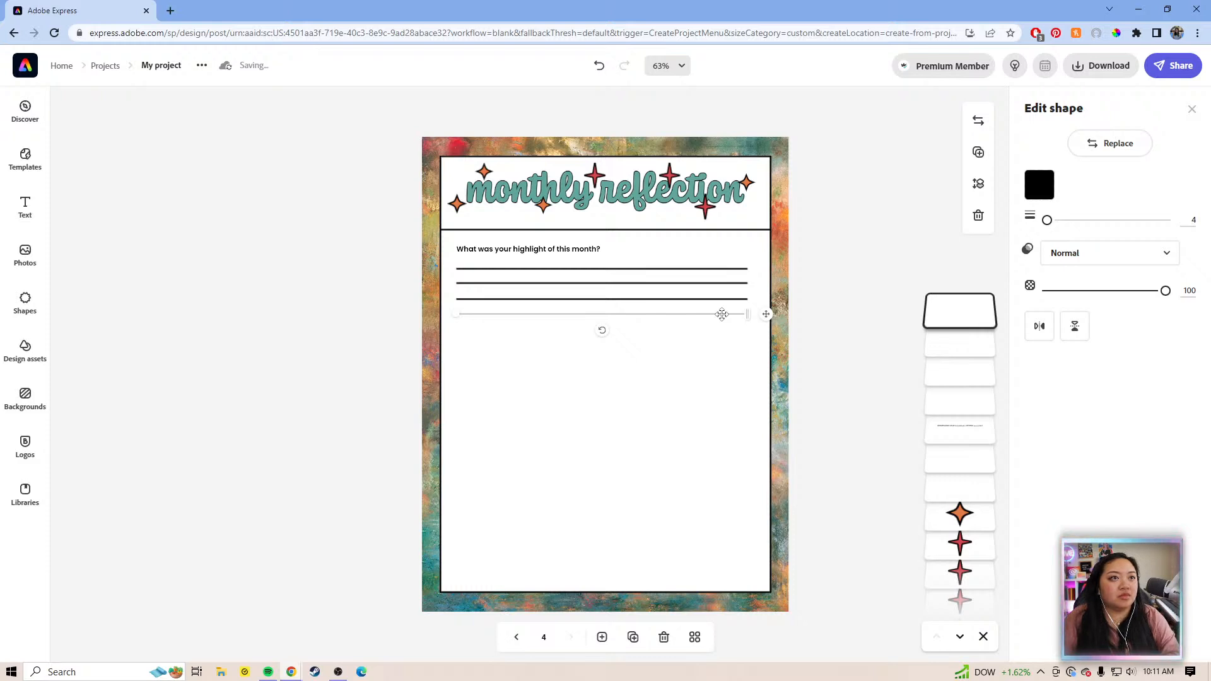
key("Delete")
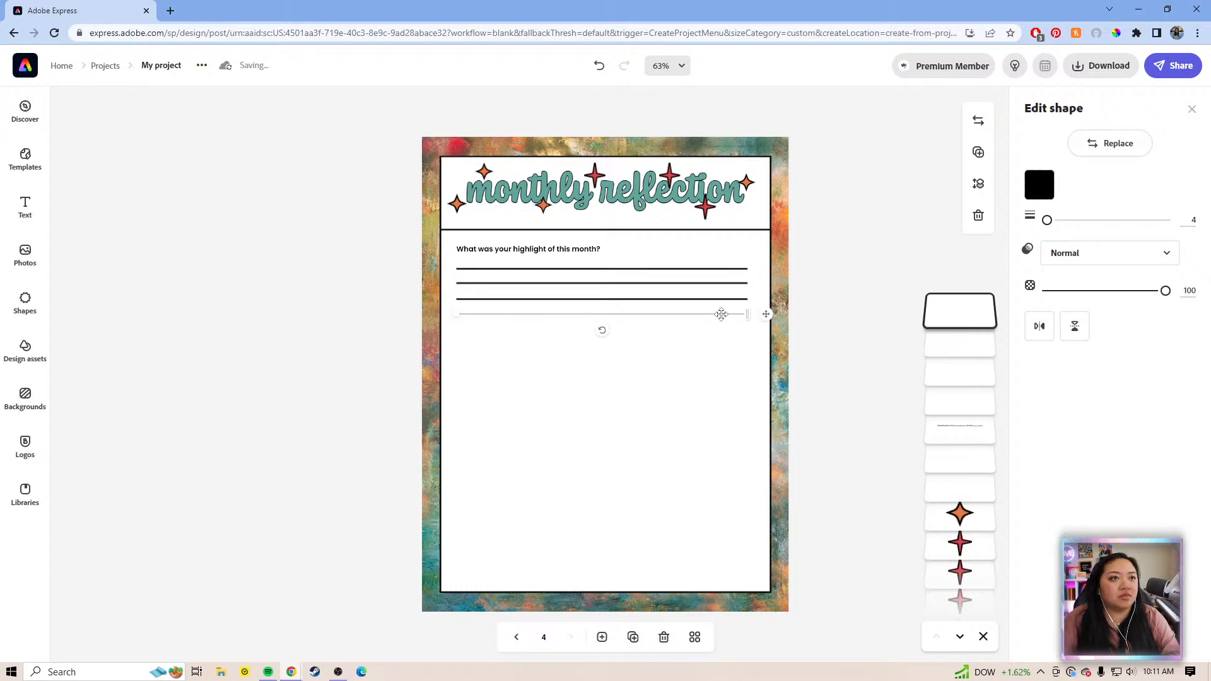
key("Down")
key("Down")
key("Down")
key("Down")
key("Down")
key("Up")
key("Up")
key("Up")
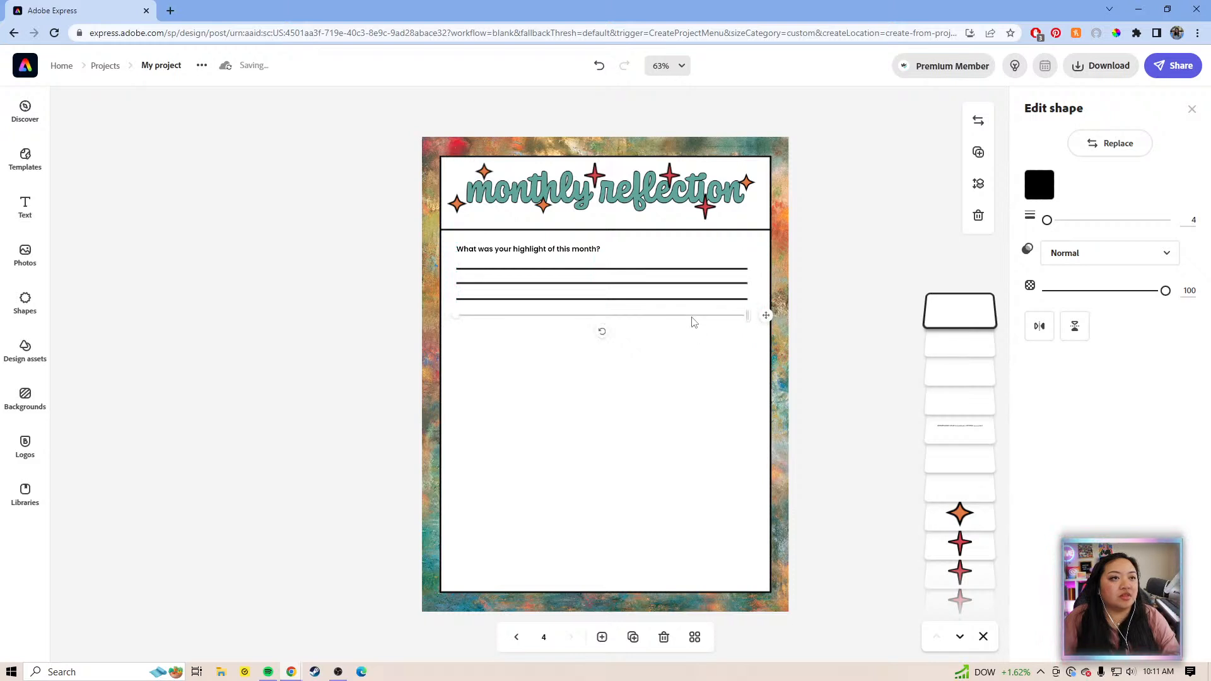
- Delete the fourth writing line under the highlight question
left_click(823, 304)
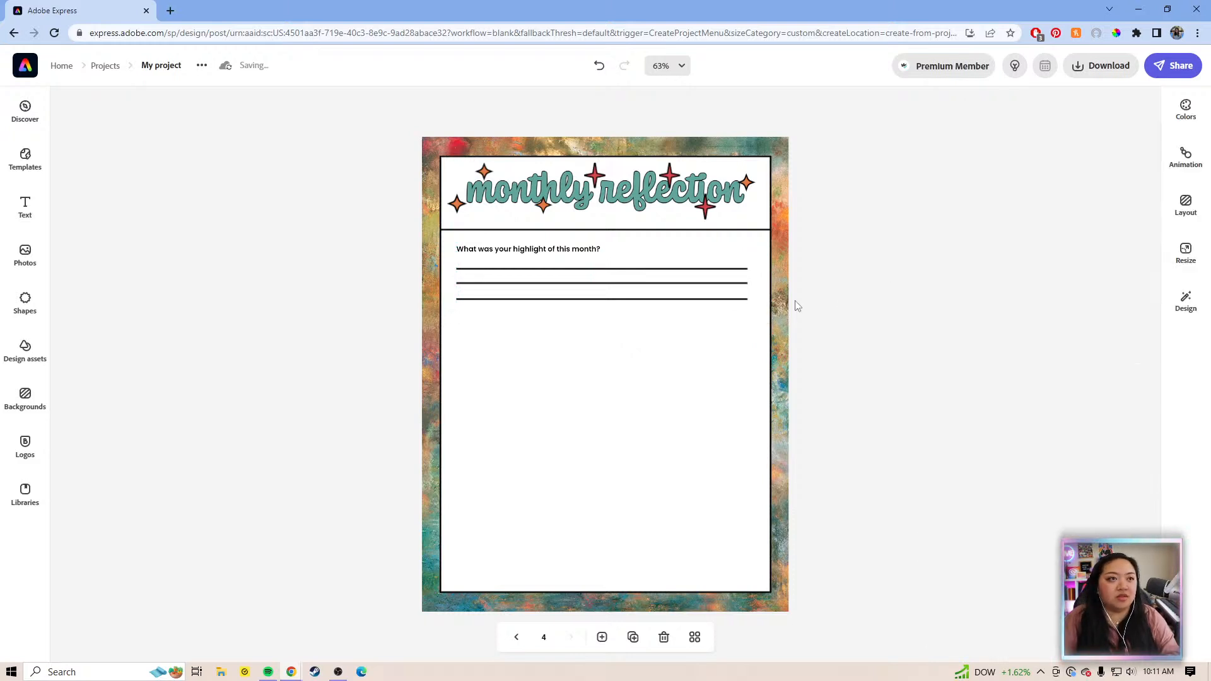
left_click(699, 315)
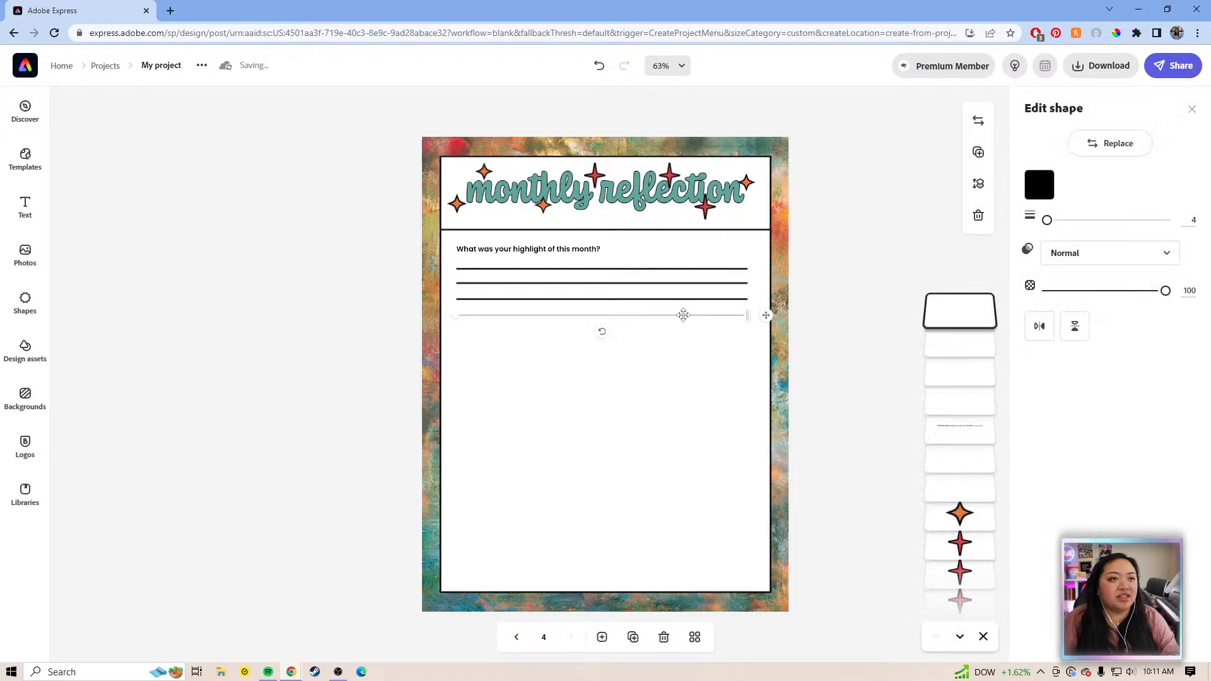
key("Delete")
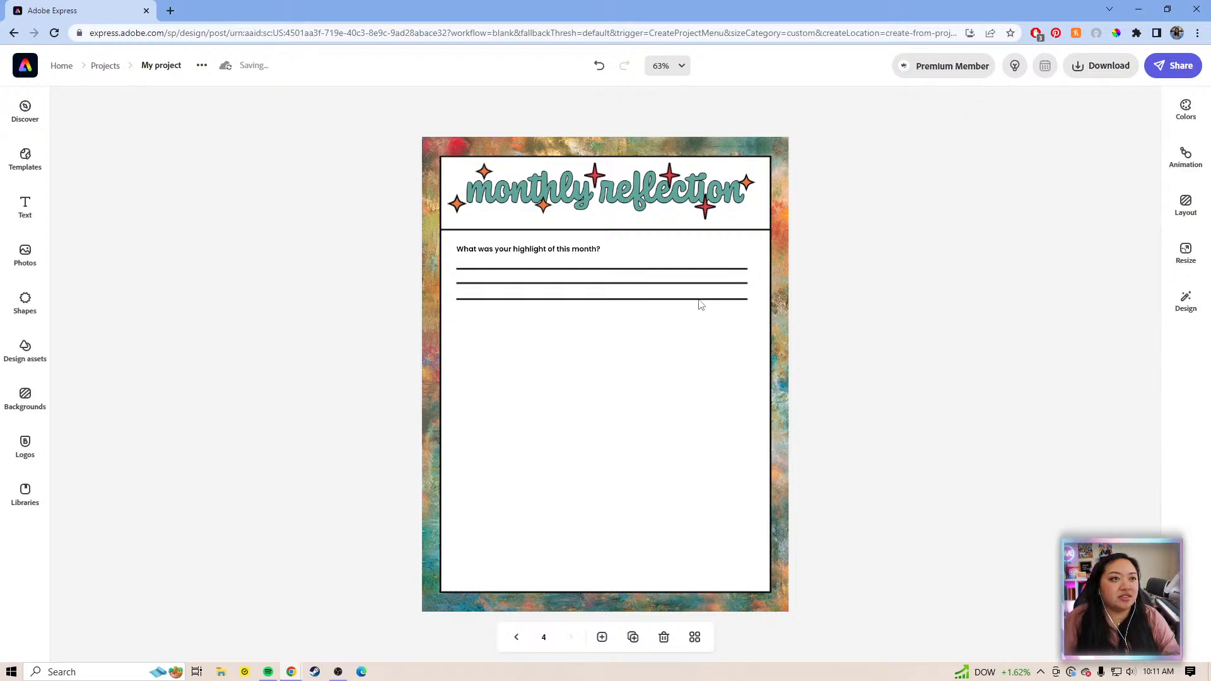
key("ctrl+z")
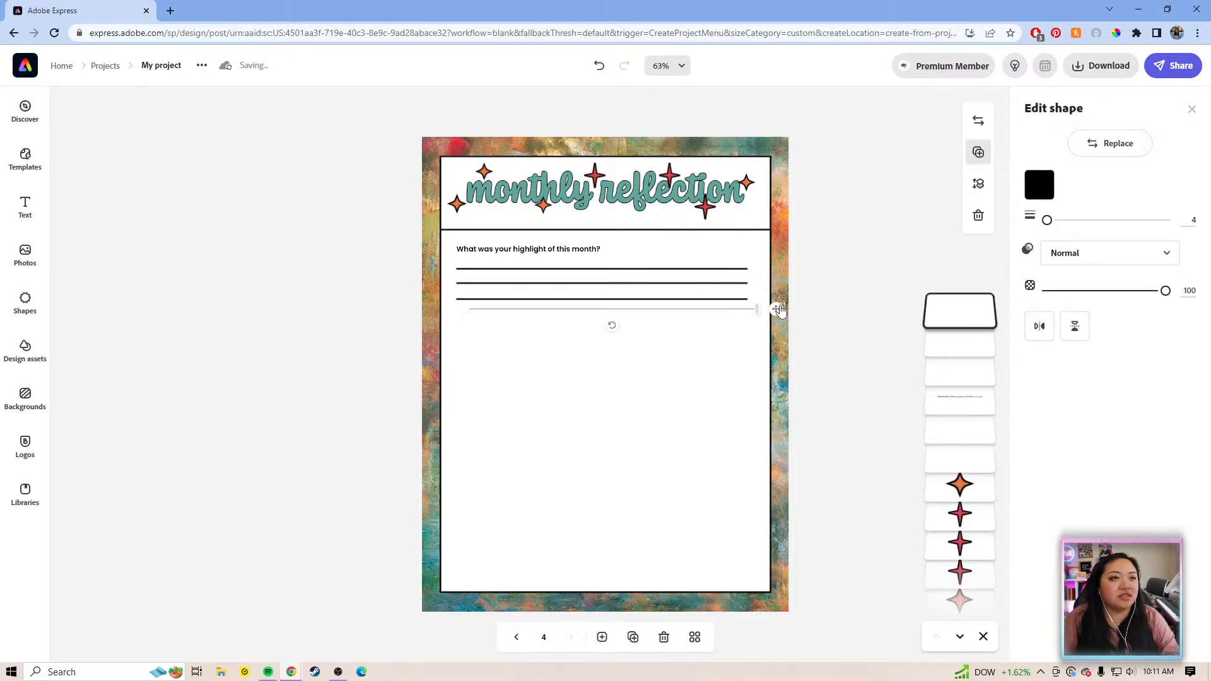
left_click(828, 267)
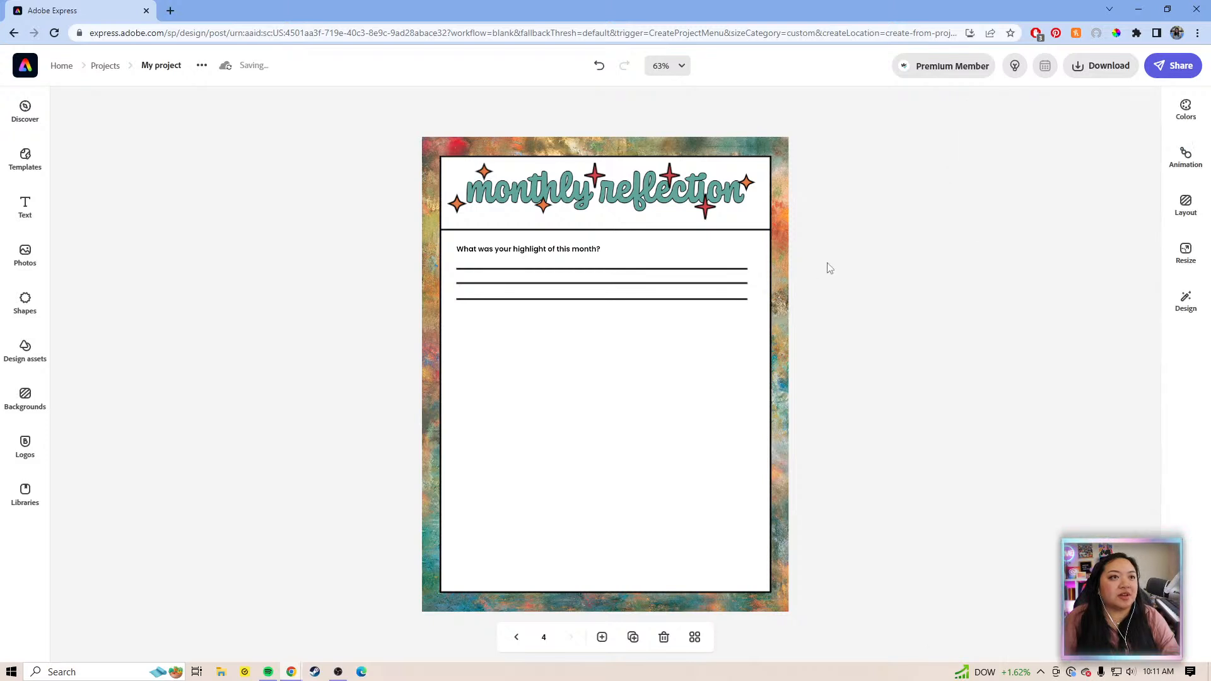
- Group the highlight question with its top and bottom writing lines and place a duplicate of the group beneath the original
left_click(716, 299)
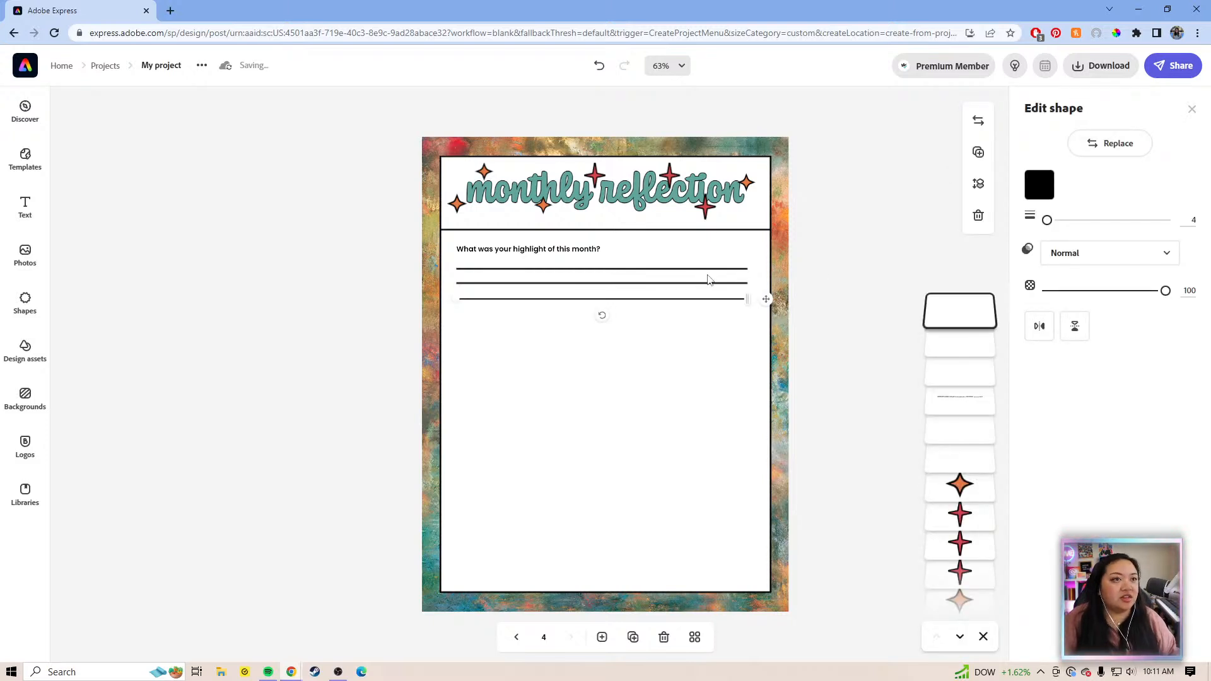
left_click(712, 270, "shift")
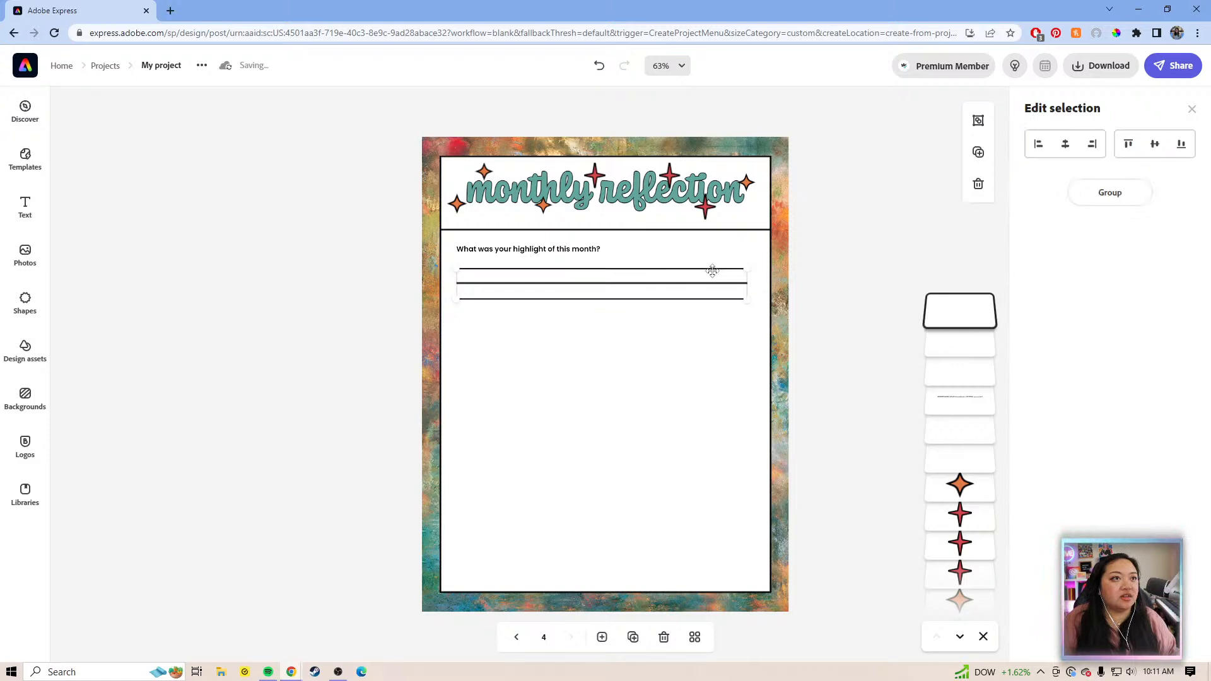
left_click(584, 248, "shift")
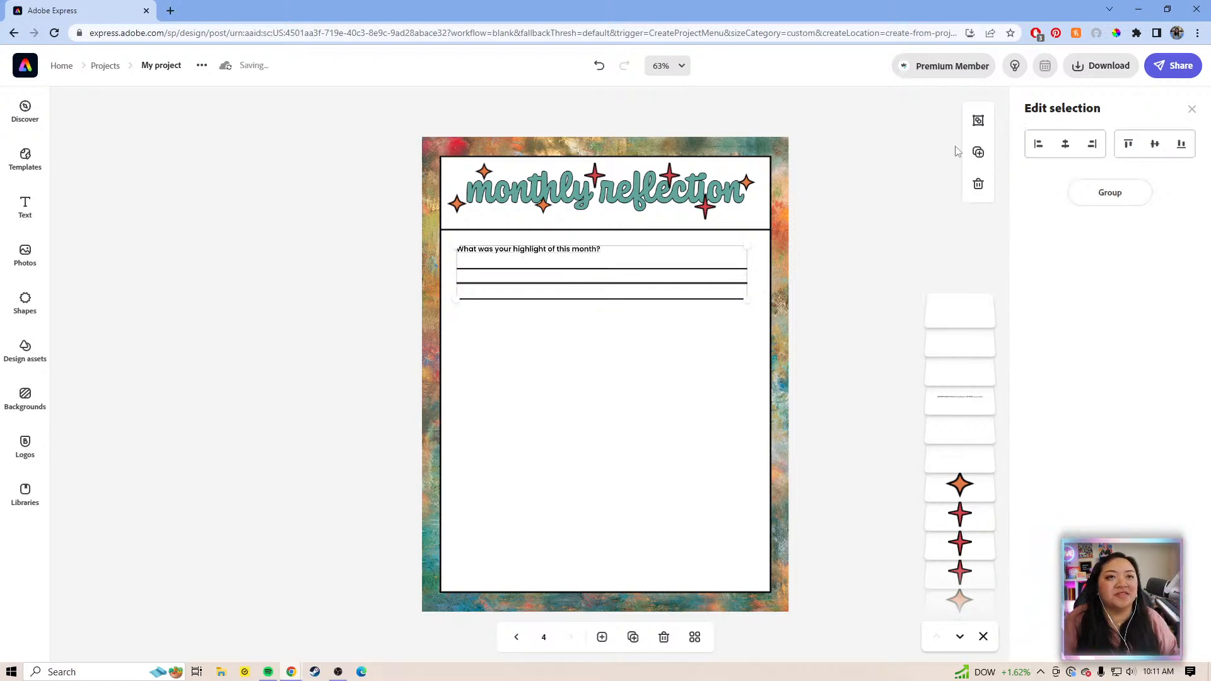
left_click(1110, 205)
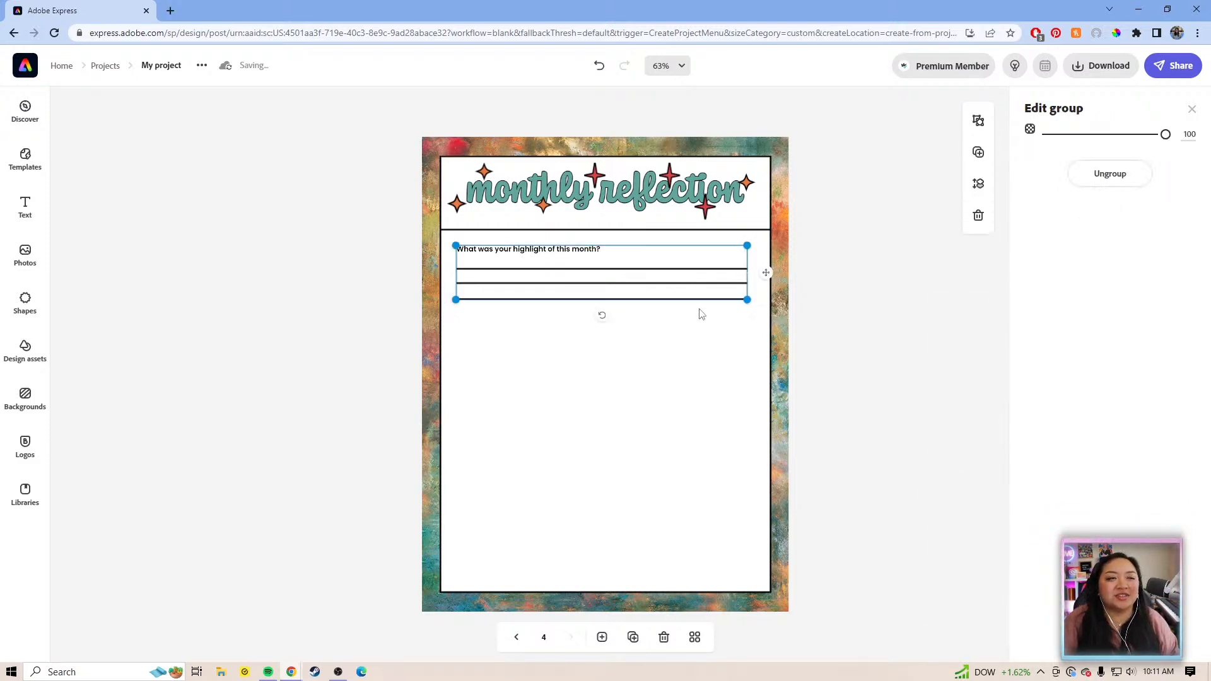
left_click(978, 154)
left_click_drag(754, 280, 765, 360)
- Ungroup the duplicated question and line block
left_click(1110, 173)
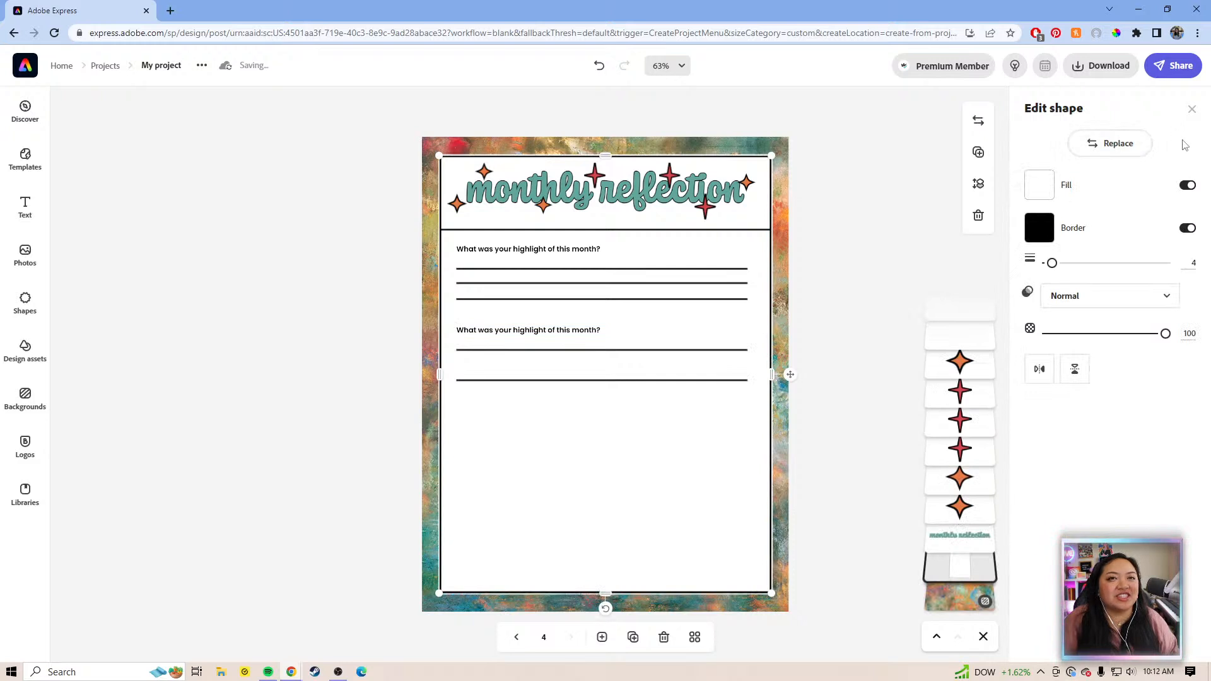
left_click(819, 302)
left_click(678, 367)
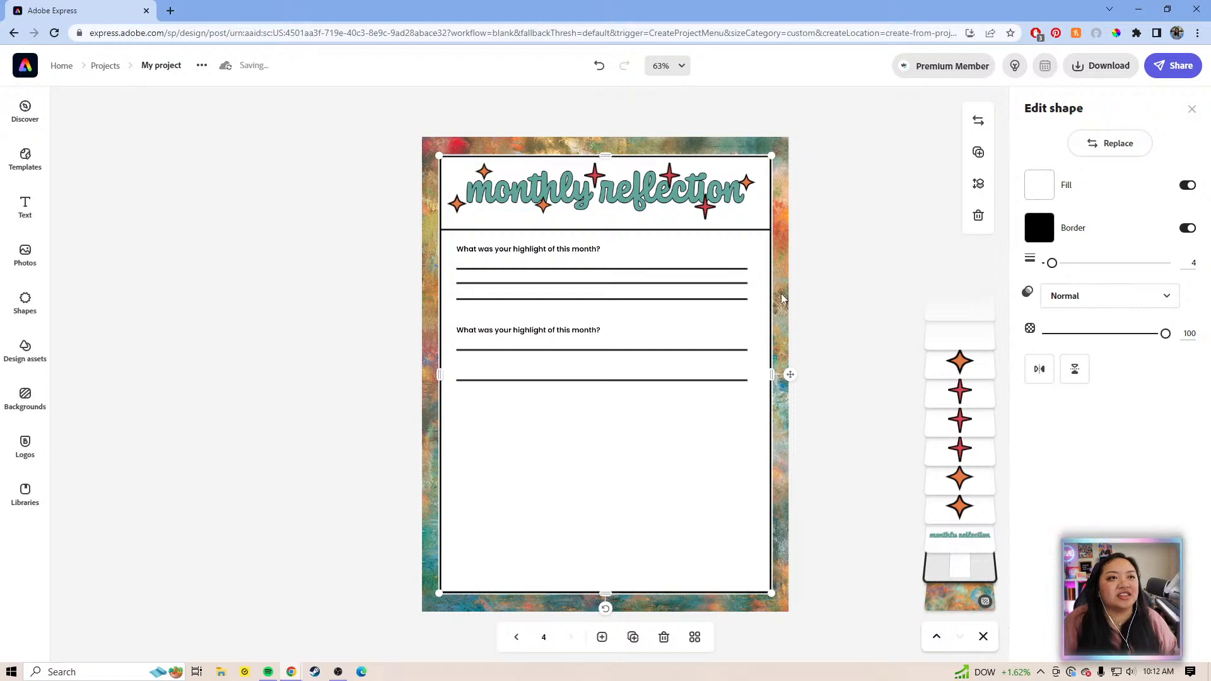
left_click(817, 296)
left_click(563, 337)
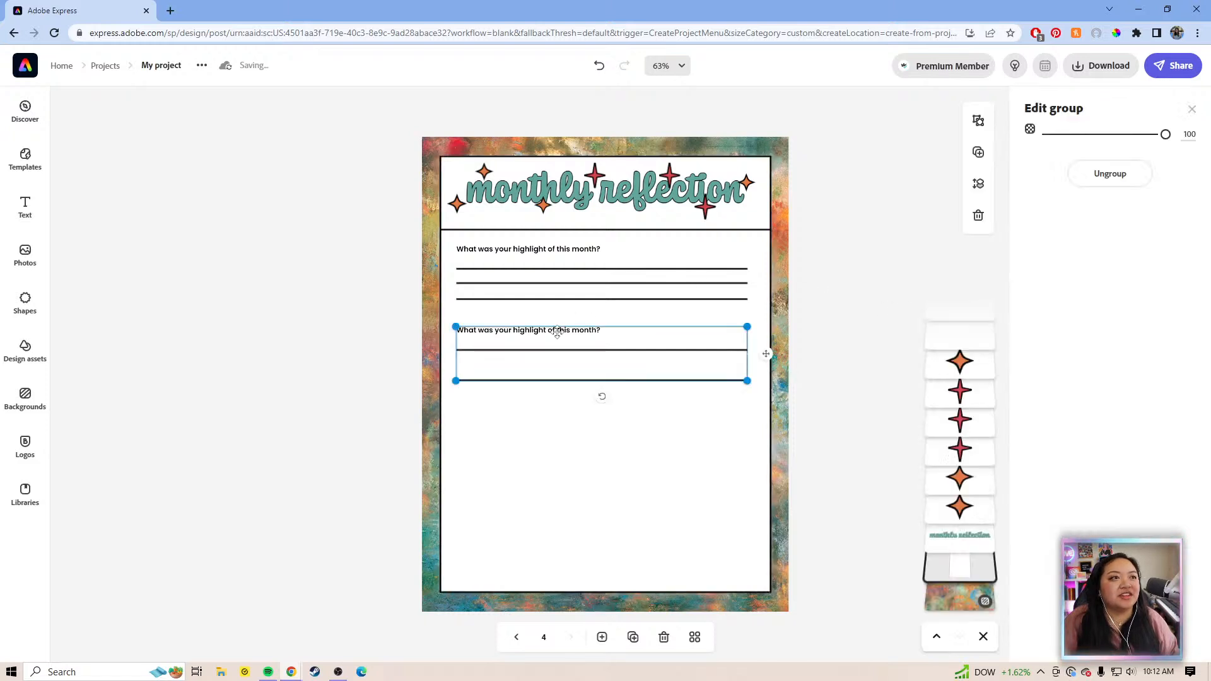
left_click(1110, 193)
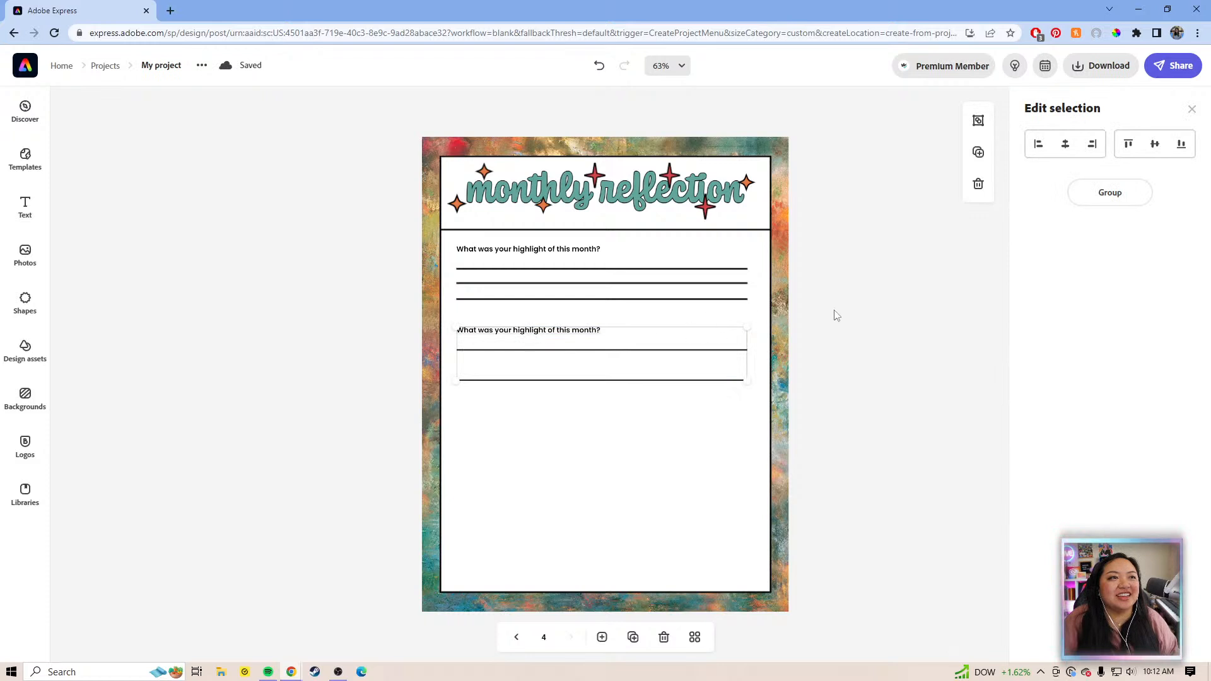
left_click(863, 332)
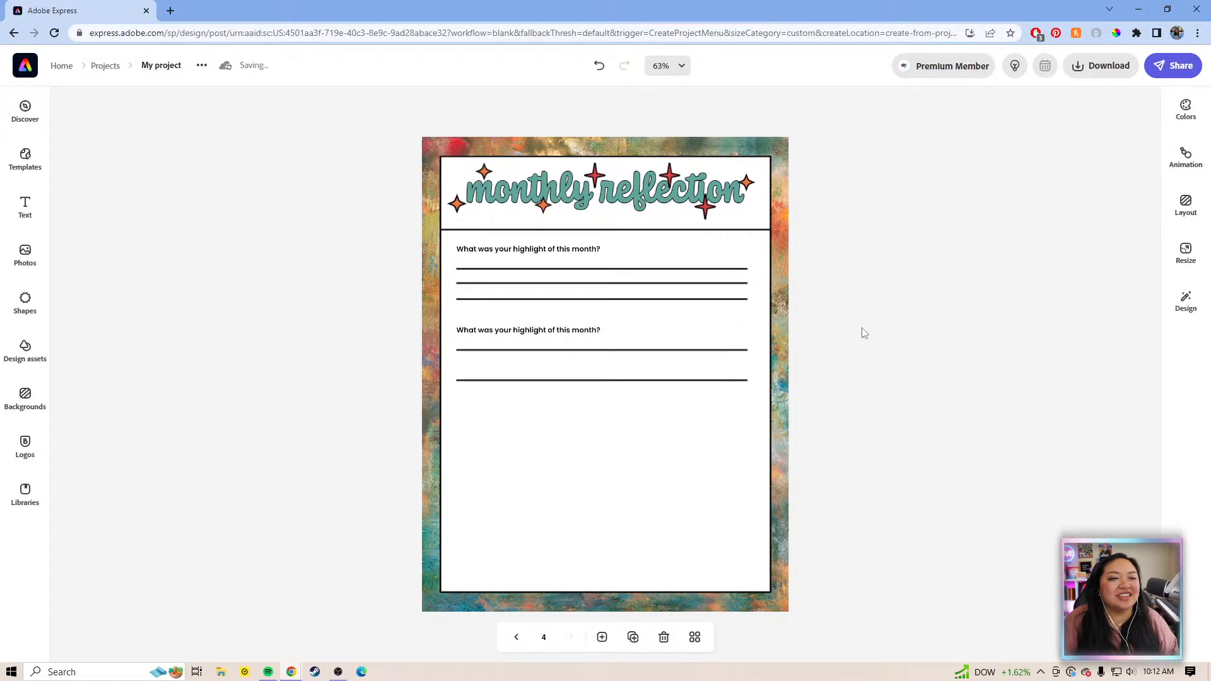
left_click(571, 336)
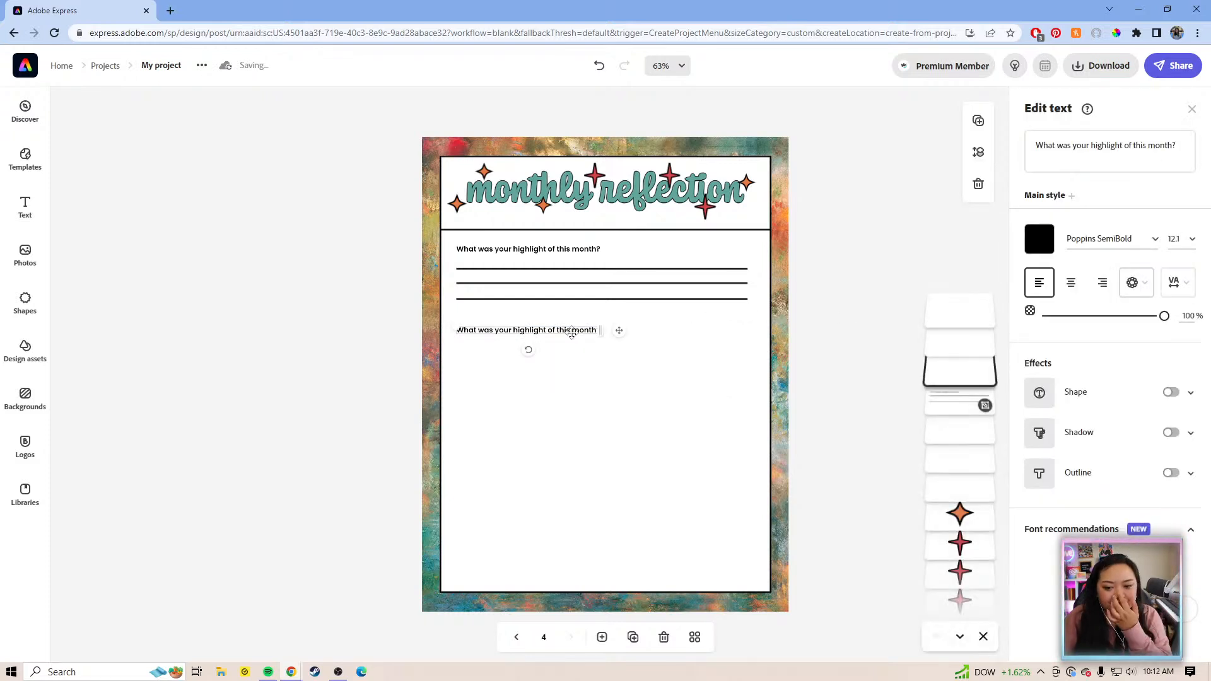
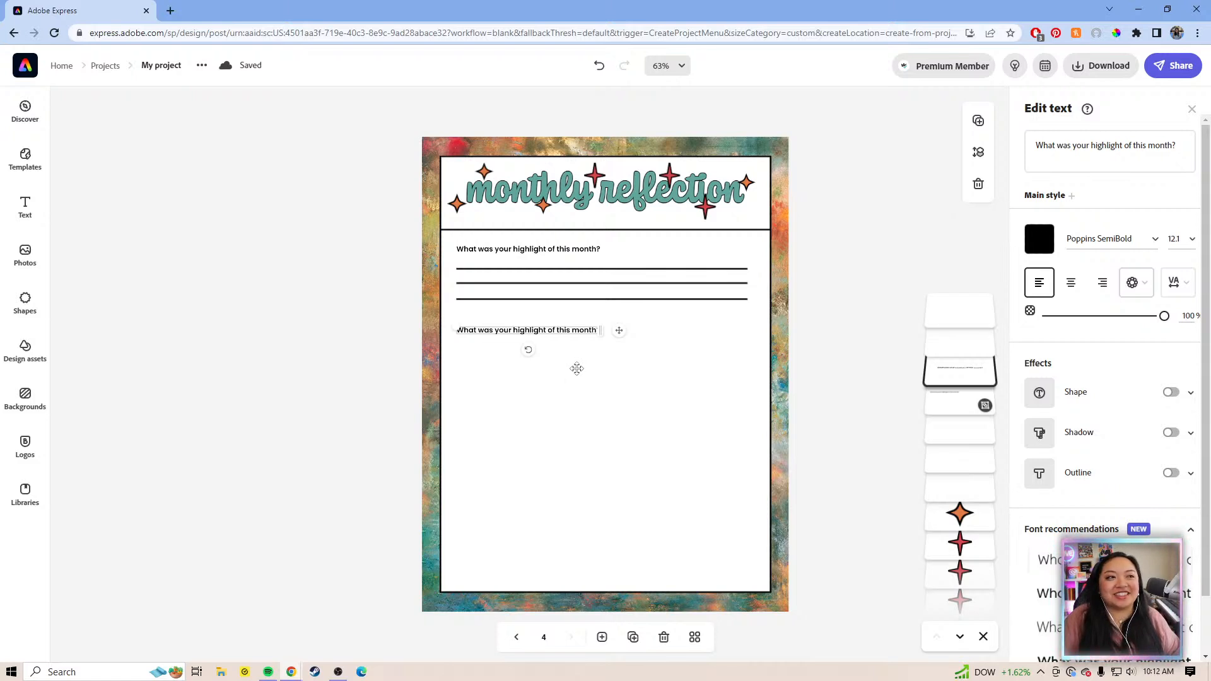
left_click(574, 366)
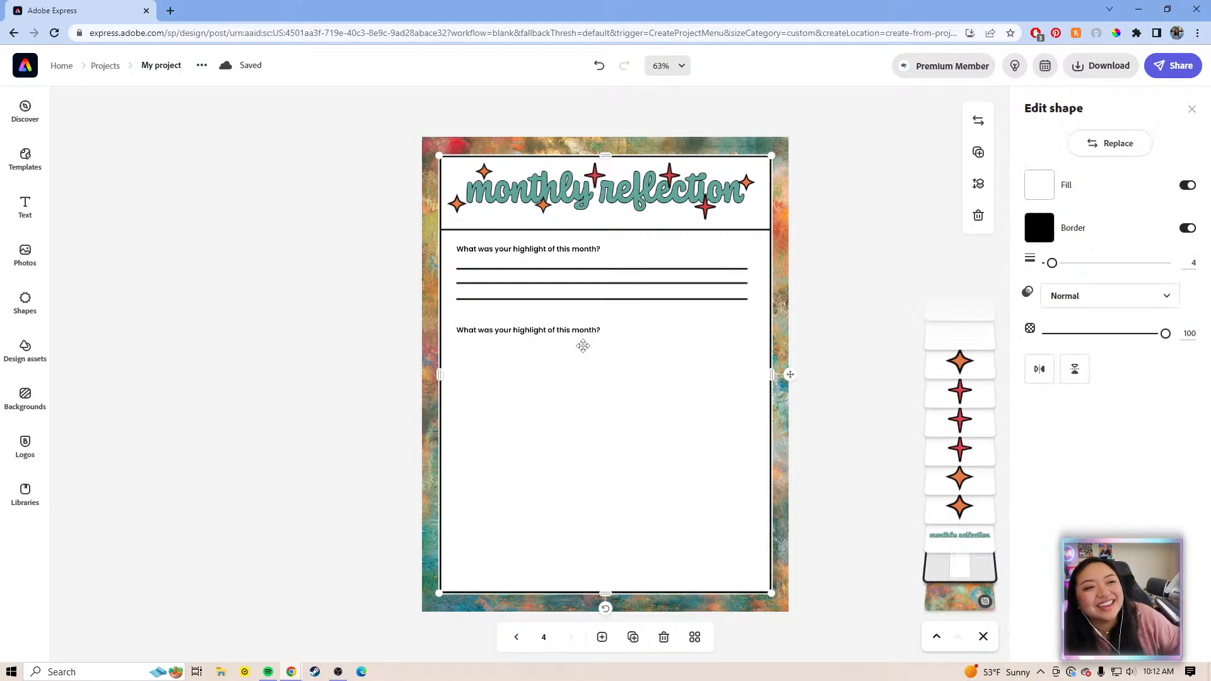
left_click(571, 380)
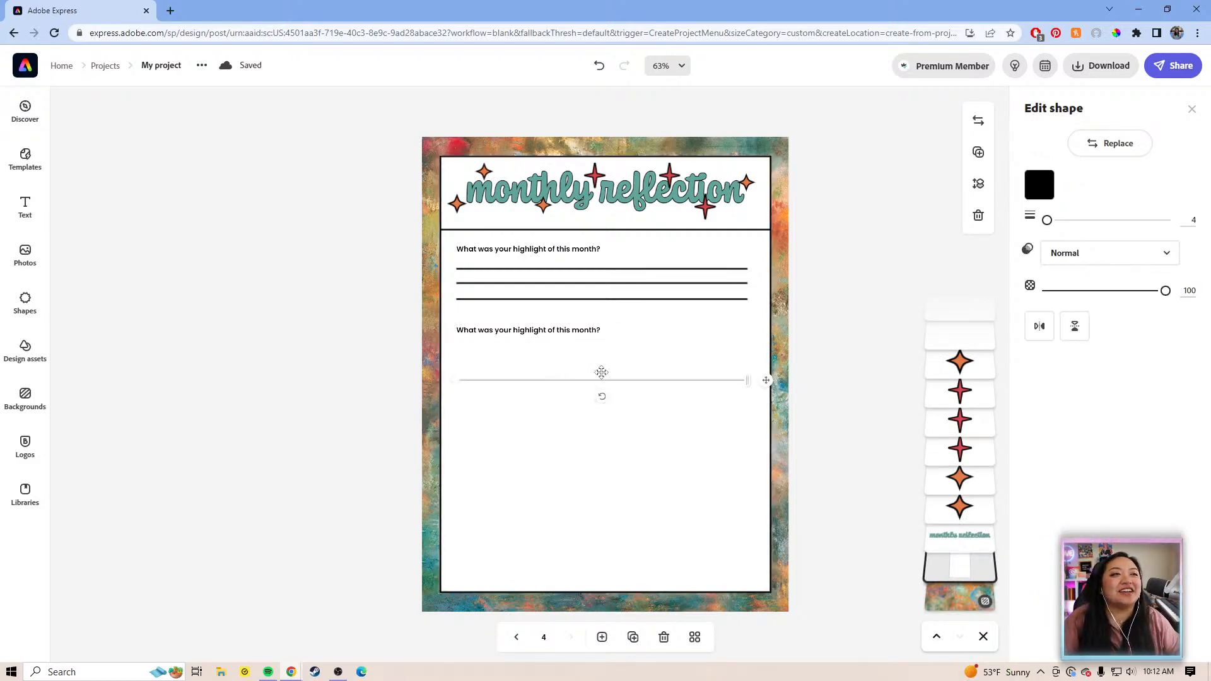
left_click(679, 360)
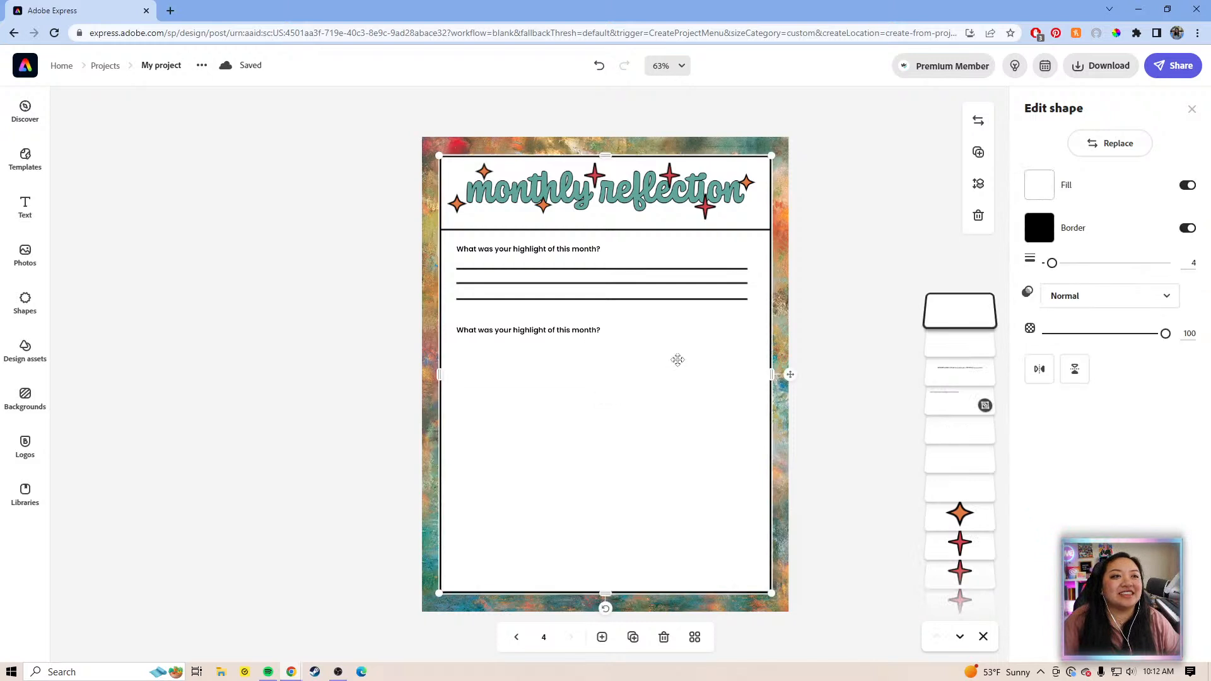
- Change the copied question to "How were you different from last month to this month?" and widen its text box to fit one line
left_click(579, 330)
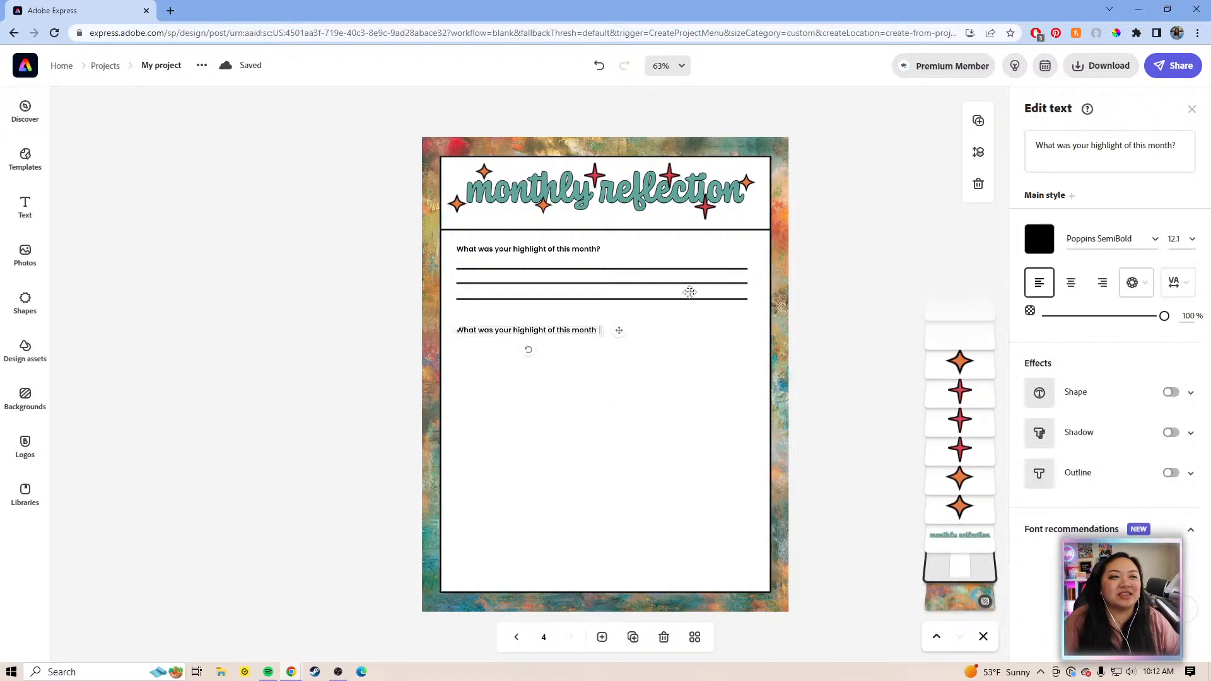
left_click(1135, 156)
left_click_drag(1180, 141, 1031, 145)
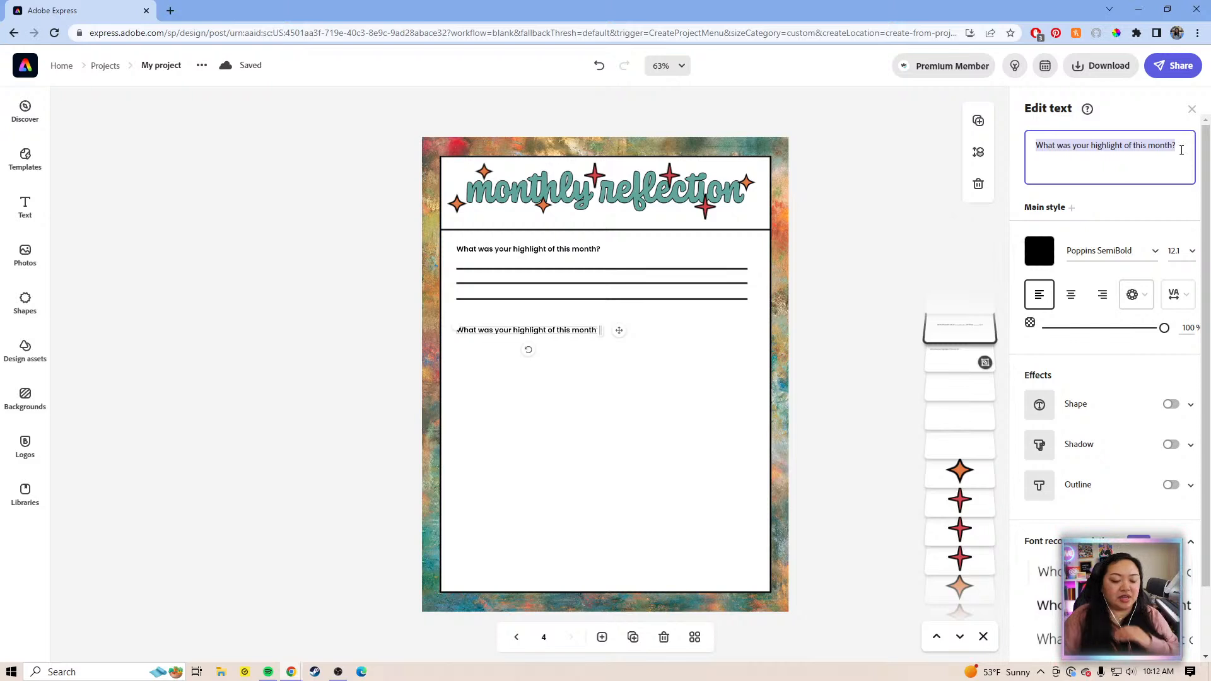
type("How we")
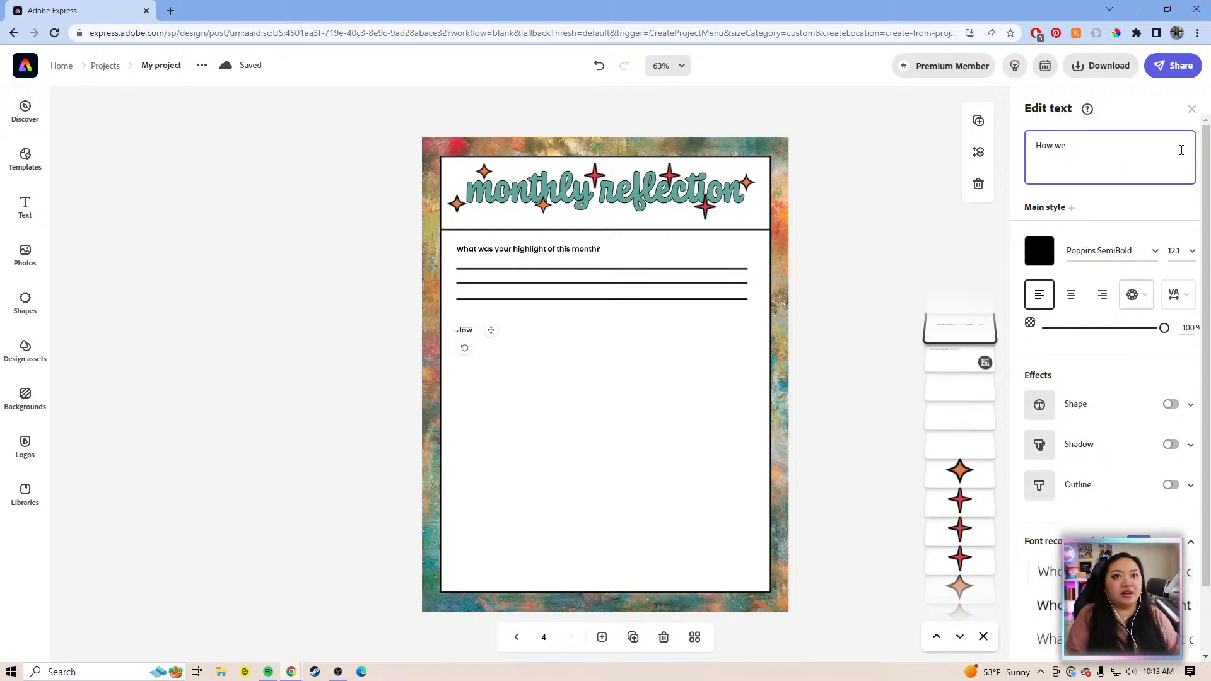
type("re you differen")
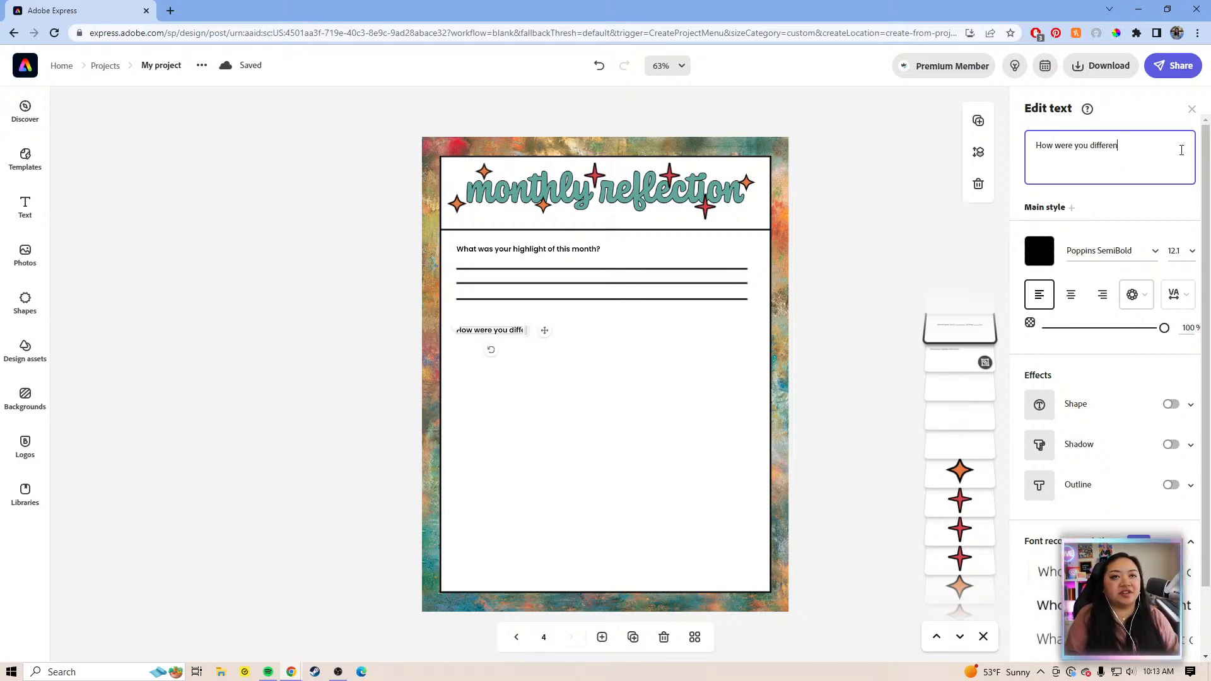
type("t from ")
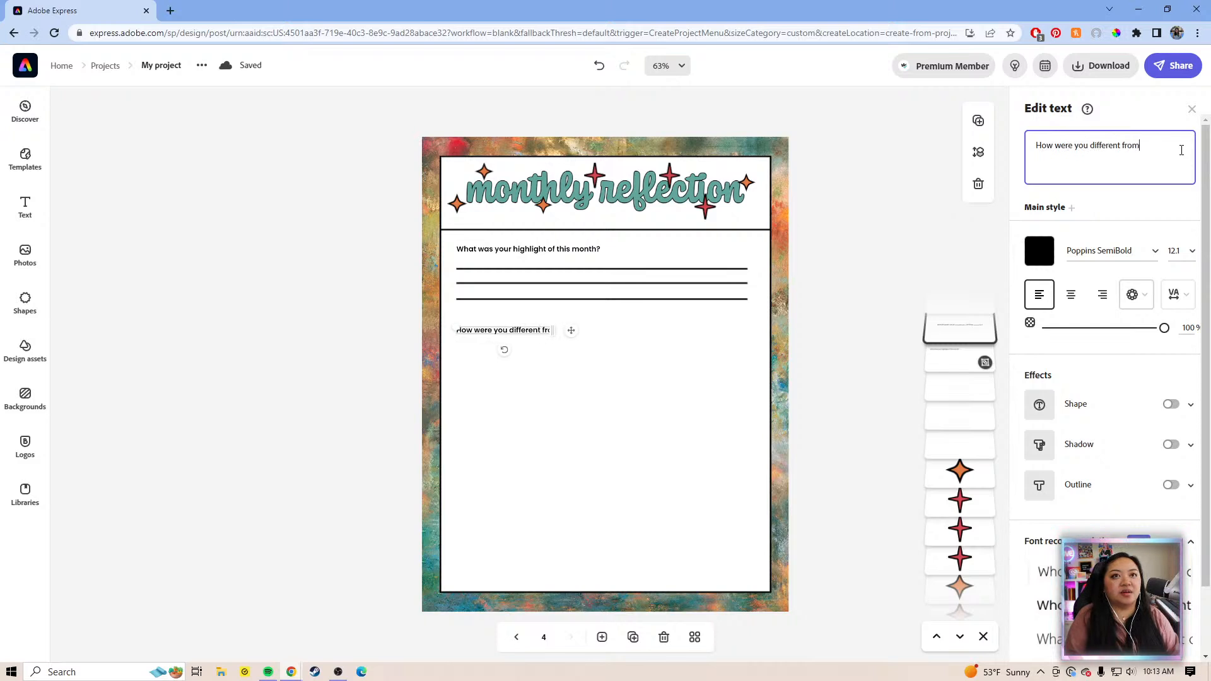
type("last")
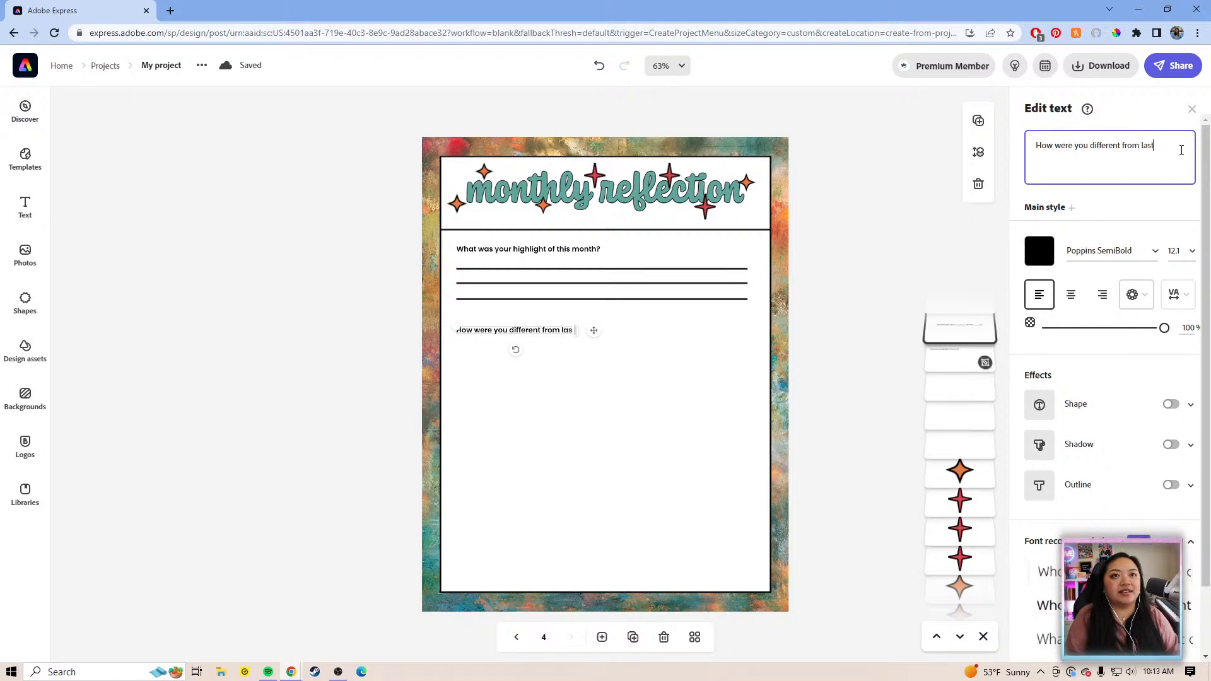
type(" mon")
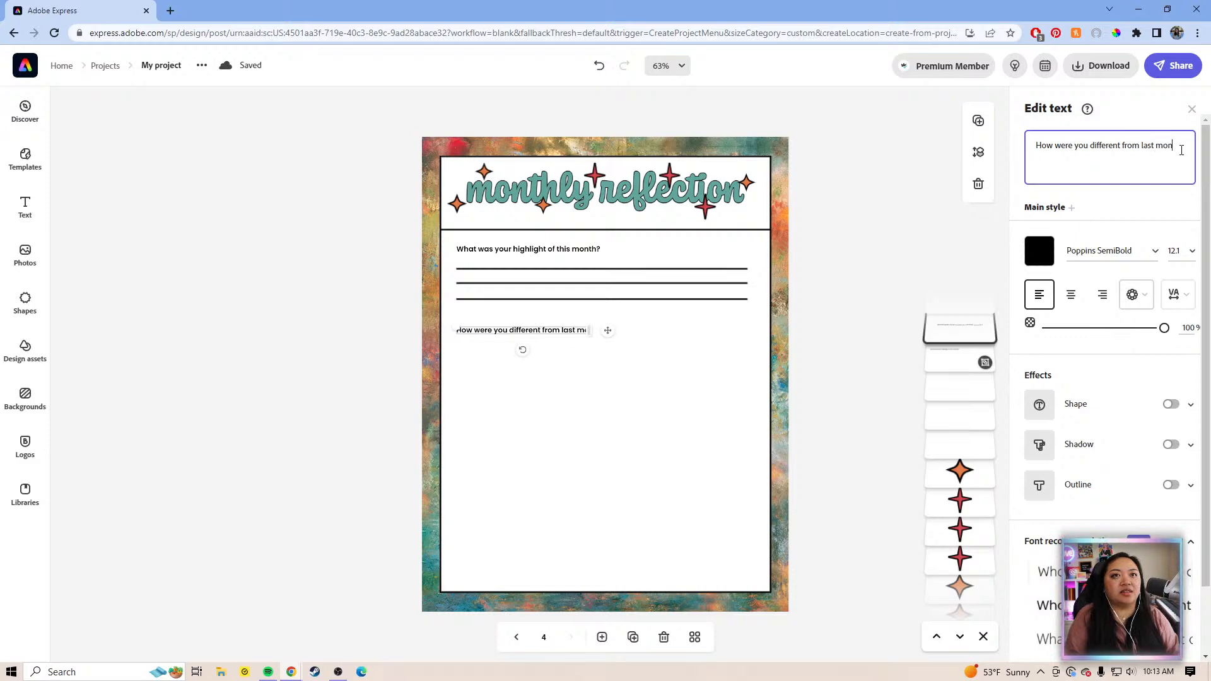
type("th to this month?")
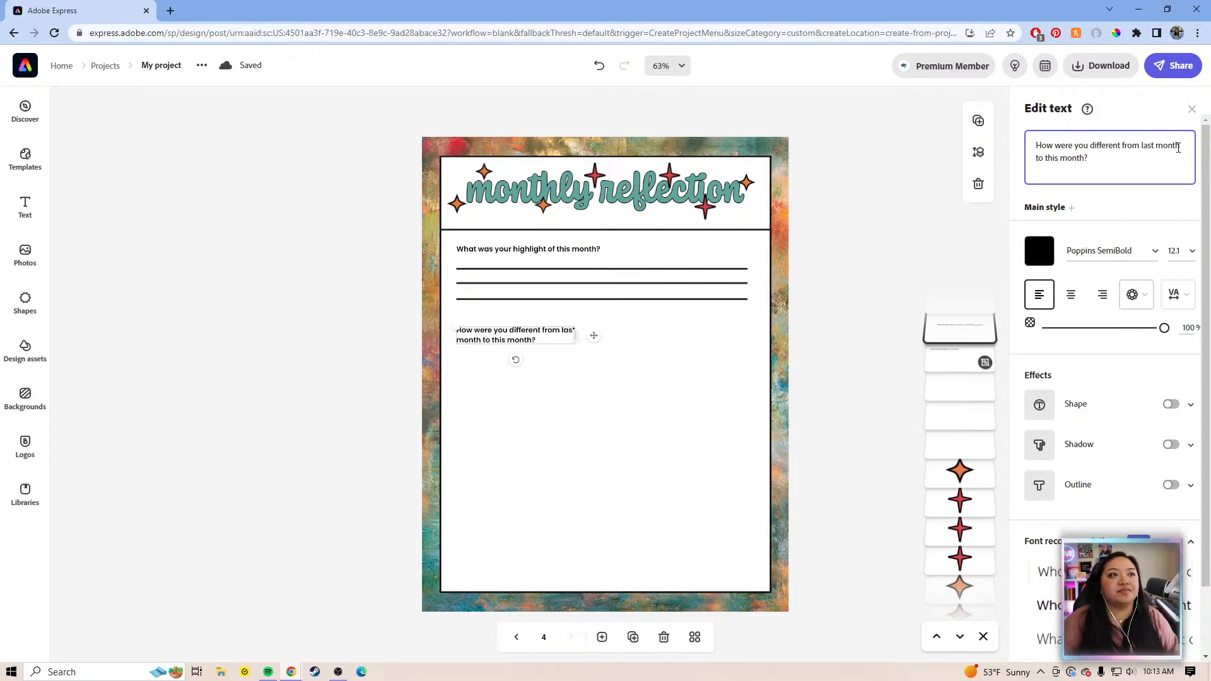
left_click(674, 350)
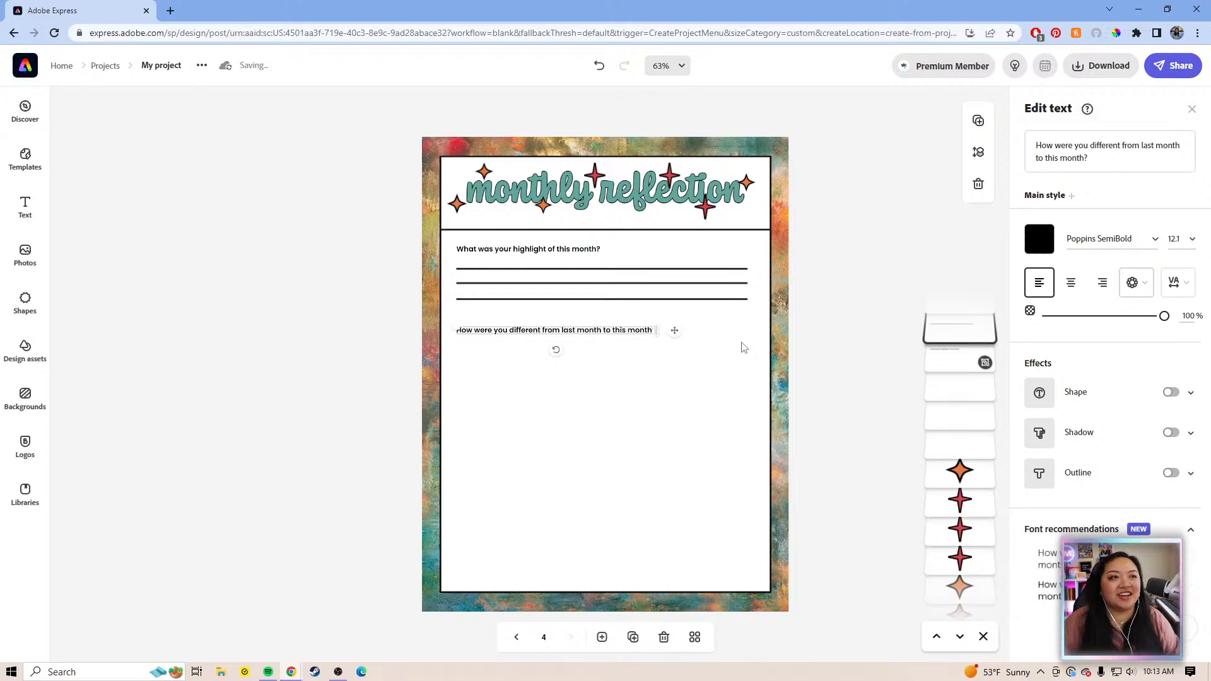
left_click(836, 270)
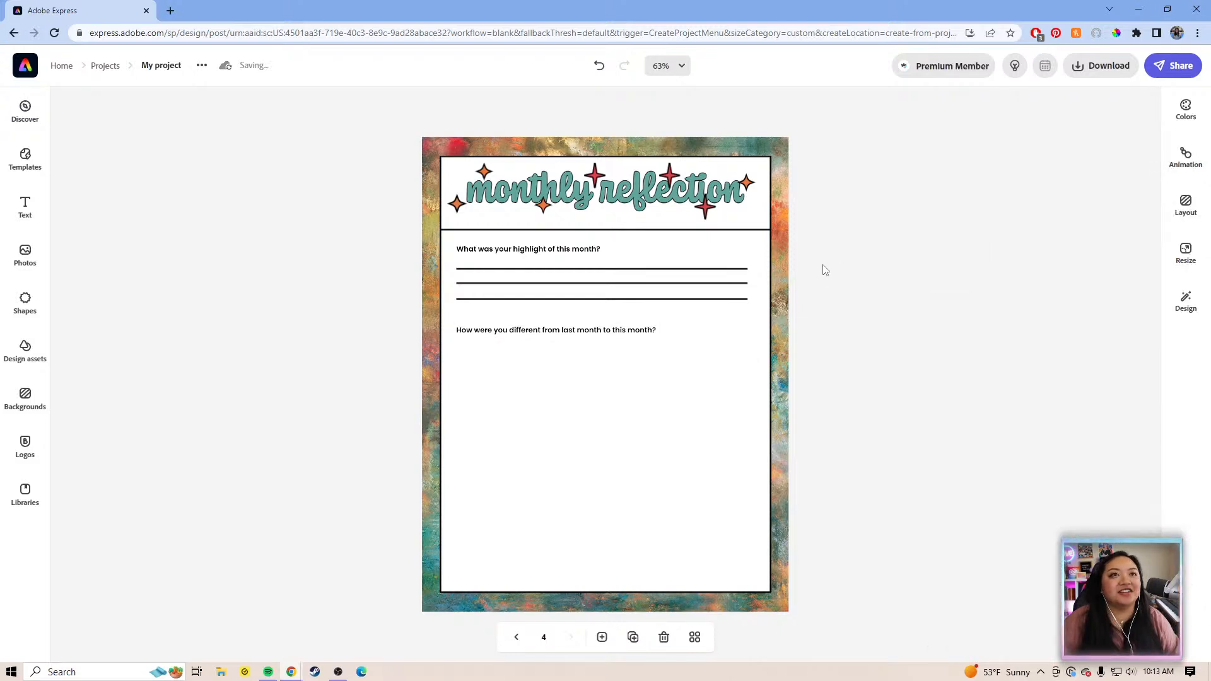
left_click(640, 332)
left_click(633, 354)
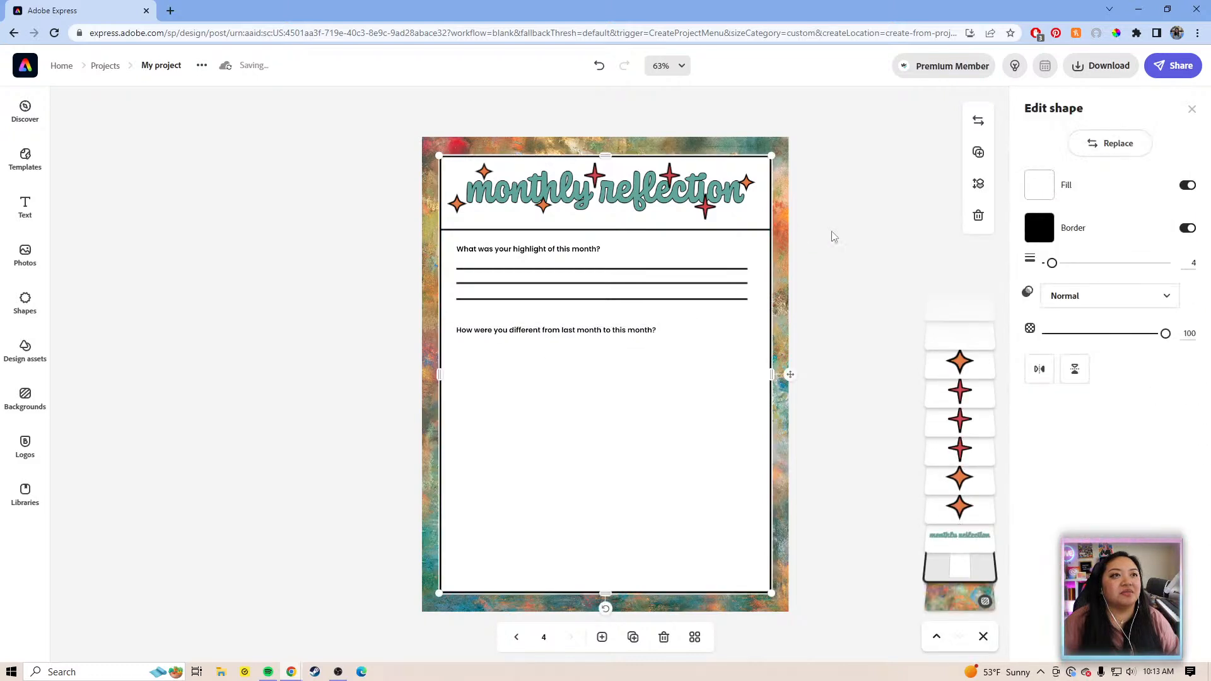
left_click(835, 239)
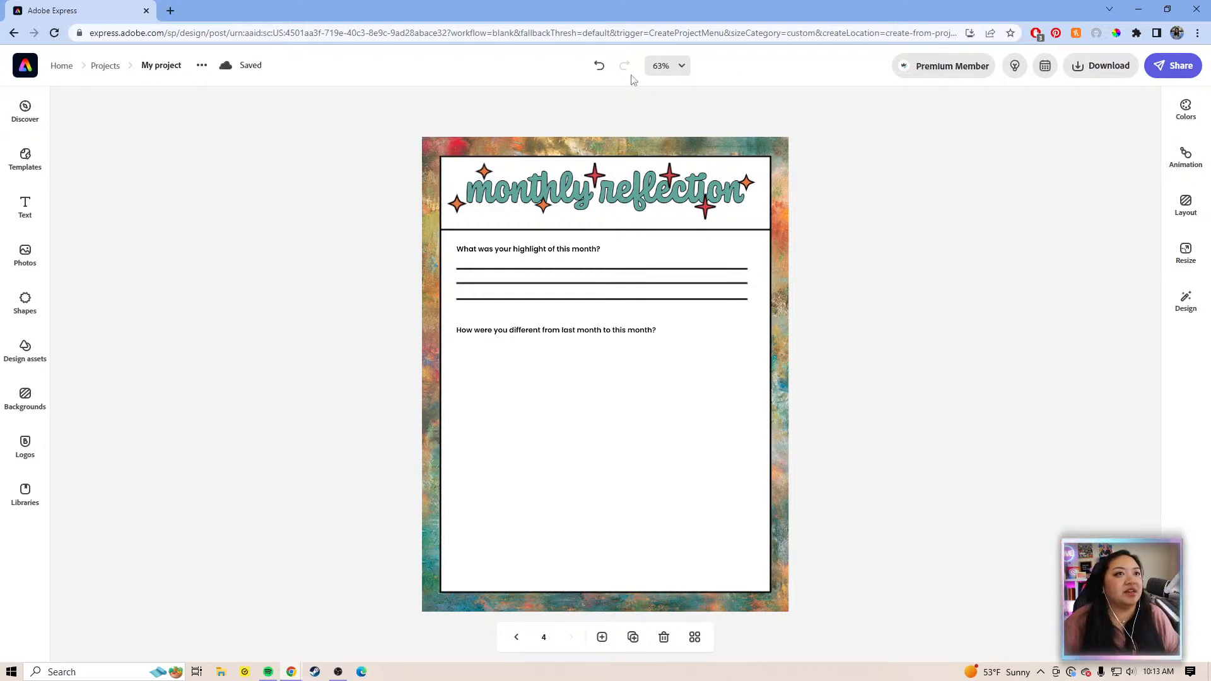
- Reload the project and reopen its fourth page, the monthly reflection, to redisplay the writing lines
left_click(673, 65)
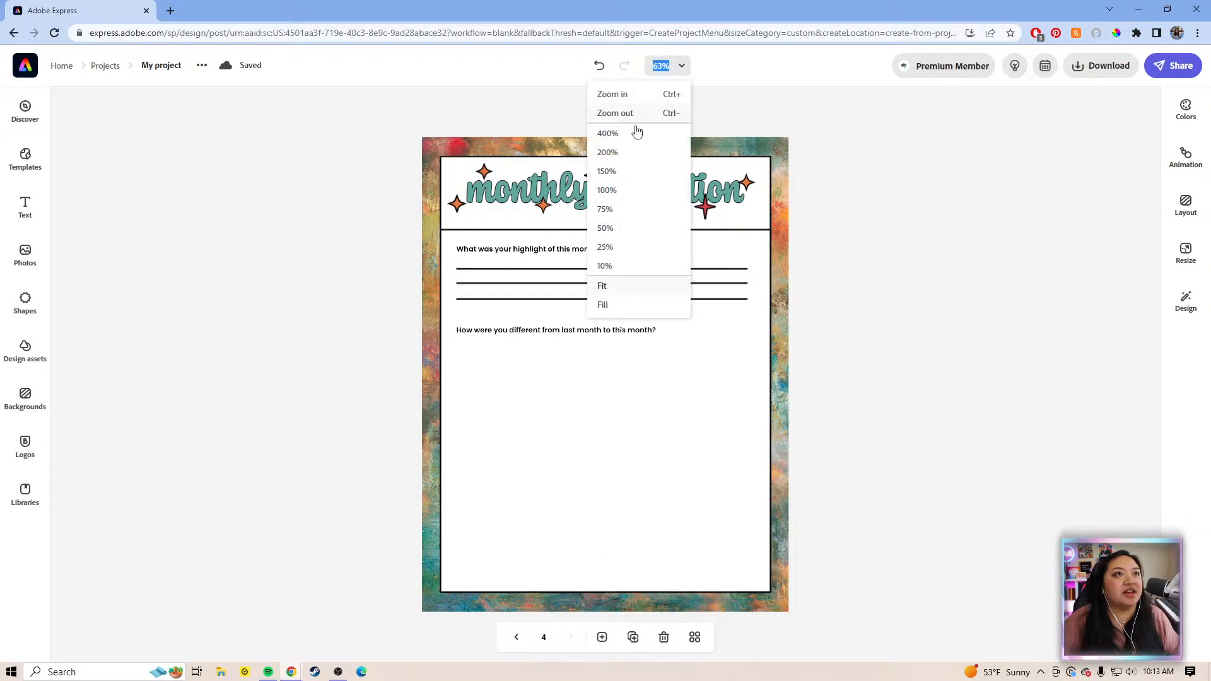
left_click(622, 195)
left_click(677, 65)
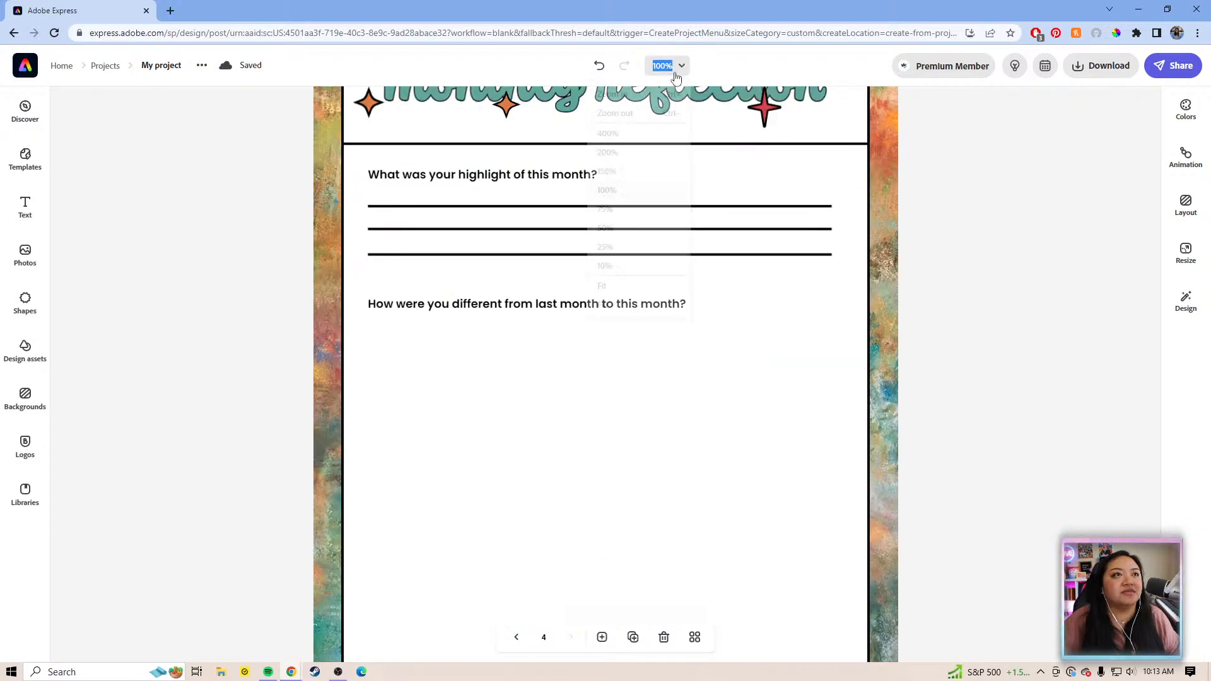
left_click(624, 214)
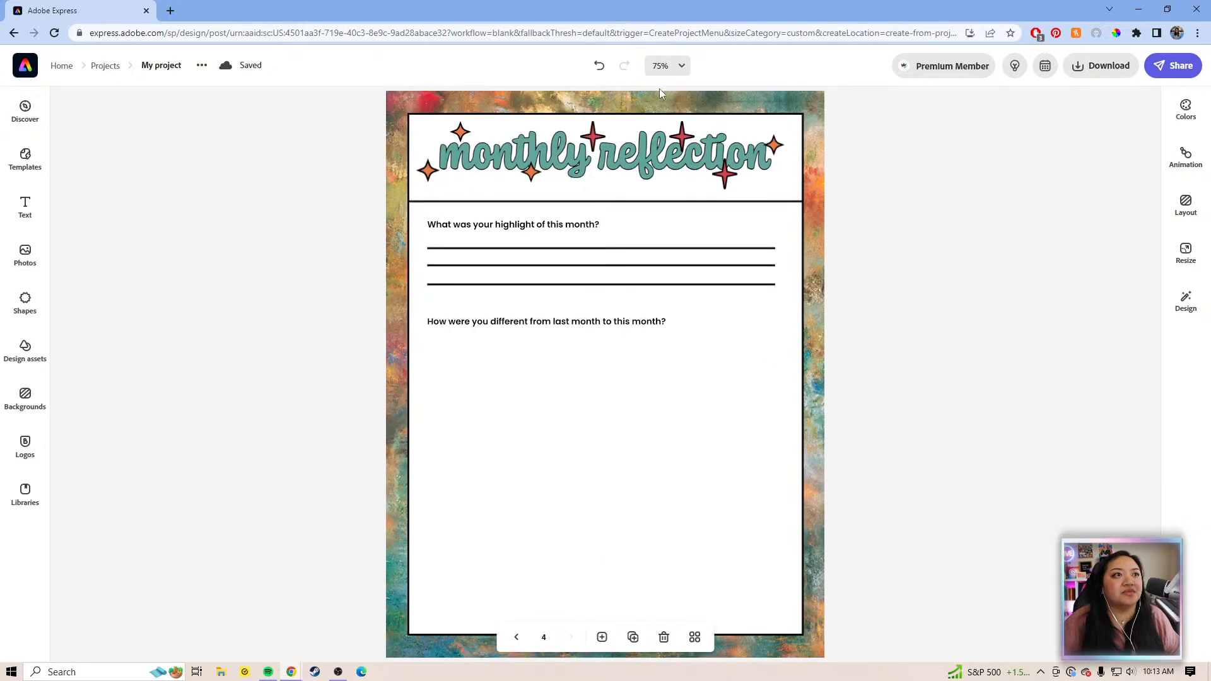
left_click(50, 35)
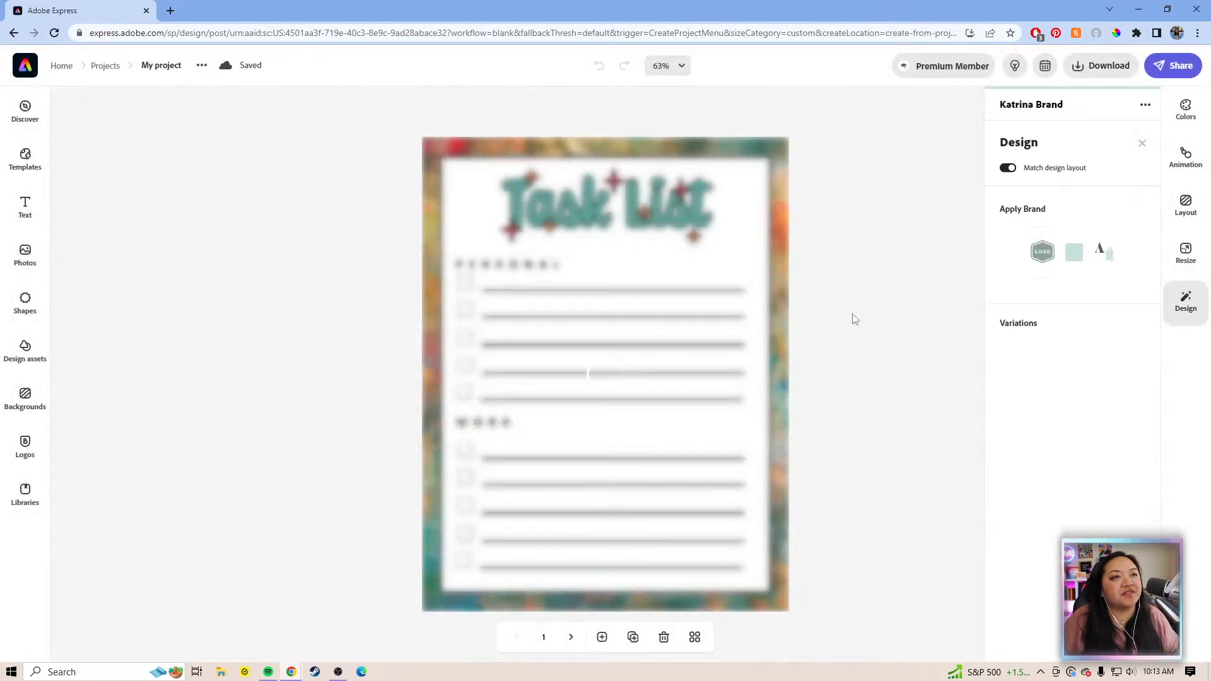
left_click(694, 637)
double_click(569, 224)
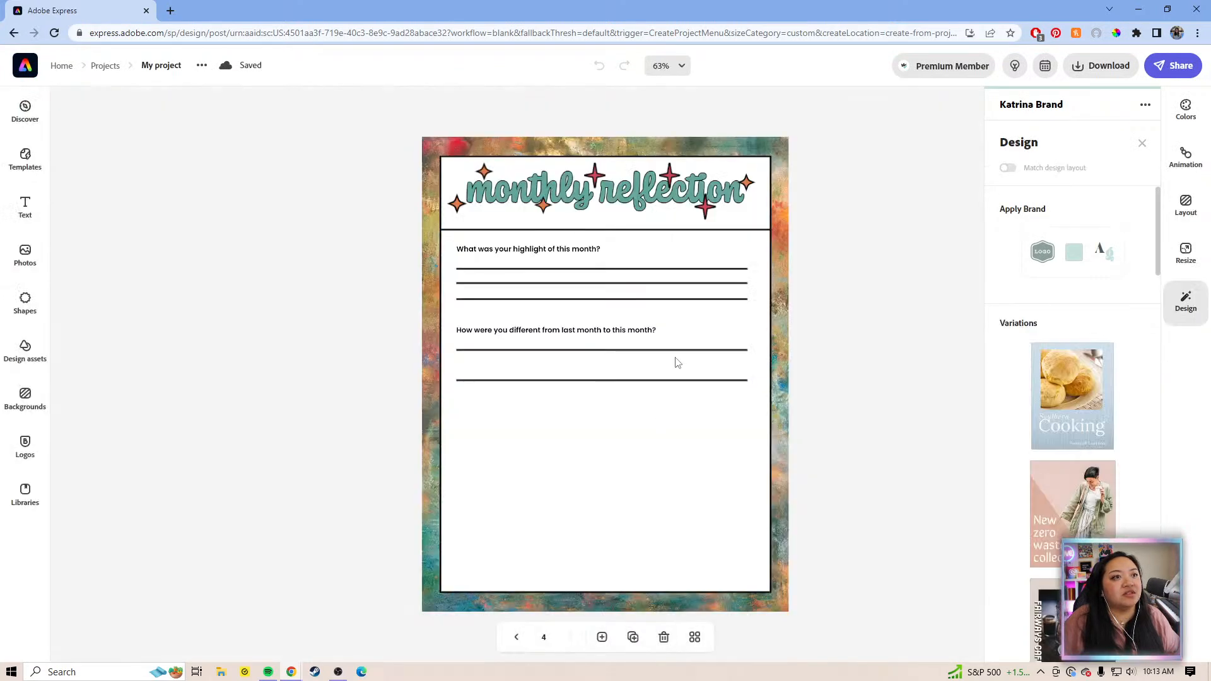
left_click(676, 362)
key("Escape")
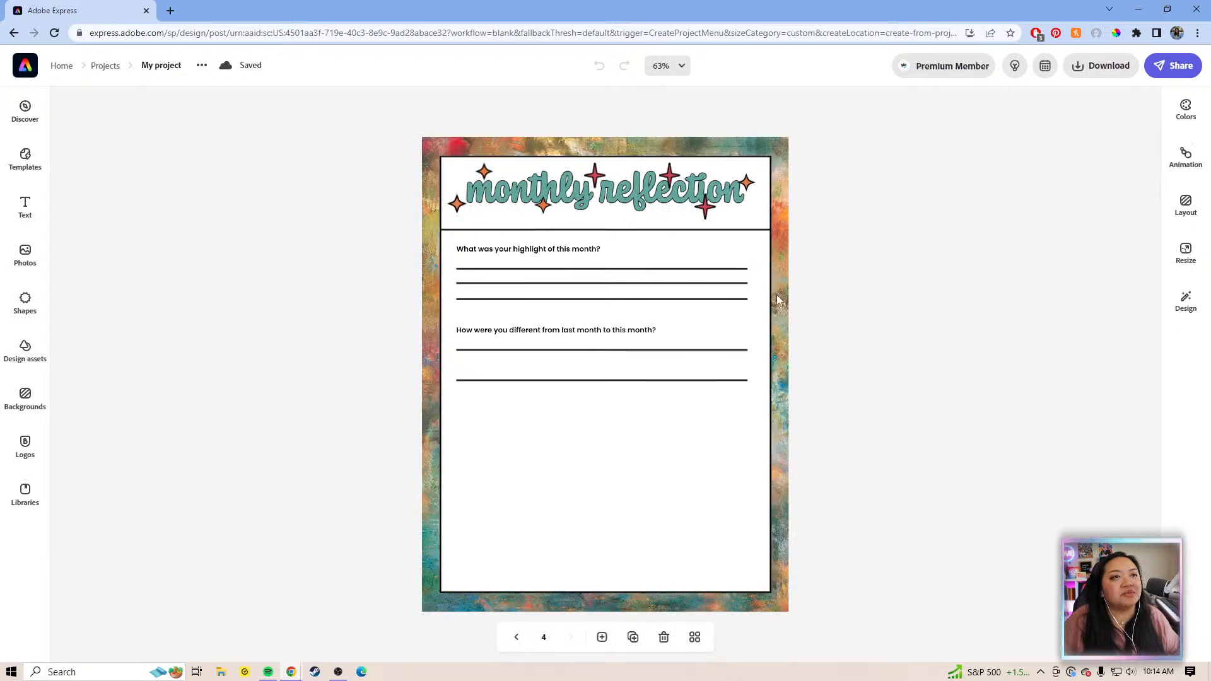
- Try to add a middle writing line under the second question using a duplicate of the highlight question's middle line
left_click(735, 284)
left_click(978, 156)
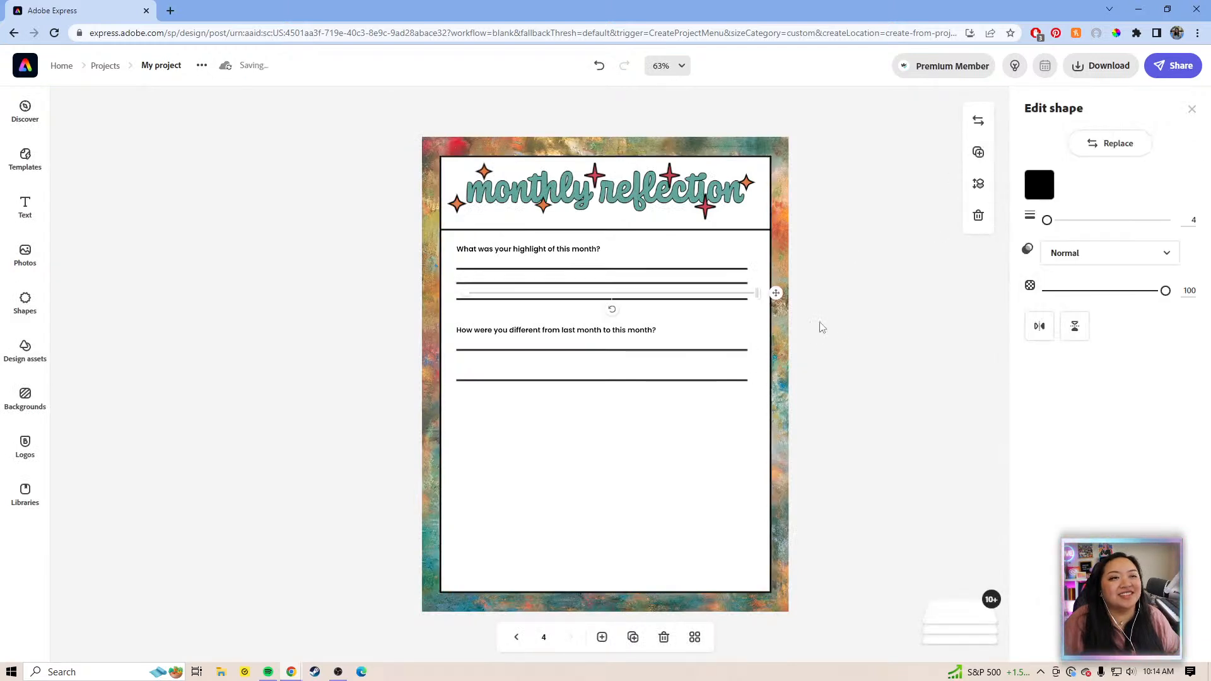
left_click_drag(774, 293, 765, 371)
left_click(829, 341)
left_click(729, 366)
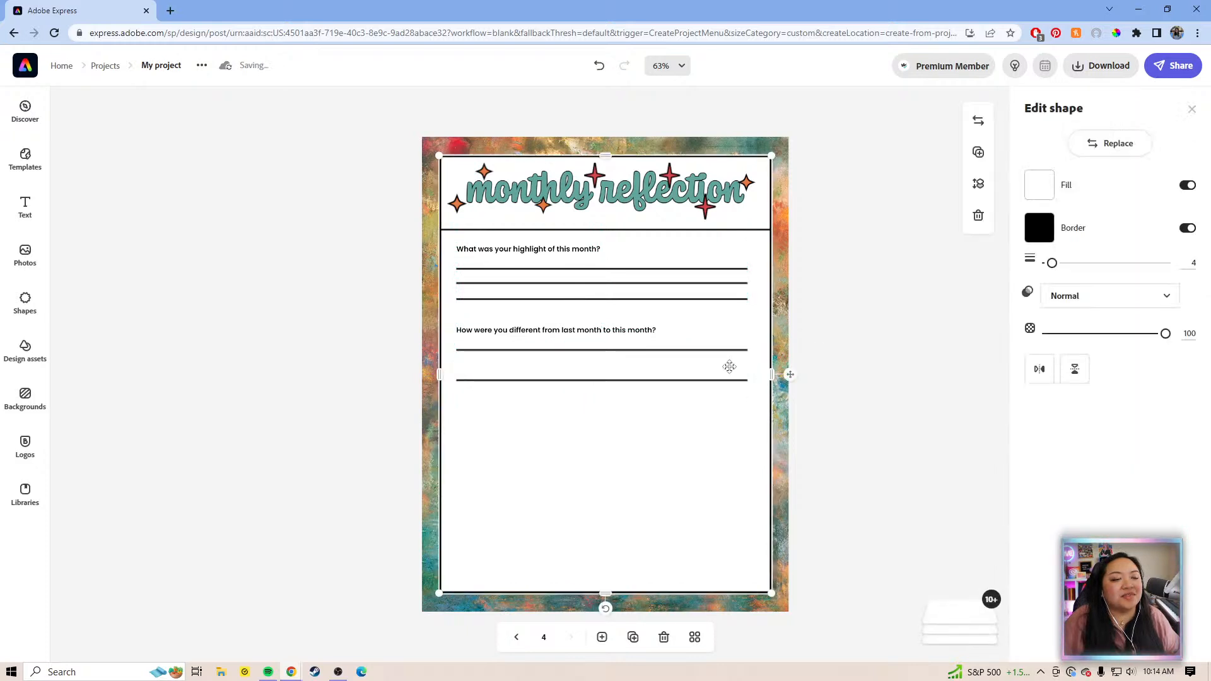
left_click(734, 365)
key("Escape")
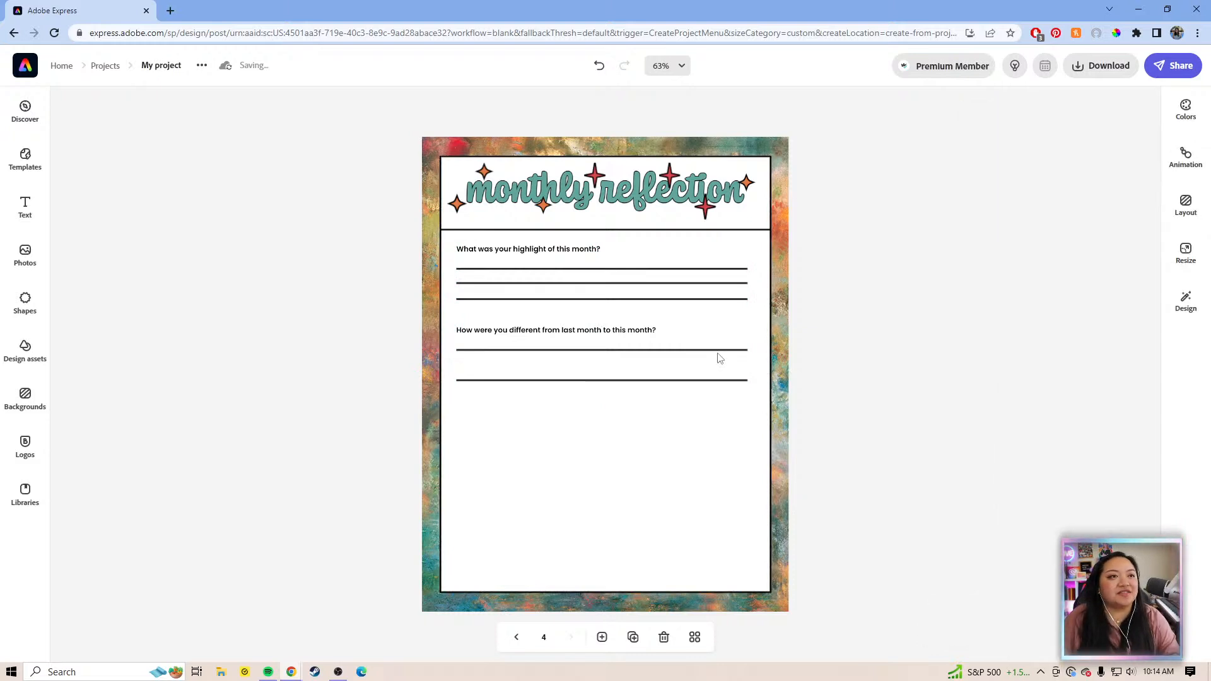
- Delete the two writing lines under the question about differences from last month
left_click(719, 353)
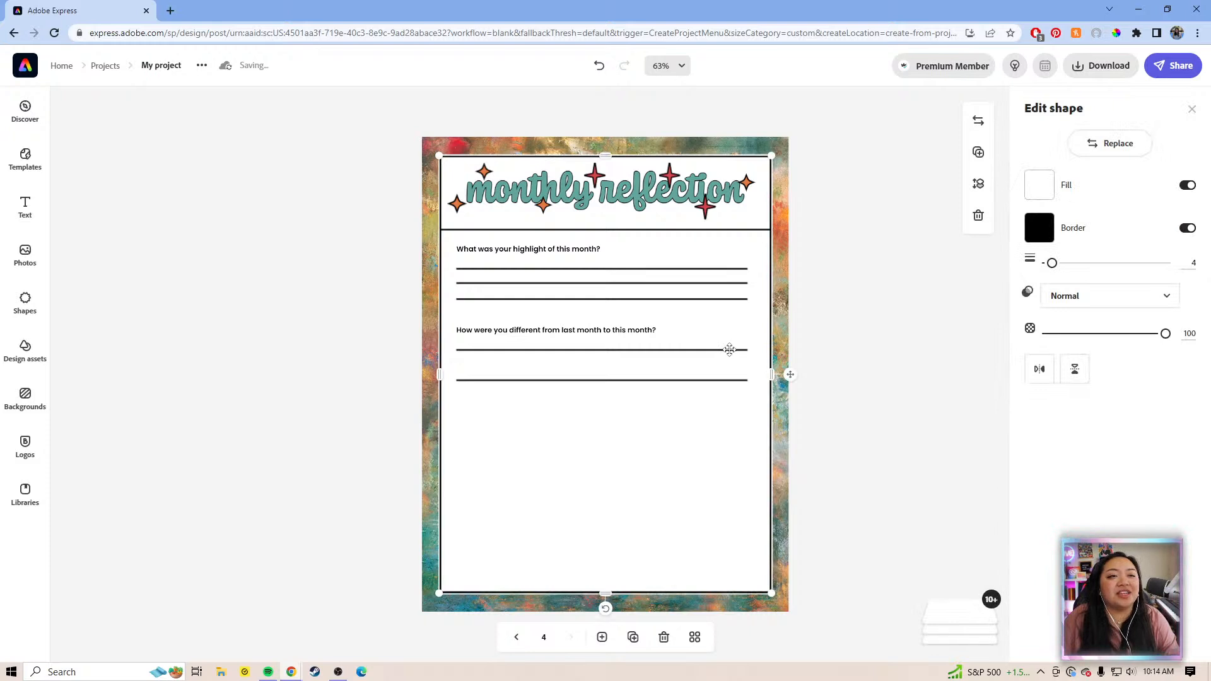
left_click(730, 350)
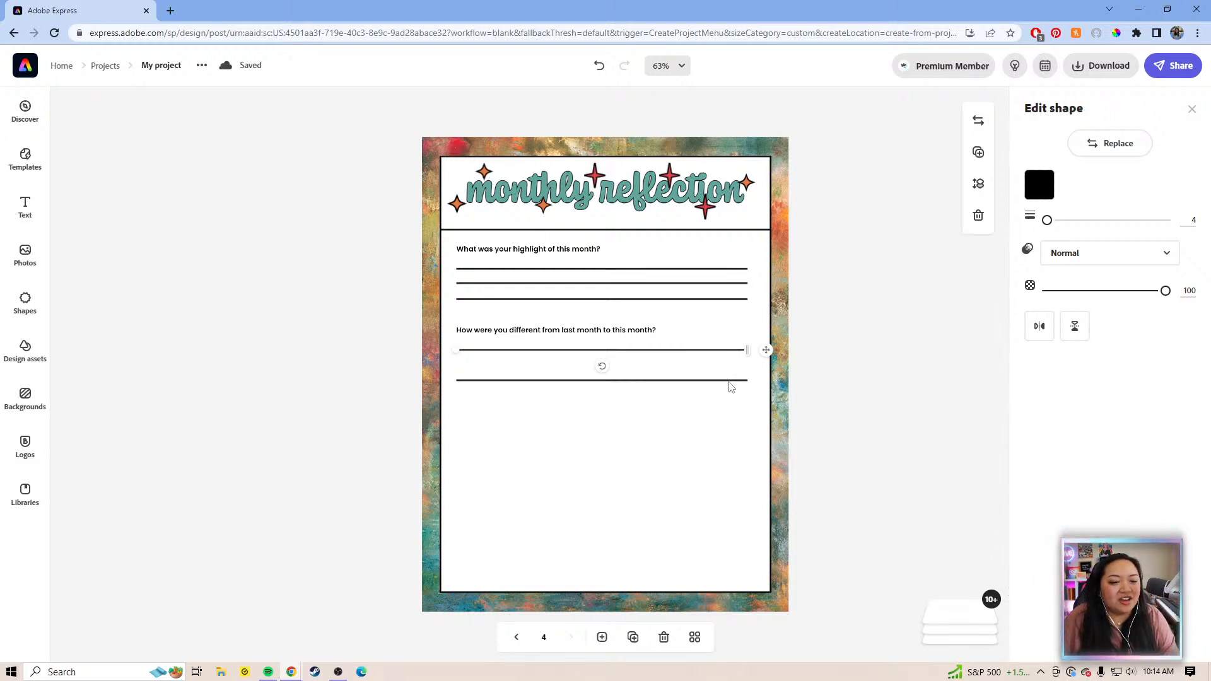
left_click(730, 383)
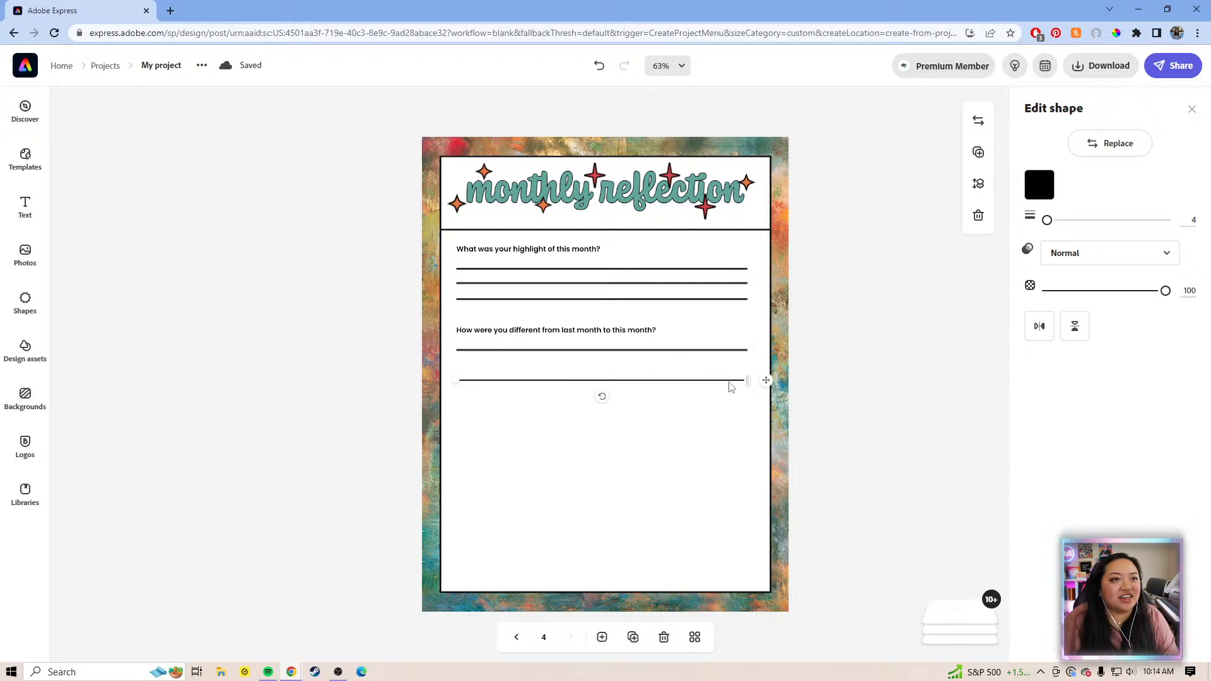
key("Delete")
left_click(726, 361)
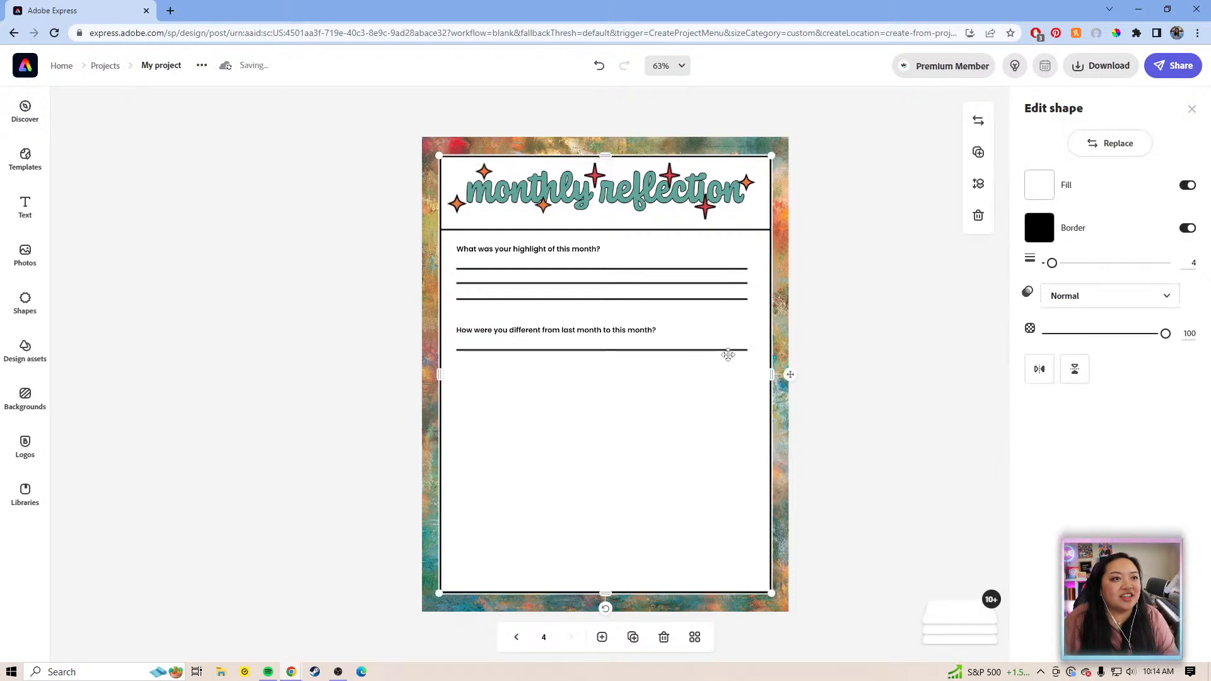
left_click(731, 351)
key("Delete")
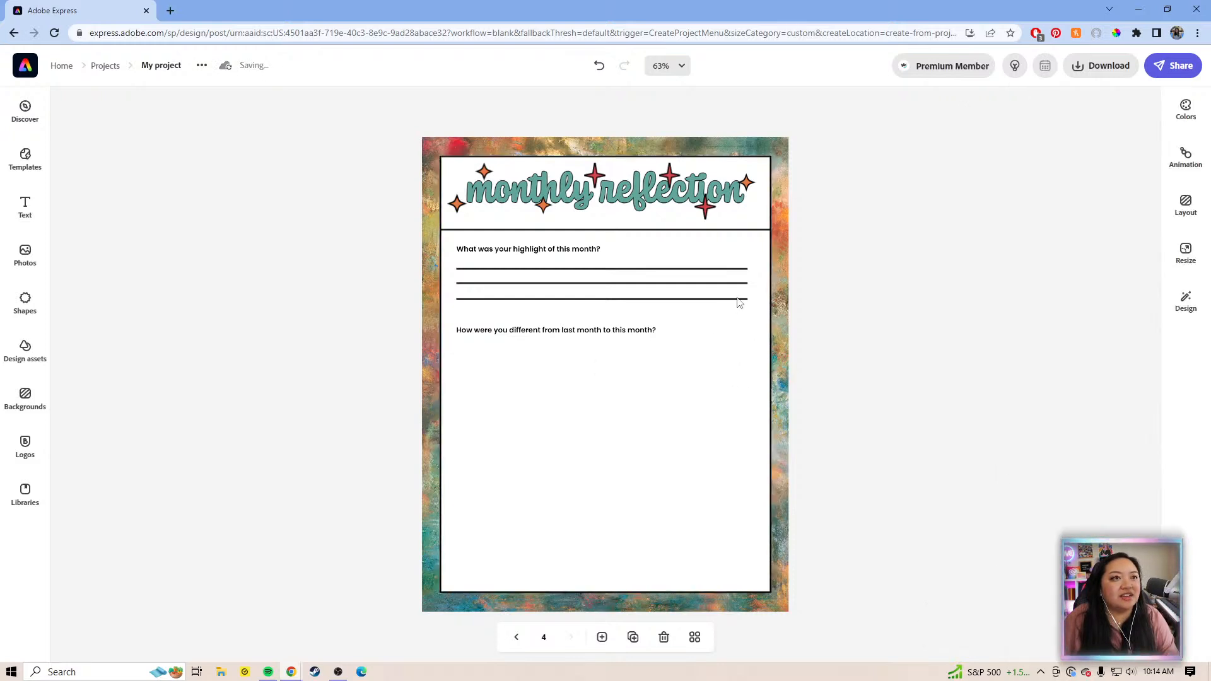
left_click(737, 294)
left_click(737, 295)
key("Delete")
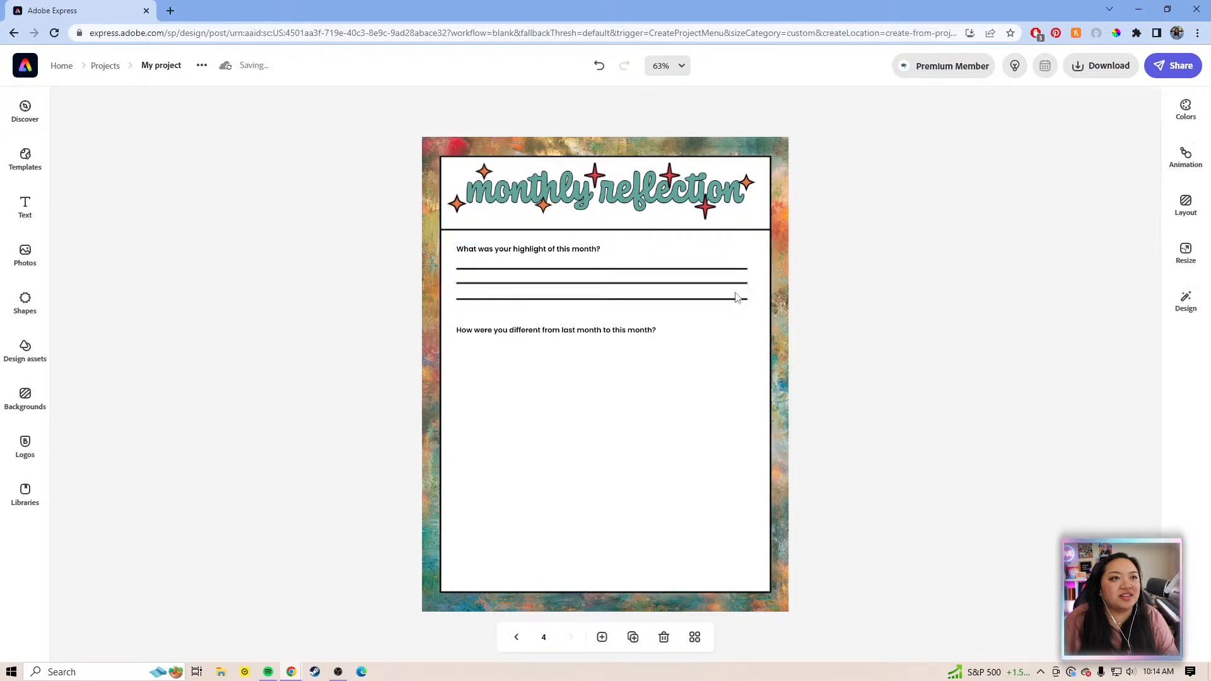
key("ctrl+z")
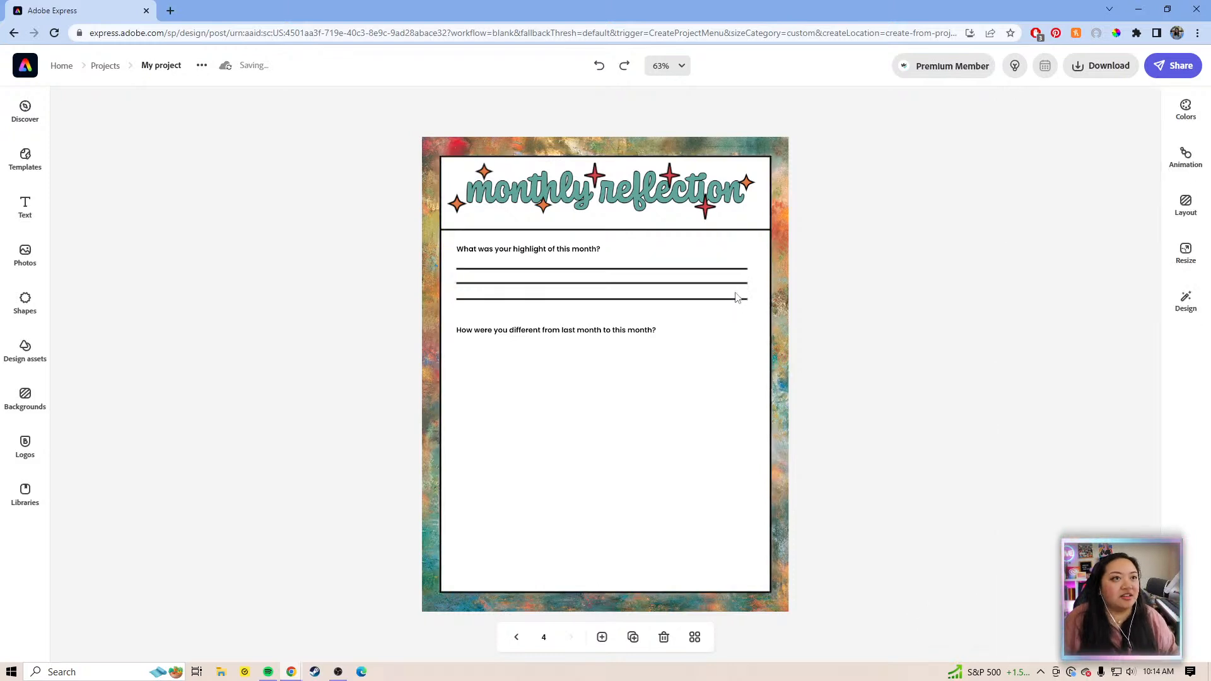
- Ungroup the highlight question block and delete all three of its writing lines
left_click(746, 273)
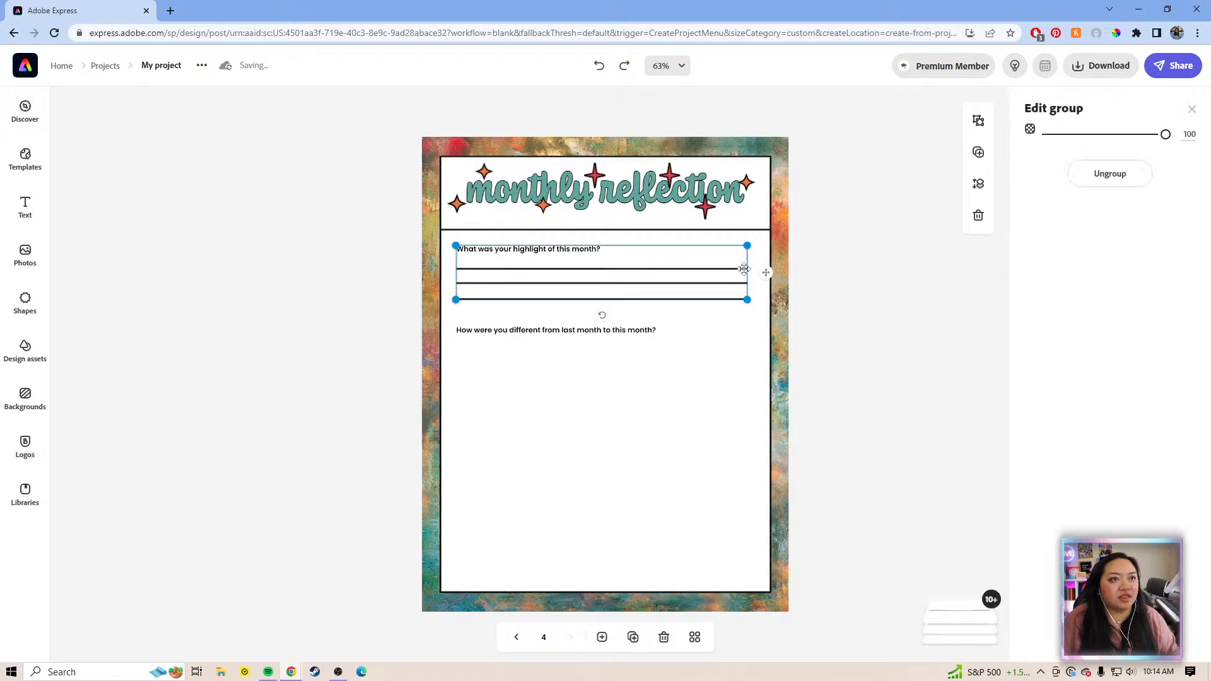
left_click(1111, 172)
left_click(687, 268)
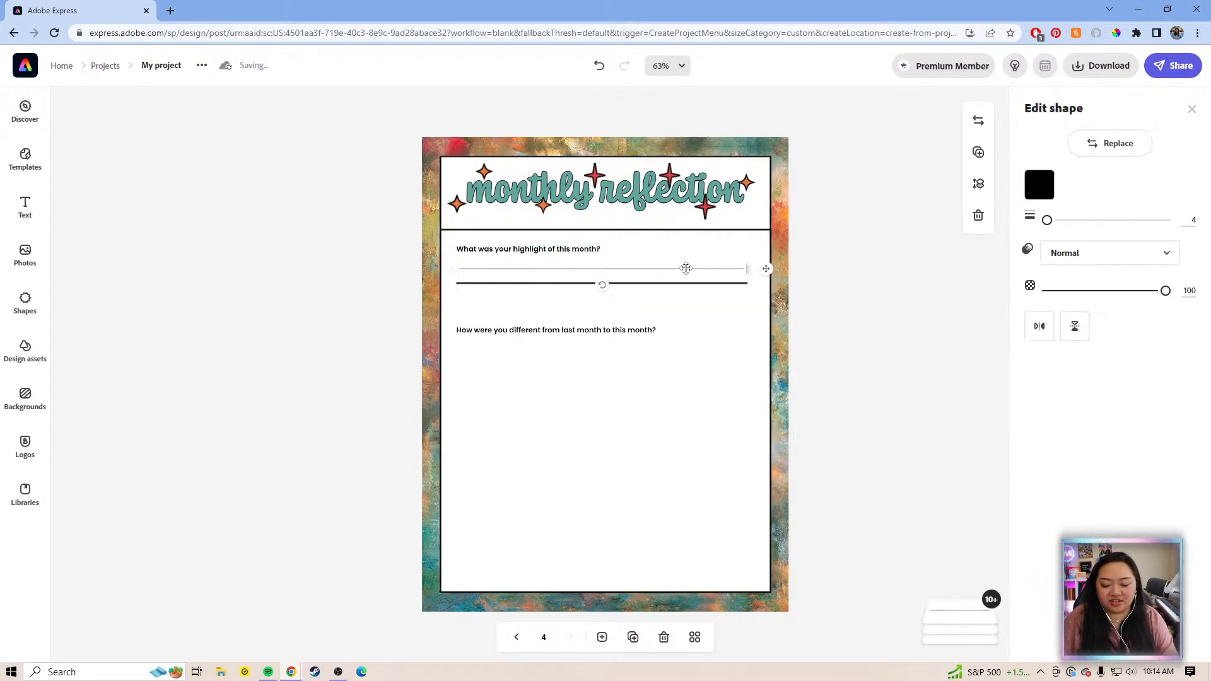
key("Delete")
left_click(679, 283)
key("Delete")
left_click(684, 298)
key("Delete")
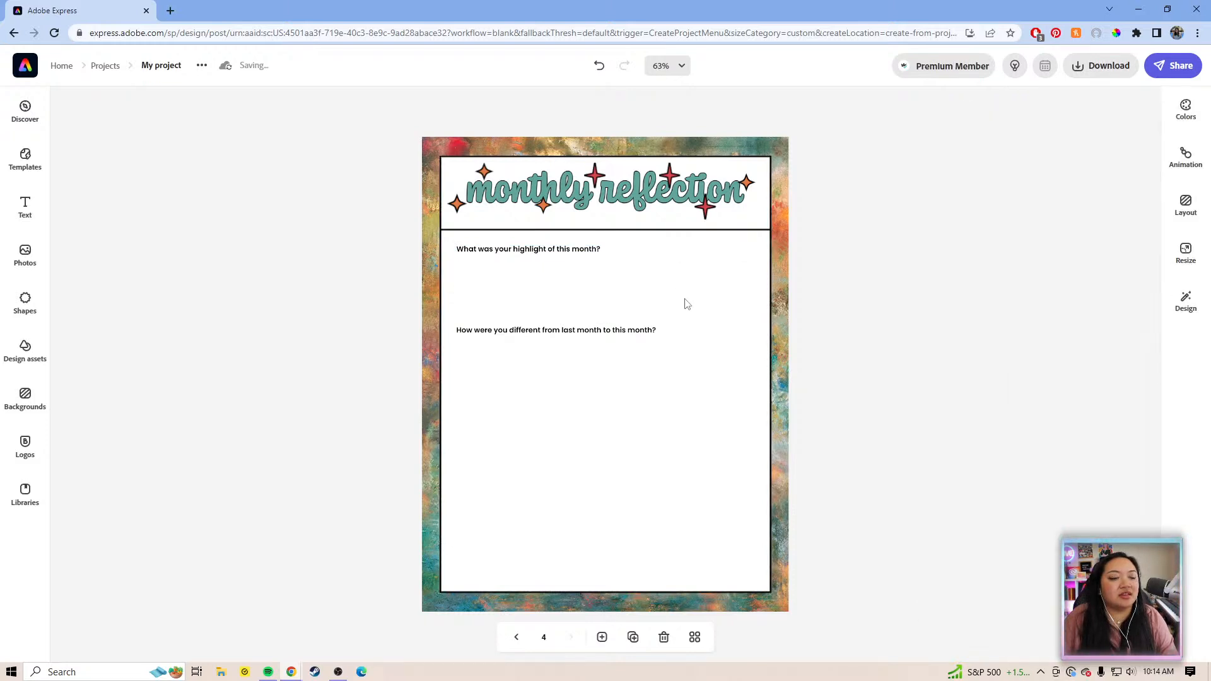
- Place a duplicate of the second question beneath it and change the copy to "What areas can you improve on for next month?"
left_click(628, 339)
left_click_drag(682, 341, 681, 415)
left_click_drag(1095, 159, 1037, 144)
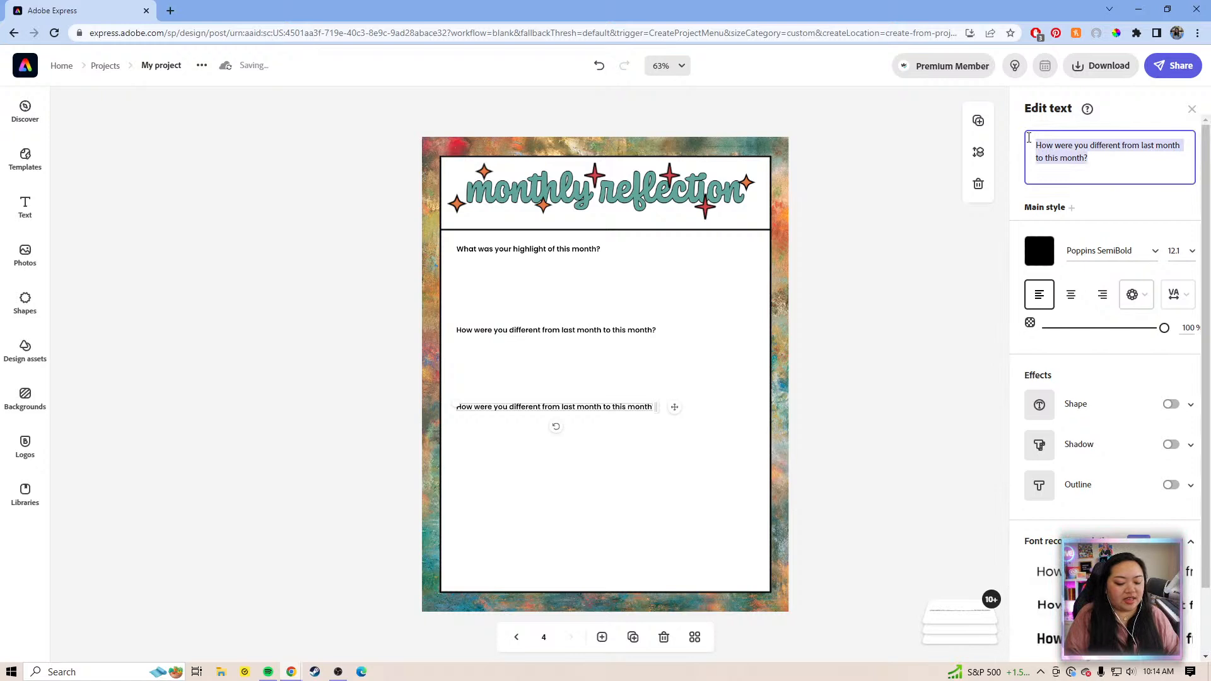
type("H")
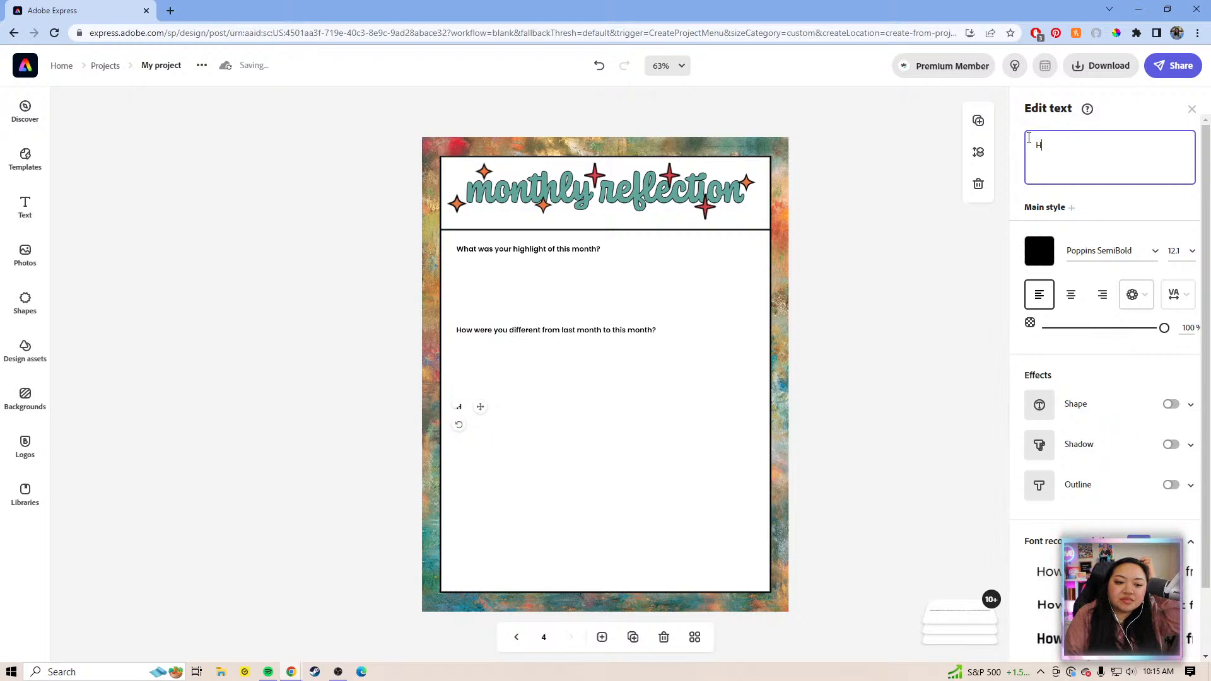
type("o")
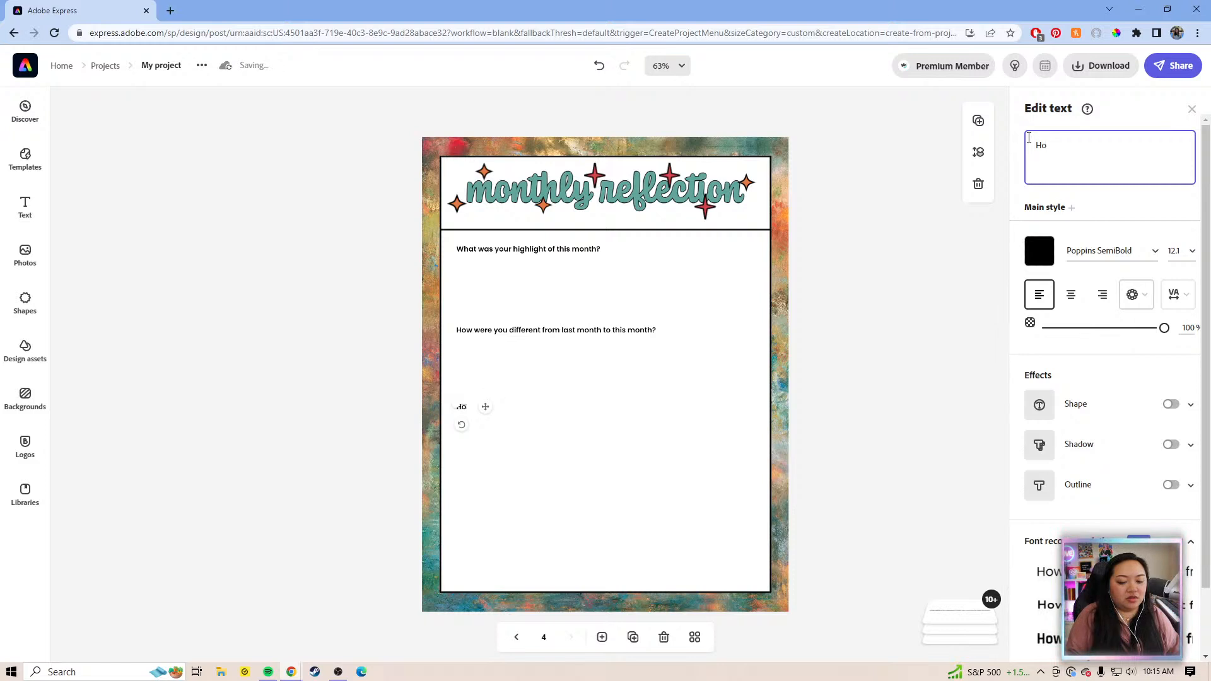
type("w")
key("BackSpace")
key("BackSpace")
key("BackSpace")
type("What areas can ")
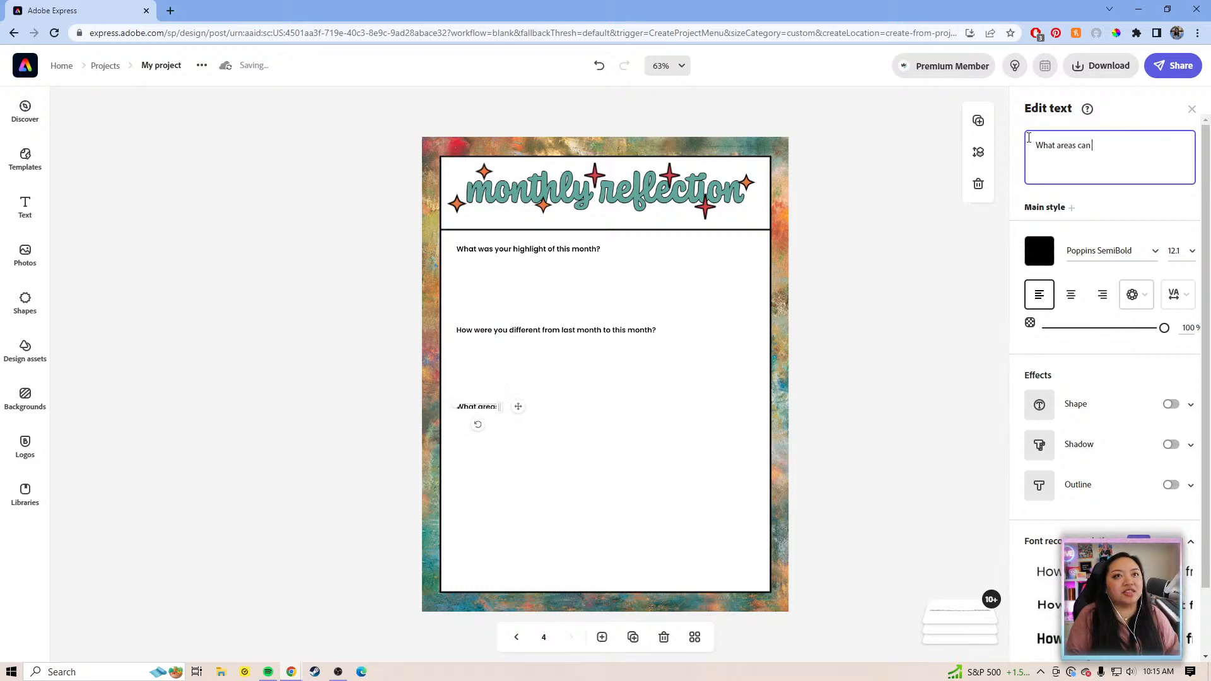
type("you improve")
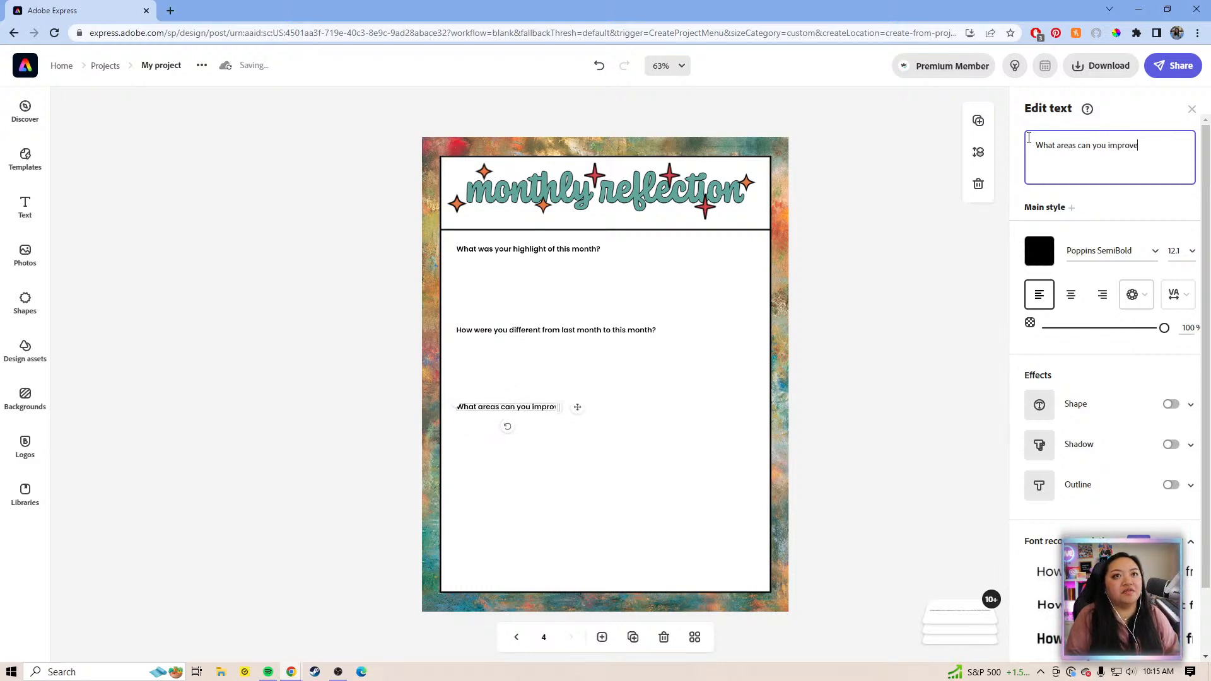
type(" on for next mo")
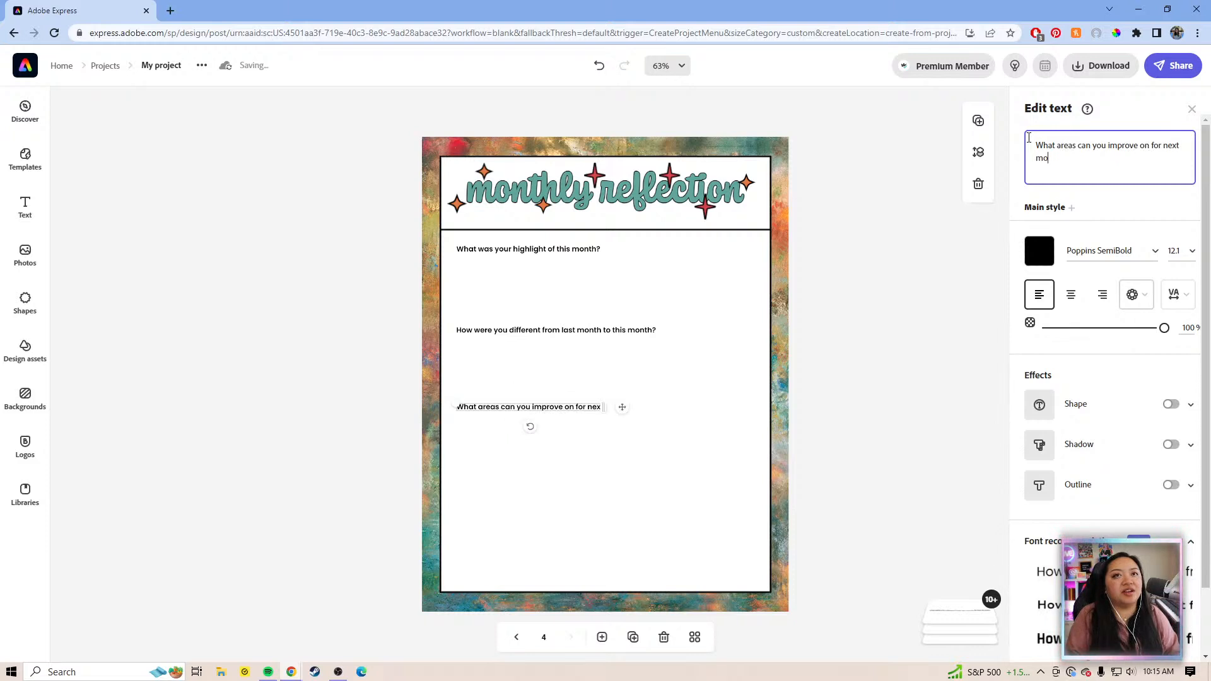
type("nth?")
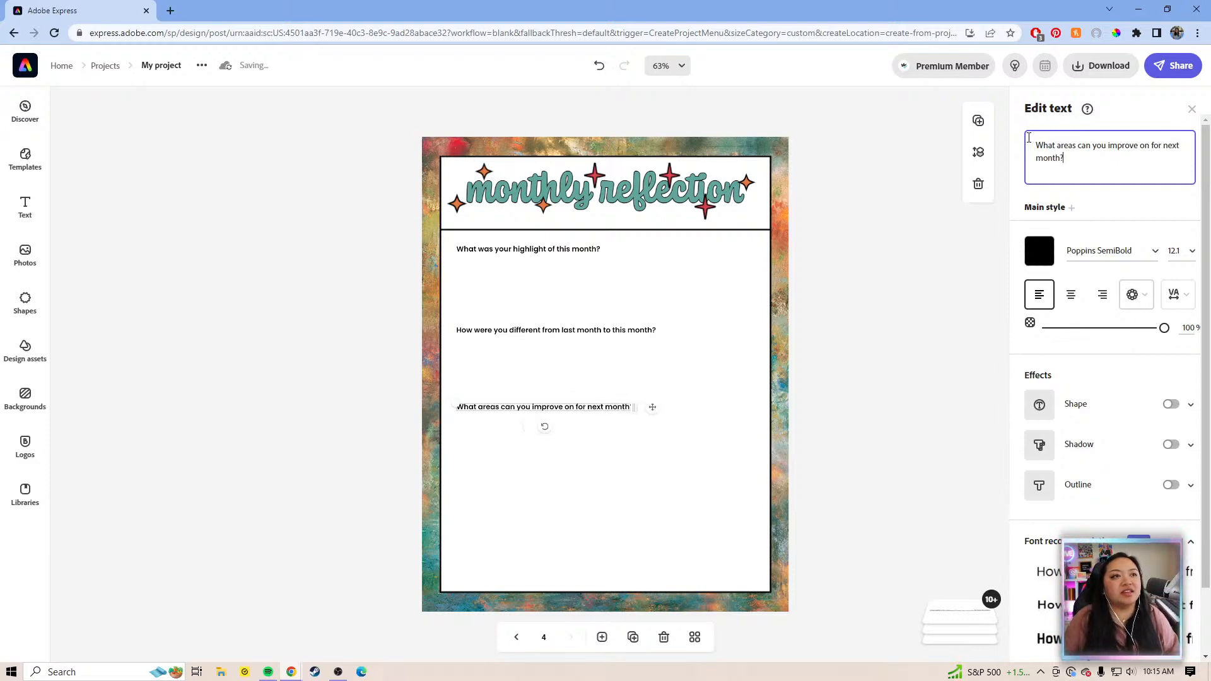
left_click_drag(652, 408, 660, 419)
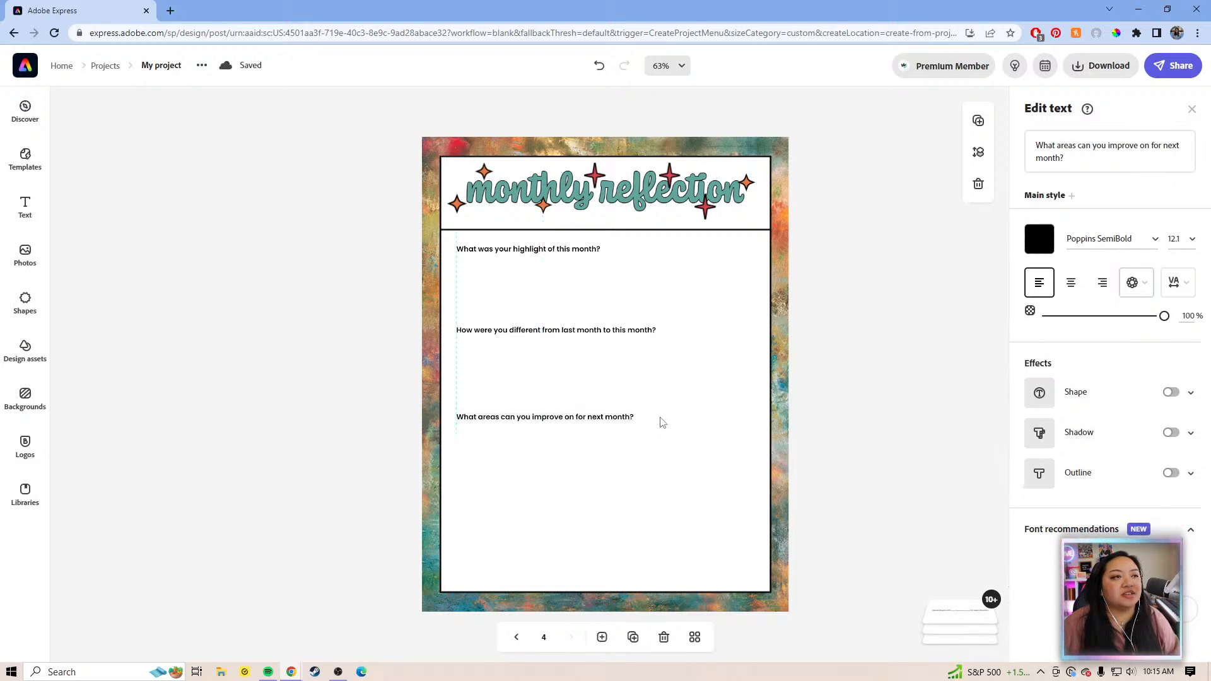
- Place a duplicate of the third question beneath it and change the copy to "Resolution reminder:"
left_click(978, 125)
left_click_drag(662, 432, 659, 503)
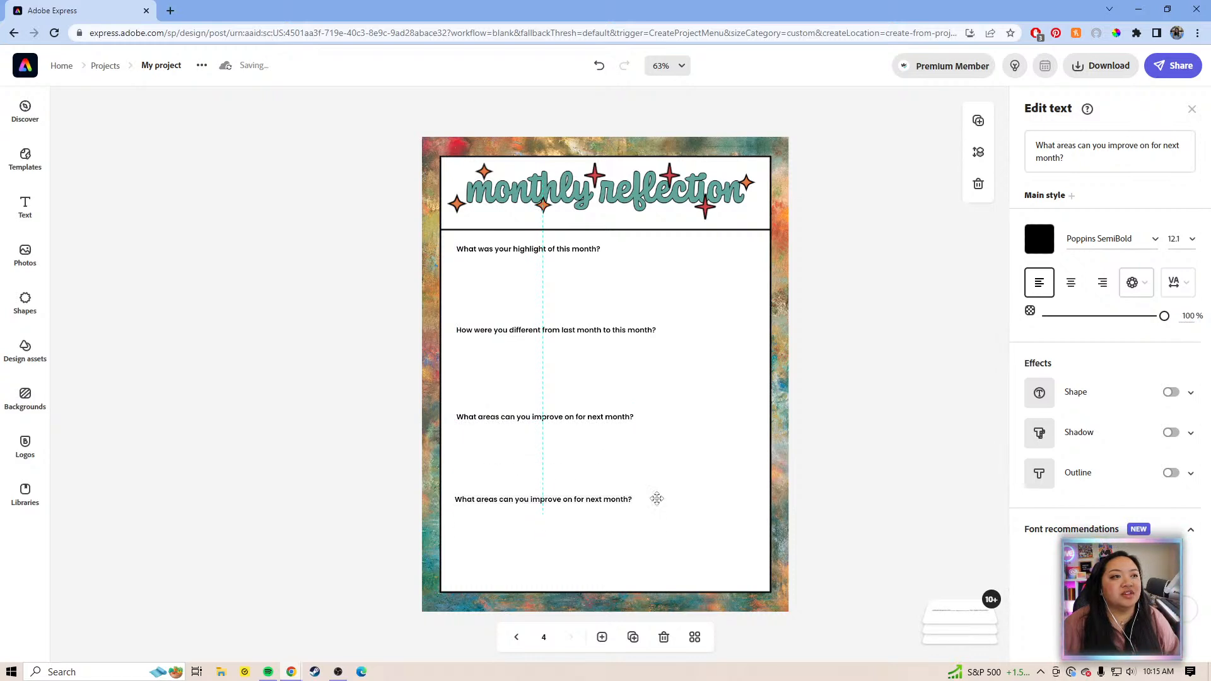
left_click_drag(1095, 161, 1040, 152)
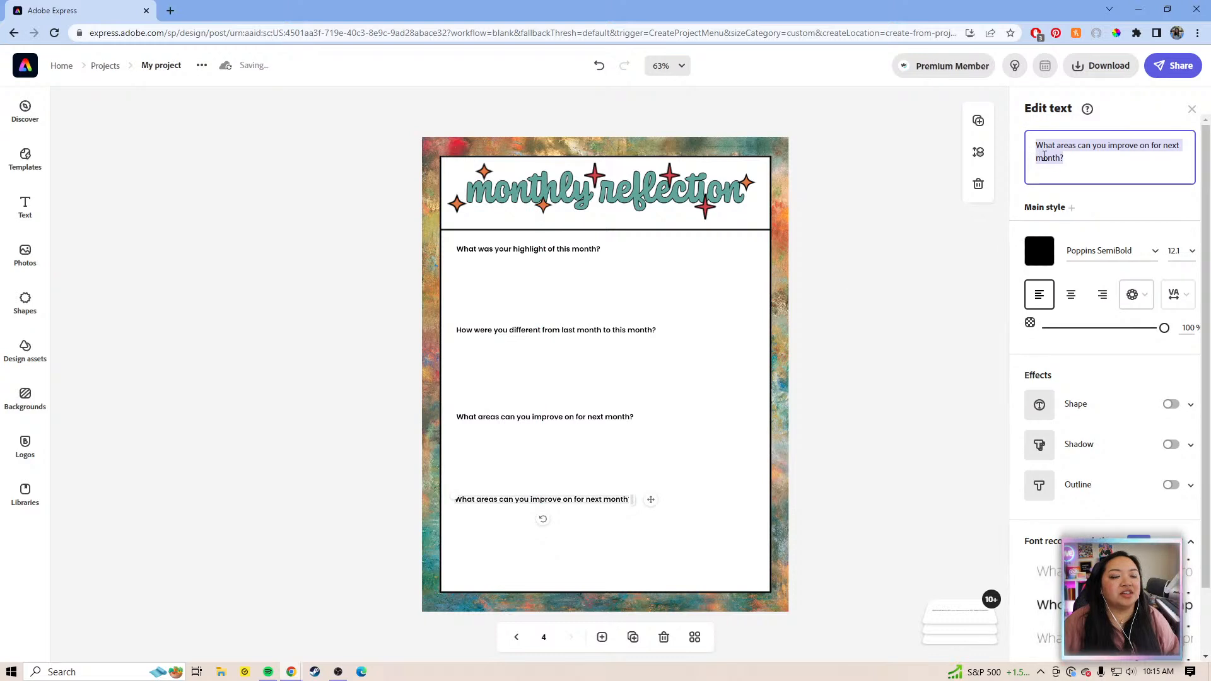
key("BackSpace")
type("Reso")
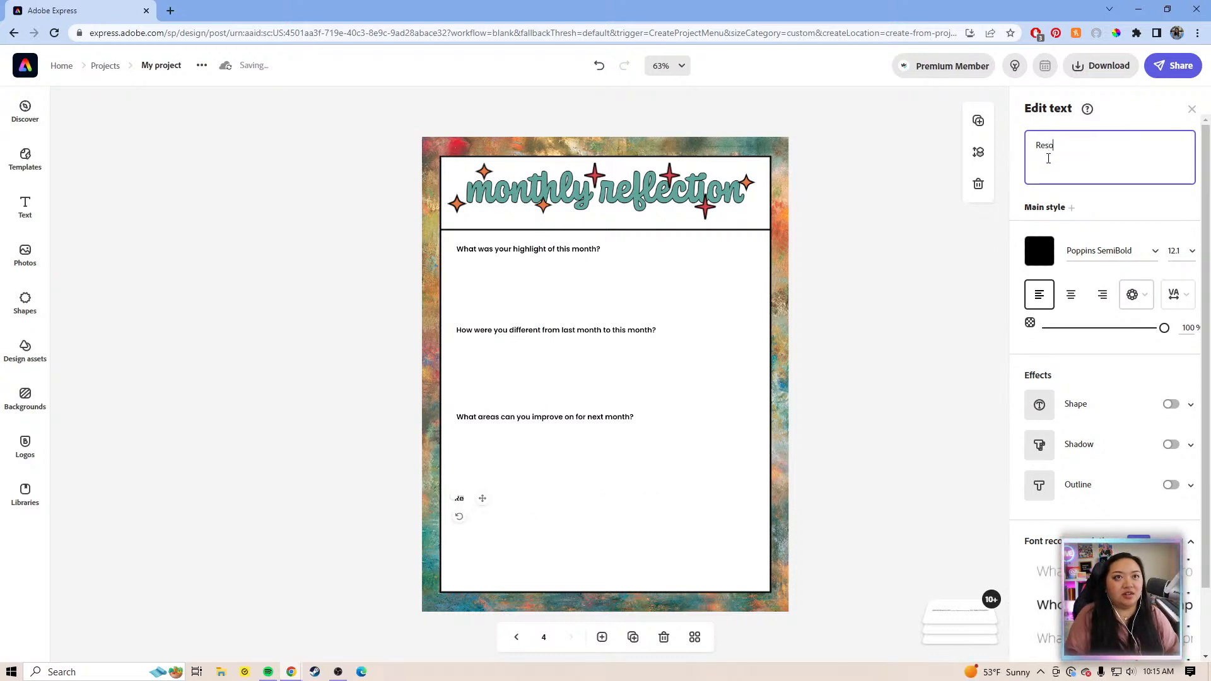
type("lution")
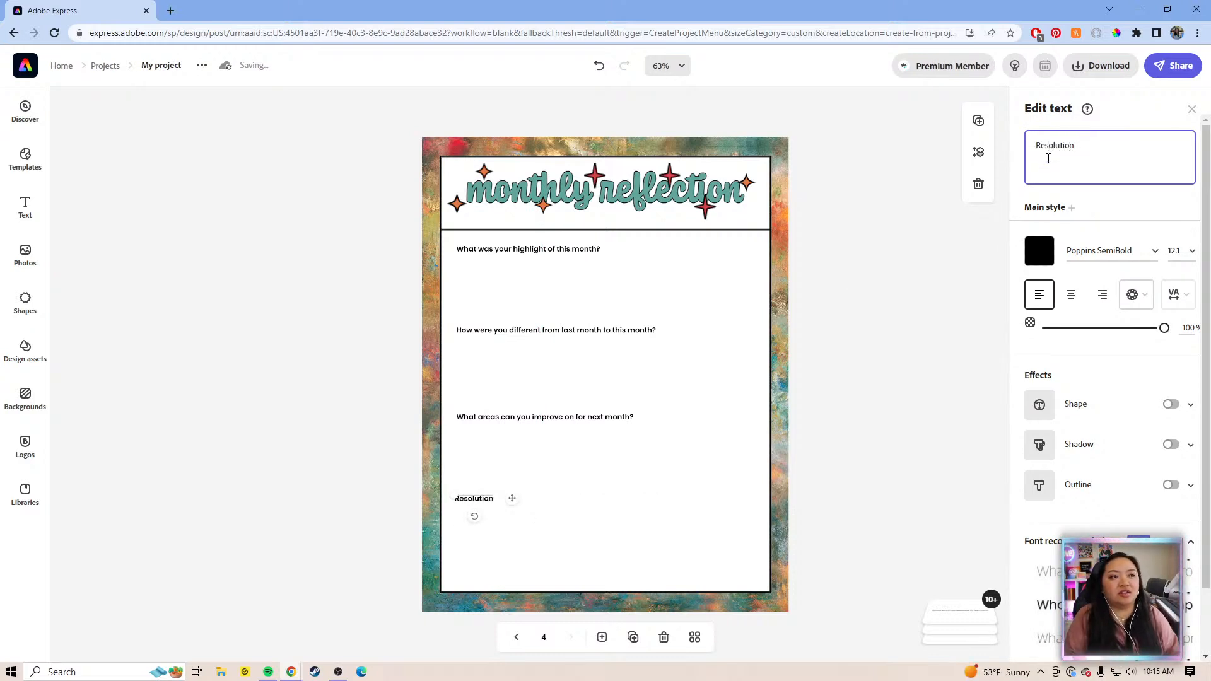
type(" reminder:")
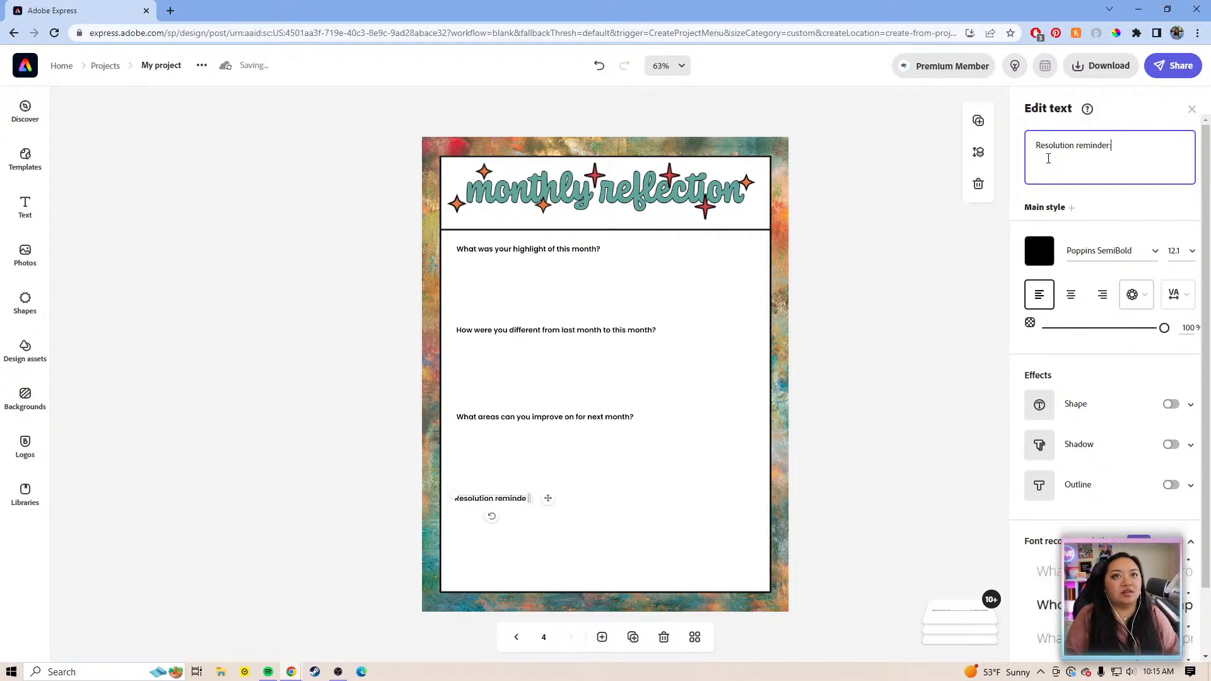
left_click(887, 444)
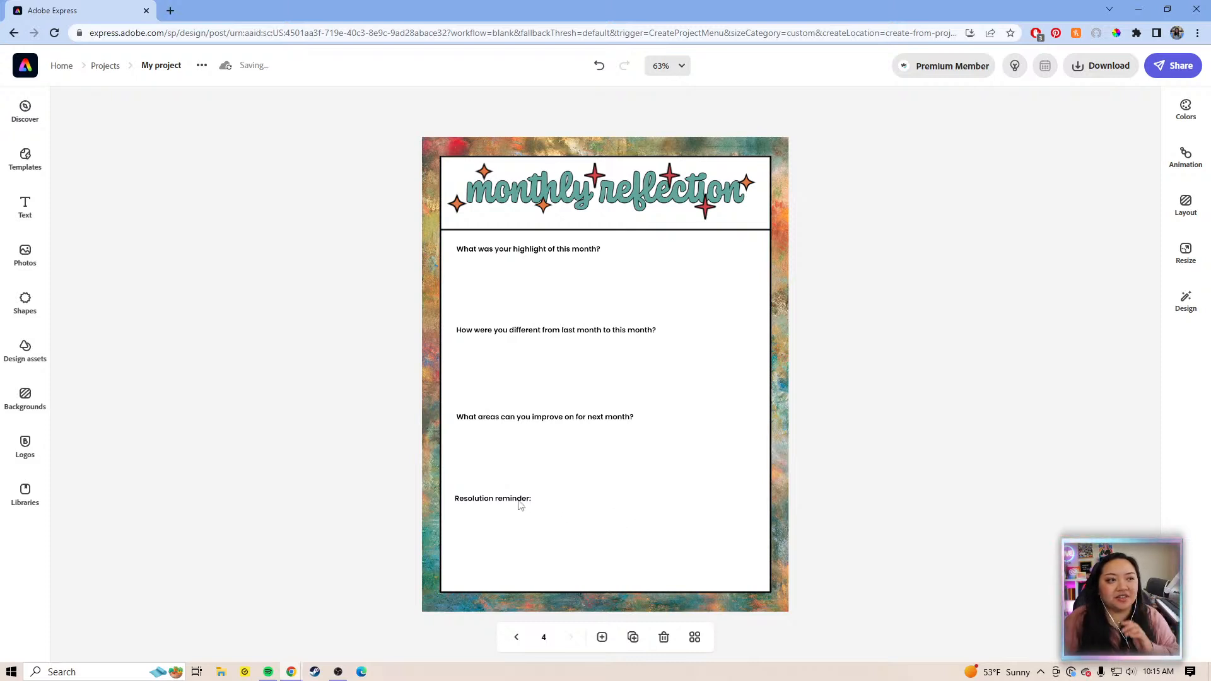
- Space the lower three monthly reflection prompts more evenly down the page, keeping their left edges aligned with the first question
mouse_move(539, 505)
left_mouse_down()
mouse_move(553, 512)
mouse_move(546, 541)
mouse_move(546, 507)
left_mouse_up()
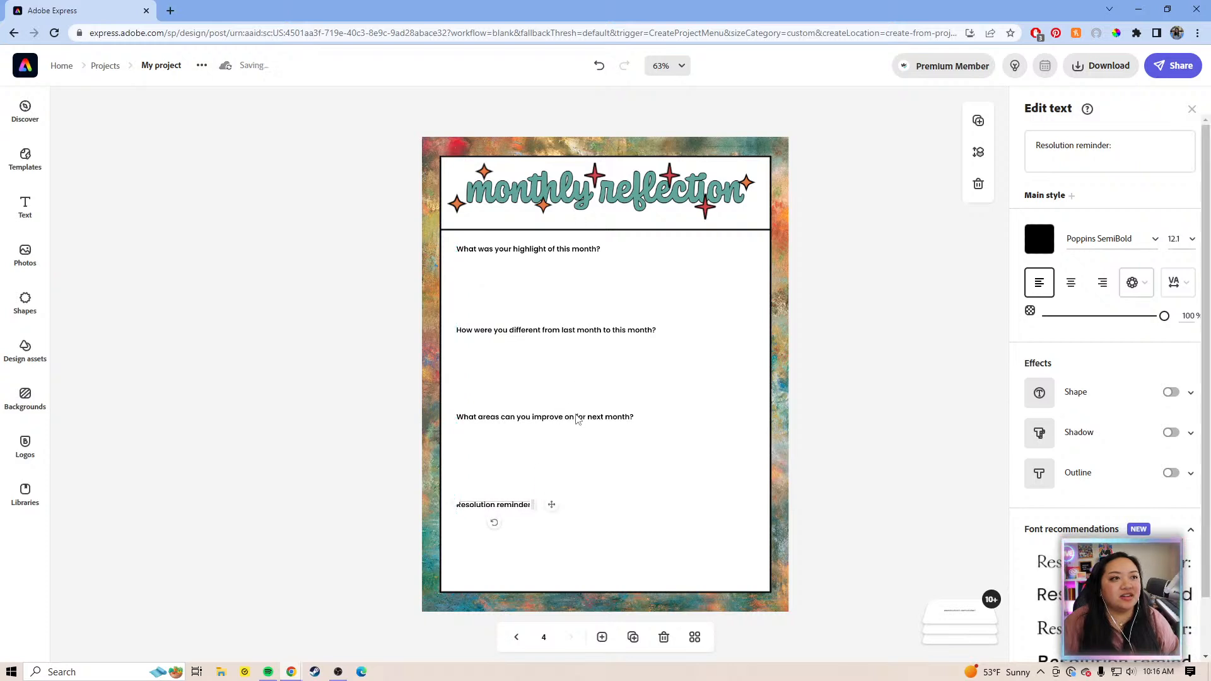
left_click(626, 417)
left_click_drag(656, 419, 659, 430)
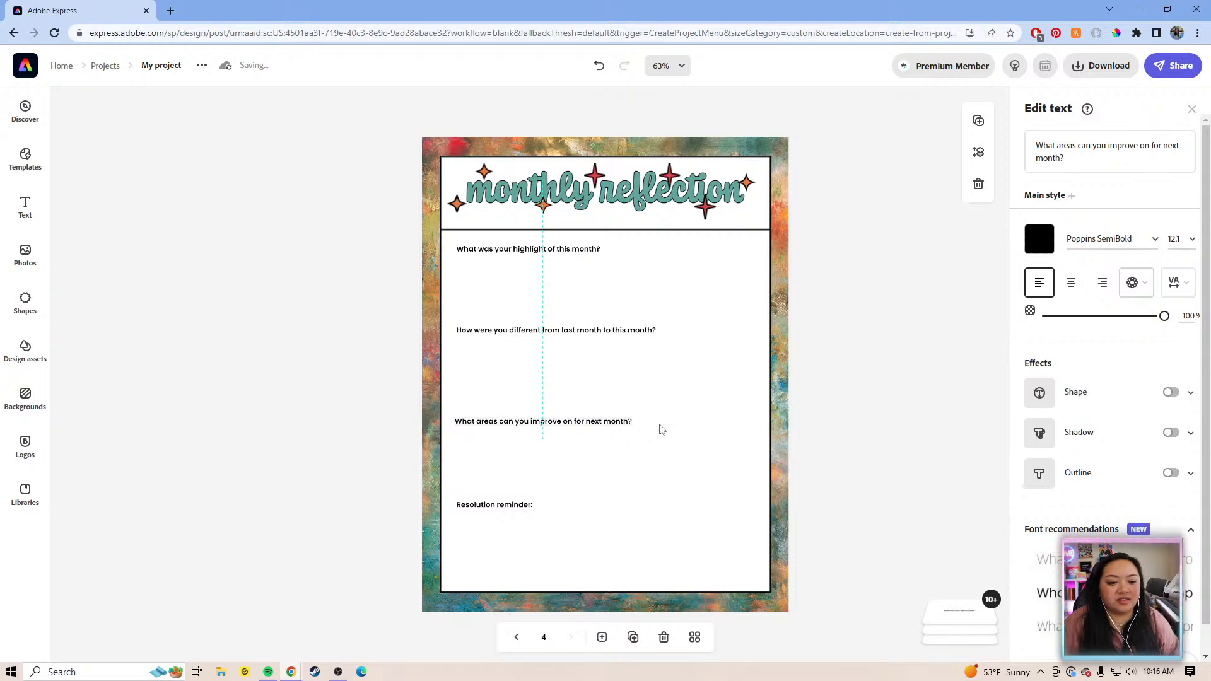
left_click_drag(660, 429, 663, 429)
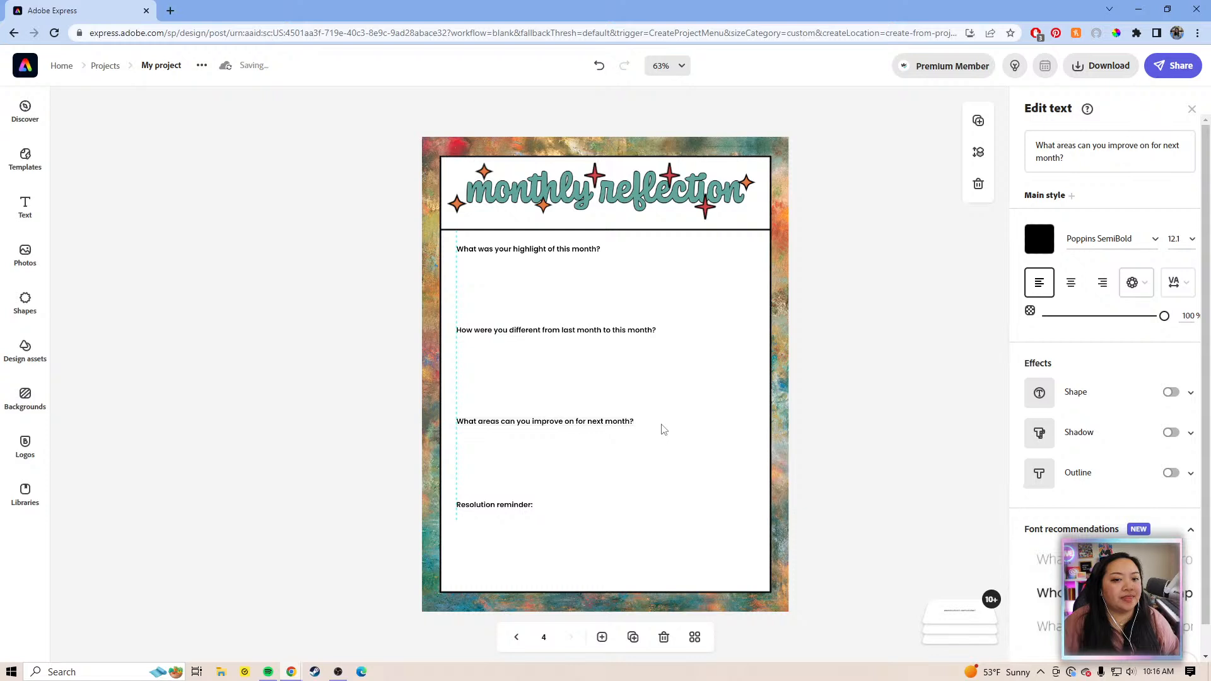
left_click(659, 431)
left_click(636, 332)
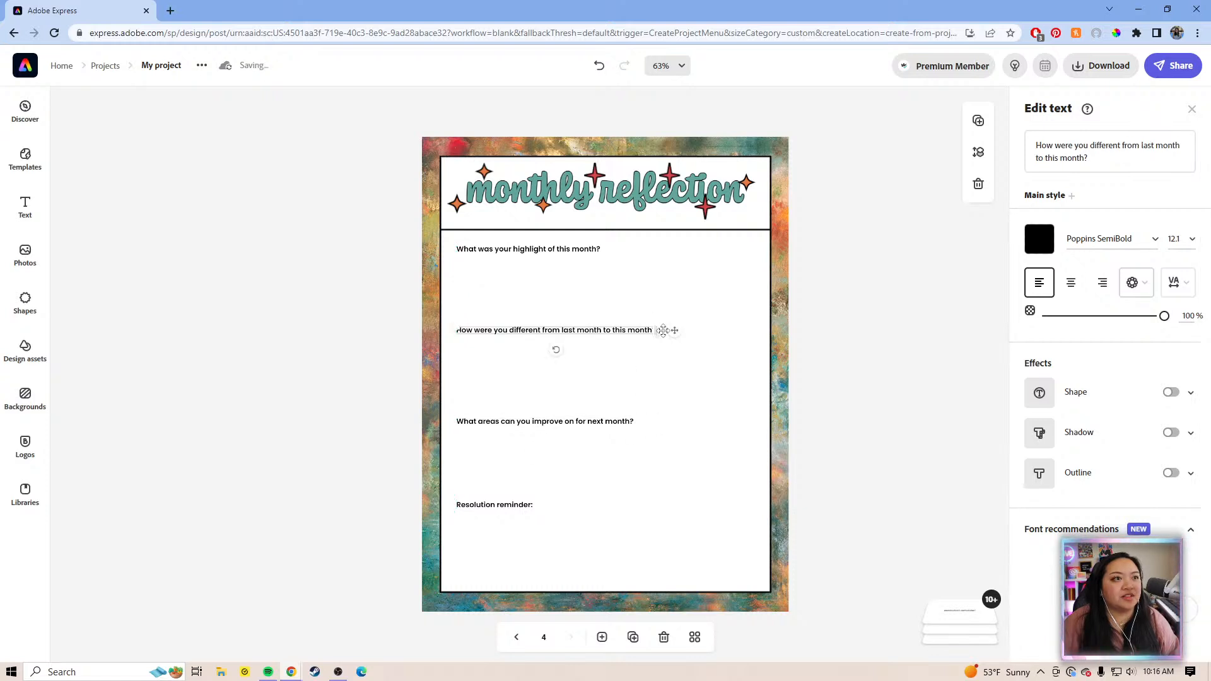
left_click_drag(670, 330, 670, 327)
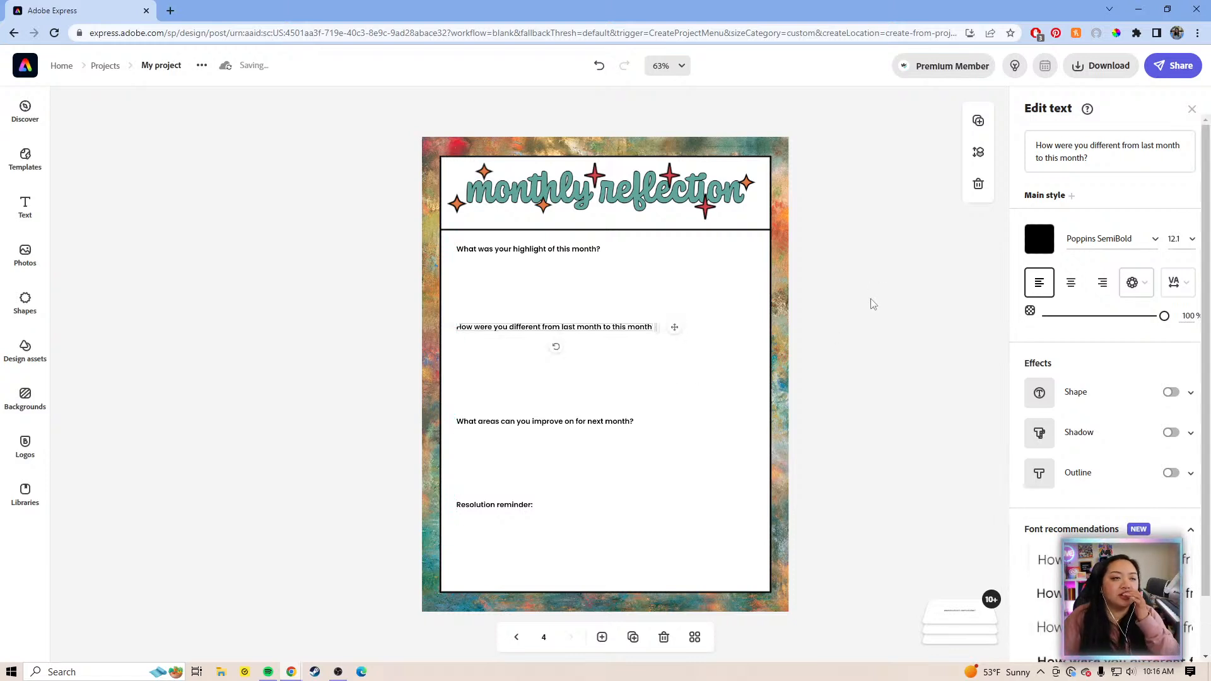
left_click(856, 392)
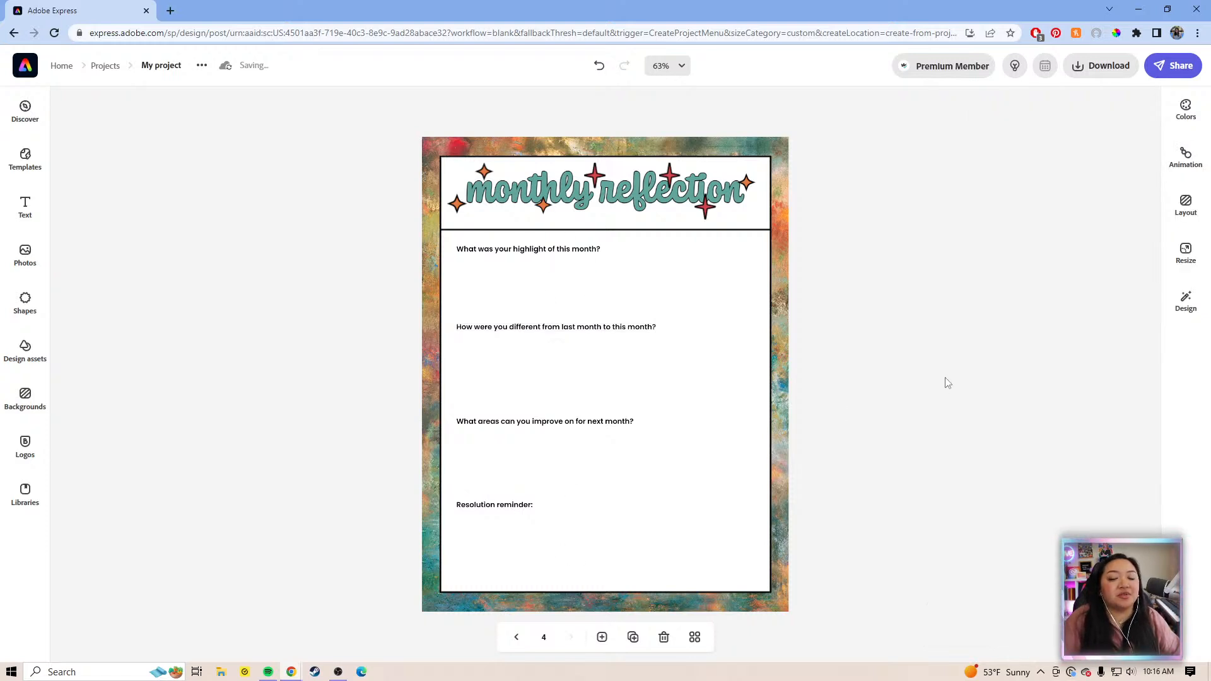
- Duplicate the monthly reflection page and delete all four prompts from the copy
left_click(695, 637)
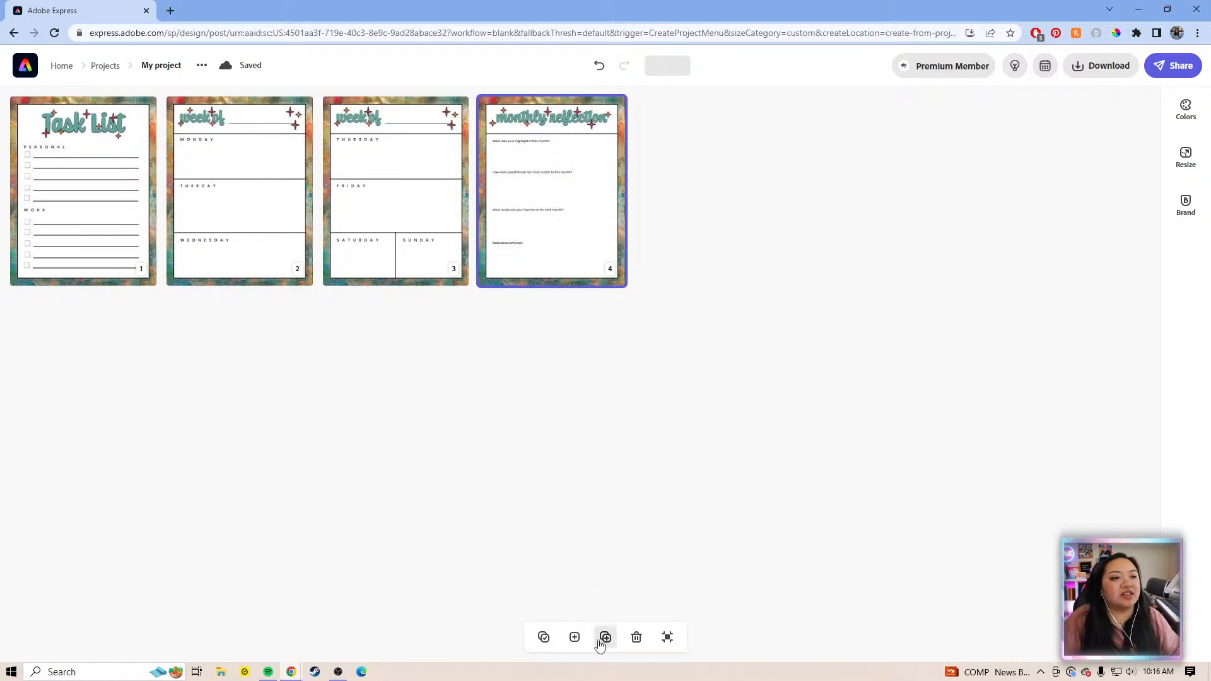
left_click(667, 636)
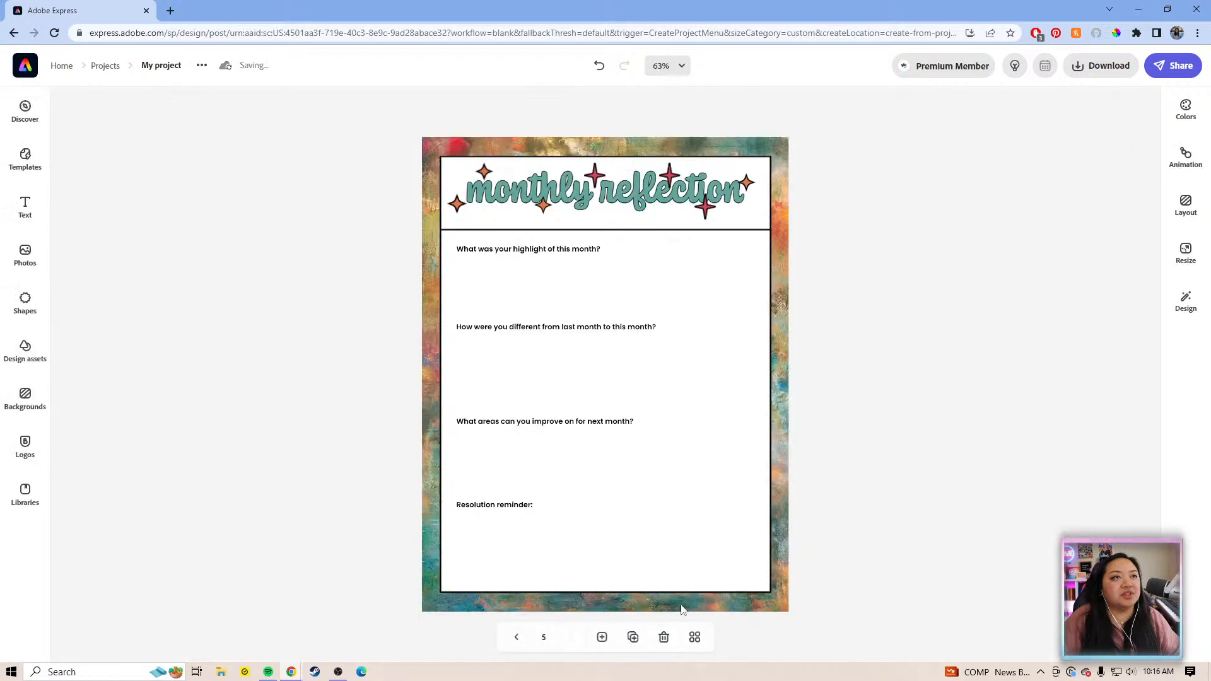
left_click(721, 449)
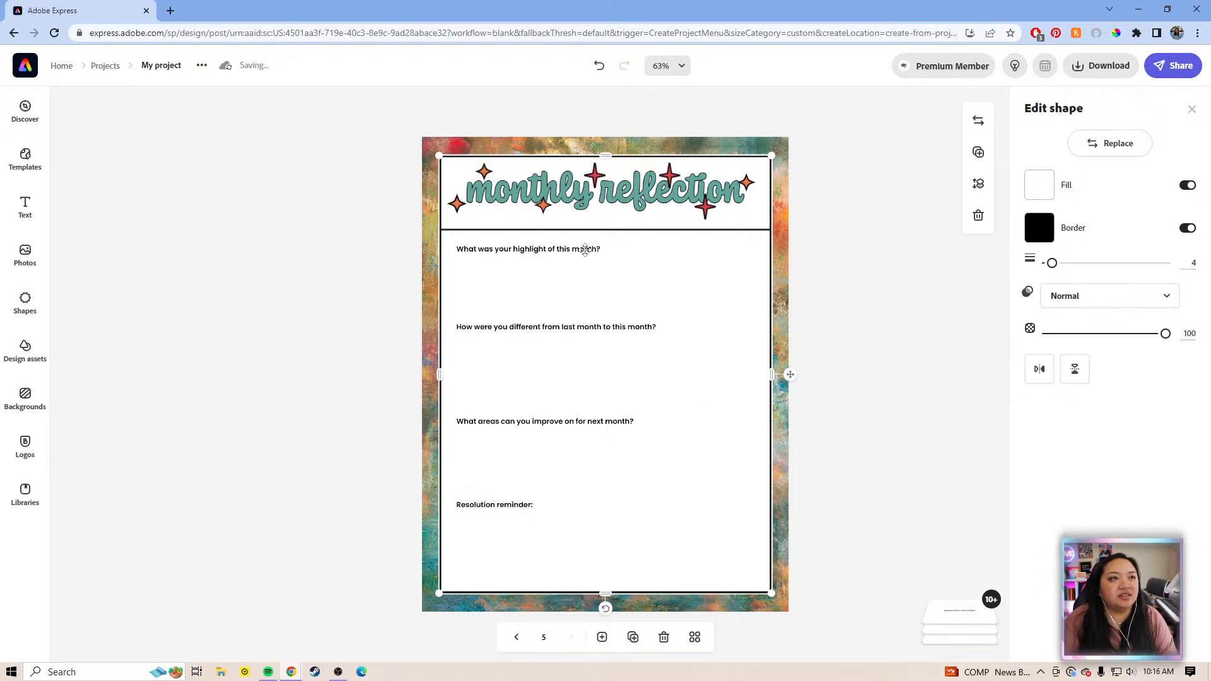
left_click(585, 250)
key("Delete")
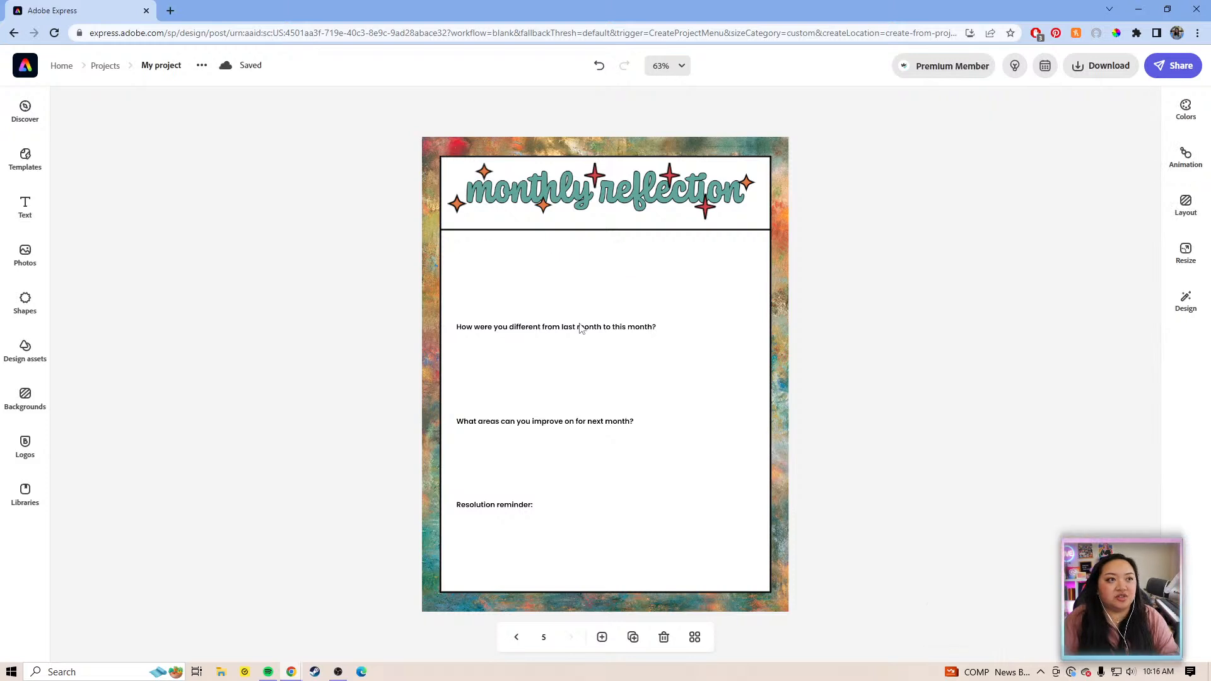
left_click(575, 325)
left_click(576, 327)
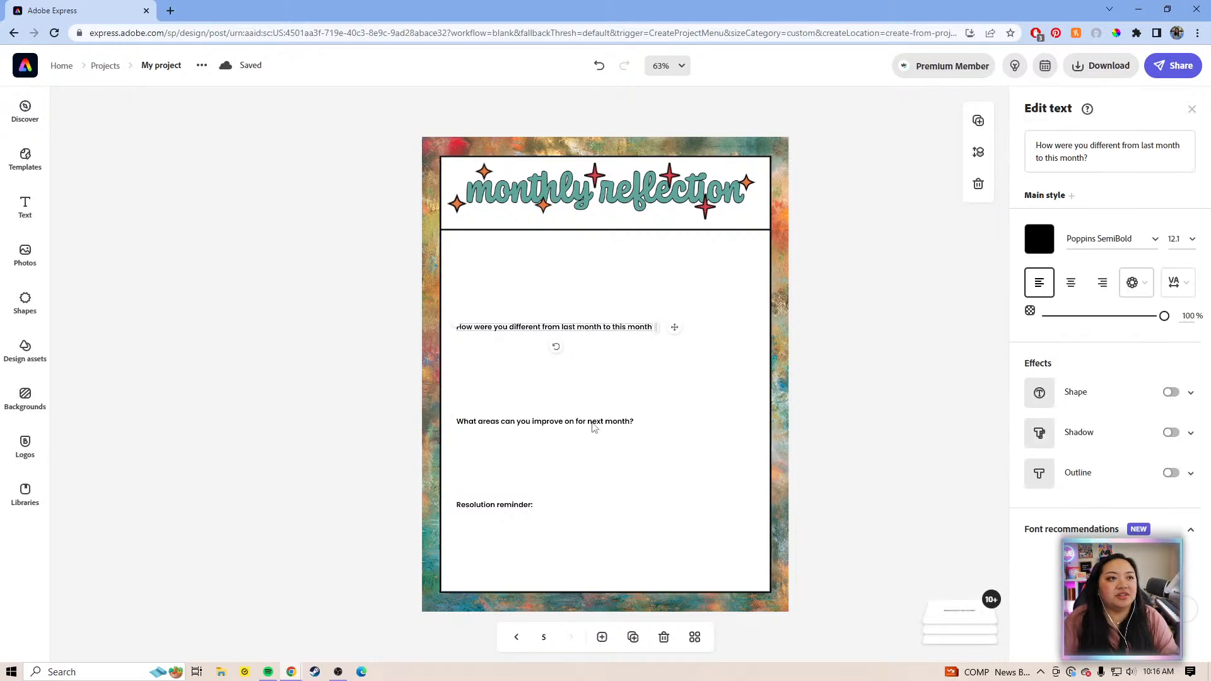
key("Delete")
left_click(598, 421)
left_click(510, 504)
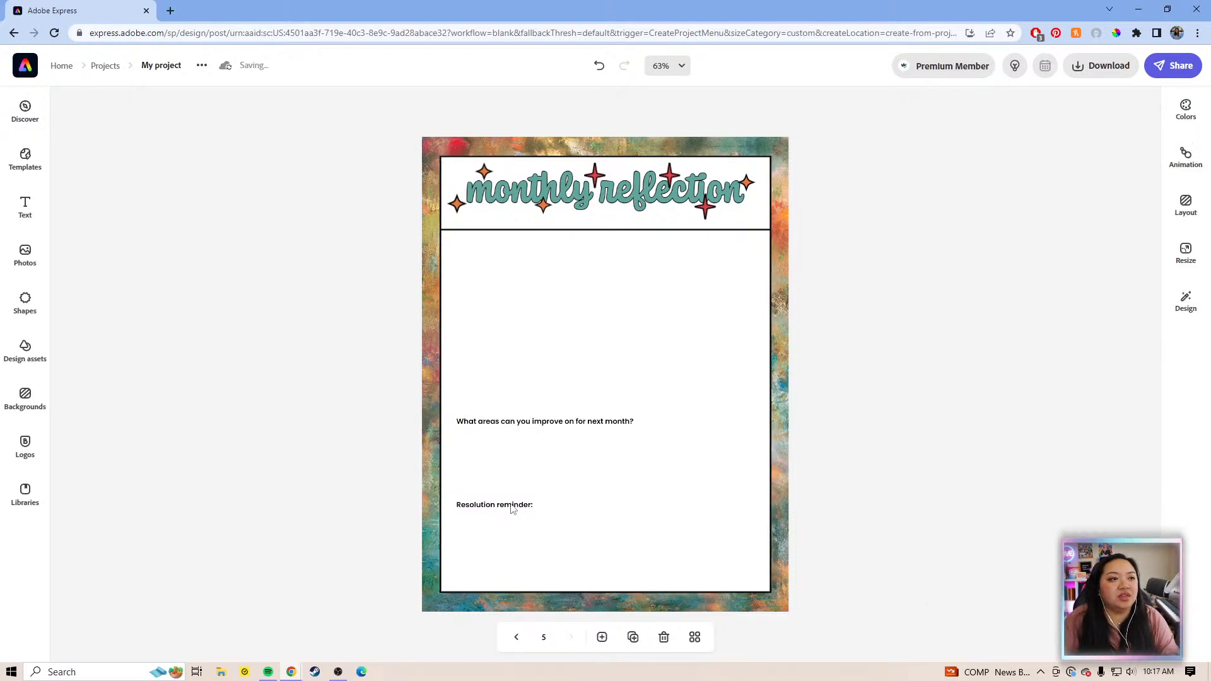
left_click(513, 507)
key("Delete")
- Delete the divider line below the title and shorten the white box to a banner behind the title
left_click(662, 230)
key("Delete")
left_click(662, 327)
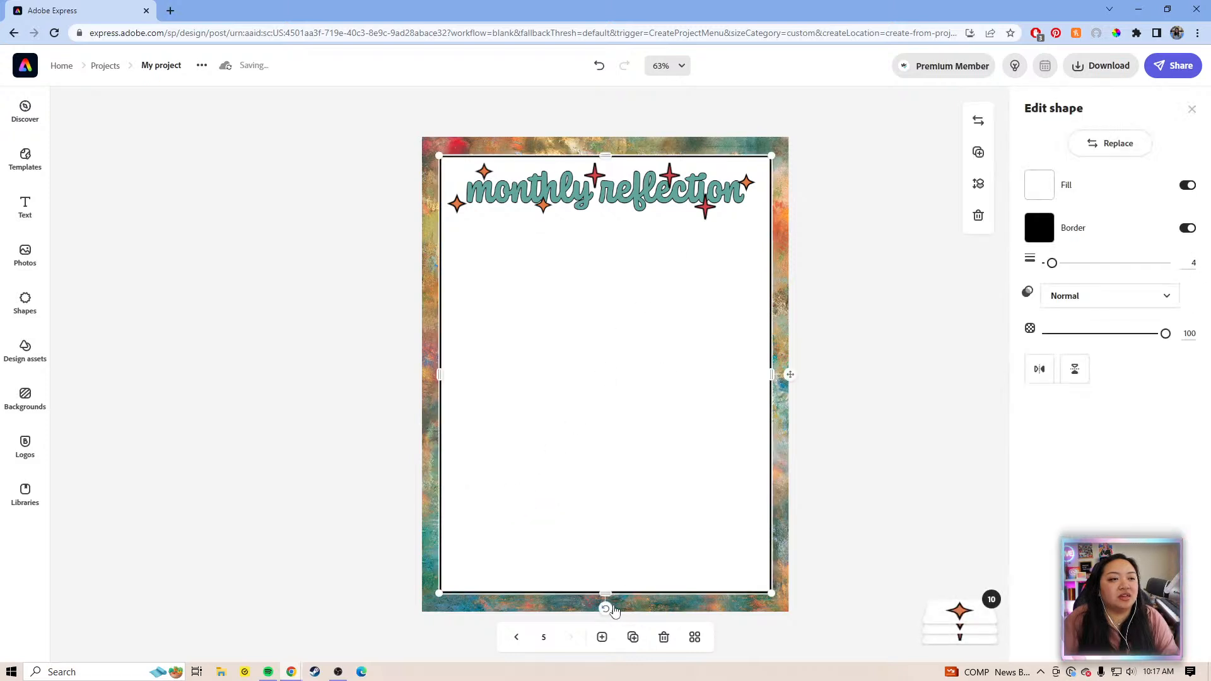
left_click_drag(607, 591, 603, 229)
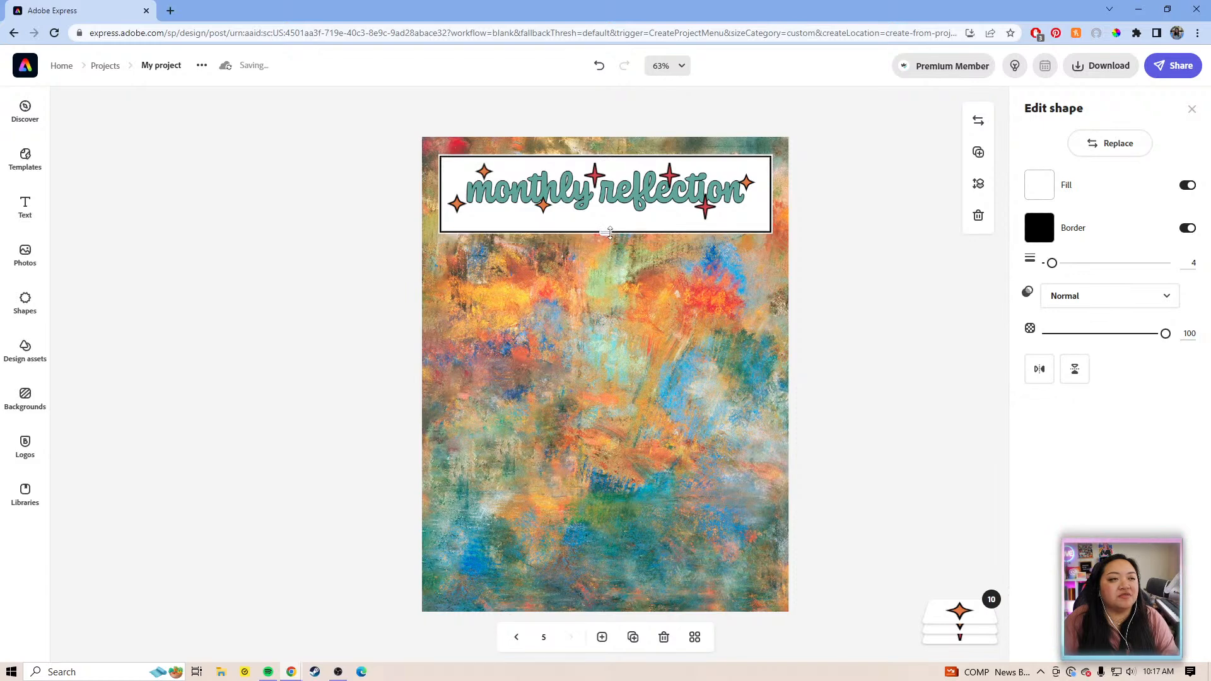
left_click(656, 200)
left_click_drag(732, 192, 772, 395)
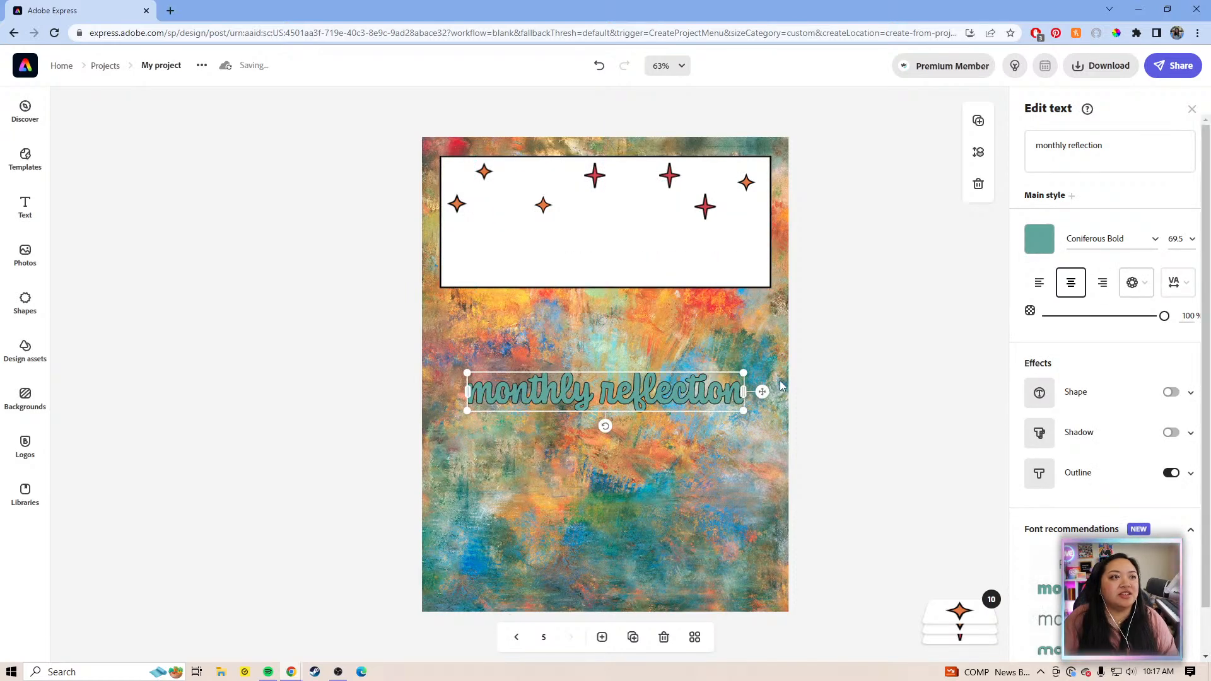
key("ctrl+z")
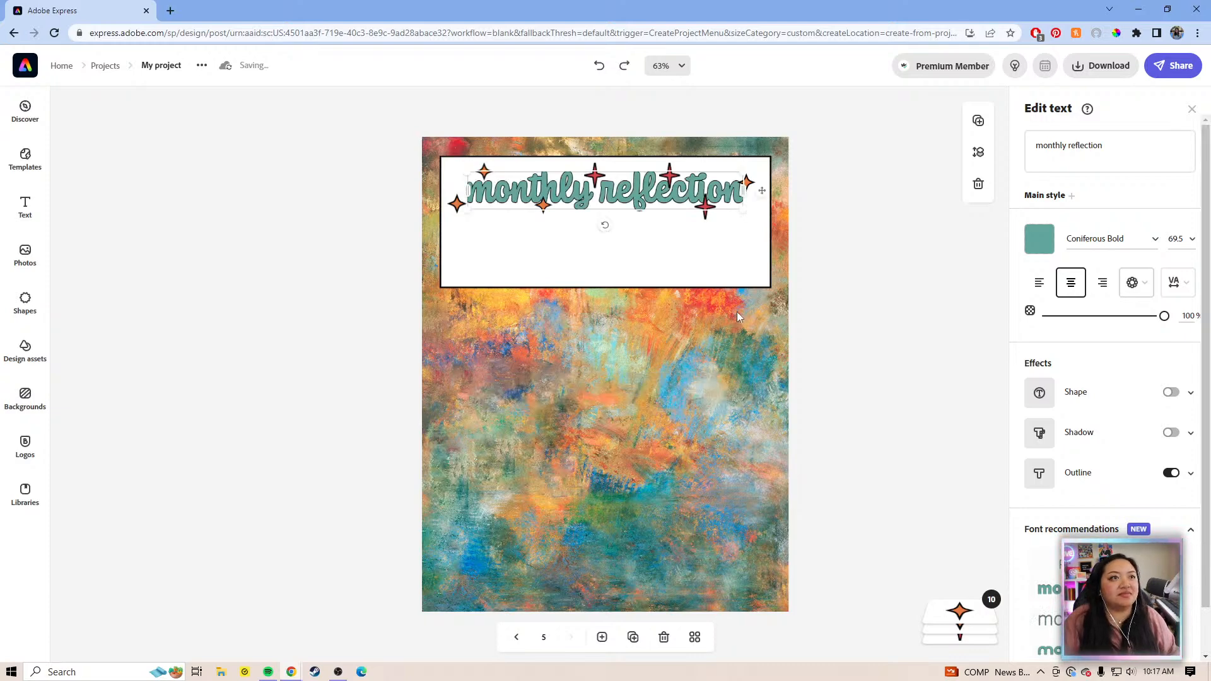
- Move the white box down clear of the title and group the title with its stars
left_click(710, 237)
left_click_drag(711, 246, 711, 348)
left_click_drag(407, 182, 406, 183)
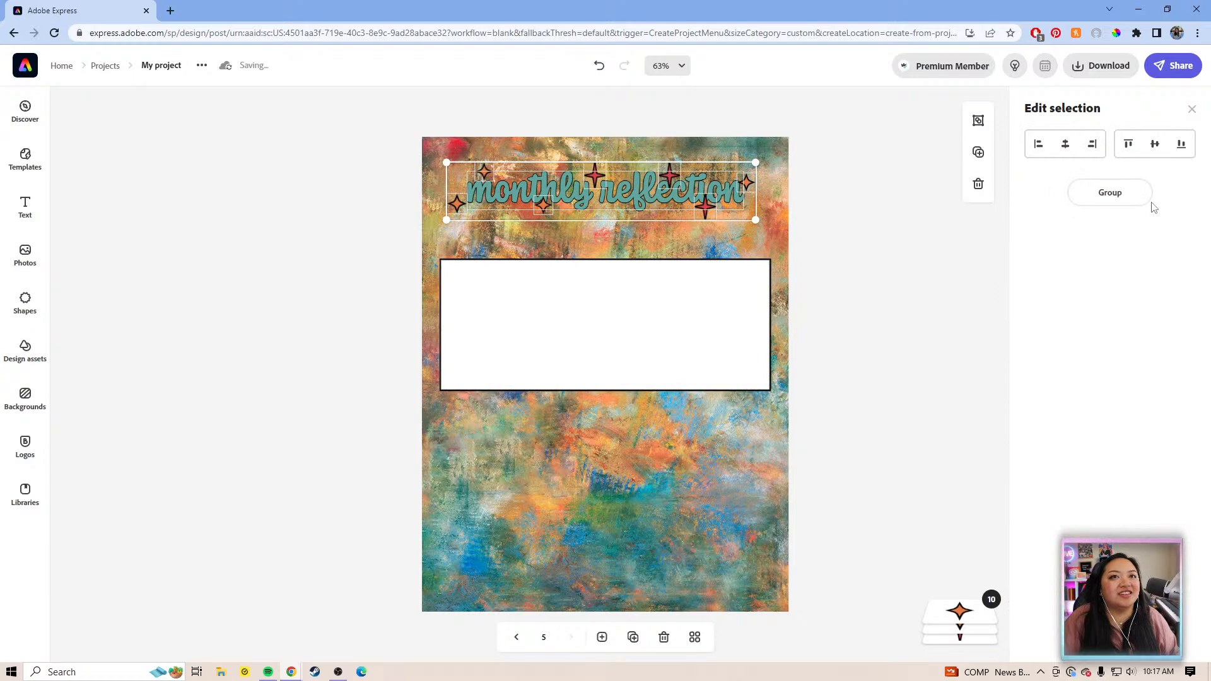
left_click(1109, 192)
- Move the white box back behind the grouped title and shorten it to fit closely around it
left_click_drag(642, 328, 638, 225)
left_click(633, 263)
left_click_drag(605, 287, 608, 228)
- Move the white banner and the grouped title together down into the upper third of the page, centred horizontally
left_click(800, 236)
left_click_drag(876, 210, 360, 167)
left_click_drag(647, 199, 654, 265)
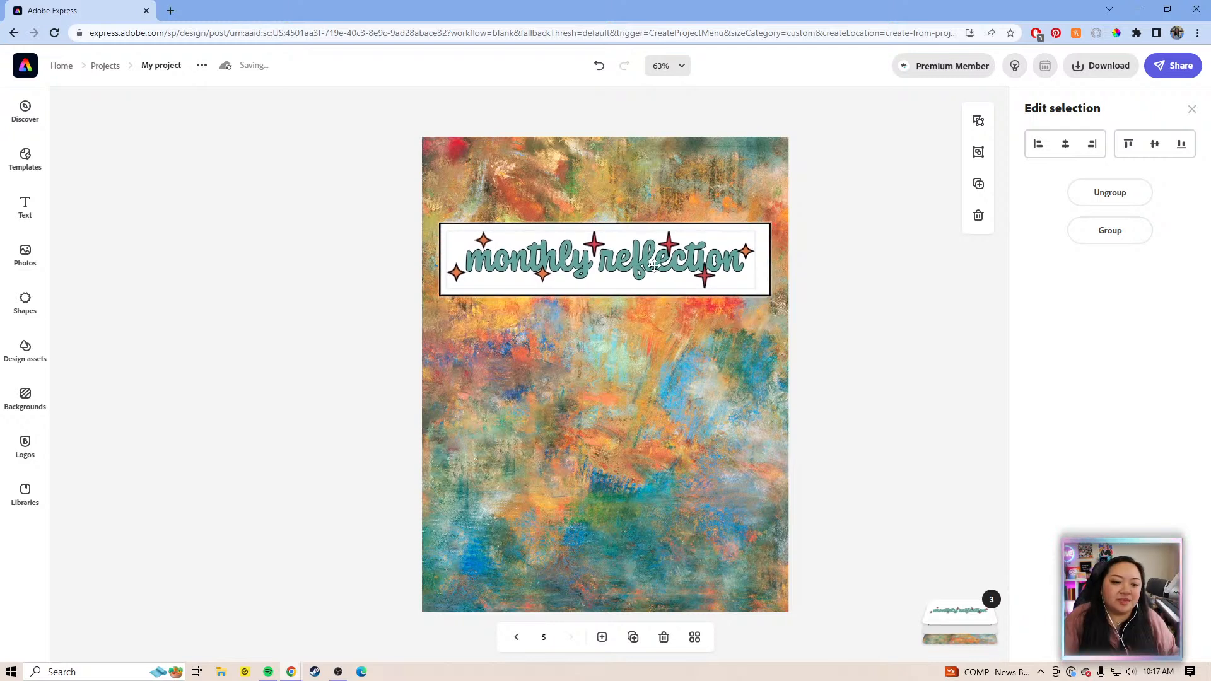
left_click_drag(654, 265, 657, 265)
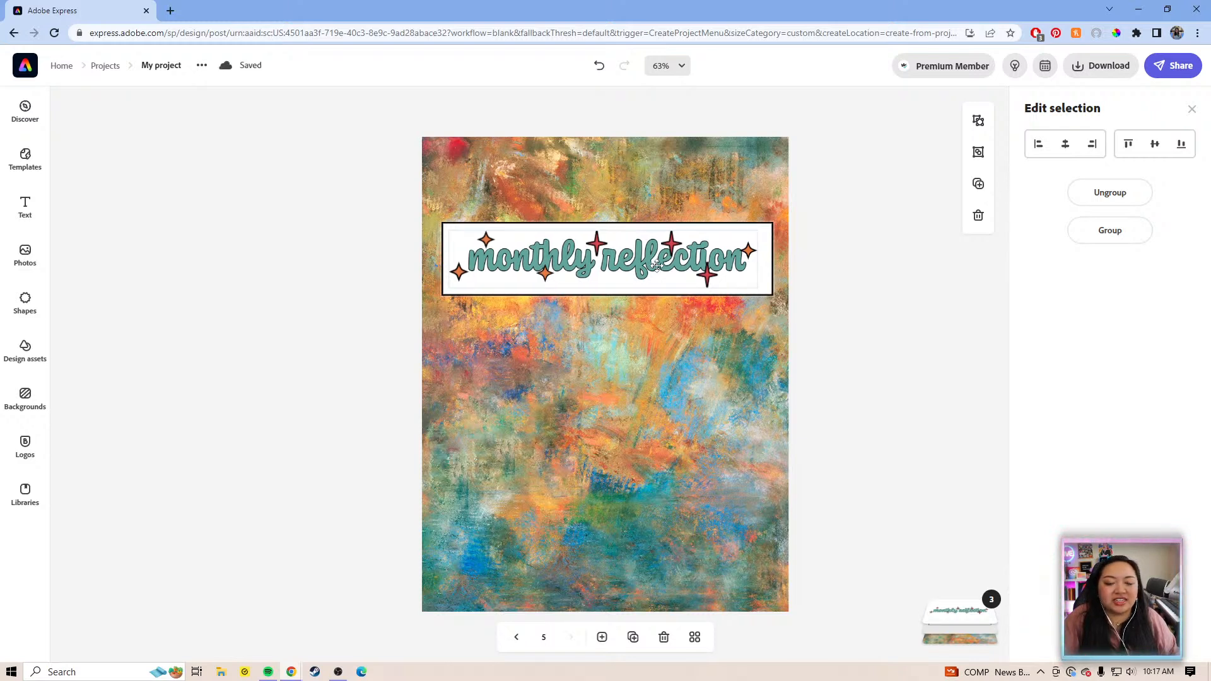
left_click_drag(656, 266, 654, 266)
- Ungroup the title and its stars
left_click(847, 304)
left_click(722, 273)
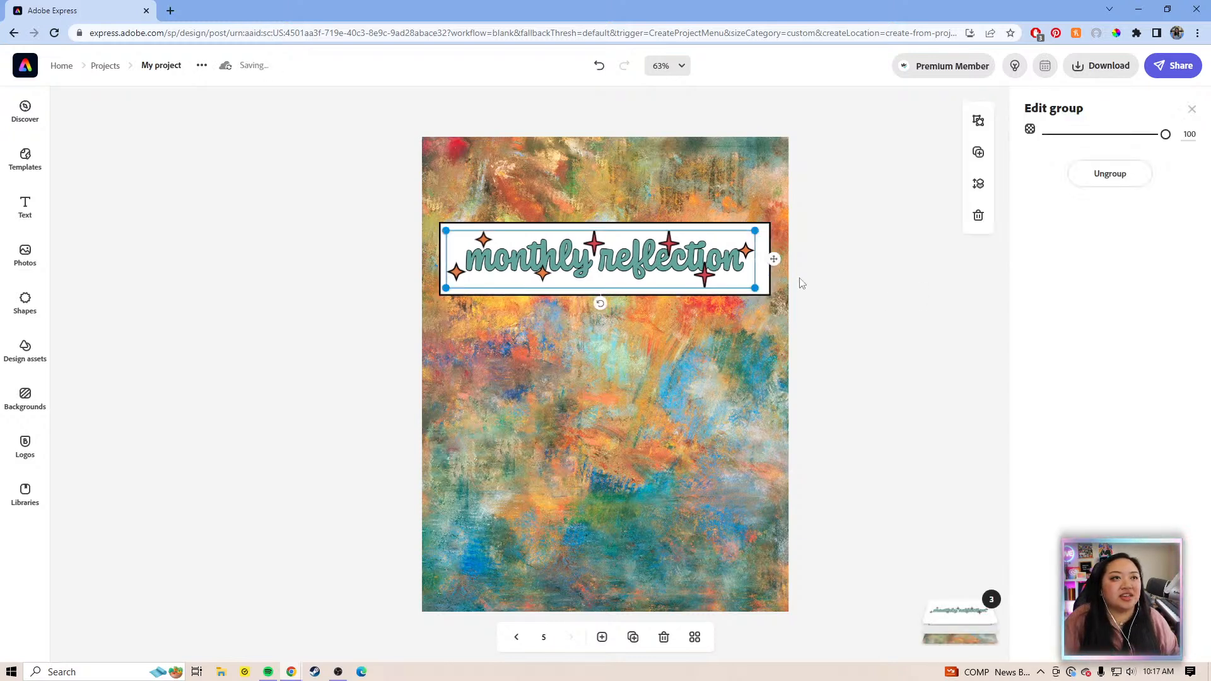
left_click(1109, 191)
left_click(840, 349)
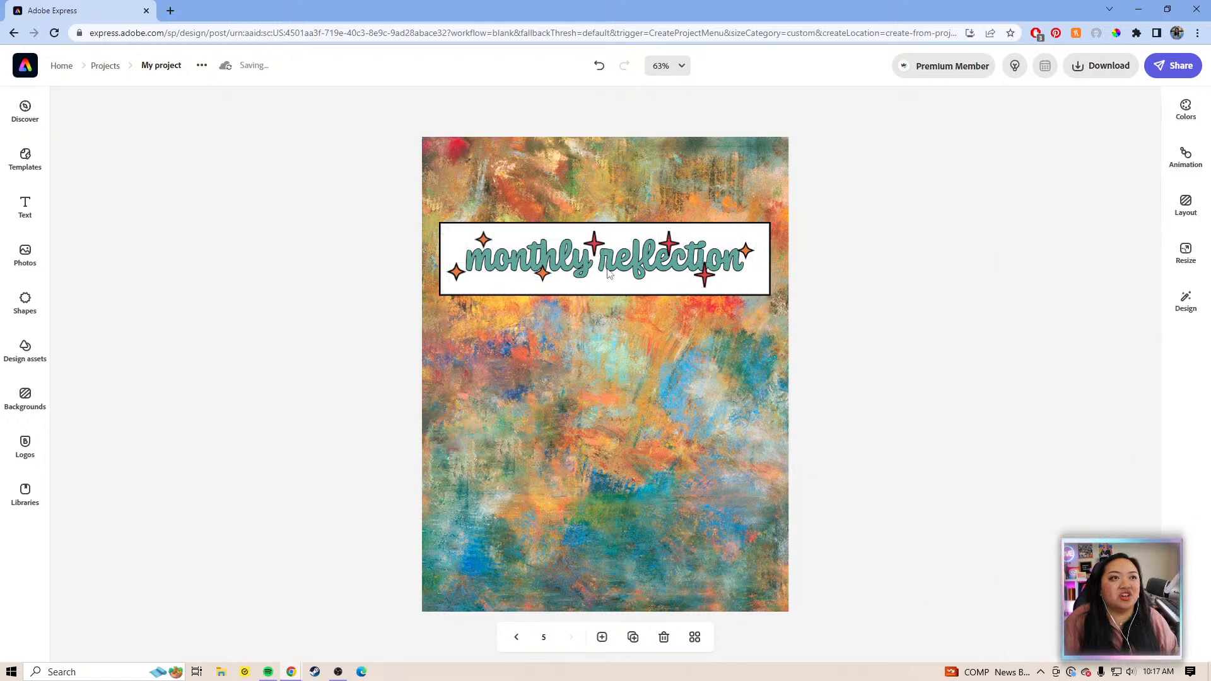
- Change the title "monthly reflection" on the duplicated page to "2023 Planner"
left_click(609, 272)
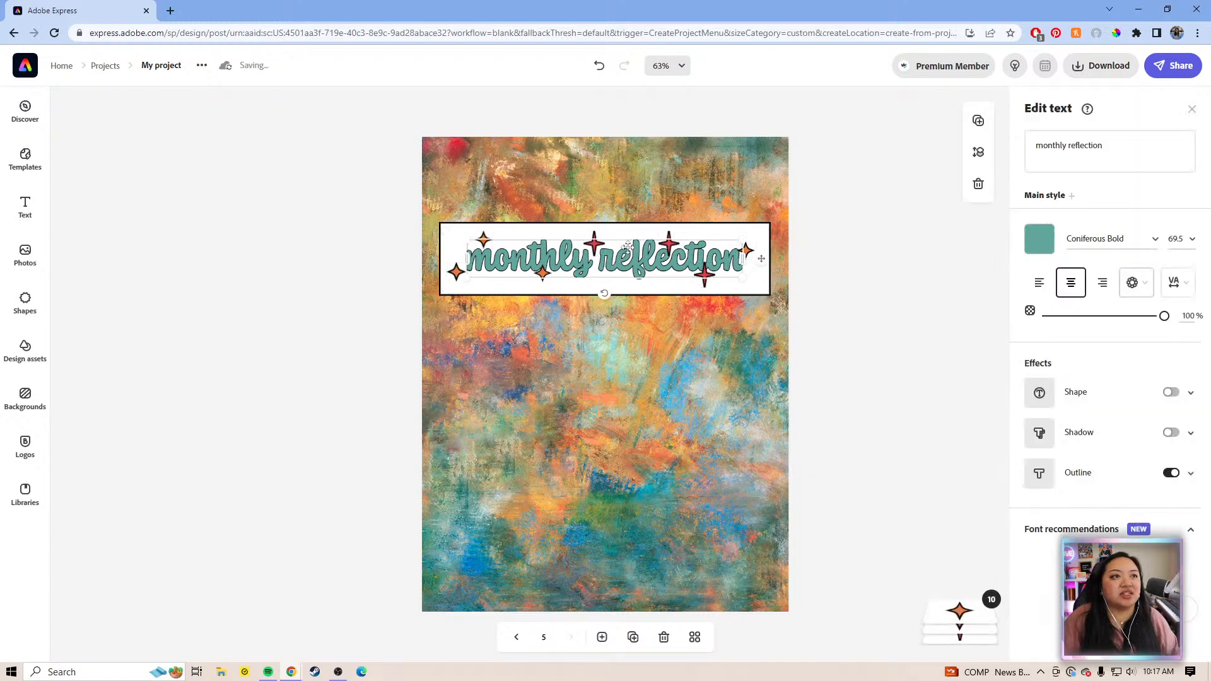
left_click(1070, 152)
left_click_drag(1129, 149, 1023, 154)
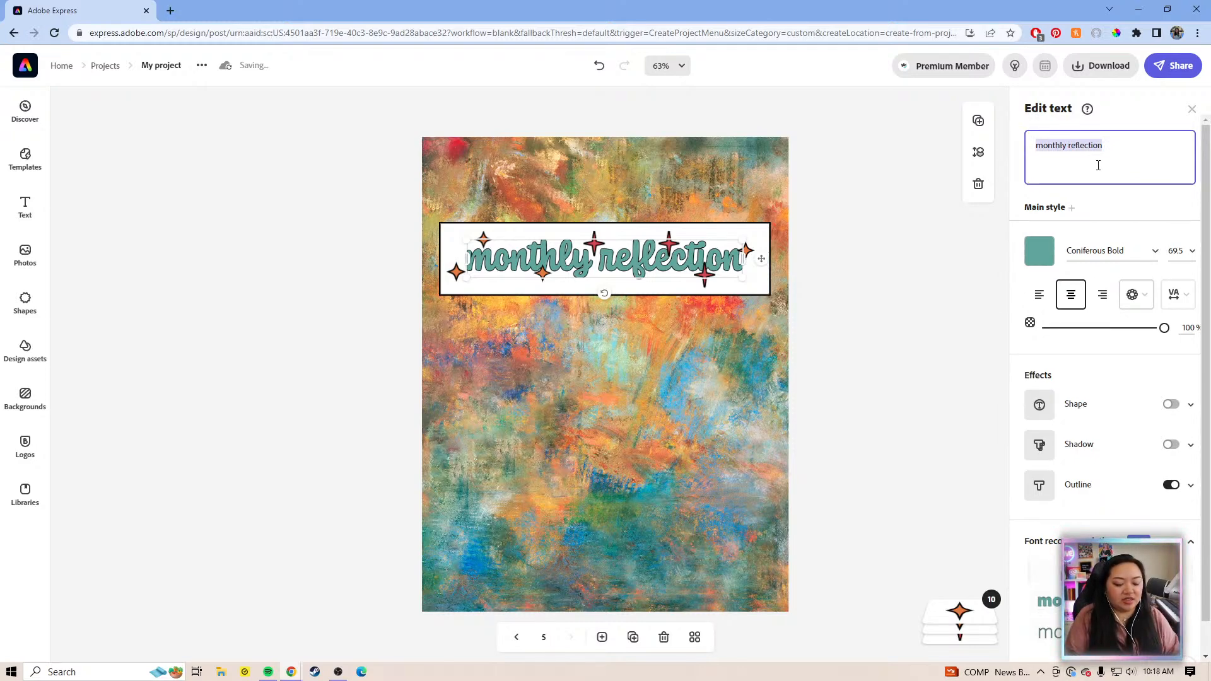
type("202")
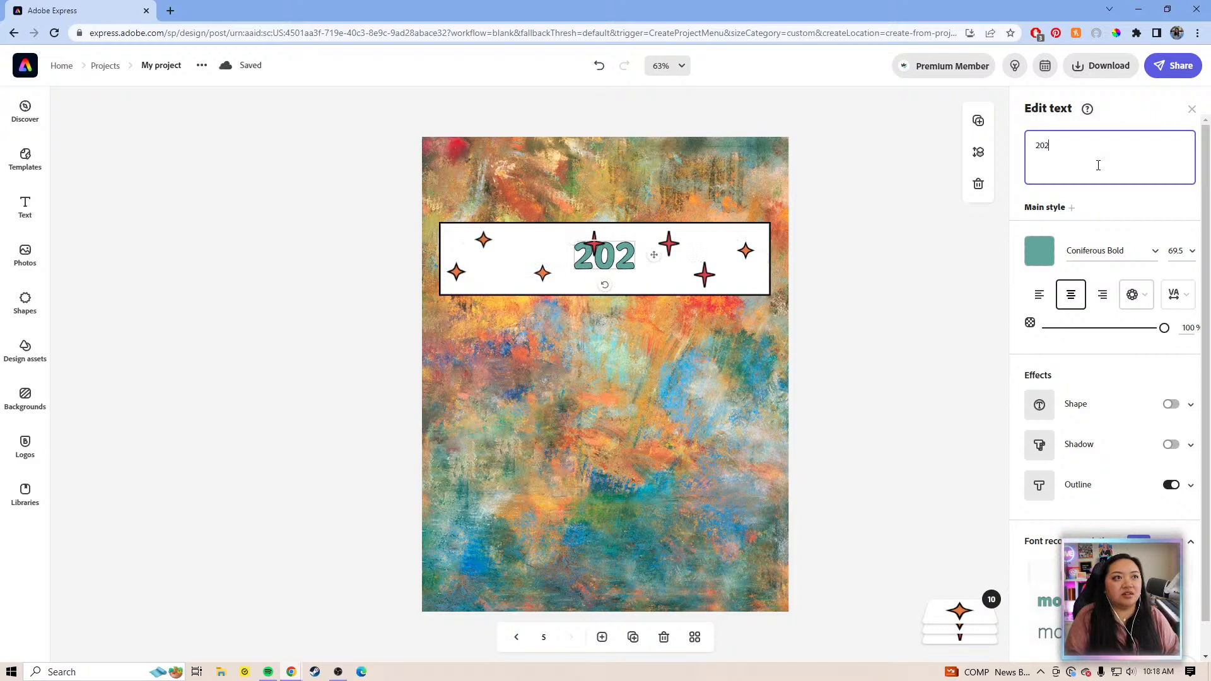
type("3 Planner")
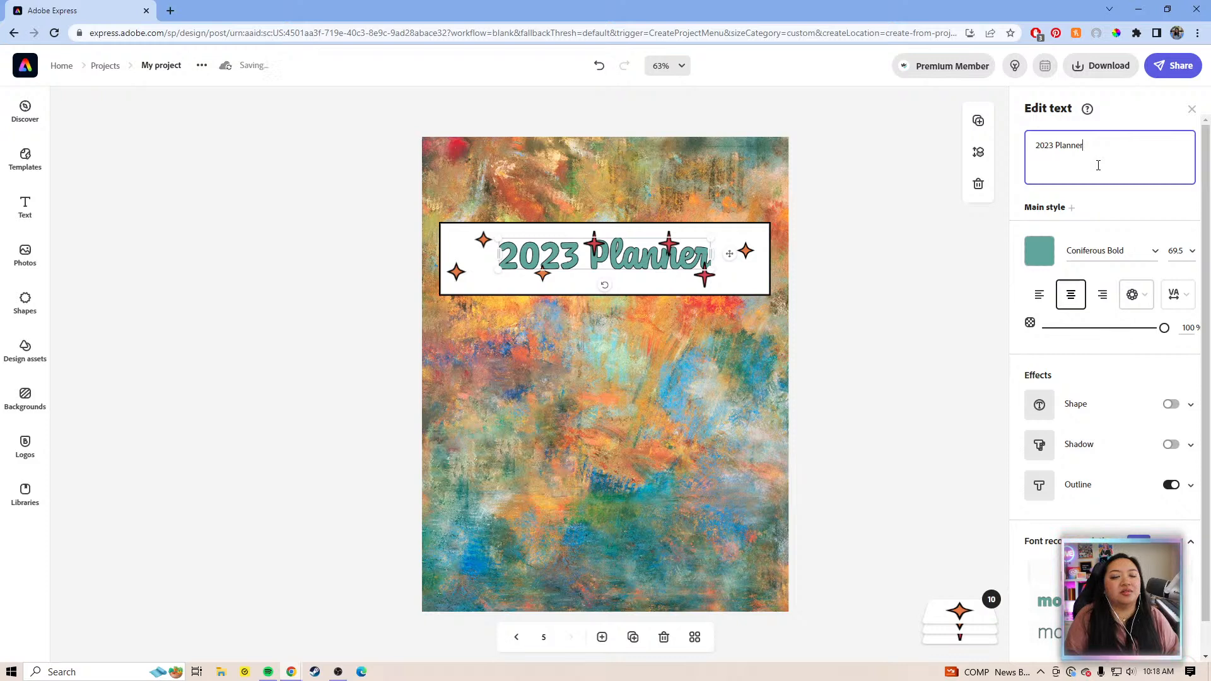
- Replace the cover title with the planner owner's first name in possessive form followed by "Planner"
key("BackSpace")
key("BackSpace")
key("BackSpace")
key("BackSpace")
key("BackSpace")
key("BackSpace")
key("BackSpace")
key("BackSpace")
key("BackSpace")
key("BackSpace")
key("BackSpace")
key("BackSpace")
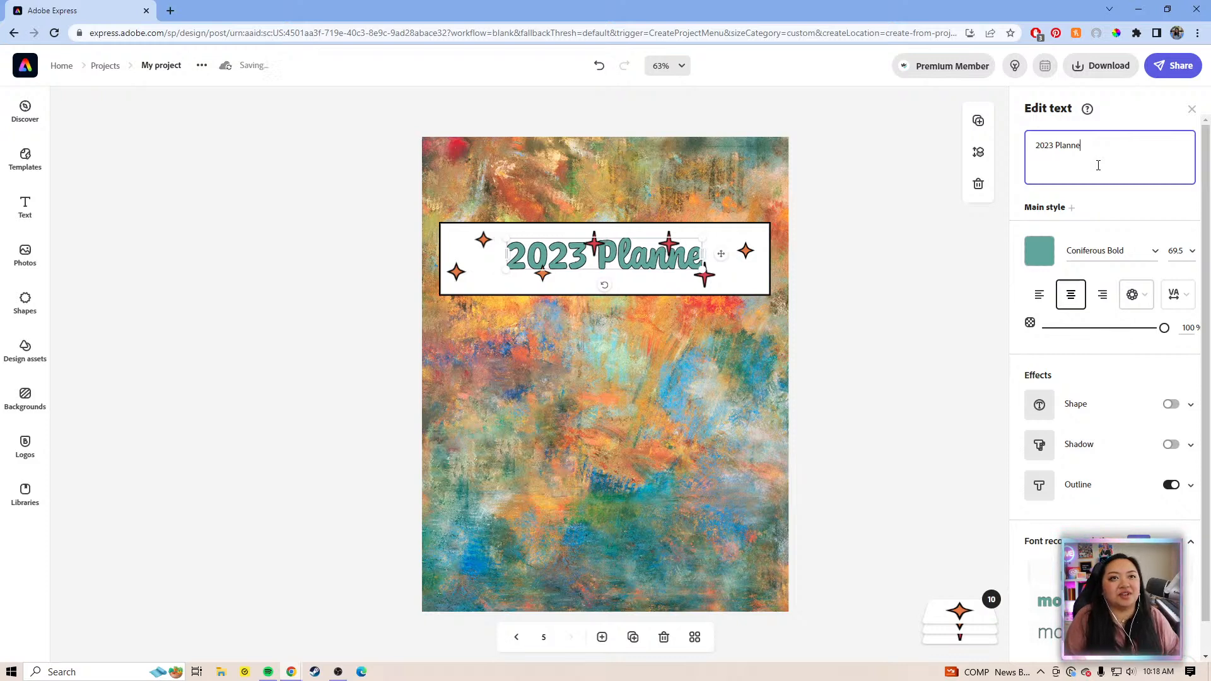
type("Katrin")
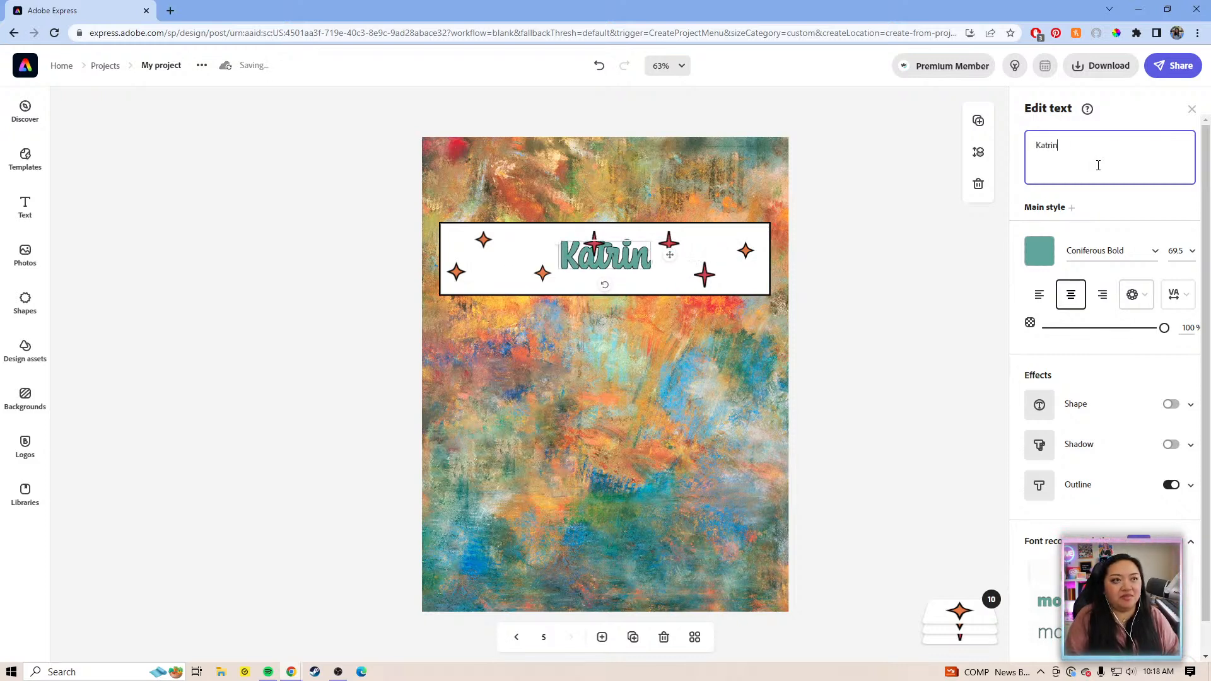
type("a's")
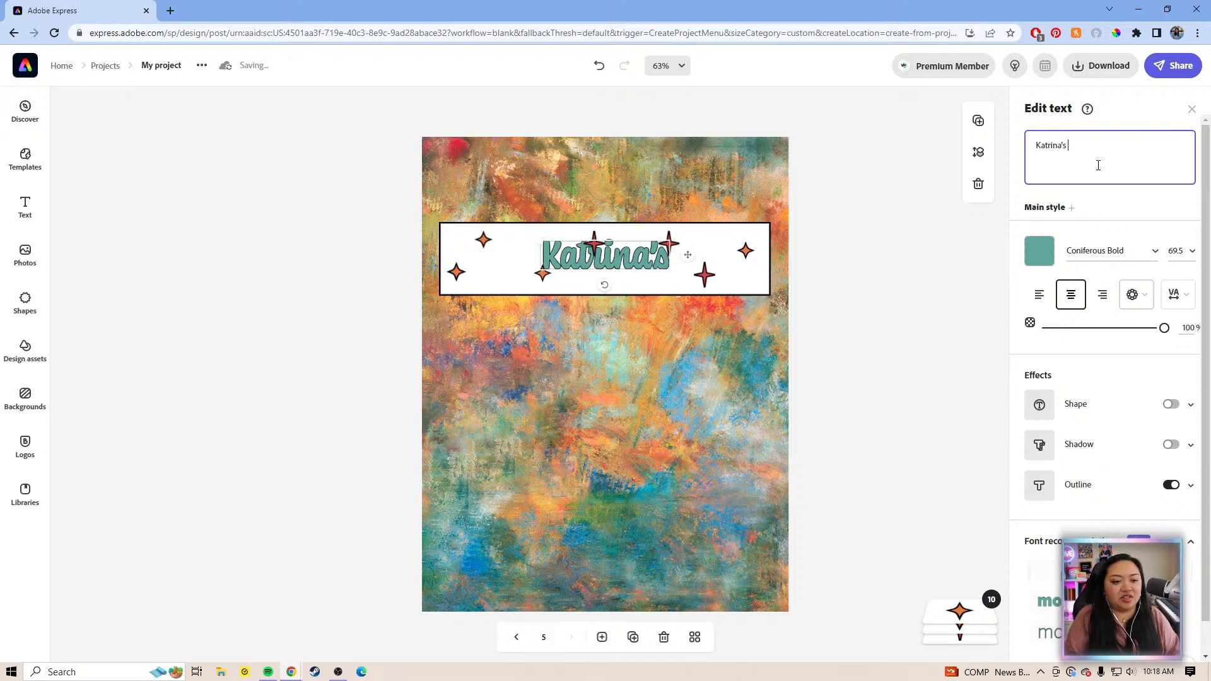
type(" Plann")
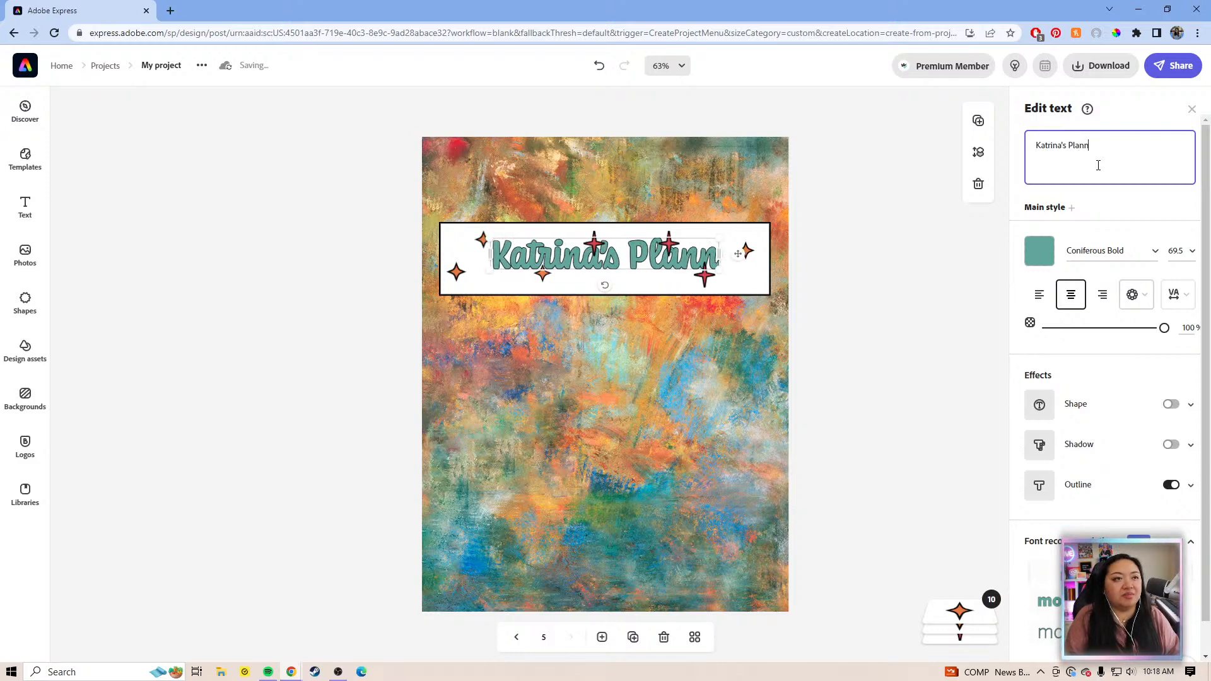
type("er")
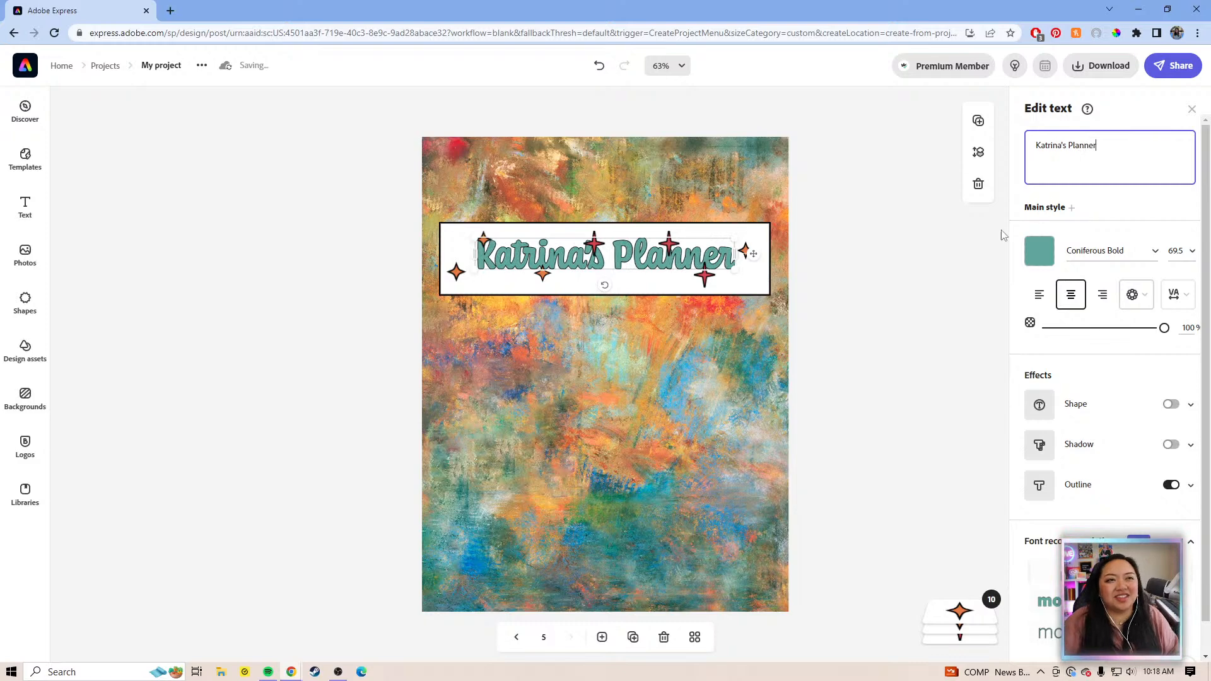
- Enlarge the cover title to nearly fill the banner's width and centre it in the white box
left_click_drag(745, 279, 764, 299)
left_click_drag(789, 257, 779, 263)
left_click(819, 215)
- Reposition the red star between the two title words and the orange star at the title's end, and extend the white banner slightly downward
left_click_drag(600, 250, 602, 245)
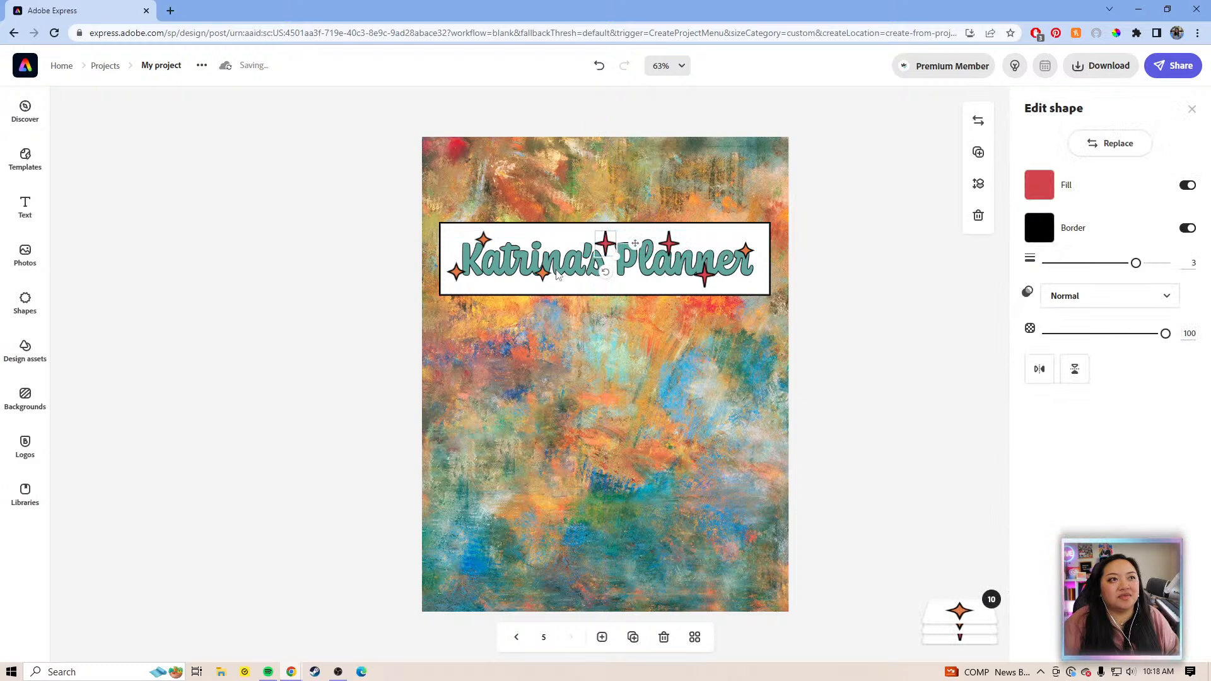
left_click(669, 245)
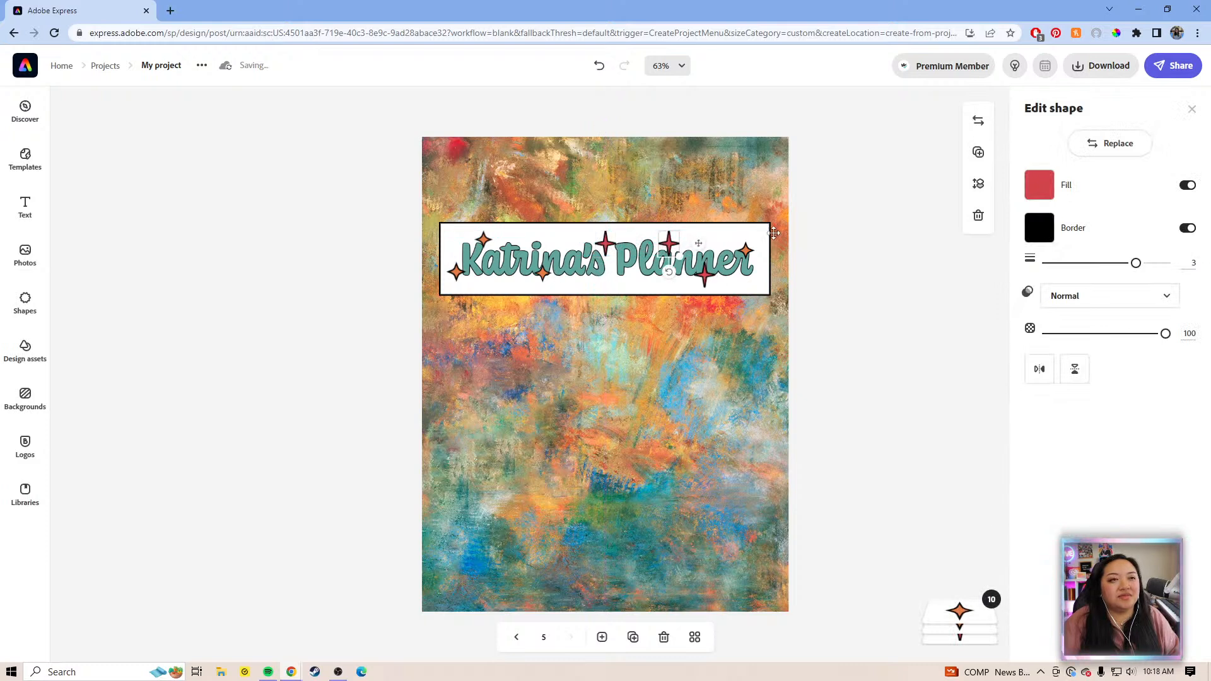
left_click(746, 251)
left_click_drag(747, 251, 756, 256)
left_click(808, 257)
left_click(740, 294)
left_click_drag(606, 295, 606, 307)
- Copy the "Thursday" heading from the weekly page onto the cover and place it centred beneath the cover title
left_click(516, 647)
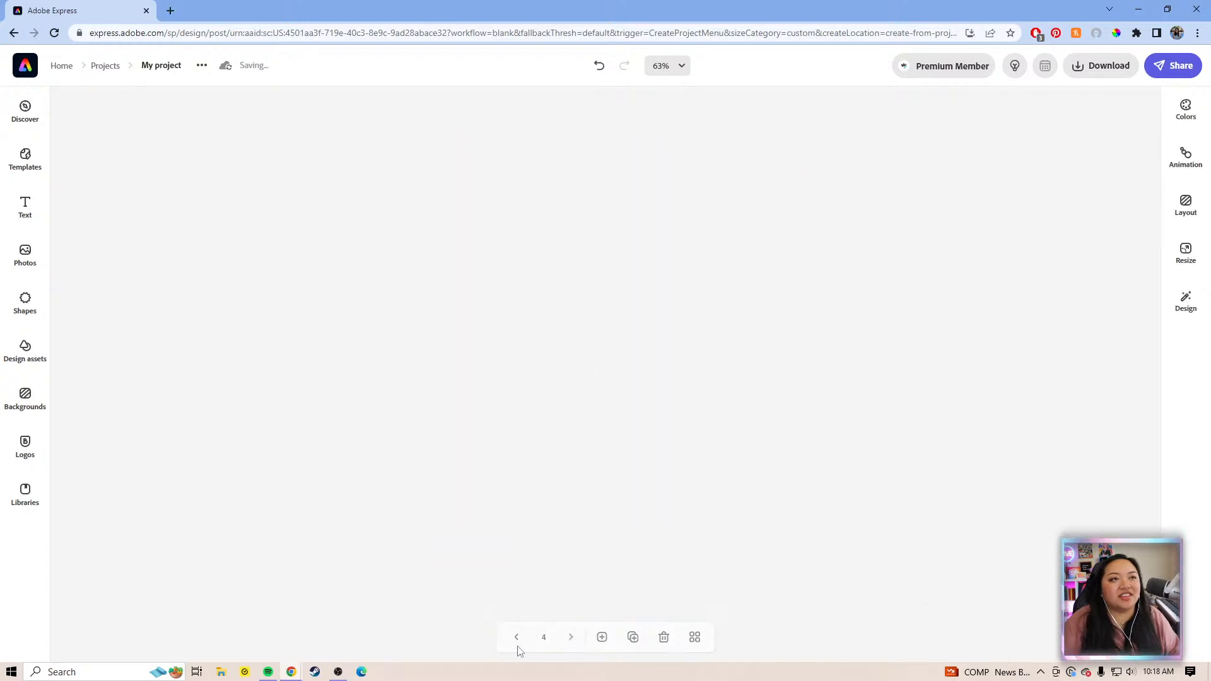
left_click(517, 648)
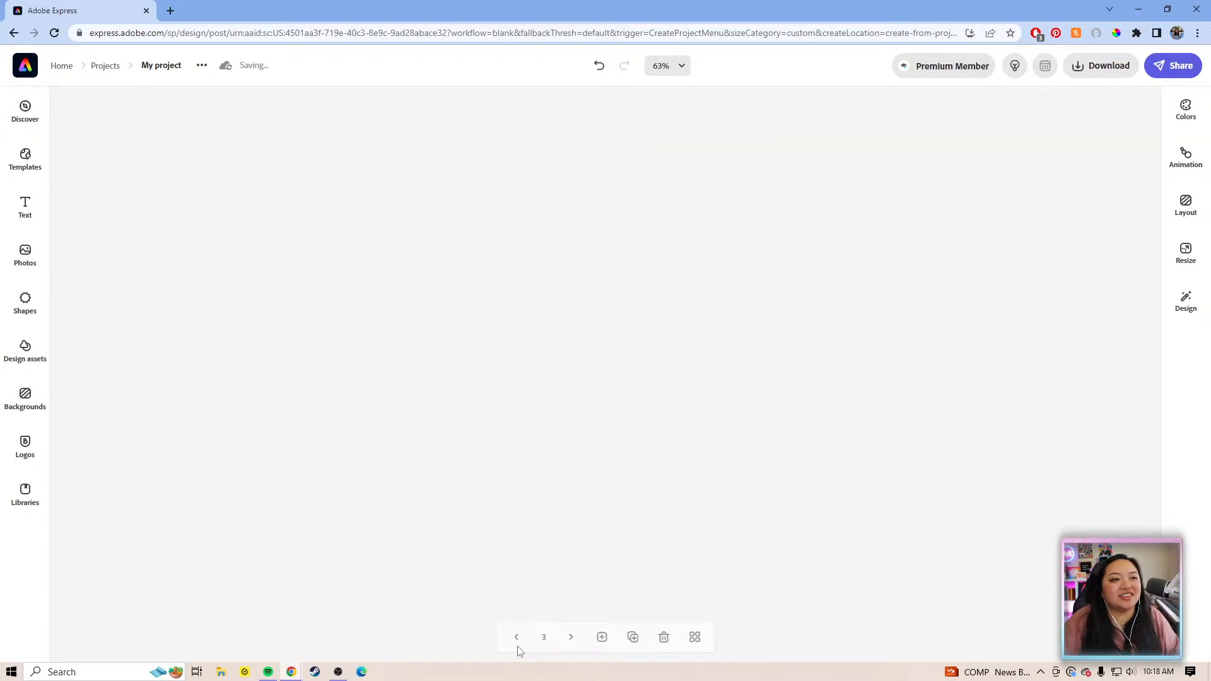
left_click(540, 252)
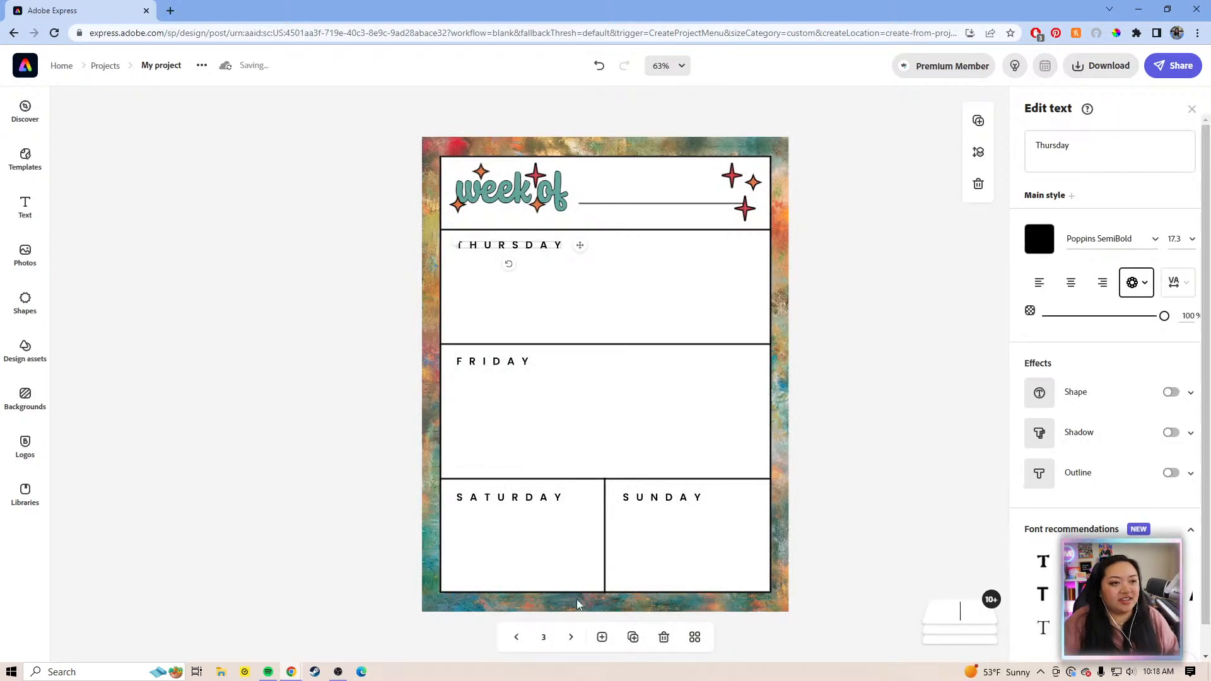
left_click(571, 637)
left_click(572, 638)
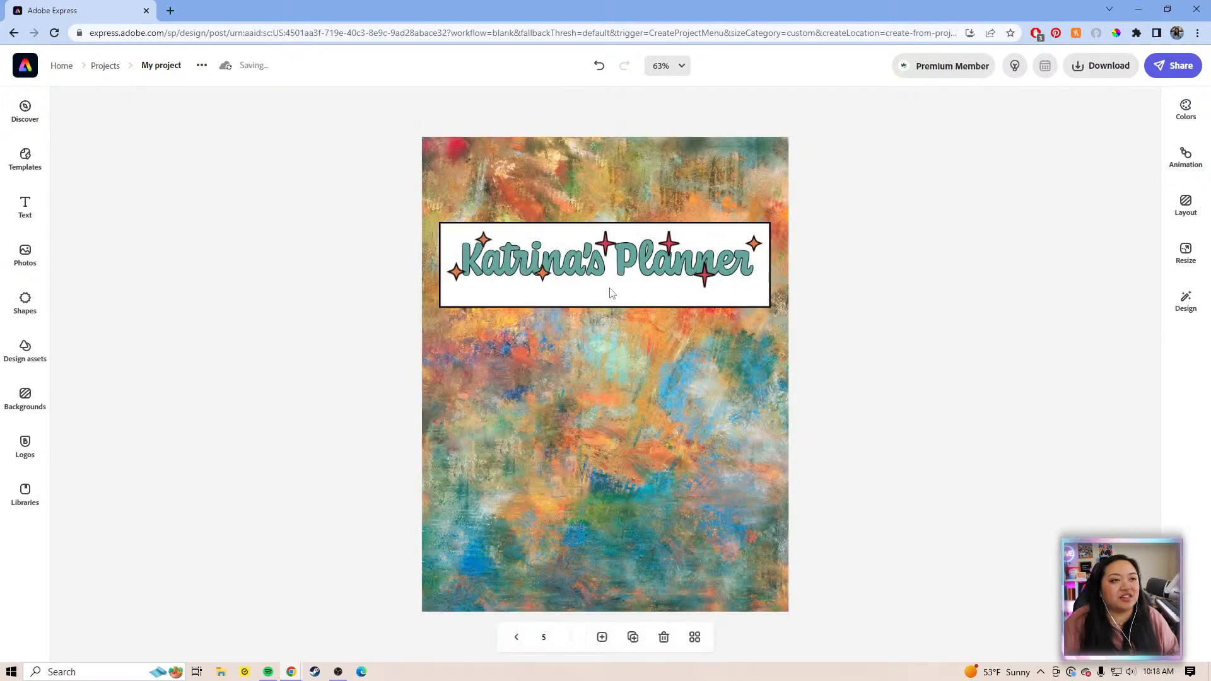
key("ctrl+v")
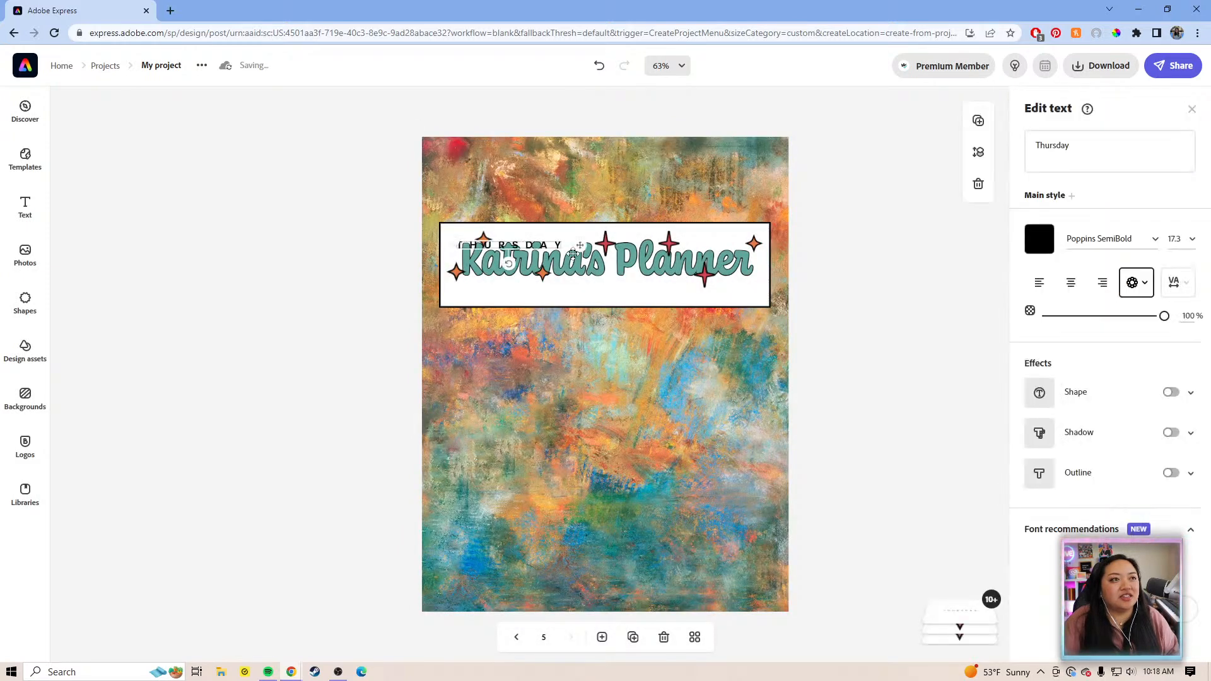
left_click_drag(582, 246, 684, 299)
- Replace the pasted heading's text with "2023", enlarge it to size 19.9 and centre it under the cover title
left_click(1090, 159)
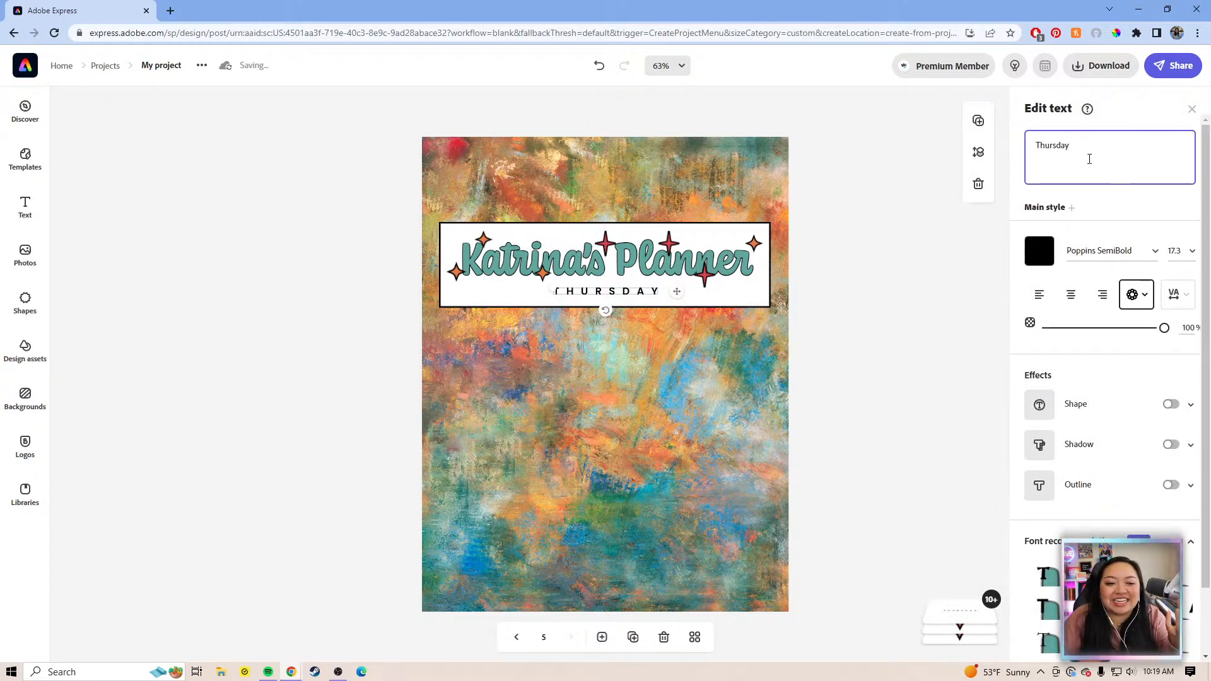
left_click_drag(1083, 144, 1036, 134)
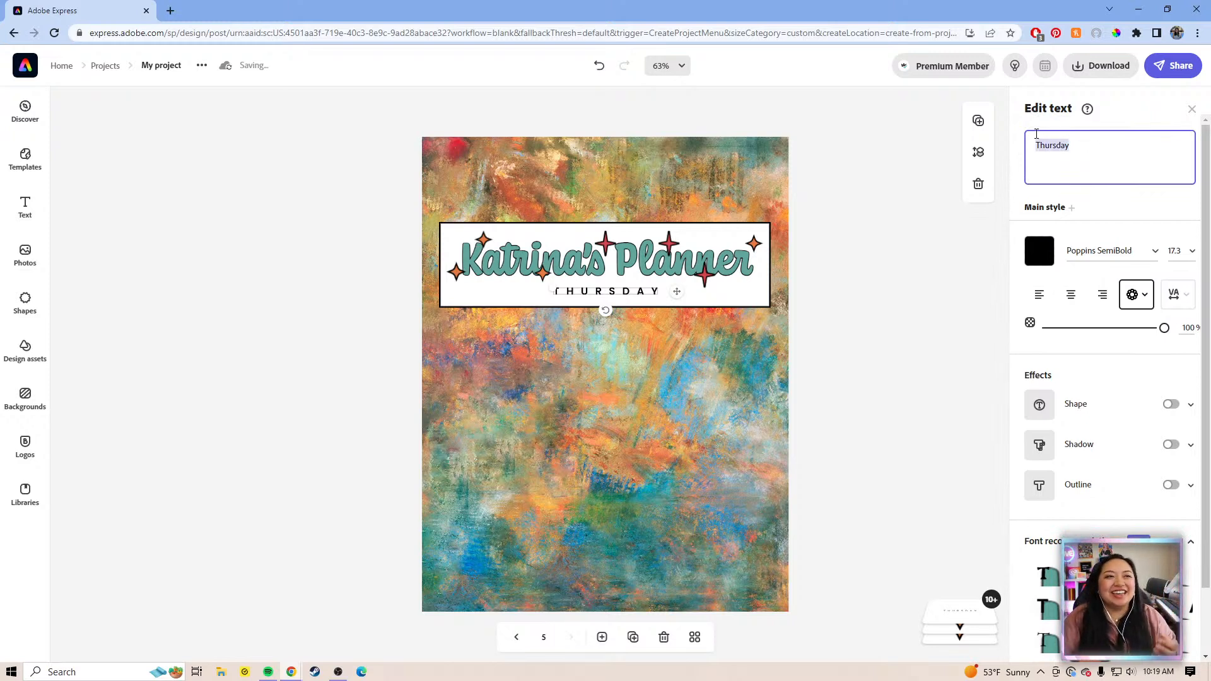
key("BackSpace")
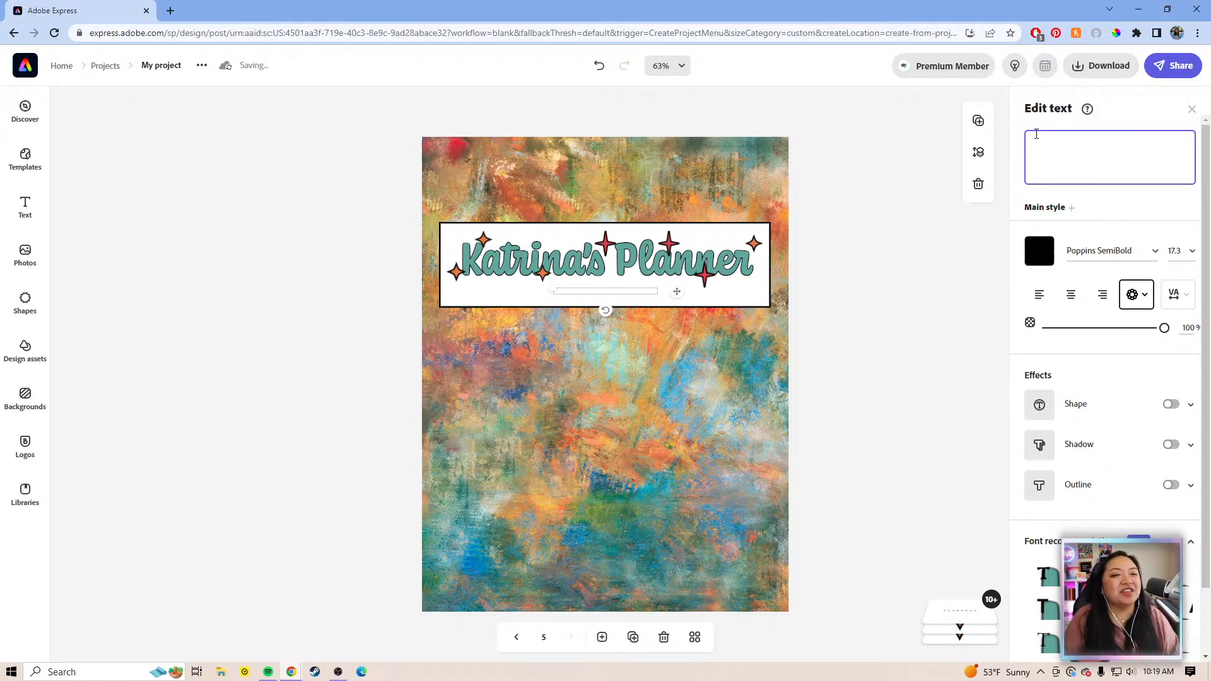
type("2023")
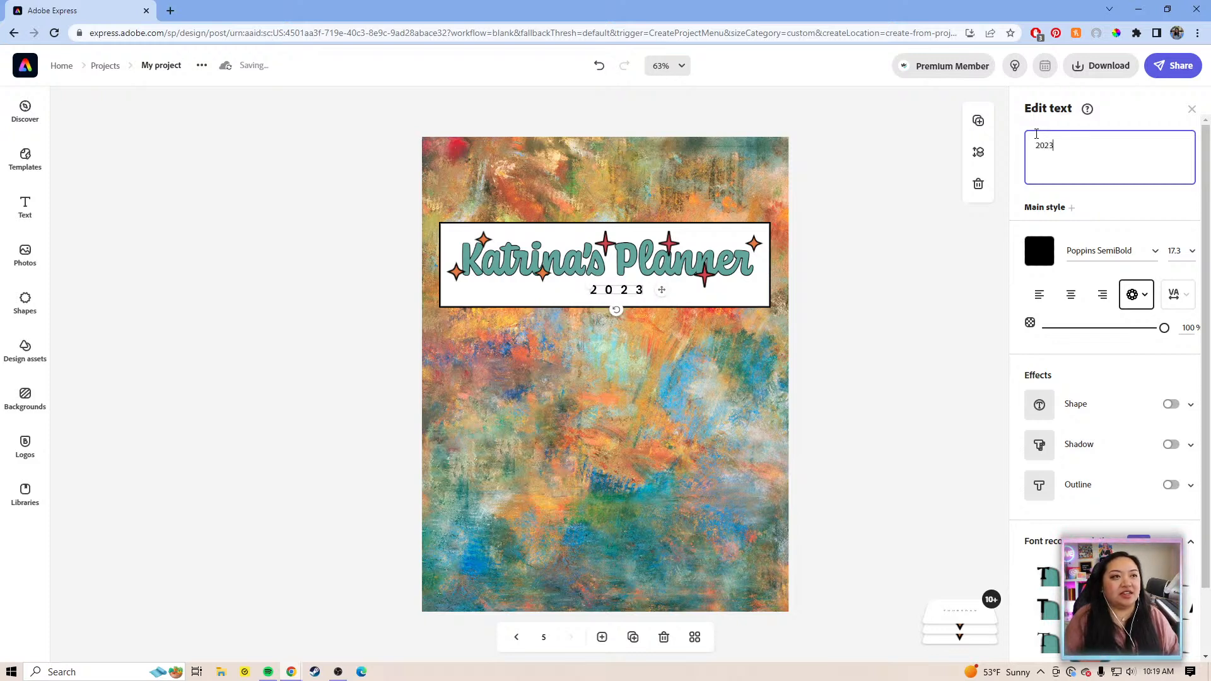
mouse_move(652, 295)
left_mouse_down()
mouse_move(622, 301)
mouse_move(657, 301)
left_mouse_up()
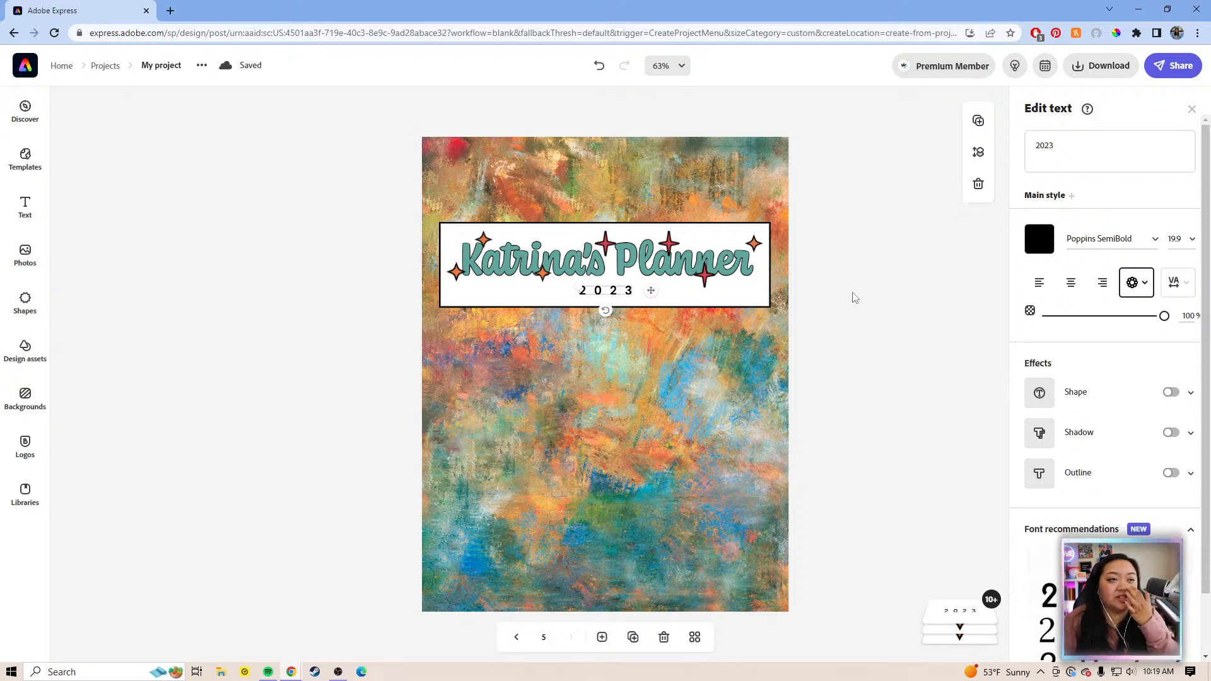
- Nudge the red star beneath the word "Planner" slightly down and to the left
left_click(705, 279)
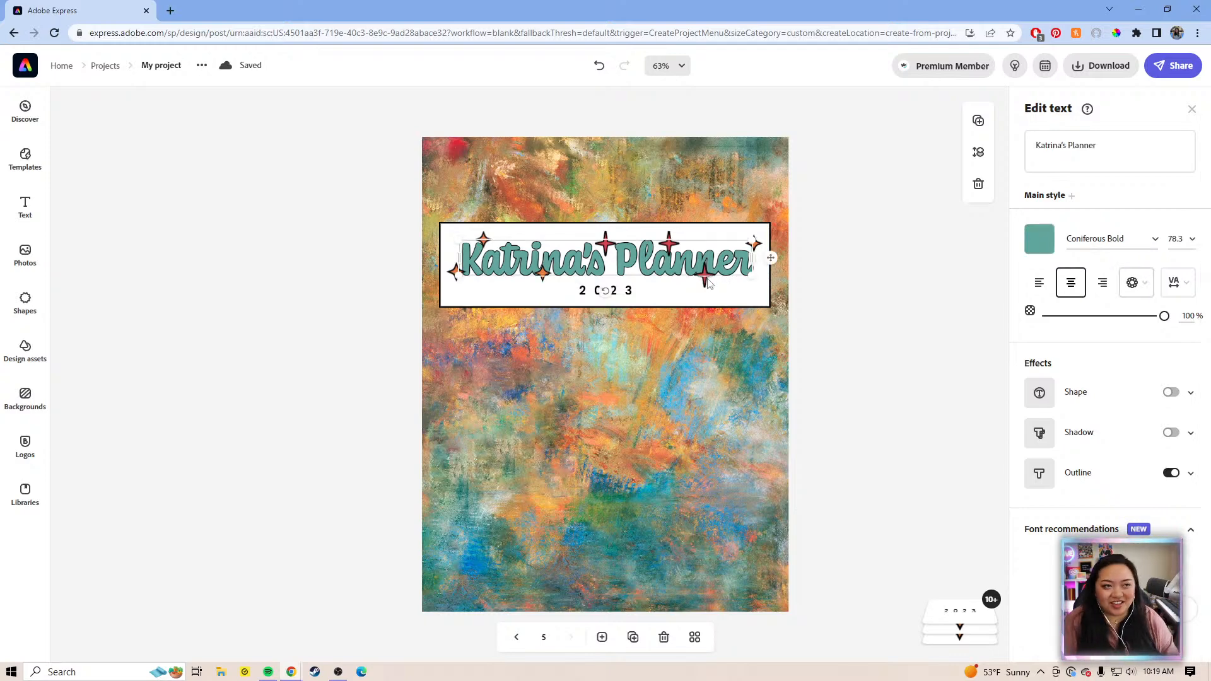
left_click(706, 281)
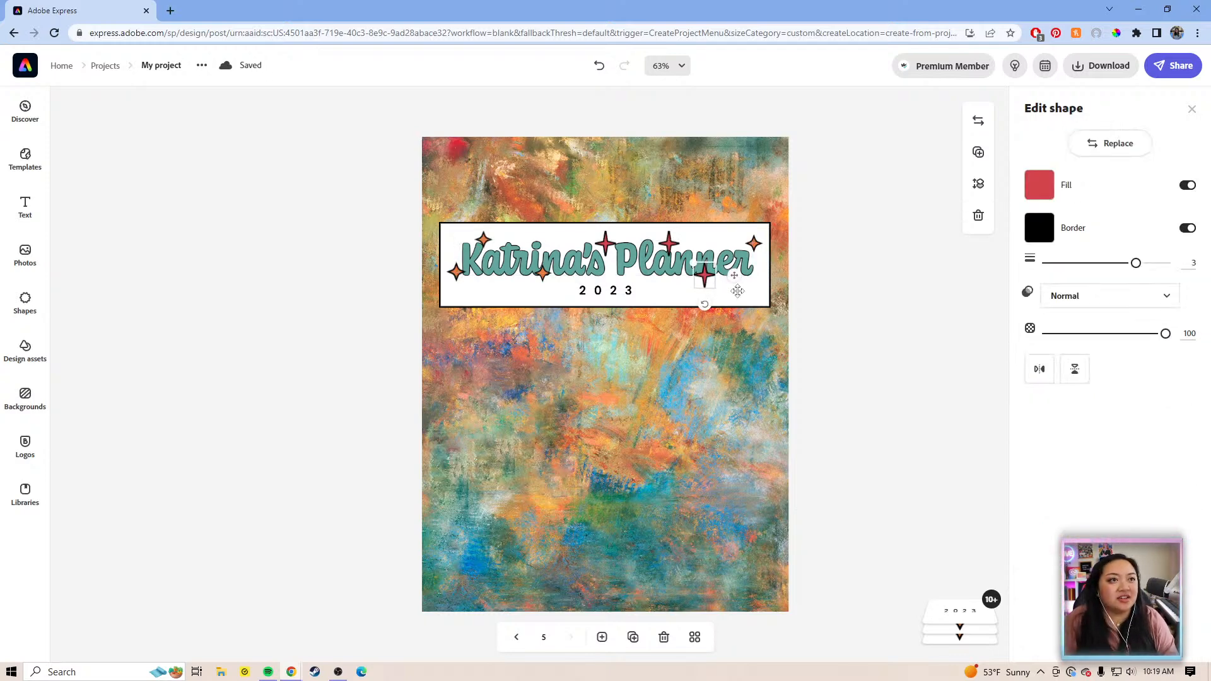
key("Left")
key("Left")
key("Left")
key("Down")
key("Down")
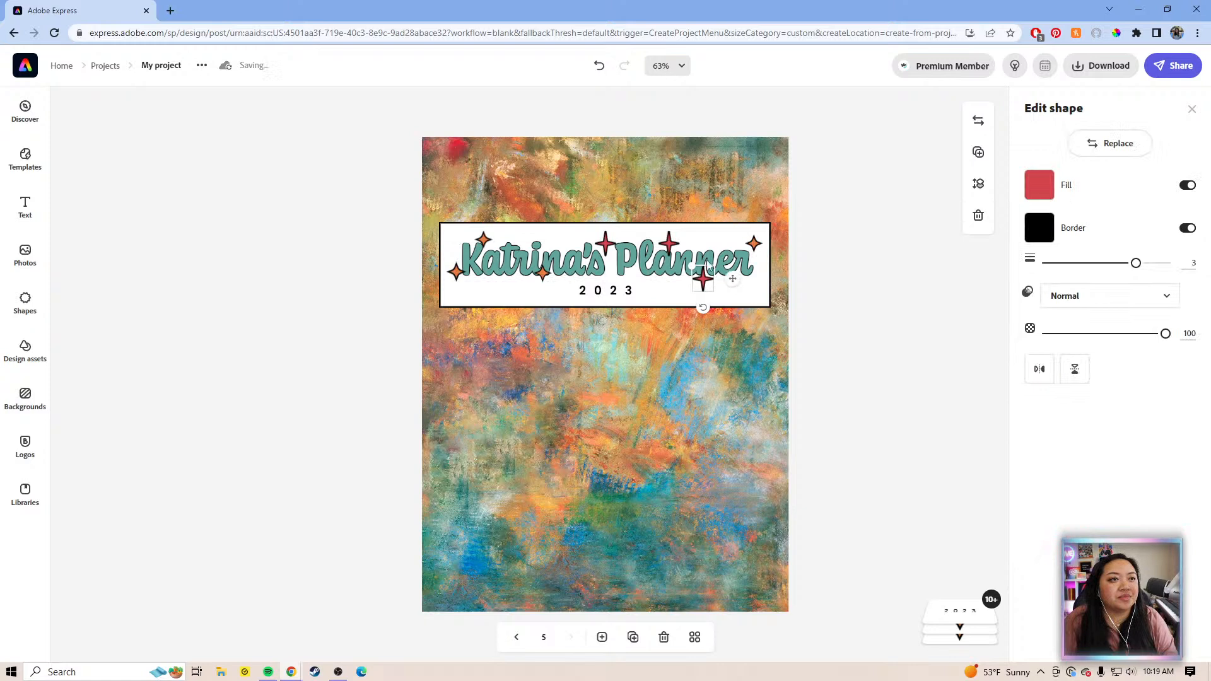
- Nudge the two orange stars beneath the title's first word slightly downward
left_click(542, 275)
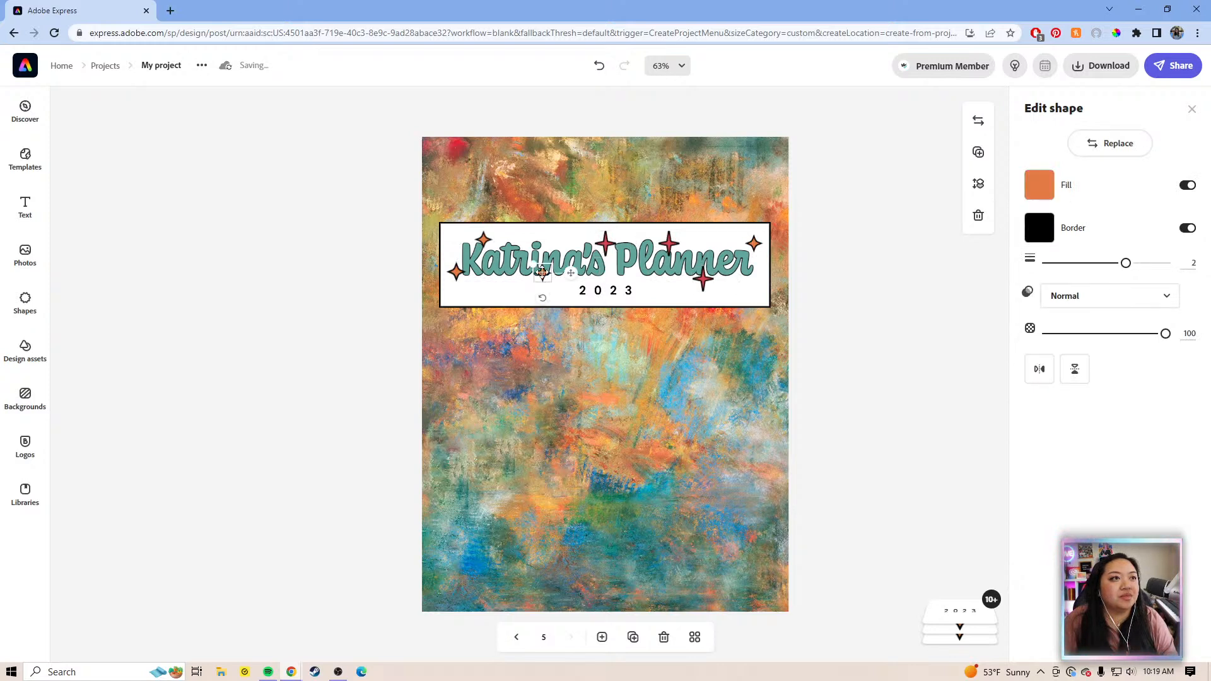
left_click(457, 272)
key("Down")
key("Down")
key("Down")
key("Down")
key("Down")
key("Down")
key("Down")
key("Down")
key("Down")
key("Down")
key("Down")
key("Down")
key("Down")
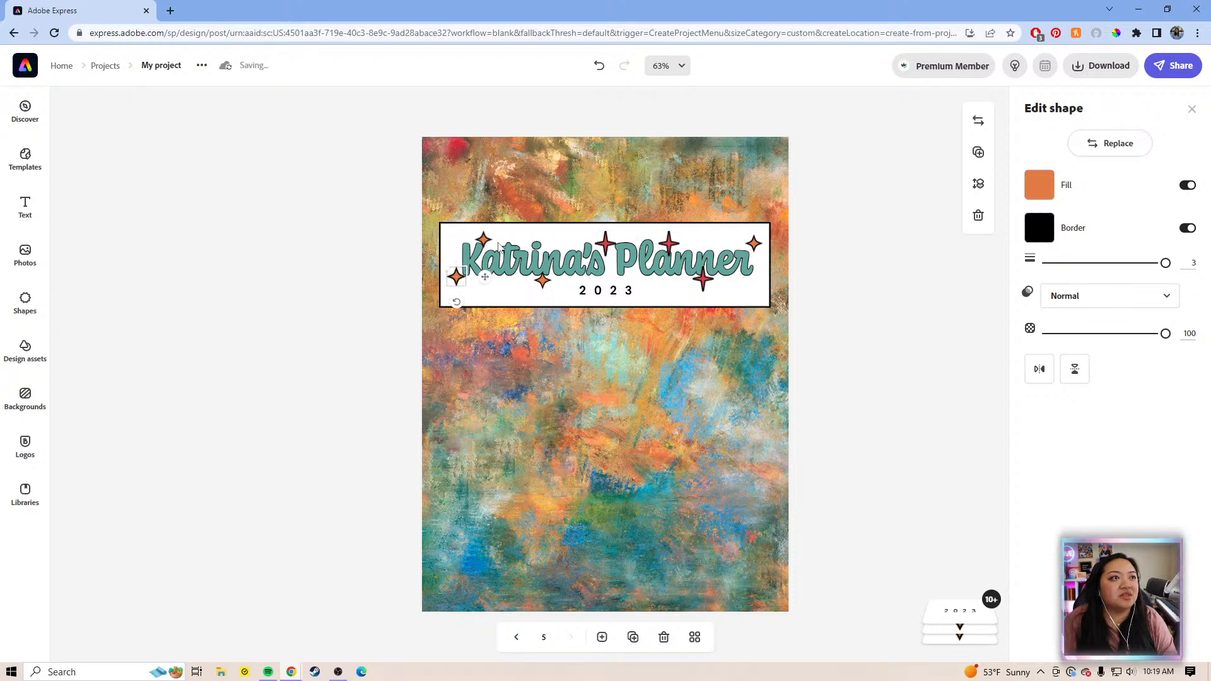
- Shift the orange star above the first word and the red star above "Planner" slightly outward, and move the middle red star left
left_click(486, 242)
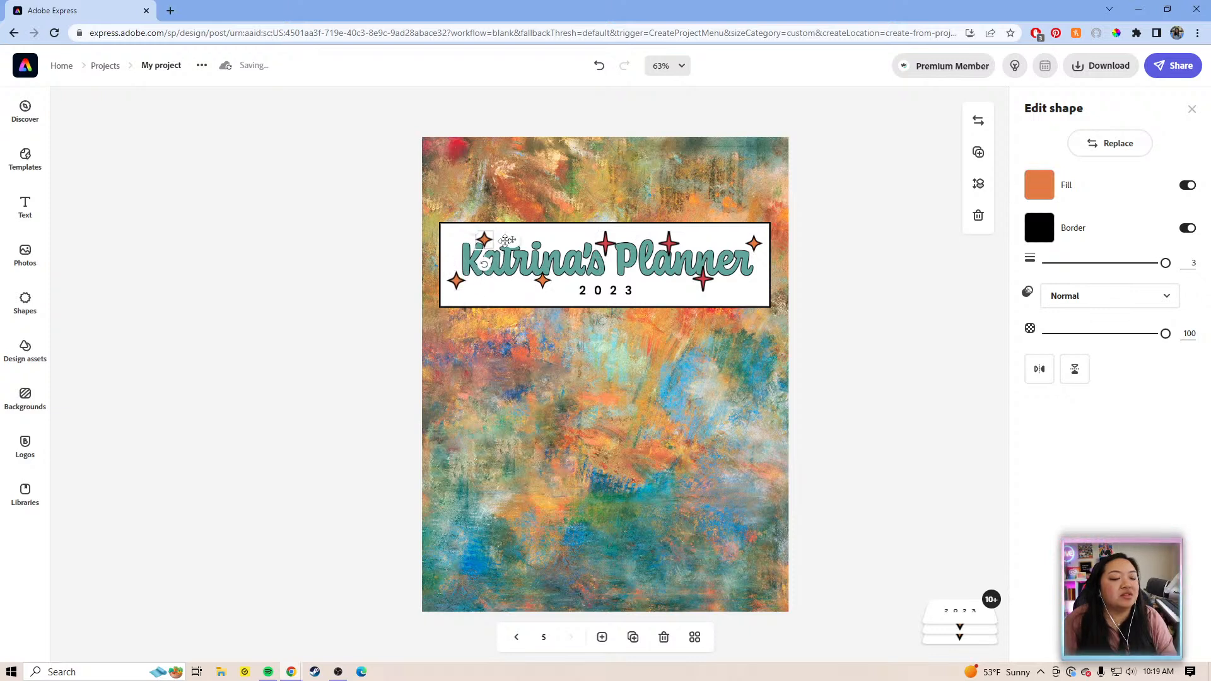
left_click(673, 245)
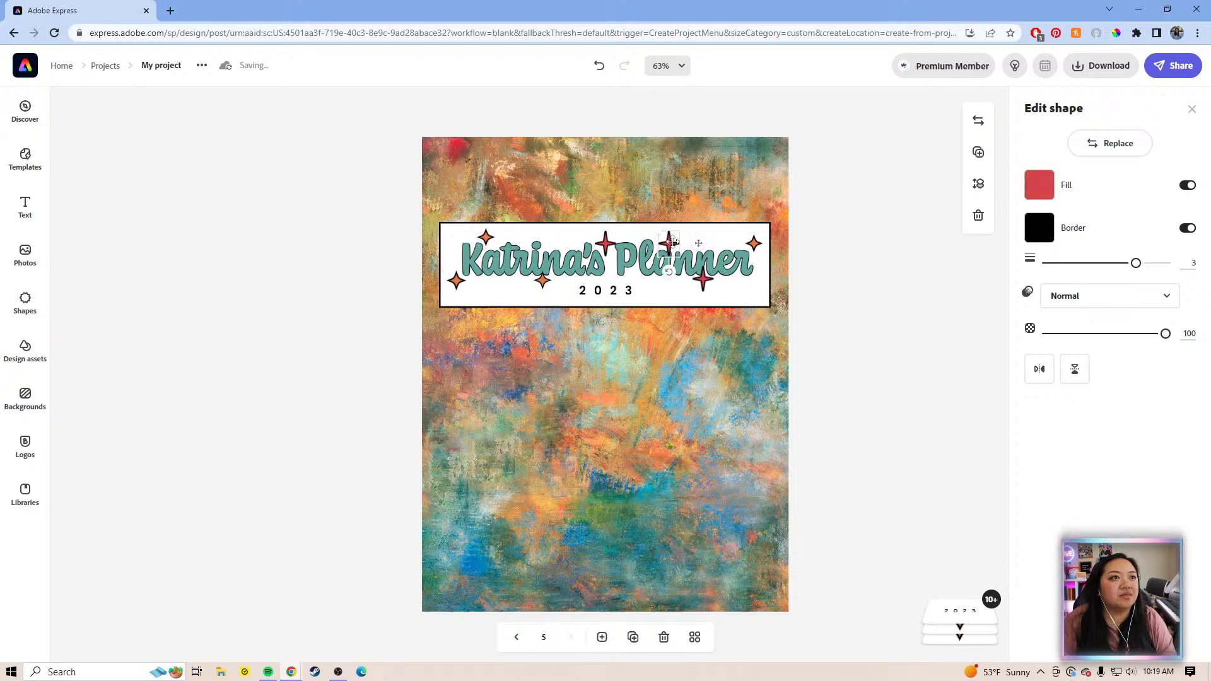
left_click(604, 245)
left_click_drag(600, 245, 599, 248)
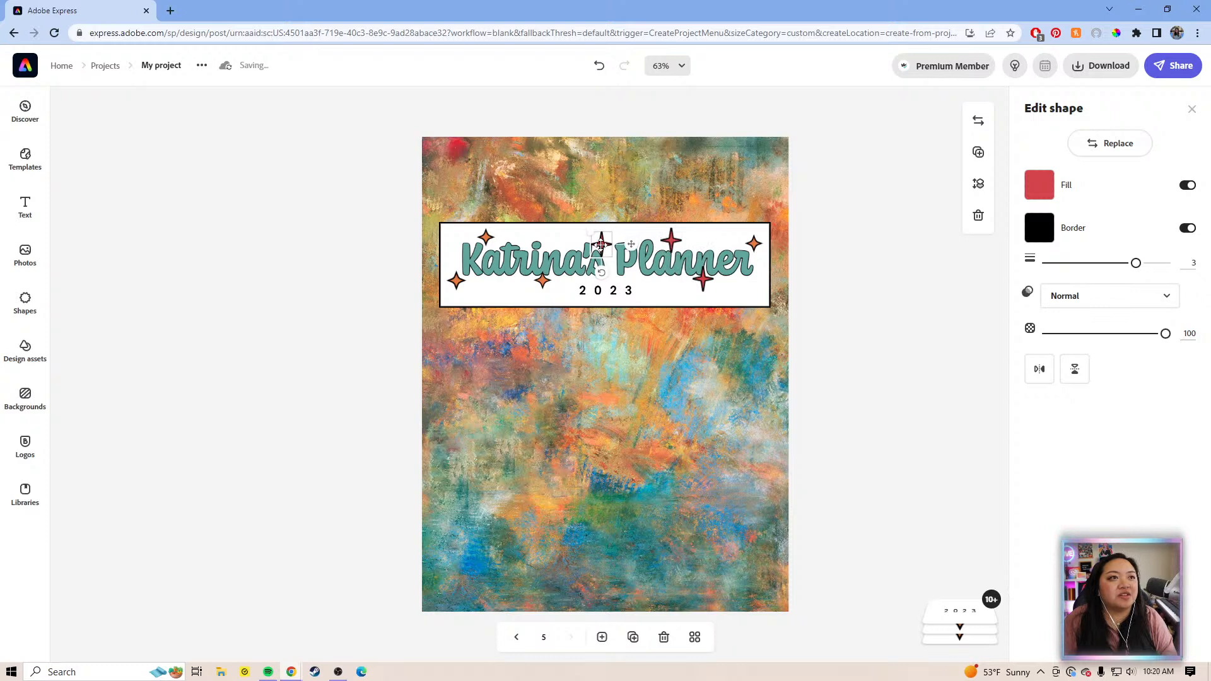
left_click(859, 296)
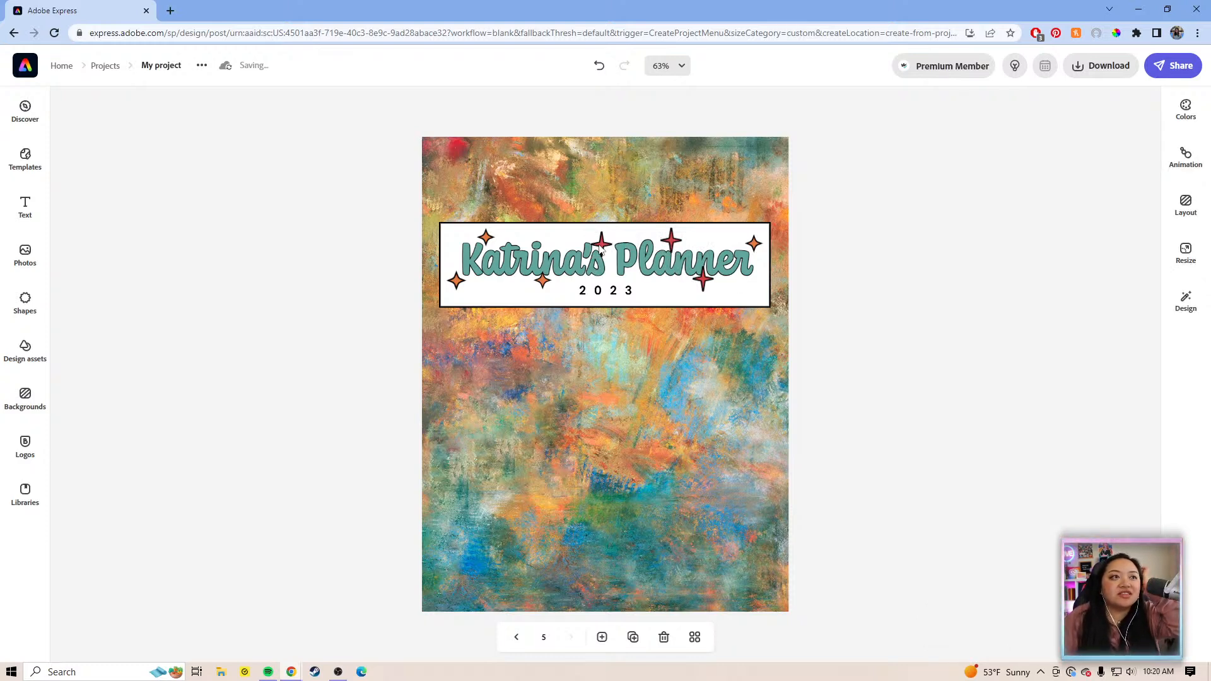
- Fine-tune the position of the red star between the two title words so it overlaps the end of the first word
left_click(600, 245)
key("Down")
key("Right")
key("Down")
key("Down")
key("Right")
key("Up")
key("Up")
key("Up")
key("Left")
key("Up")
key("Up")
key("Left")
key("Up")
key("Left")
key("Left")
key("Left")
key("Left")
key("Left")
key("Right")
key("Right")
key("Right")
key("Down")
left_click(821, 293)
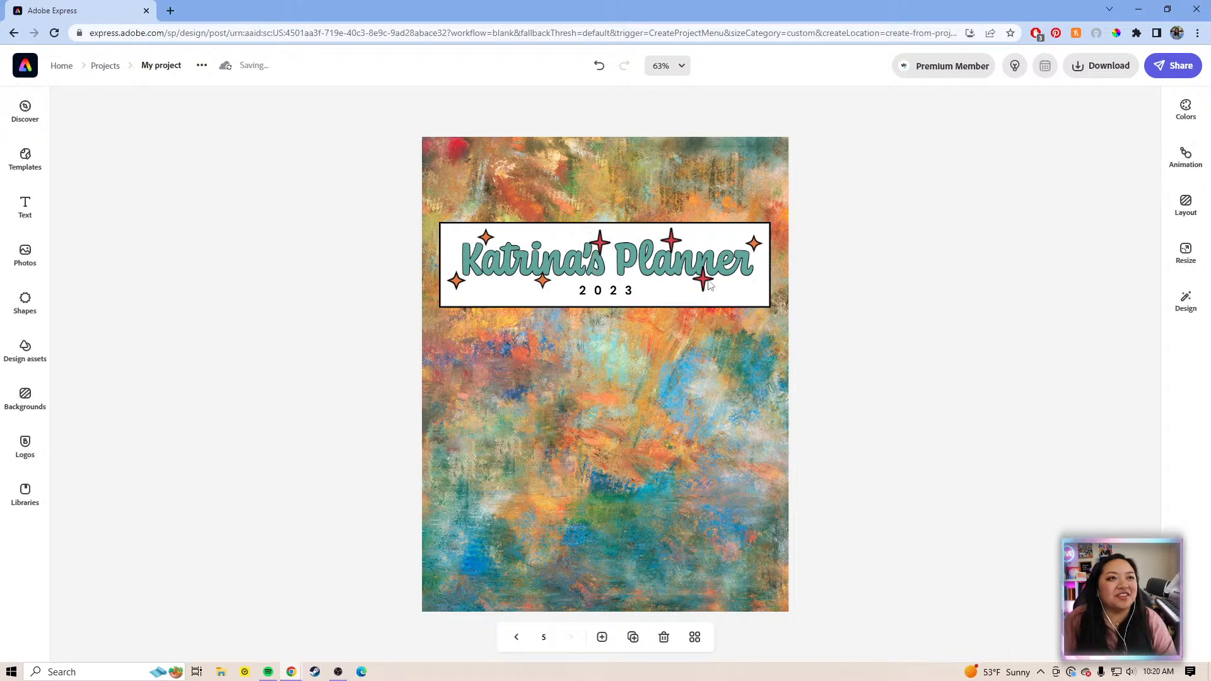
left_click(710, 285)
left_click(848, 297)
- Group the banner with its title, year and stars, and move the group slightly down the cover
left_click_drag(908, 307, 428, 203)
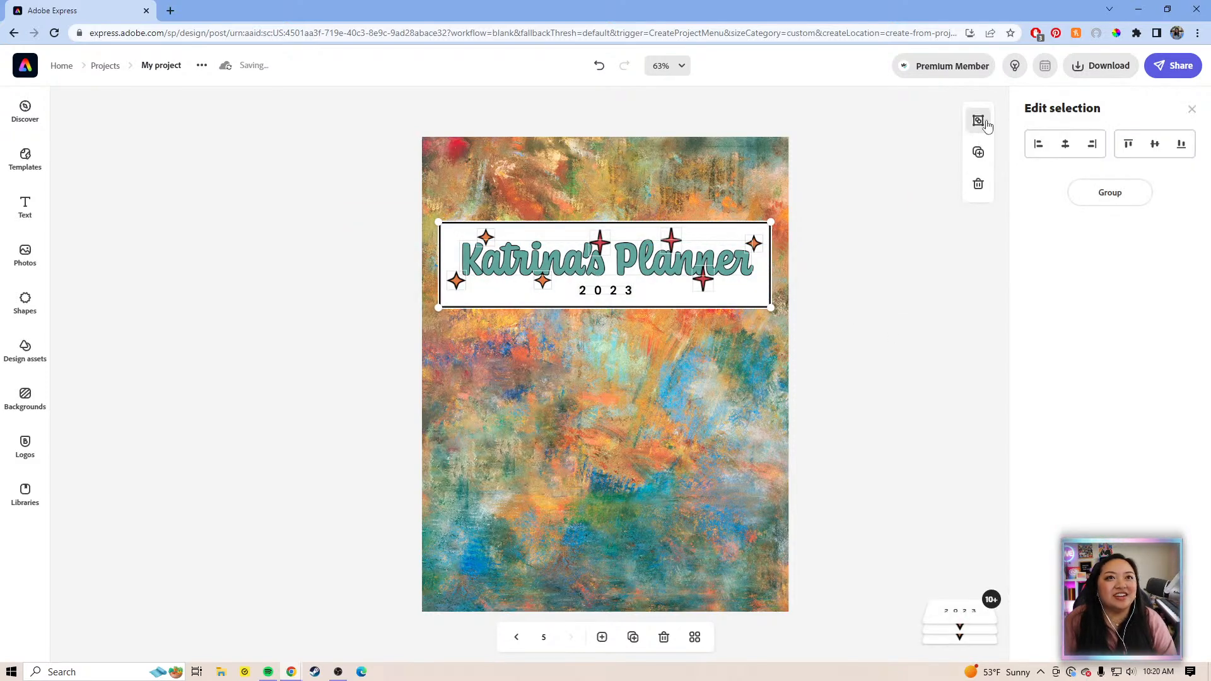
left_click(1100, 192)
left_click_drag(791, 270, 790, 306)
left_click(799, 332)
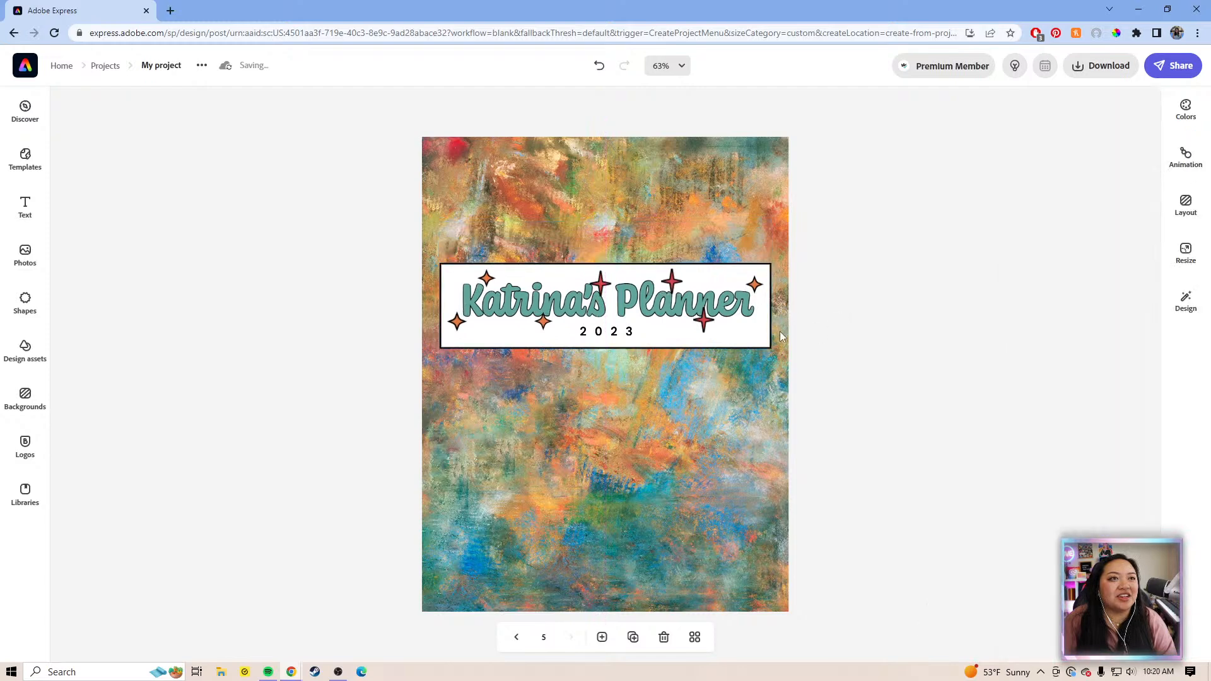
- Ungroup the cover banner so its white rectangle can be edited separately
left_click(760, 328)
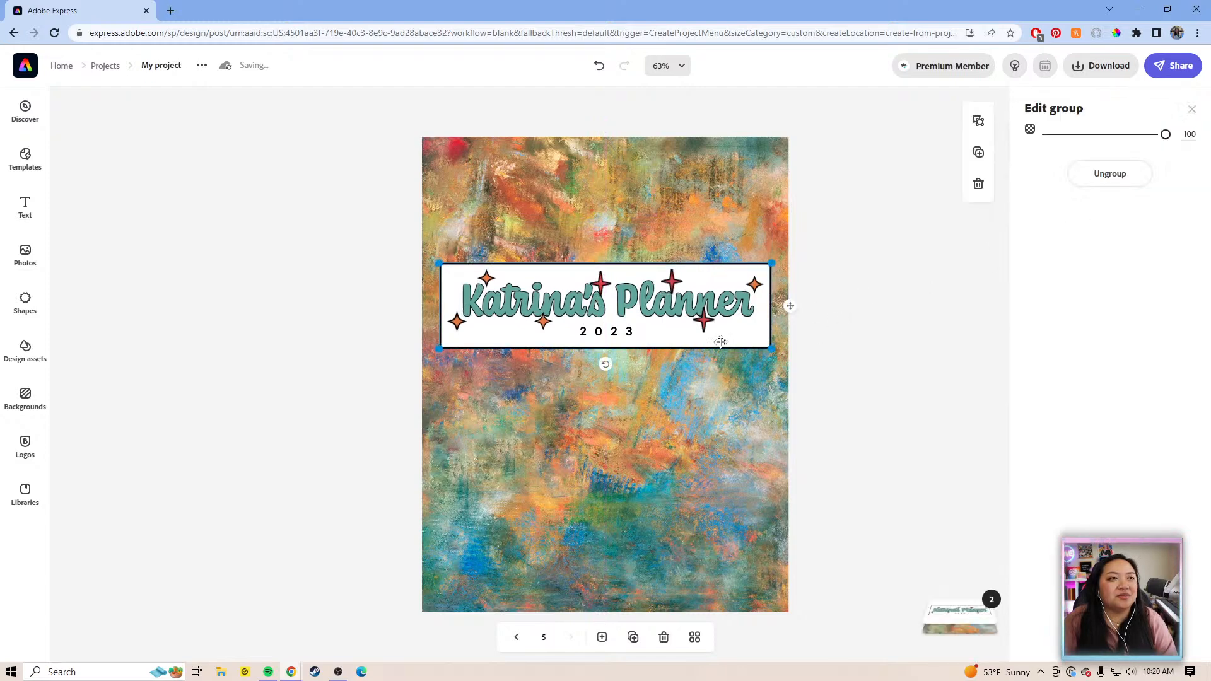
left_click(1115, 176)
left_click(845, 324)
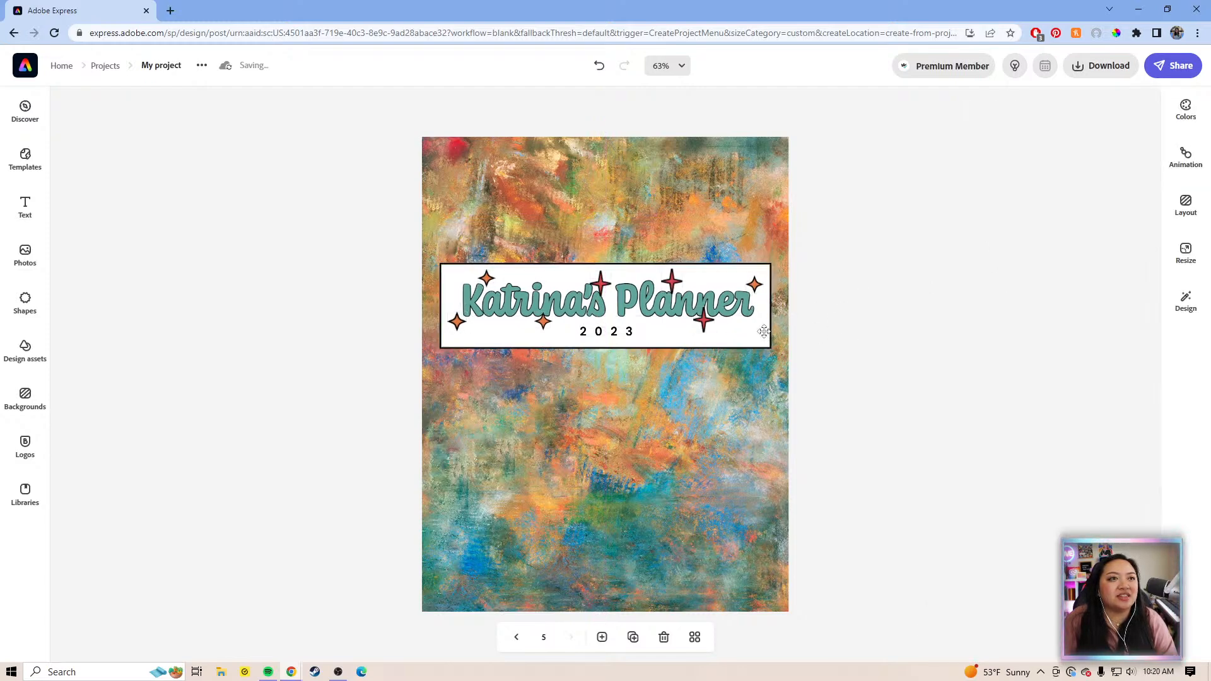
- Give the banner rectangle an off-white #FDFCFC fill and set its opacity to 95, keeping the black border
left_click(766, 335)
left_click(1039, 232)
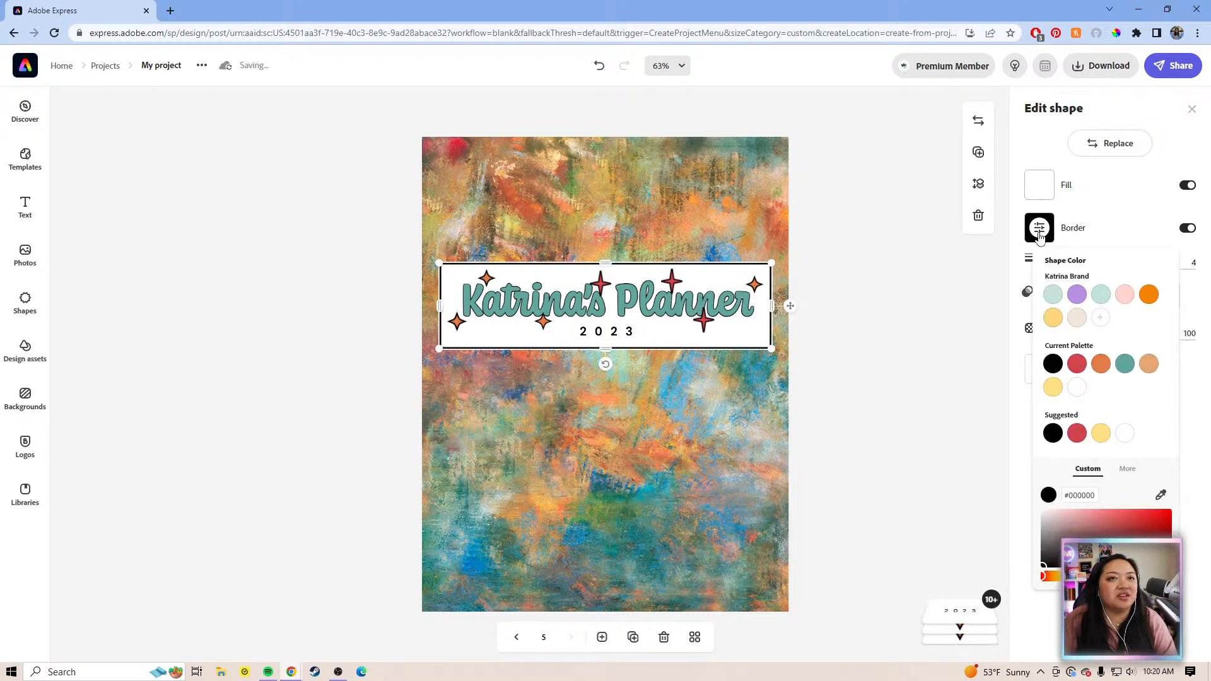
left_click(1021, 288)
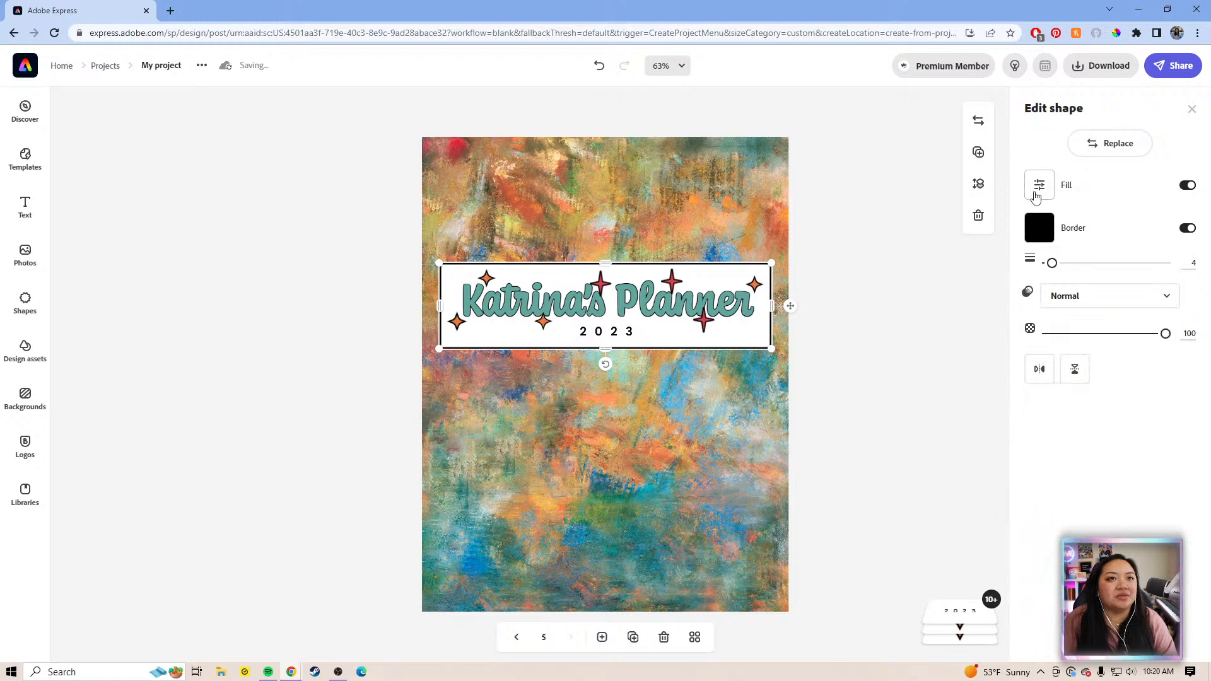
left_click(1039, 185)
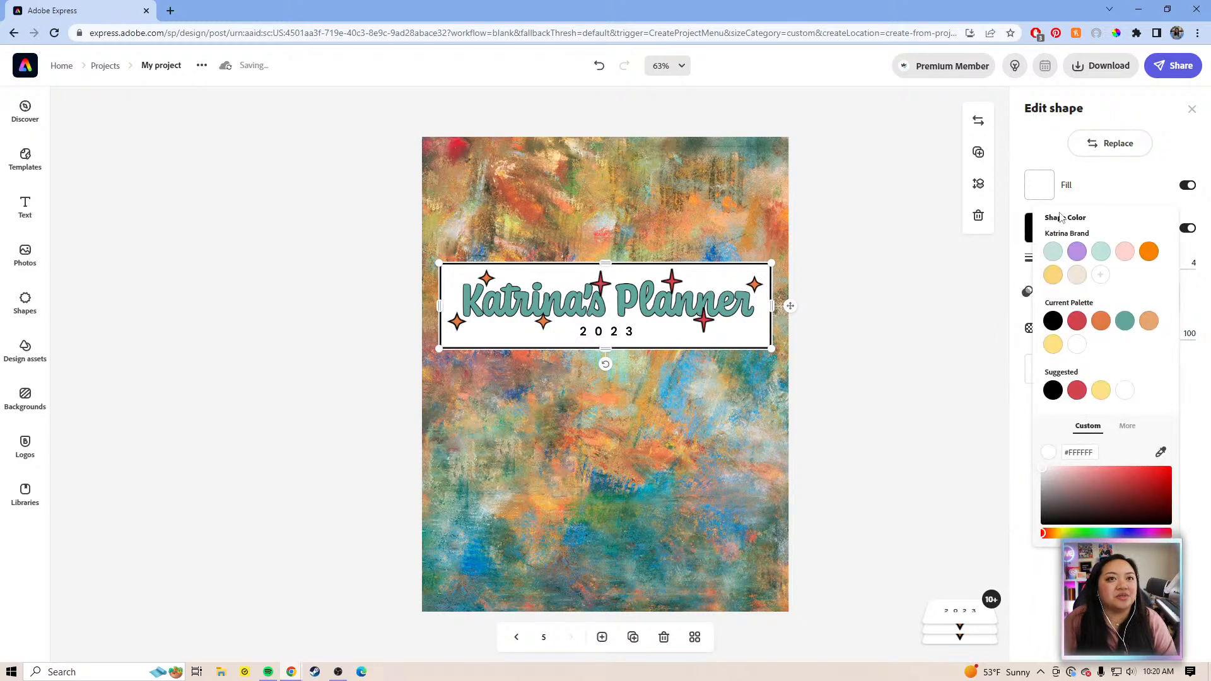
left_click(1024, 309)
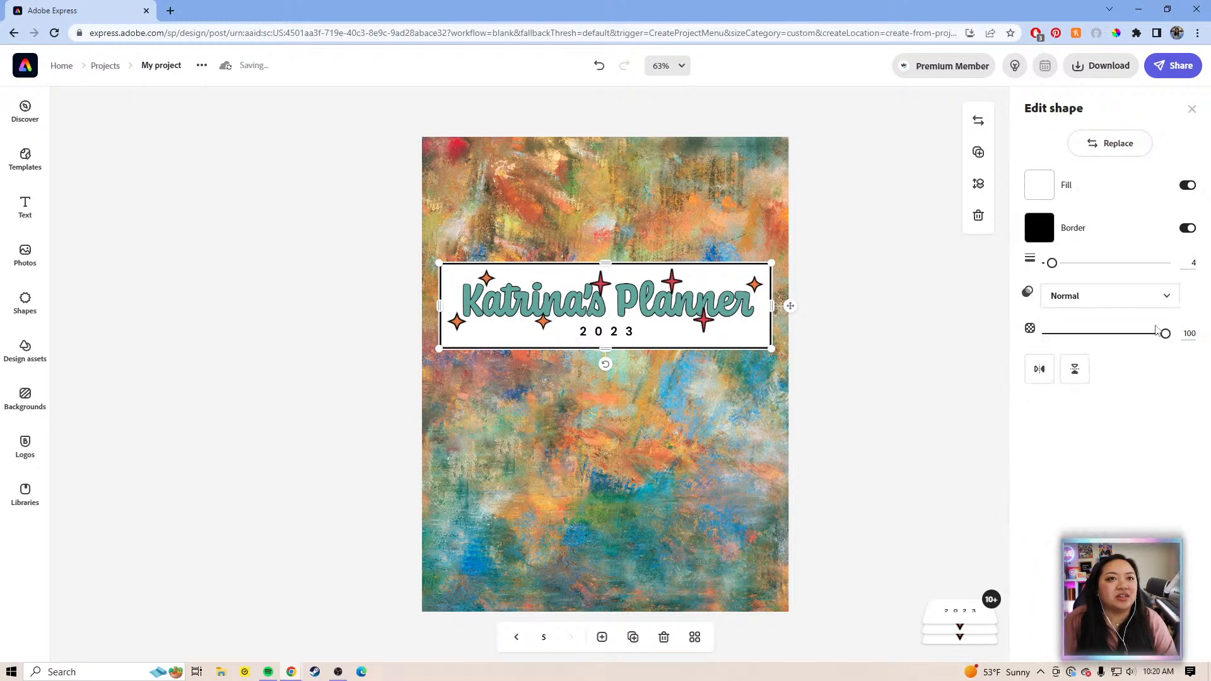
mouse_move(1165, 334)
left_mouse_down()
mouse_move(1142, 338)
mouse_move(1154, 337)
left_mouse_up()
left_click_drag(1156, 339, 1158, 339)
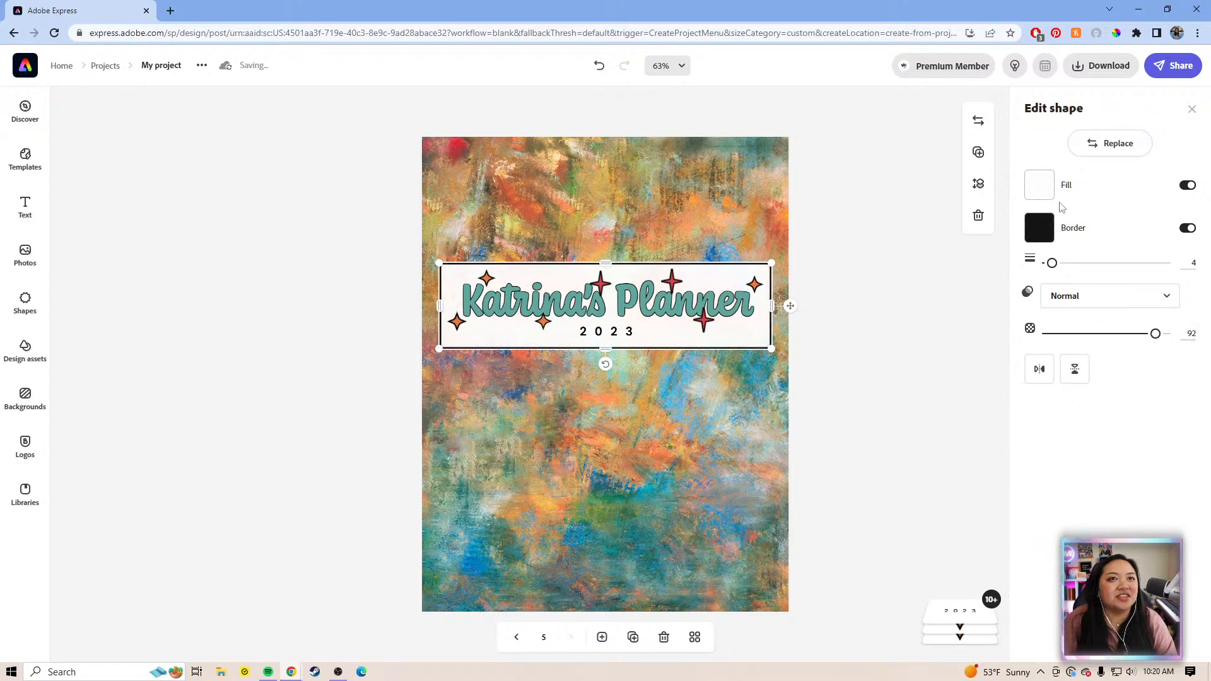
left_click(1039, 185)
left_click_drag(1047, 470, 1043, 469)
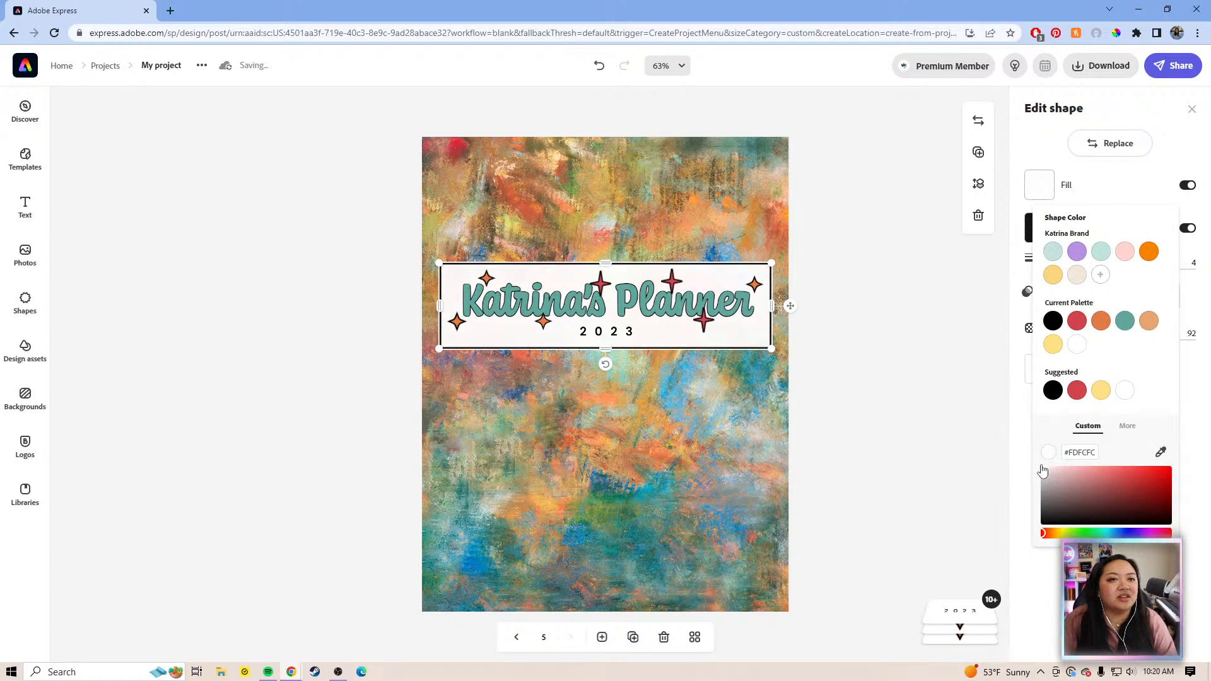
left_click(1020, 349)
left_click_drag(1154, 333, 1159, 334)
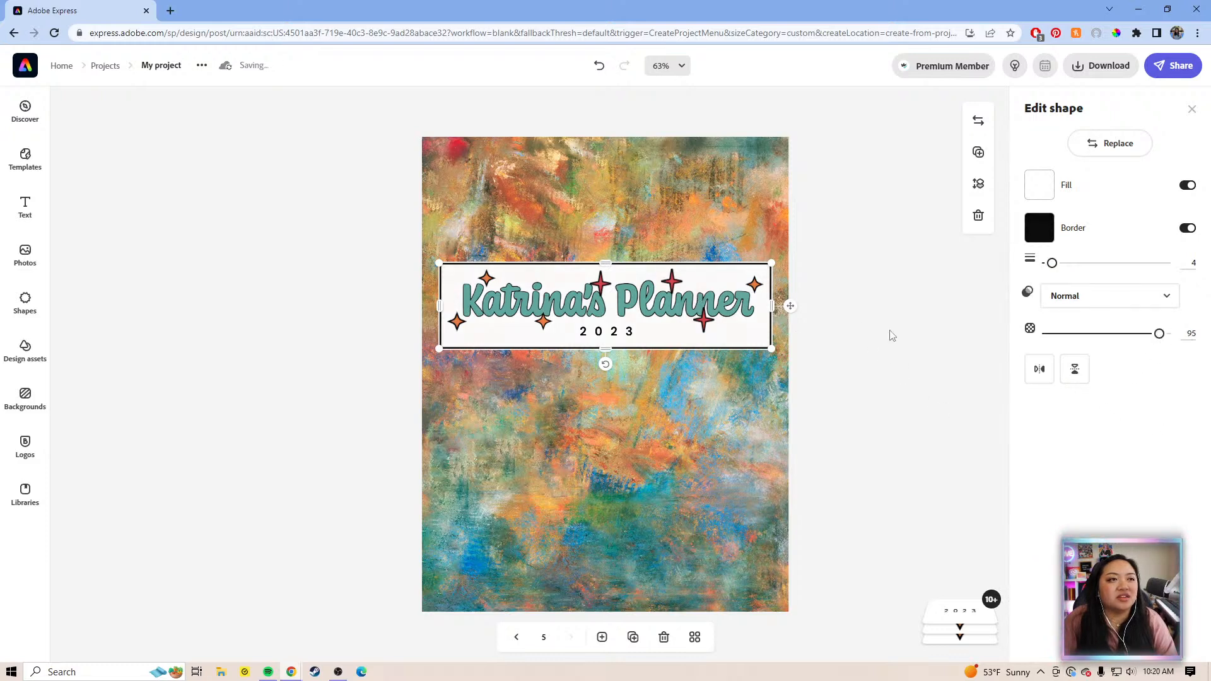
left_click(901, 350)
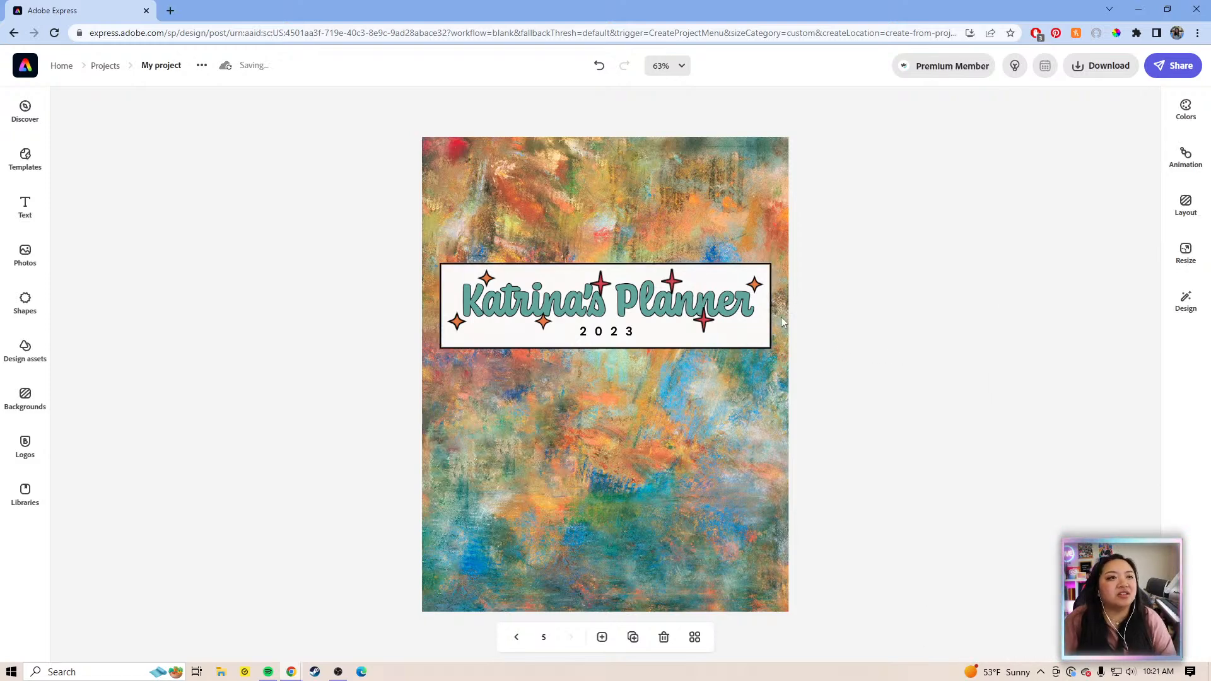
left_click(756, 341)
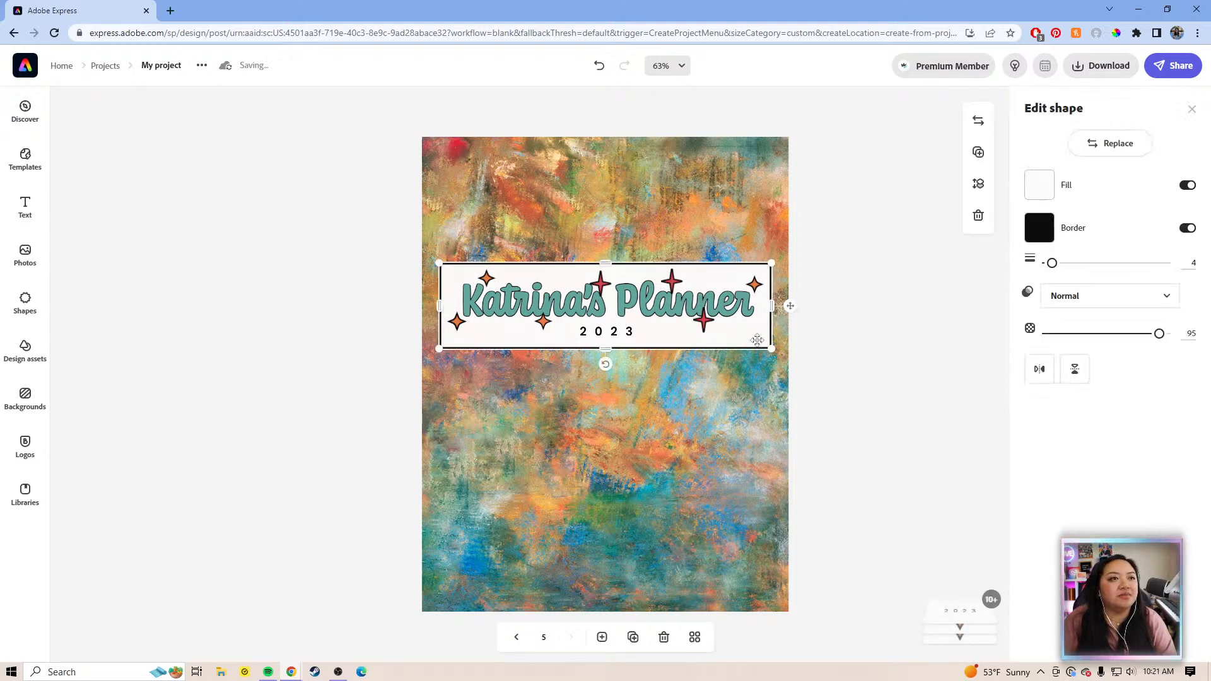
left_click_drag(756, 341, 765, 328)
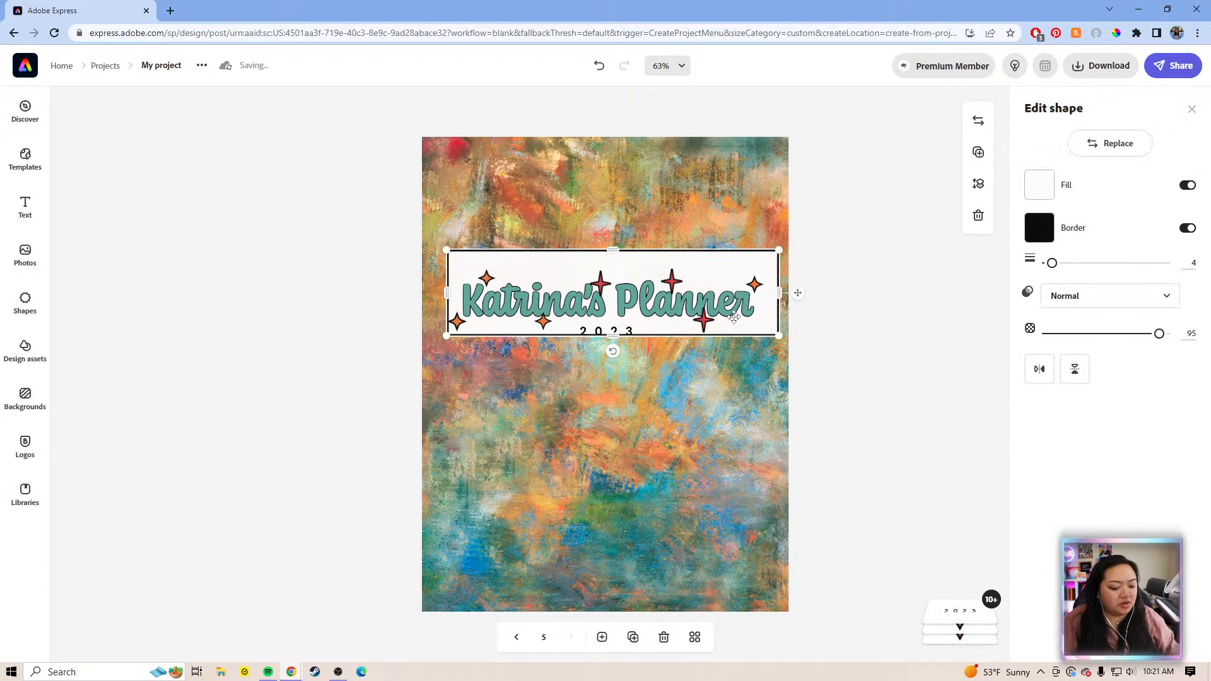
key("ctrl+z")
- Group the cover banner with its title, year and stars, and nudge the group slightly up, keeping it horizontally centred on the page
left_click(859, 343)
left_click_drag(908, 348, 376, 255)
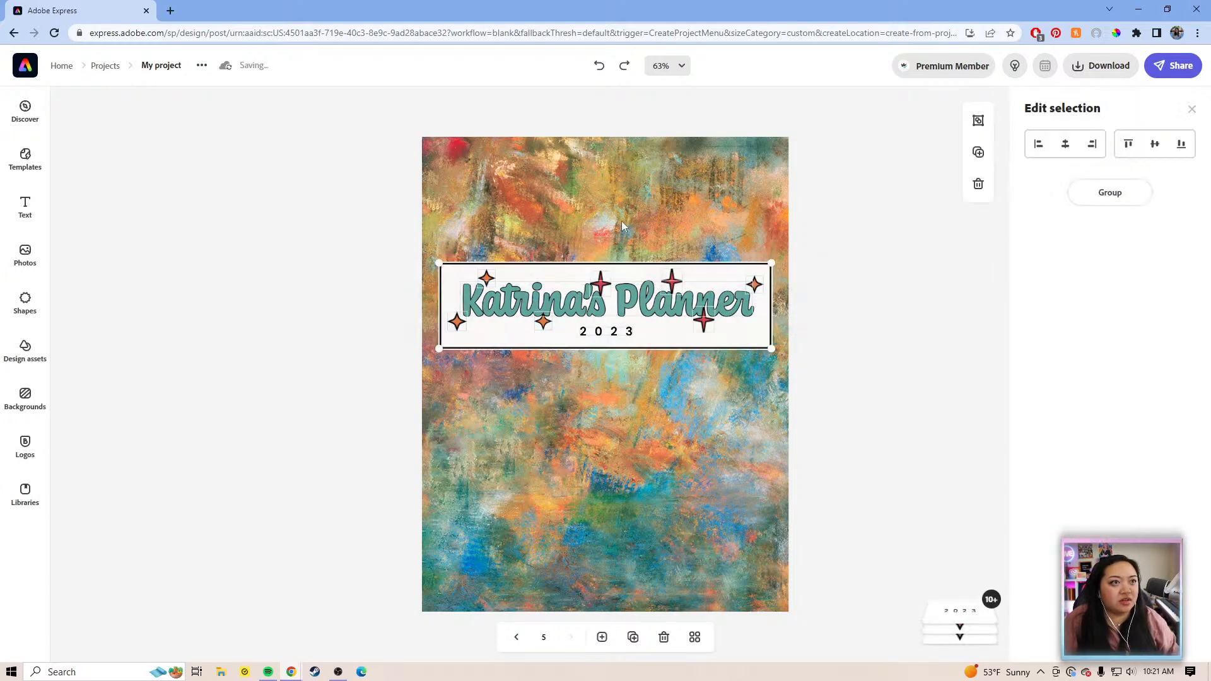
left_click(1099, 193)
left_click(884, 296)
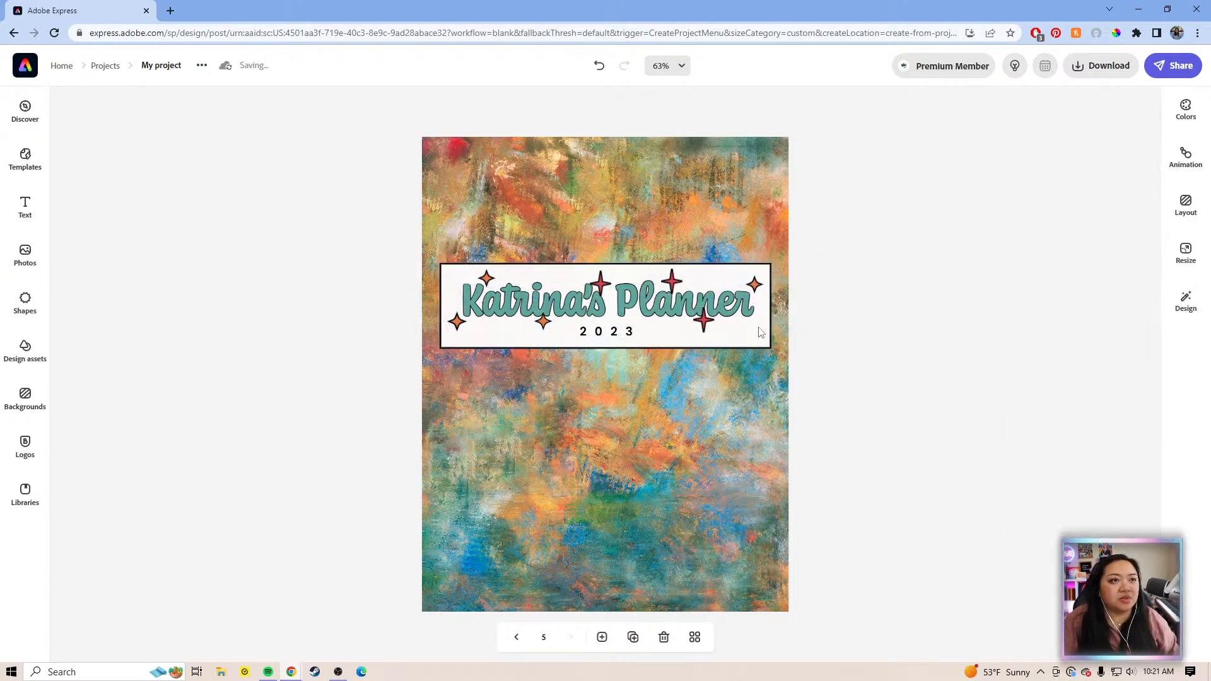
left_click_drag(752, 333, 752, 331)
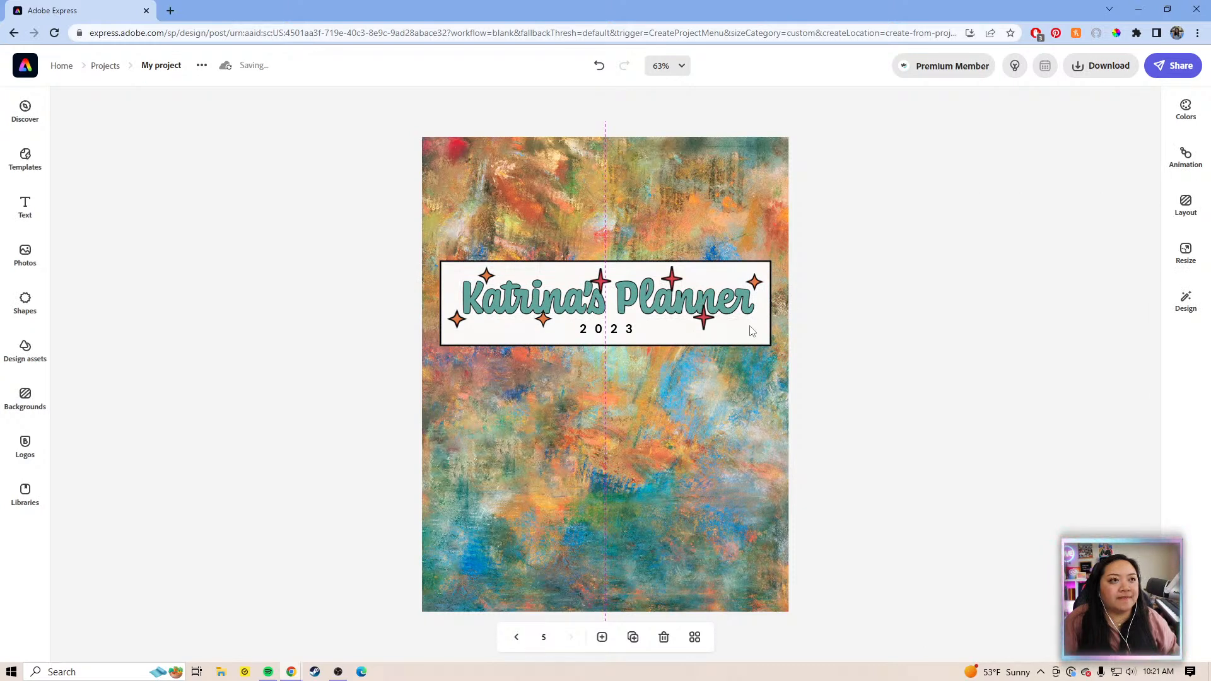
- Move the cover to the front of the page order and place a duplicate of it as the last page
left_click(694, 637)
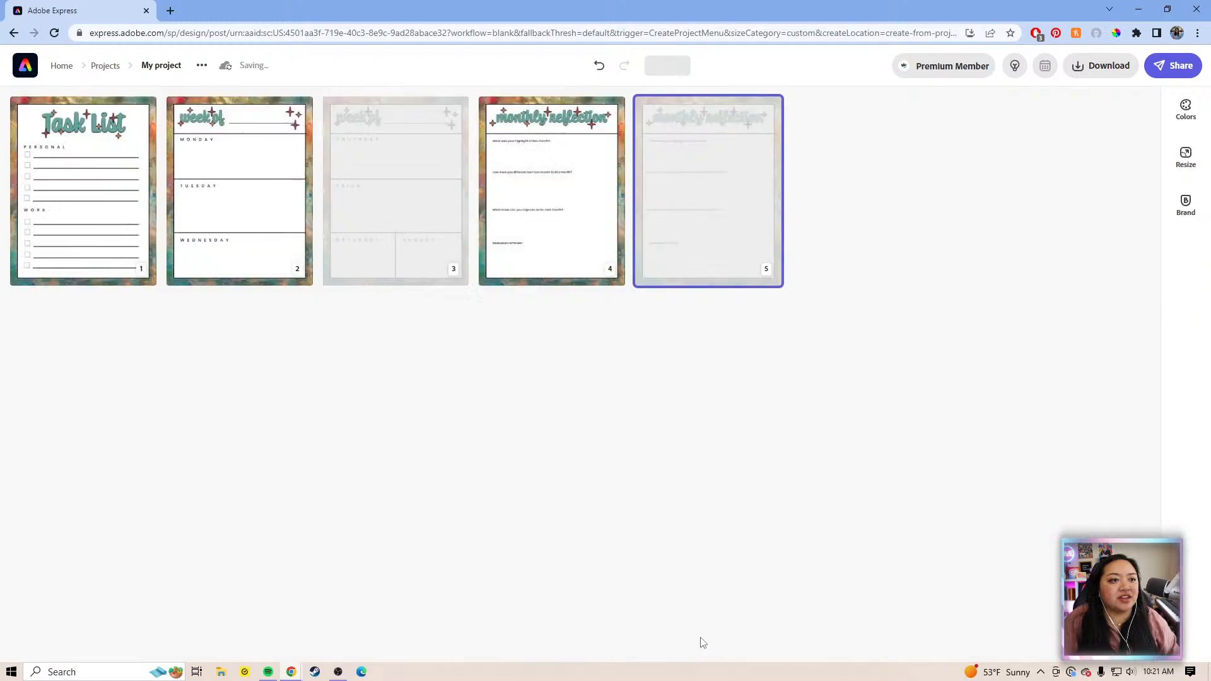
mouse_move(739, 216)
left_mouse_down()
mouse_move(329, 254)
mouse_move(105, 296)
mouse_move(76, 280)
mouse_move(102, 281)
mouse_move(73, 282)
left_mouse_up()
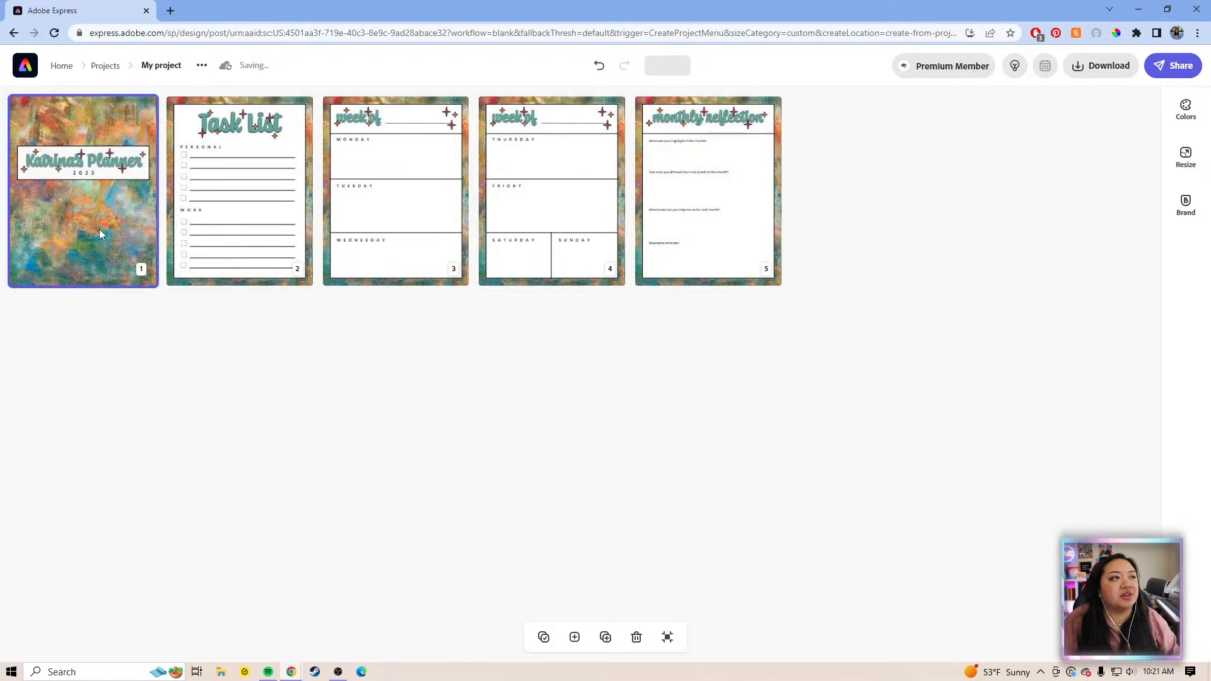
left_click(605, 638)
left_click_drag(240, 237, 1011, 269)
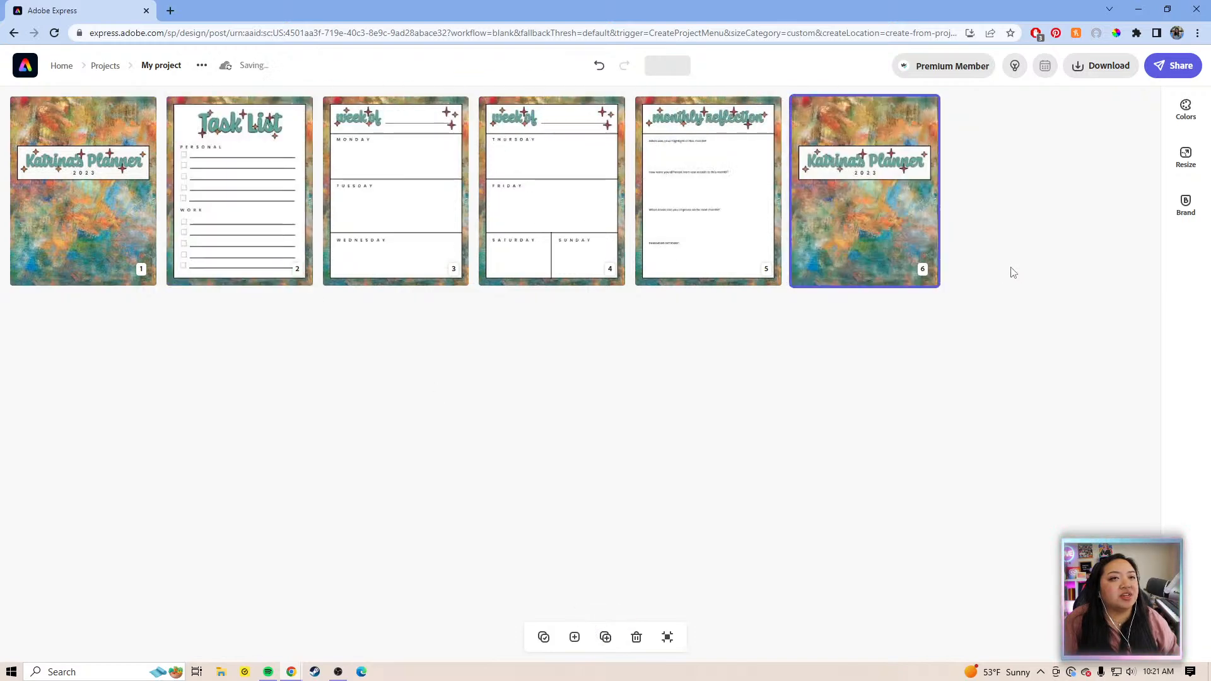
- Change the banner title on the last page to "You made it!"
double_click(883, 217)
left_click(694, 296)
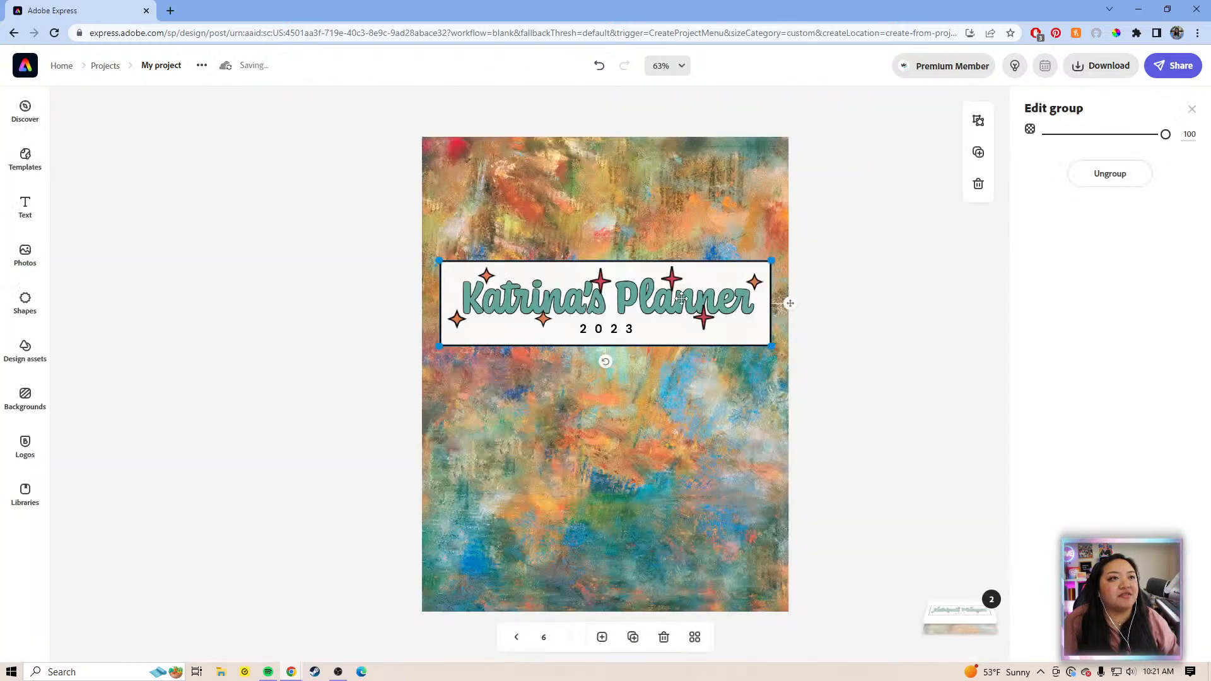
left_click(839, 315)
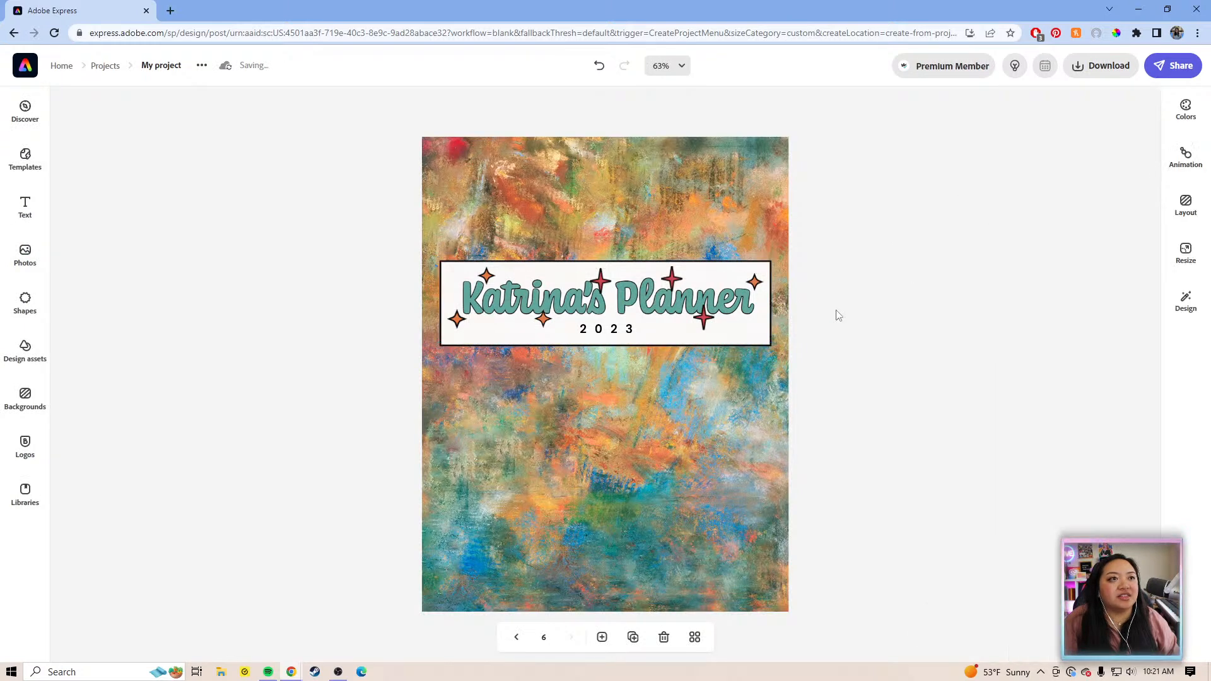
double_click(627, 302)
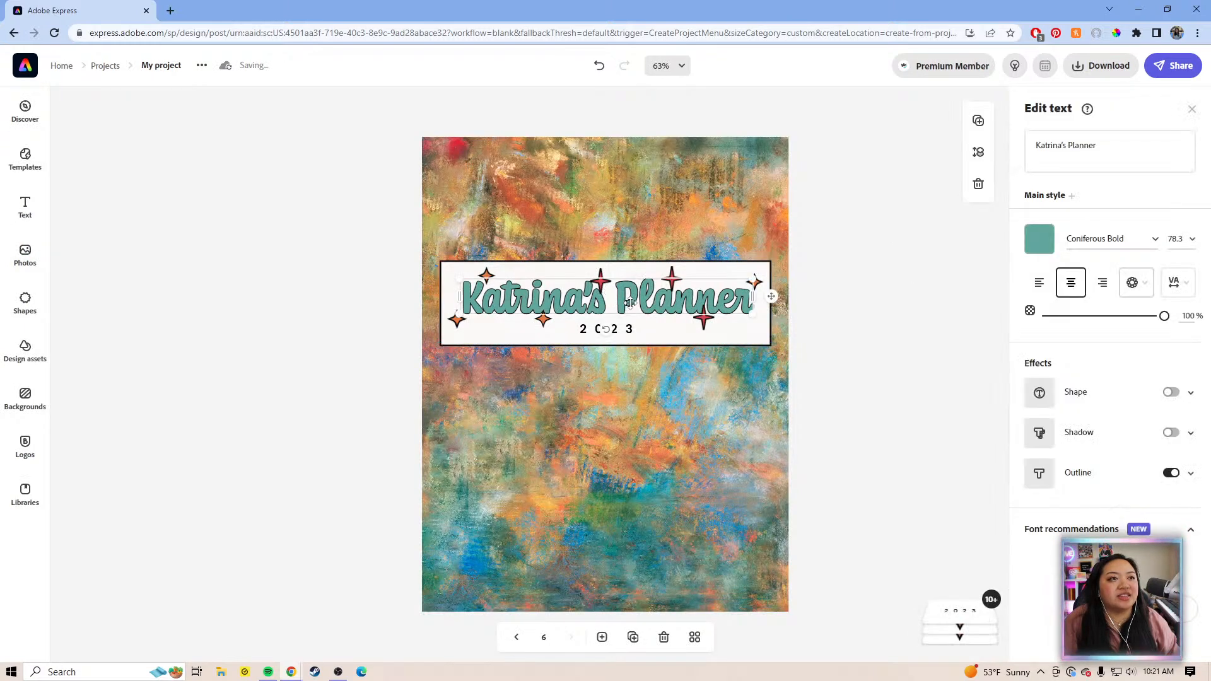
left_click(1108, 152)
left_click_drag(1108, 151, 1028, 149)
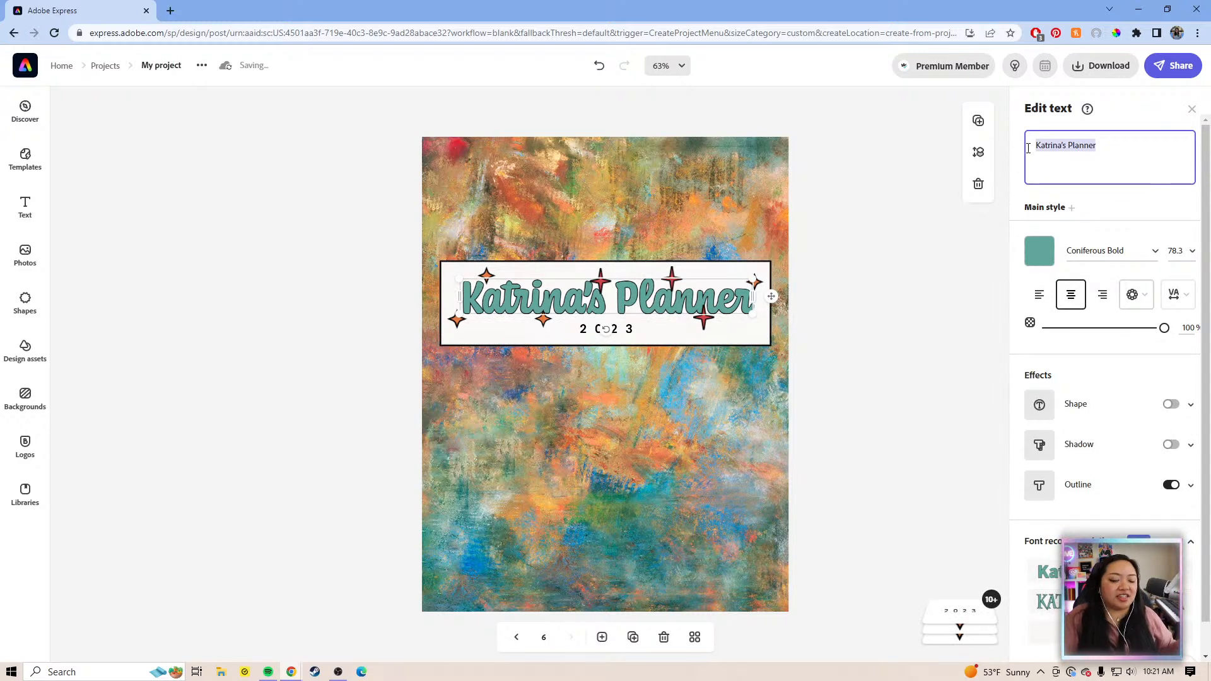
type("You ")
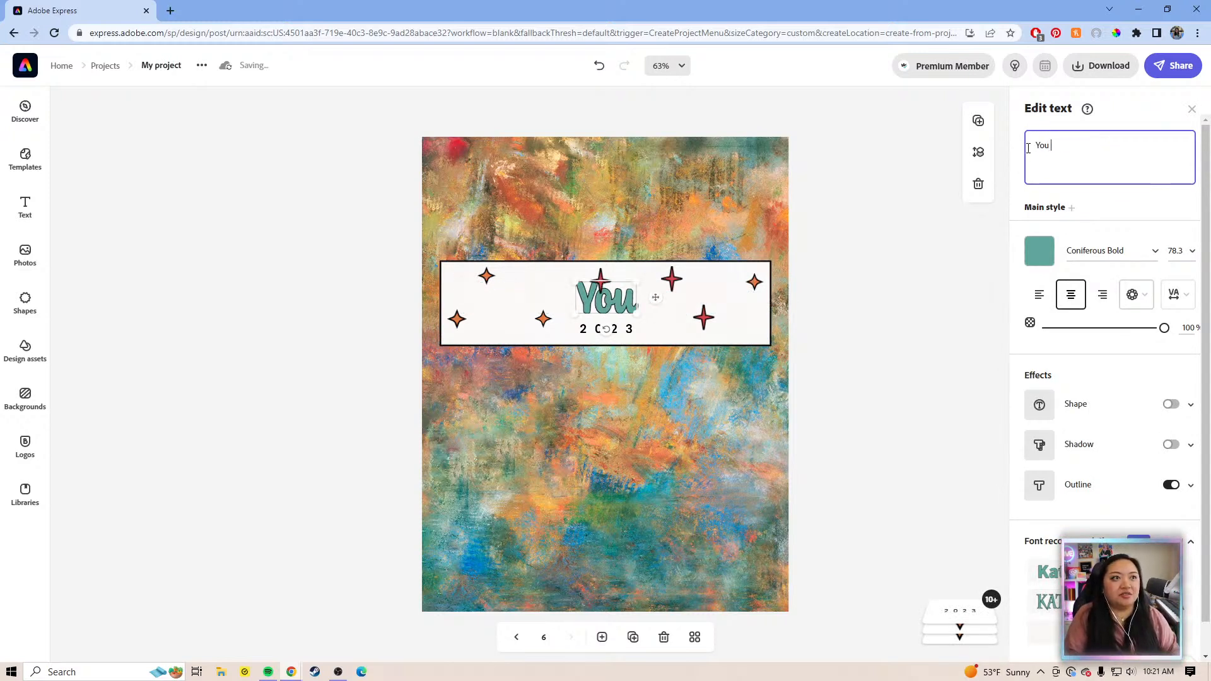
type("made it!")
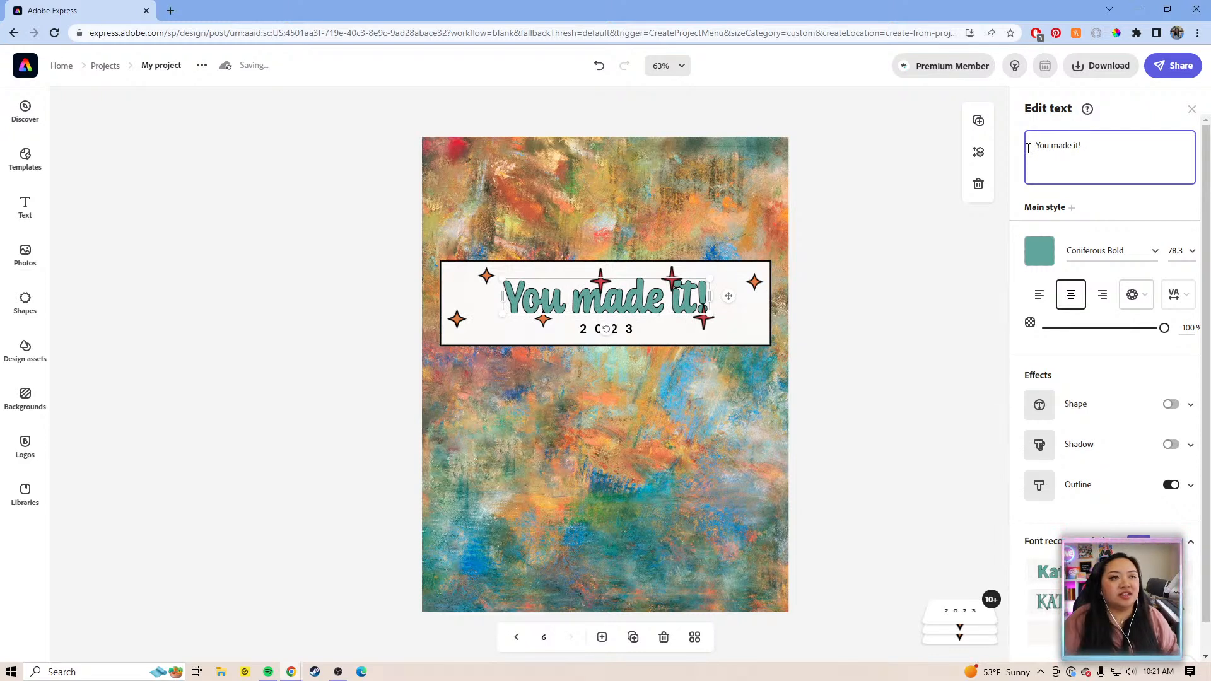
- Change the year under the last page's title to 2024
left_click(629, 329)
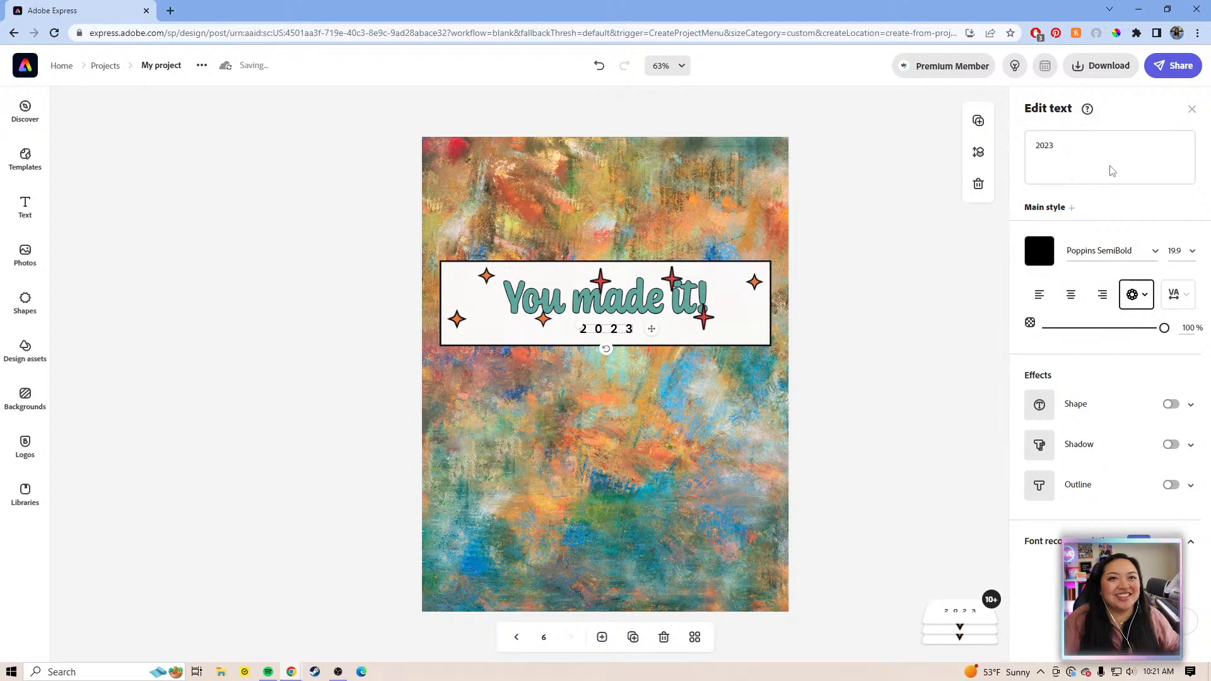
key("BackSpace")
type("4")
left_click(847, 323)
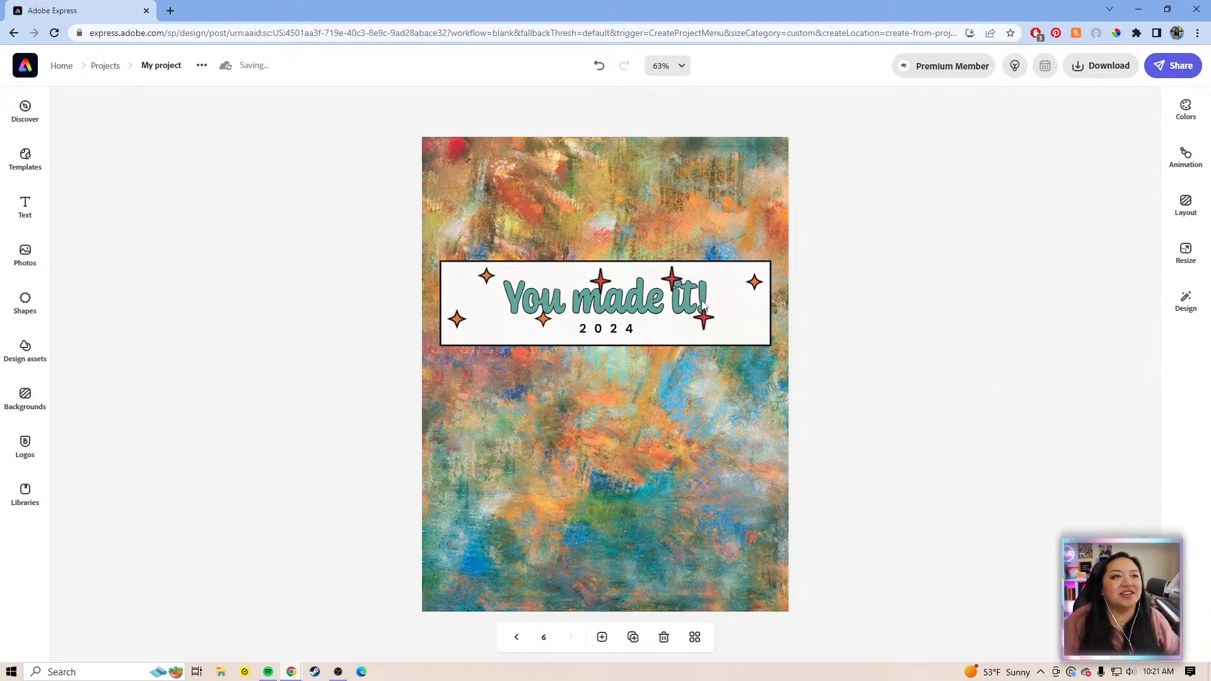
- Enlarge the "You made it!" title to size 96.4, centre it in the banner, and shift the year slightly down
left_click(600, 281)
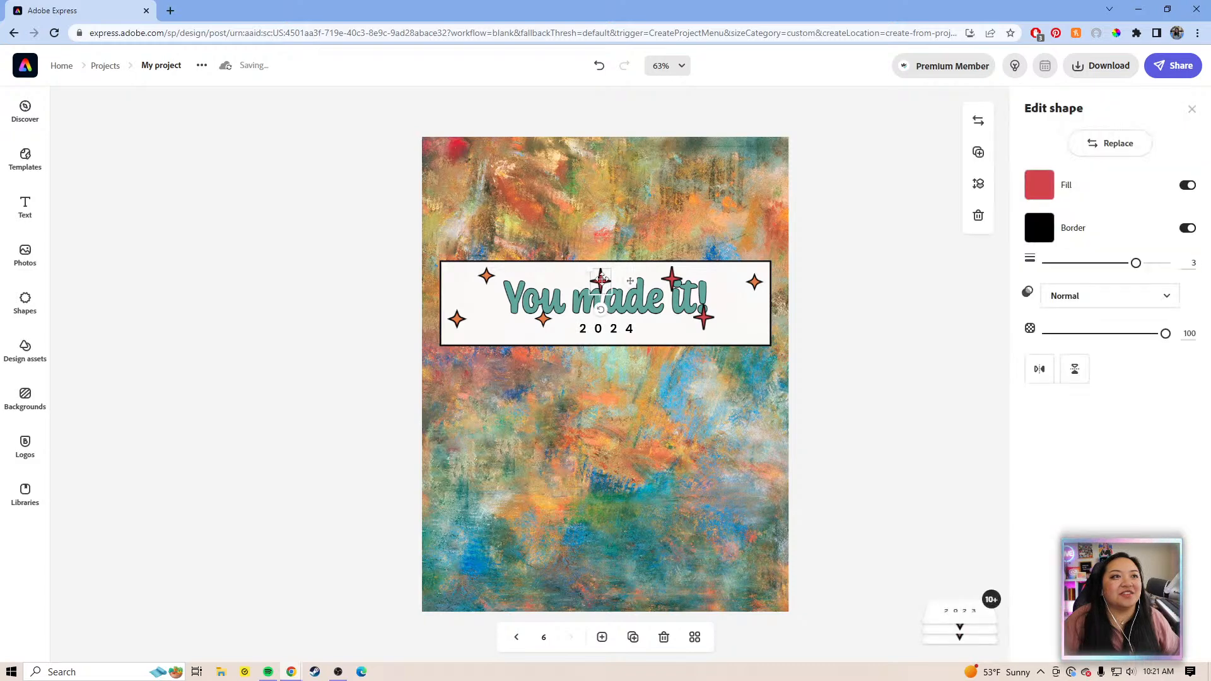
left_click(539, 310)
left_click_drag(503, 320, 528, 309)
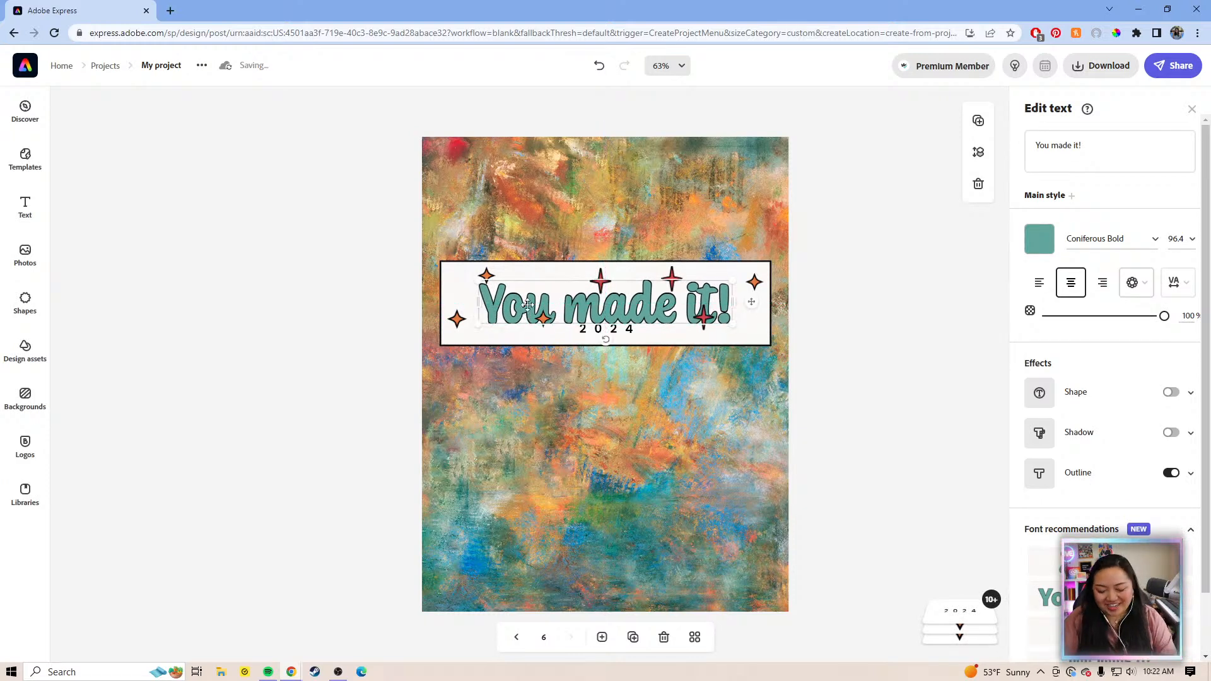
left_click(631, 330)
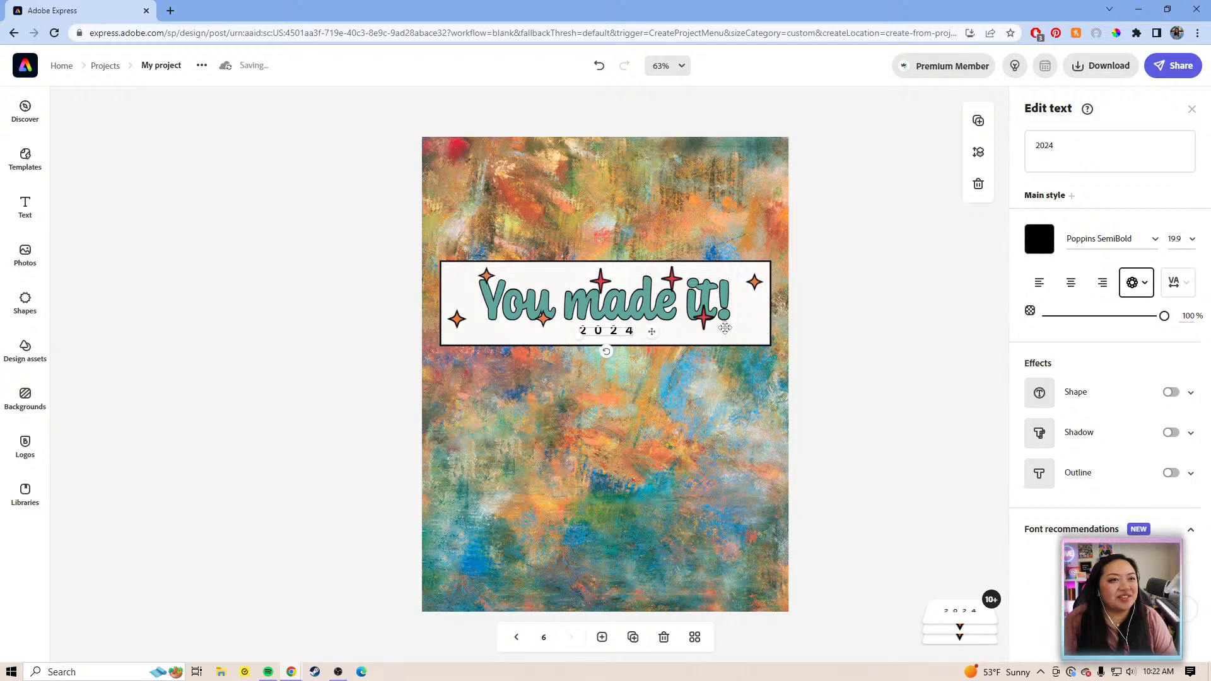
- Nudge the red star beneath "it!" slightly down
left_click(705, 320)
mouse_move(705, 320)
left_mouse_down()
mouse_move(713, 335)
mouse_move(705, 322)
left_mouse_up()
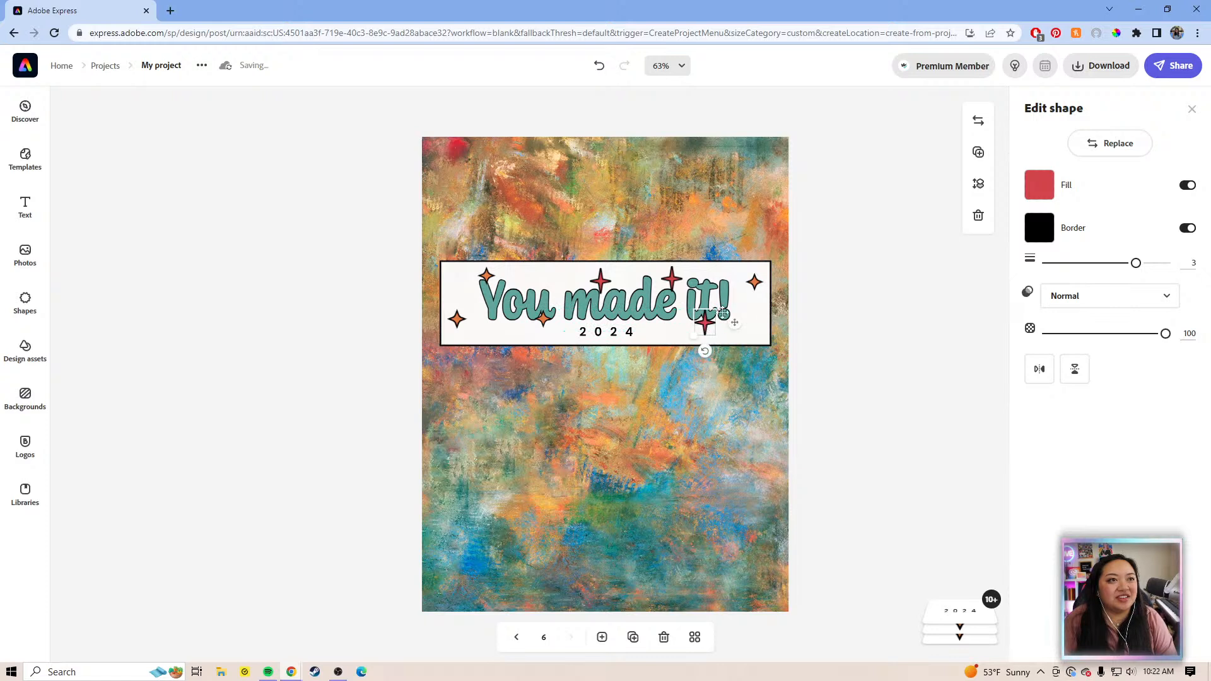
left_click(672, 278)
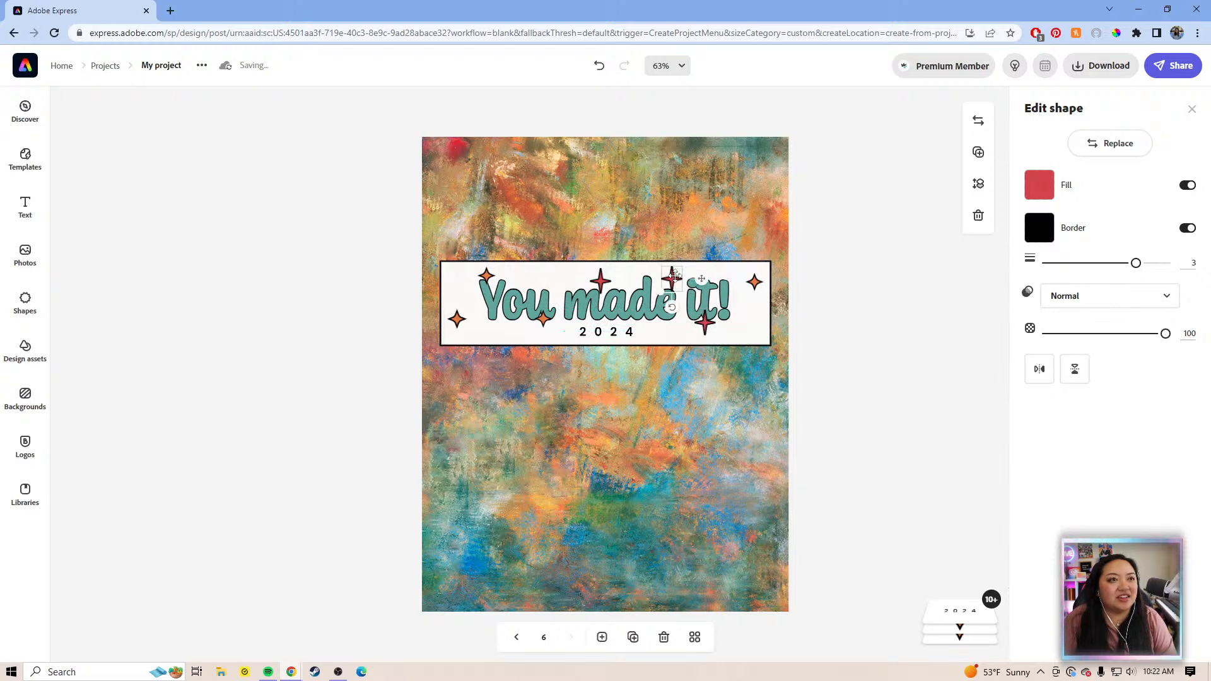
- Move the orange star above the "Y" outward beside the letter, and shift the orange star under "You" slightly outward and down
left_click_drag(491, 279, 476, 284)
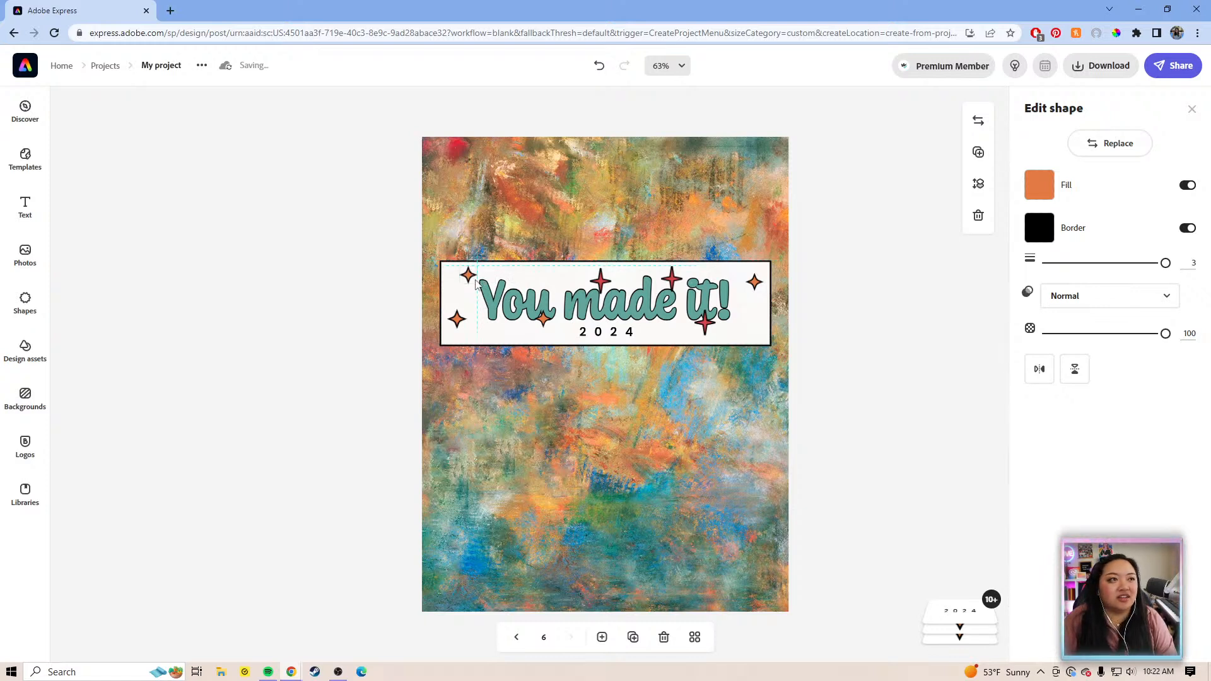
left_click_drag(544, 322, 538, 324)
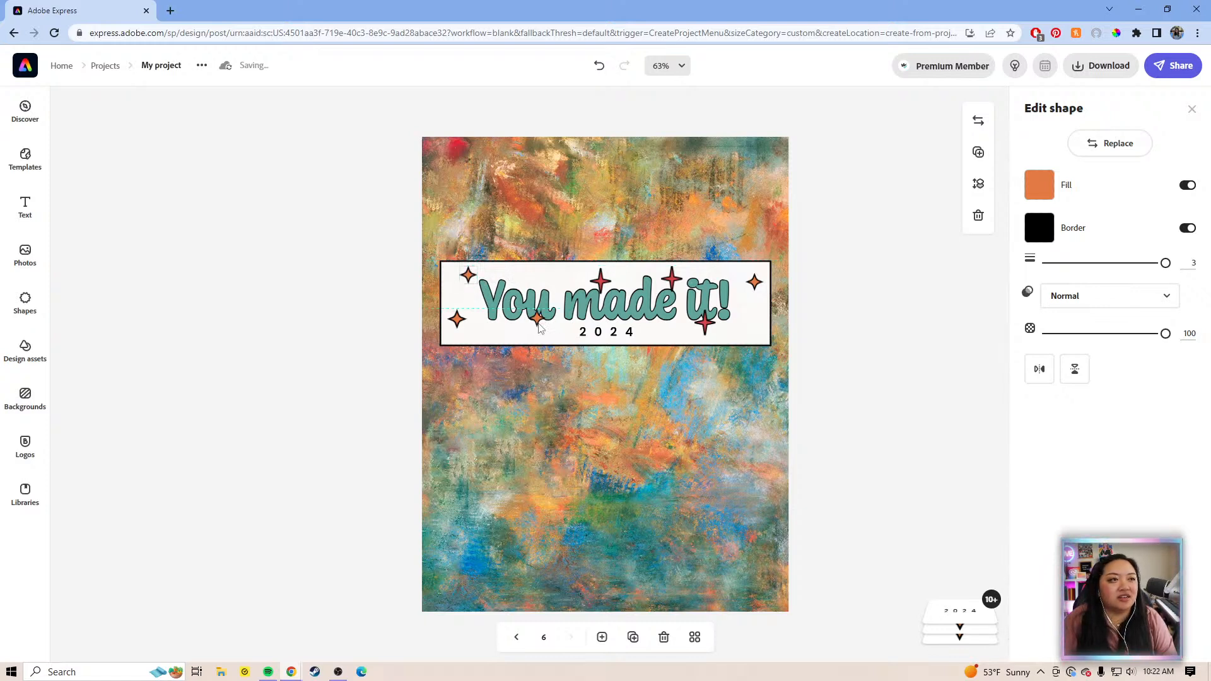
key("Down")
key("Down")
key("Down")
key("Down")
key("Down")
key("Down")
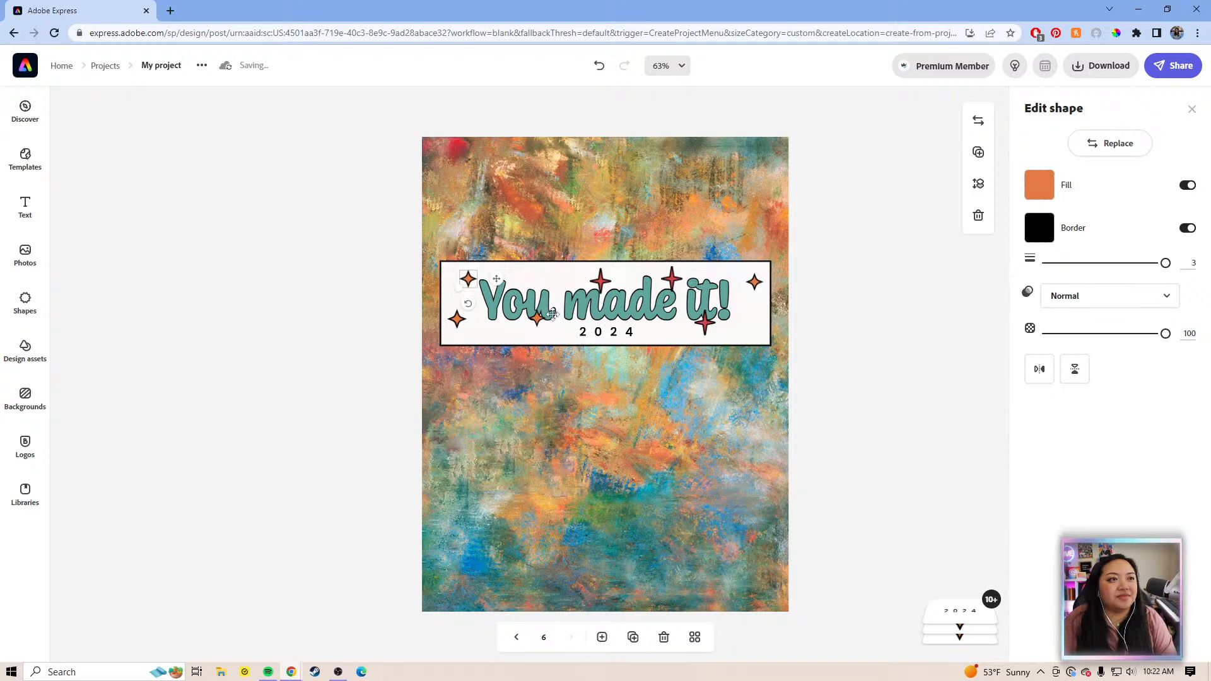
left_click(539, 323)
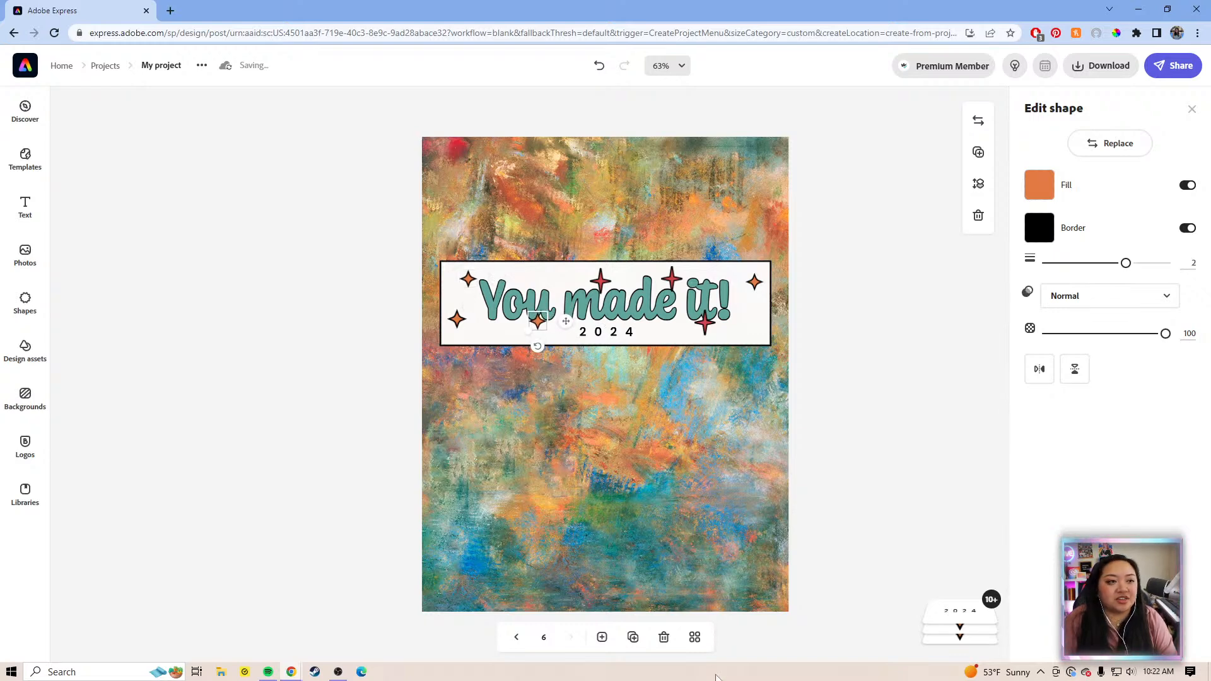
- Check the last page in the page overview, reopen it, and move the orange star beside the exclamation mark slightly down and inward
left_click(695, 637)
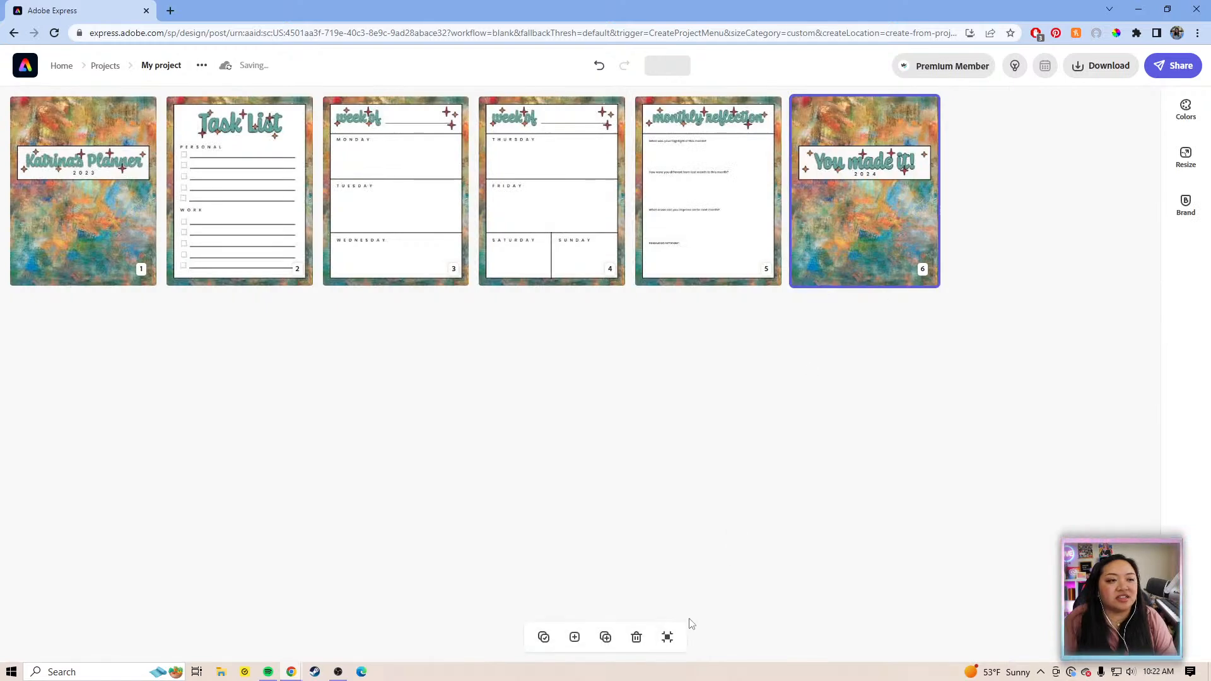
double_click(881, 242)
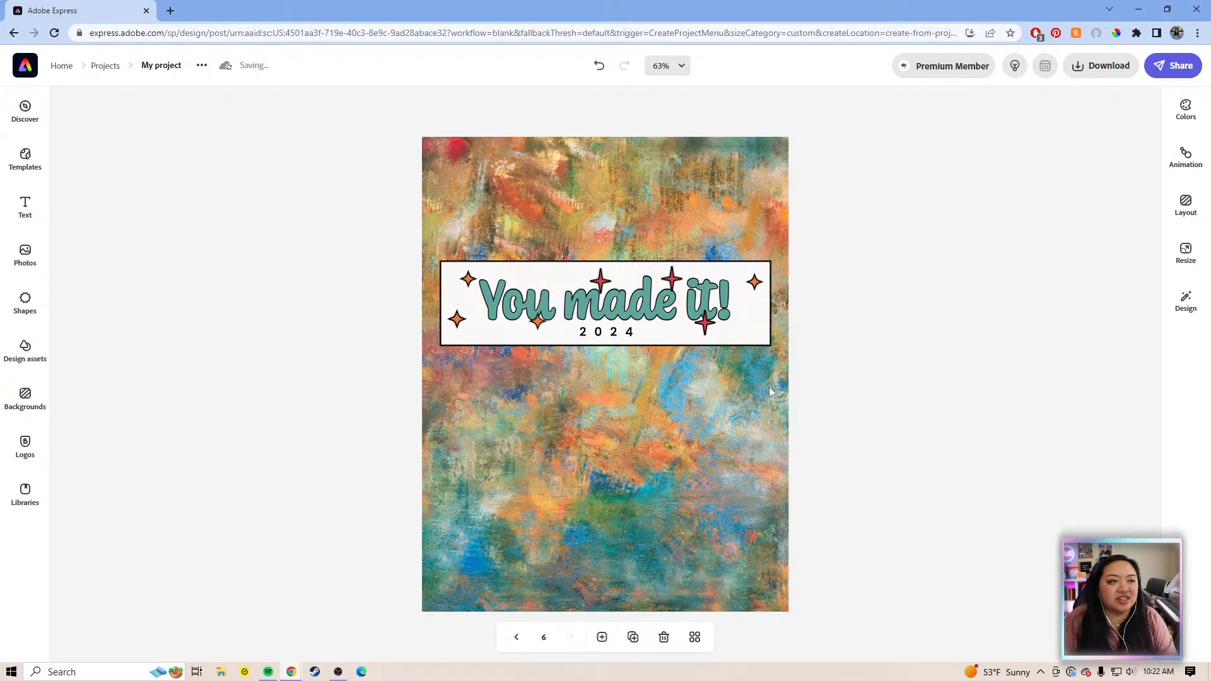
left_click(604, 285)
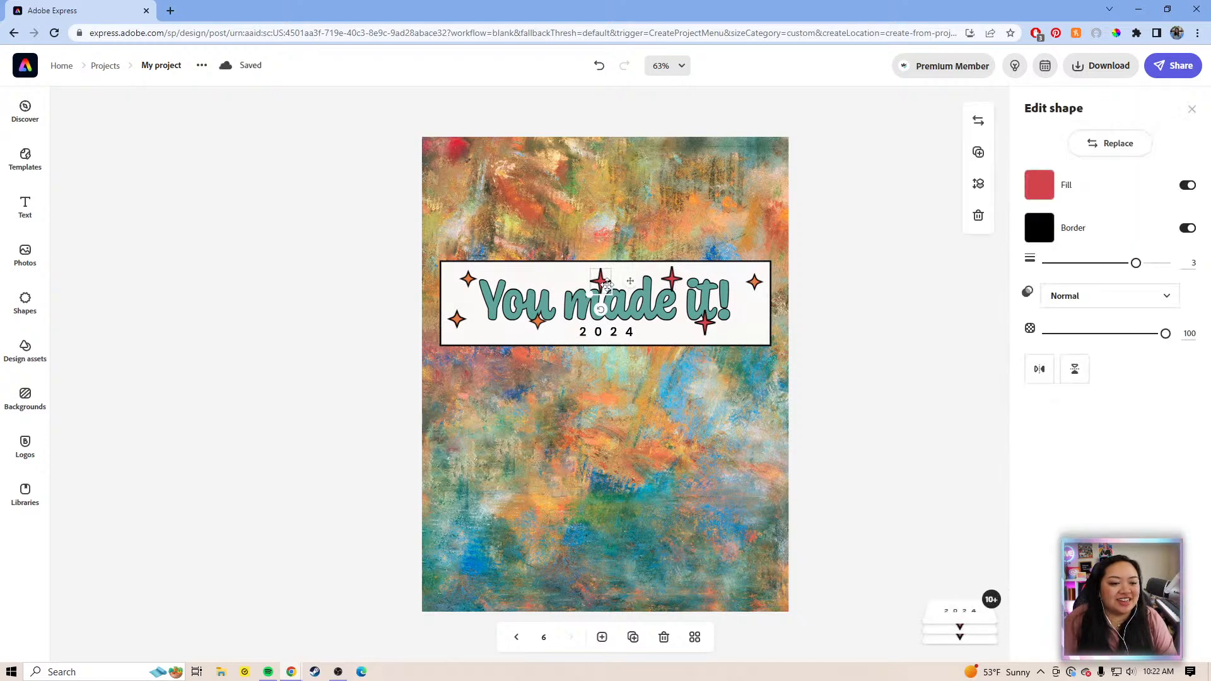
left_click(672, 278)
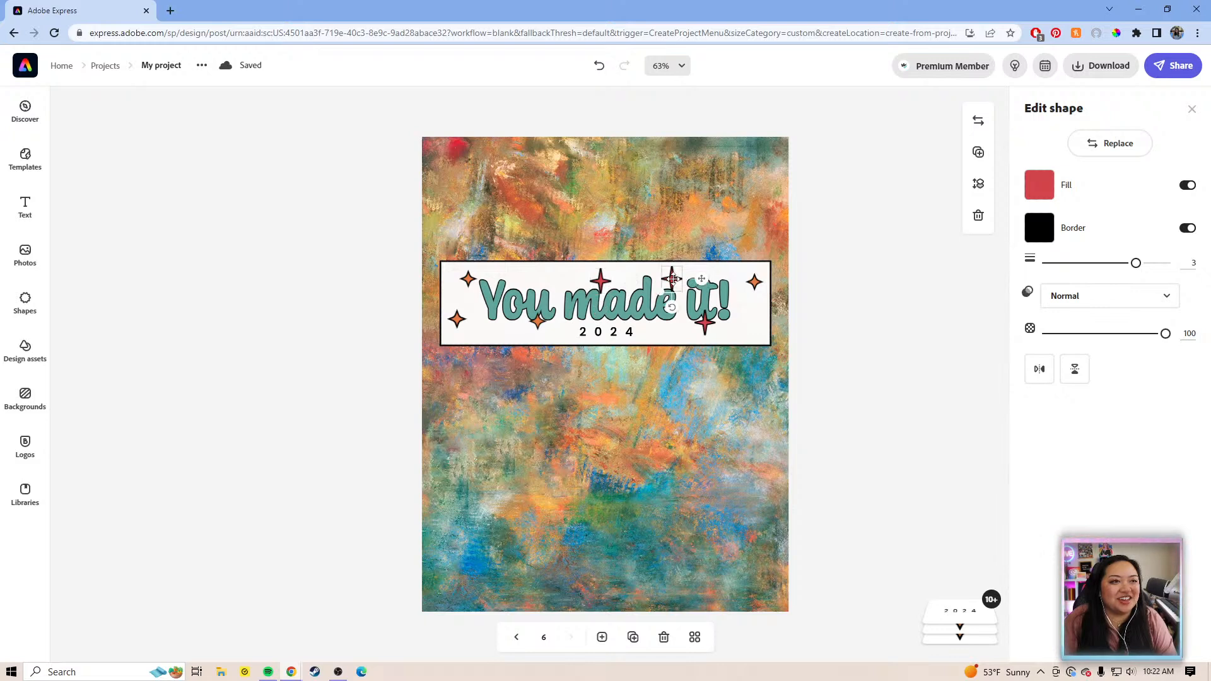
left_click_drag(755, 286, 751, 292)
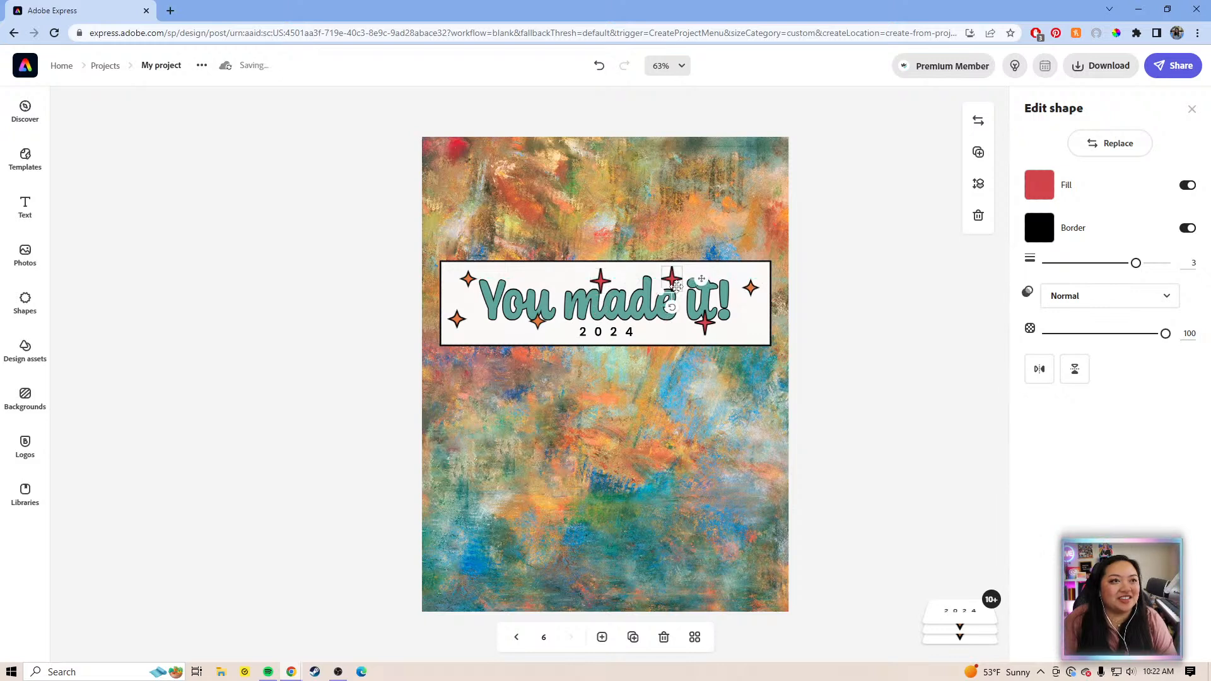
- Fine-tune the red star above the end of "made" so it sits slightly lower and further right
mouse_move(672, 281)
left_mouse_down()
mouse_move(656, 334)
mouse_move(666, 292)
mouse_move(676, 293)
left_mouse_up()
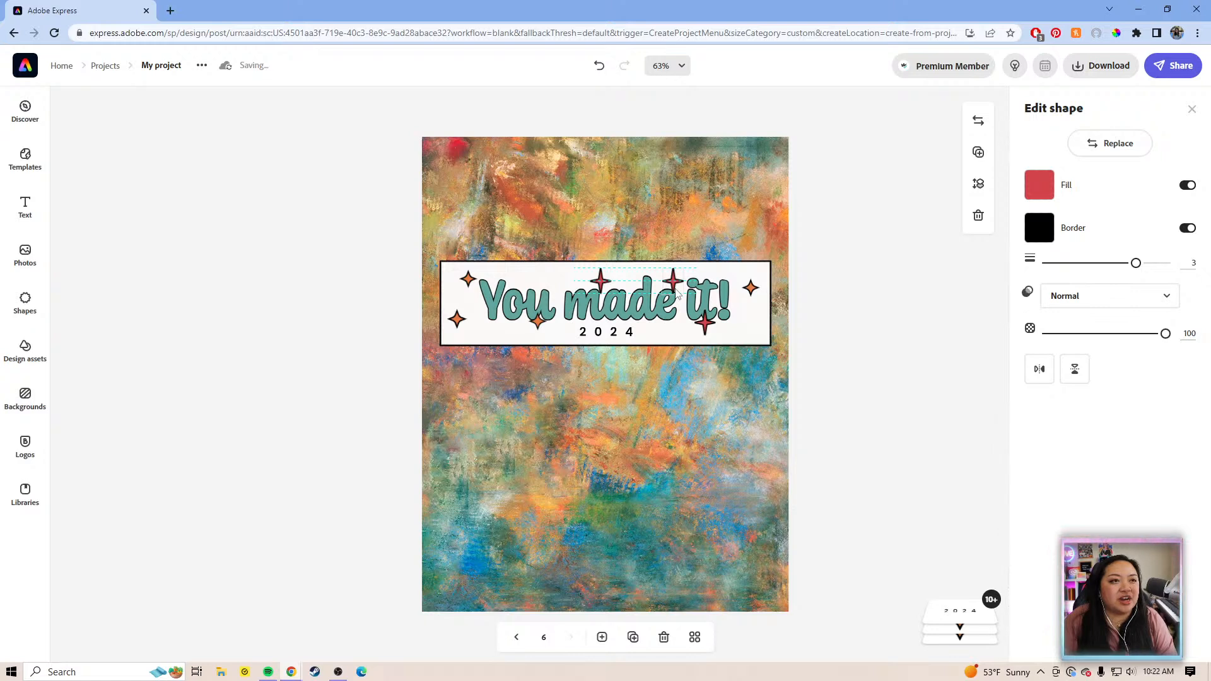
left_click_drag(675, 292, 674, 289)
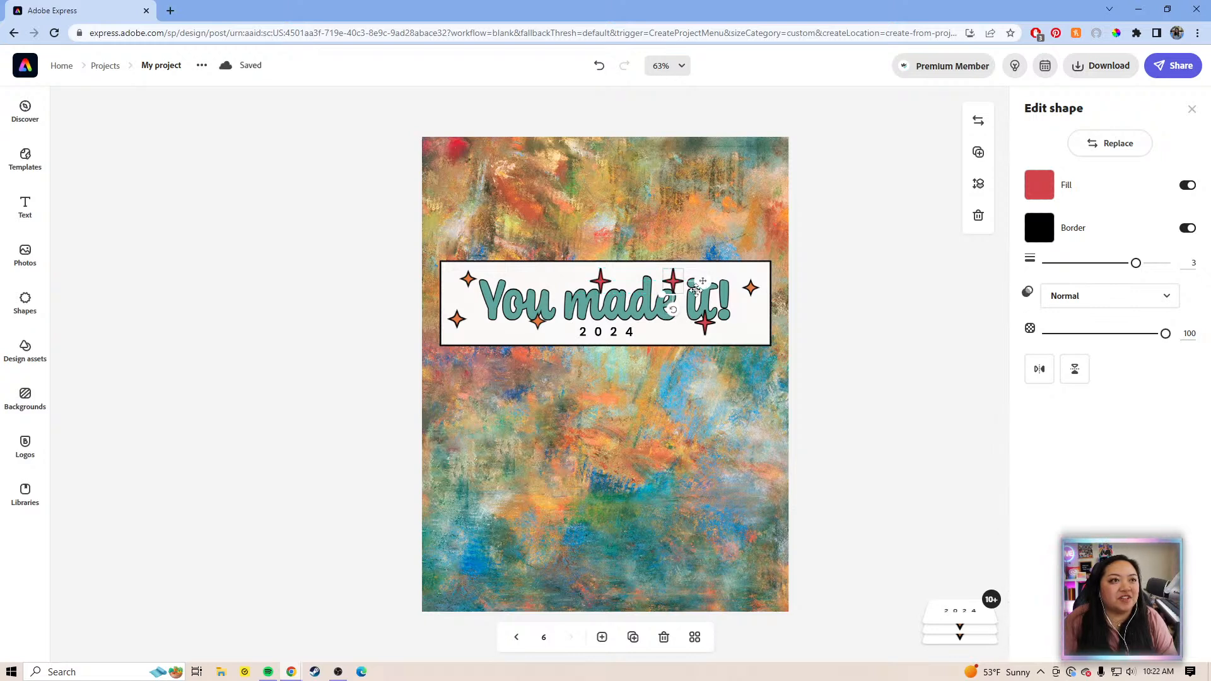
key("Down")
key("Down")
key("Down")
key("Down")
key("Down")
key("Right")
key("Right")
key("Right")
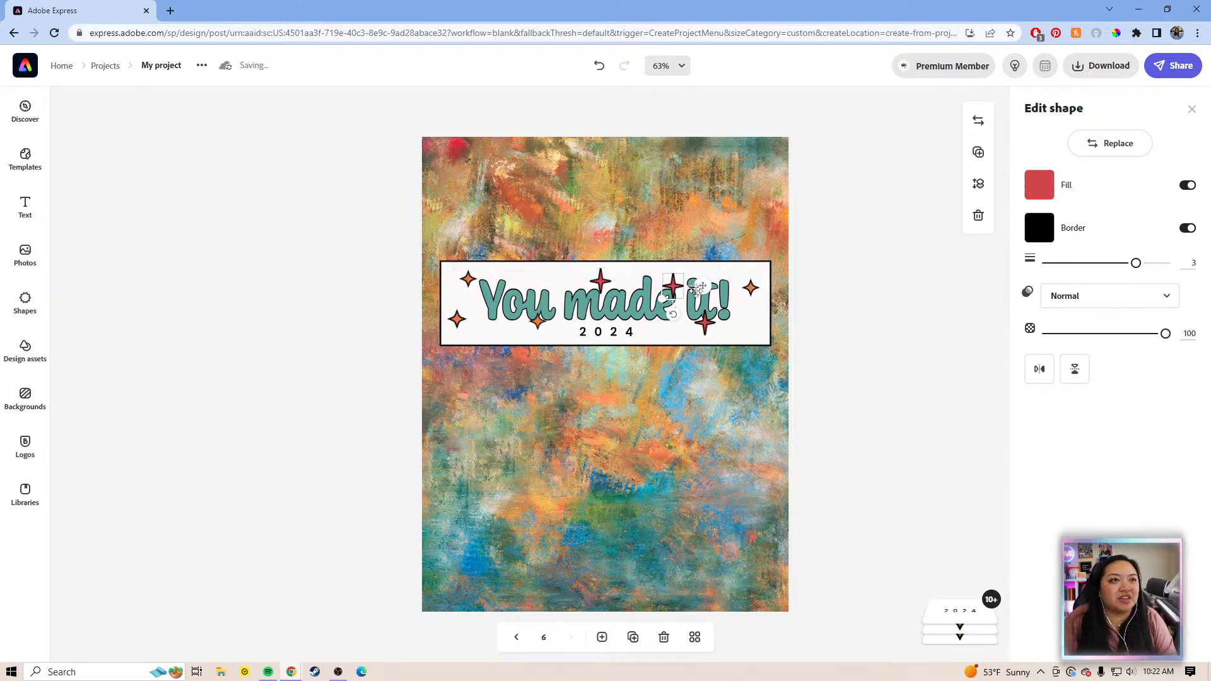
- Nudge the red star above the "m" of "made" slightly down and to the left
left_click(601, 280)
key("Down")
key("Down")
key("Down")
key("Down")
key("Down")
key("Left")
key("Left")
key("Left")
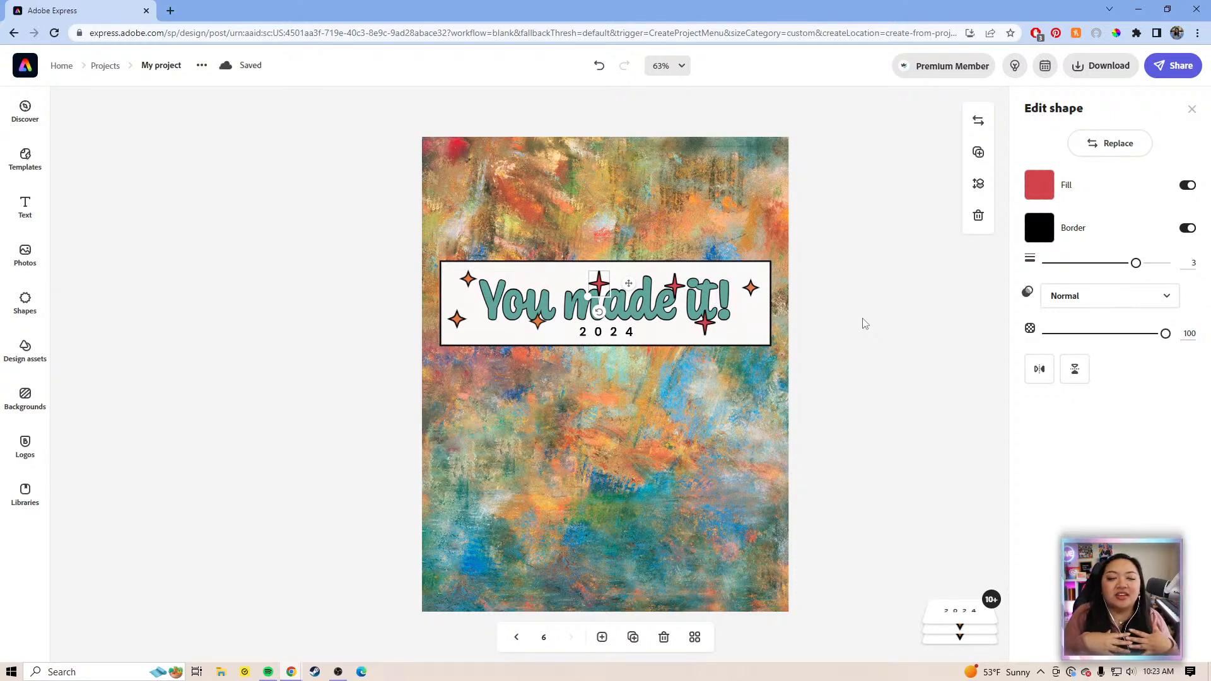
- Spread the stars around the title: red ones below the exclamation mark and between "You" and "made", orange ones beneath "You" and the end of "made"
left_click_drag(708, 324, 743, 327)
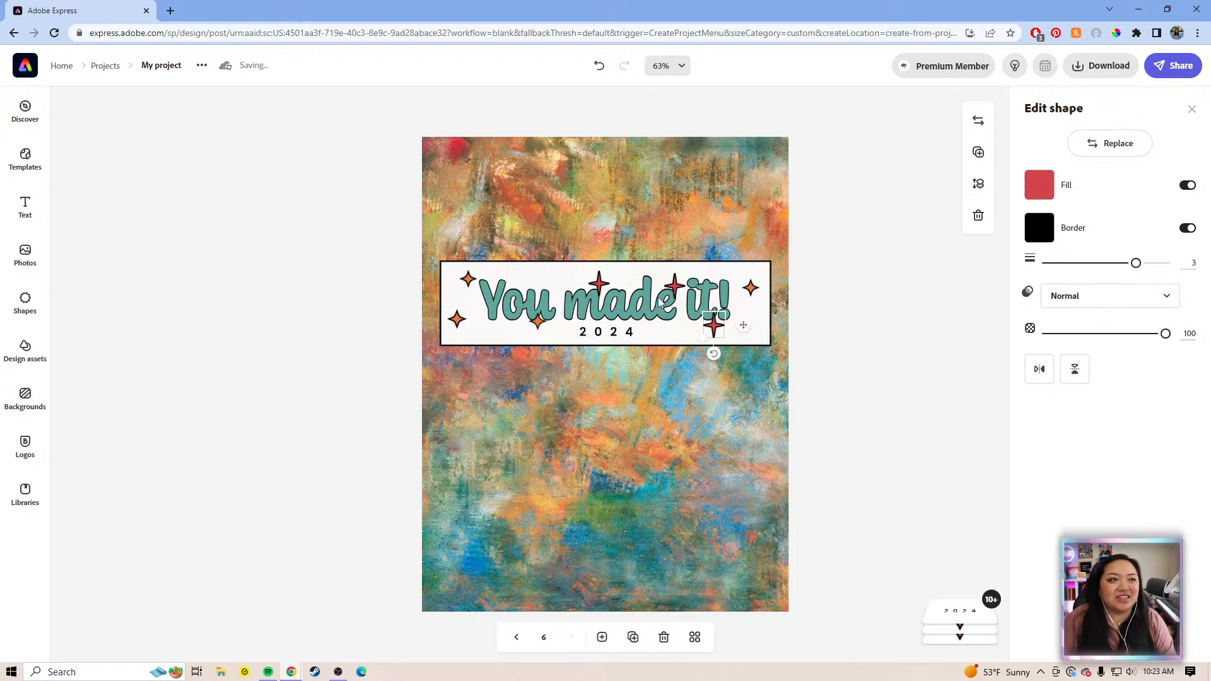
left_click_drag(459, 324, 654, 332)
left_click_drag(527, 328, 506, 329)
left_click_drag(602, 283, 560, 288)
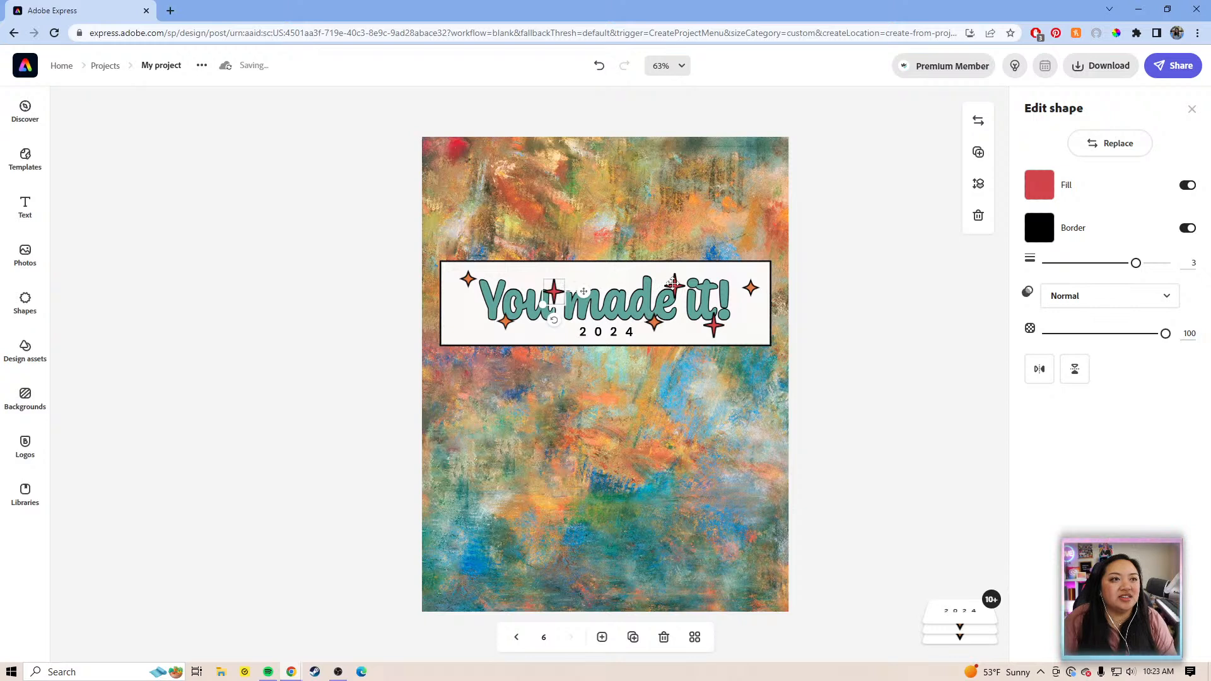
left_click(656, 324)
left_click(669, 282)
left_click(656, 324)
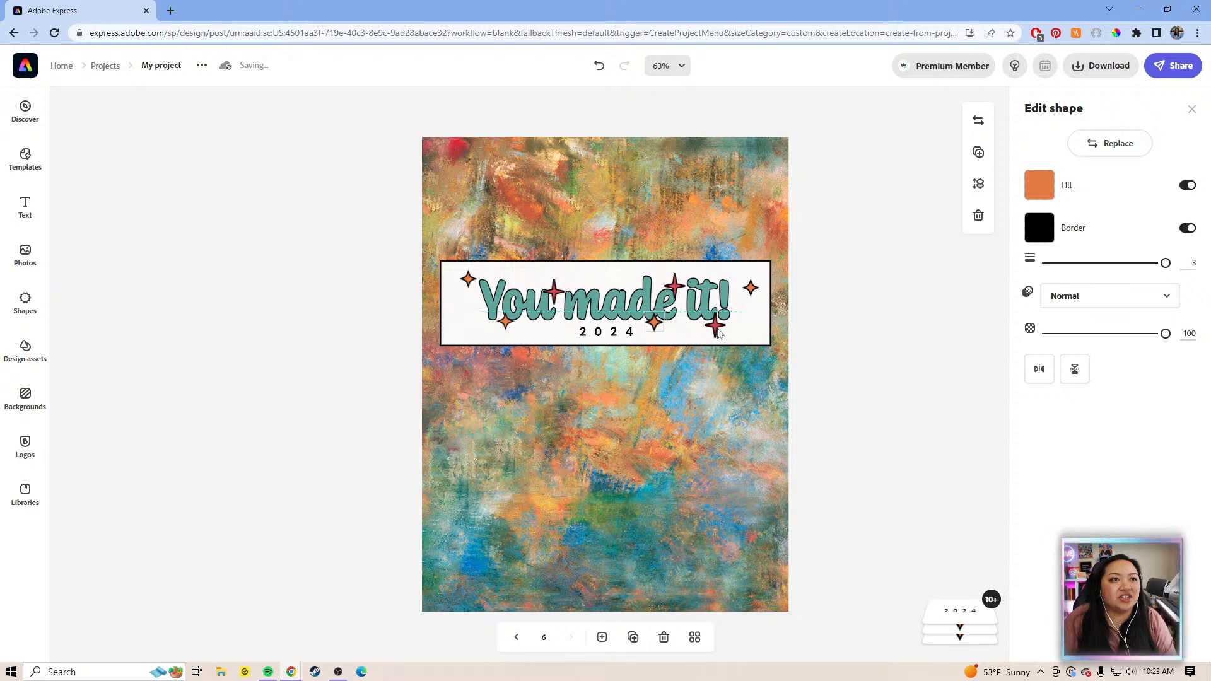
- Move the orange star before "You" slightly down and outward, away from the title
left_click(750, 290)
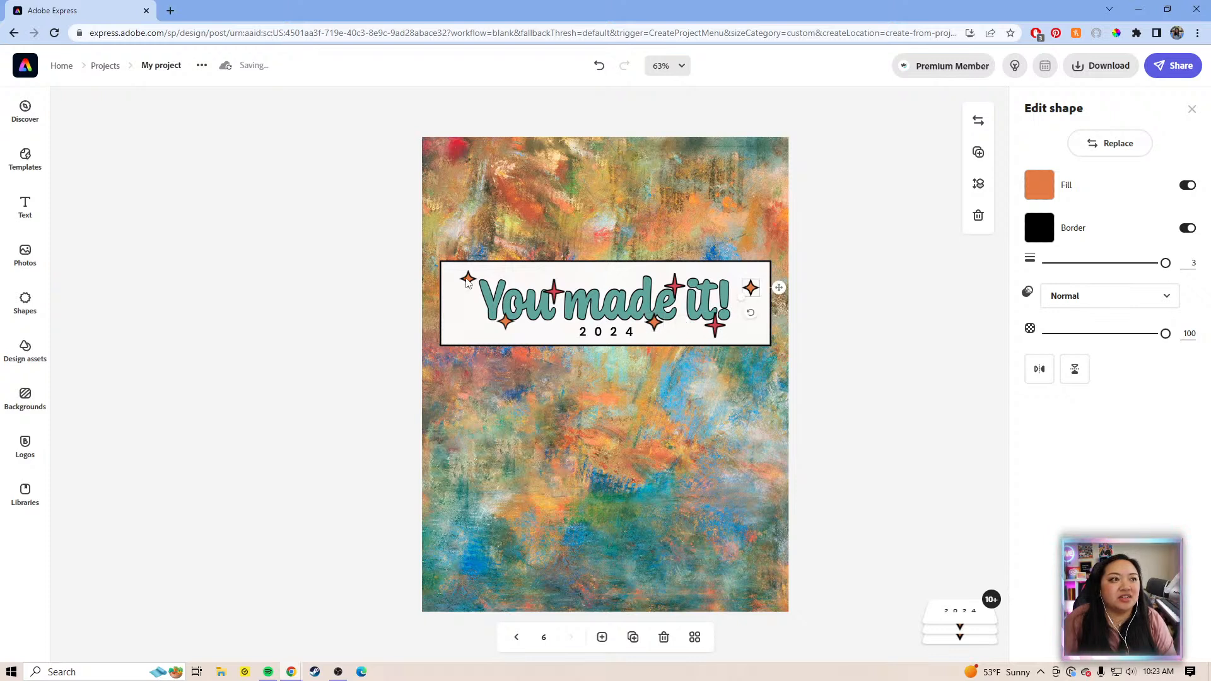
left_click(463, 283)
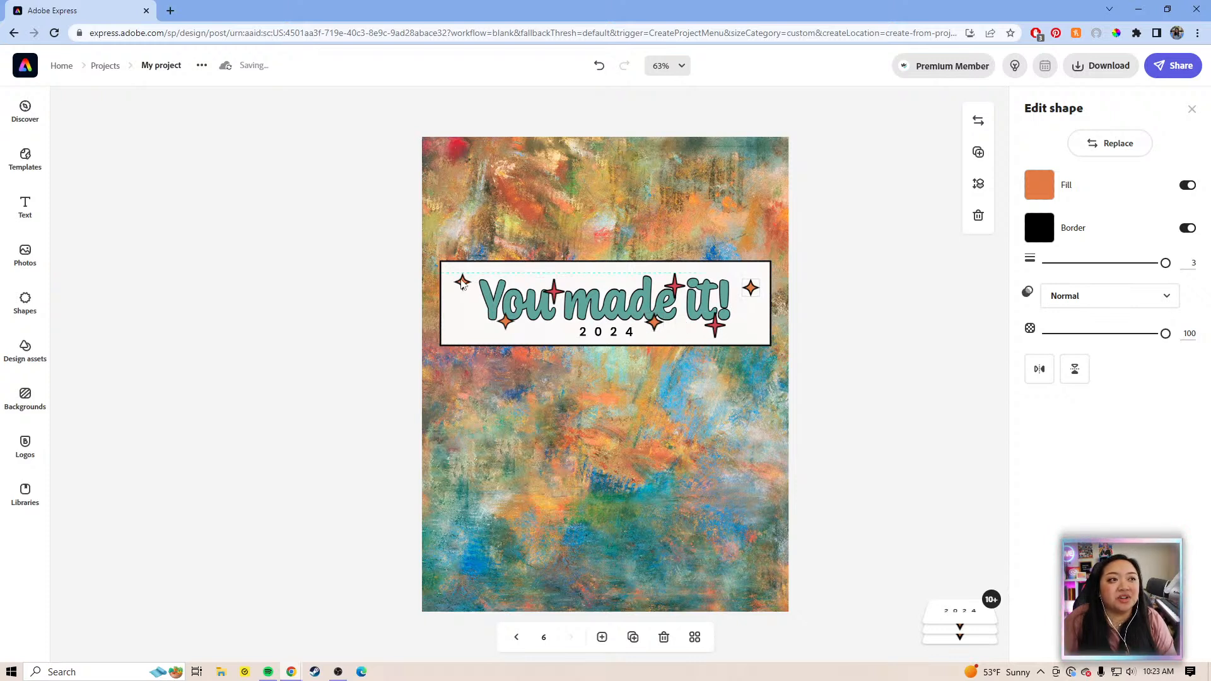
left_click(505, 304)
left_click(783, 313)
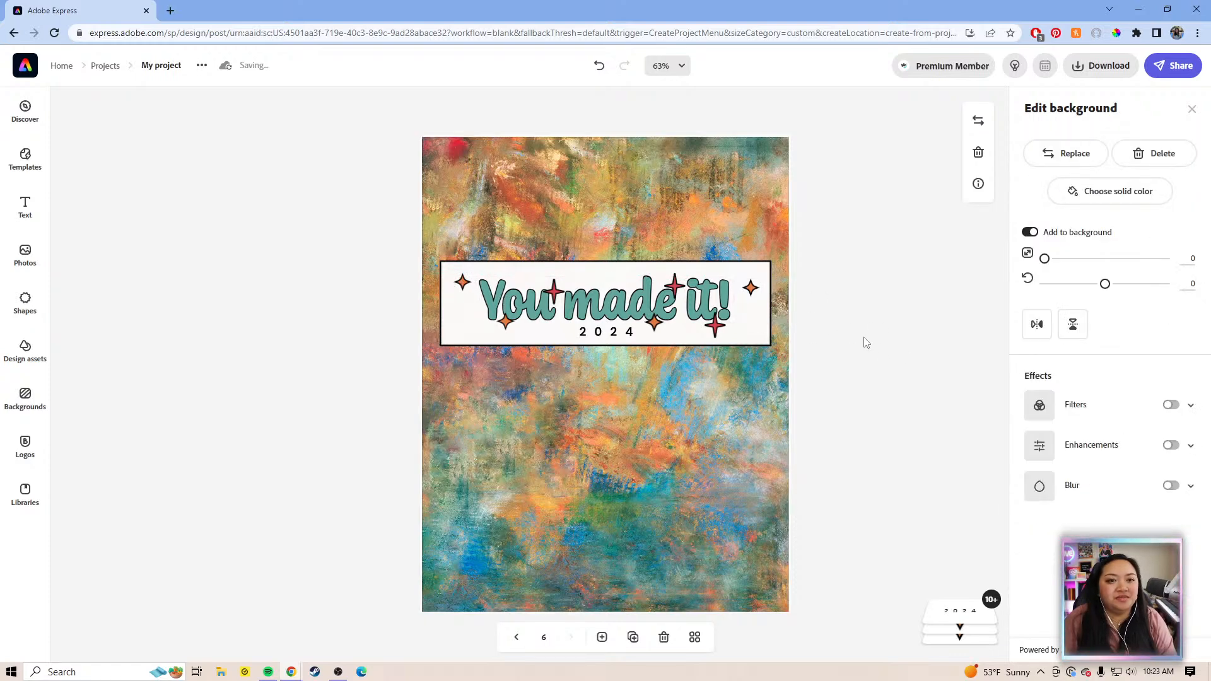
left_click(869, 341)
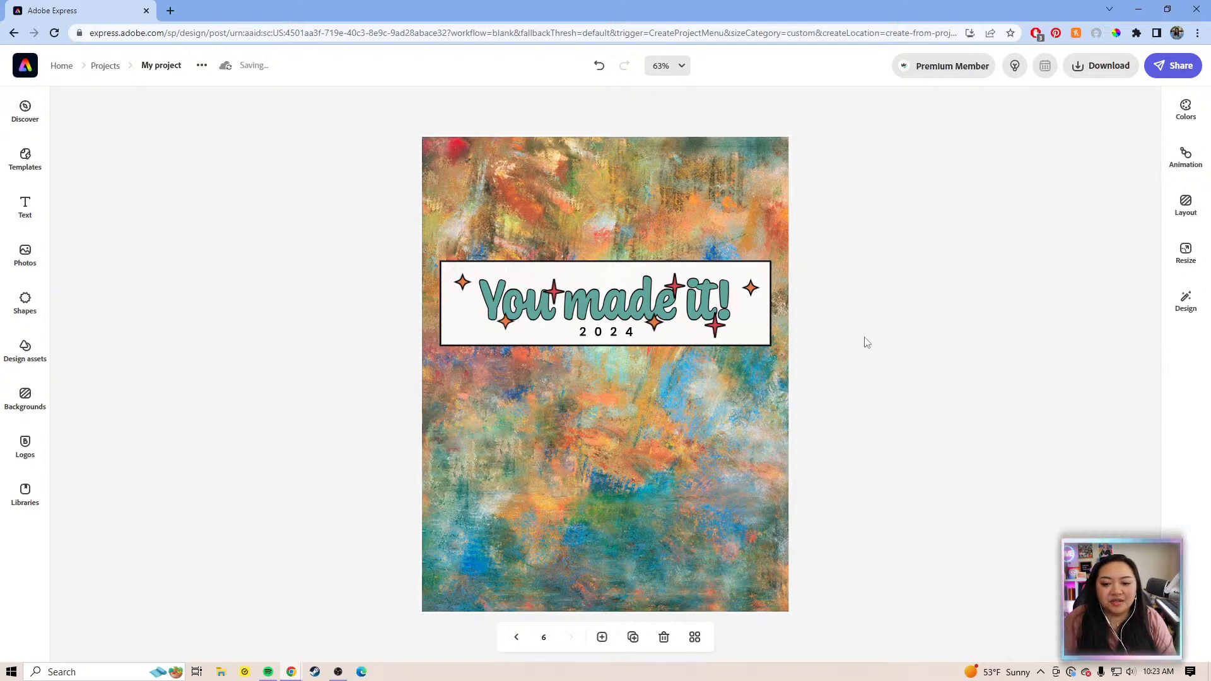
- Shift the red star below the exclamation mark outward to its far side, and nudge the orange star above it slightly up
left_click(716, 325)
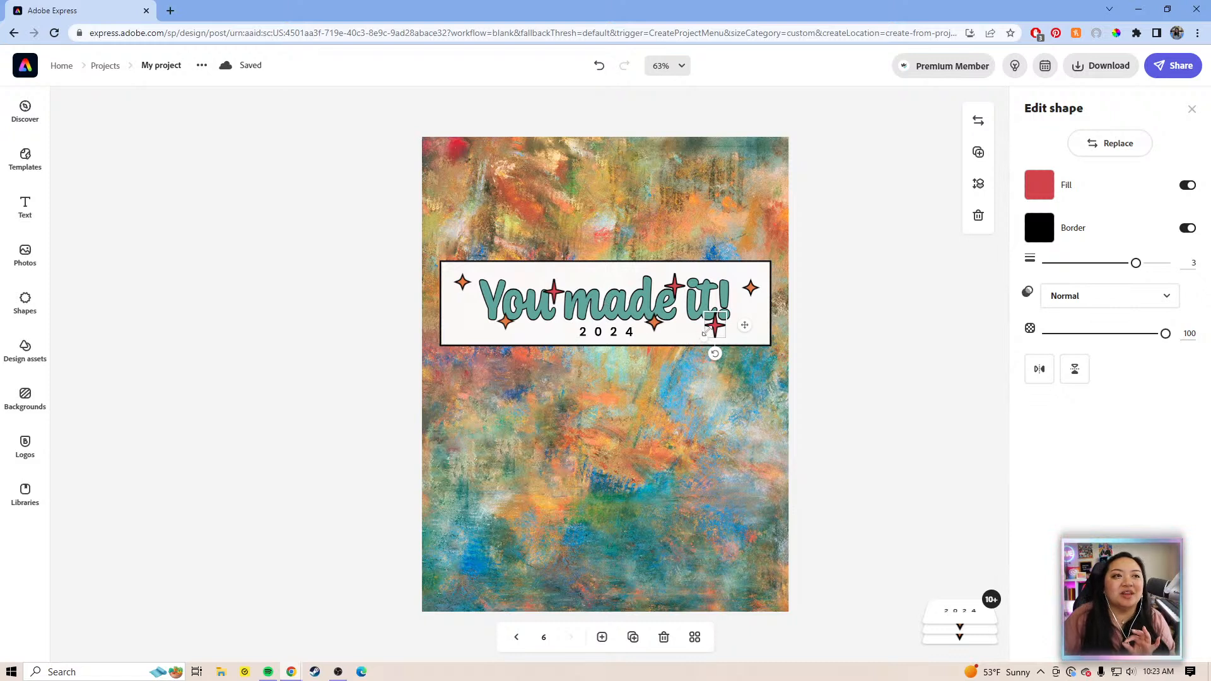
left_click_drag(707, 336, 765, 333)
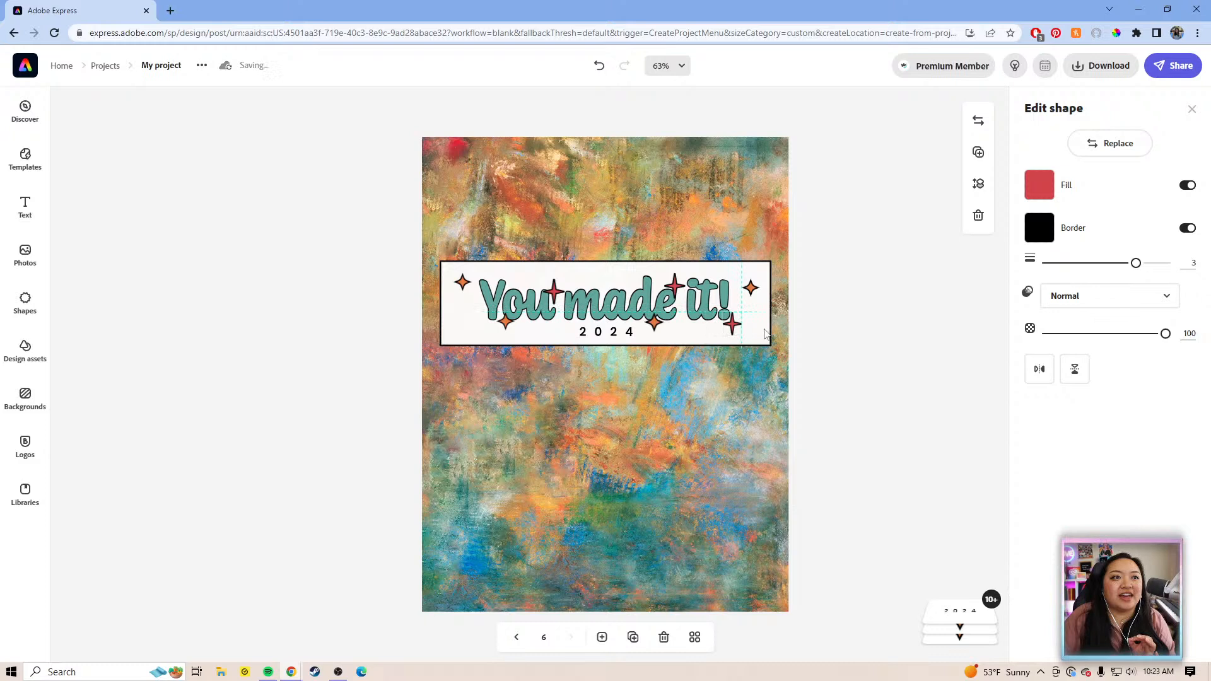
left_click(752, 288)
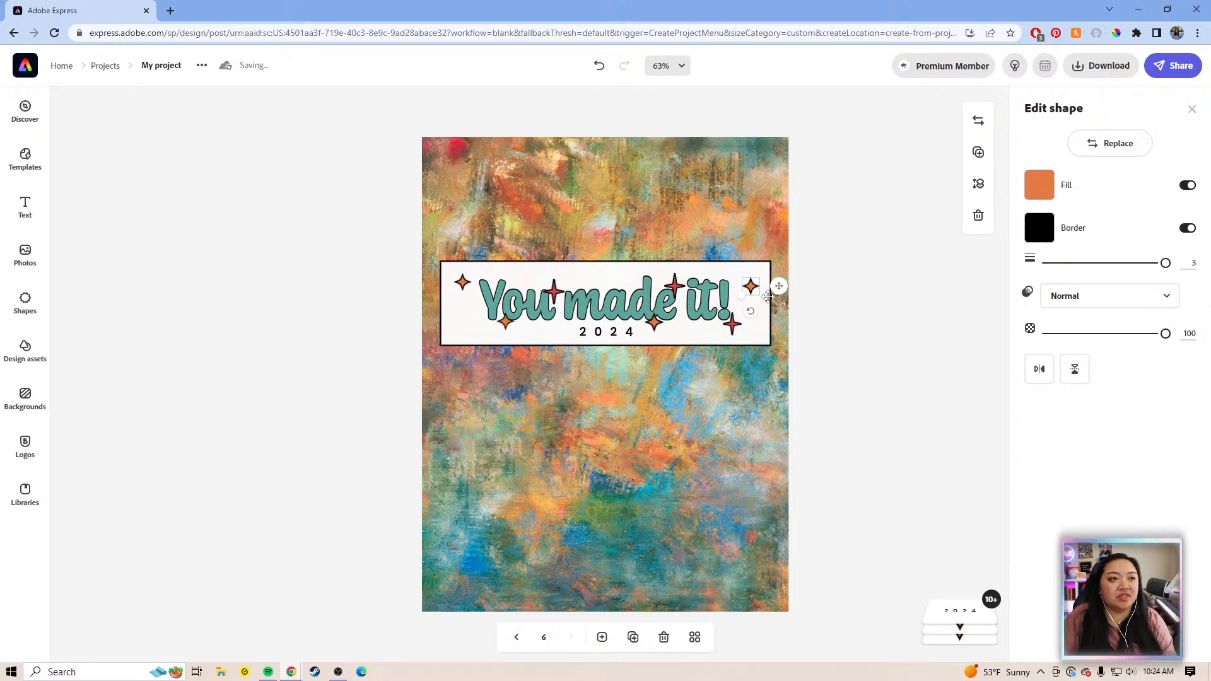
- Nudge the red star above the end of "made" slightly right and raise the red star between "You" and "made" a little
left_click(676, 289)
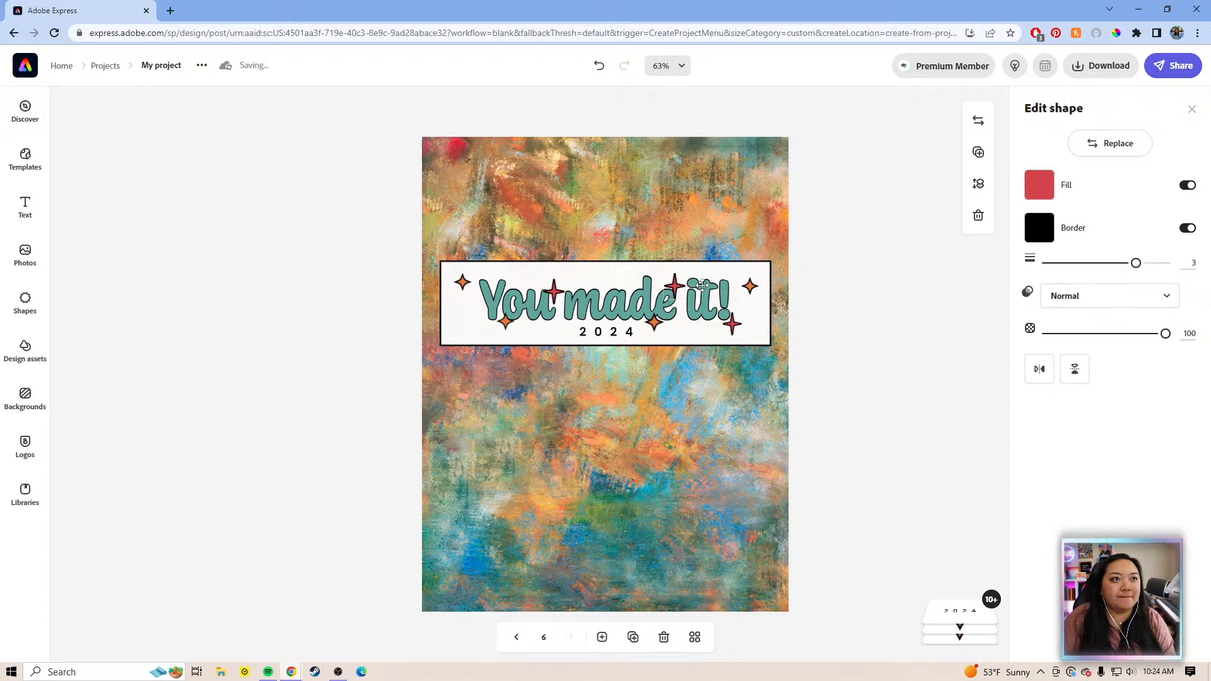
left_click(674, 286)
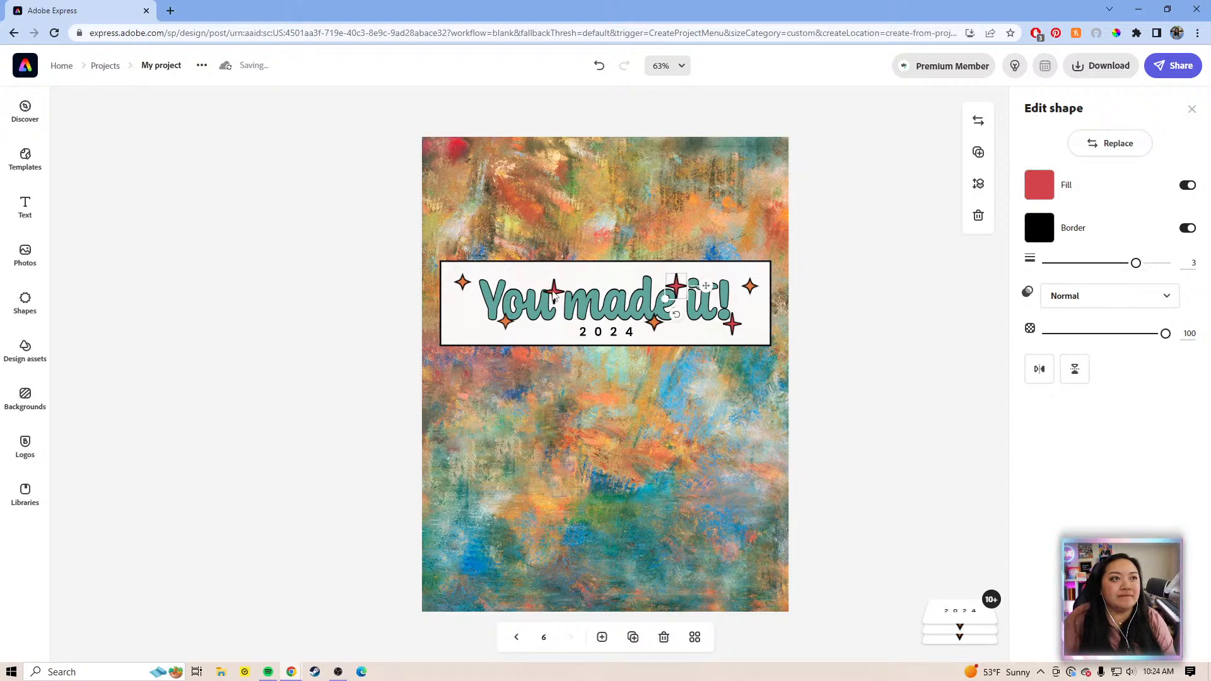
left_click(552, 291)
left_click_drag(552, 291, 553, 288)
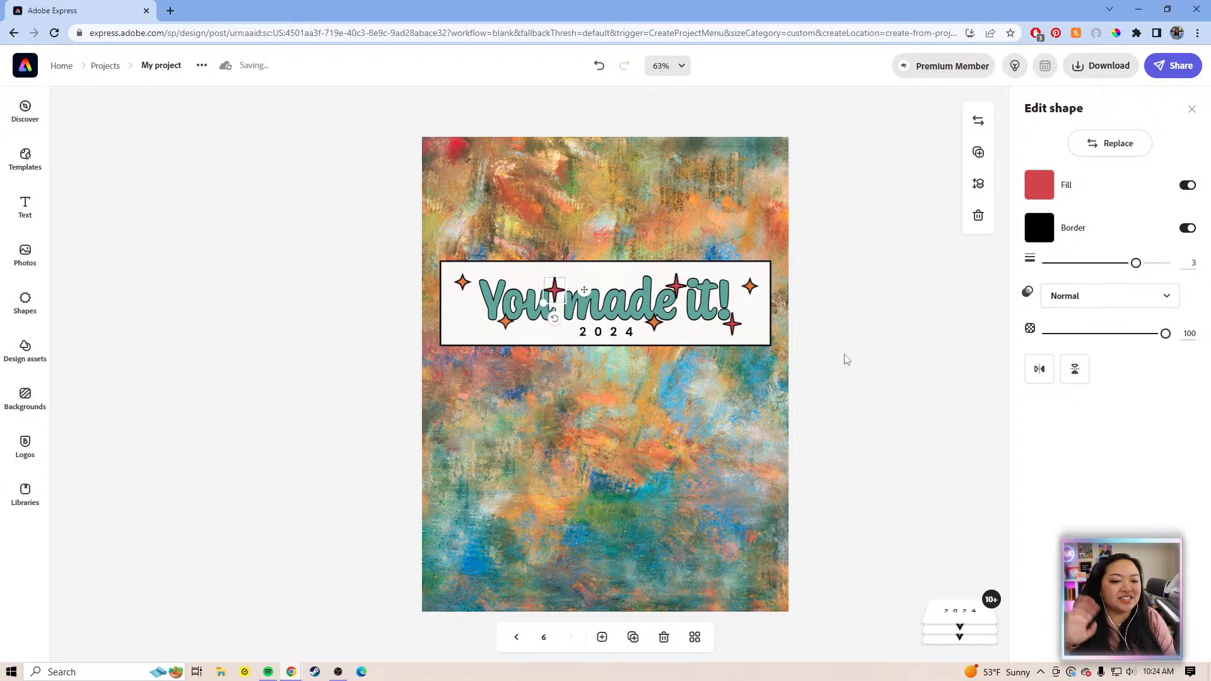
key("Up")
key("Up")
key("Up")
key("Up")
left_click(509, 324)
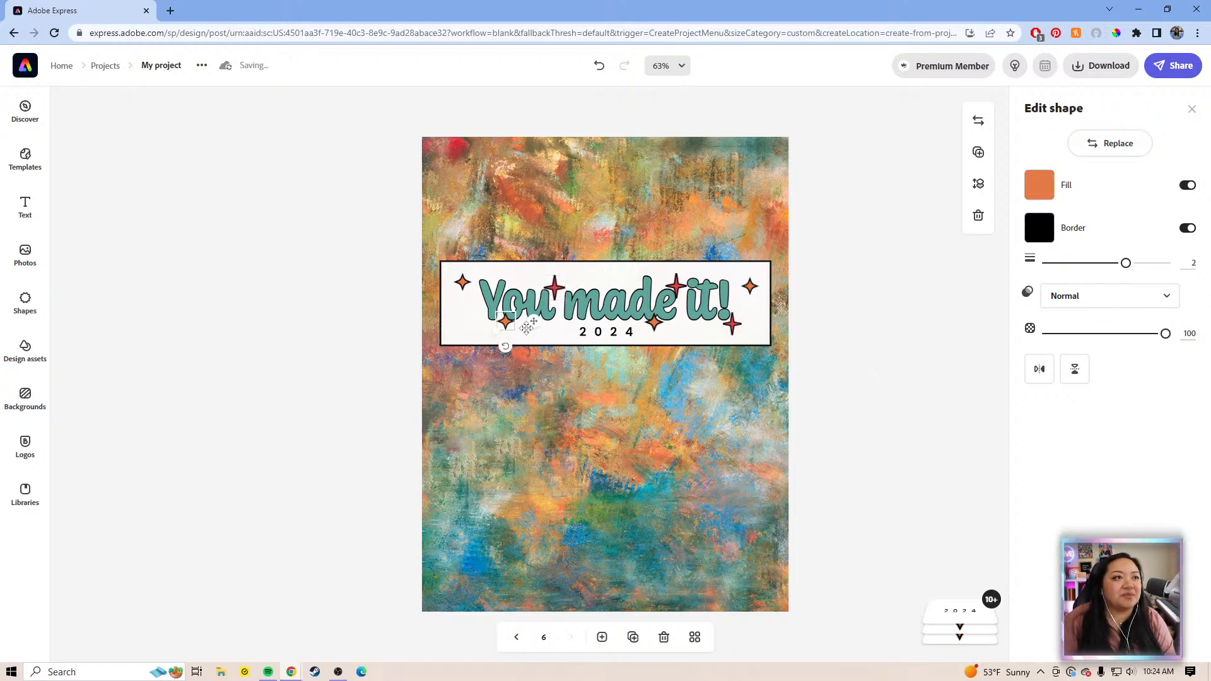
left_click(867, 353)
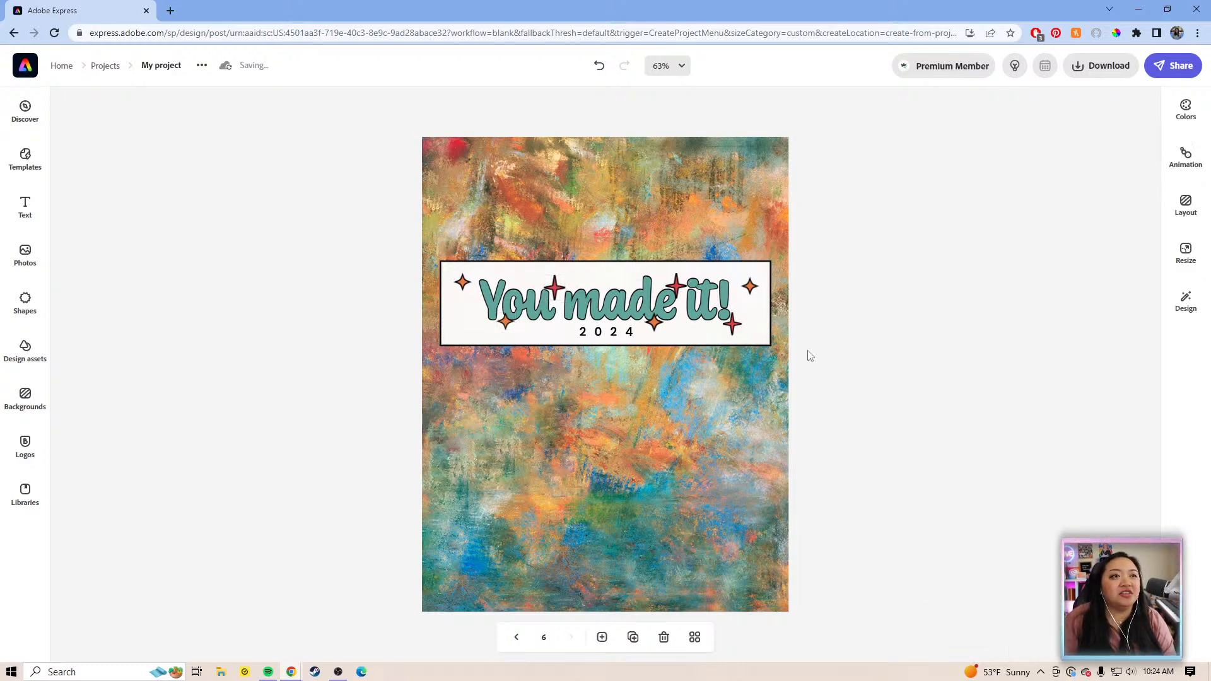
- Move the orange star beneath the end of "made" slightly down and left, and nudge the red star above it slightly up
left_click(654, 321)
left_click_drag(654, 321, 651, 325)
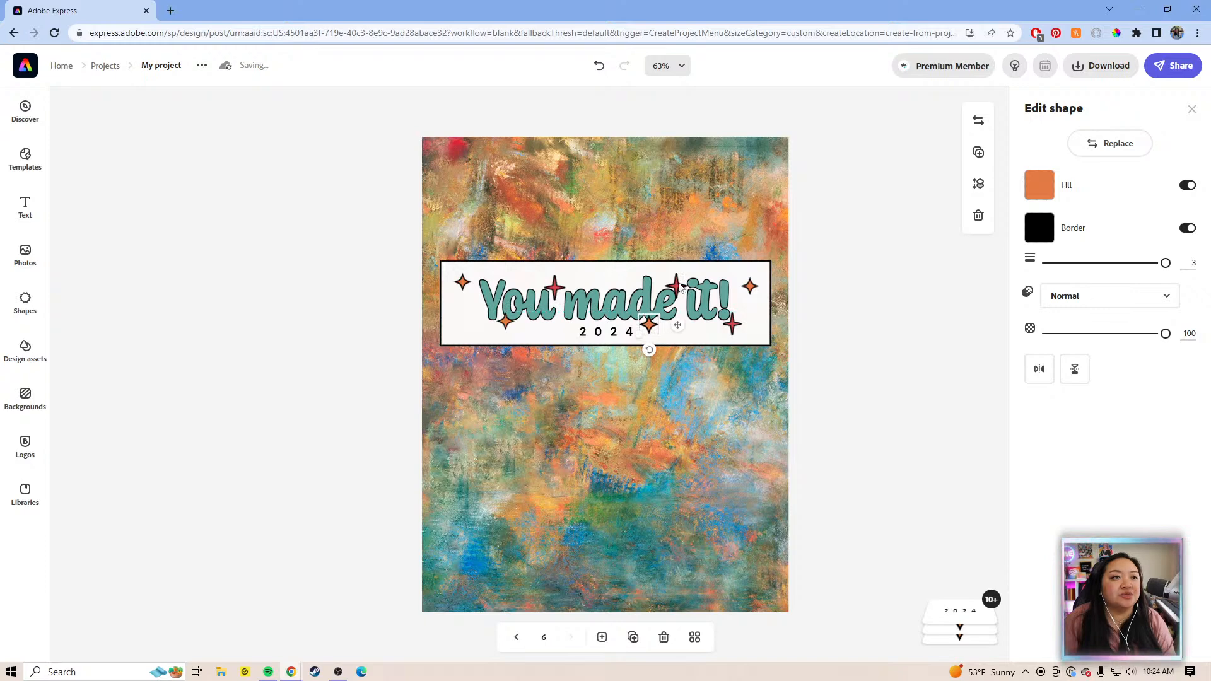
left_click(681, 289)
left_click(676, 280)
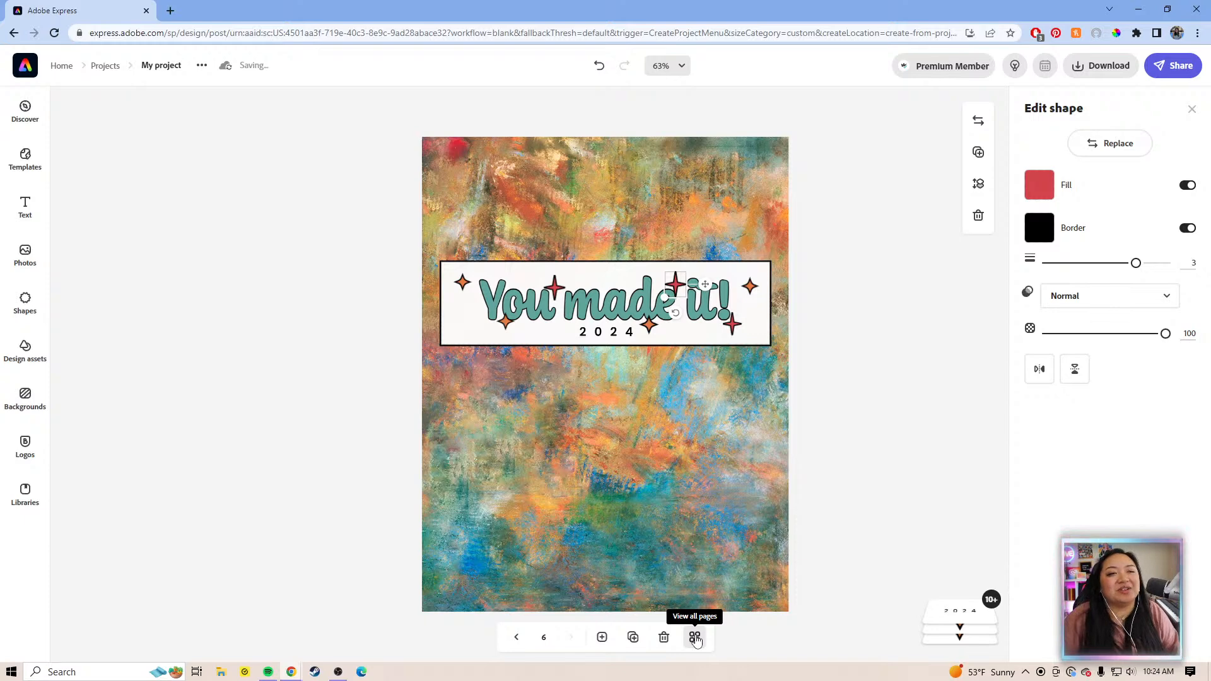
- Review the finished planner in the page overview, and page through it from the cover to the "You made it!" back cover
left_click(695, 638)
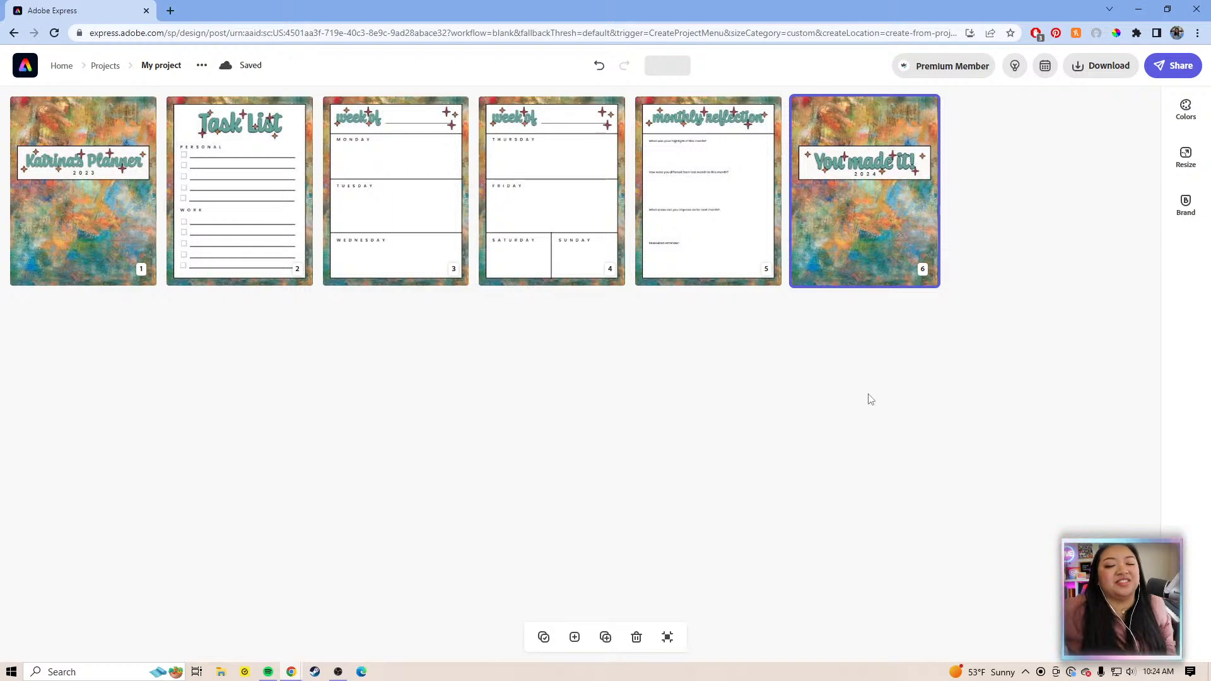
double_click(53, 211)
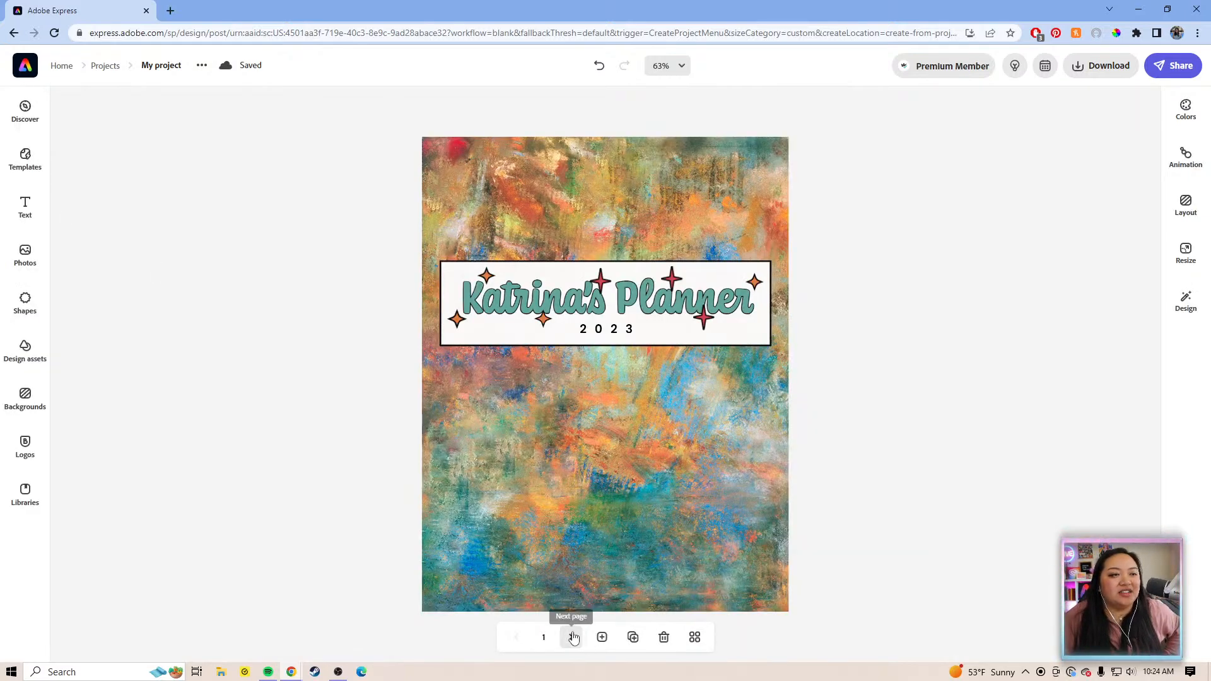
left_click(573, 637)
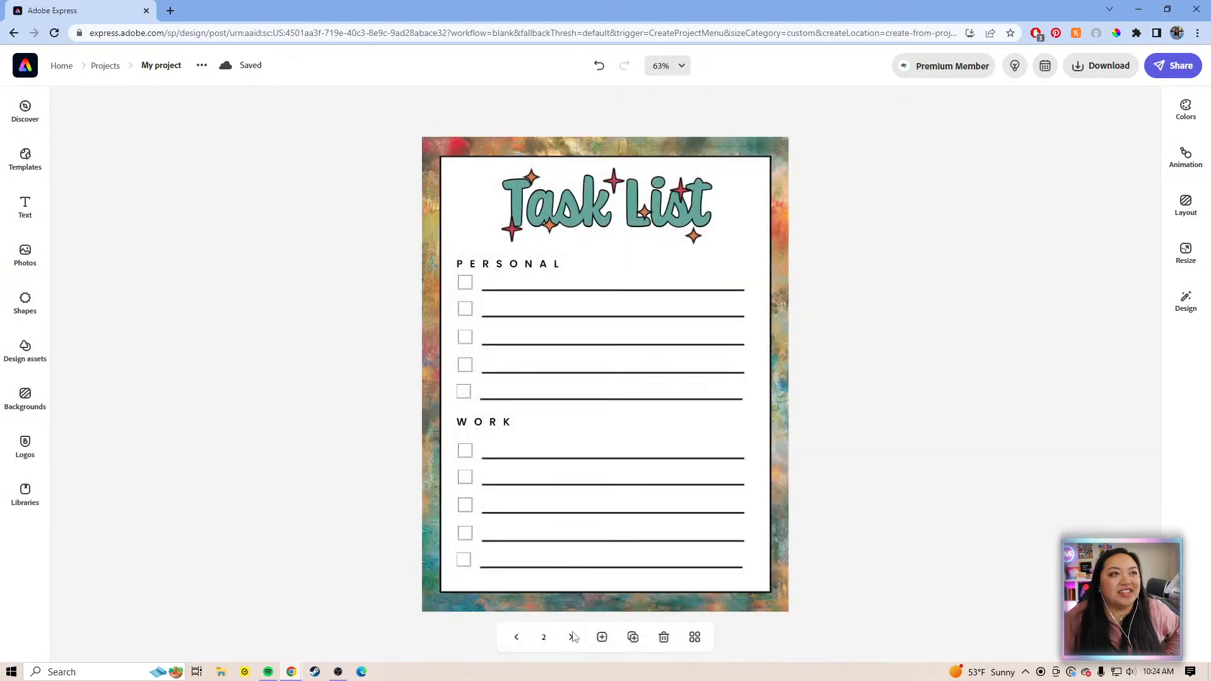
left_click(572, 638)
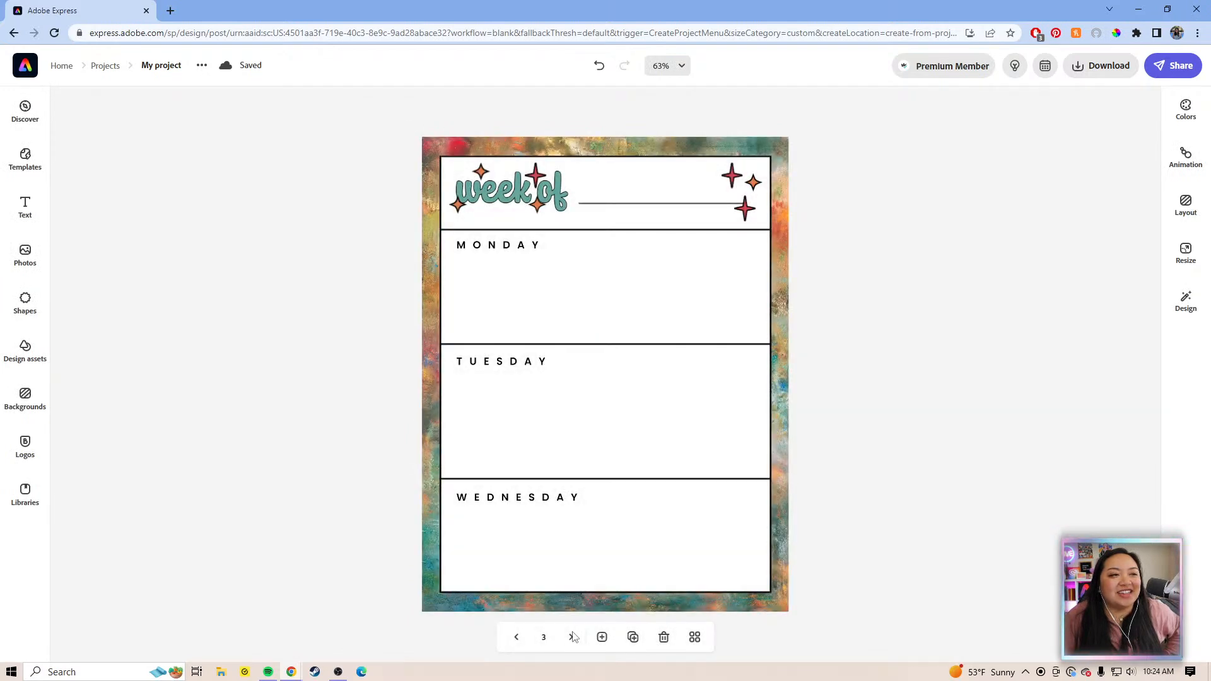
left_click(573, 638)
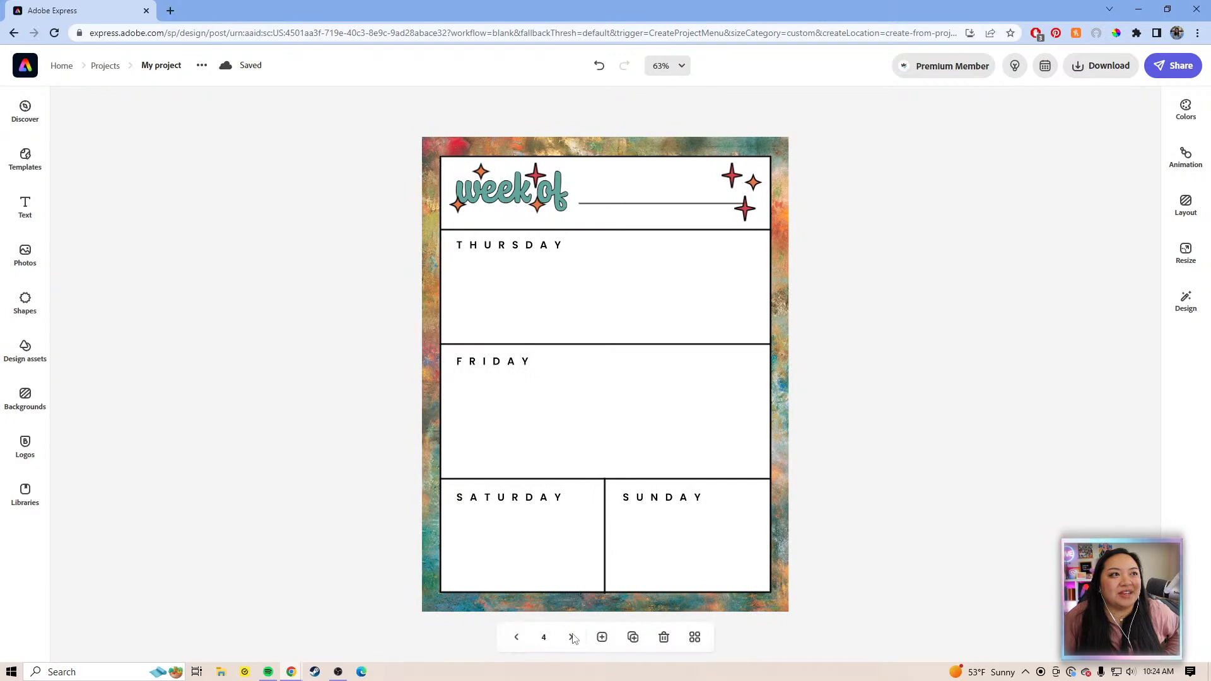
left_click(573, 637)
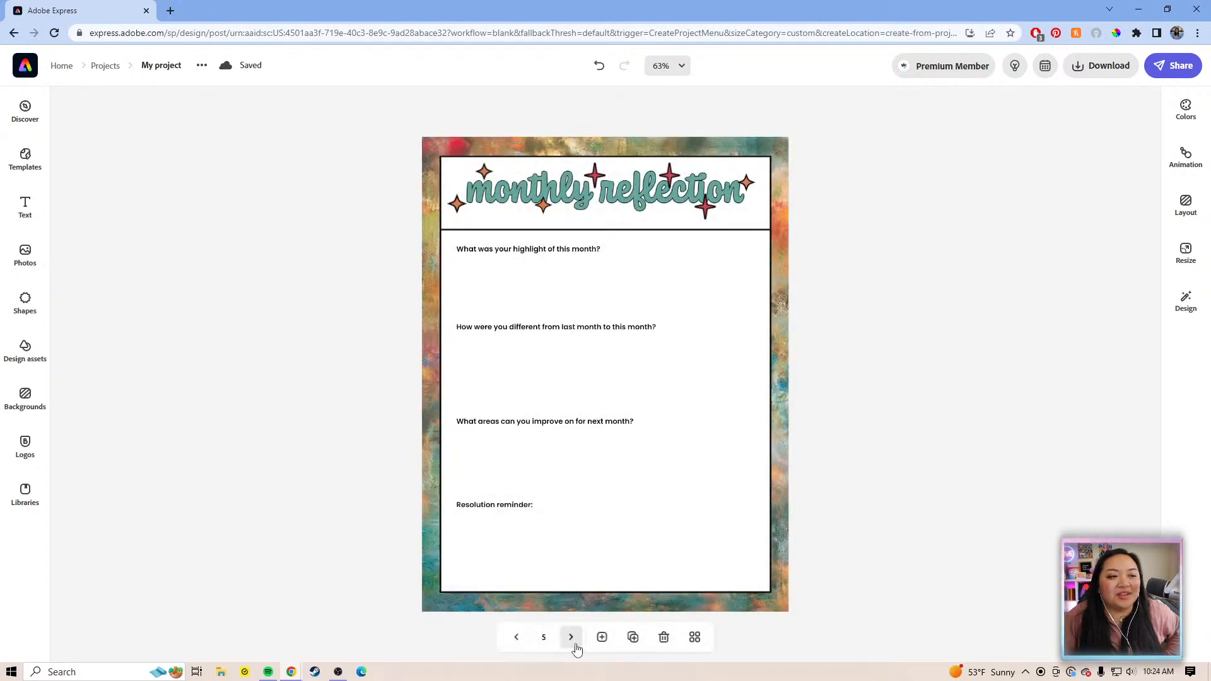
left_click(573, 638)
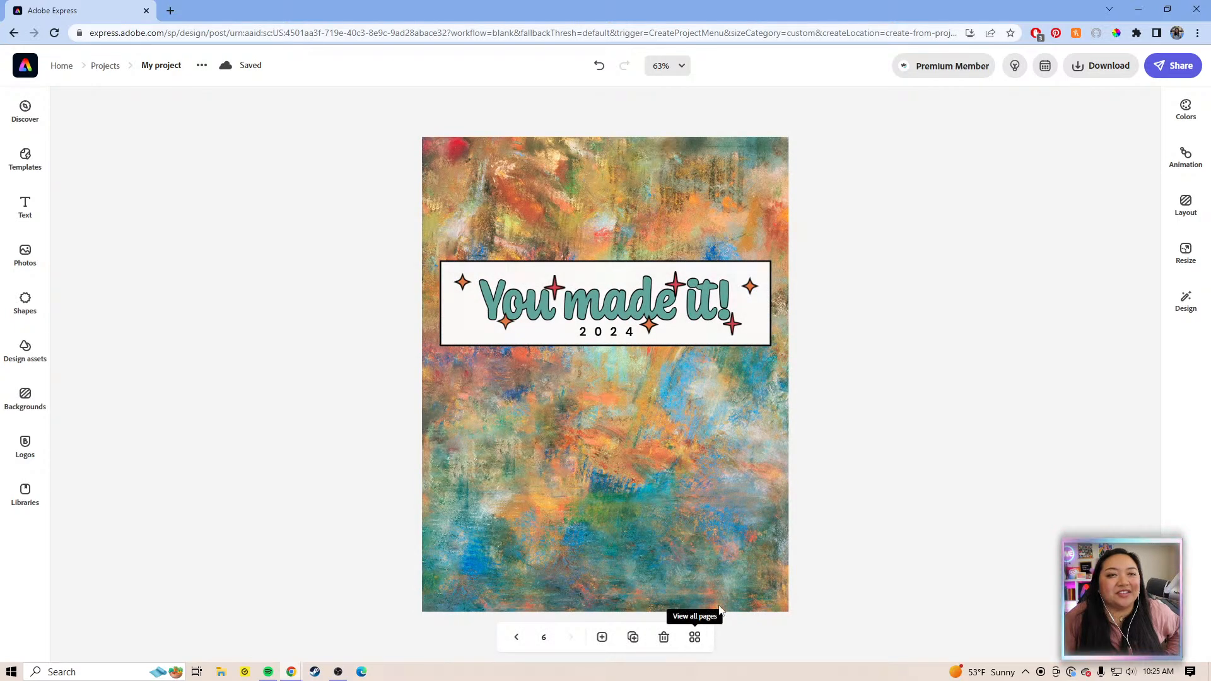
- Check the page and file type choices for downloading without starting a download, and return to the overview of all pages
left_click(1100, 66)
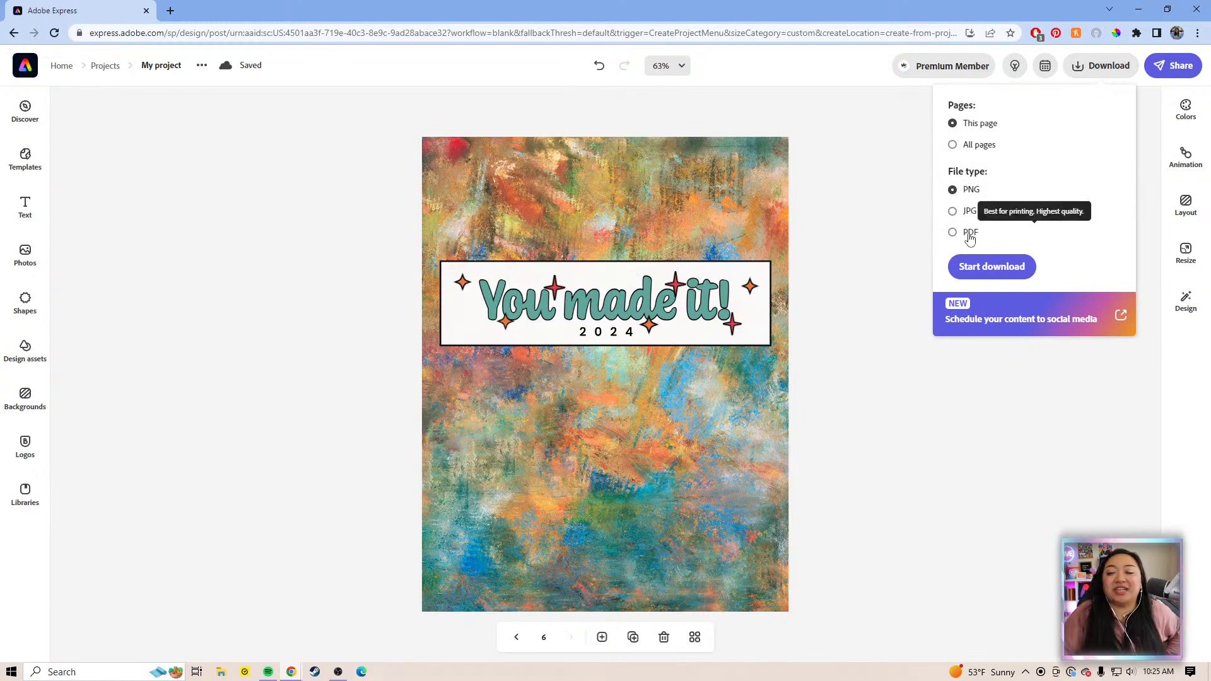
left_click(973, 460)
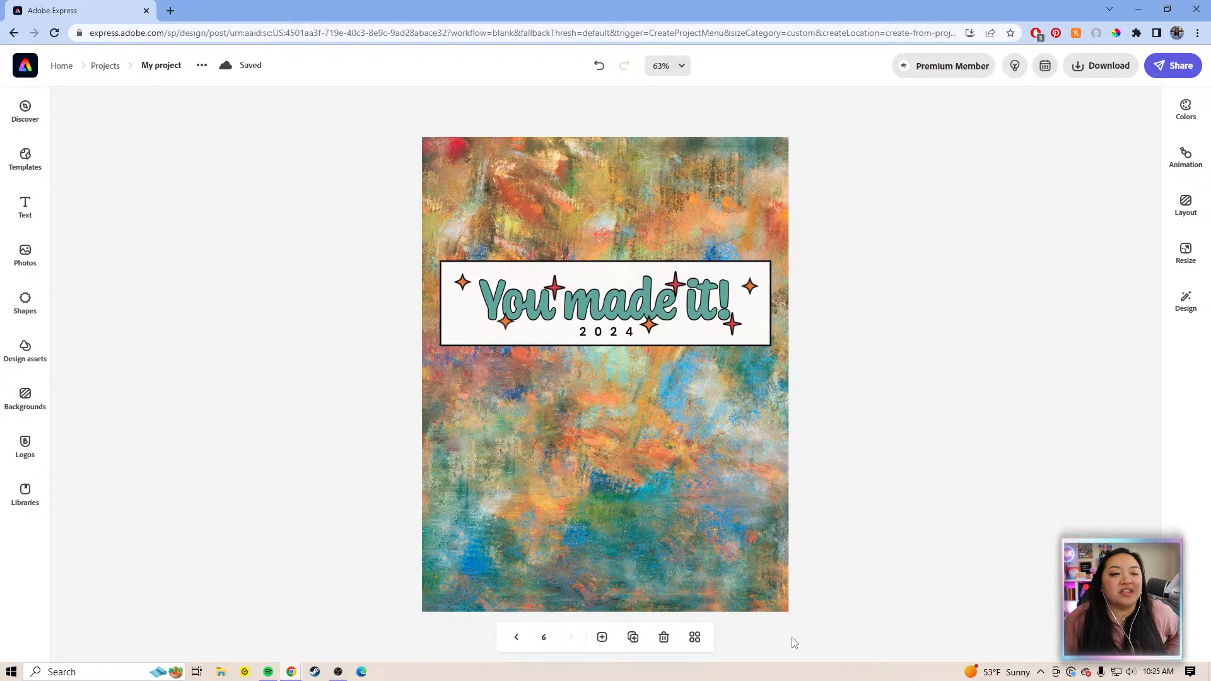
left_click(694, 638)
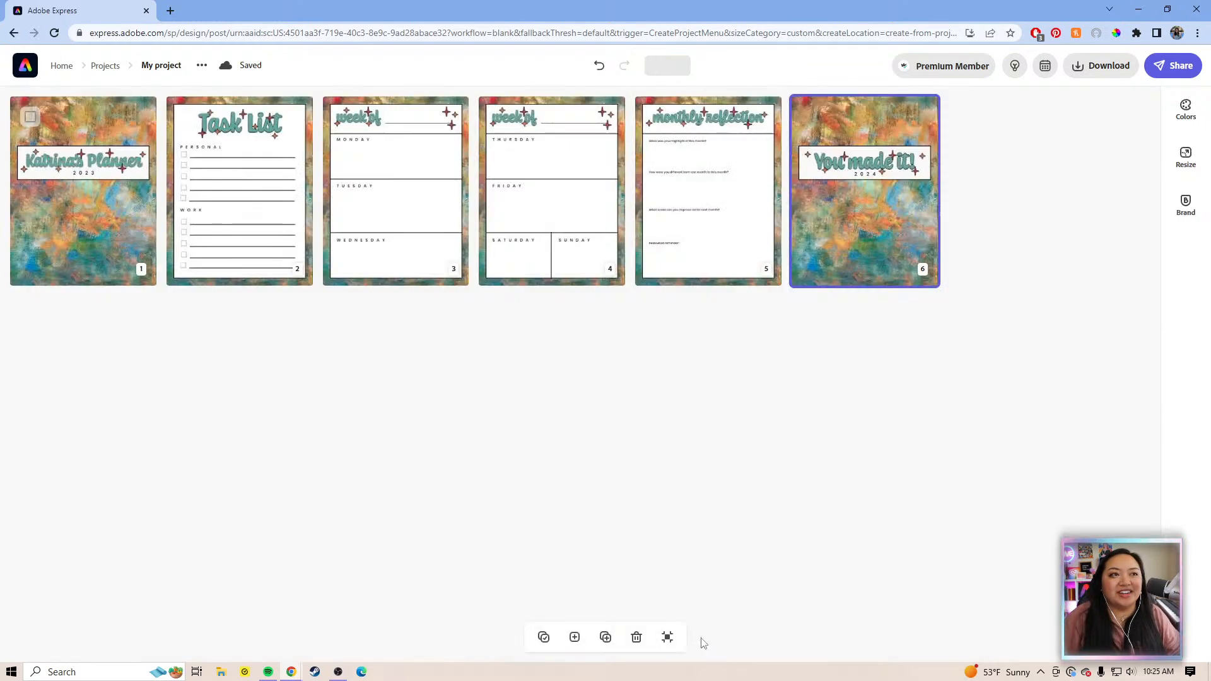